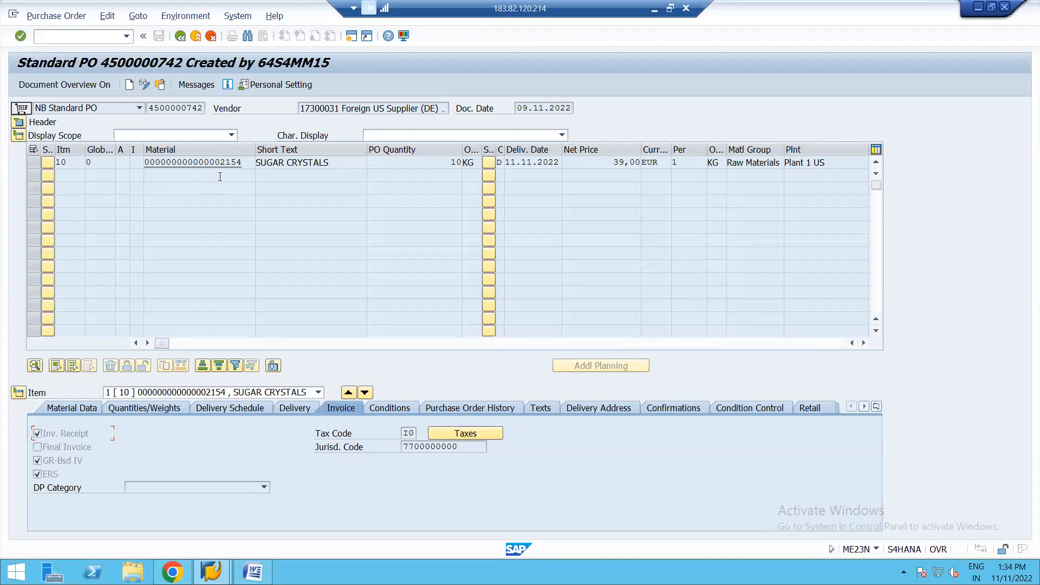
# Step: Display the material master record of the SUGAR CRYSTALS item from the purchase order
pyautogui.doubleClick(210, 164)
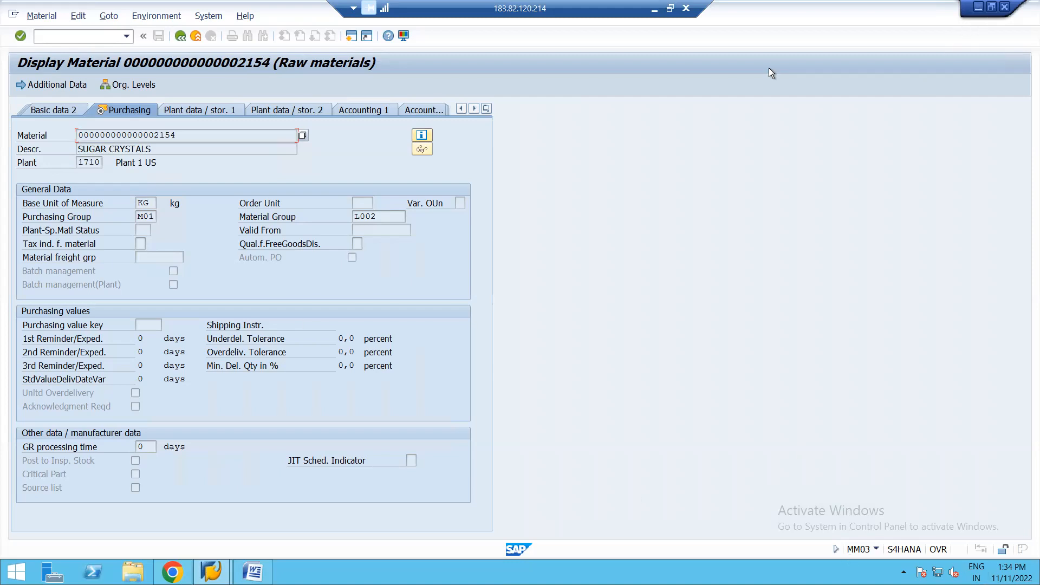
# Step: Minimise the open SAP, Word and Chrome windows and open the SAP MM S4 attendance workbook from the desktop in Excel
pyautogui.click(979, 8)
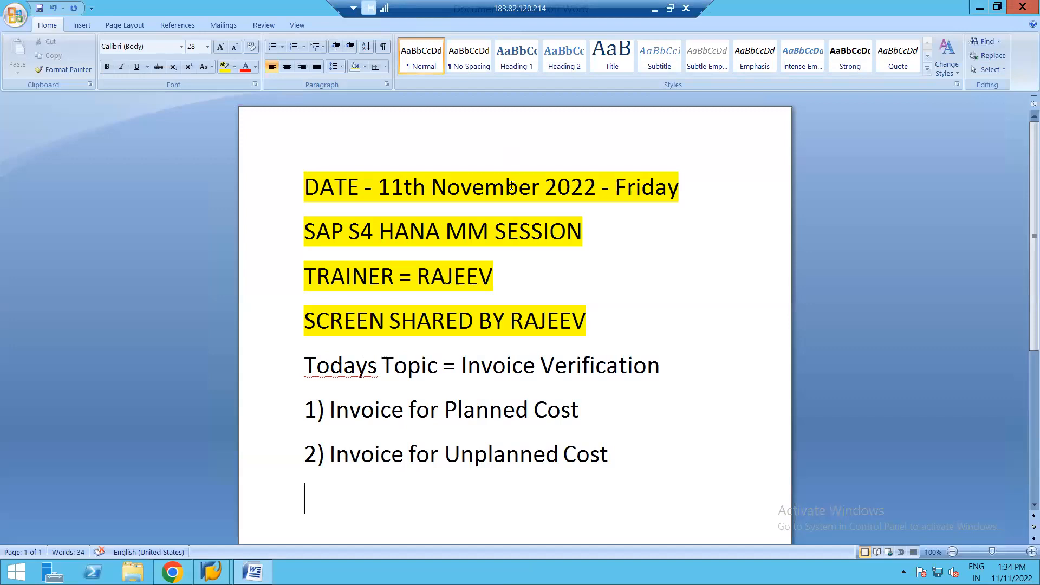
pyautogui.click(980, 8)
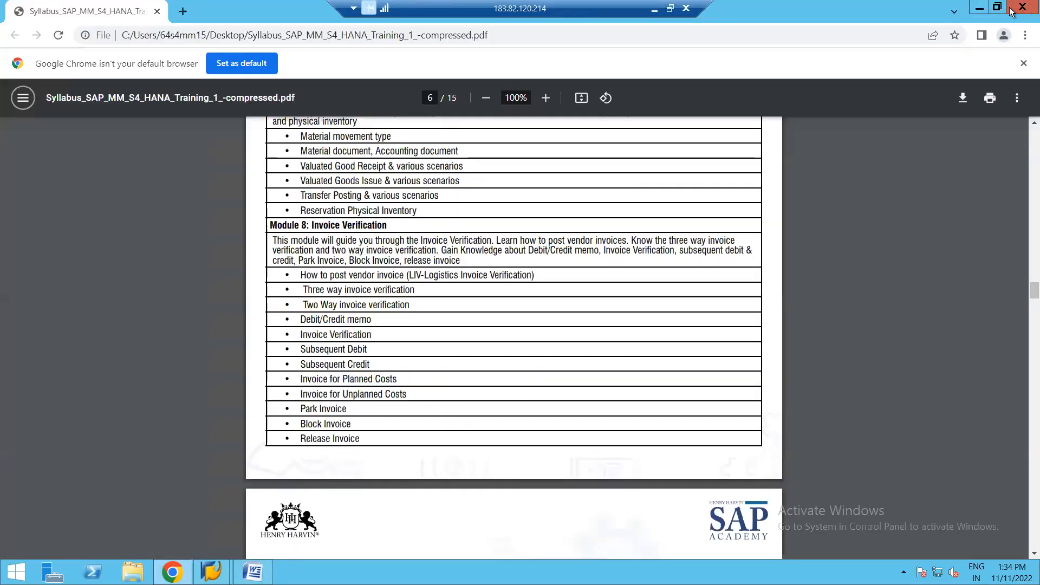
pyautogui.click(977, 10)
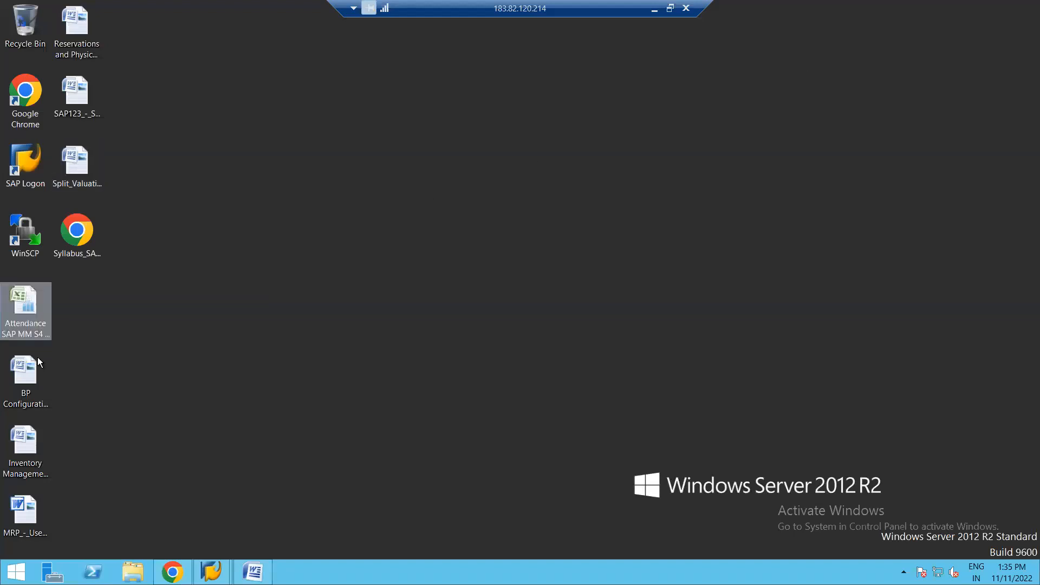
pyautogui.doubleClick(27, 304)
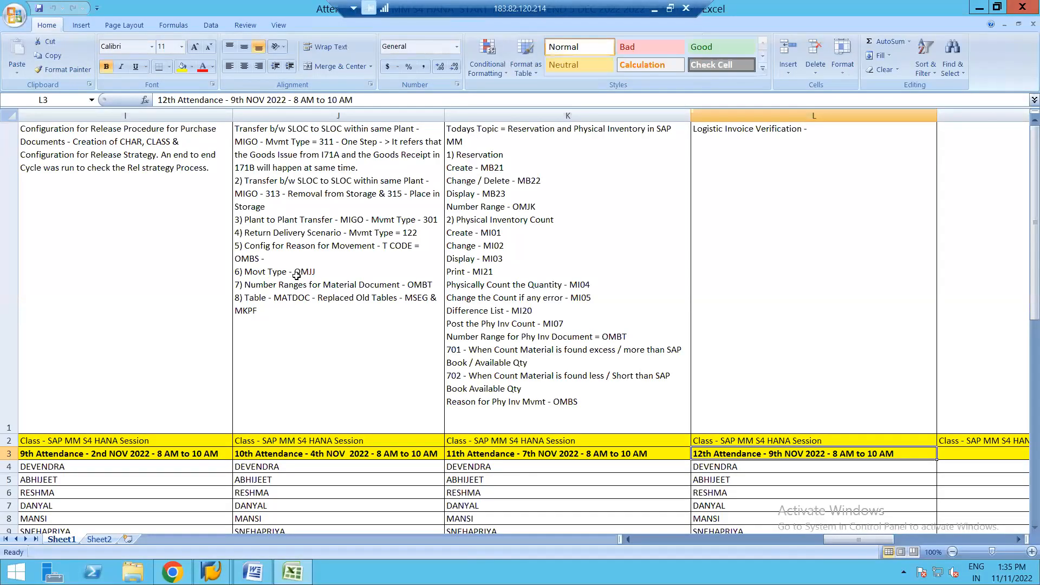
# Step: Examine the session topics in row 1 and the attendance date headings in row 3, from the first to the third session
pyautogui.press('Up')
pyautogui.press('Up')
pyautogui.press('Left')
pyautogui.press('Left')
pyautogui.press('Left')
pyautogui.press('Left')
pyautogui.press('Left')
pyautogui.press('Left')
pyautogui.press('Left')
pyautogui.press('Left')
pyautogui.press('Left')
pyautogui.press('Left')
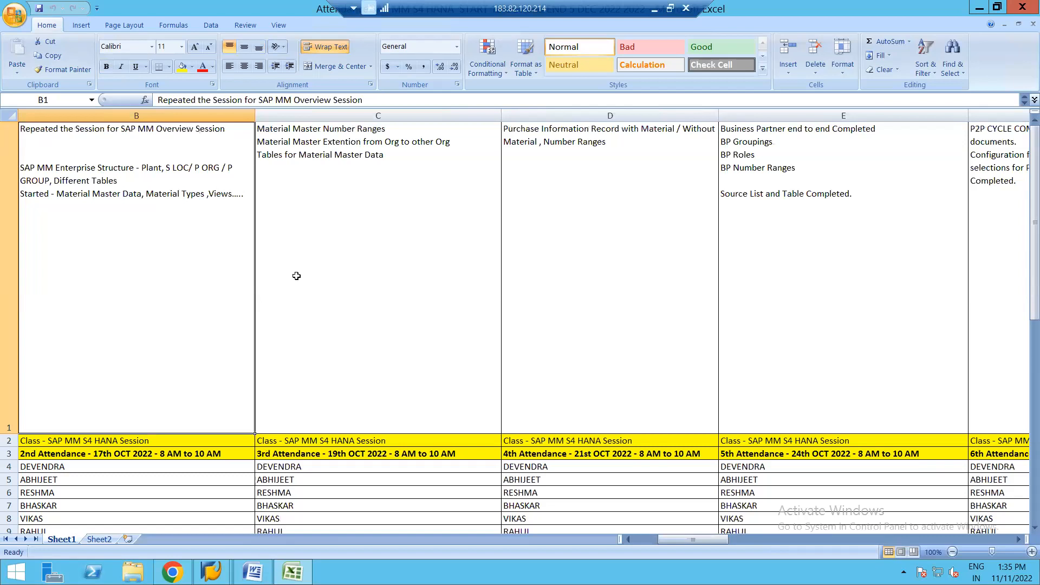
pyautogui.press('Left')
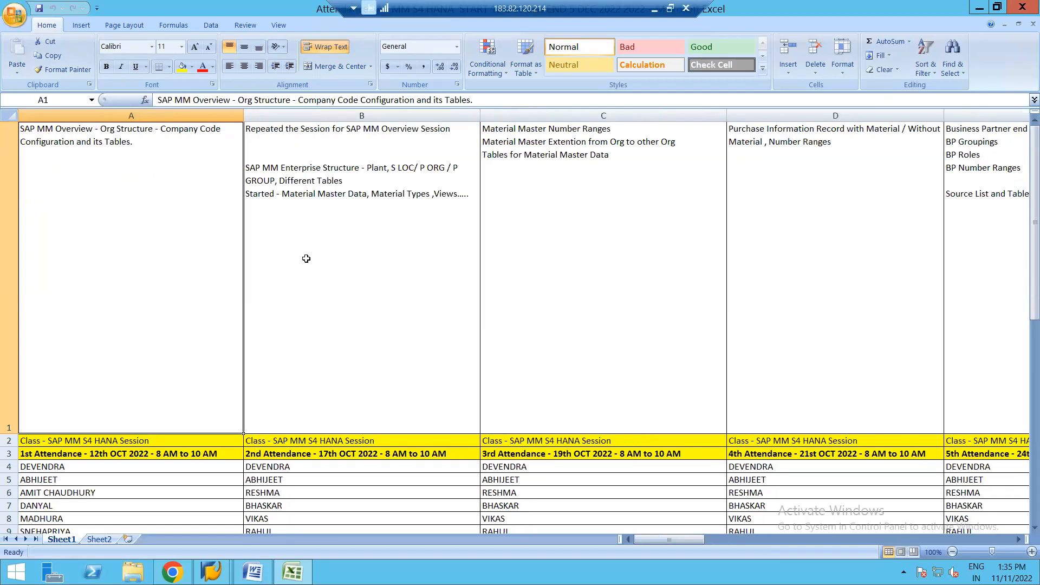
pyautogui.click(336, 233)
pyautogui.click(564, 207)
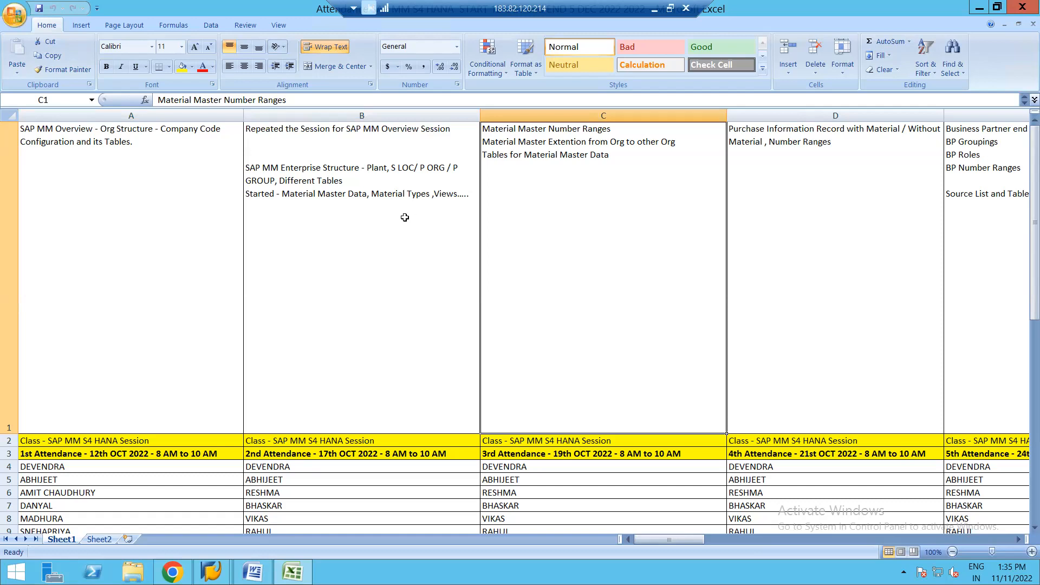
pyautogui.click(378, 244)
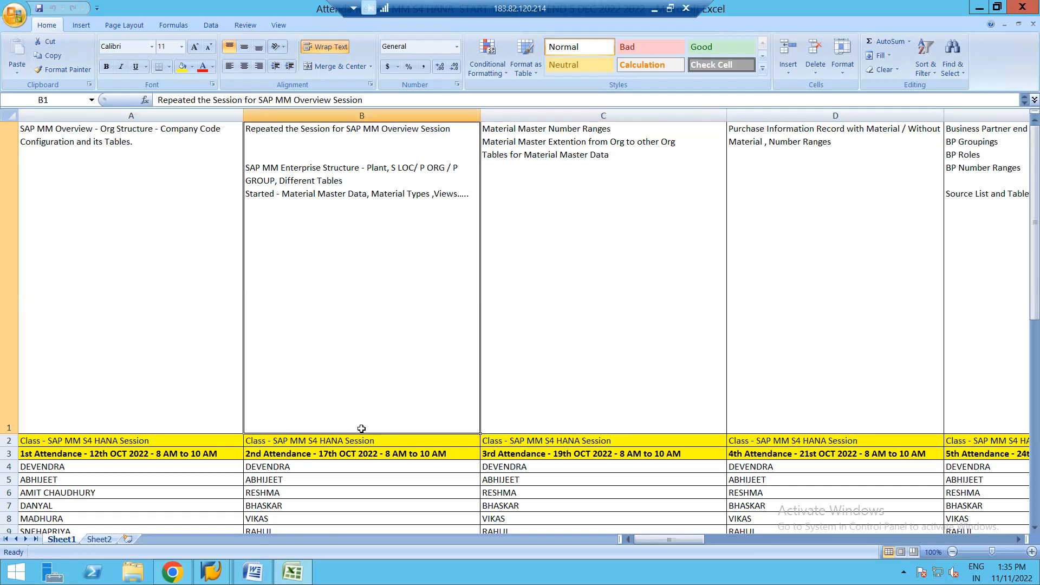
pyautogui.click(347, 455)
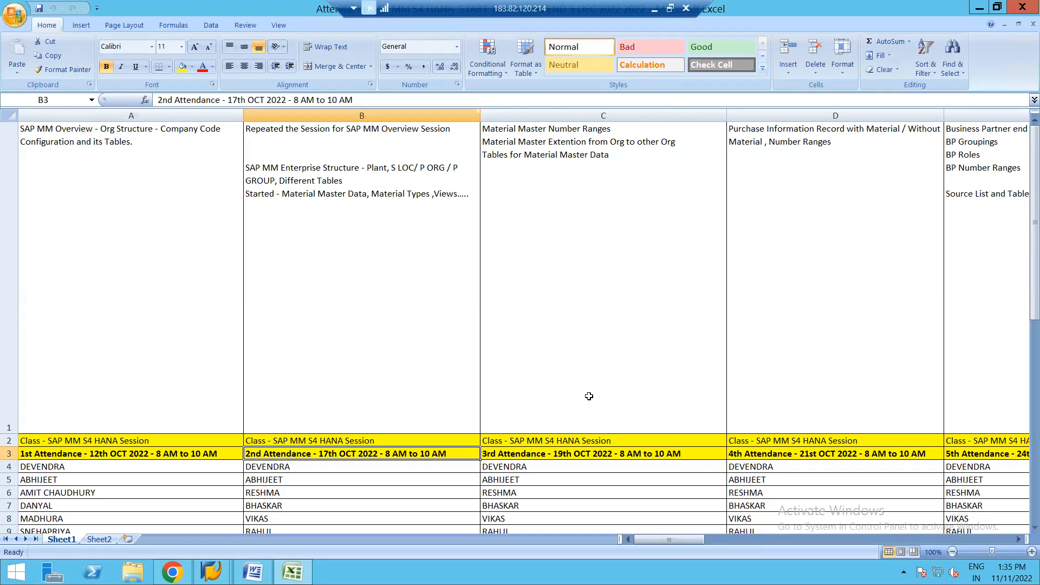
pyautogui.click(567, 454)
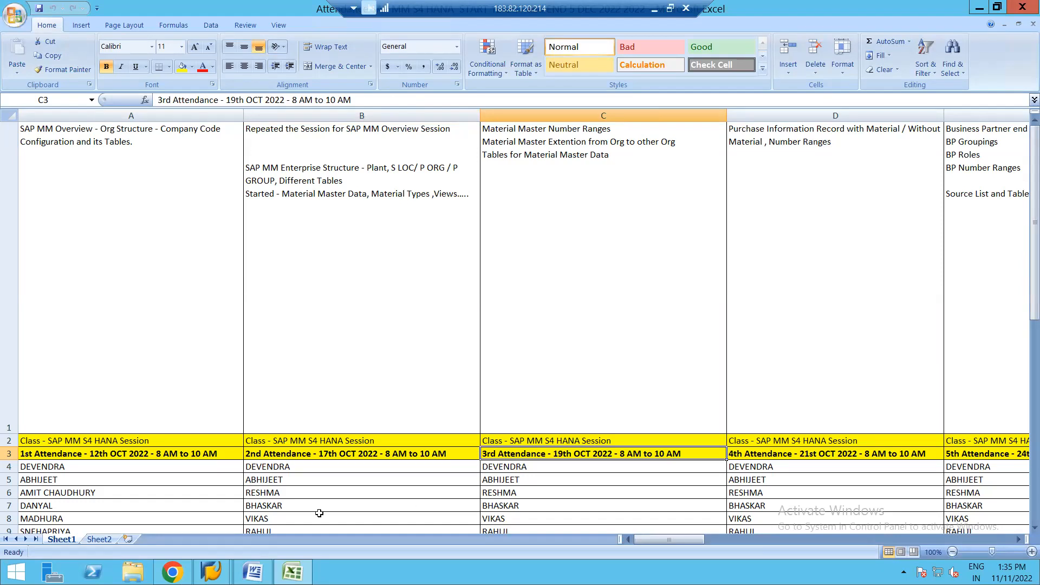
# Step: Switch back to SAP's material display, check the Autom. PO indicator in the Purchasing view, and return to the purchase order
pyautogui.moveTo(213, 569)
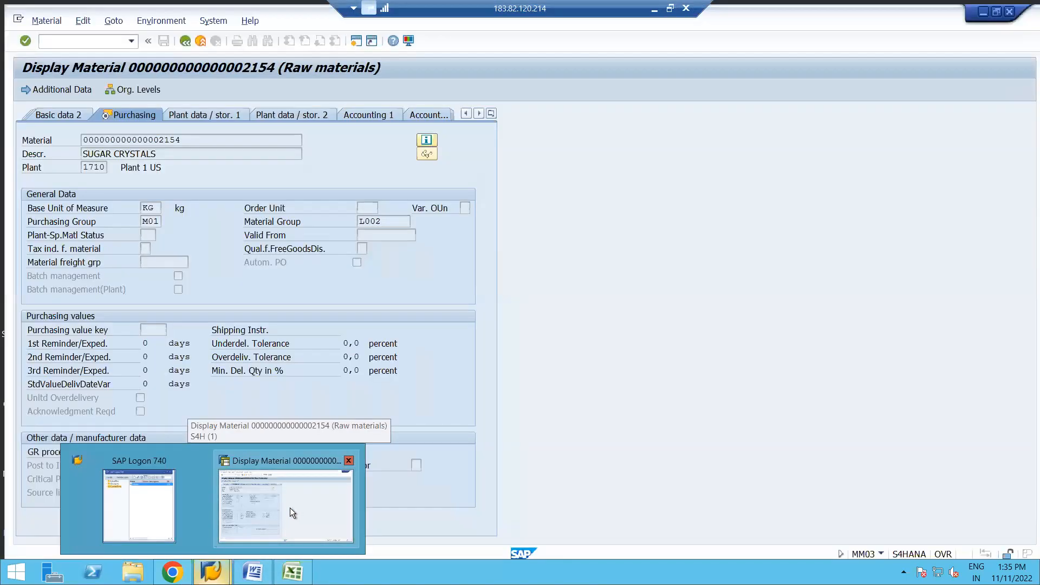
pyautogui.click(291, 508)
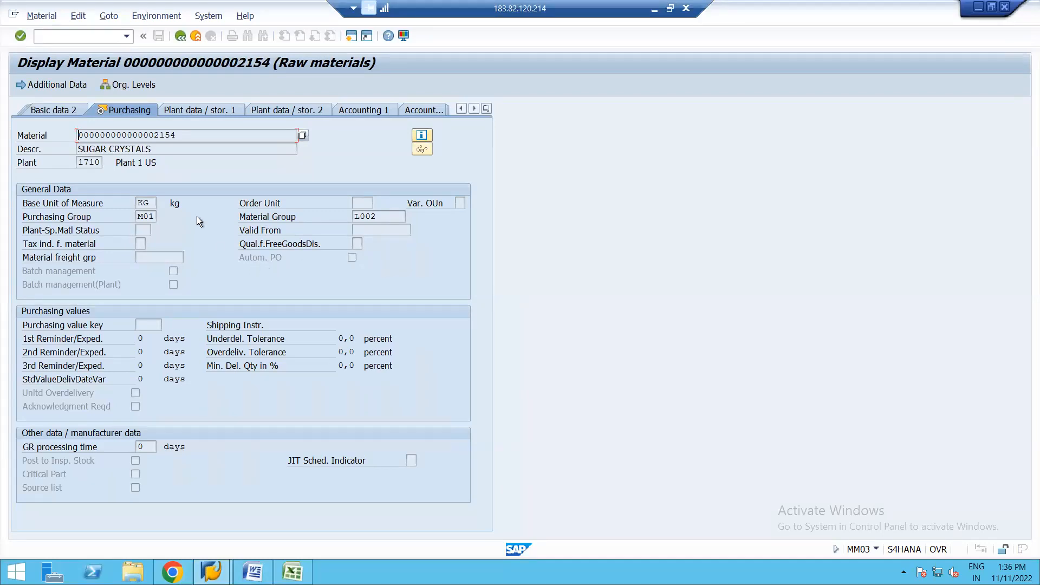
pyautogui.click(116, 108)
pyautogui.click(250, 259)
pyautogui.click(182, 35)
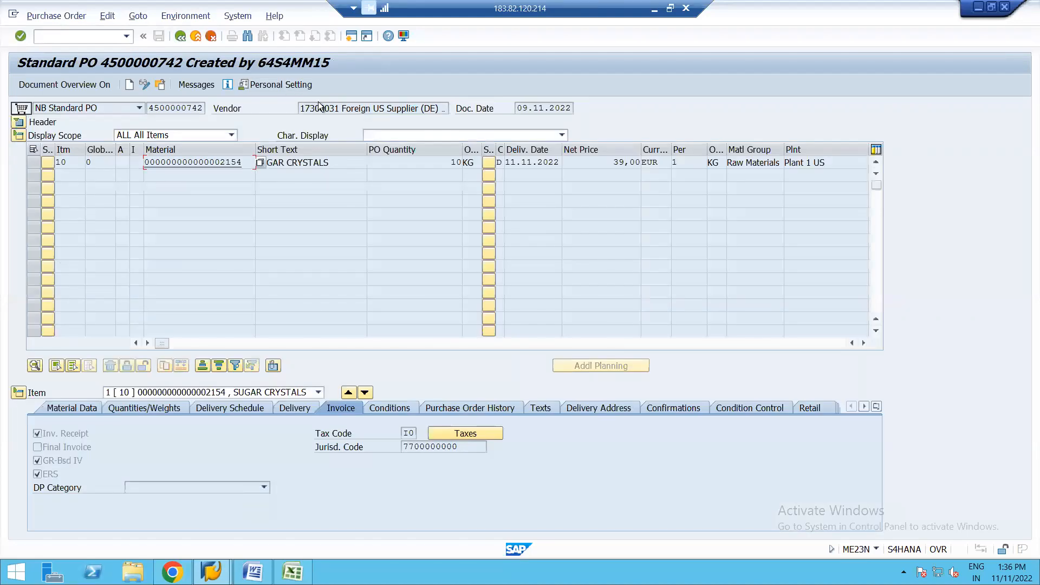
# Step: Display the purchase order's supplier and review its purchasing data through to the Automatic PO indicator
pyautogui.doubleClick(328, 110)
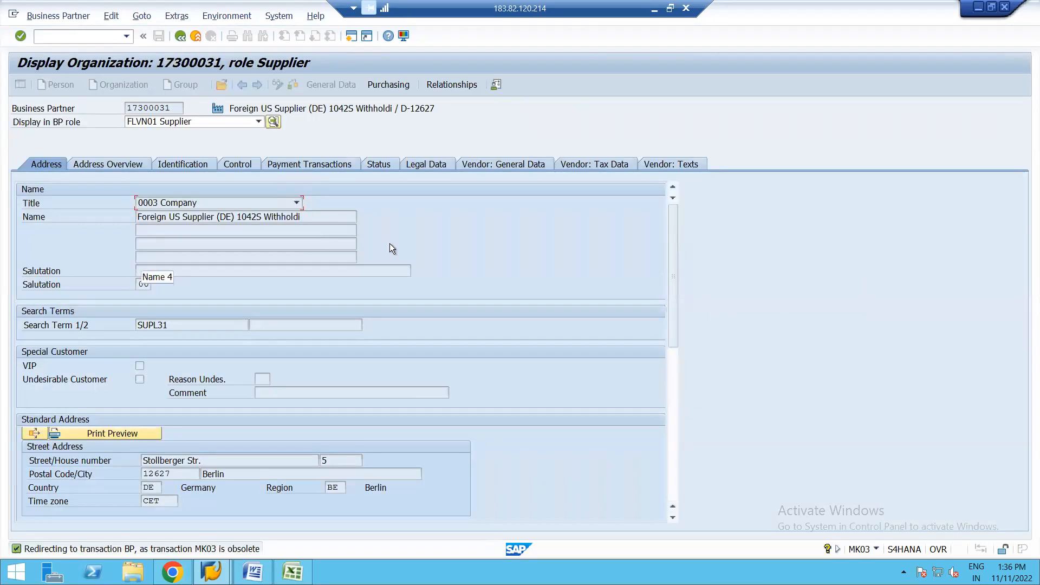
pyautogui.click(395, 85)
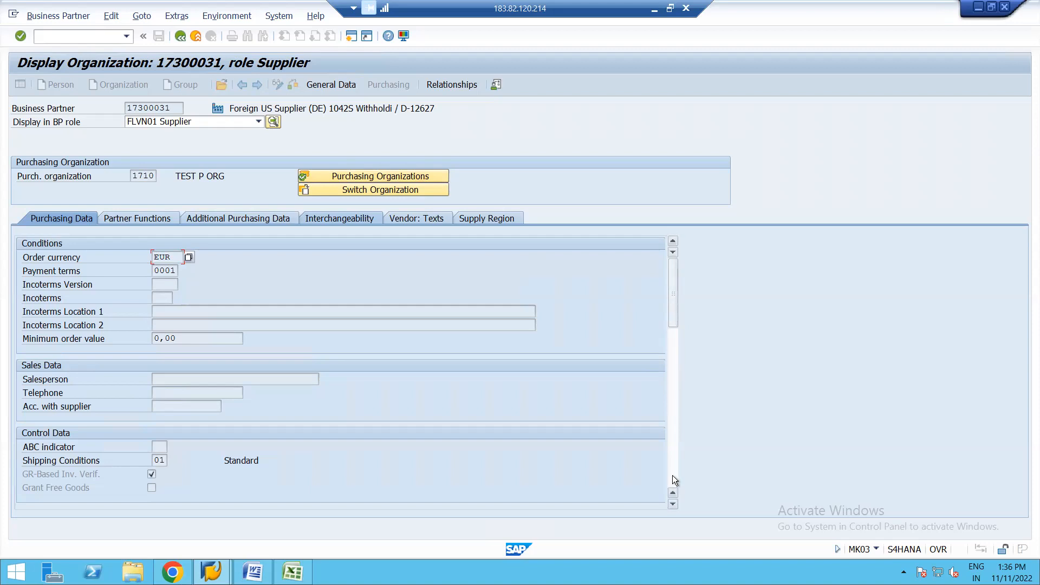
pyautogui.scroll(-5, 672, 505)
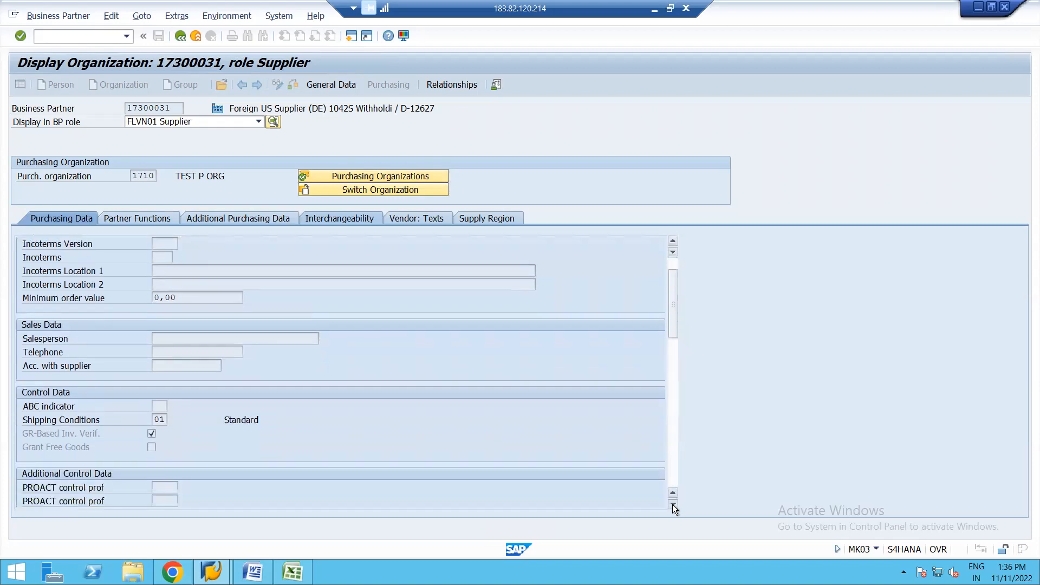
pyautogui.scroll(-4, 672, 505)
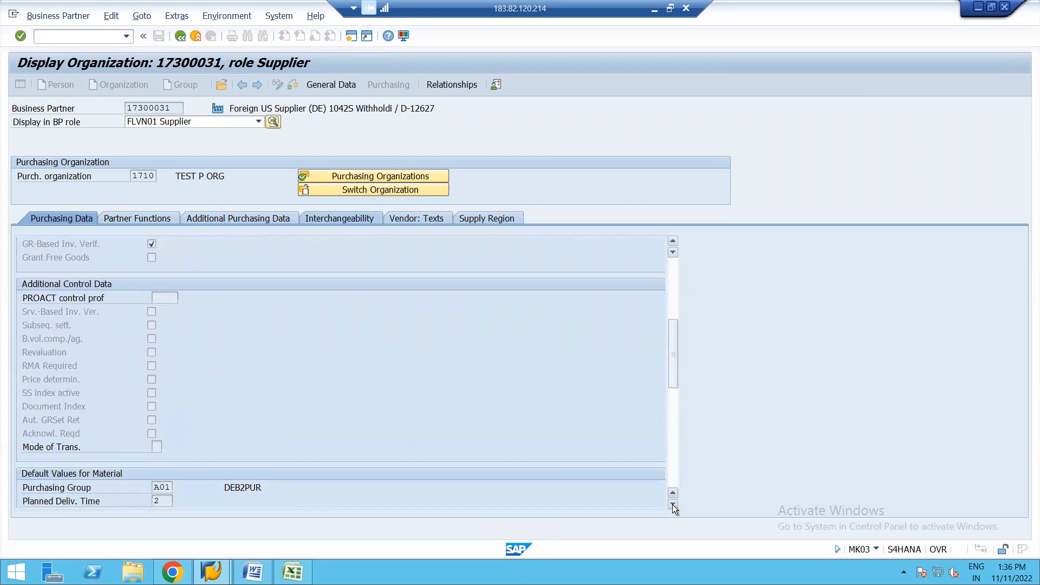
pyautogui.scroll(-6, 672, 505)
pyautogui.scroll(-7, 672, 505)
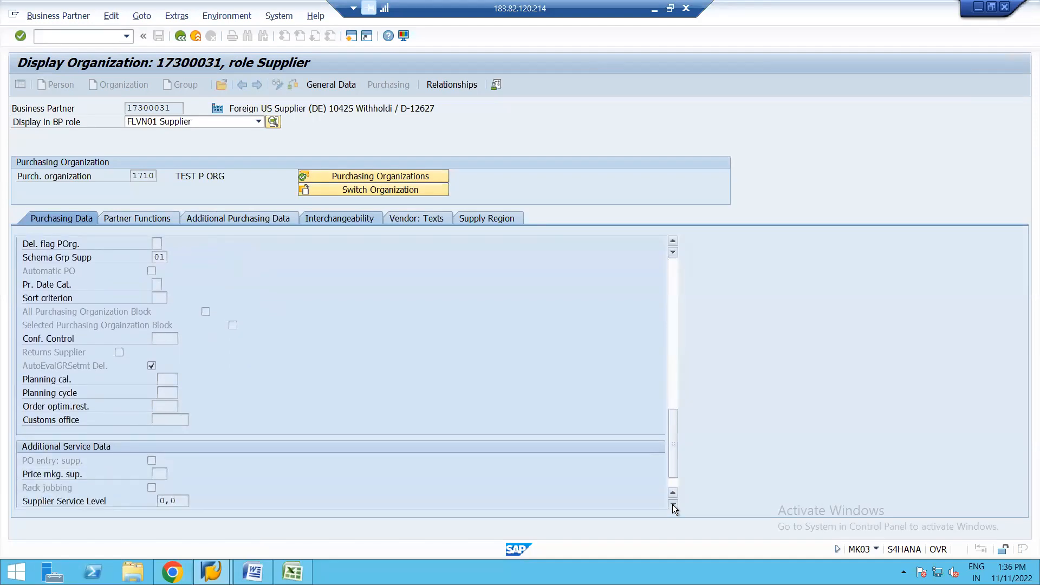
pyautogui.scroll(-1, 672, 505)
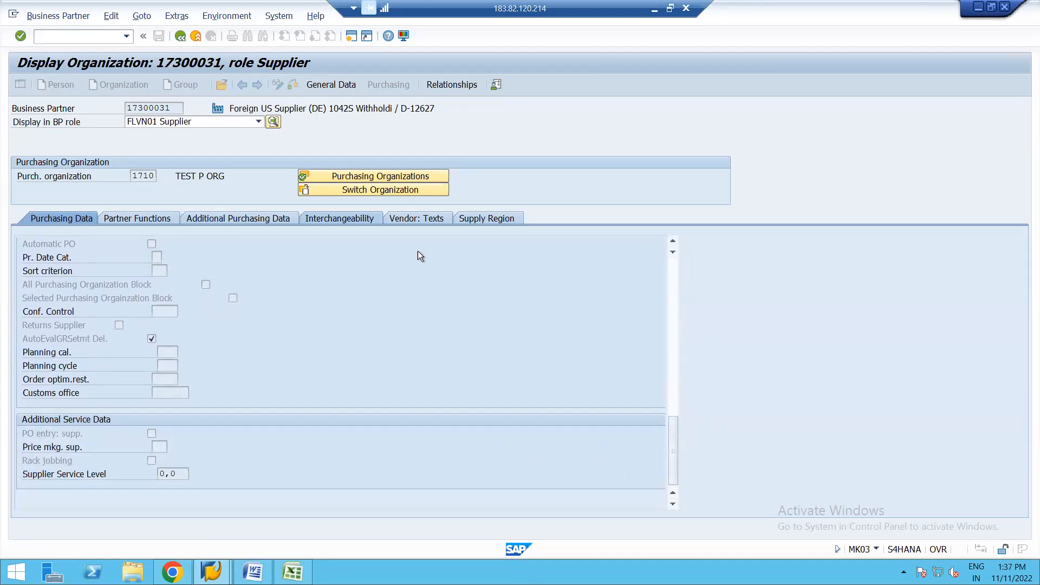
pyautogui.scroll(3, 673, 241)
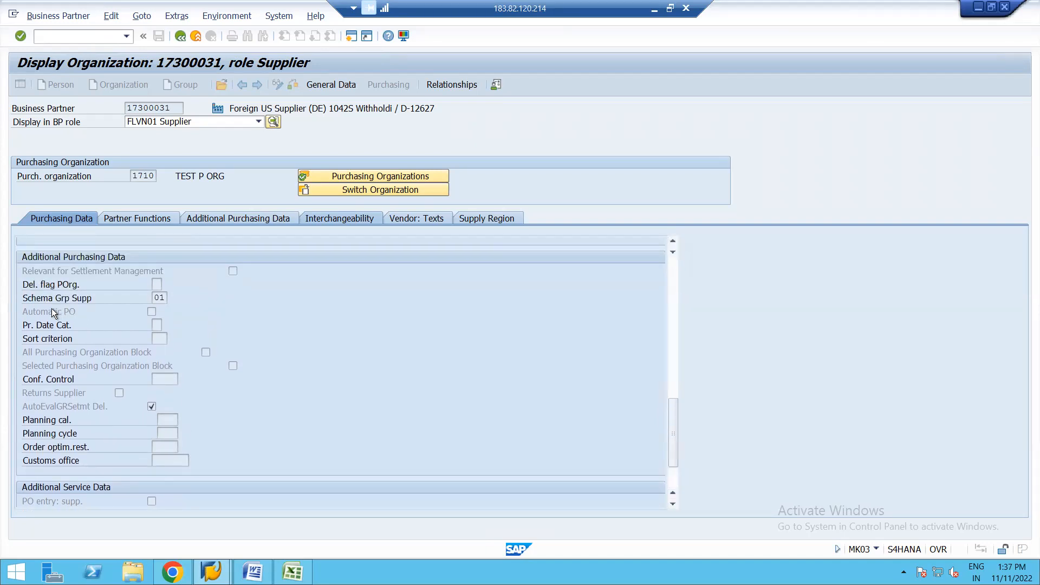
# Step: Read the field help for the supplier's Automatic PO indicator and return to the purchase order
pyautogui.press('F1')
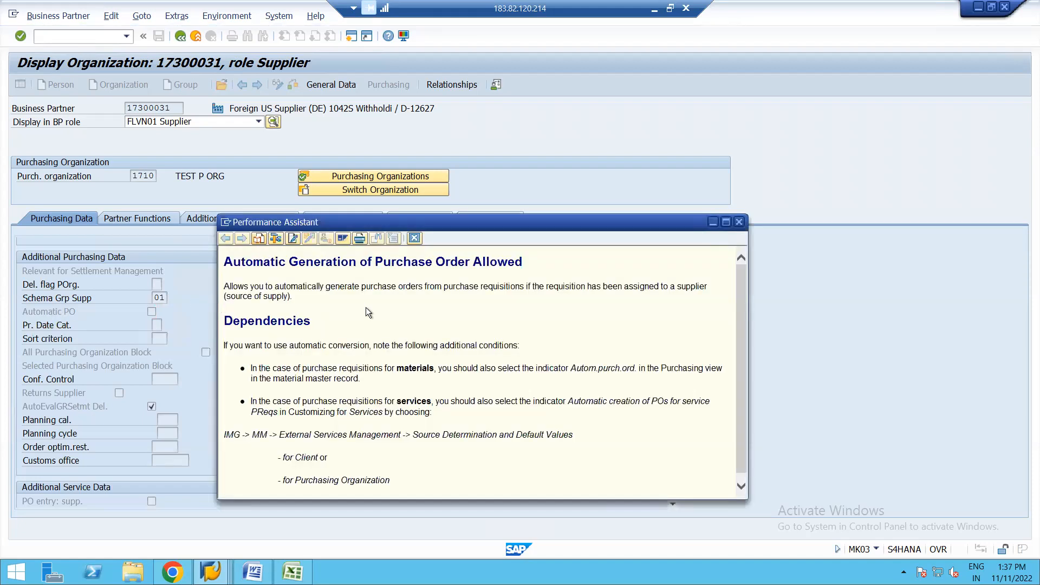
pyautogui.click(726, 222)
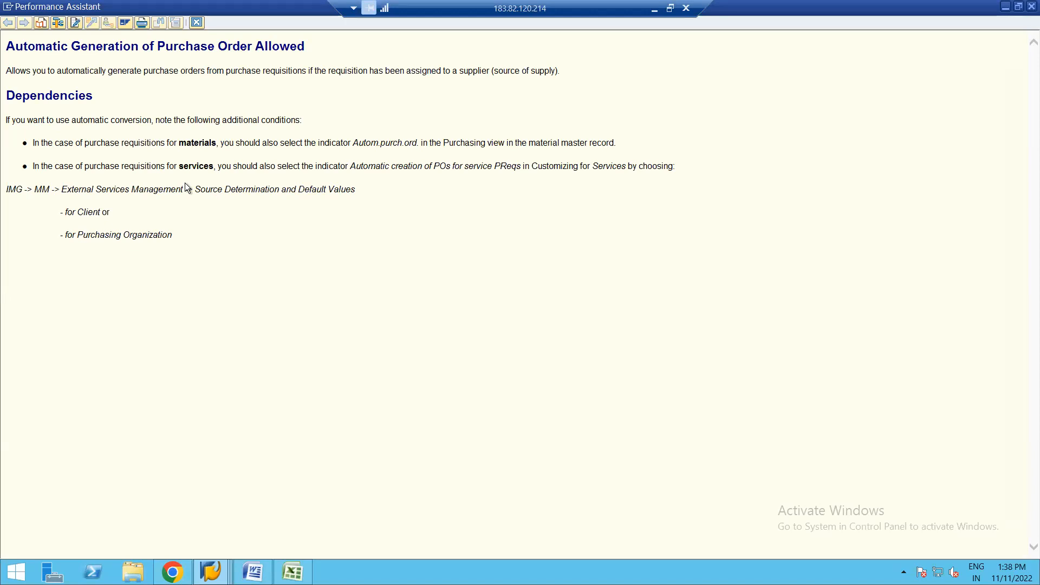
pyautogui.click(197, 22)
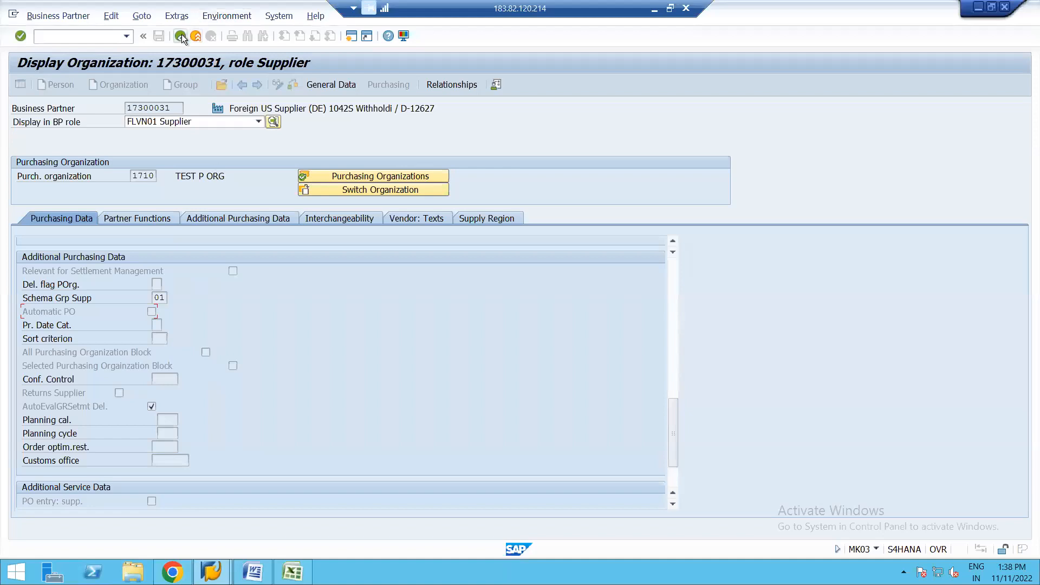
pyautogui.click(181, 37)
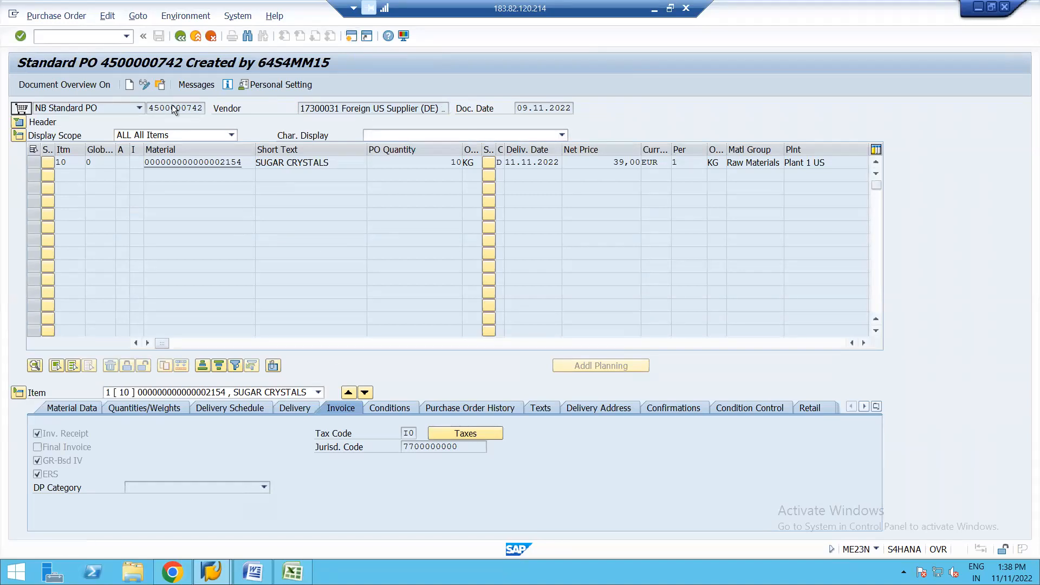
# Step: Run transaction ME53N in a separate session and check the Fixed vendor field in the requisition item's source of supply
pyautogui.press('F3')
pyautogui.write('me53n')
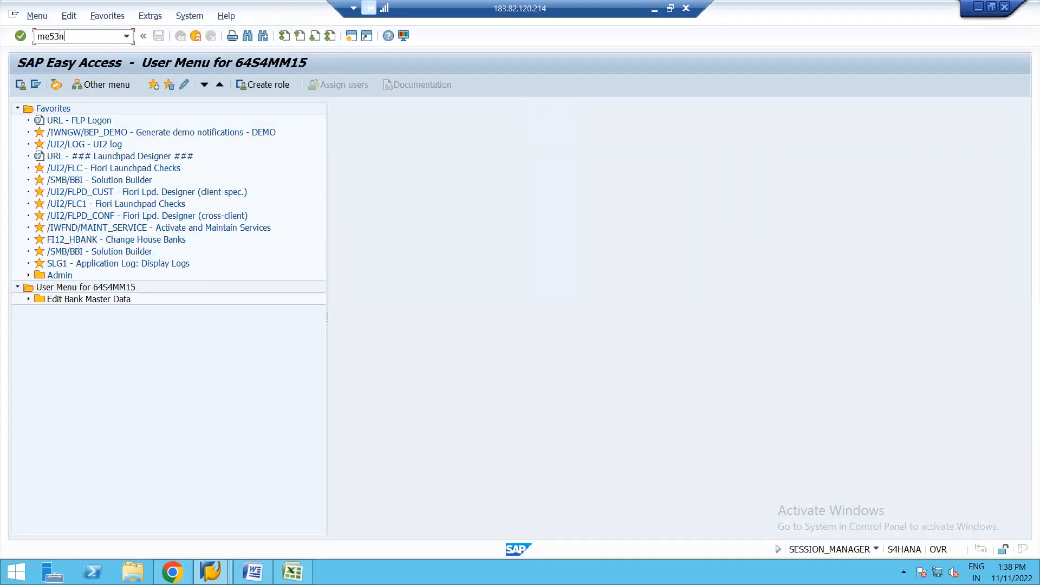
pyautogui.press('Return')
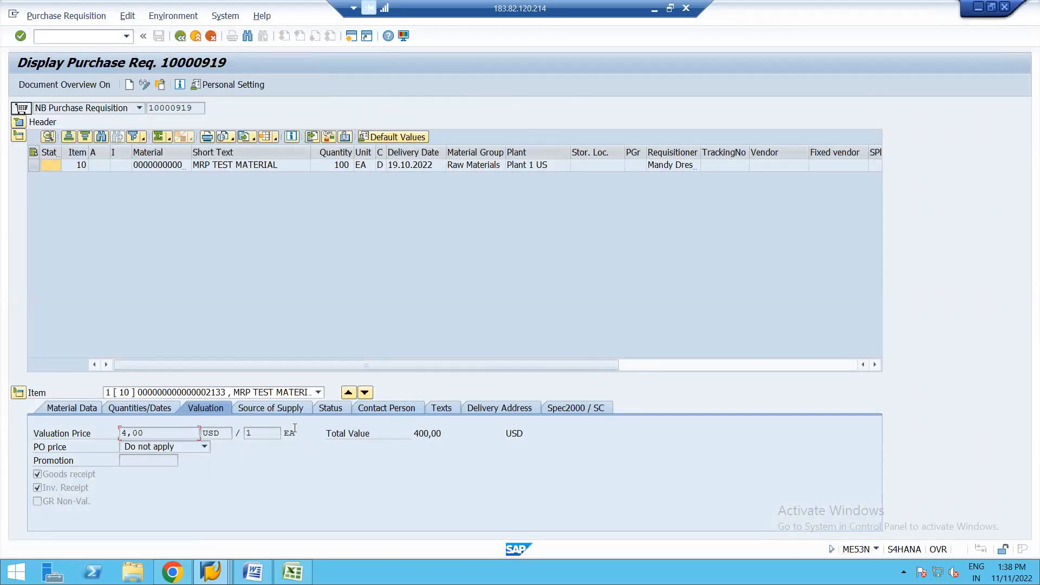
pyautogui.click(274, 405)
pyautogui.click(148, 449)
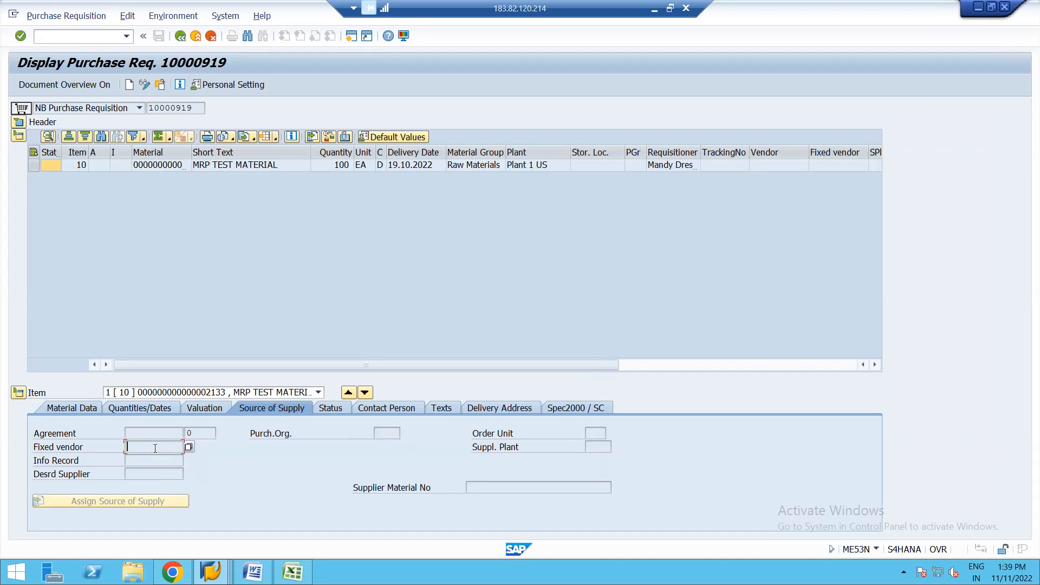
# Step: Switch to the Word session notes, return to the standard purchase order window, and inspect the SUGAR CRYSTALS item's short text and quantity
pyautogui.click(186, 279)
pyautogui.click(211, 571)
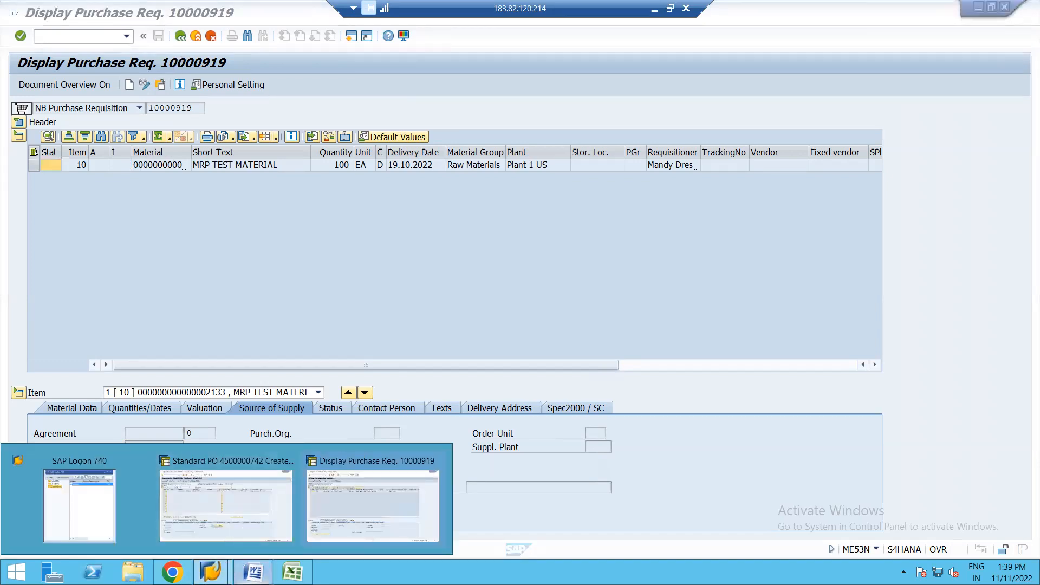
pyautogui.click(252, 571)
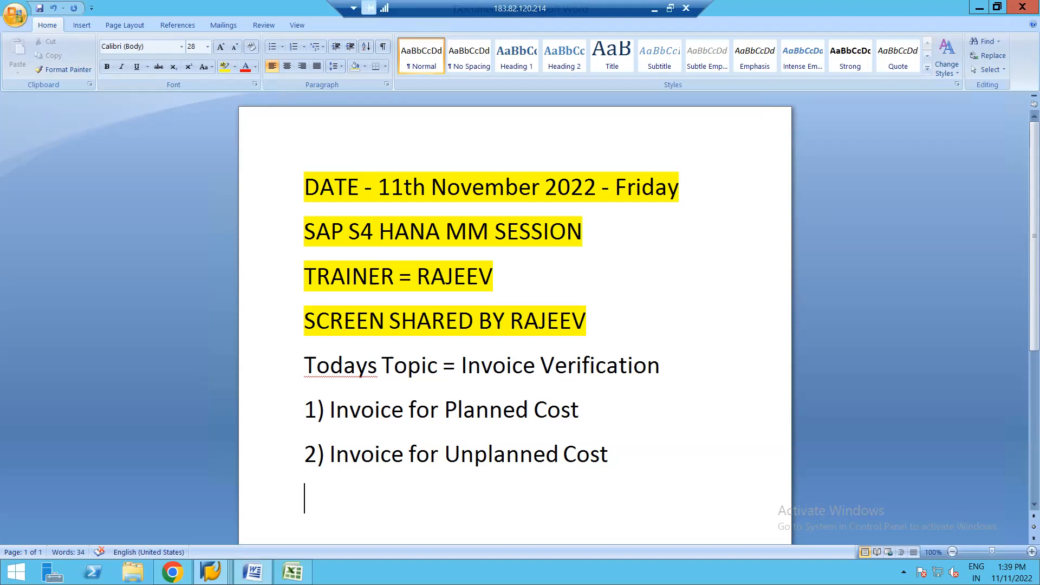
pyautogui.click(216, 570)
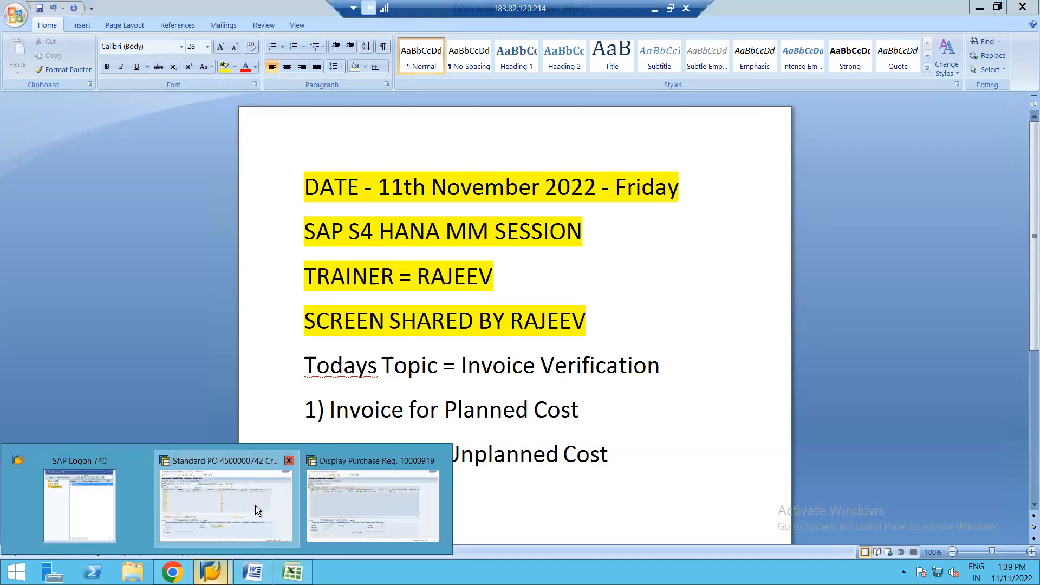
pyautogui.click(255, 505)
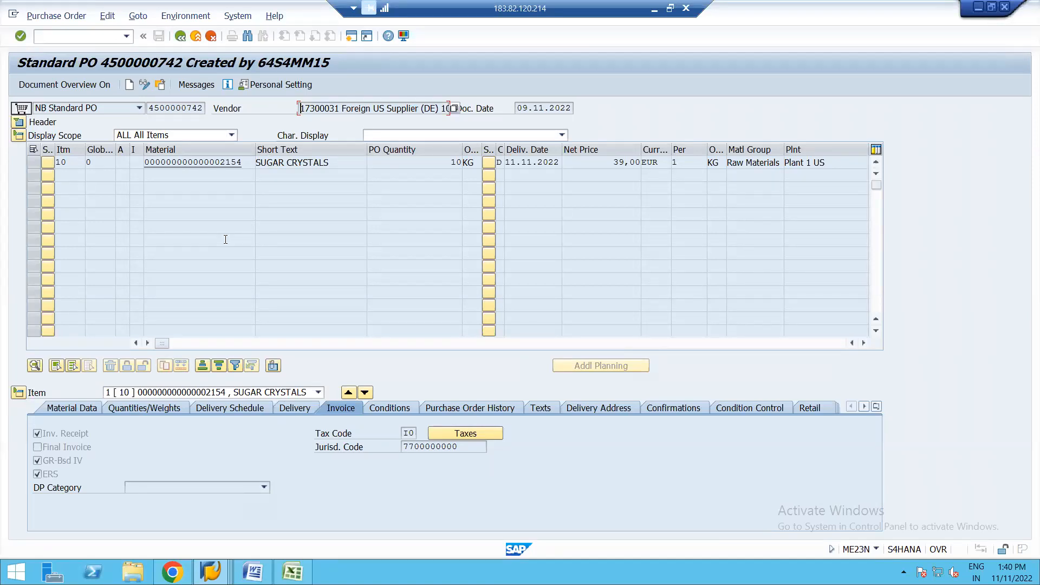
pyautogui.click(339, 164)
pyautogui.click(399, 163)
pyautogui.click(323, 176)
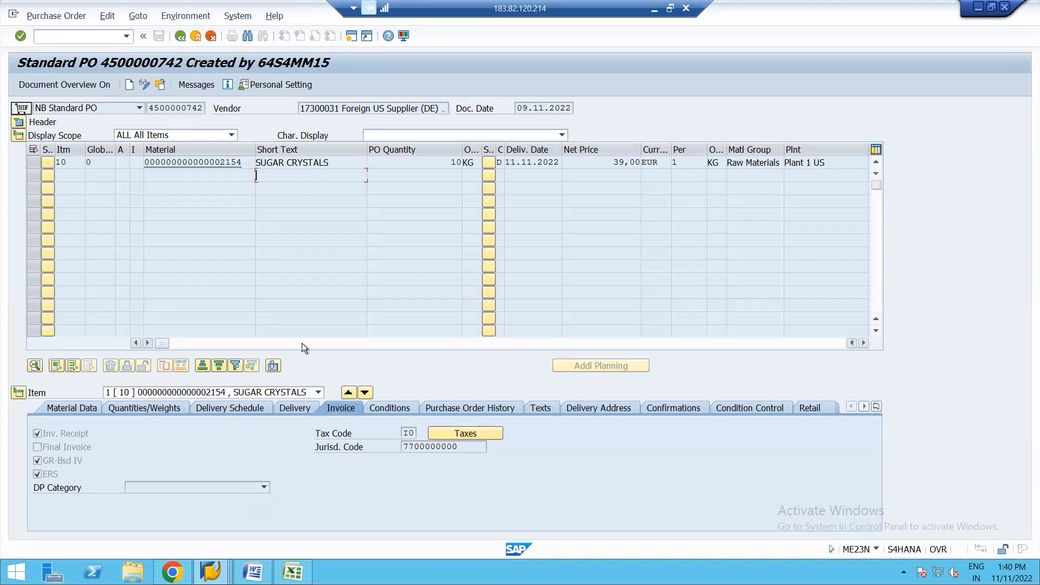
# Step: Open a new SAP session and switch back to the standard purchase order window
pyautogui.click(351, 38)
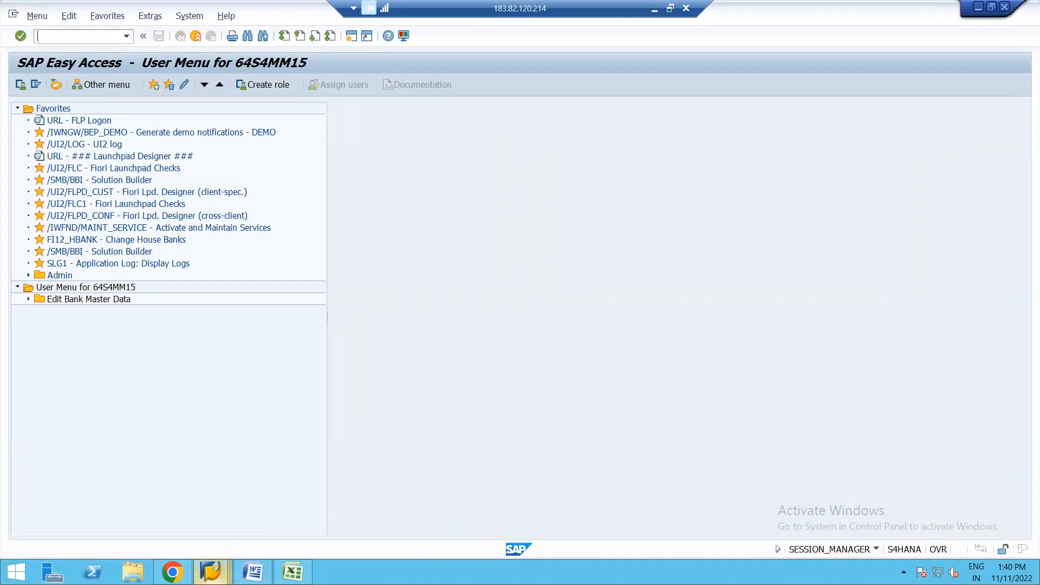
pyautogui.moveTo(210, 571)
pyautogui.click(245, 498)
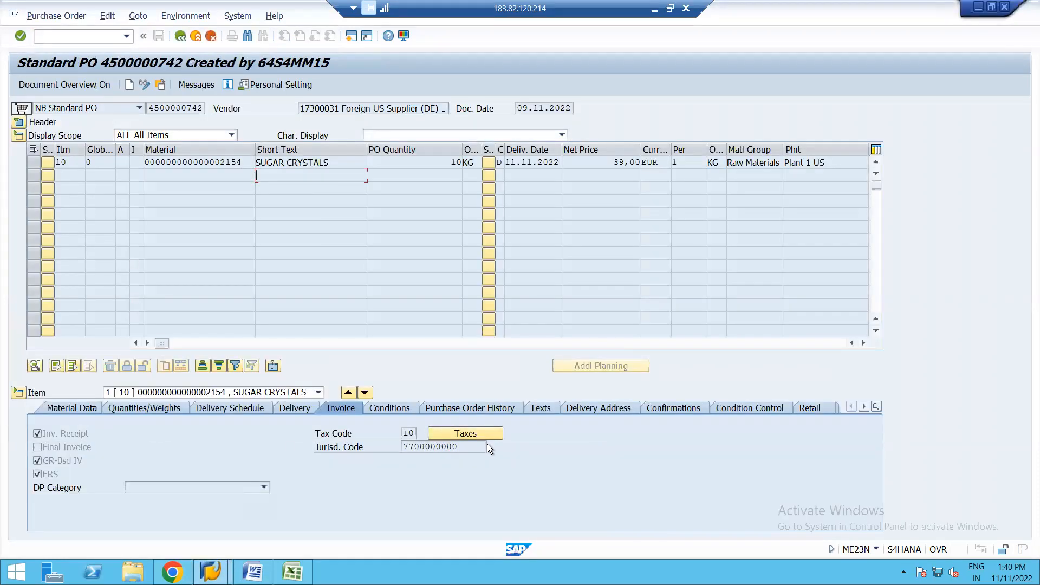
# Step: Review the SUGAR CRYSTALS item's pricing conditions and the purchase order header's organizational data
pyautogui.click(387, 407)
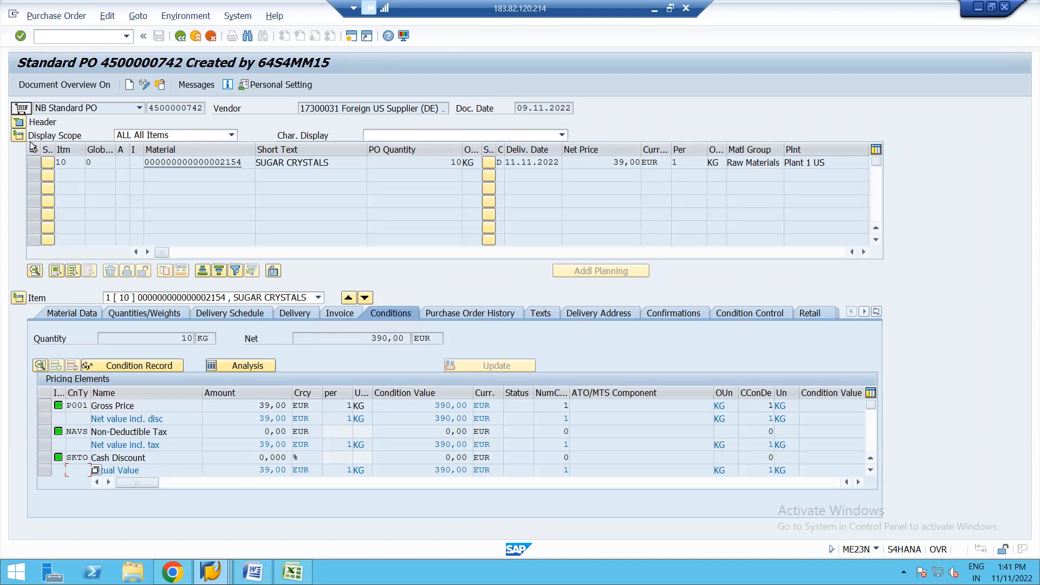
pyautogui.click(19, 124)
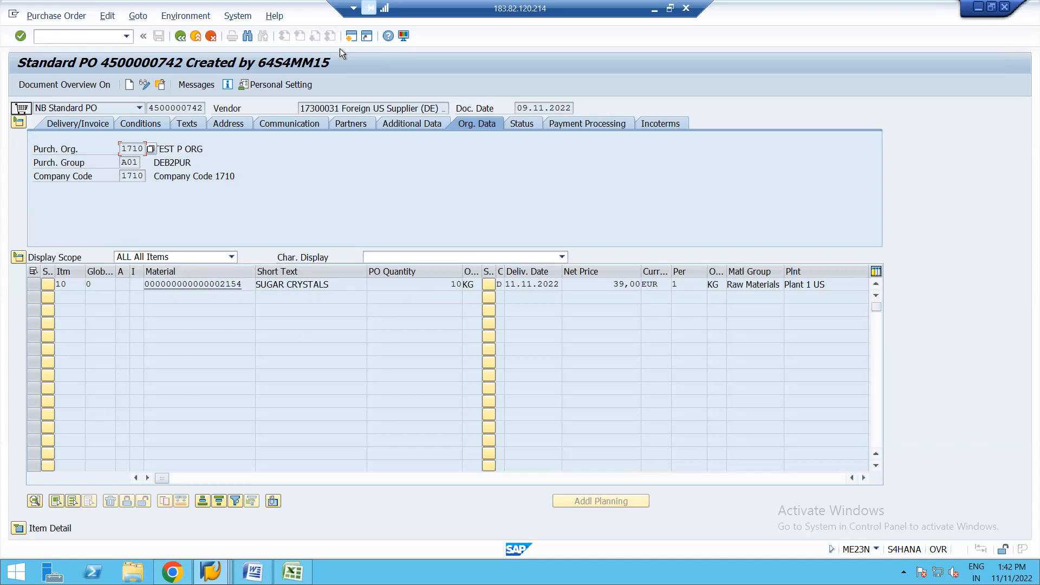
# Step: Open a new SAP session and run transaction ME21N to create a purchase order
pyautogui.click(350, 38)
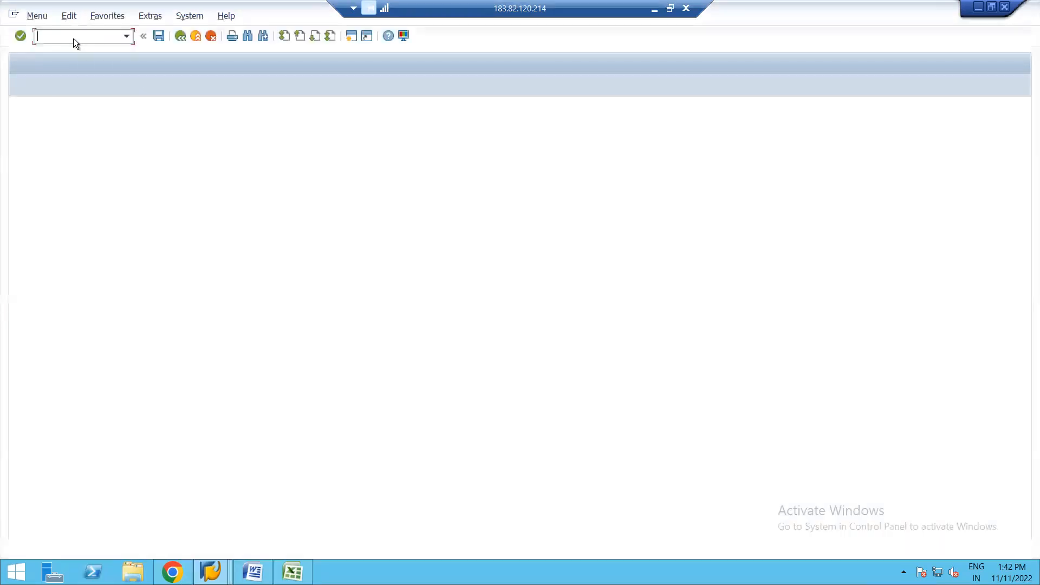
pyautogui.write('me21n')
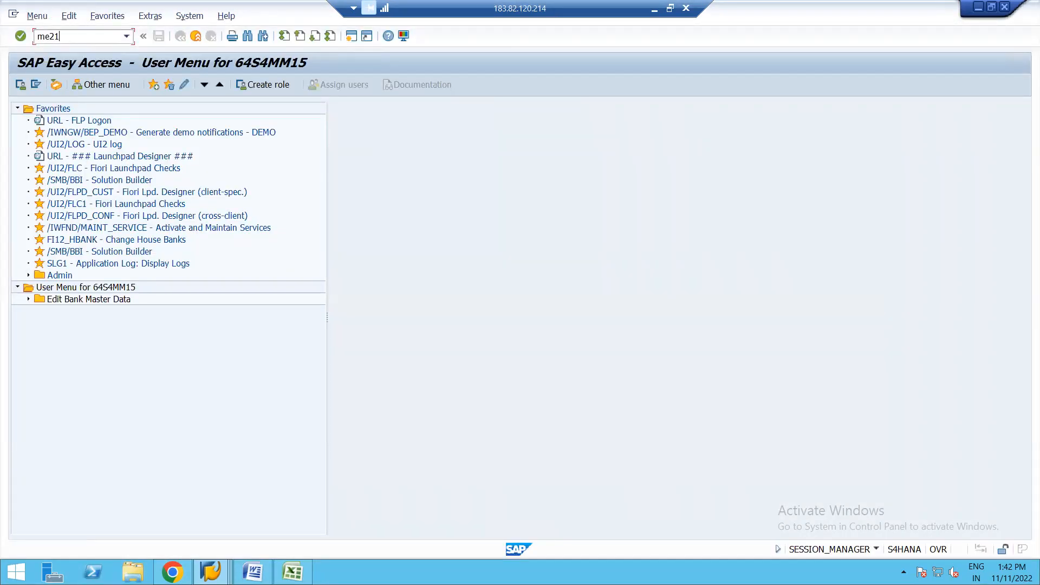
pyautogui.press('Return')
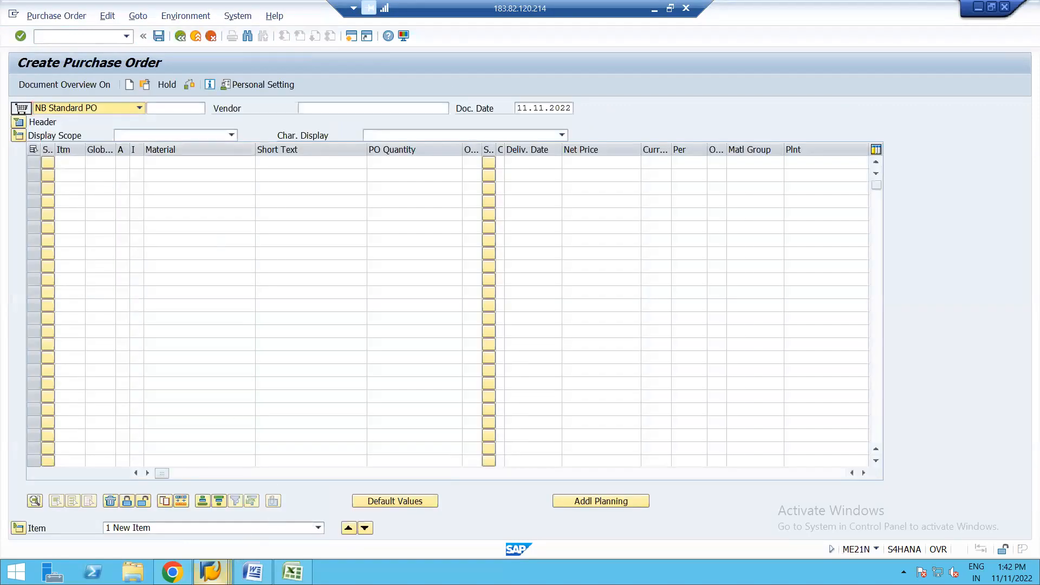
# Step: Copy the document number of the existing standard purchase order and return to the Create Purchase Order session
pyautogui.click(210, 572)
pyautogui.click(249, 509)
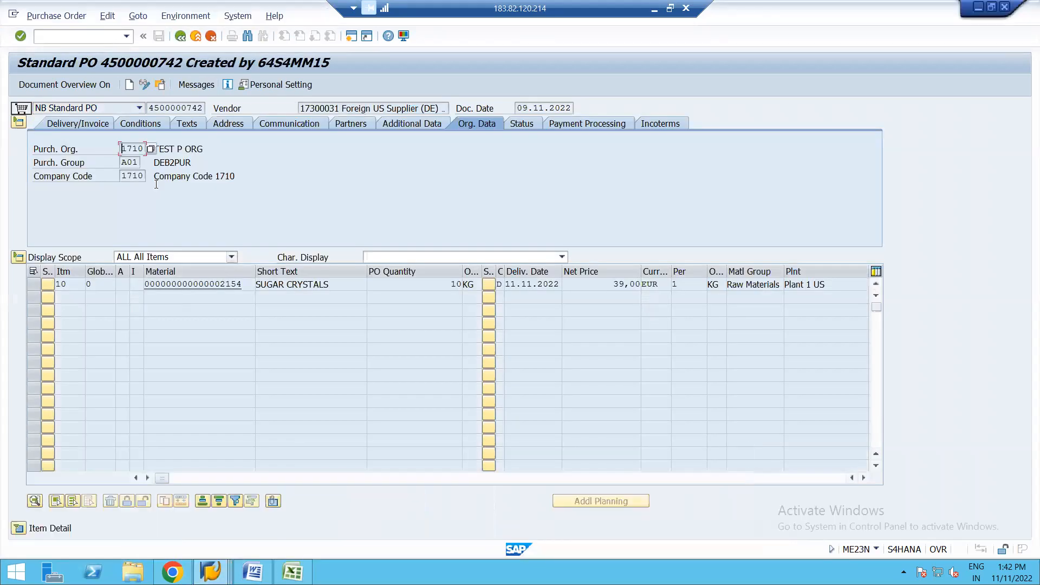
pyautogui.click(152, 108)
pyautogui.hotkey('shift', 'Right')
pyautogui.hotkey('shift', 'Right')
pyautogui.hotkey('shift', 'Right')
pyautogui.hotkey('shift', 'Right')
pyautogui.hotkey('shift', 'Right')
pyautogui.hotkey('shift', 'Right')
pyautogui.hotkey('shift', 'Right')
pyautogui.hotkey('shift', 'Right')
pyautogui.hotkey('shift', 'Right')
pyautogui.hotkey('shift', 'Right')
pyautogui.hotkey('ctrl', 'c')
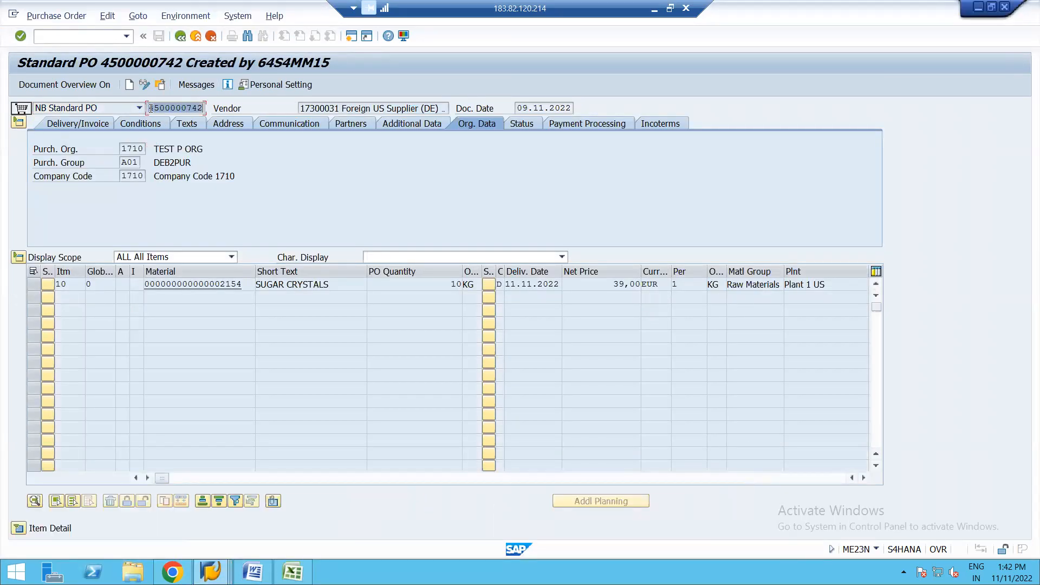
pyautogui.click(130, 84)
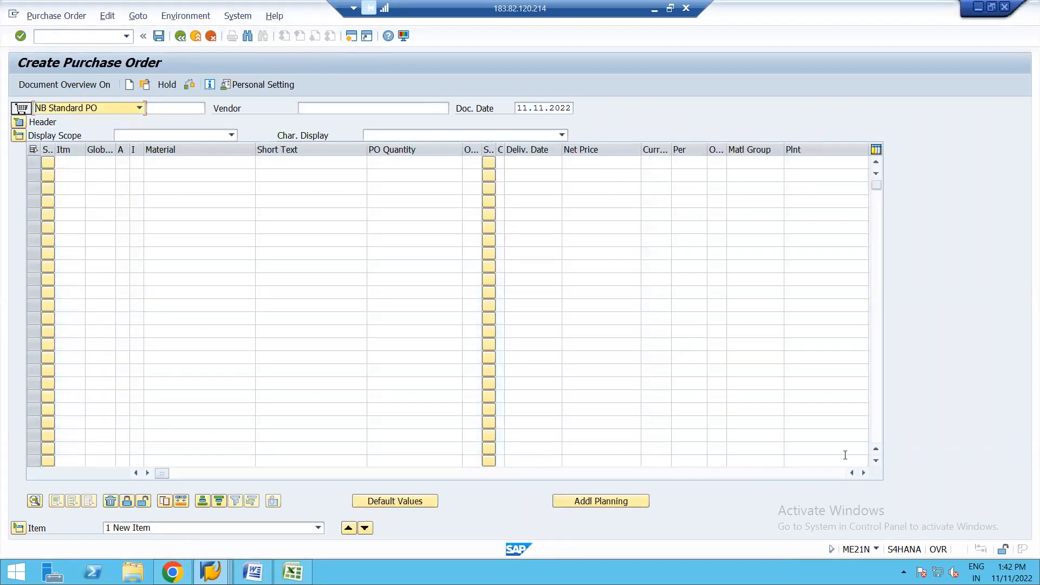
# Step: Reference the copied purchase order number as the purchasing document in the first item line to adopt its data
pyautogui.click(864, 474)
pyautogui.click(864, 473)
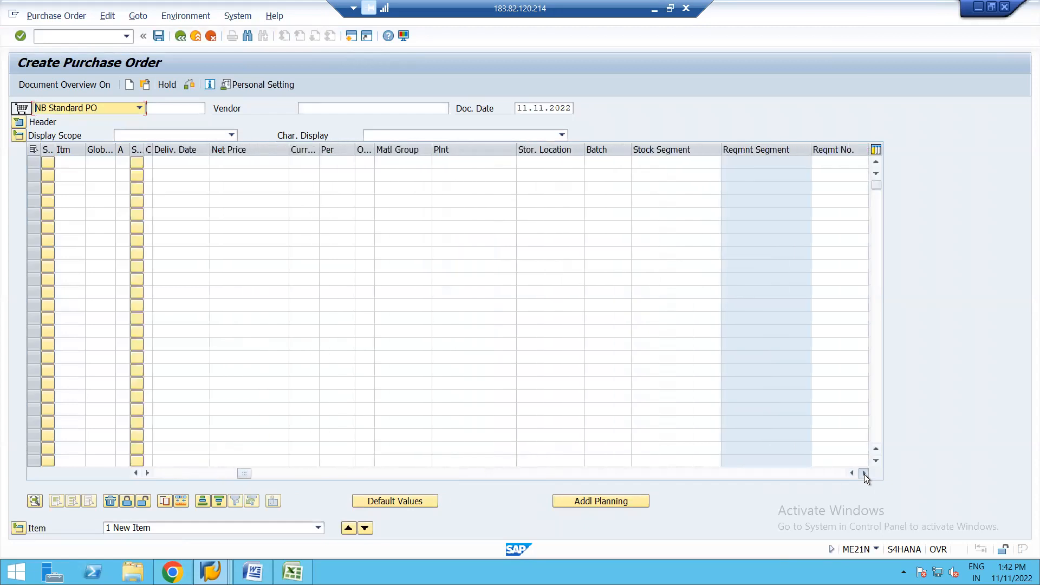
pyautogui.click(864, 474)
pyautogui.click(863, 474)
pyautogui.click(864, 474)
pyautogui.click(863, 474)
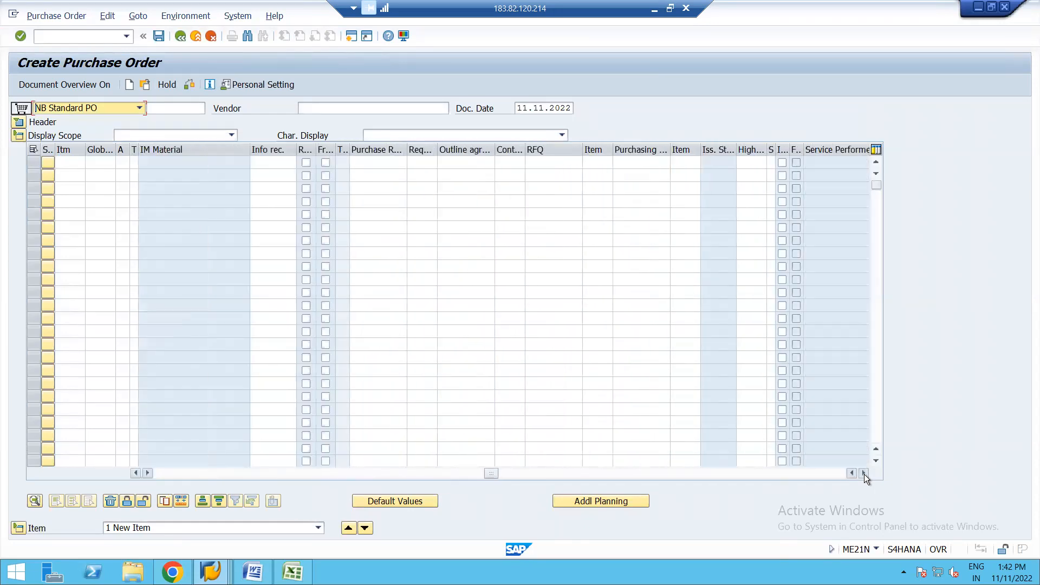
pyautogui.click(642, 163)
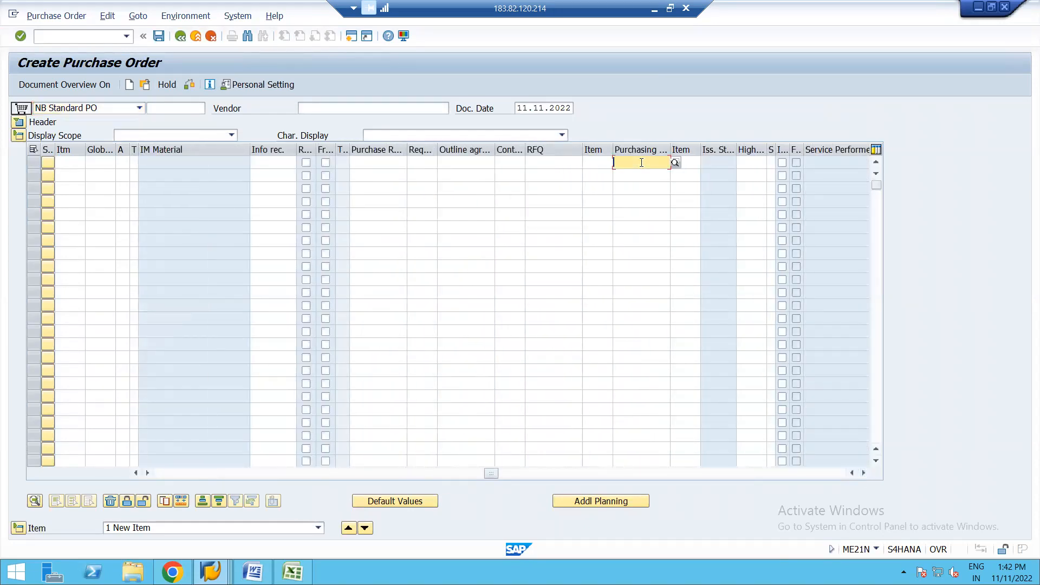
pyautogui.hotkey('ctrl', 'v')
pyautogui.press('Return')
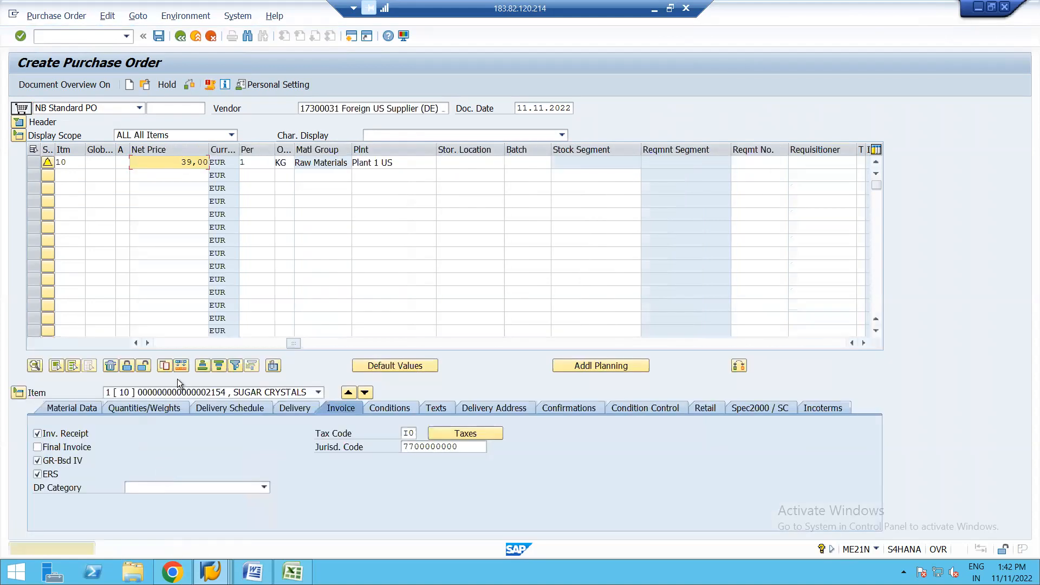
pyautogui.click(160, 343)
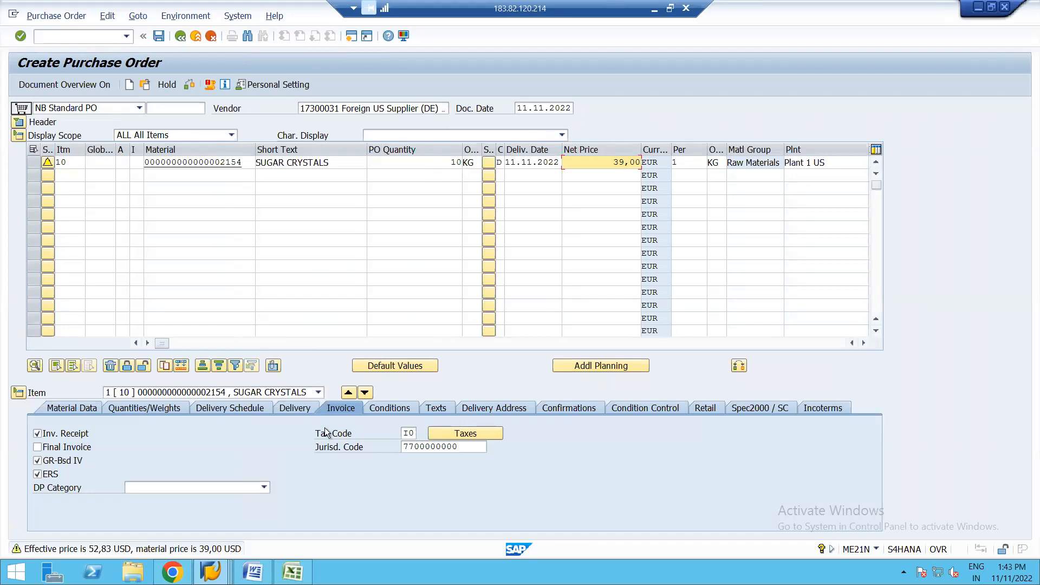
# Step: Compare the new order's SUGAR CRYSTALS item and PO quantity with those in the original purchase order
pyautogui.click(212, 572)
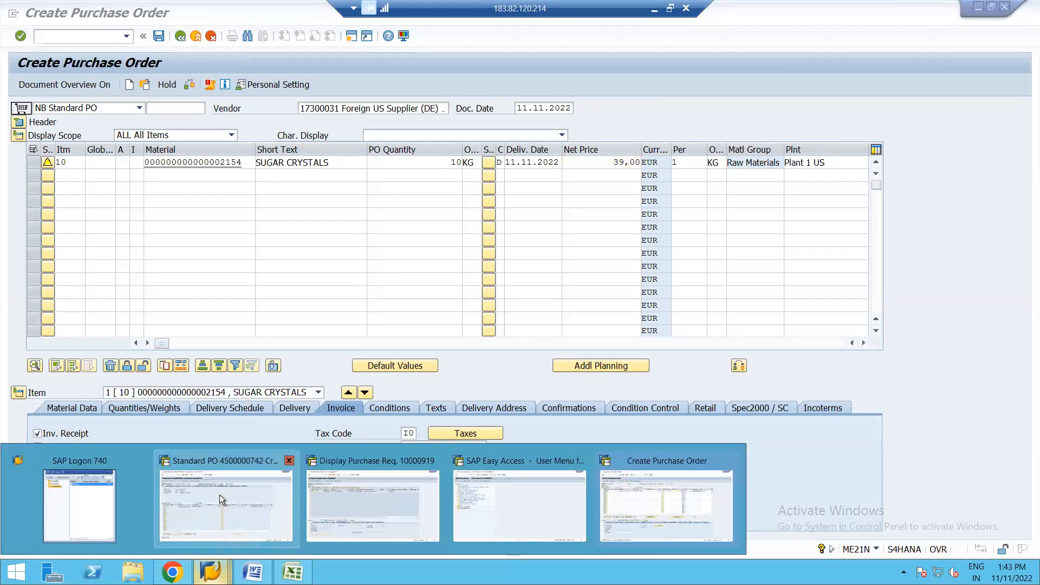
pyautogui.click(219, 495)
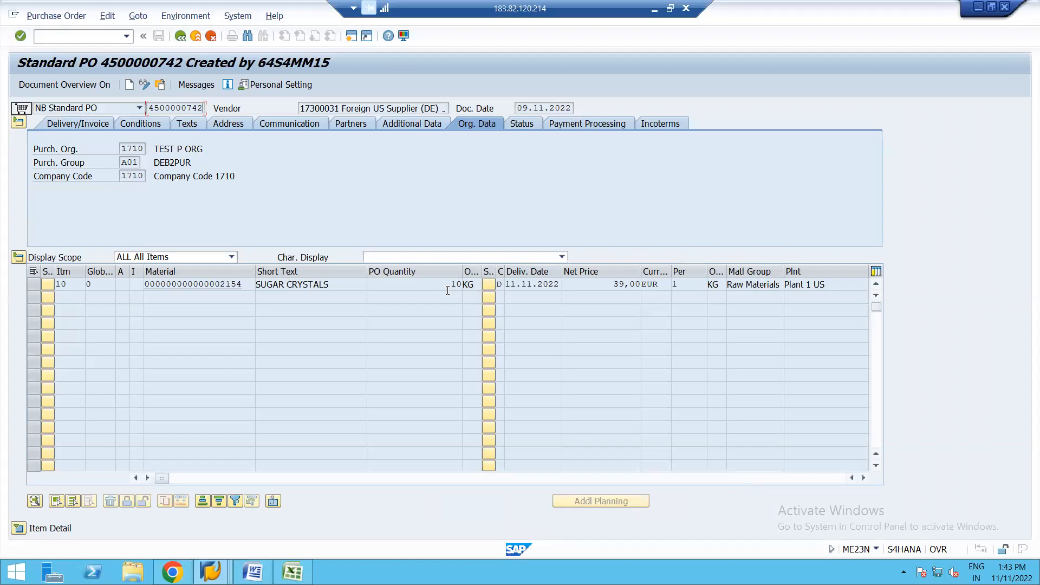
pyautogui.hotkey('alt', 'Tab')
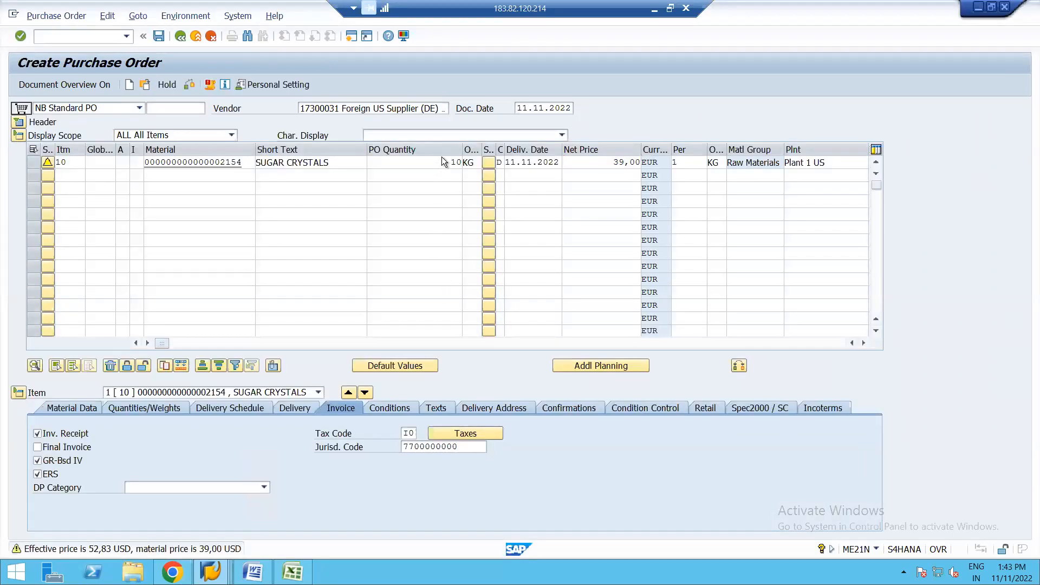
pyautogui.click(442, 157)
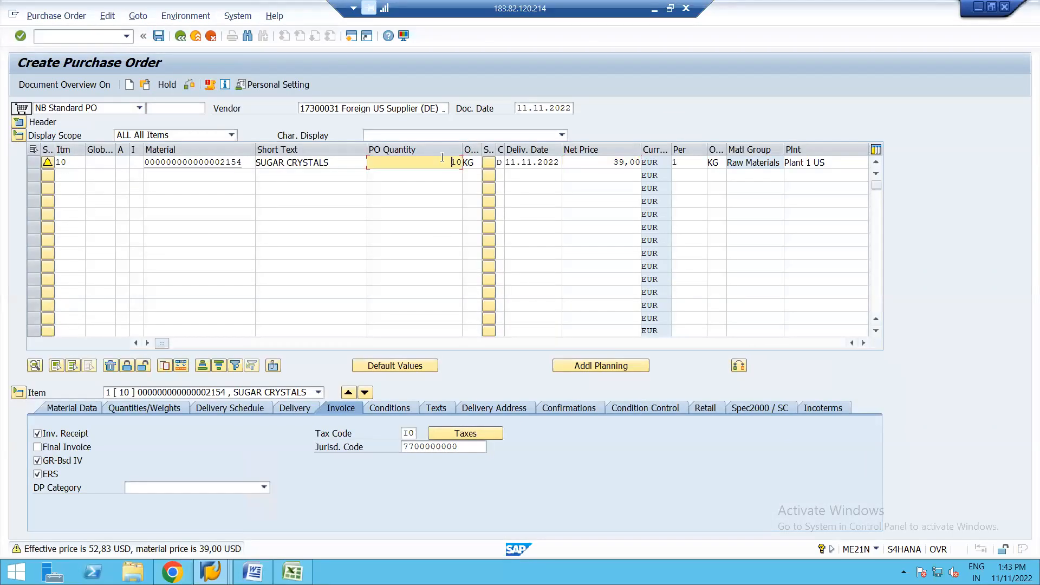
# Step: Validate the new item with delivery date 11.11.2022 and acknowledge the warning messages
pyautogui.click(522, 165)
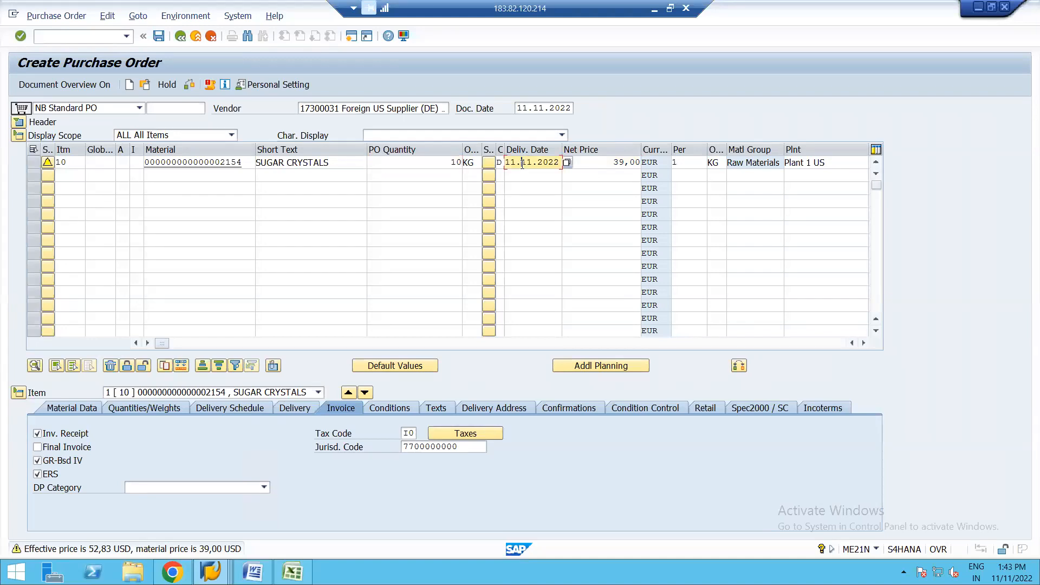
pyautogui.press('Return')
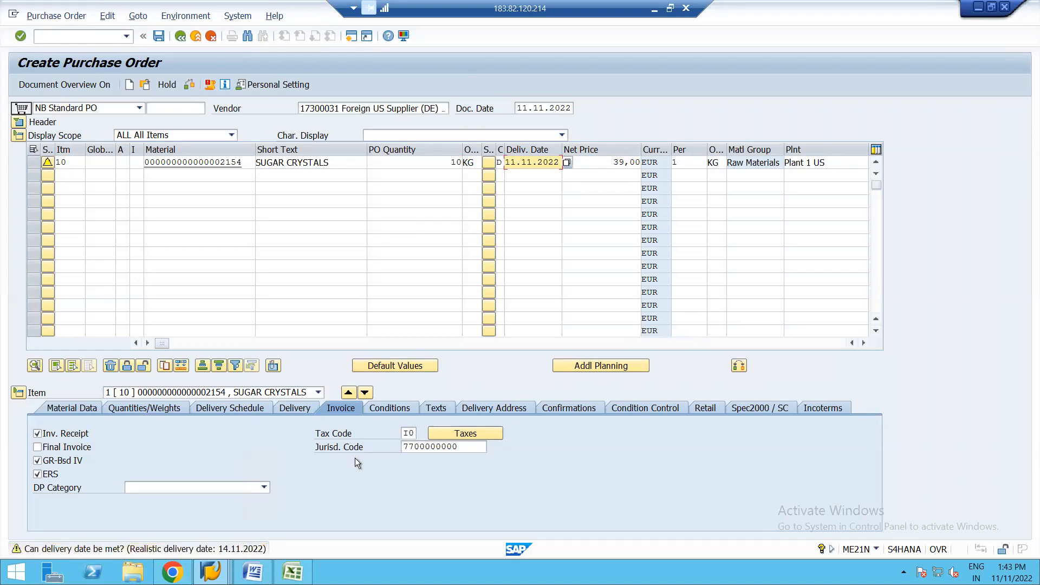
pyautogui.press('Return')
pyautogui.press('Return')
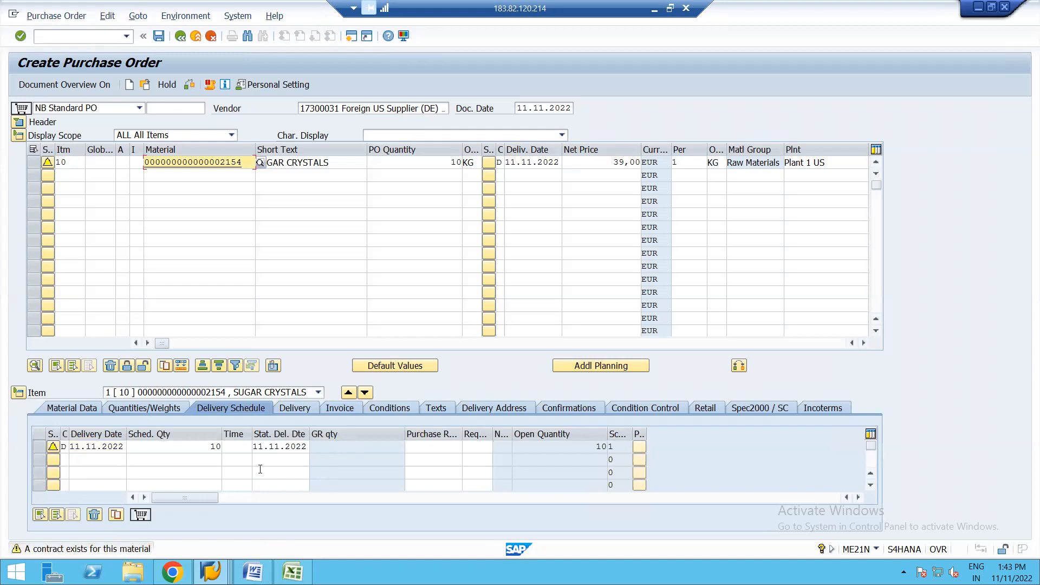
pyautogui.press('Return')
pyautogui.press('Return')
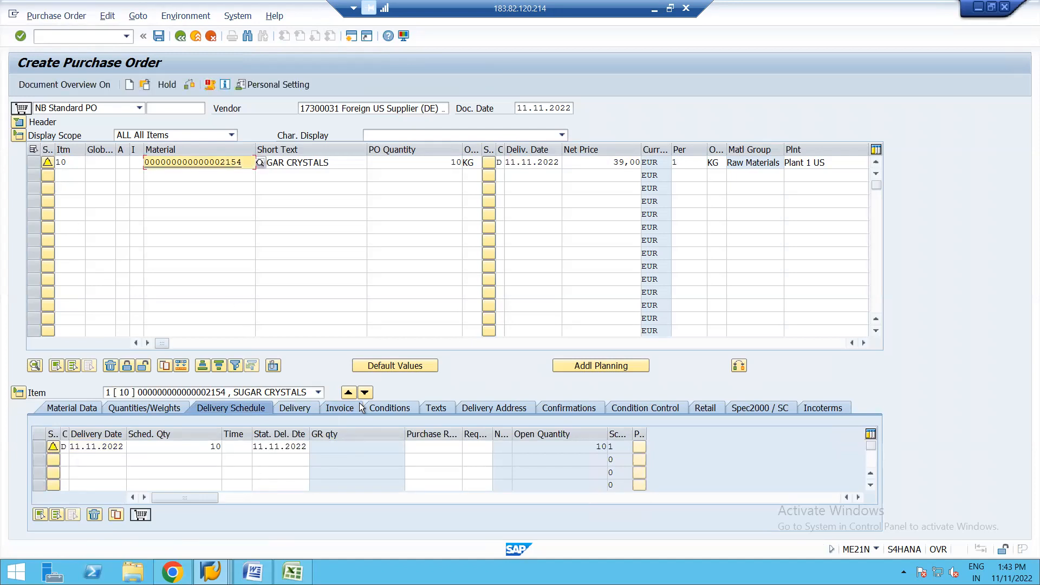
# Step: Display the item's pricing conditions, collapse the item overview, and search the condition types for fr00
pyautogui.click(398, 408)
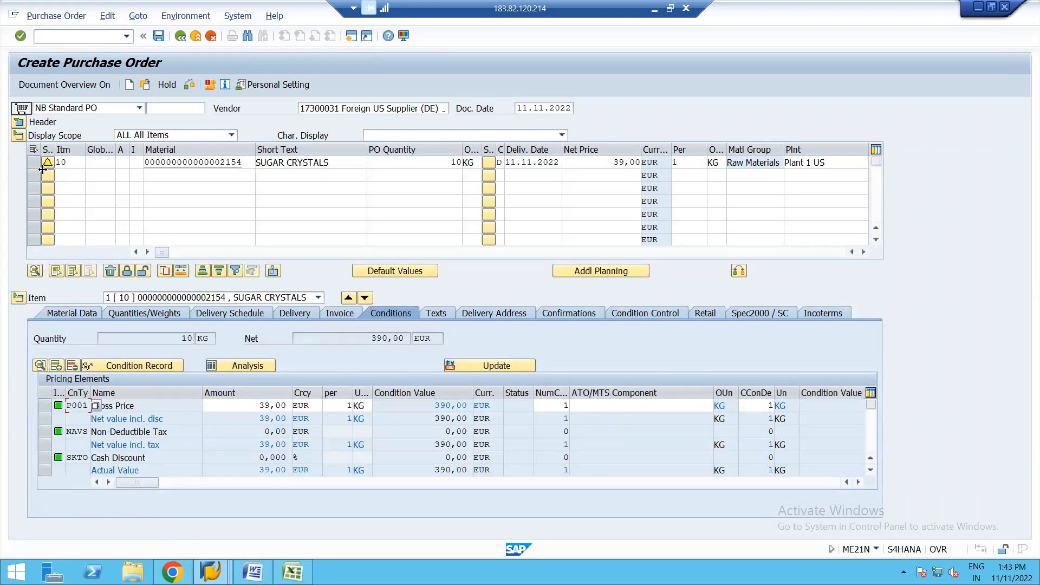
pyautogui.click(18, 135)
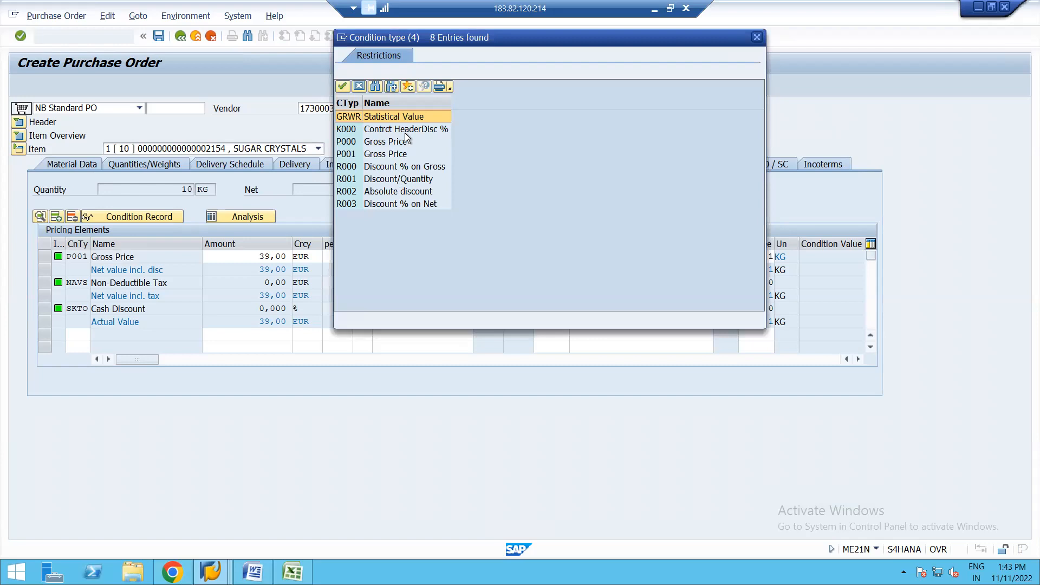
pyautogui.click(548, 70)
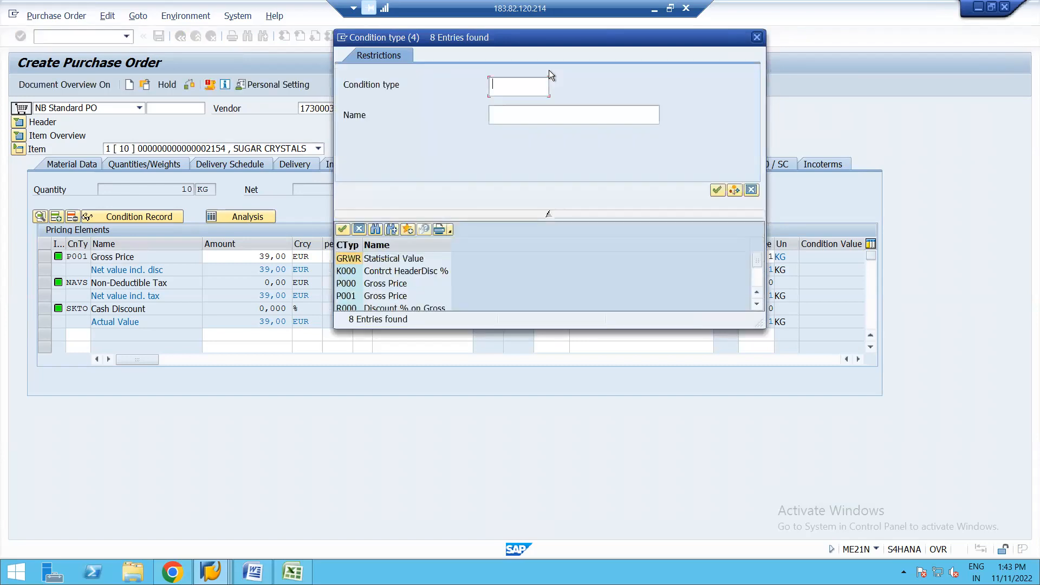
pyautogui.write('fr00')
pyautogui.press('Return')
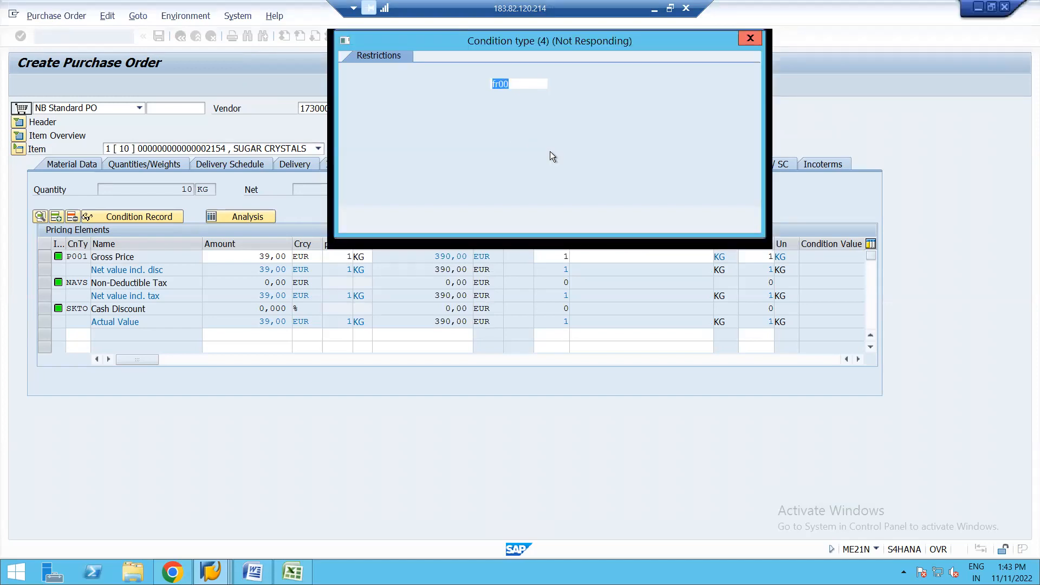
pyautogui.click(521, 85)
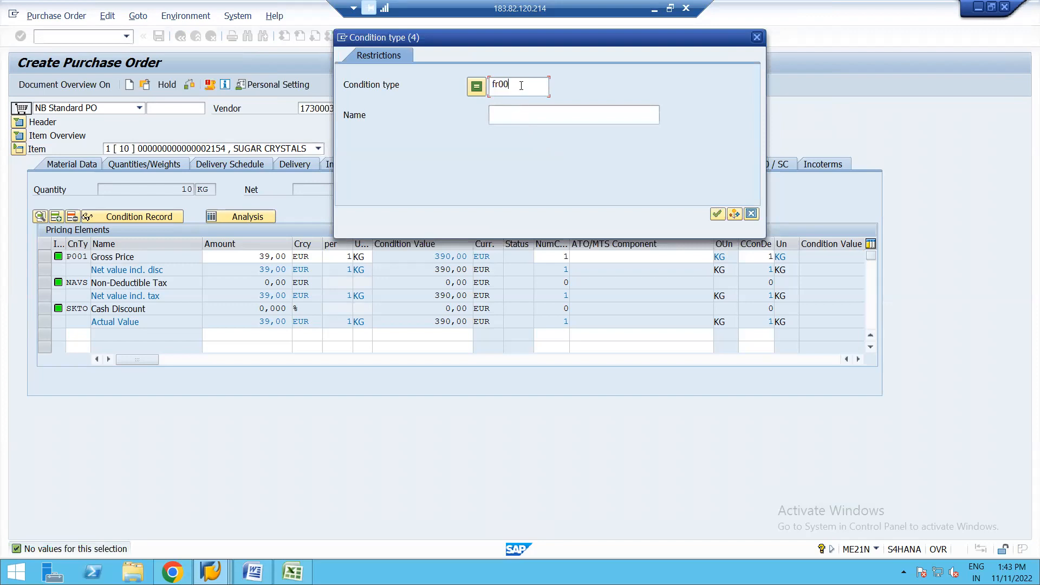
pyautogui.press('BackSpace')
pyautogui.press('BackSpace')
pyautogui.press('BackSpace')
pyautogui.press('BackSpace')
pyautogui.click(751, 215)
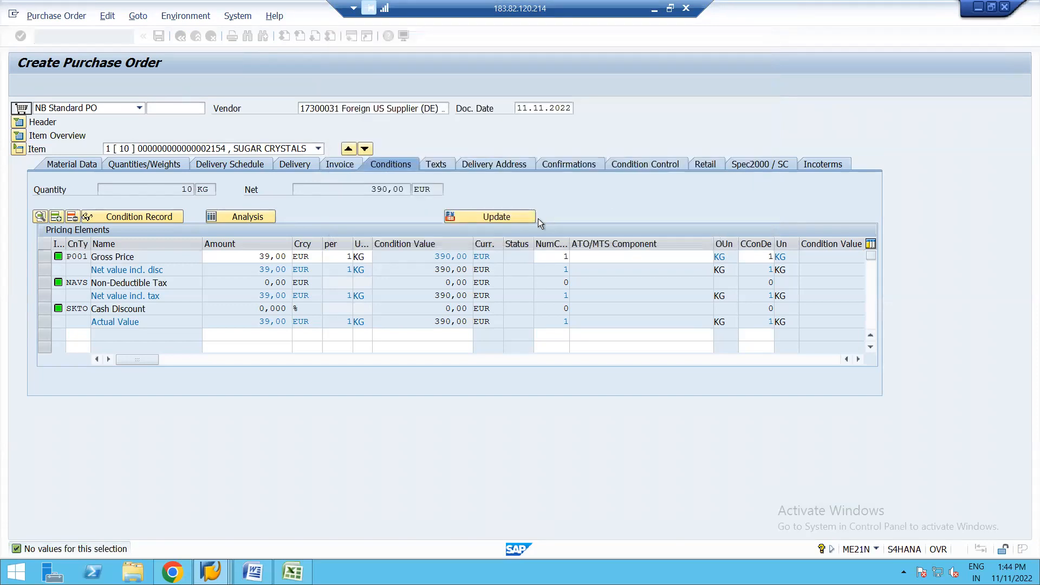
# Step: Try to add condition type FB00 to the item's pricing elements, and clear the entry
pyautogui.click(82, 336)
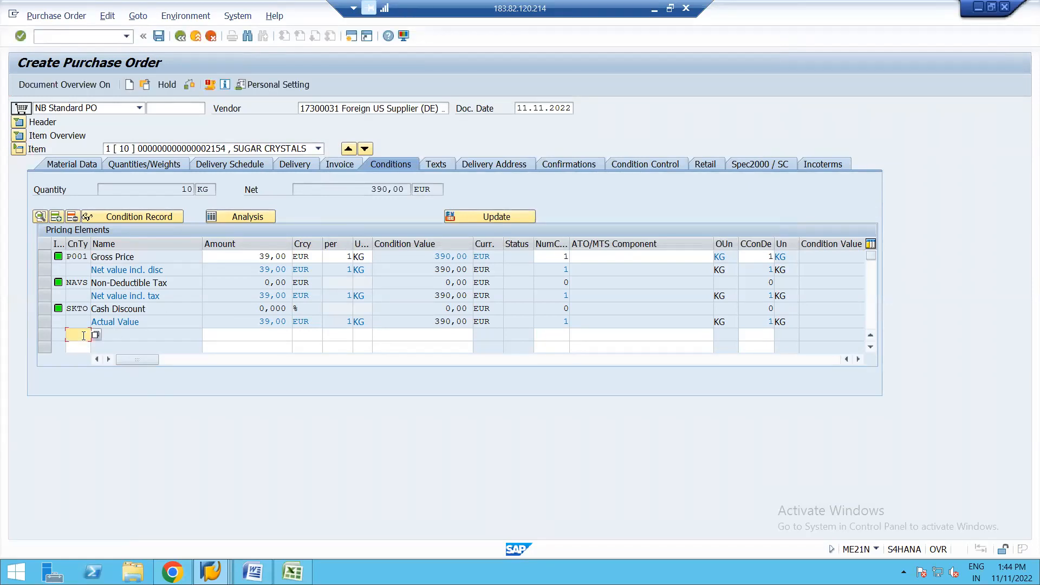
pyautogui.write('FB00')
pyautogui.press('Return')
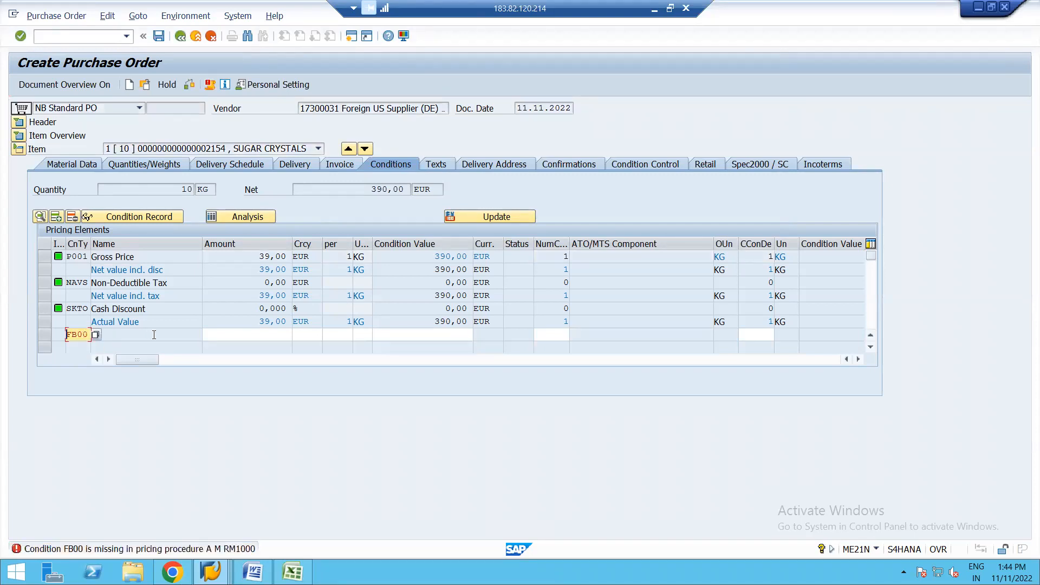
pyautogui.press('Delete')
pyautogui.press('Delete')
pyautogui.press('Delete')
# Step: Review the list of condition types available for the item's pricing and close it without choosing one
pyautogui.click(96, 335)
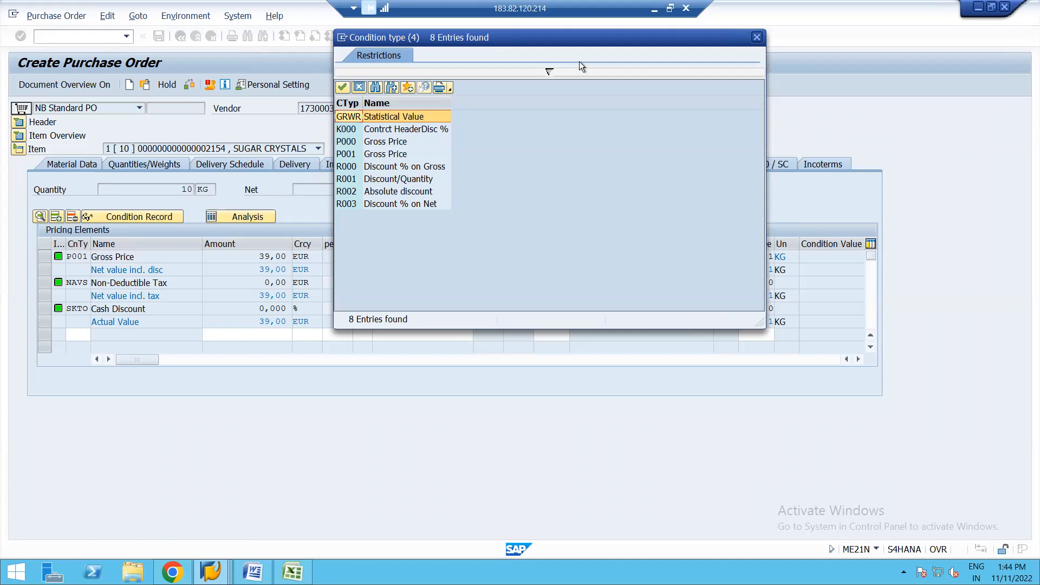
pyautogui.moveTo(557, 34); pyautogui.dragTo(531, 99)
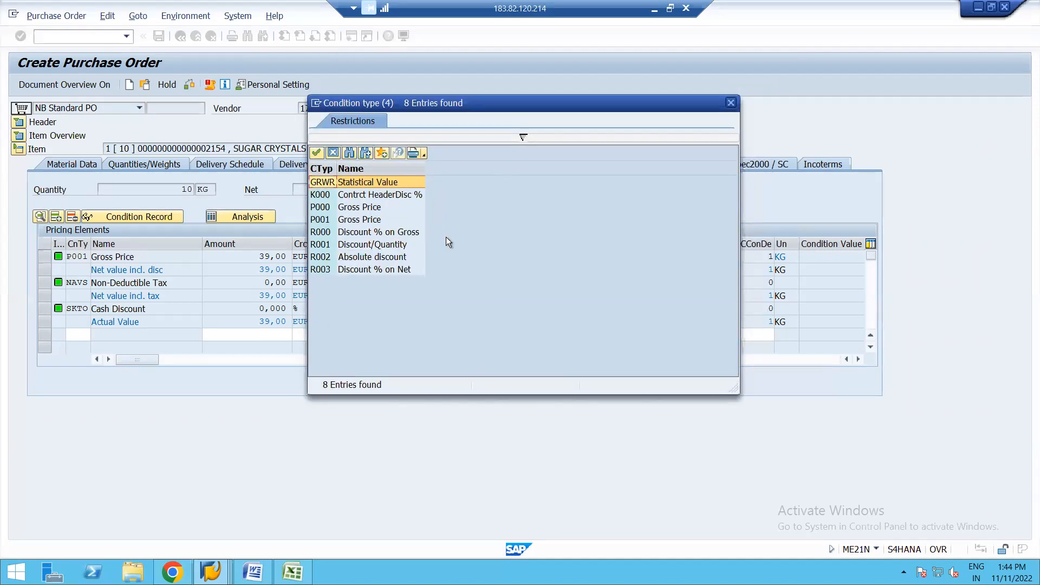
pyautogui.click(731, 103)
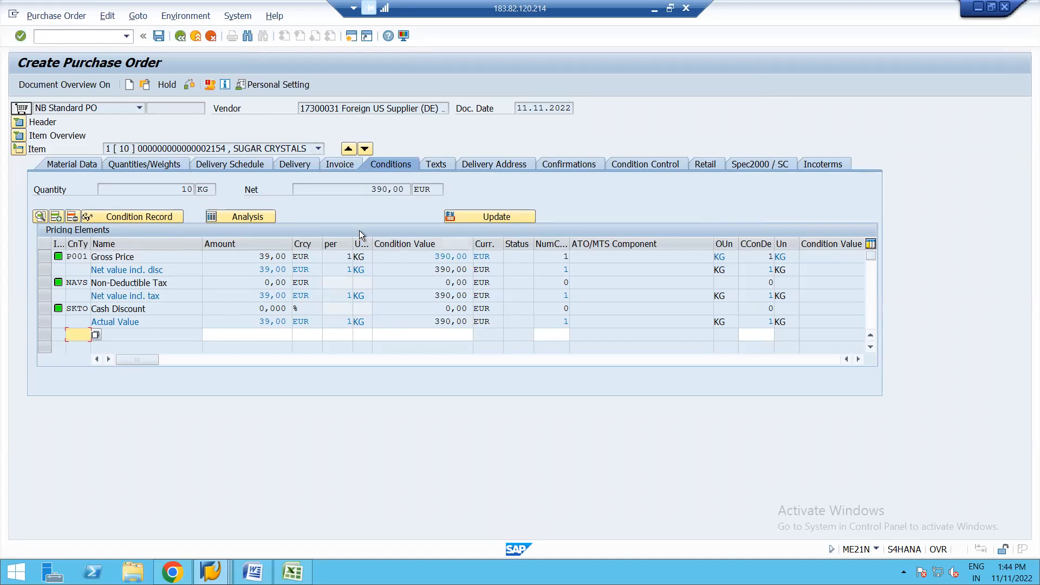
# Step: Save the new standard purchase order for SUGAR CRYSTALS and display the saved document
pyautogui.click(157, 37)
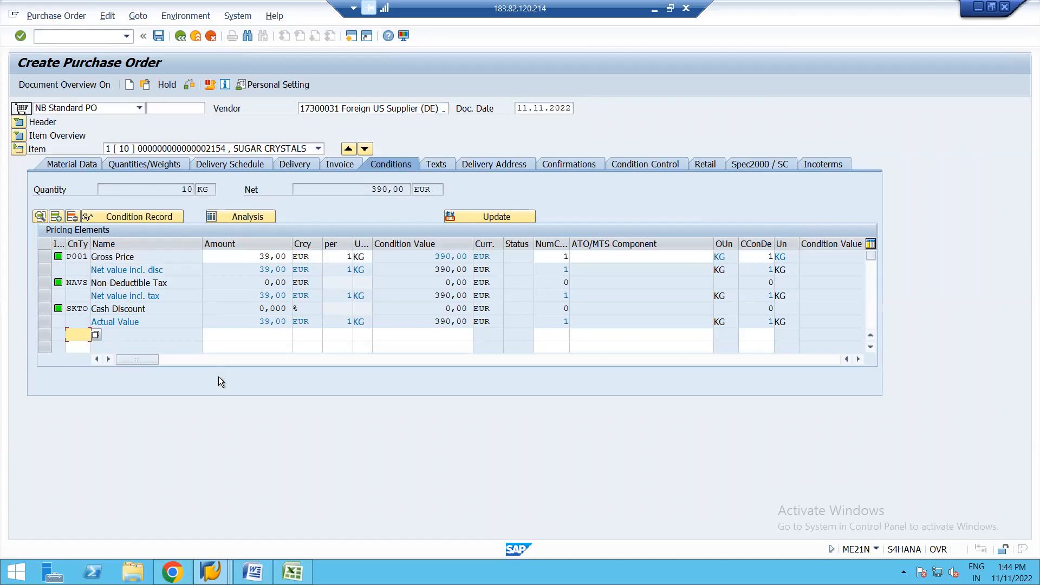
pyautogui.click(157, 35)
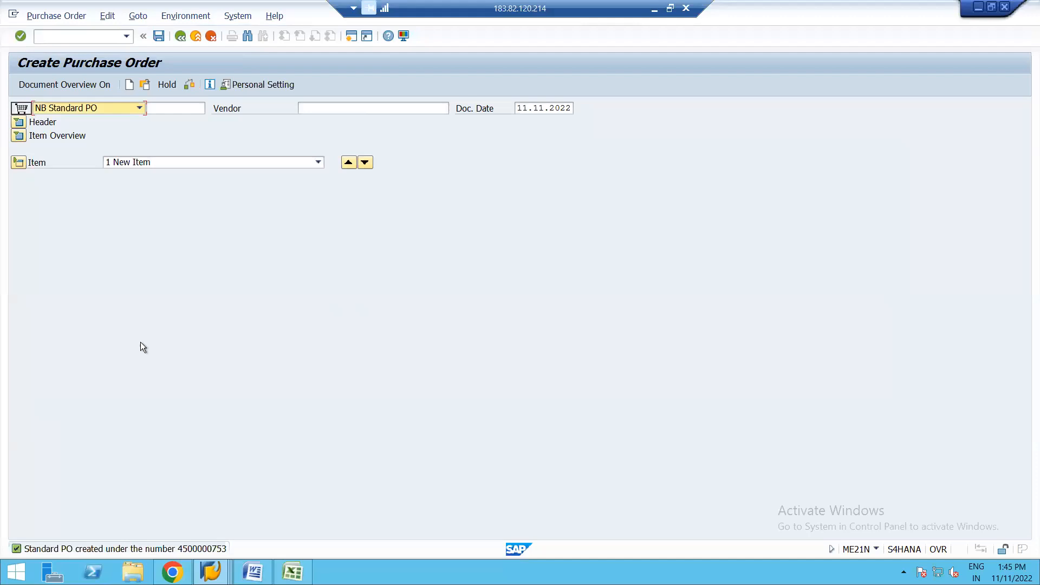
pyautogui.click(145, 85)
pyautogui.press('Return')
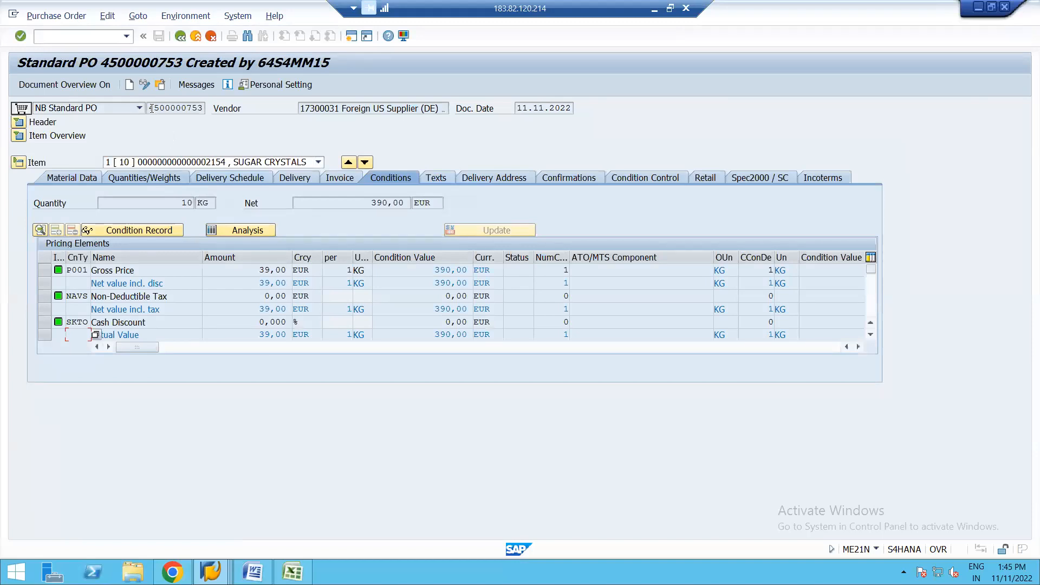
# Step: Copy the new purchase order's number and start the goods receipt transaction MIGO in a new session
pyautogui.moveTo(150, 109); pyautogui.dragTo(215, 114)
pyautogui.hotkey('ctrl', 'c')
pyautogui.click(350, 37)
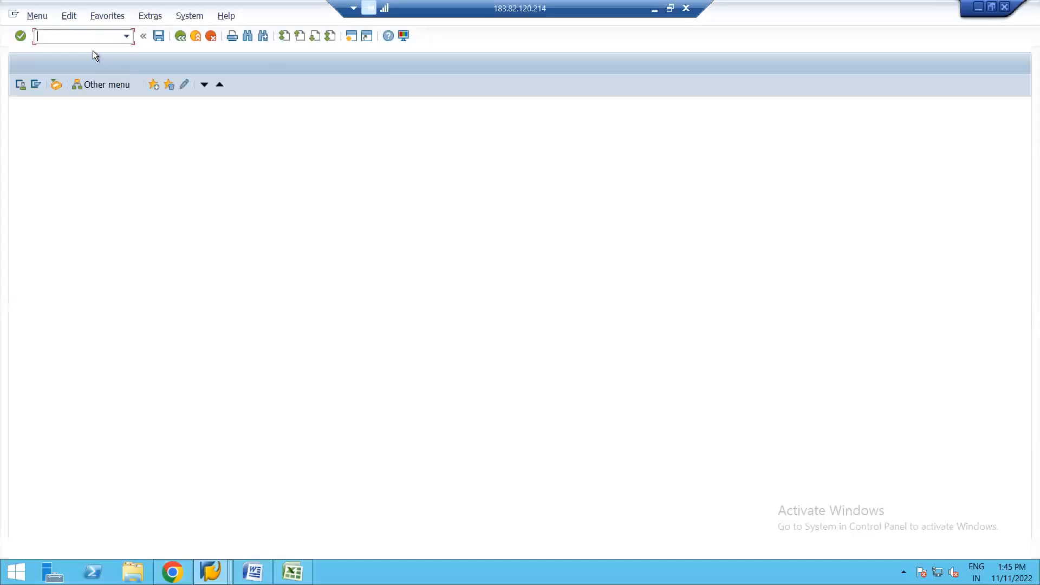
pyautogui.write('MIGO')
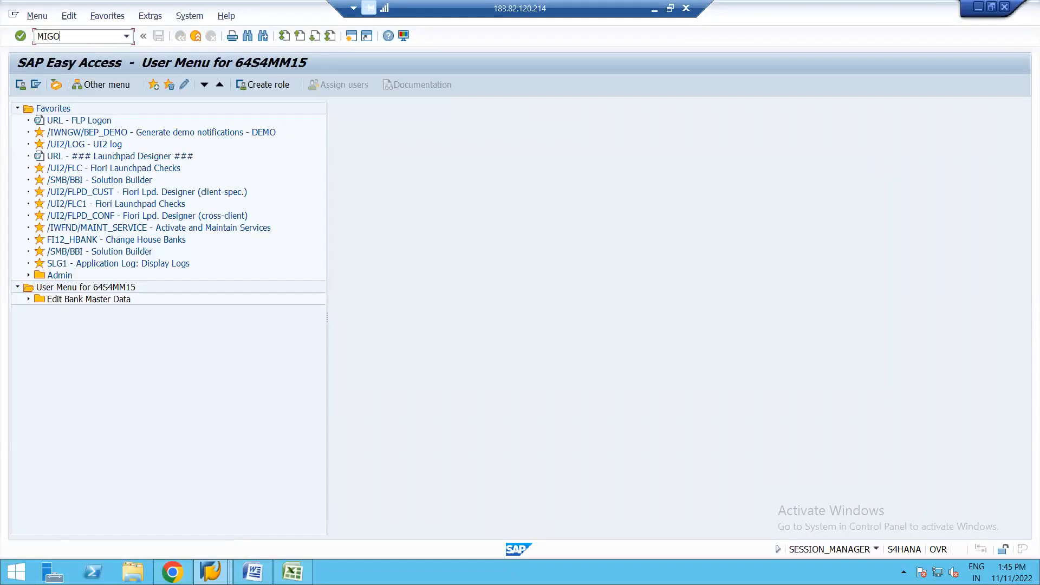
pyautogui.press('Return')
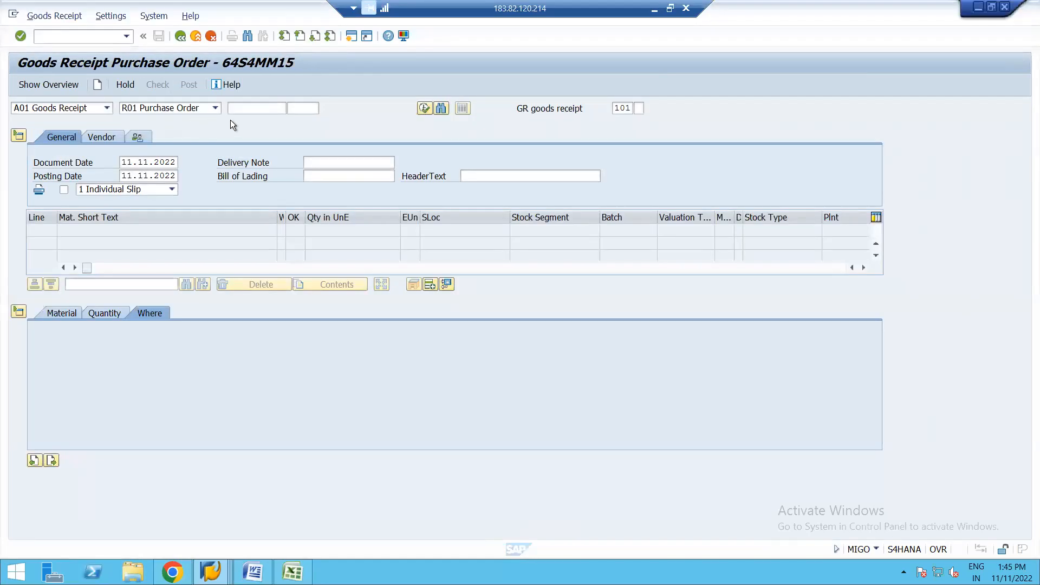
# Step: Enter the new purchase order's number as the goods receipt reference and load its item
pyautogui.click(248, 107)
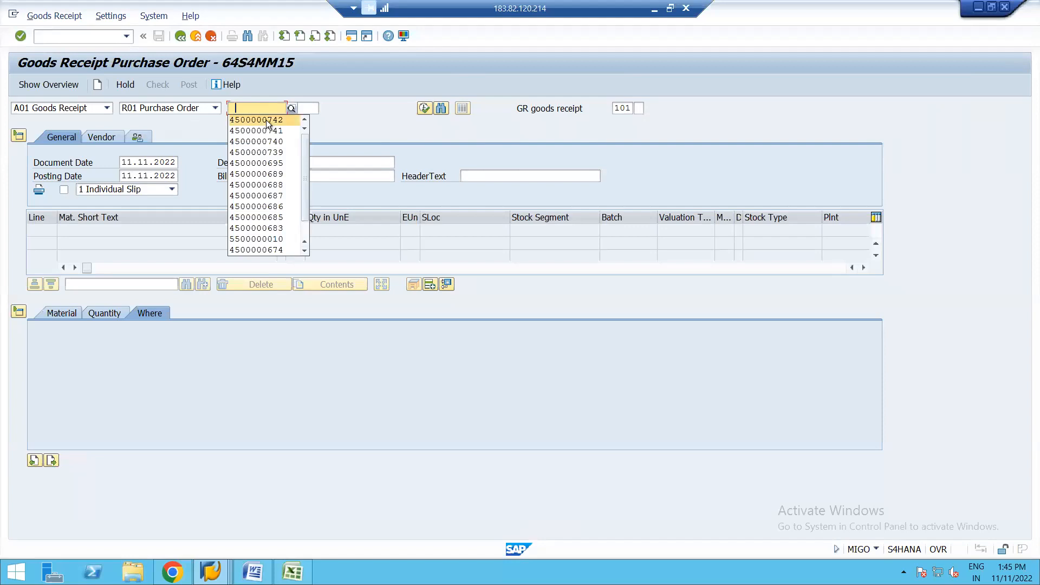
pyautogui.click(271, 120)
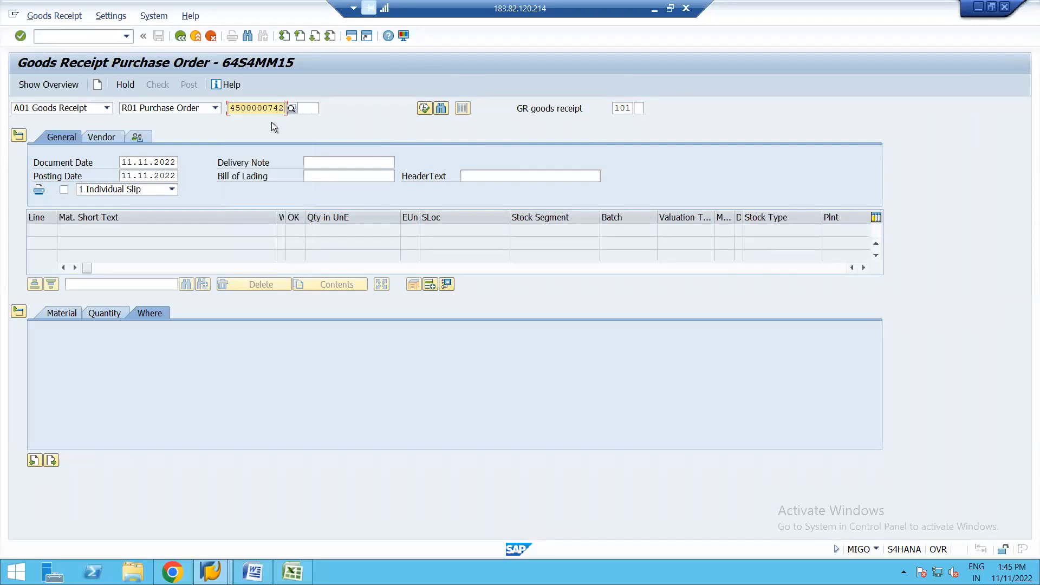
pyautogui.press('BackSpace')
pyautogui.press('BackSpace')
pyautogui.write('53')
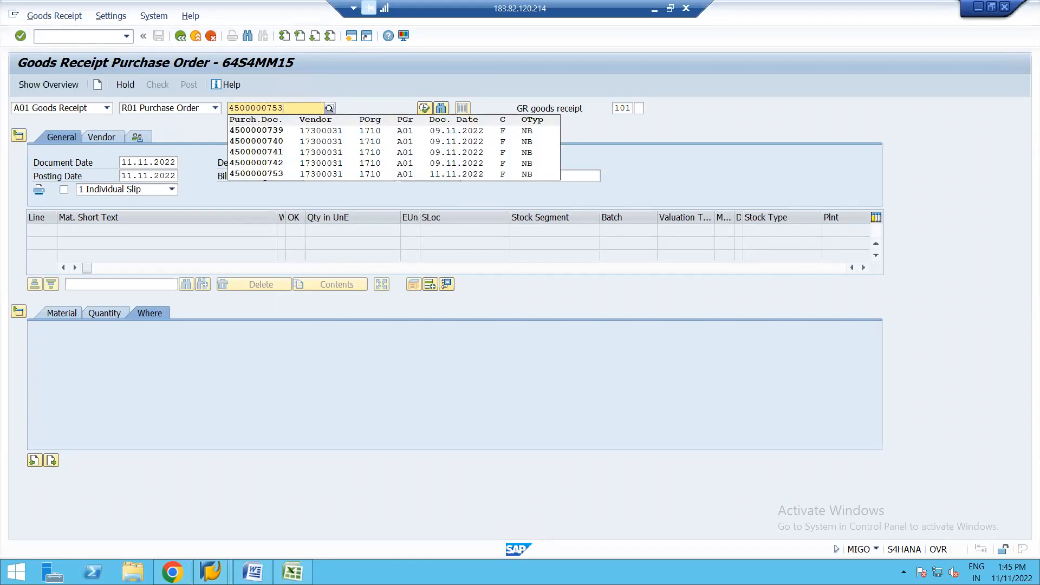
pyautogui.click(278, 133)
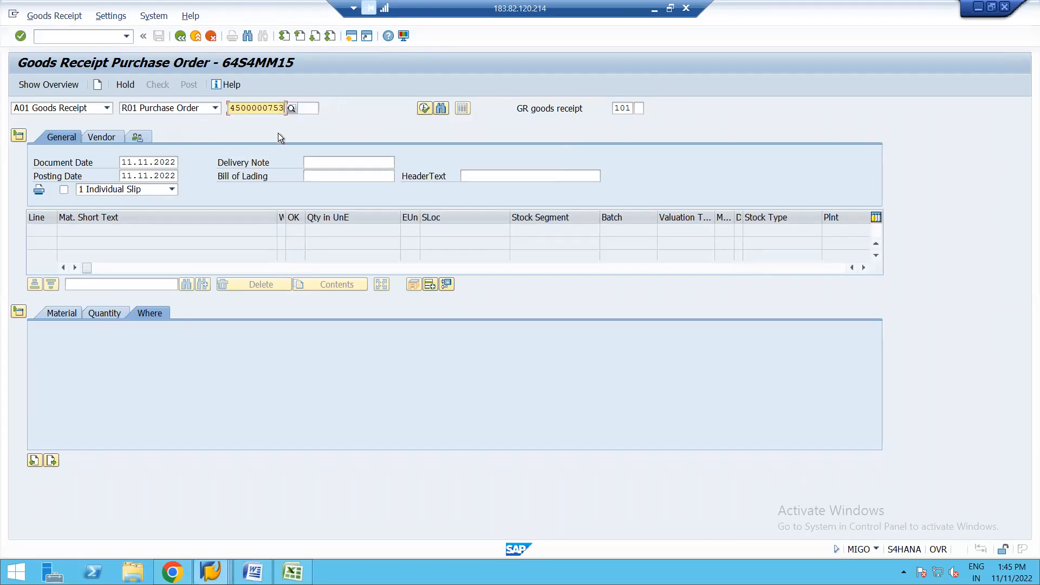
pyautogui.press('Return')
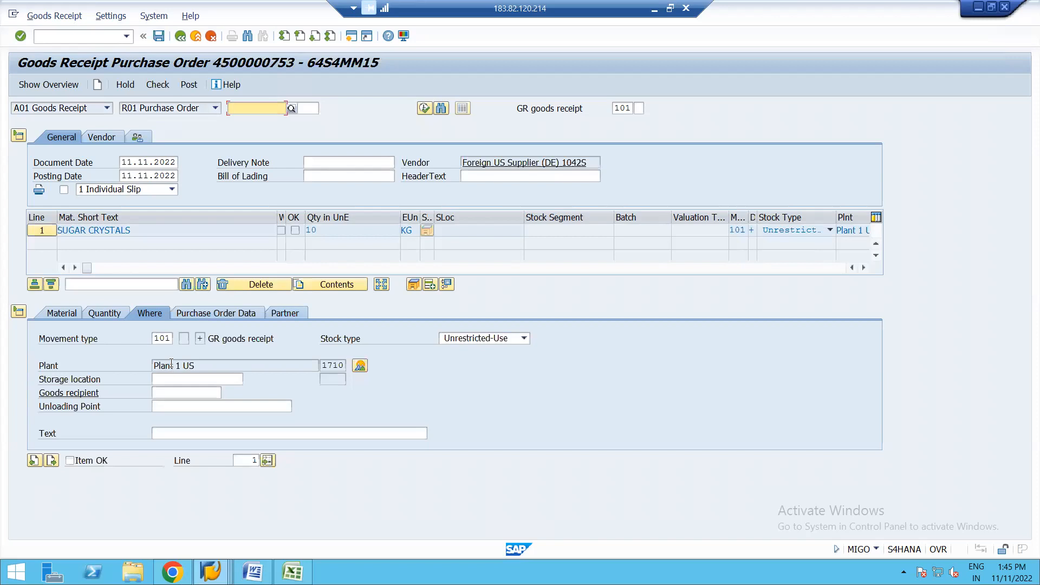
# Step: Mark the SUGAR CRYSTALS item as OK, run a check, and set its storage location to 171A
pyautogui.click(70, 461)
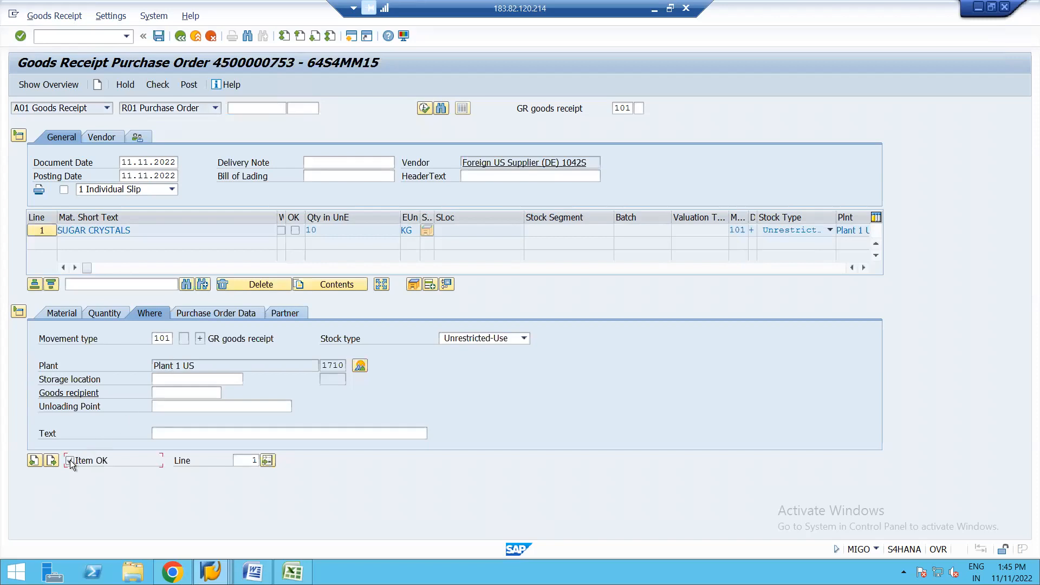
pyautogui.click(161, 83)
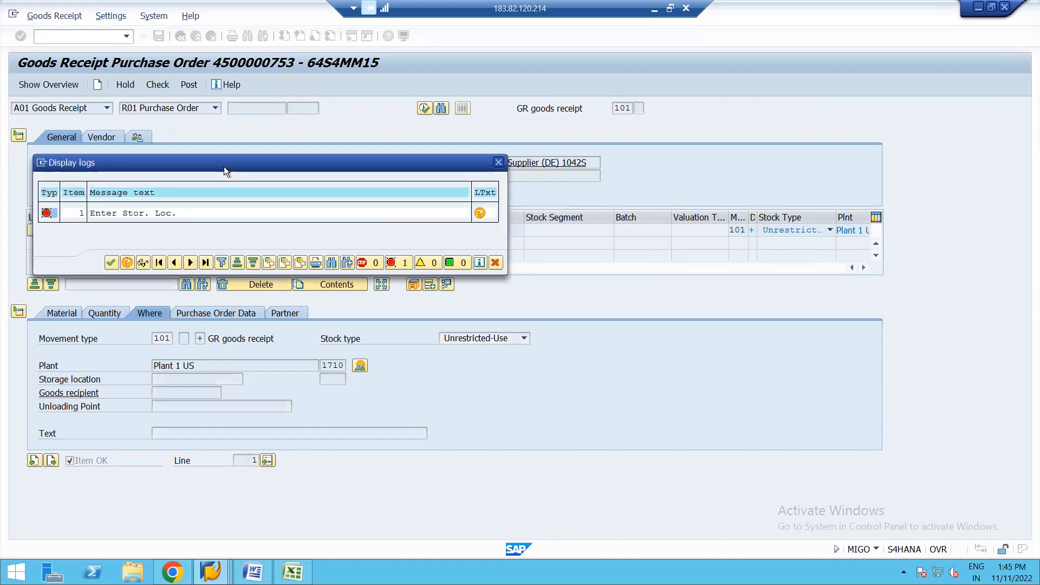
pyautogui.press('Return')
pyautogui.click(195, 380)
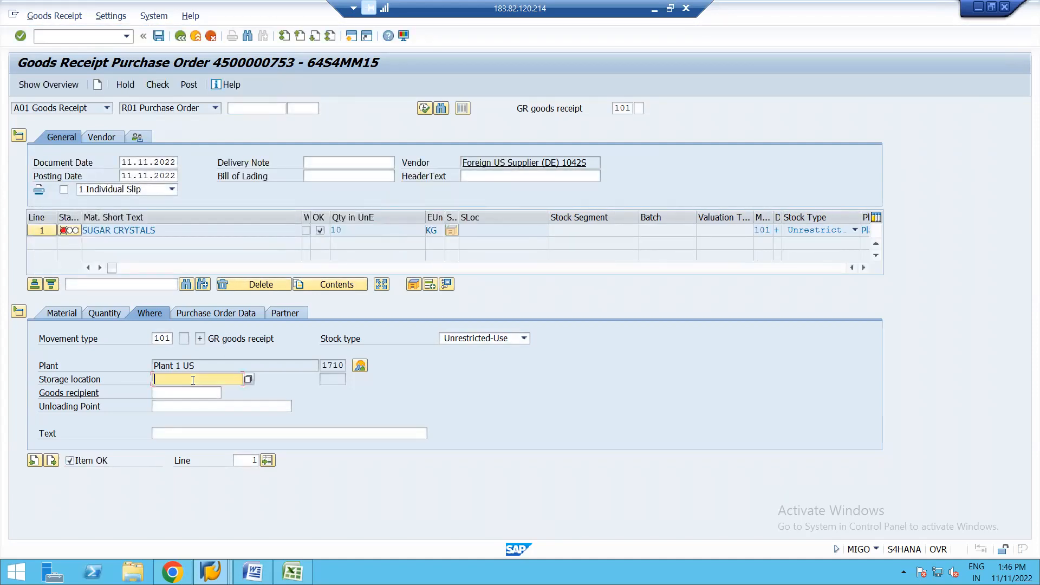
pyautogui.click(164, 392)
pyautogui.press('Return')
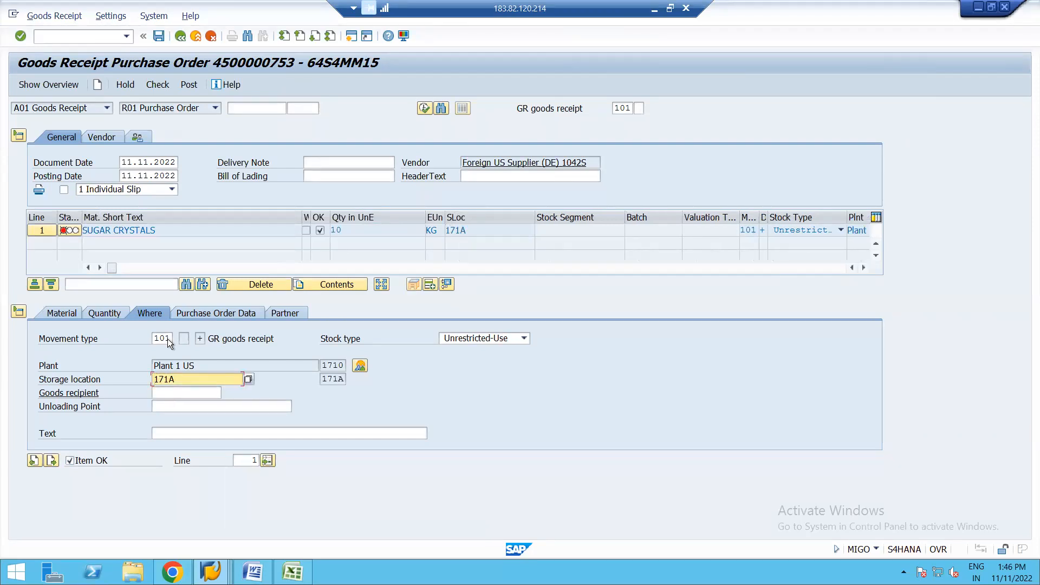
# Step: Set the delivery note to TEST, check and post the goods receipt, and leave the transaction
pyautogui.click(156, 85)
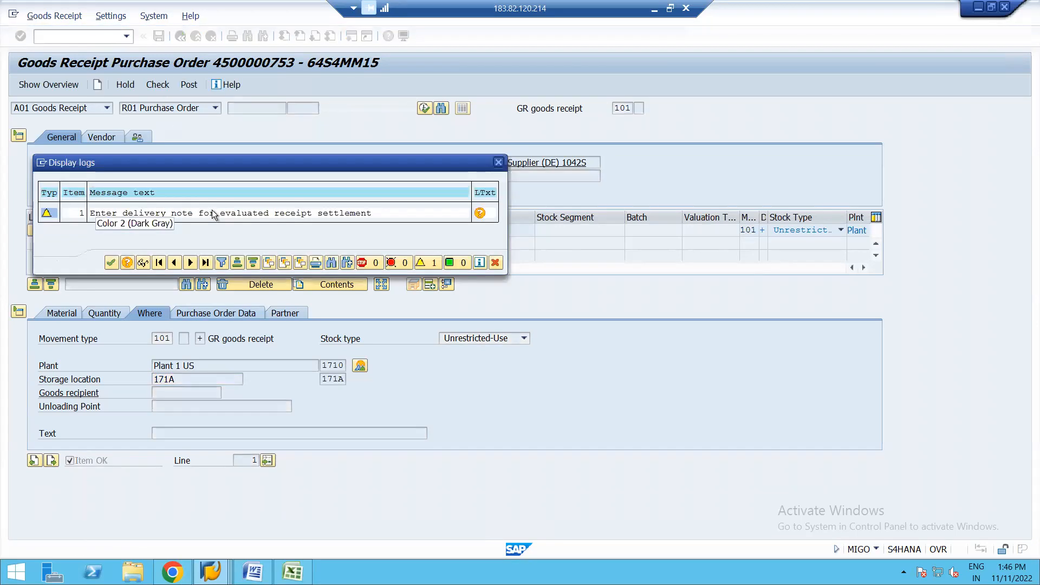
pyautogui.press('Return')
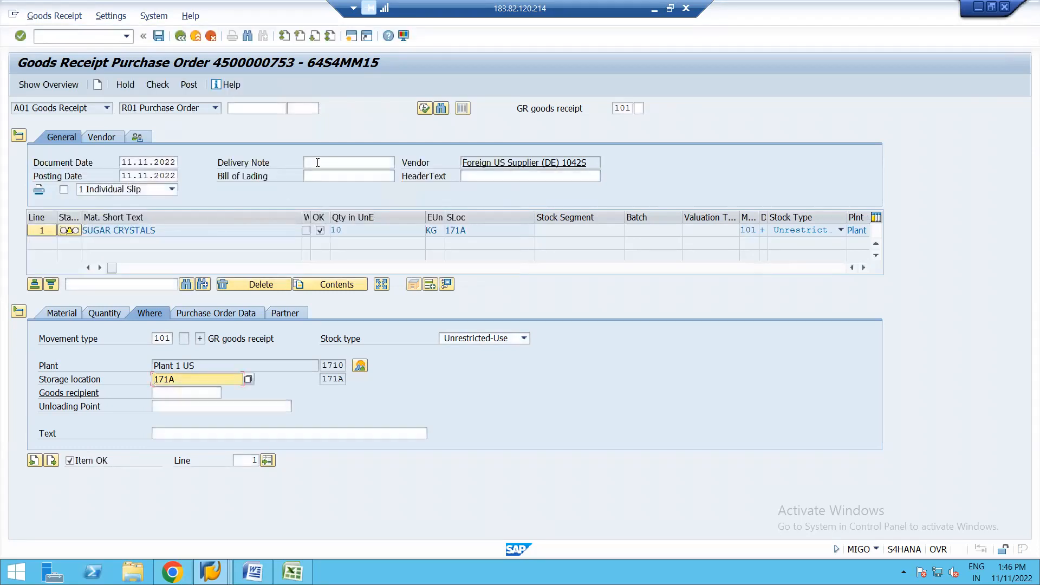
pyautogui.click(320, 162)
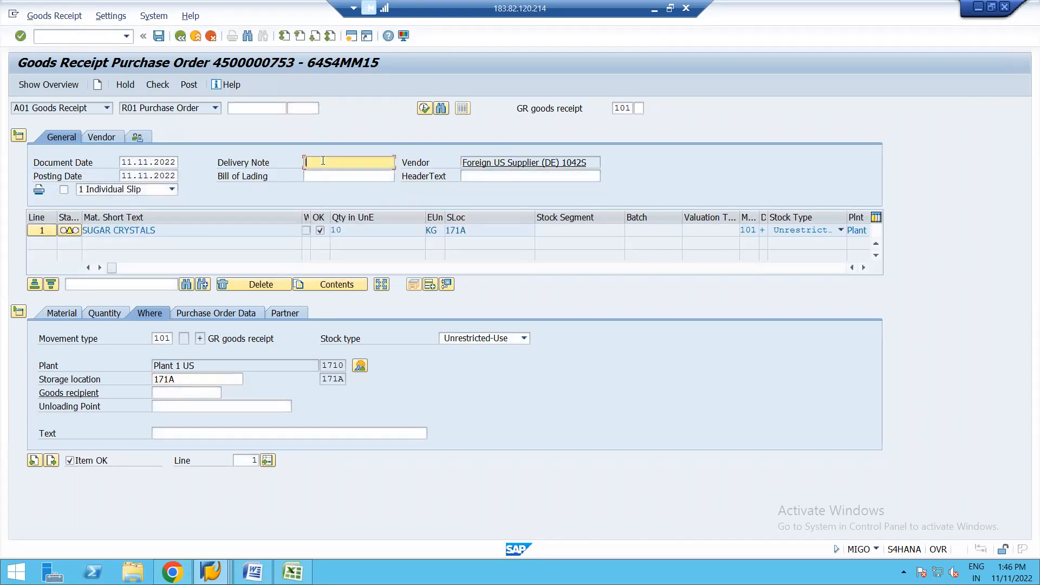
pyautogui.write('TEST')
pyautogui.click(158, 84)
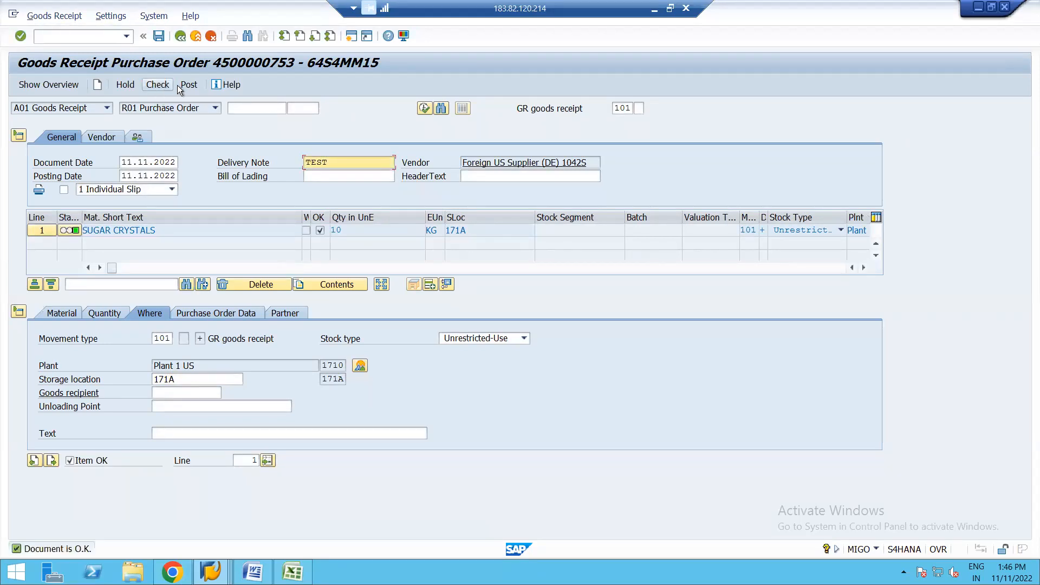
pyautogui.click(190, 85)
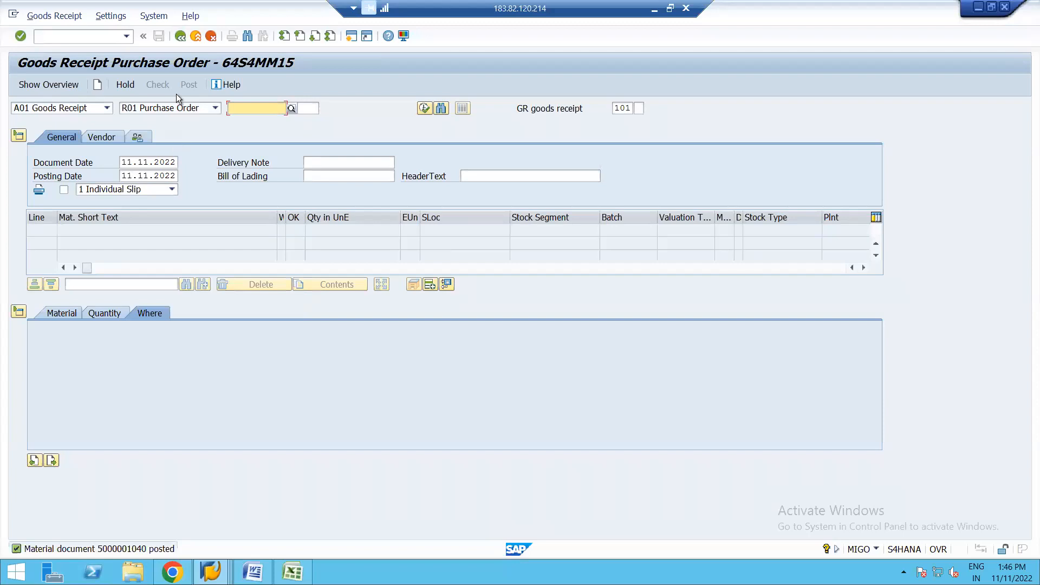
pyautogui.click(180, 36)
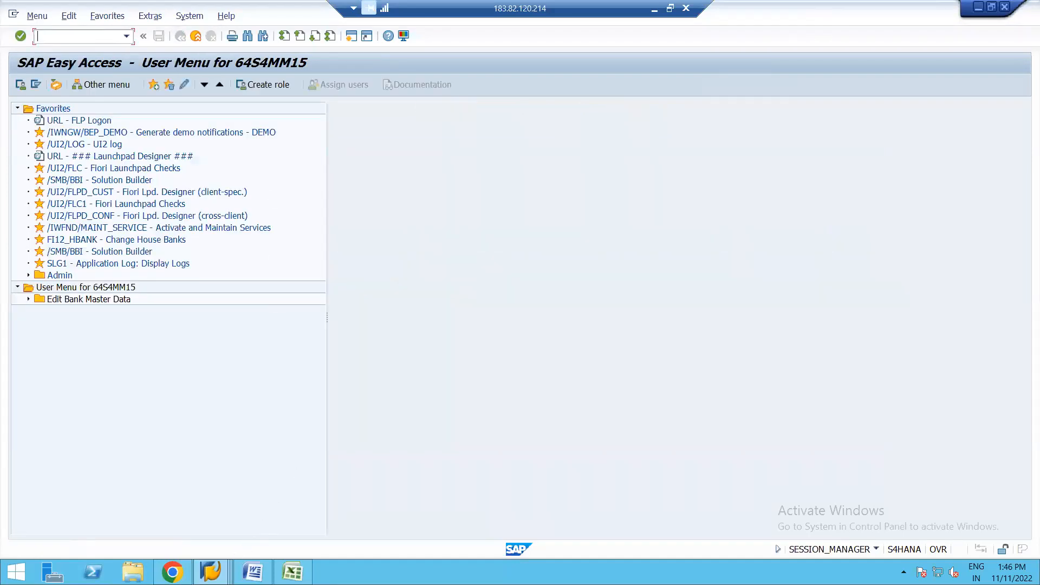
# Step: Reload the new purchase order in its own session and display the item's purchase order history
pyautogui.click(211, 572)
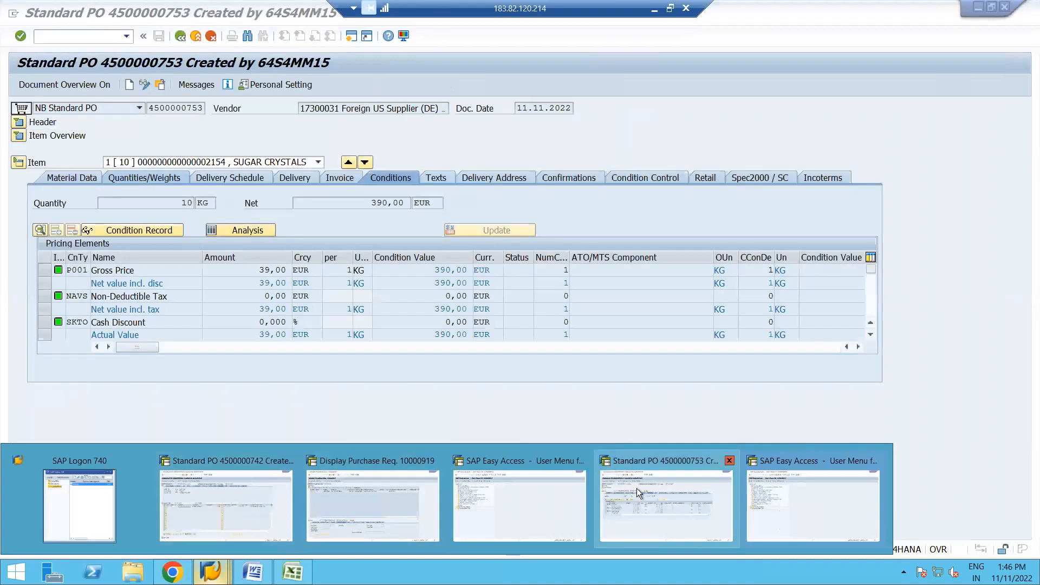
pyautogui.click(655, 493)
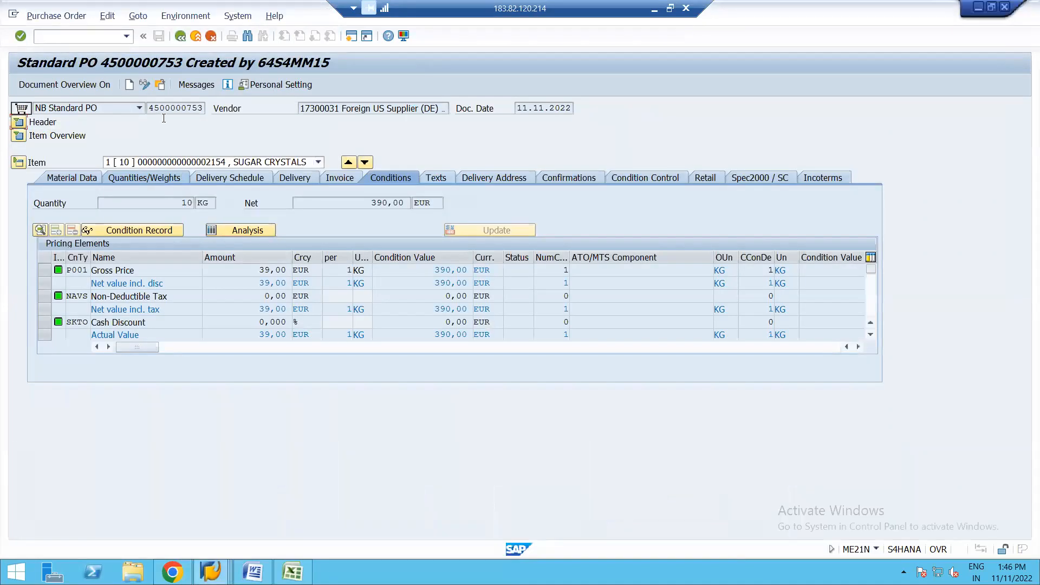
pyautogui.click(162, 86)
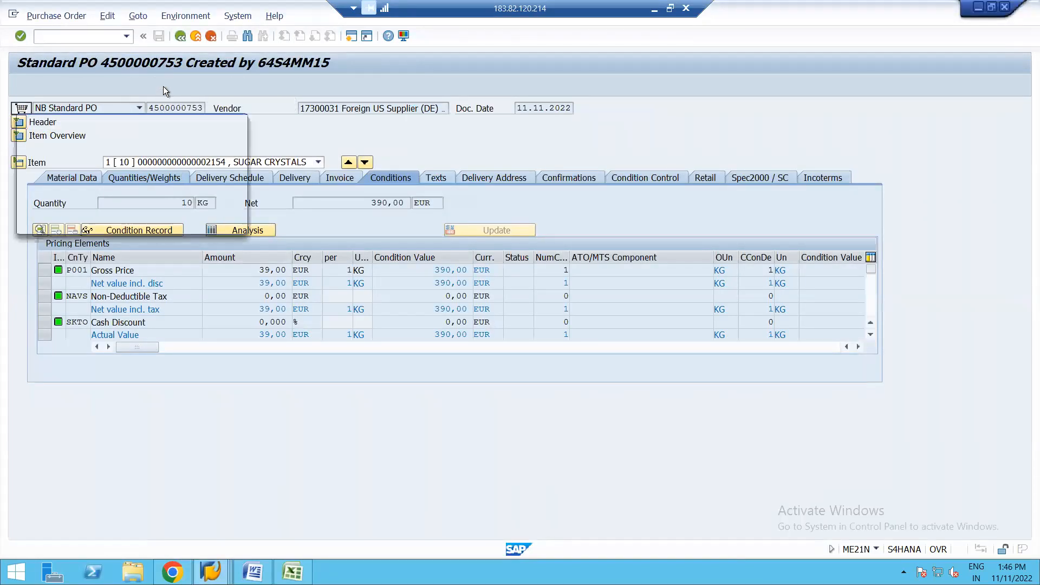
pyautogui.press('Return')
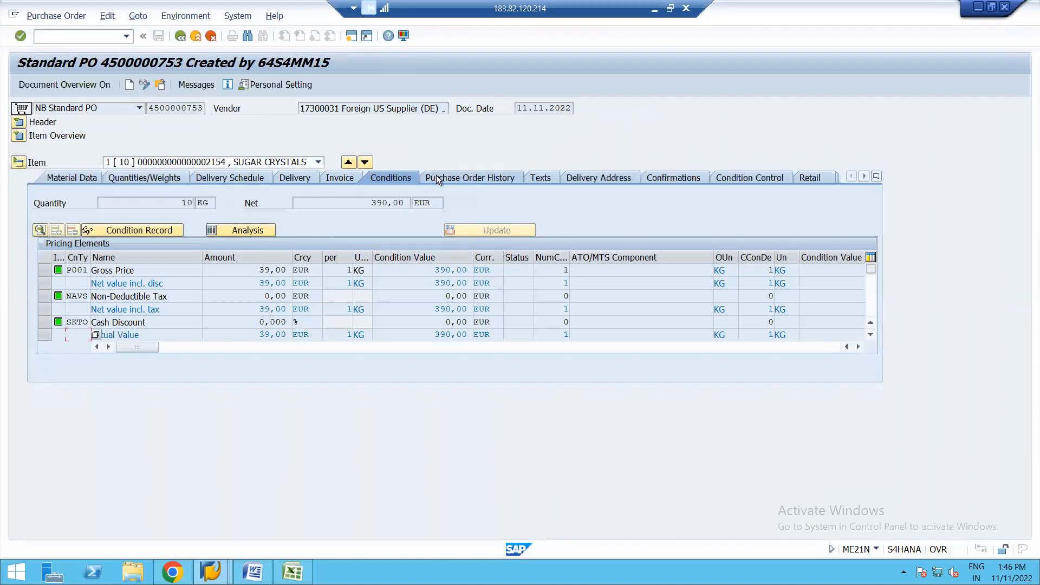
pyautogui.click(447, 177)
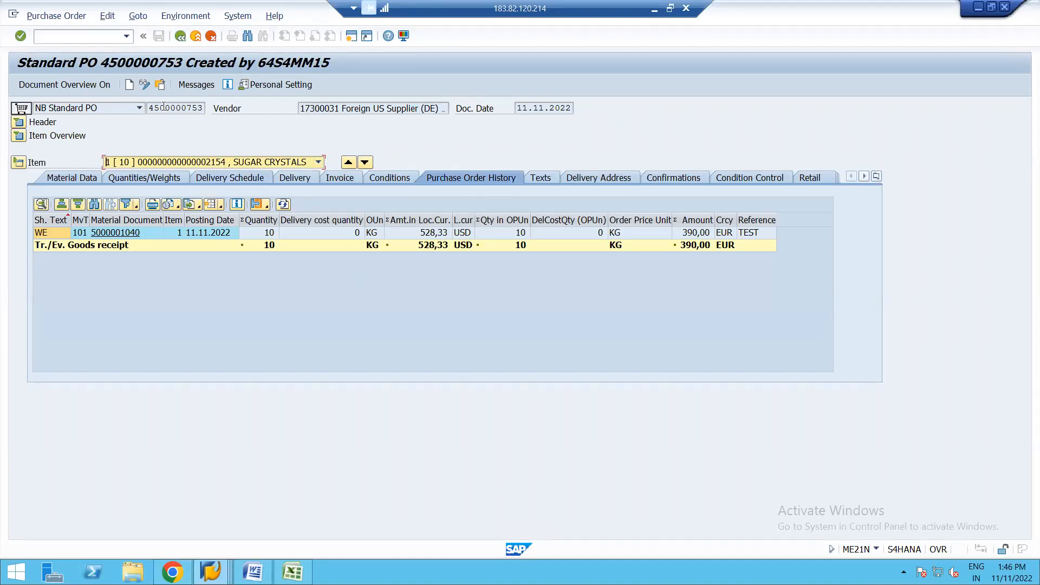
# Step: Copy the purchase order number from the displayed standard purchase order
pyautogui.click(151, 108)
pyautogui.hotkey('shift', 'Right')
pyautogui.hotkey('shift', 'Right')
pyautogui.hotkey('shift', 'Right')
pyautogui.hotkey('shift', 'Right')
pyautogui.hotkey('shift', 'Right')
pyautogui.hotkey('shift', 'Right')
pyautogui.hotkey('shift', 'Right')
pyautogui.hotkey('shift', 'Right')
pyautogui.hotkey('shift', 'Right')
pyautogui.hotkey('shift', 'Right')
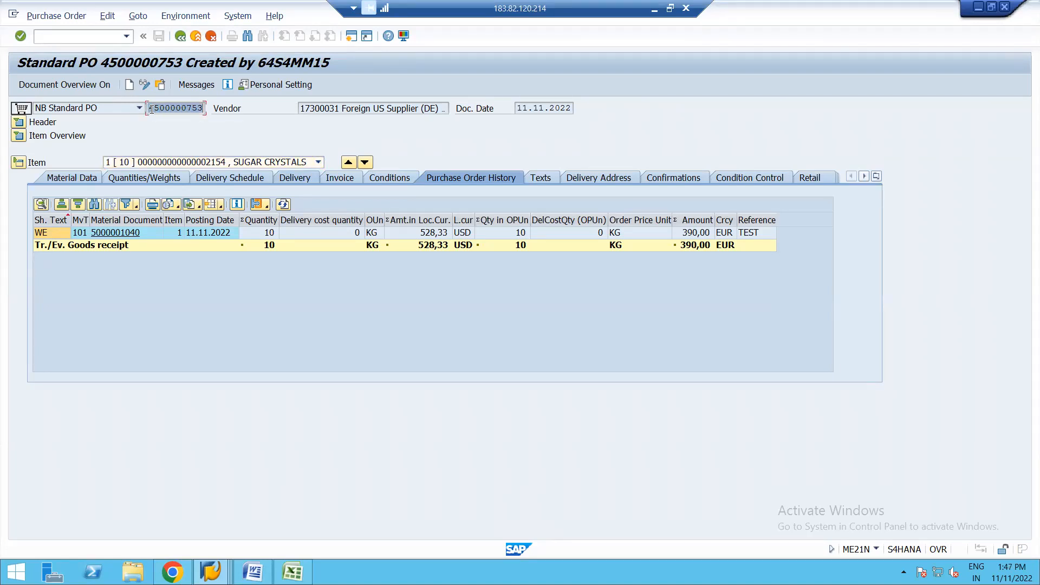
pyautogui.hotkey('ctrl', 'c')
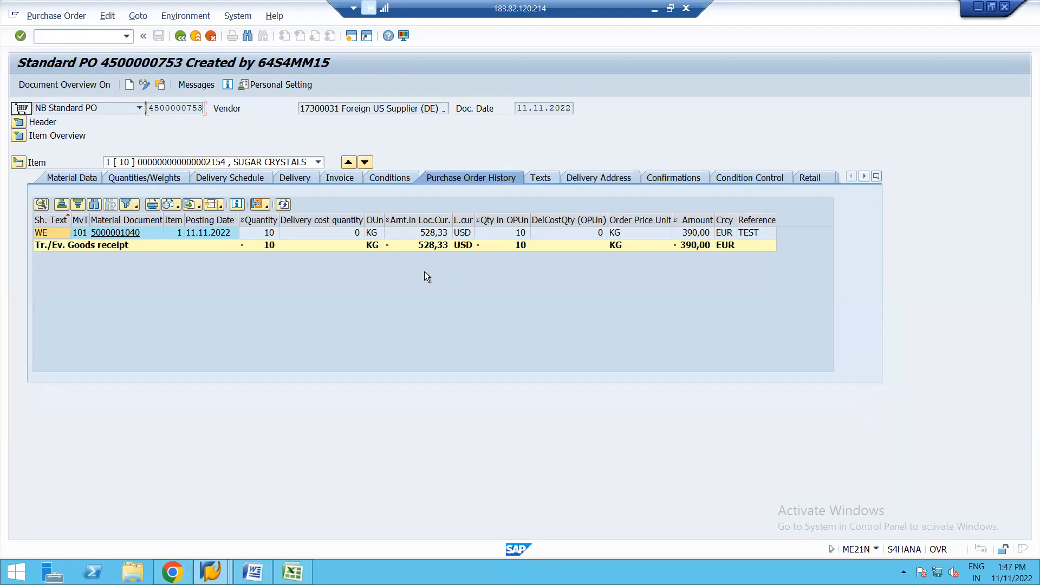
# Step: View the purchase order header's organizational data, reopen the item detail, and start invoice entry with MIRO in a new session
pyautogui.click(18, 122)
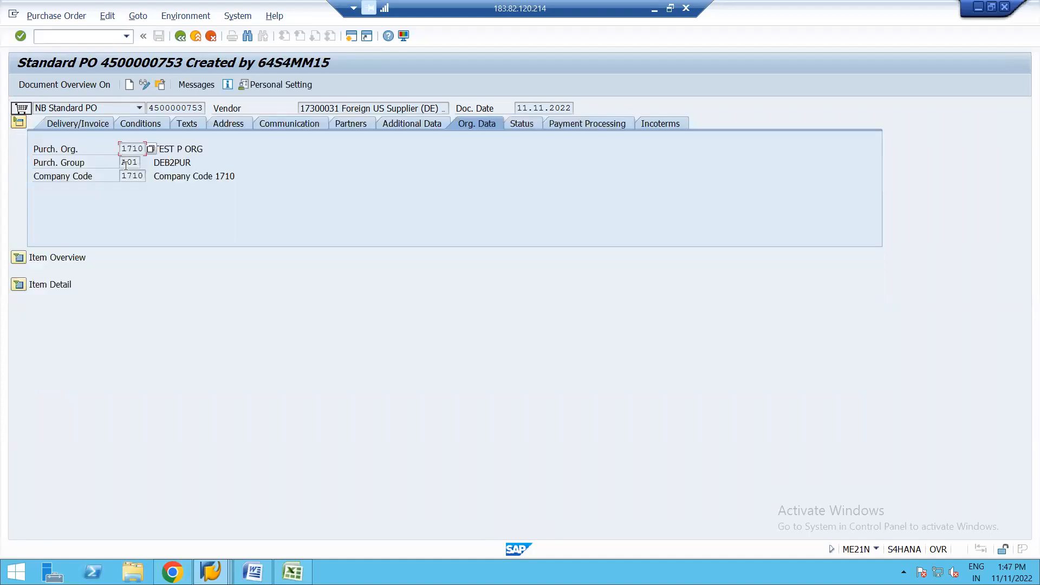
pyautogui.click(17, 284)
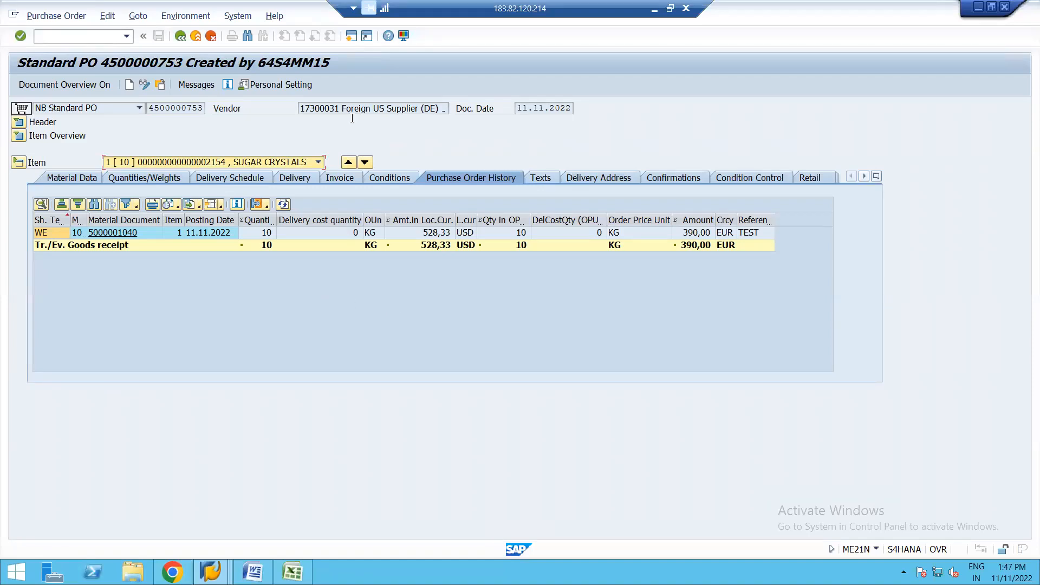
pyautogui.click(353, 36)
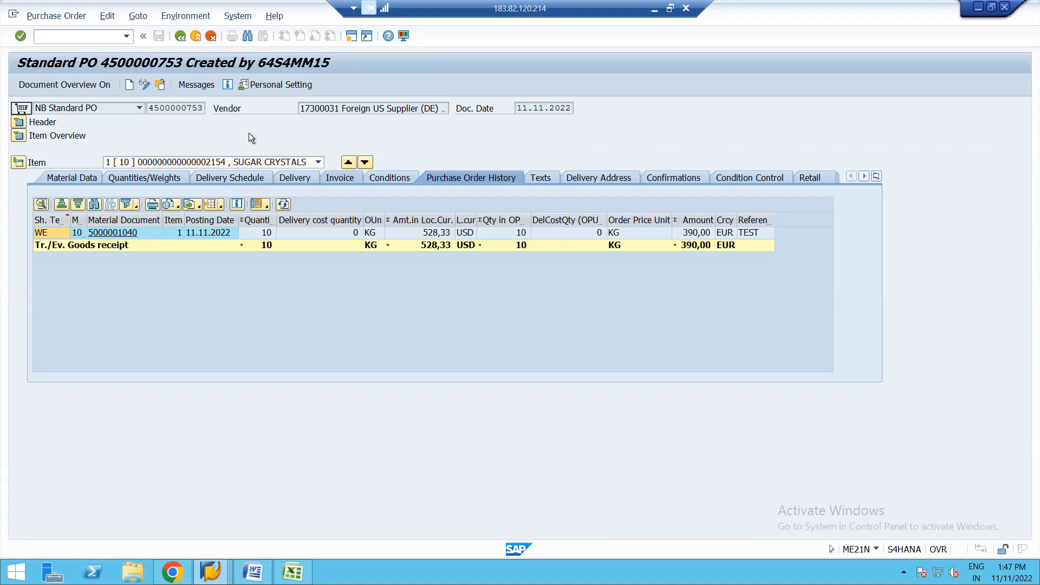
pyautogui.write('MIRO')
pyautogui.press('Return')
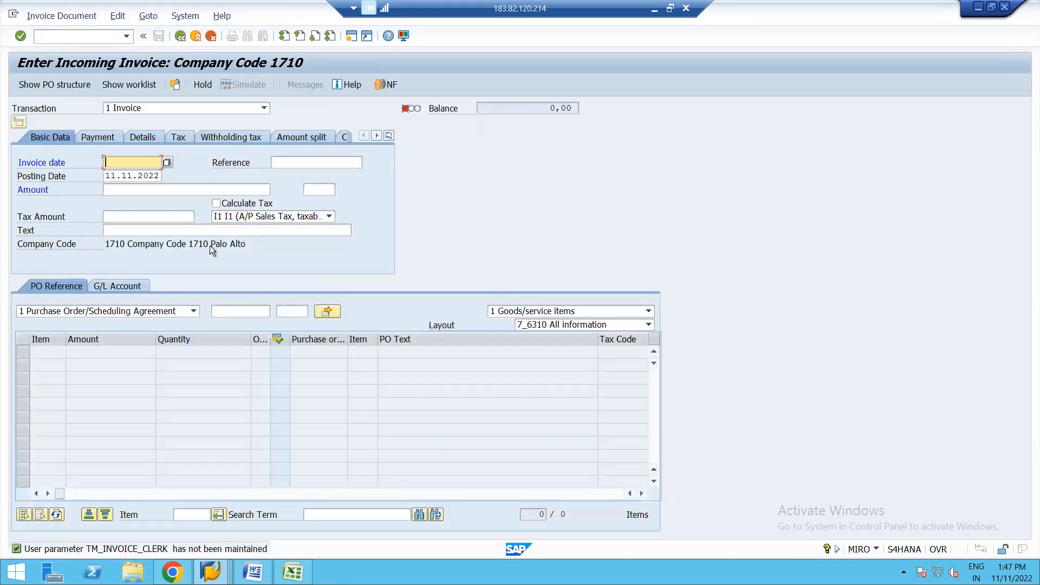
# Step: Enter the new purchase order's number as the invoice reference, adapting a previously used reference
pyautogui.click(302, 162)
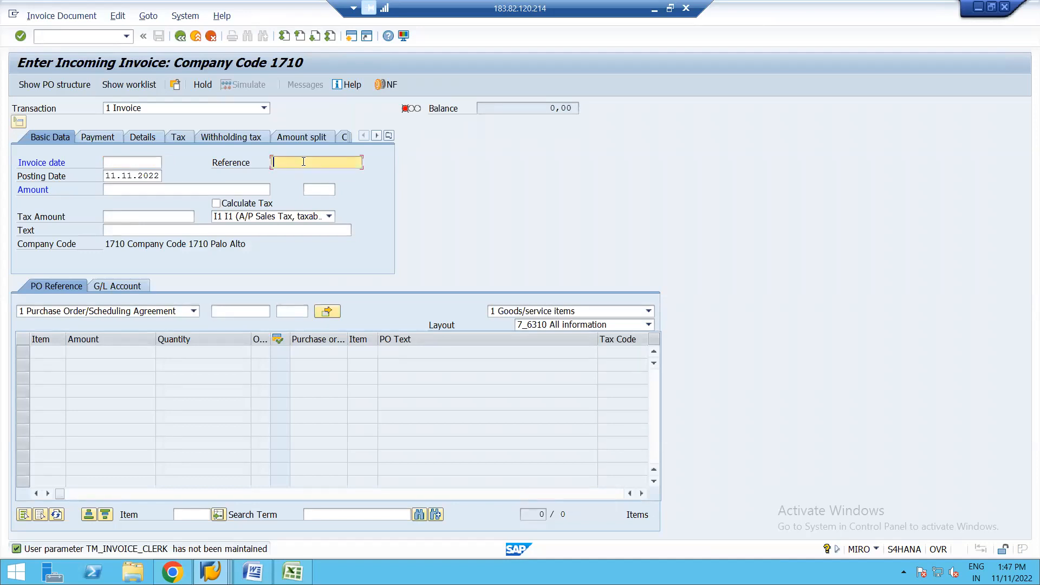
pyautogui.click(303, 162)
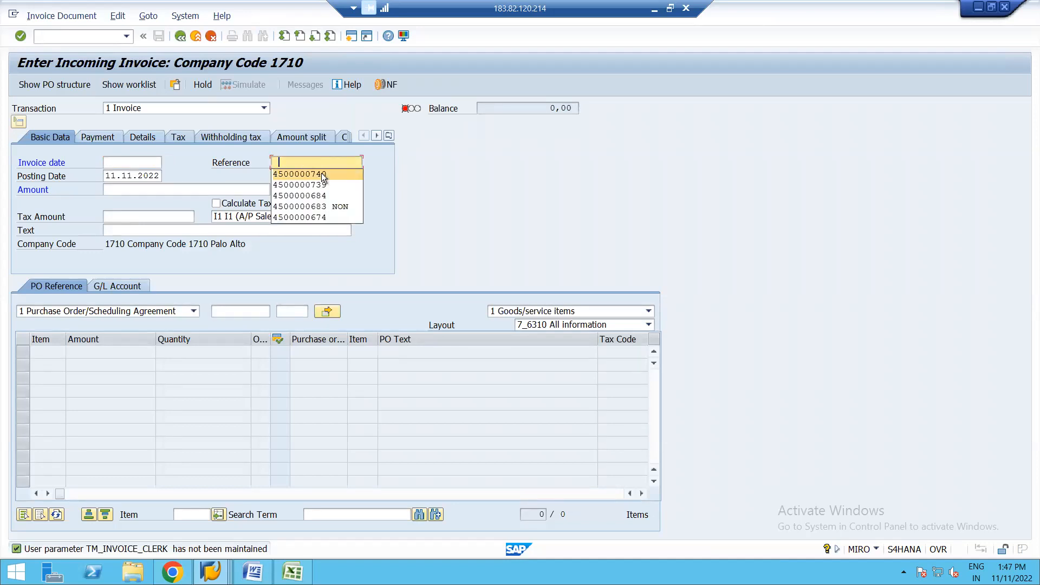
pyautogui.click(321, 173)
pyautogui.press('BackSpace')
pyautogui.press('BackSpace')
pyautogui.write('53')
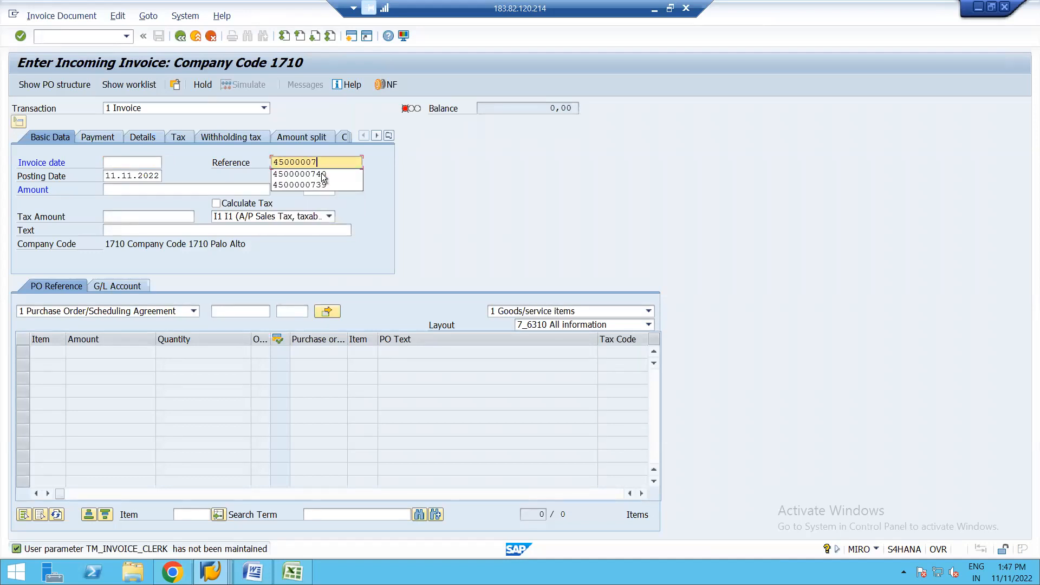
# Step: Assign the copied purchase order number to the invoice as its purchasing document
pyautogui.click(247, 310)
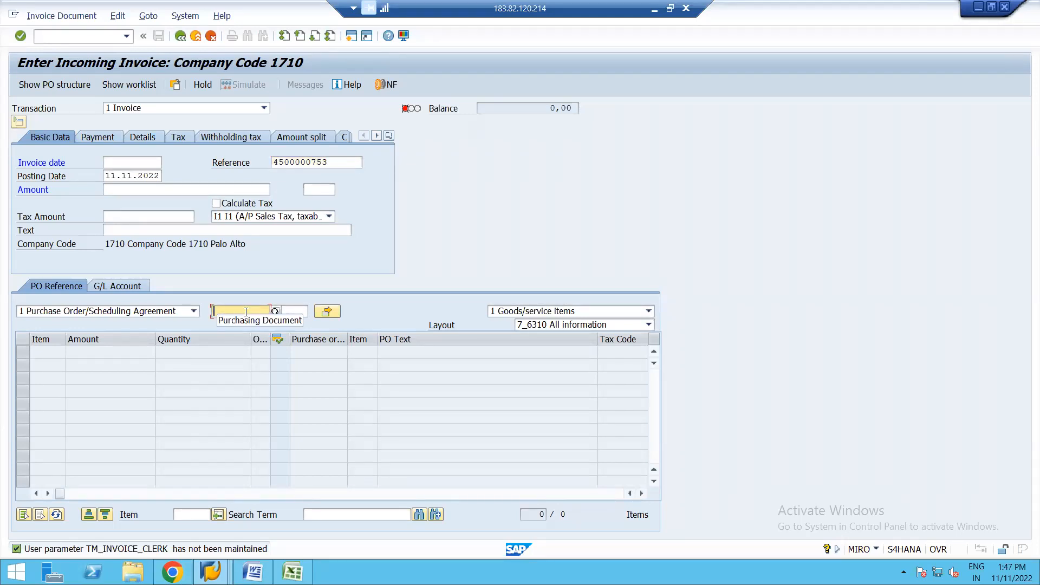
pyautogui.hotkey('ctrl', 'v')
pyautogui.press('Return')
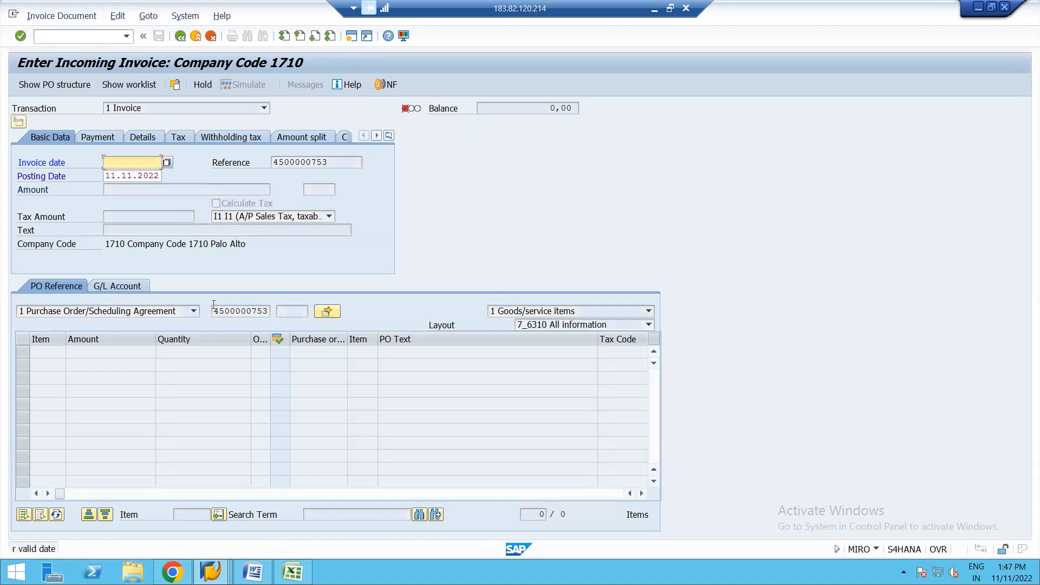
# Step: Copy the posting date 11.11.2022 into the invoice date and load the purchase order item
pyautogui.click(105, 176)
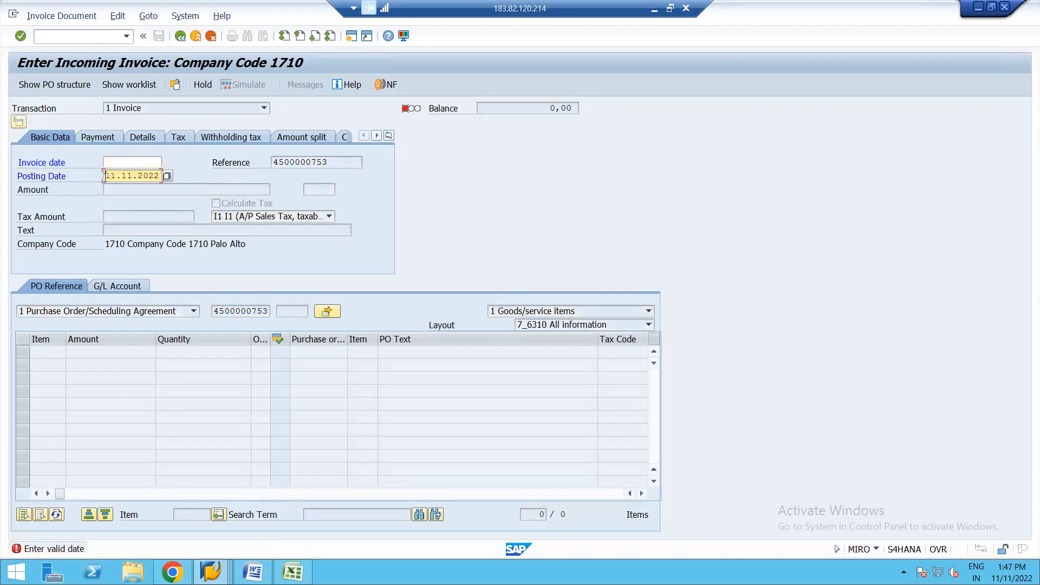
pyautogui.hotkey('shift', 'Right')
pyautogui.hotkey('shift', 'Right')
pyautogui.hotkey('shift', 'Right')
pyautogui.hotkey('shift', 'Right')
pyautogui.hotkey('shift', 'Right')
pyautogui.hotkey('shift', 'Right')
pyautogui.hotkey('shift', 'Right')
pyautogui.hotkey('shift', 'Right')
pyautogui.hotkey('shift', 'Right')
pyautogui.hotkey('shift', 'Right')
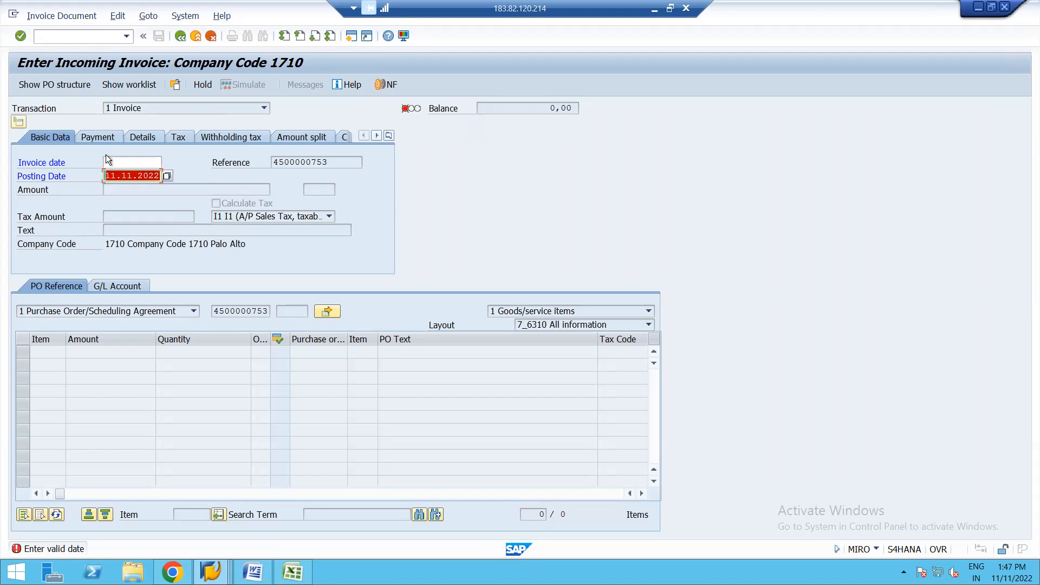
pyautogui.click(120, 163)
pyautogui.hotkey('ctrl', 'v')
pyautogui.press('Return')
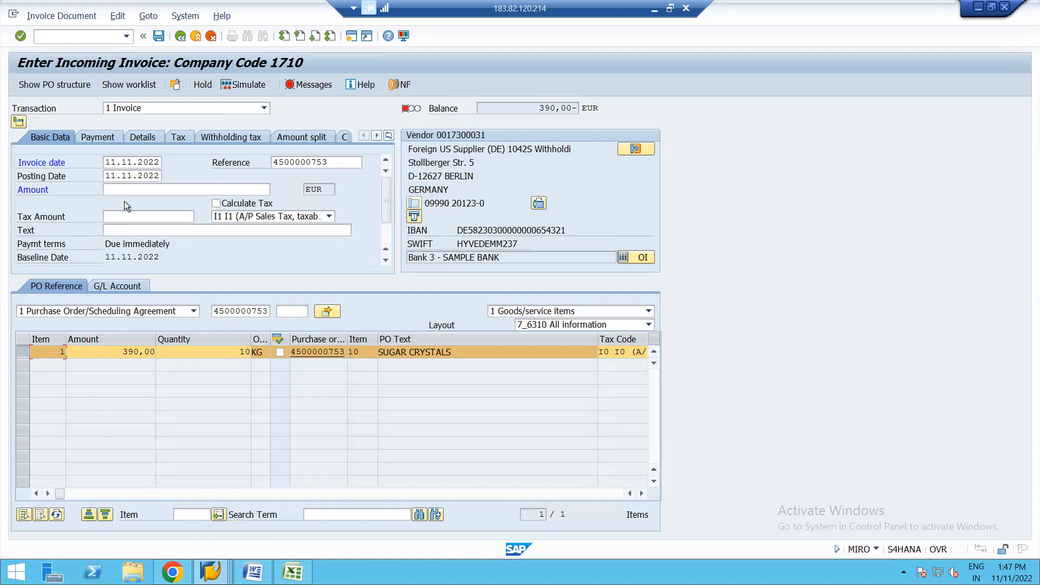
# Step: Set the invoice's gross amount to 390 EUR
pyautogui.click(132, 189)
pyautogui.write('390')
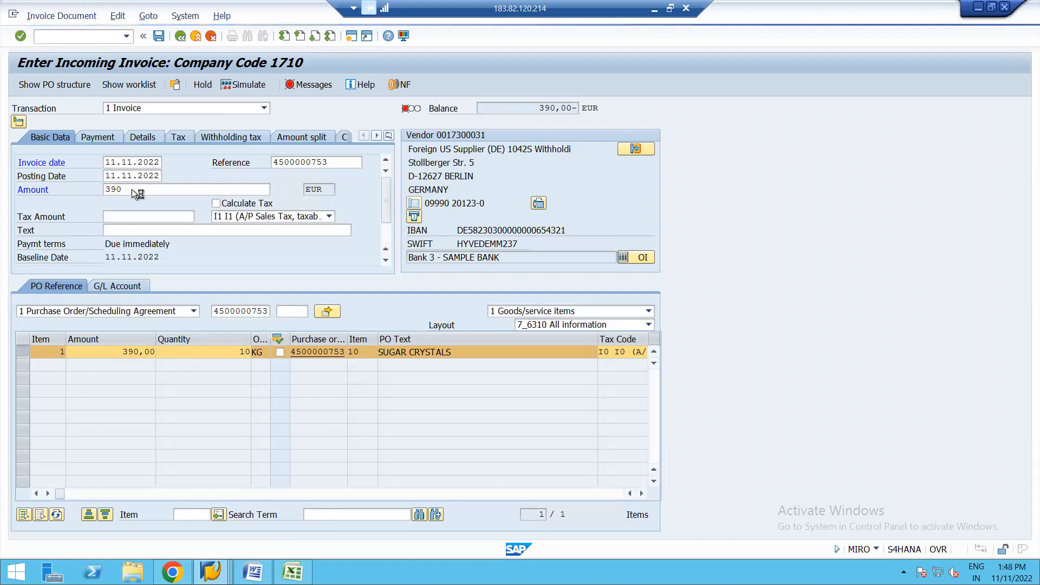
pyautogui.press('Return')
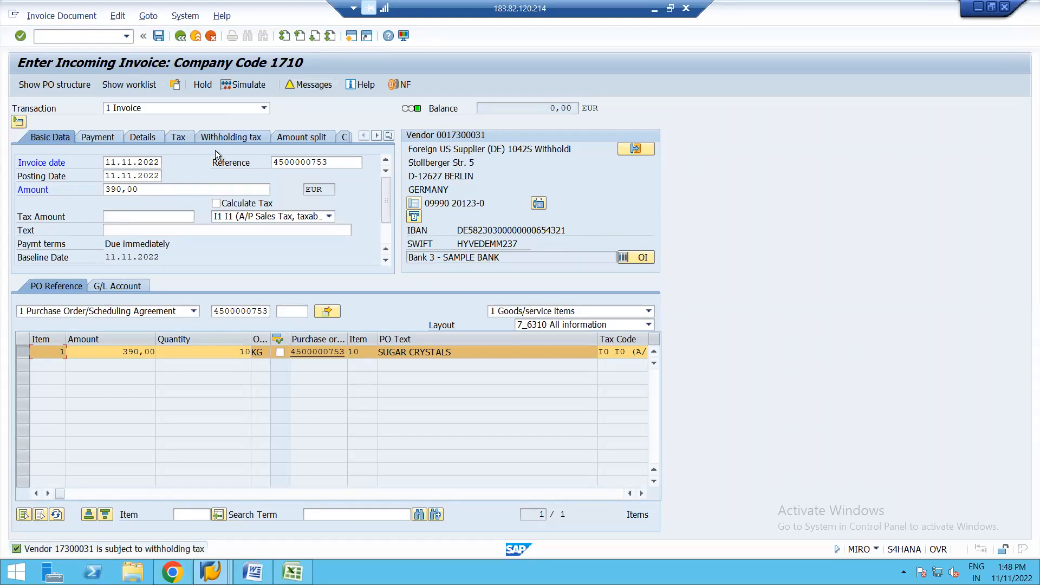
# Step: Enter unplanned delivery costs of 4 EUR in the invoice details
pyautogui.click(105, 138)
pyautogui.click(147, 136)
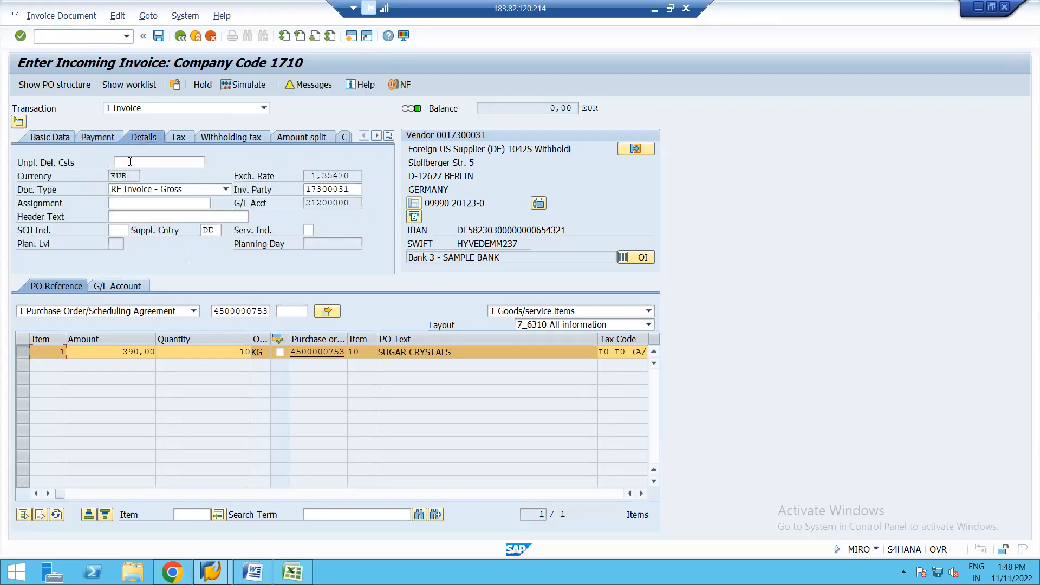
pyautogui.click(142, 161)
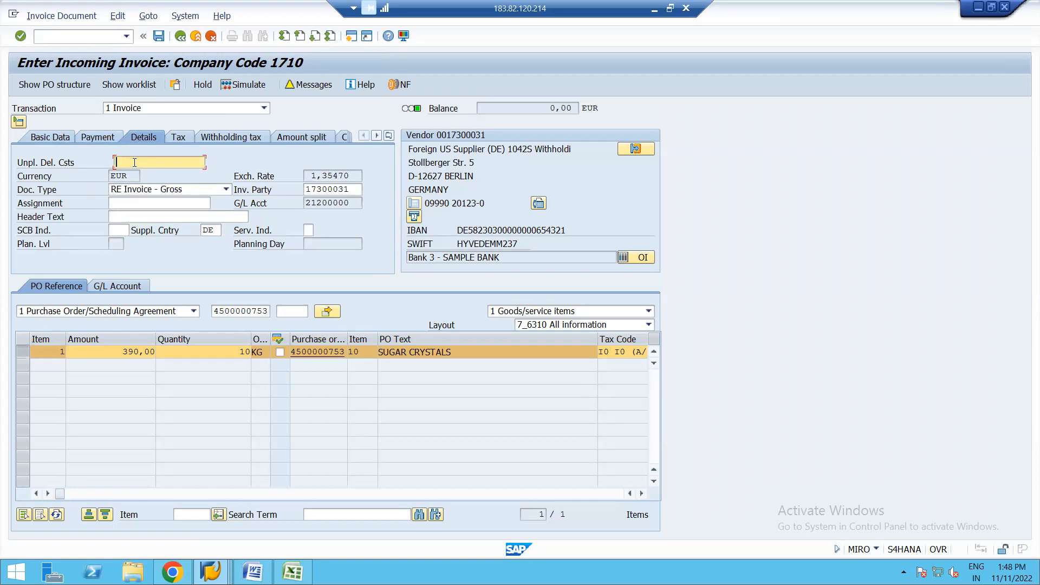
pyautogui.write('4')
pyautogui.press('Return')
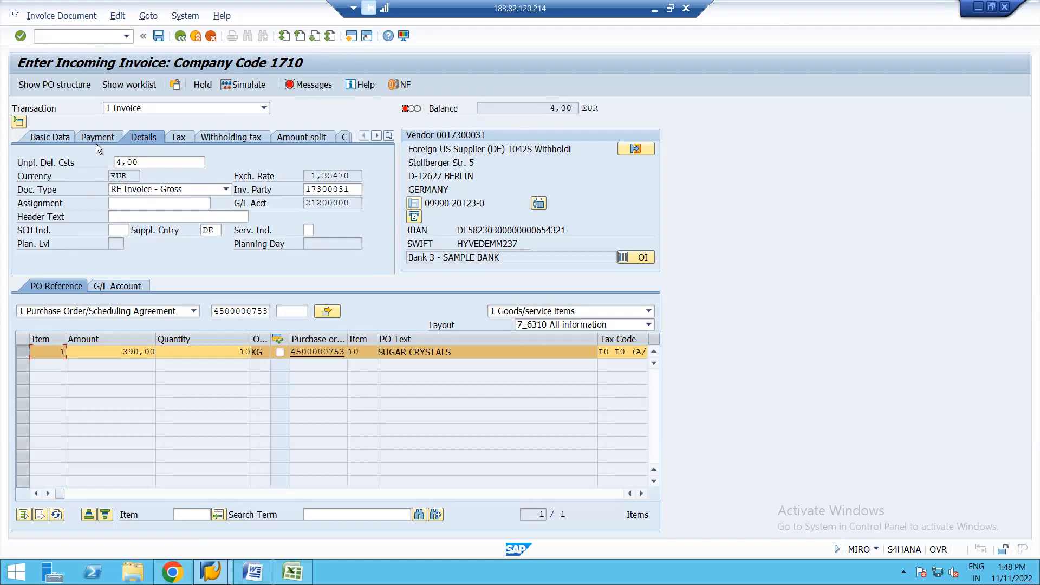
# Step: Change the invoice amount in the basic data to 394 EUR
pyautogui.click(50, 137)
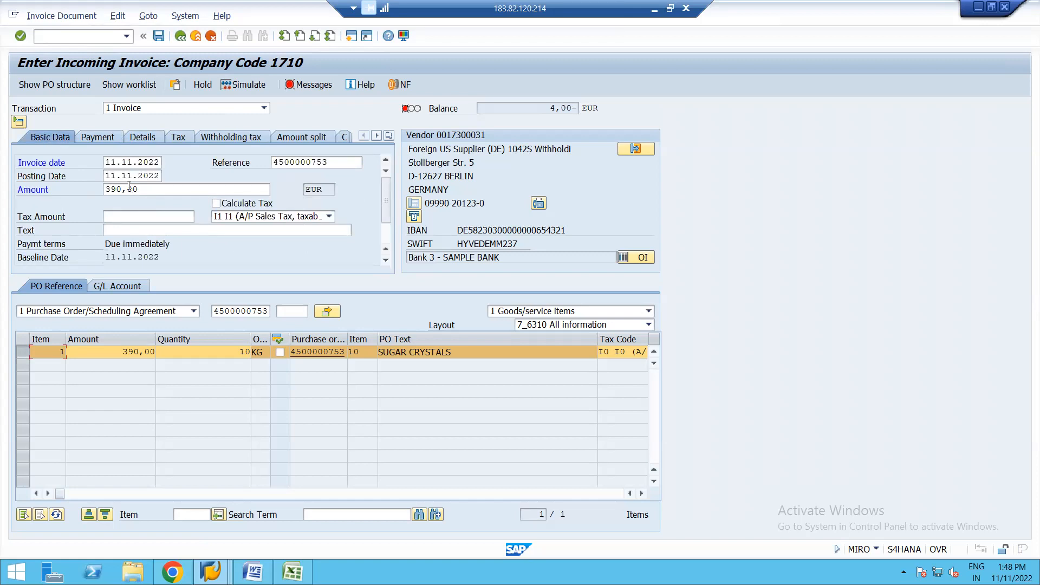
pyautogui.click(145, 191)
pyautogui.press('BackSpace')
pyautogui.press('BackSpace')
pyautogui.press('BackSpace')
pyautogui.press('BackSpace')
pyautogui.press('BackSpace')
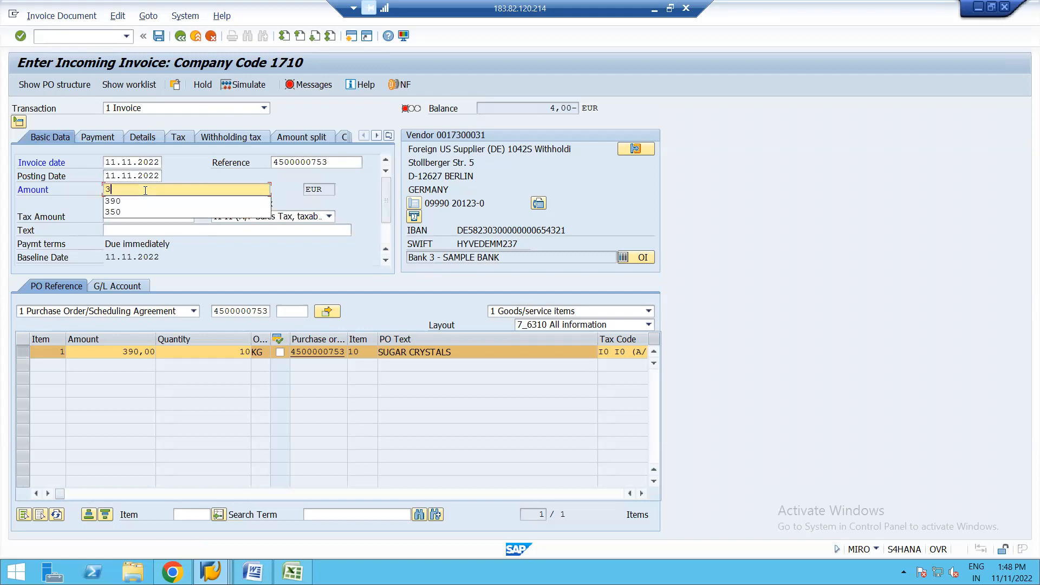
pyautogui.write('94')
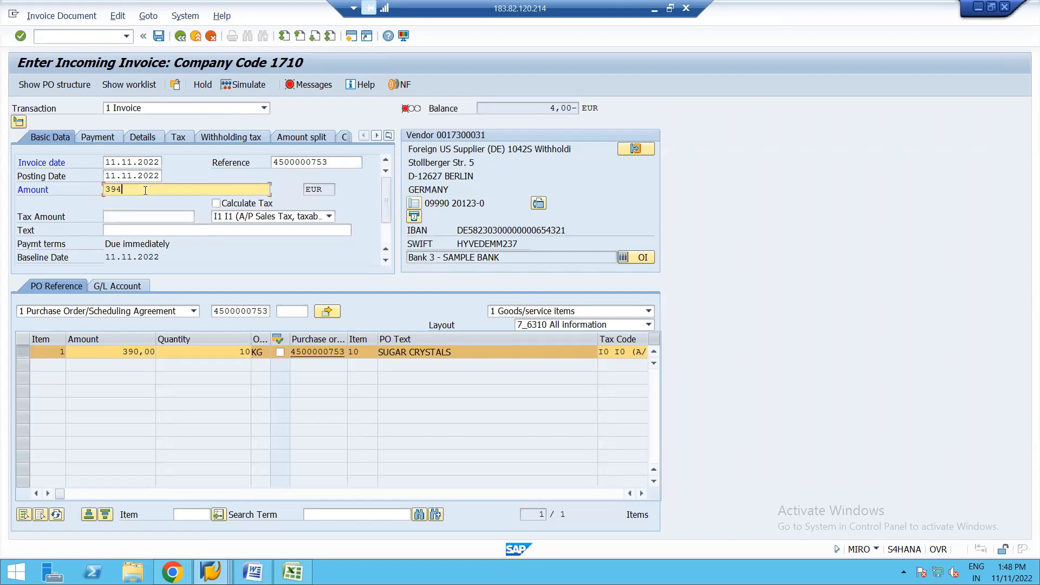
pyautogui.press('Return')
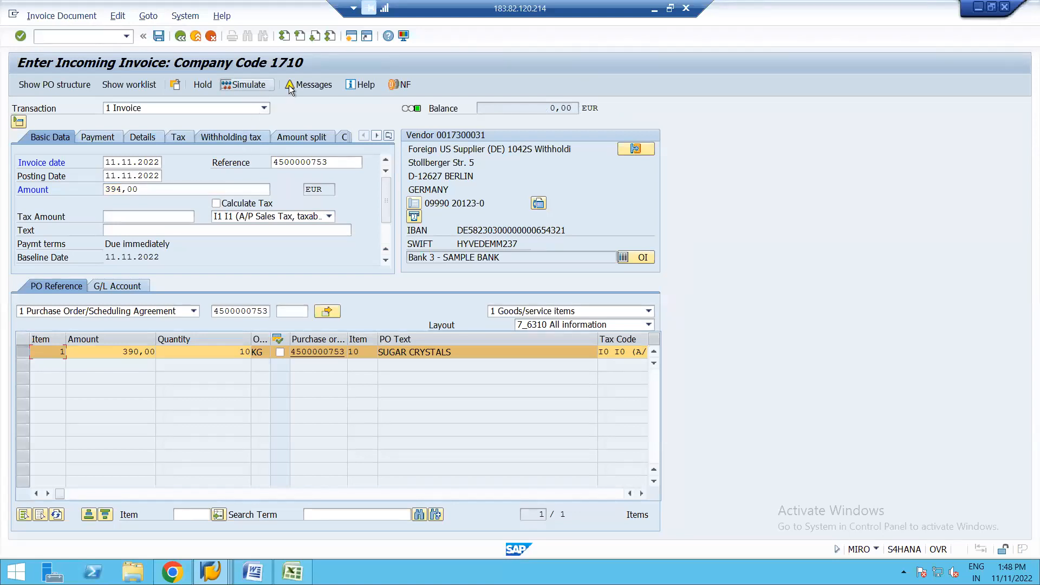
# Step: Simulate the invoice posting to review its account lines, and return to the unplanned delivery costs in the details
pyautogui.click(248, 85)
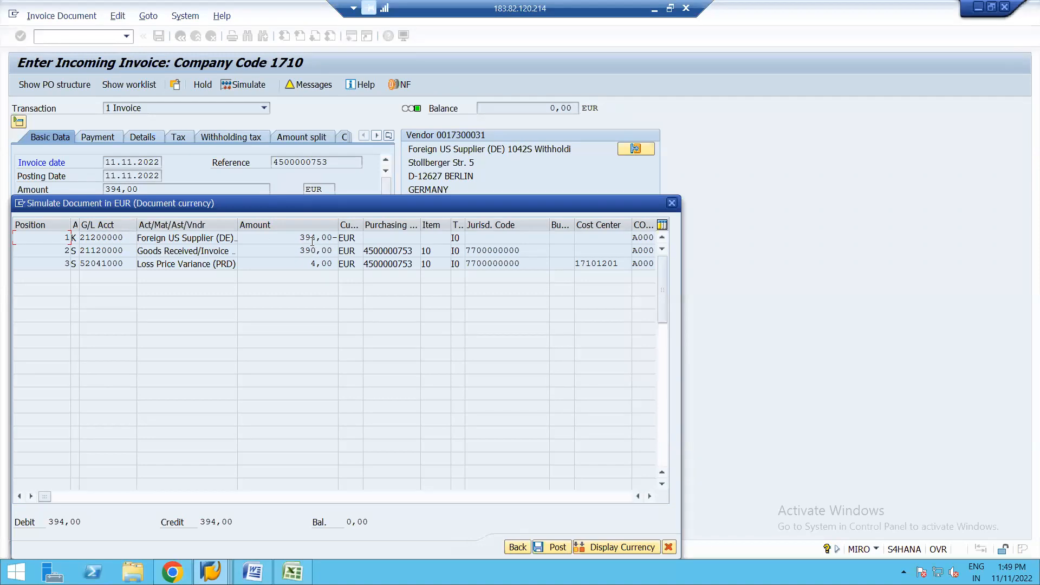
pyautogui.moveTo(337, 206); pyautogui.dragTo(418, 132)
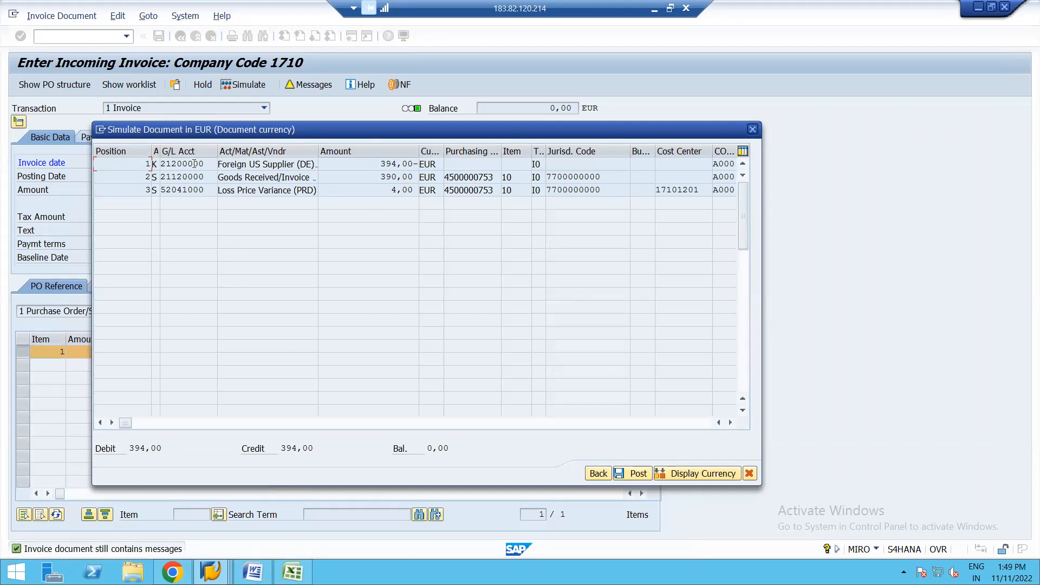
pyautogui.click(598, 473)
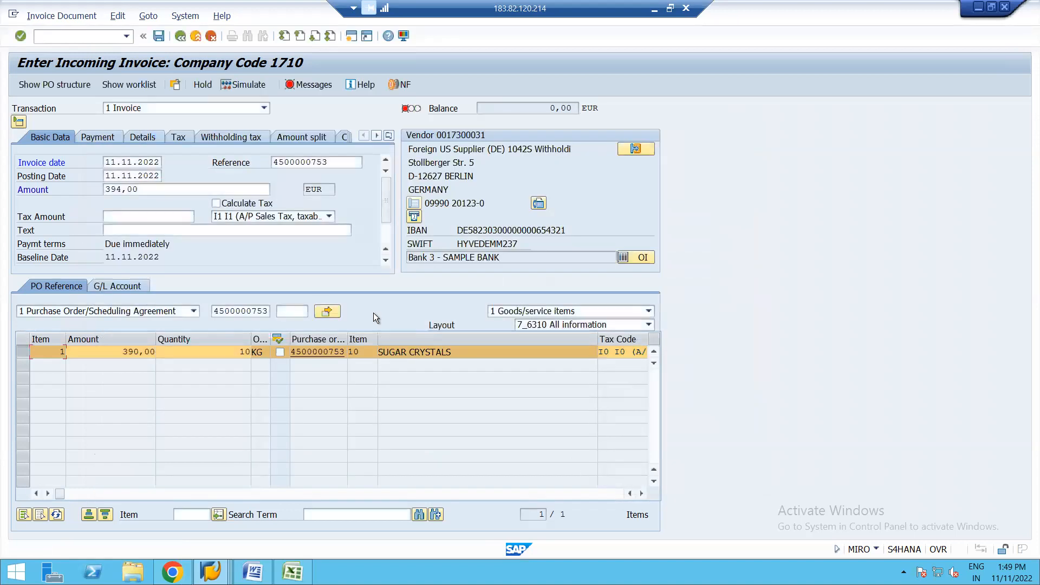
pyautogui.click(144, 137)
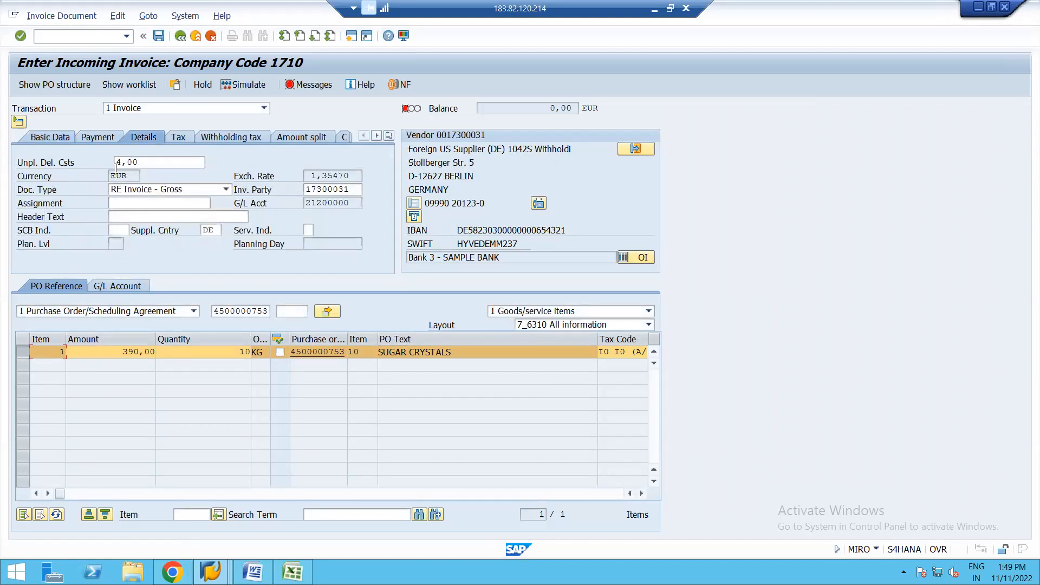
pyautogui.click(153, 162)
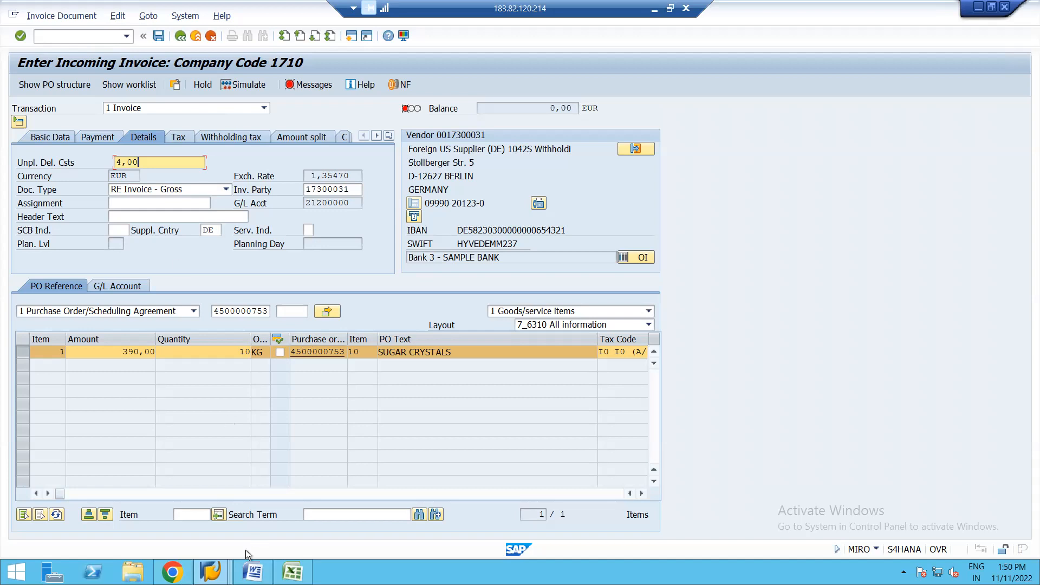
# Step: Switch to the new purchase order's session and examine the sugar crystals item's pricing conditions and pricing analysis
pyautogui.click(210, 571)
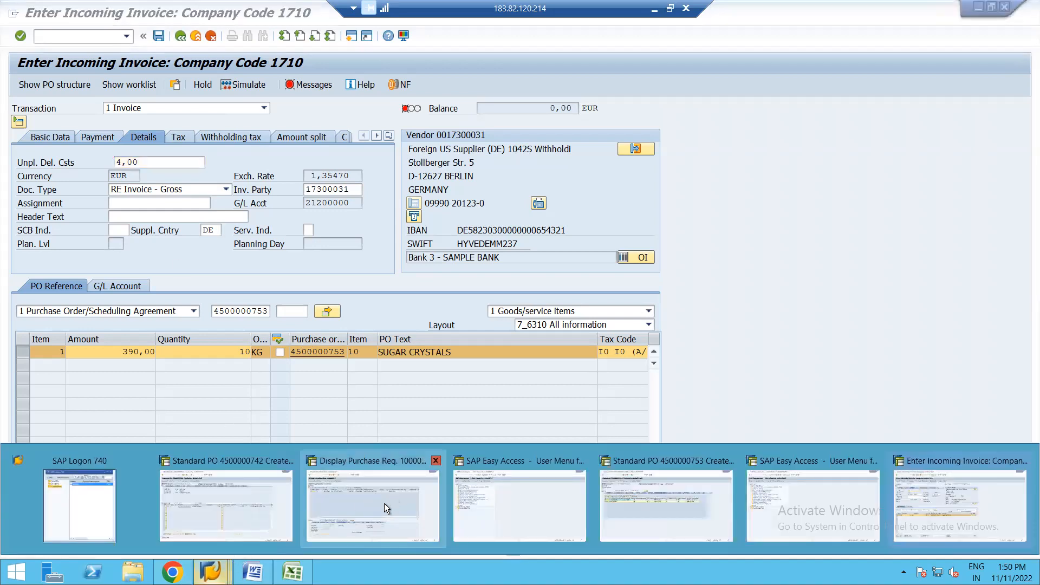
pyautogui.click(379, 503)
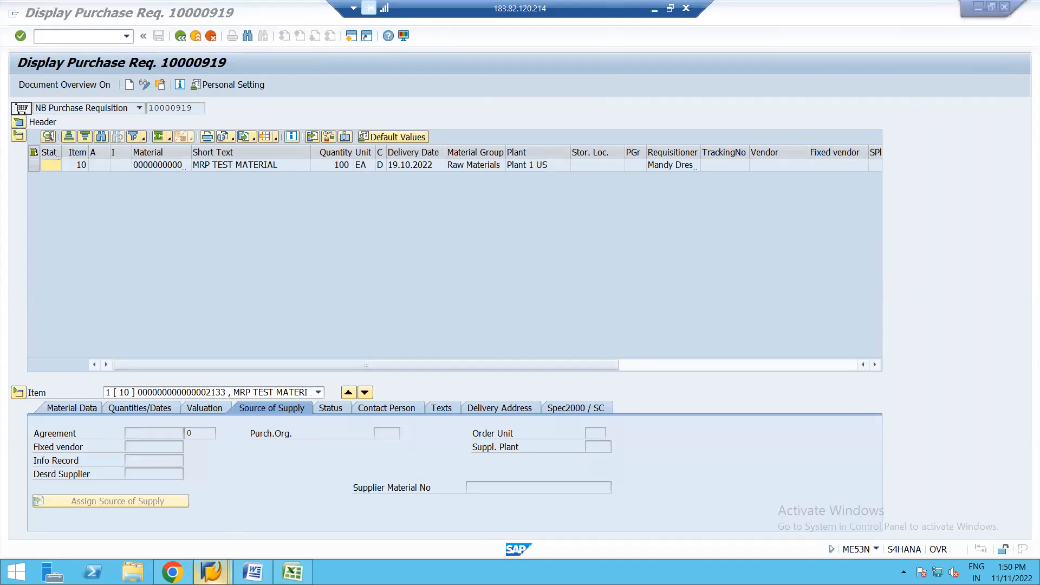
pyautogui.moveTo(216, 569)
pyautogui.click(652, 499)
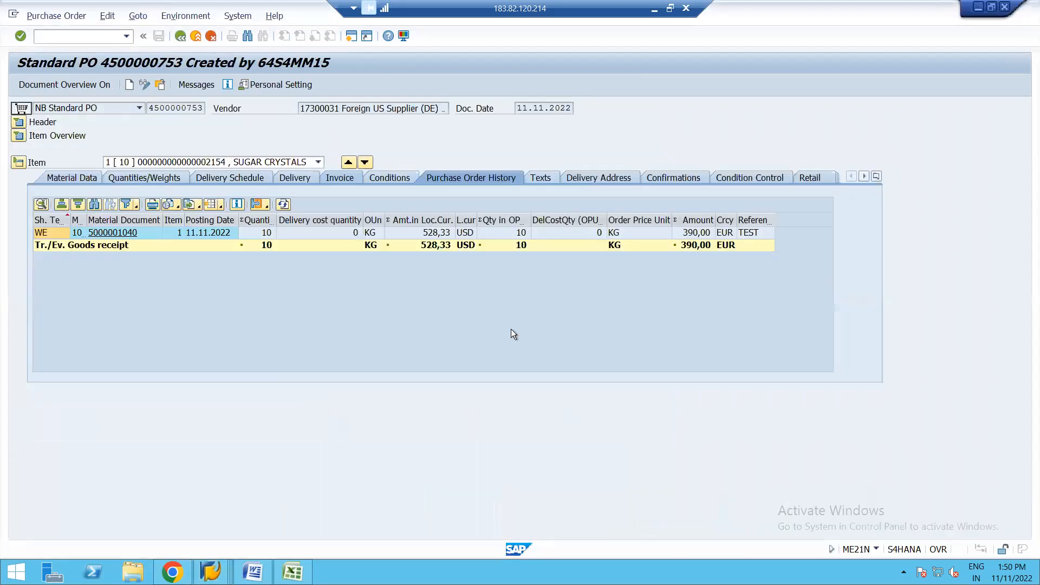
pyautogui.click(394, 179)
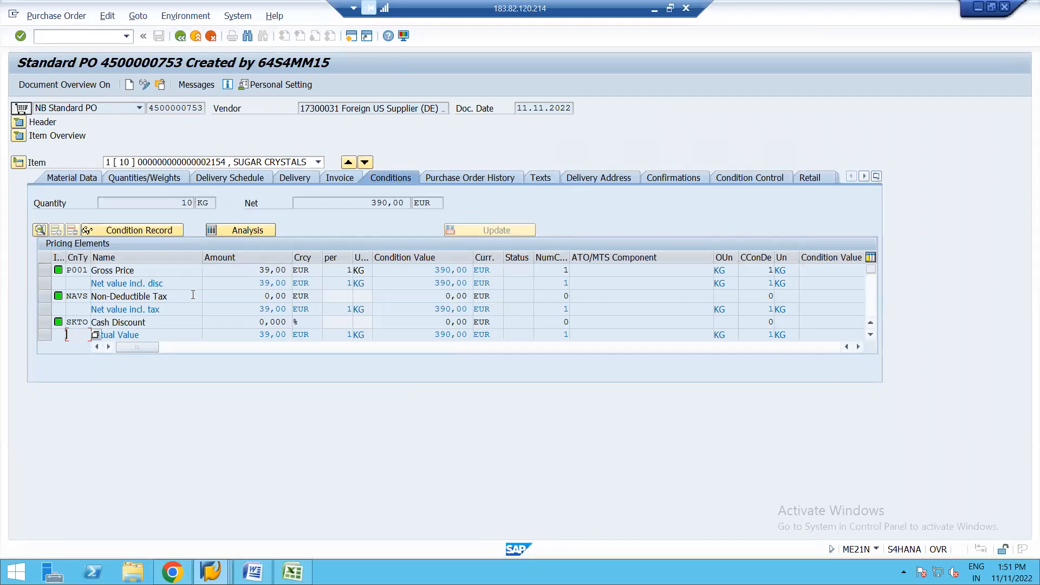
pyautogui.click(245, 229)
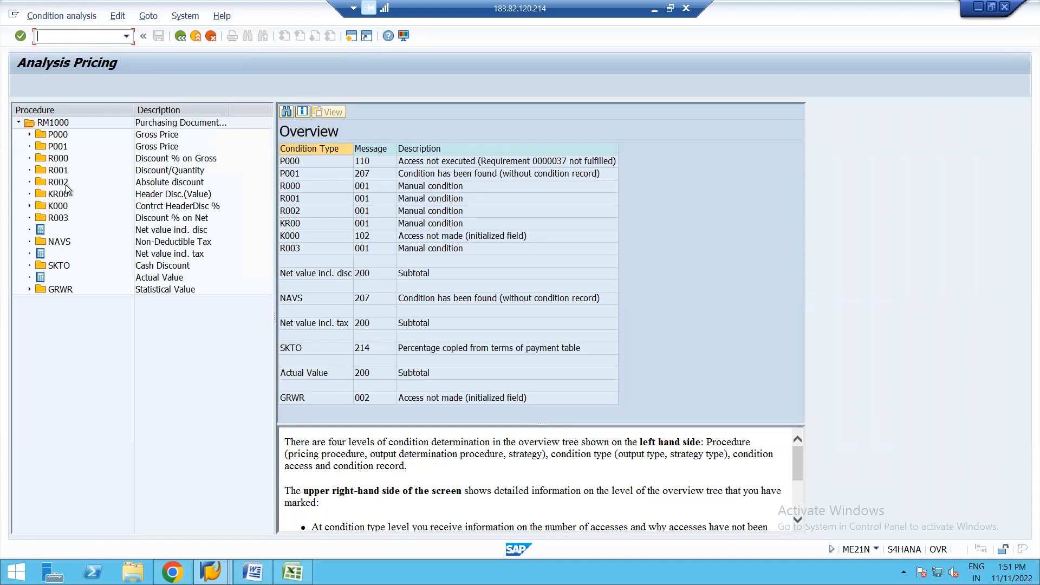
pyautogui.click(180, 36)
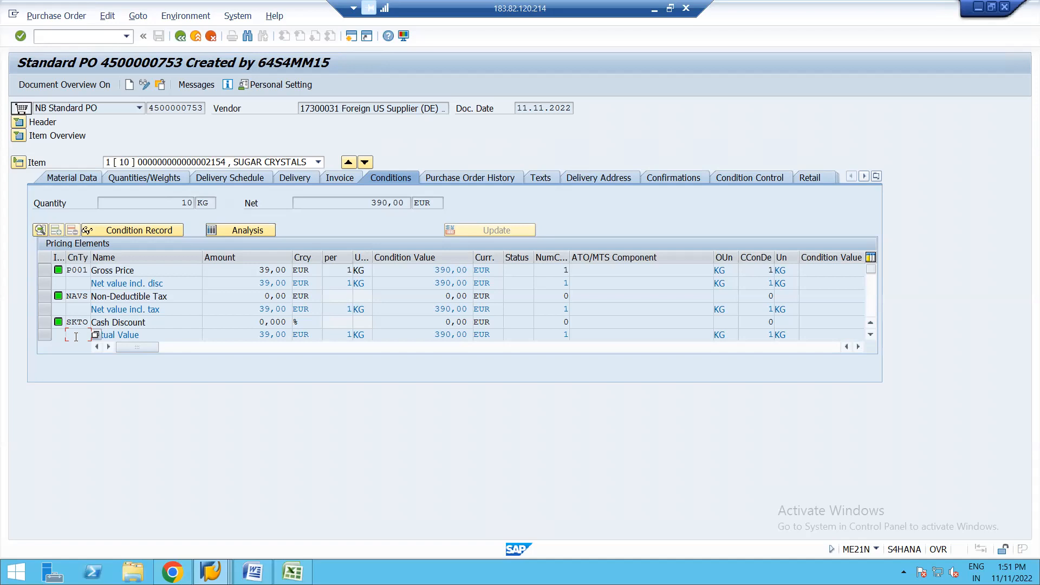
pyautogui.click(247, 335)
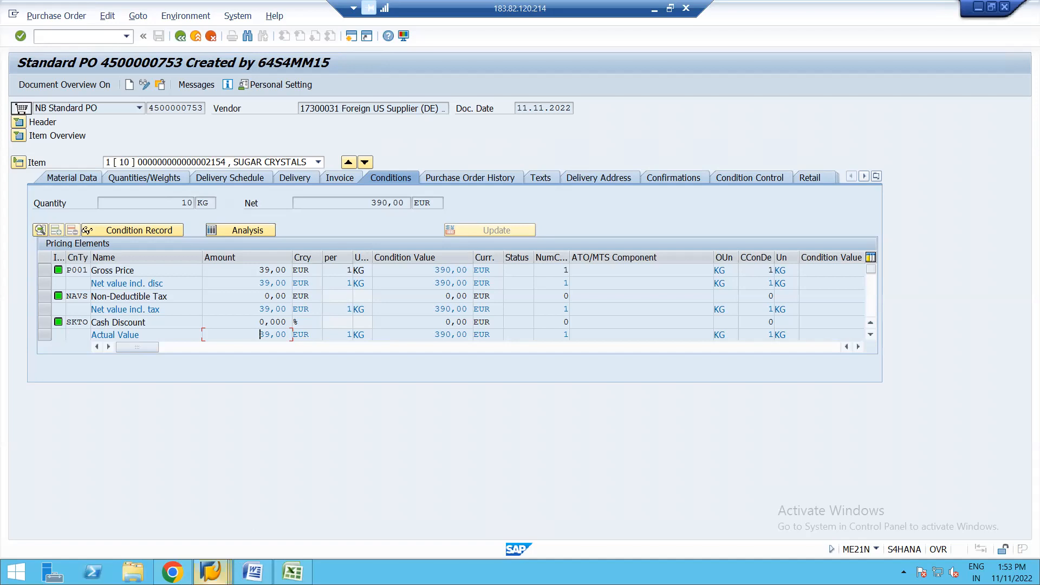
# Step: Return to the incoming invoice session and read the messages in its verification log
pyautogui.click(211, 571)
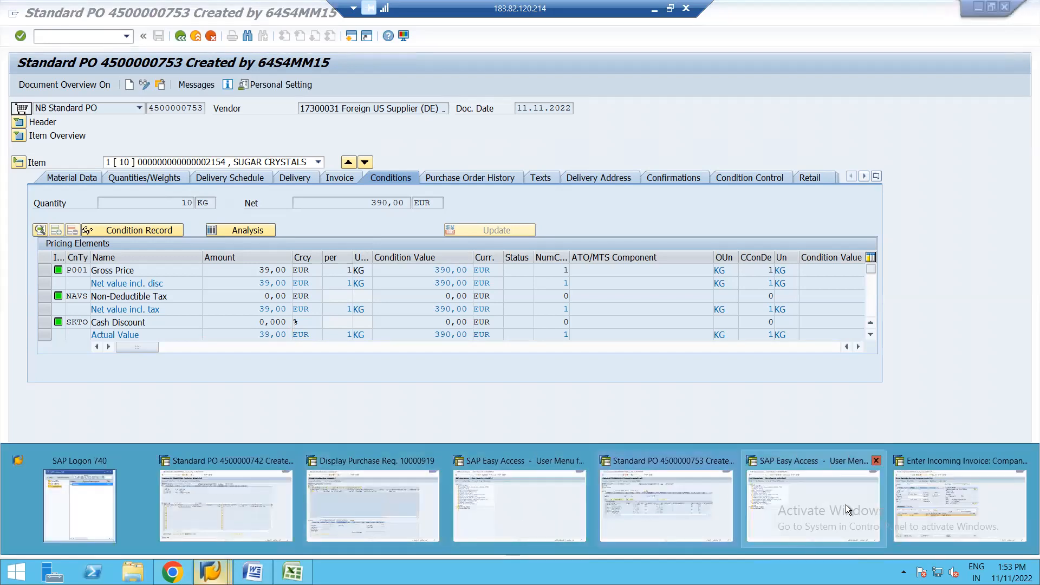
pyautogui.click(906, 503)
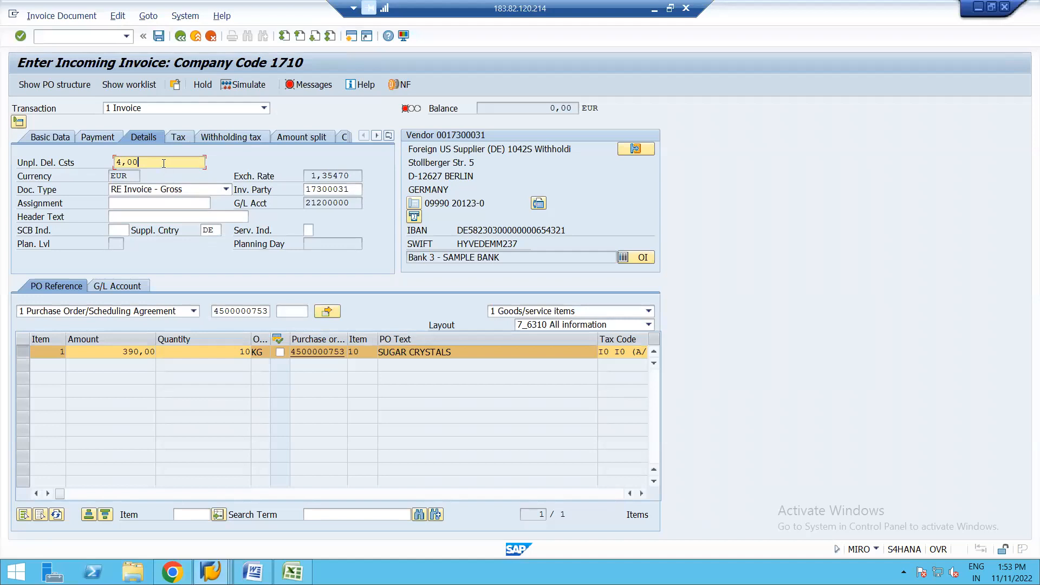
pyautogui.click(312, 85)
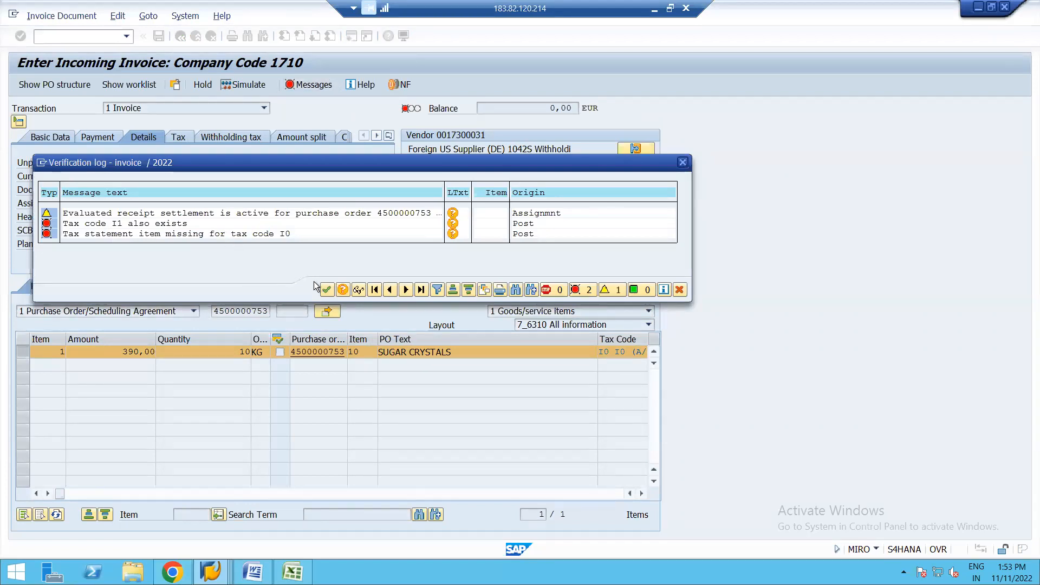
pyautogui.click(327, 291)
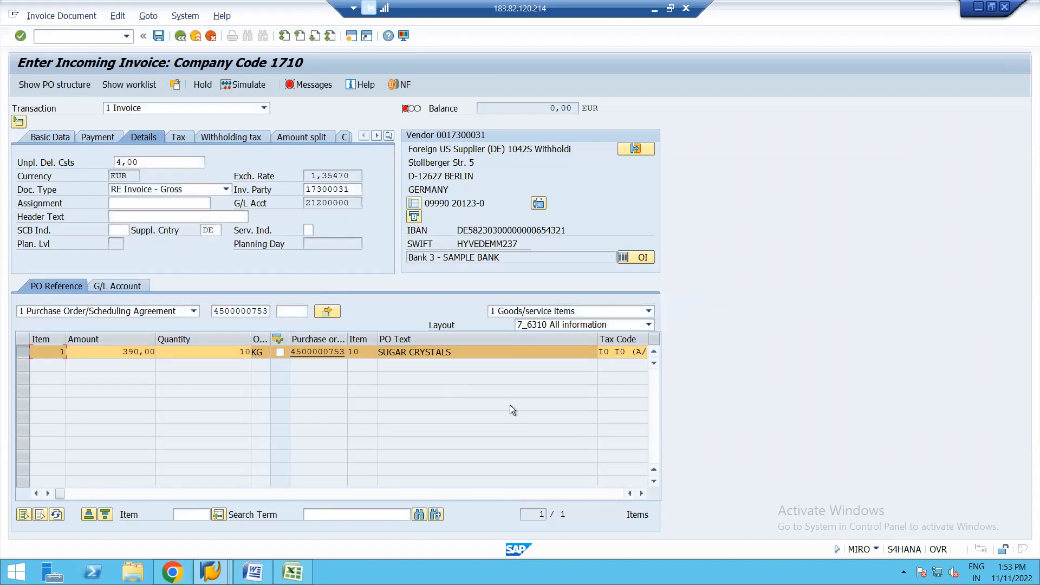
# Step: Set the tax code of the sugar crystals invoice item to I1 (A/P Sales Tax, taxable, distributed to line items)
pyautogui.click(642, 494)
pyautogui.click(643, 493)
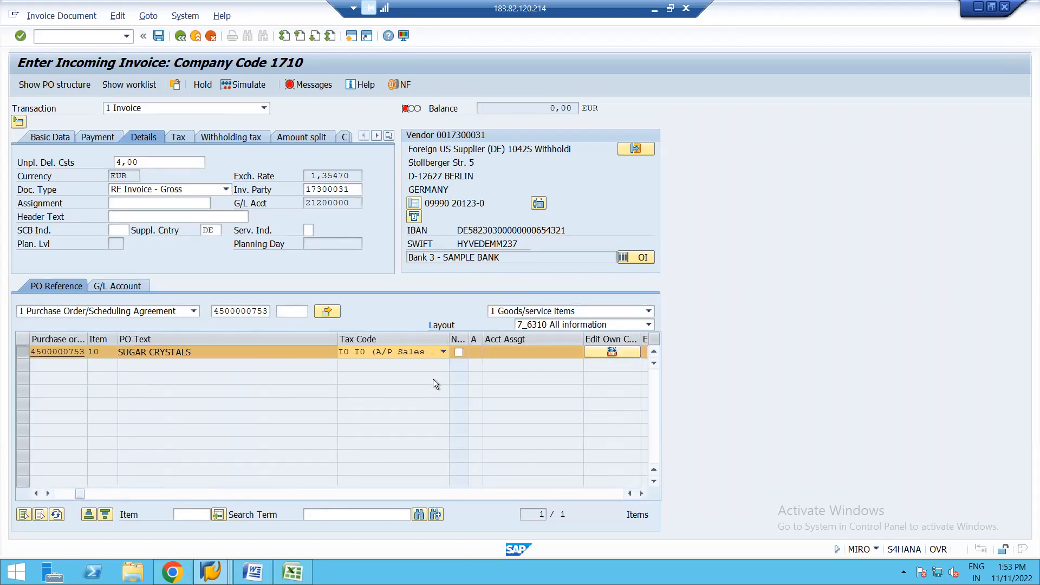
pyautogui.click(443, 352)
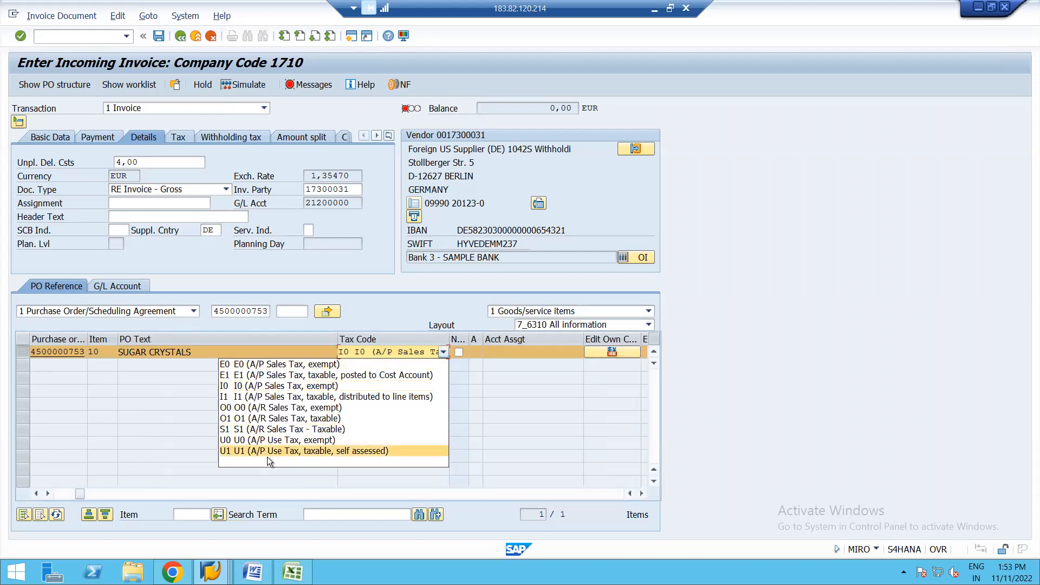
pyautogui.click(267, 397)
pyautogui.press('Return')
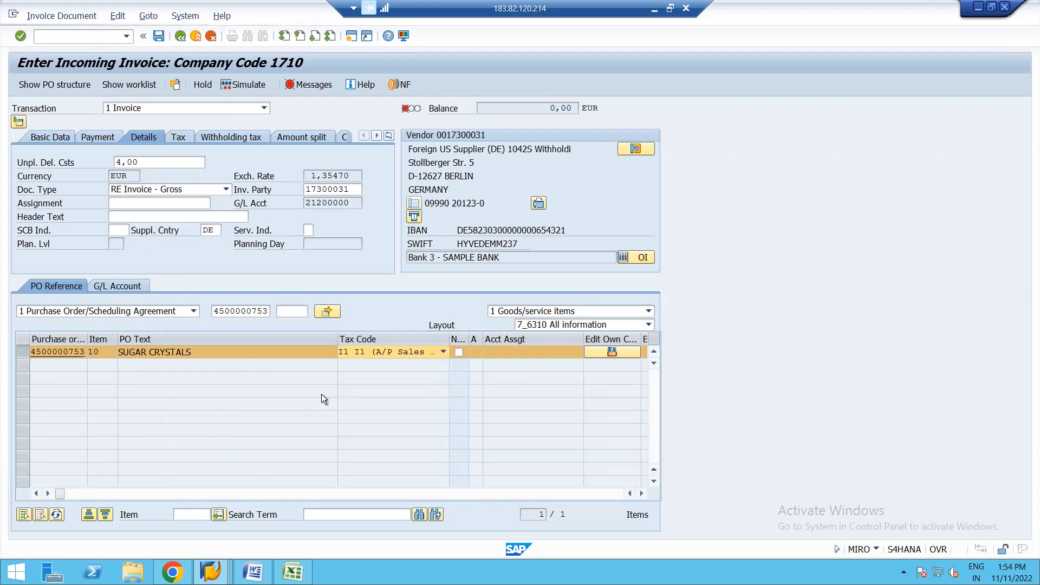
# Step: Recheck the invoice's verification log and display the basic data with its header tax code
pyautogui.click(310, 85)
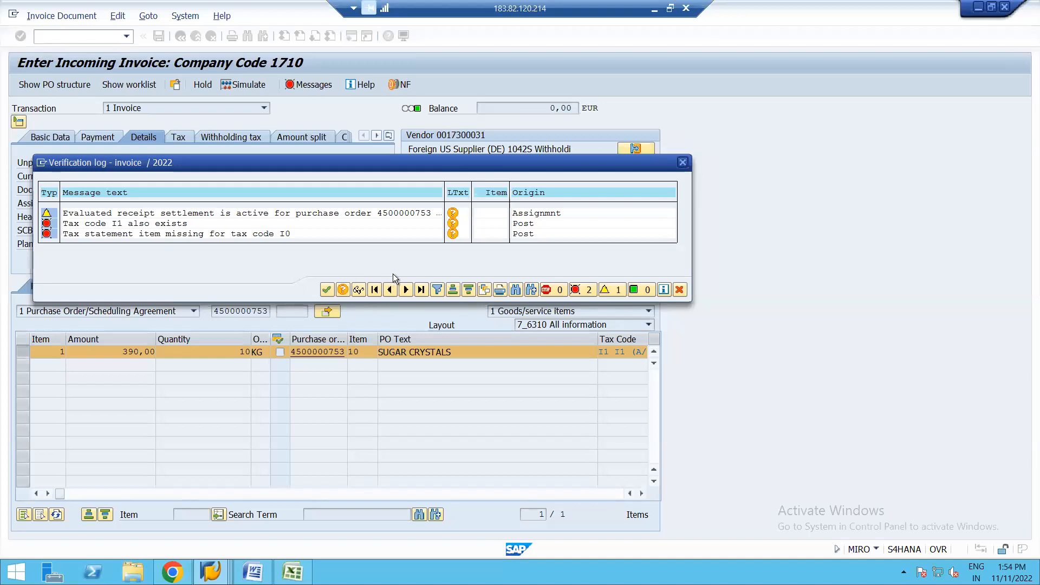
pyautogui.click(327, 290)
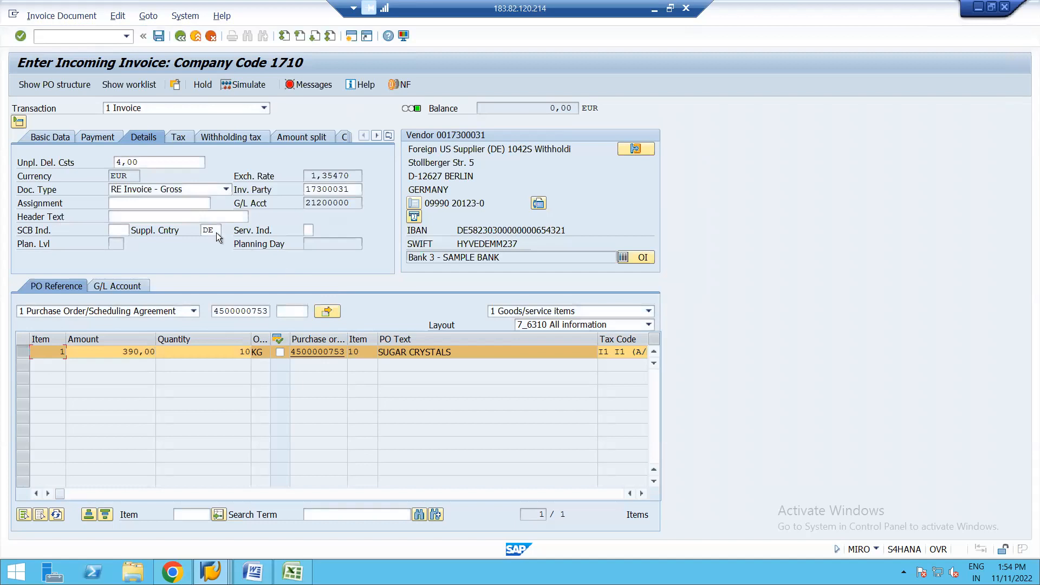
pyautogui.click(47, 137)
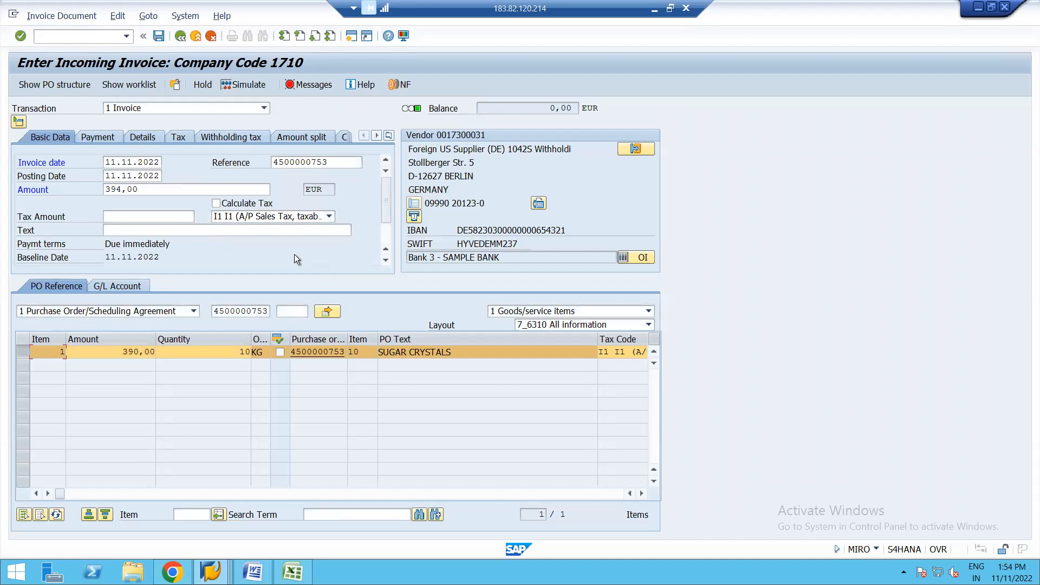
# Step: Clear the tax code in the invoice header and in the sugar crystals item
pyautogui.click(329, 216)
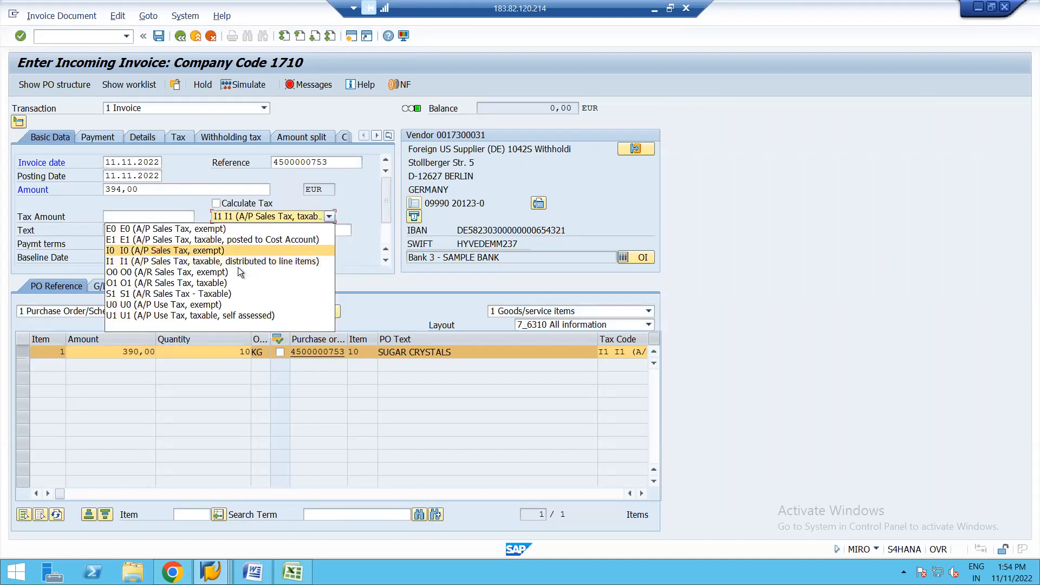
pyautogui.click(174, 330)
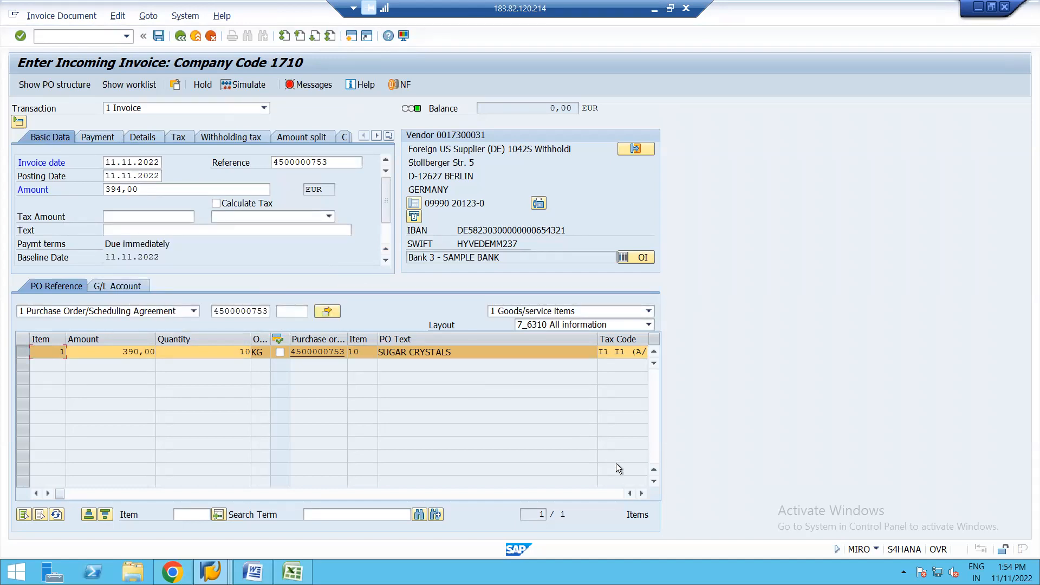
pyautogui.click(642, 493)
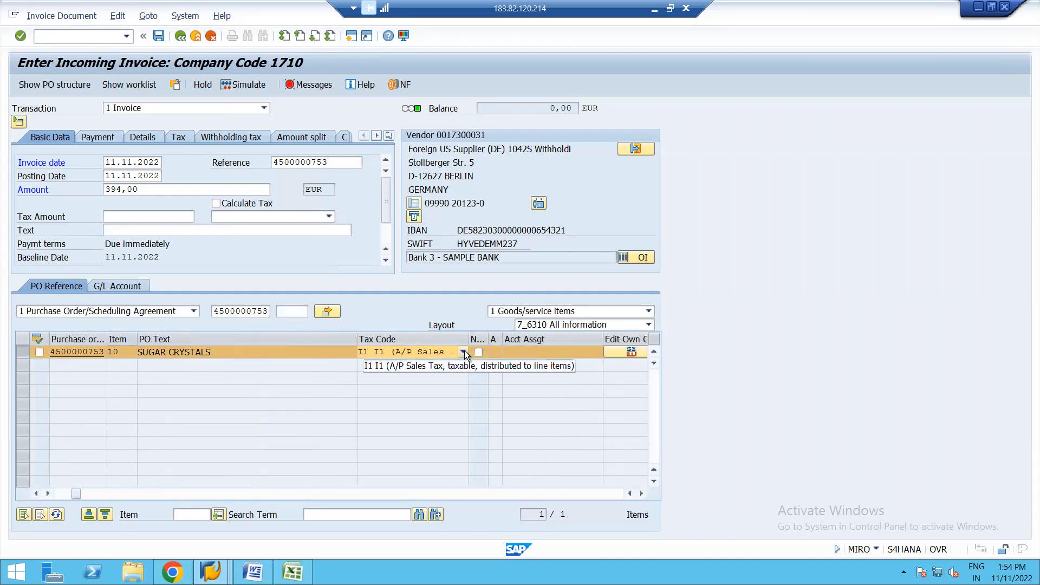
pyautogui.click(463, 351)
pyautogui.click(314, 461)
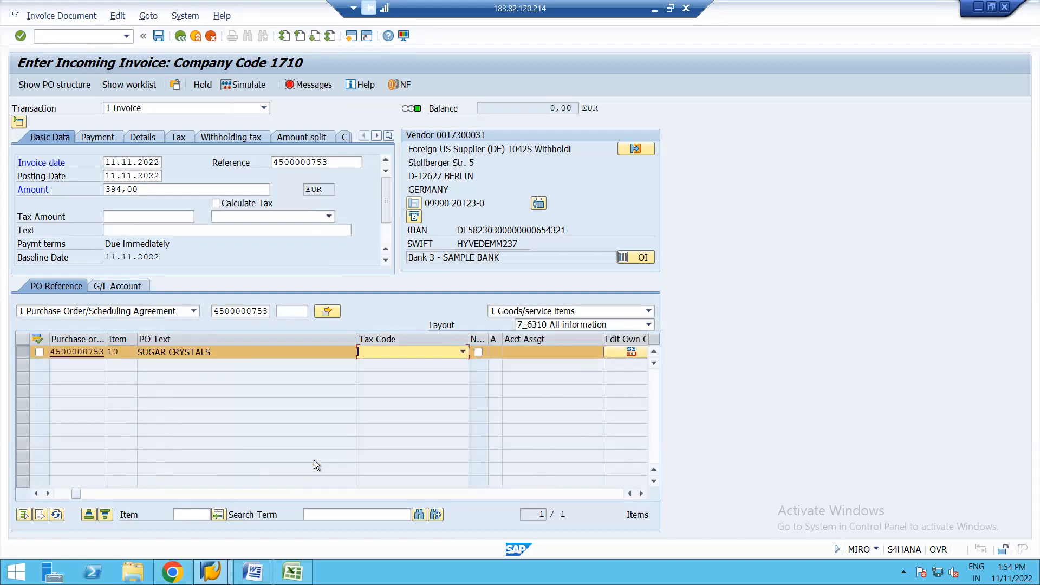
pyautogui.press('Return')
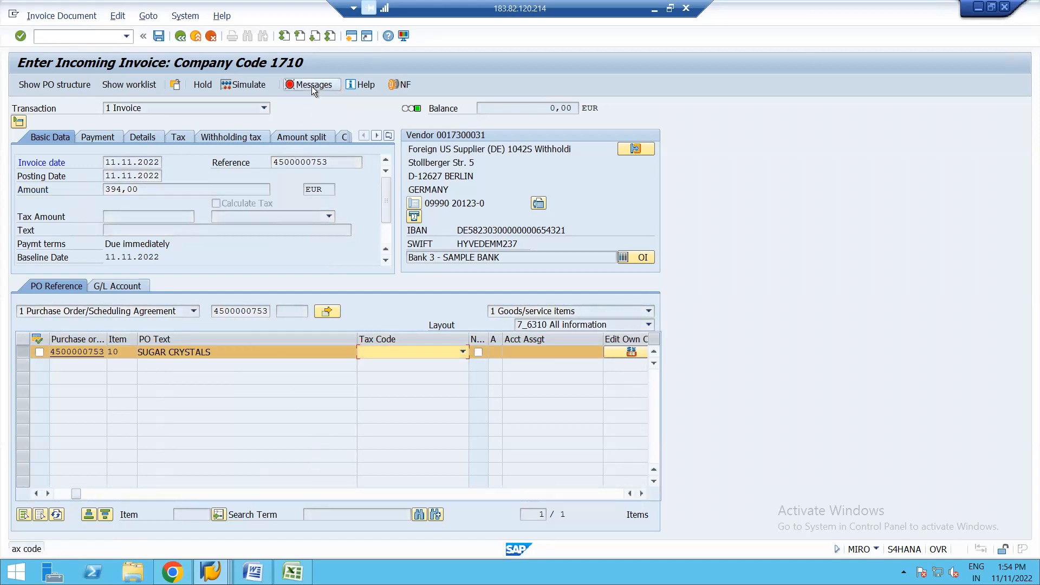
# Step: Set the sugar crystals item's tax code to I0 (A/P Sales Tax, exempt) and check the verification log
pyautogui.click(463, 352)
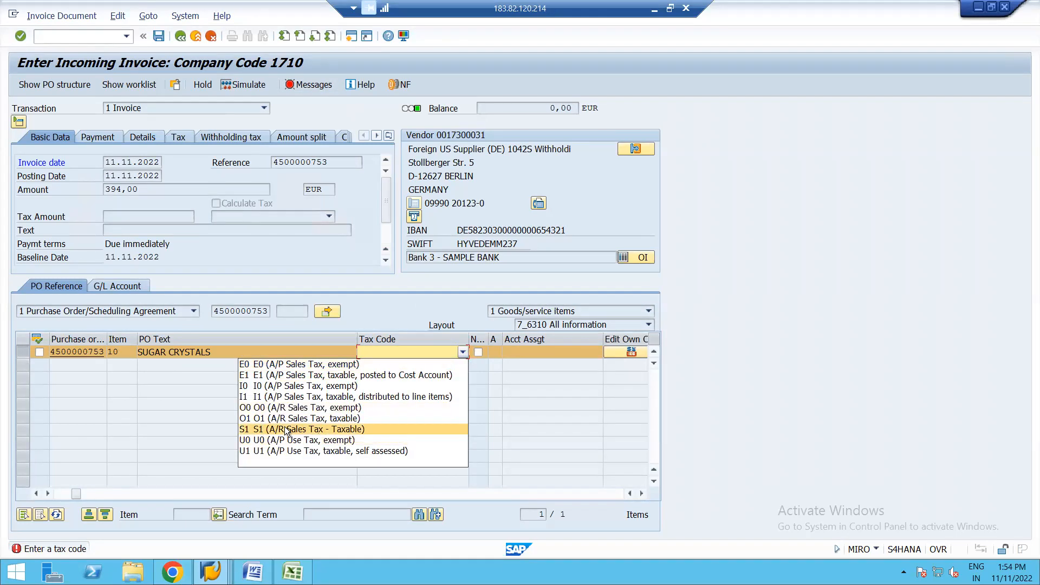
pyautogui.click(297, 386)
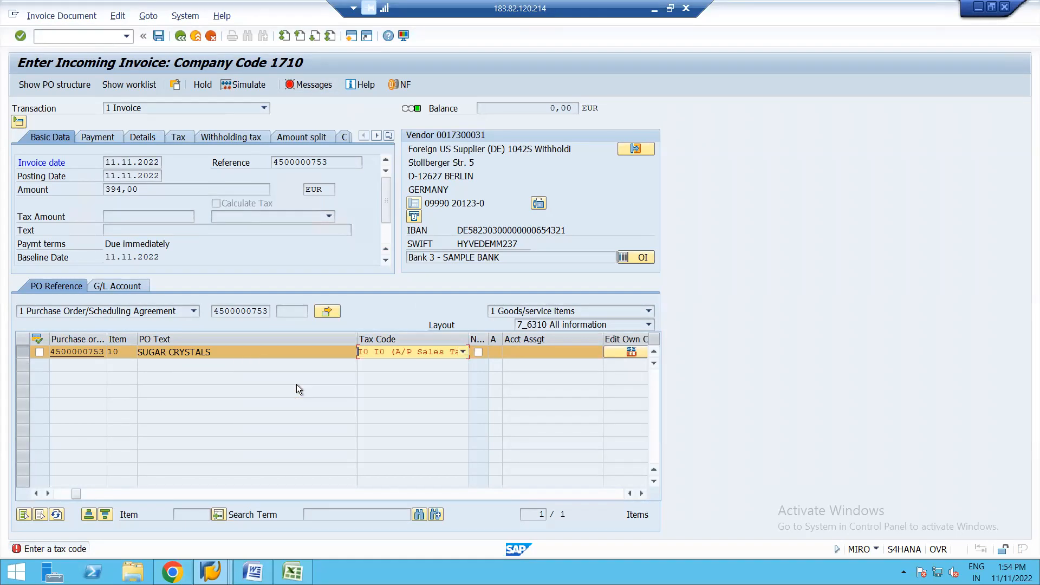
pyautogui.press('Return')
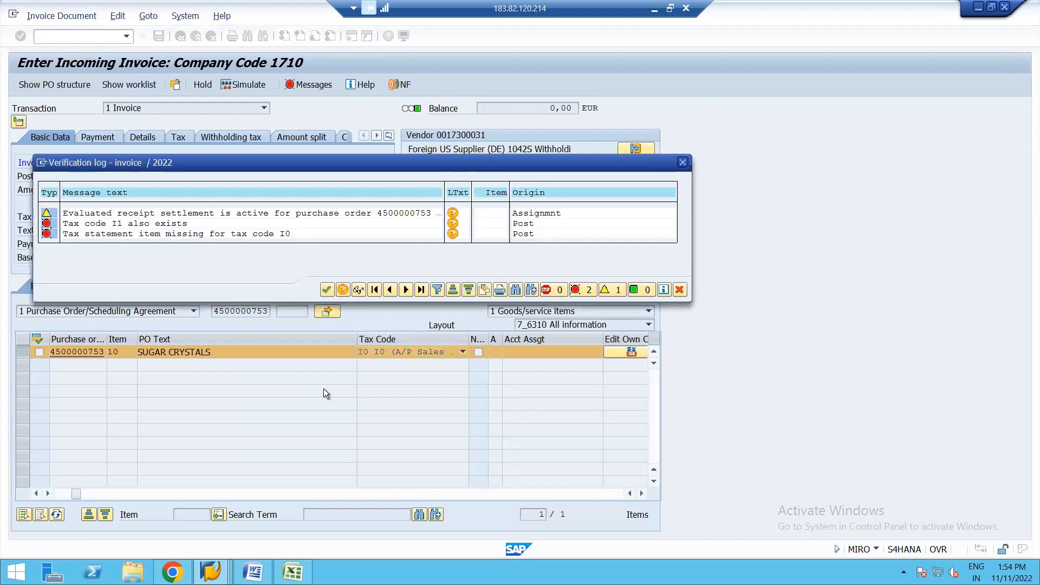
pyautogui.press('Return')
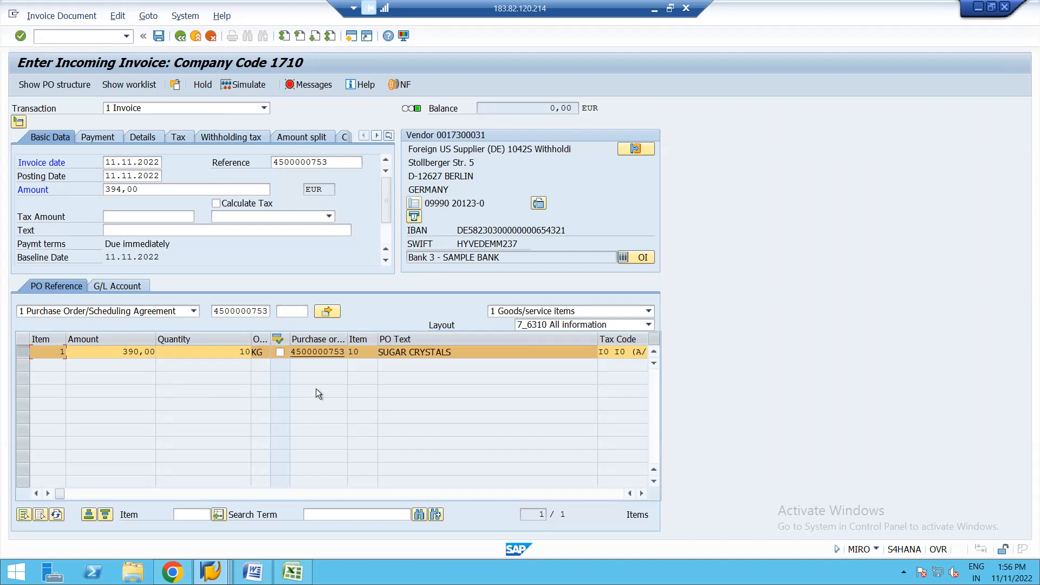
# Step: Set the sugar crystals item's tax code to U0 (A/P Use Tax, exempt)
pyautogui.click(642, 493)
pyautogui.click(642, 494)
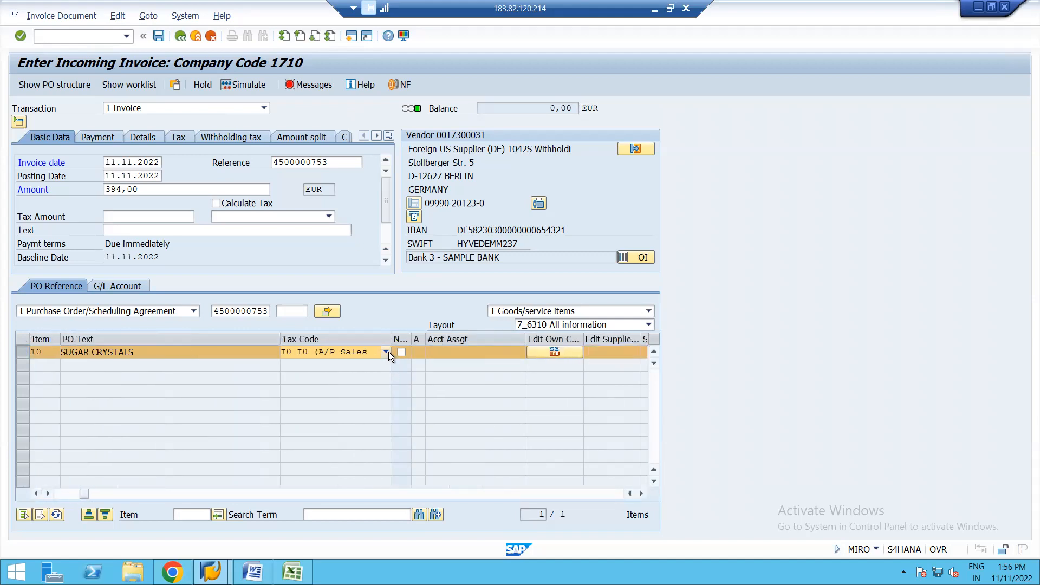
pyautogui.click(387, 351)
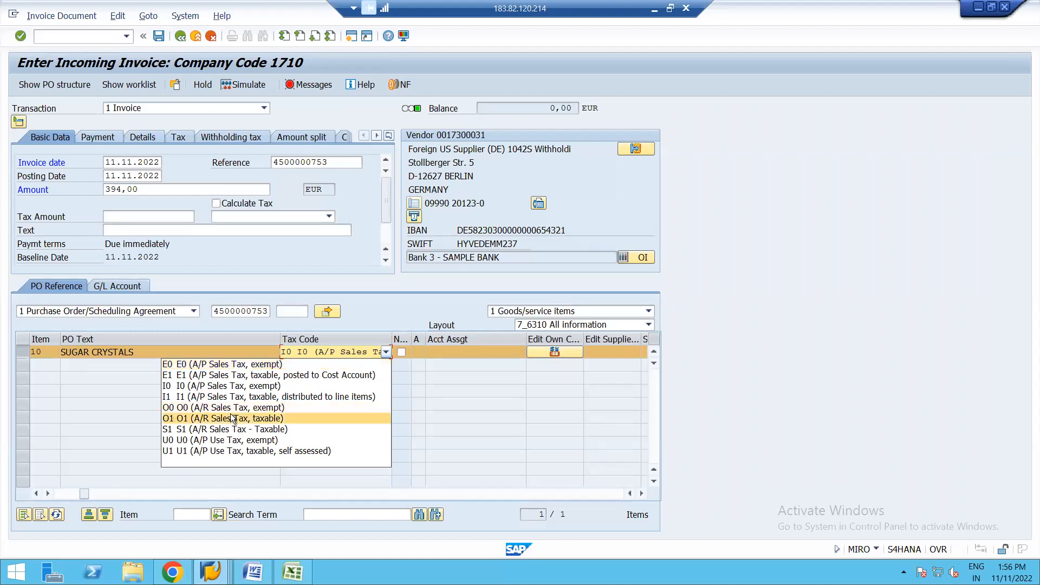
pyautogui.click(222, 441)
pyautogui.press('Return')
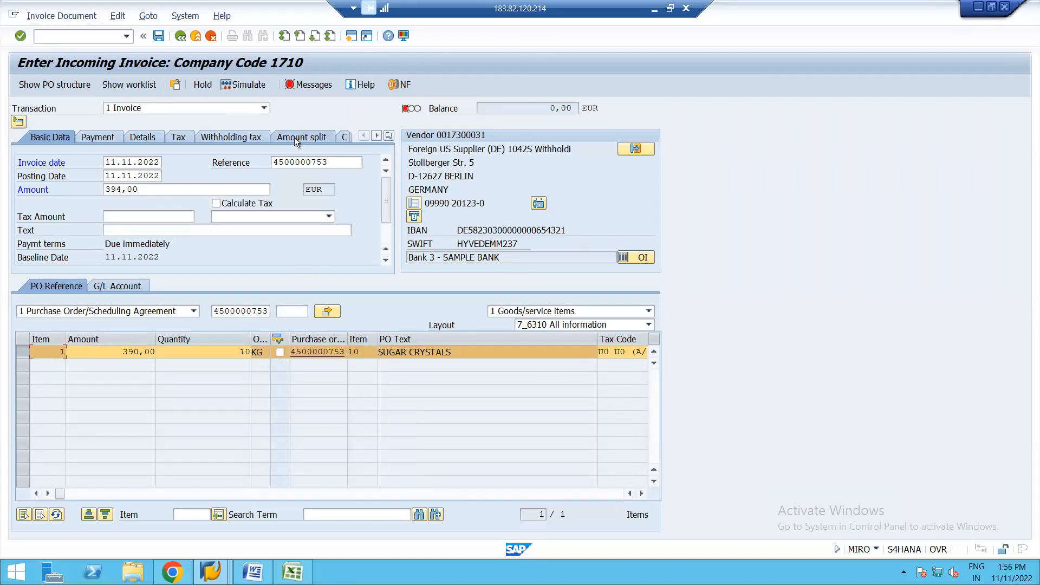
# Step: Set the invoice header's tax code to U0 (A/P Use Tax, exempt) and review the verification log
pyautogui.click(329, 217)
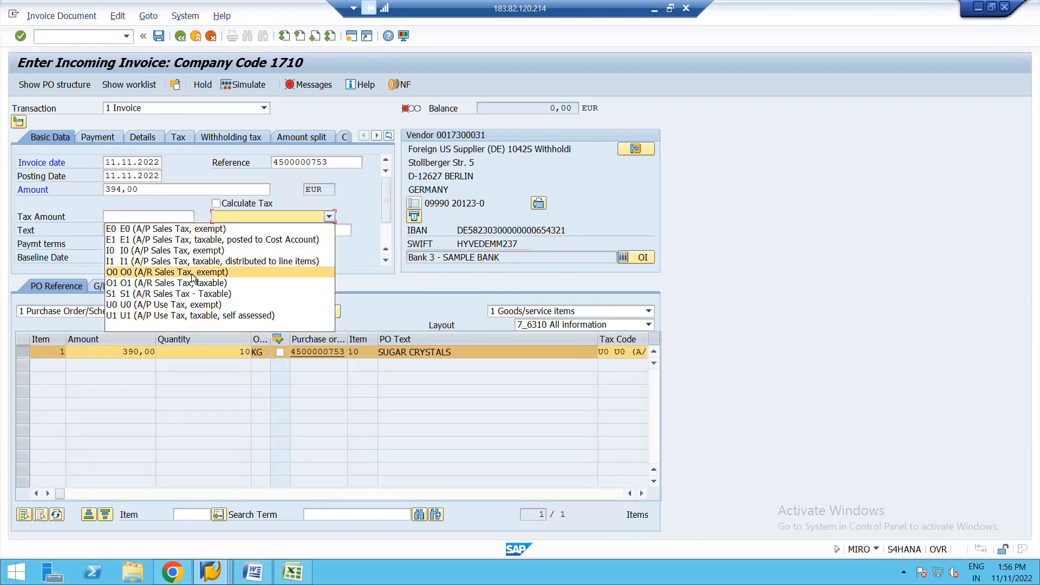
pyautogui.click(135, 305)
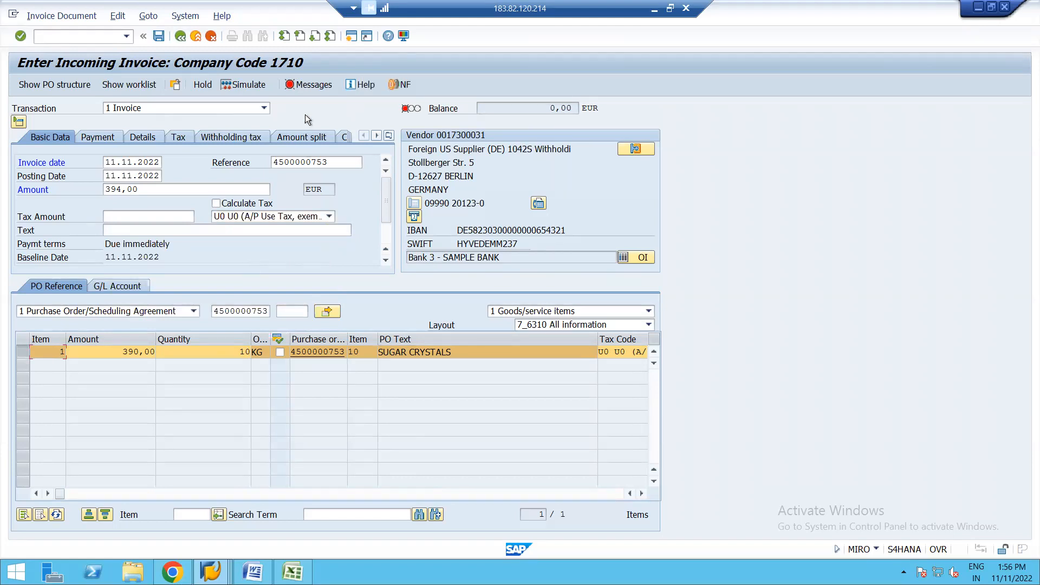
pyautogui.click(313, 86)
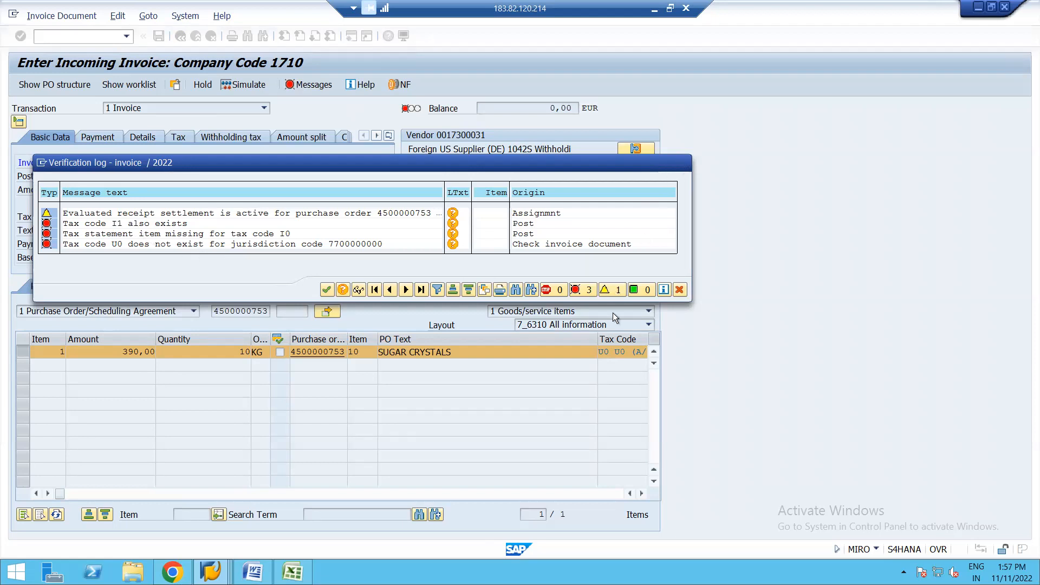
pyautogui.press('Return')
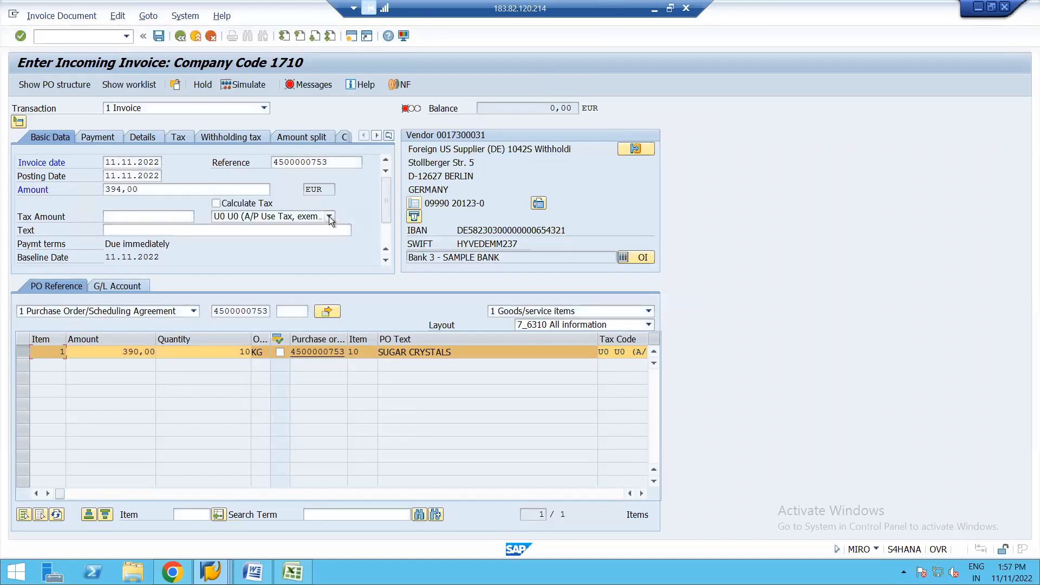
# Step: Set the tax code of the invoice header and the sugar crystals item to I1 (A/P Sales Tax, taxable, distributed to line items)
pyautogui.click(330, 216)
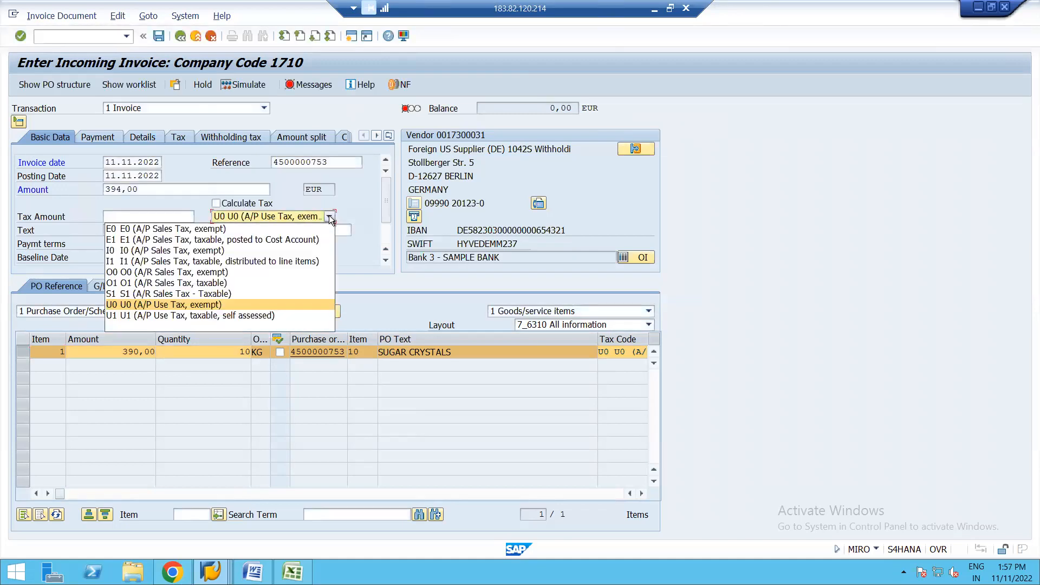
pyautogui.click(145, 262)
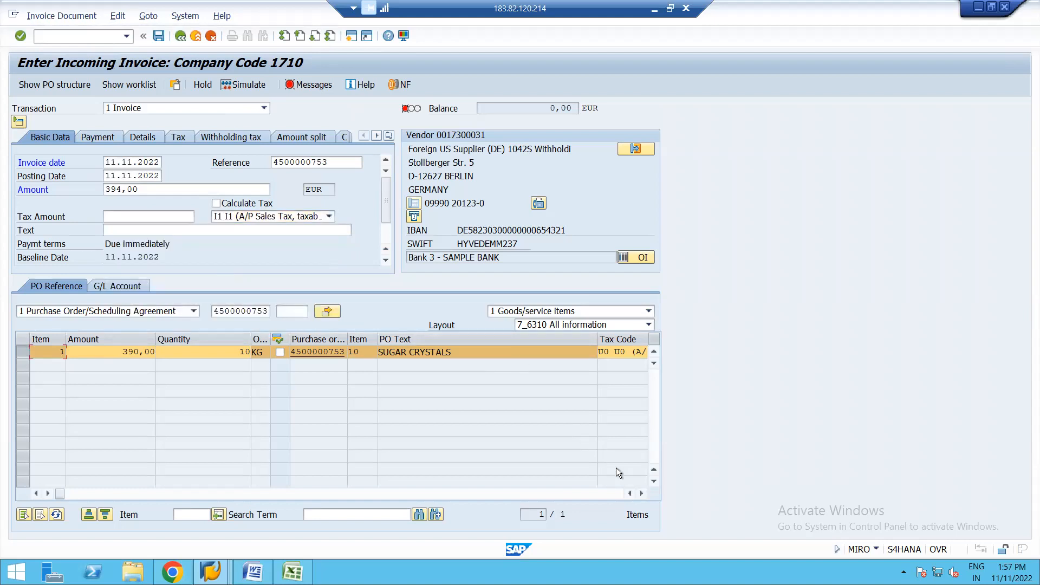
pyautogui.click(641, 494)
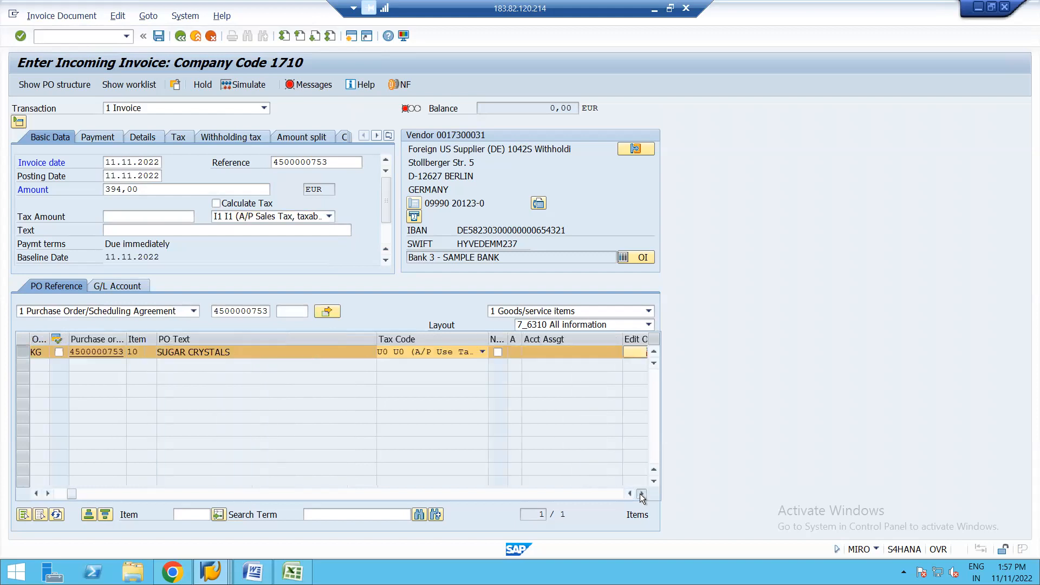
pyautogui.click(642, 494)
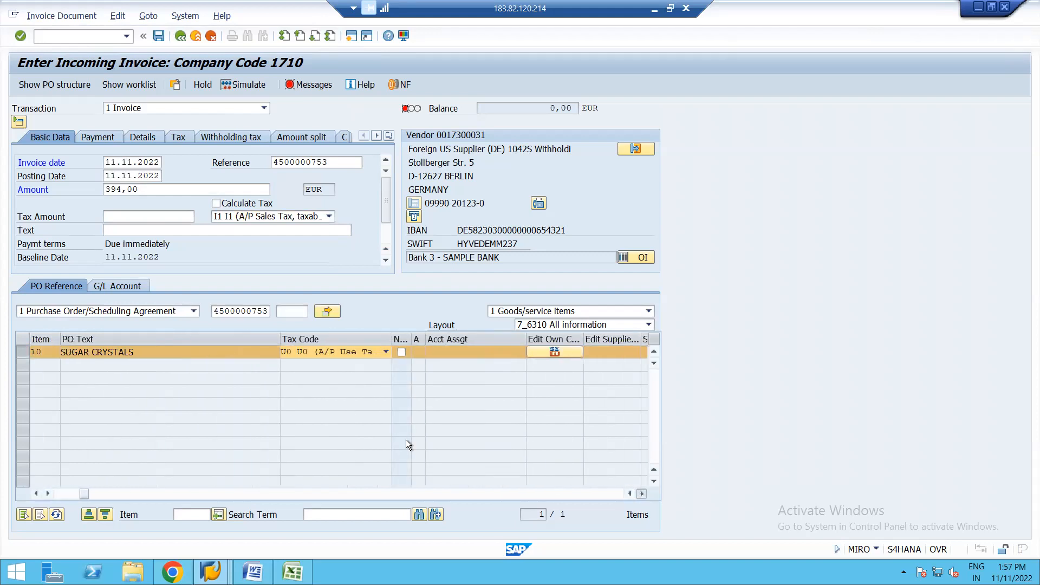
pyautogui.click(387, 352)
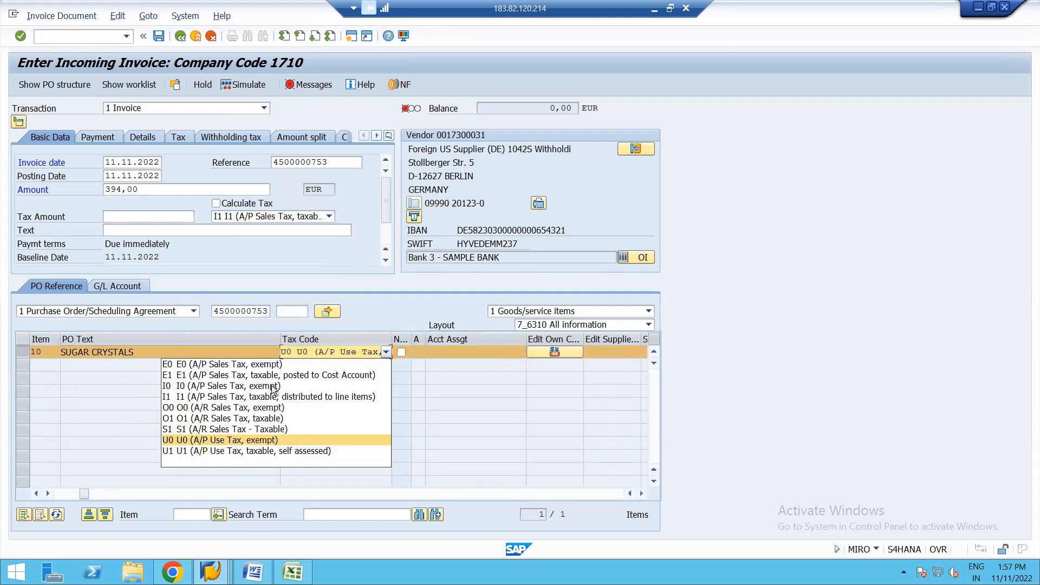
pyautogui.click(219, 397)
pyautogui.press('Return')
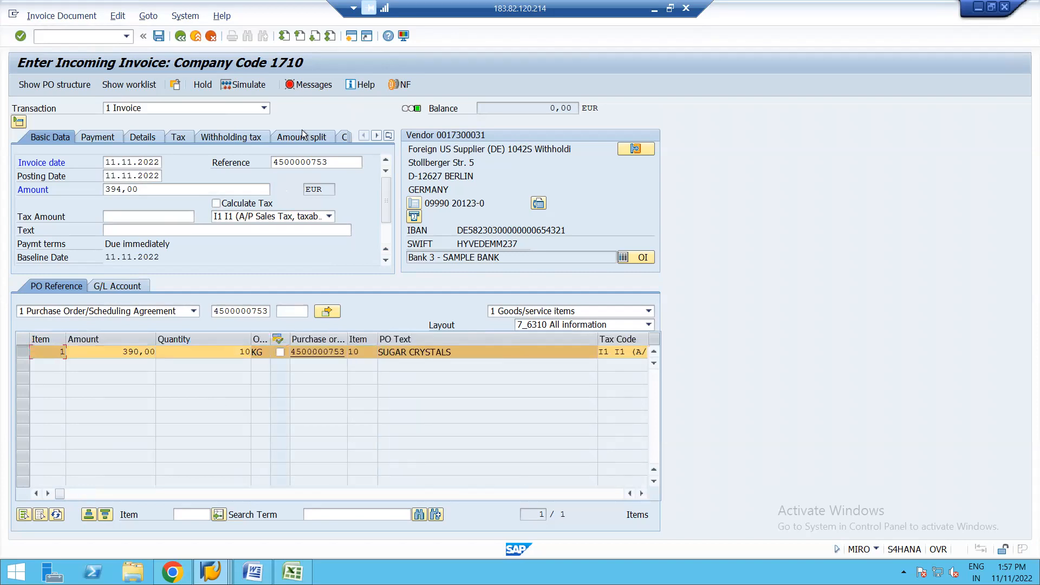
# Step: Review the verification log and read the long text of the message about the tax statement item for tax code I0
pyautogui.click(307, 86)
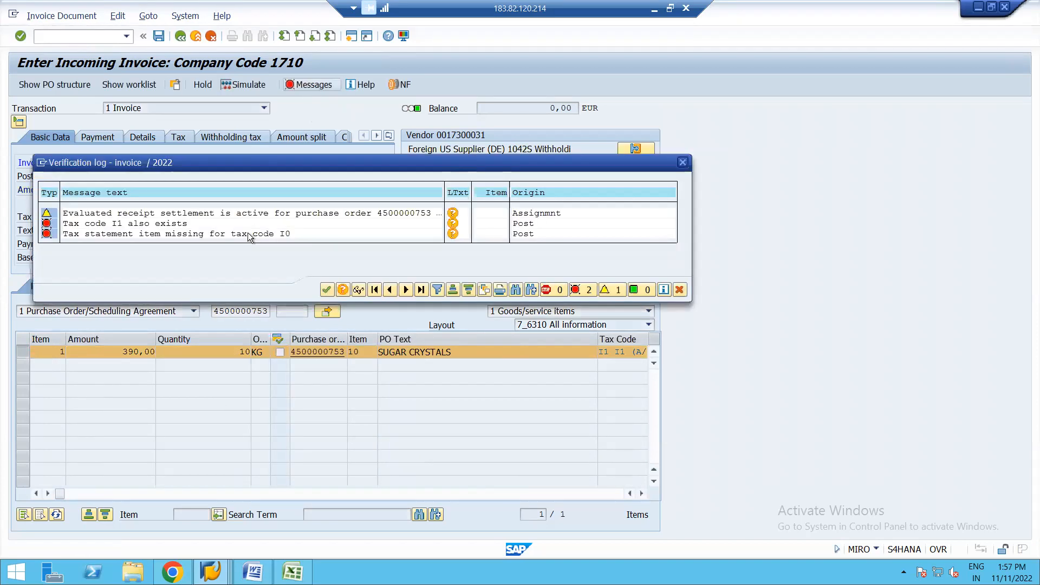
pyautogui.doubleClick(185, 234)
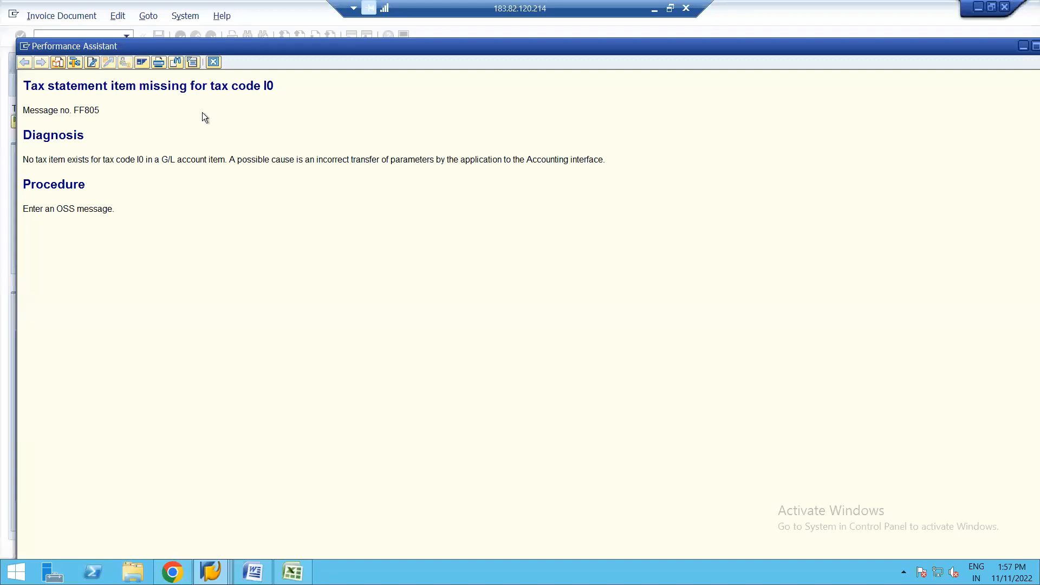
pyautogui.click(214, 62)
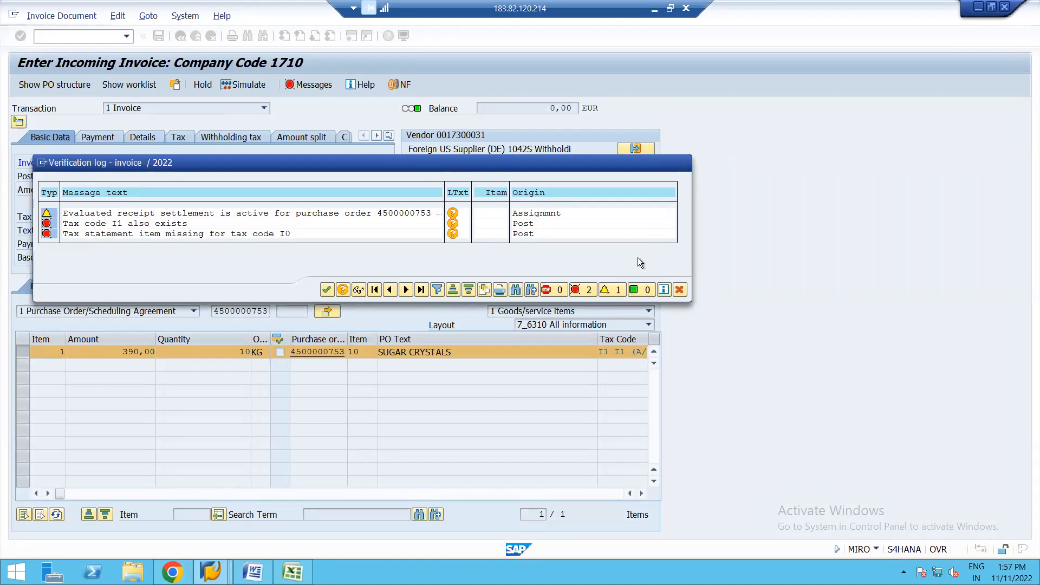
pyautogui.click(683, 164)
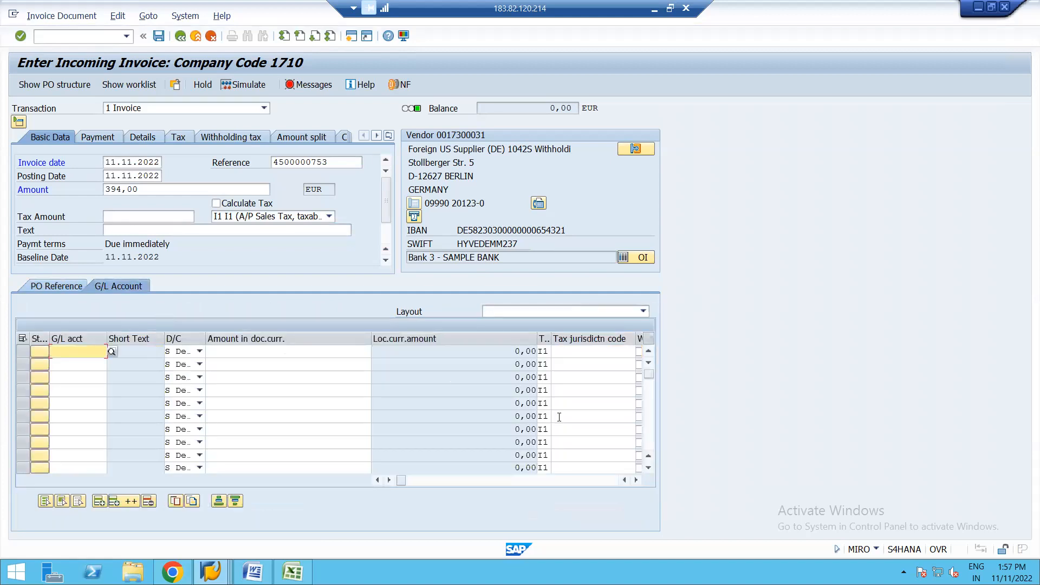
# Step: Examine the columns of the invoice's G/L account entry table, including tax jurisdiction and account assignment fields
pyautogui.click(639, 480)
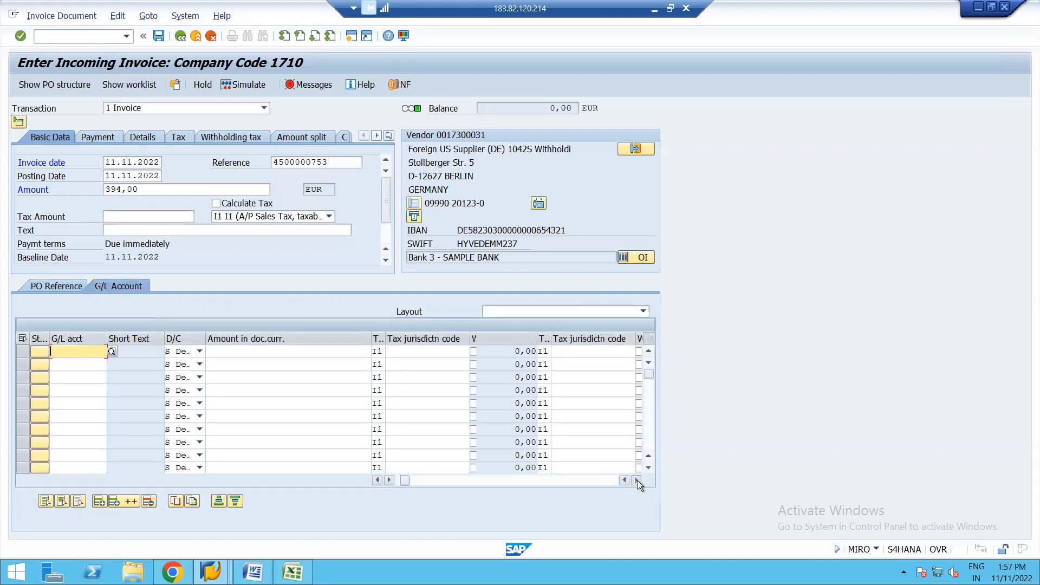
pyautogui.click(638, 480)
pyautogui.click(638, 480)
pyautogui.click(638, 480)
pyautogui.click(638, 480)
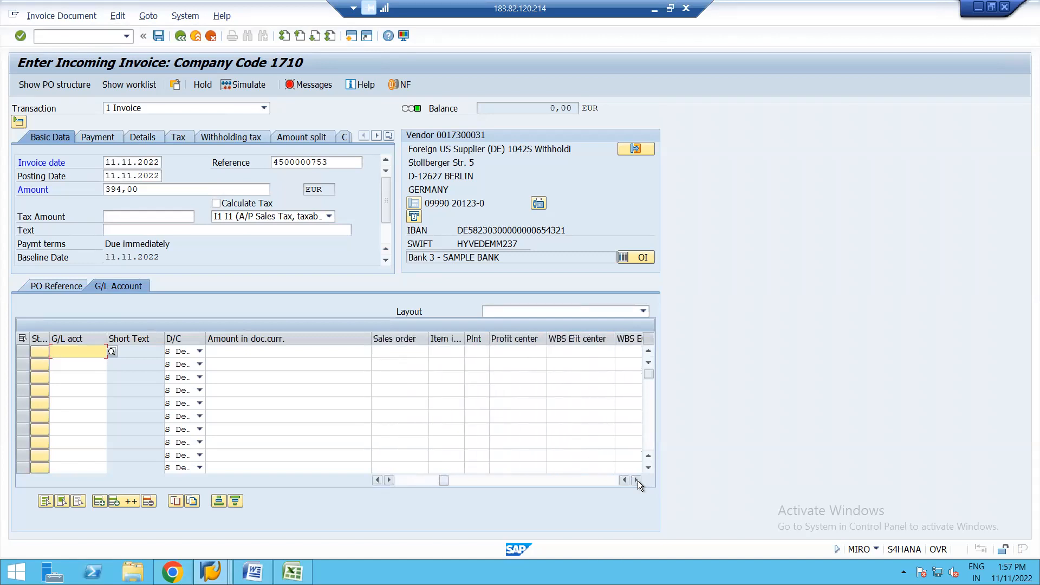
pyautogui.click(638, 480)
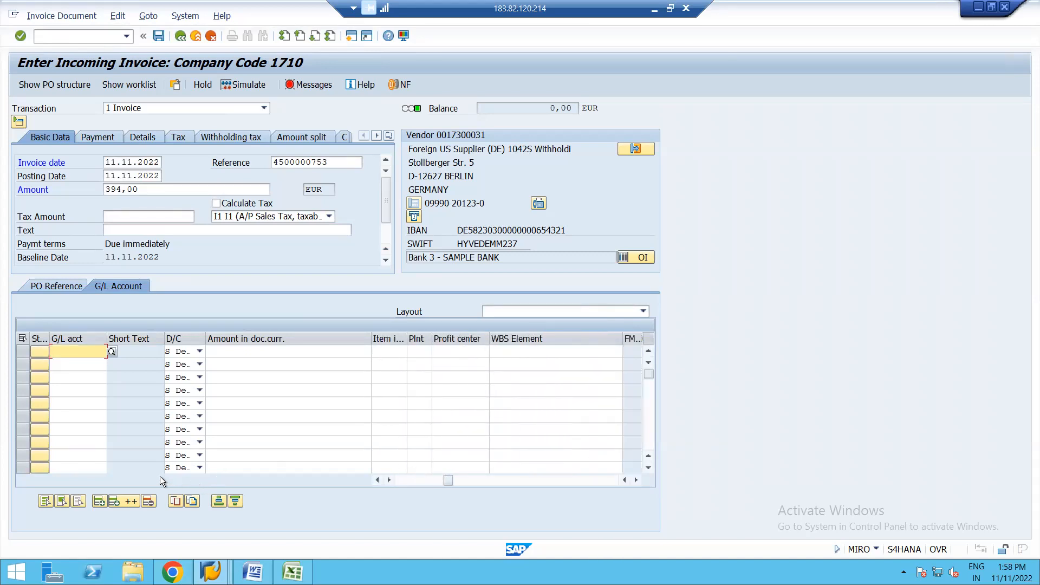
pyautogui.click(404, 480)
pyautogui.click(405, 480)
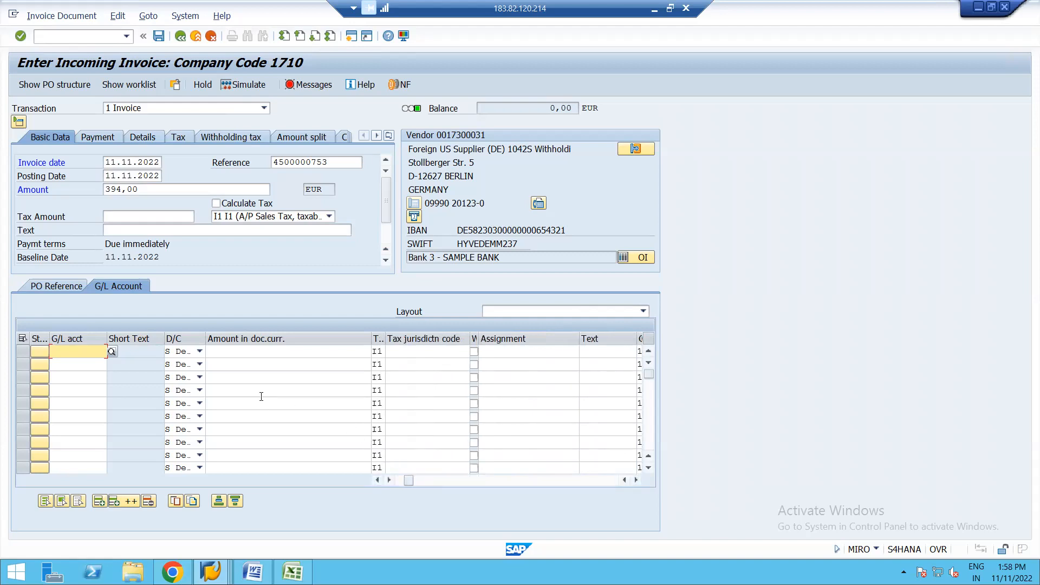
# Step: Turn on automatic tax calculation for the invoice and simulate its posting, copying the amount of the Loss Price Variance line
pyautogui.click(60, 286)
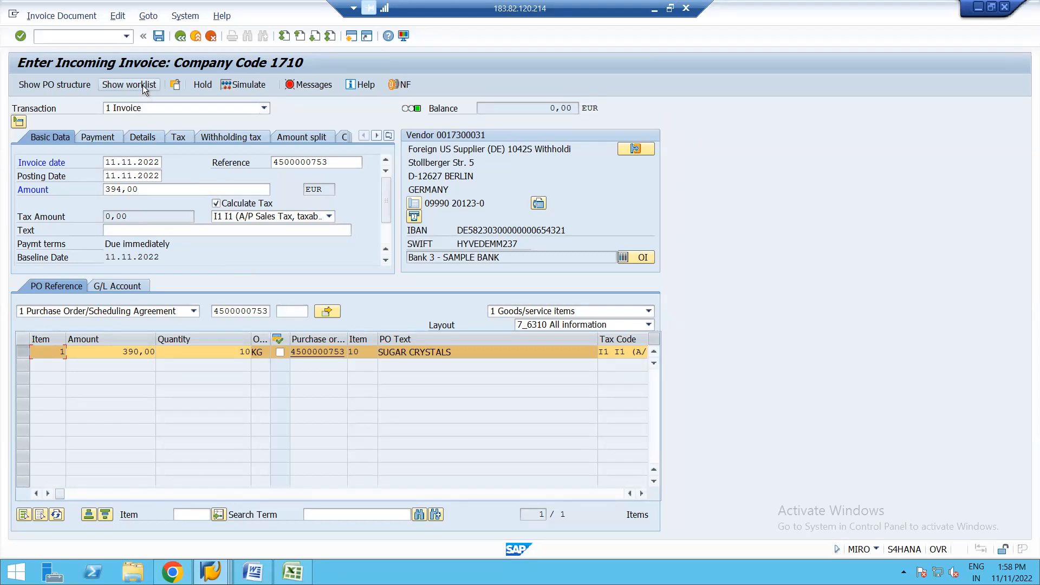
pyautogui.click(248, 84)
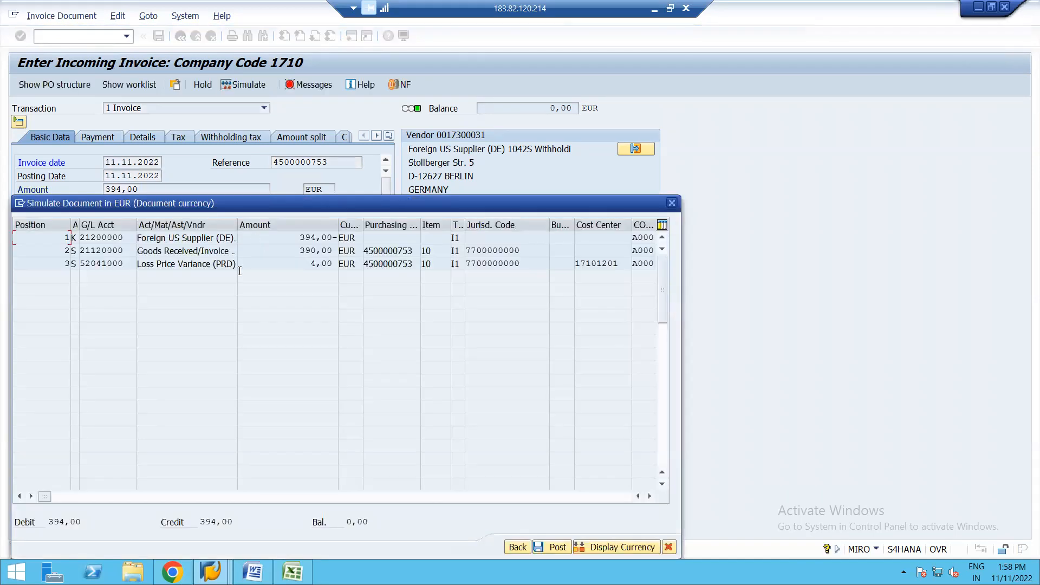
pyautogui.click(317, 265)
pyautogui.hotkey('shift', 'Left')
pyautogui.hotkey('shift', 'Left')
pyautogui.hotkey('shift', 'Left')
pyautogui.hotkey('shift', 'Left')
pyautogui.hotkey('shift', 'Left')
pyautogui.hotkey('shift', 'Left')
pyautogui.hotkey('shift', 'Left')
pyautogui.hotkey('shift', 'Left')
pyautogui.hotkey('ctrl', 'c')
pyautogui.click(670, 204)
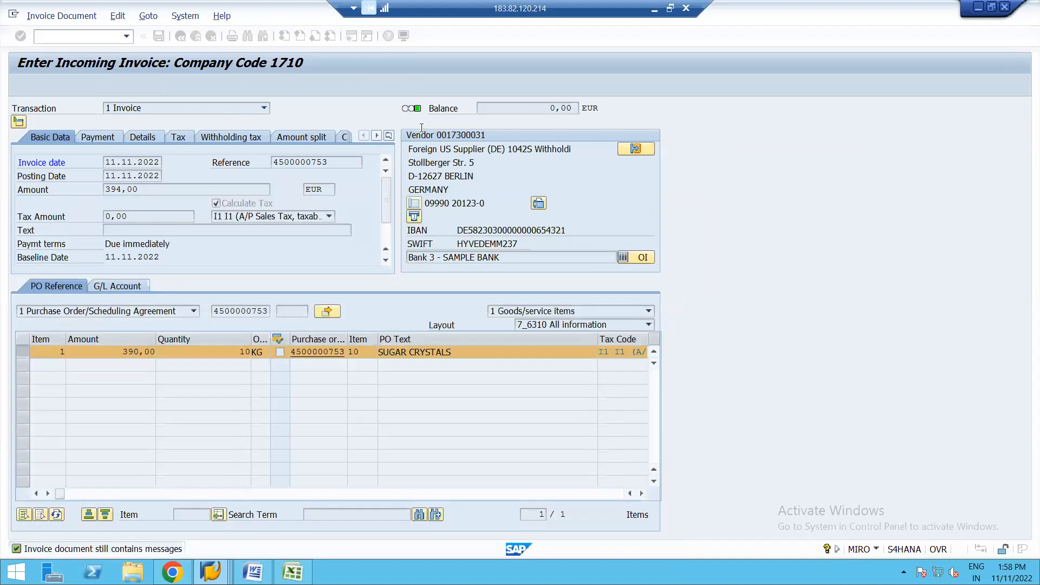
# Step: Try to open an additional session
pyautogui.click(350, 37)
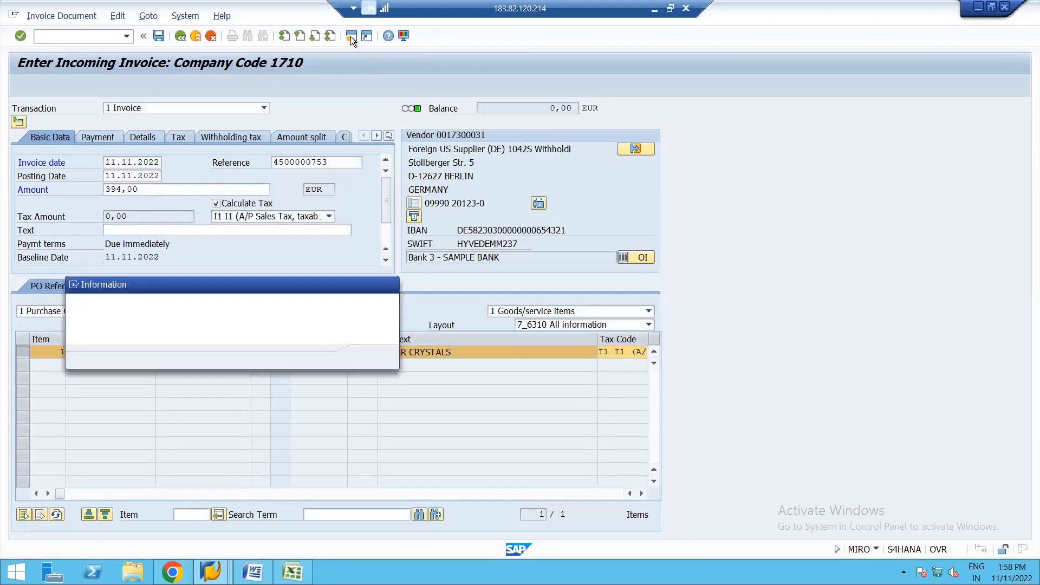
pyautogui.press('Return')
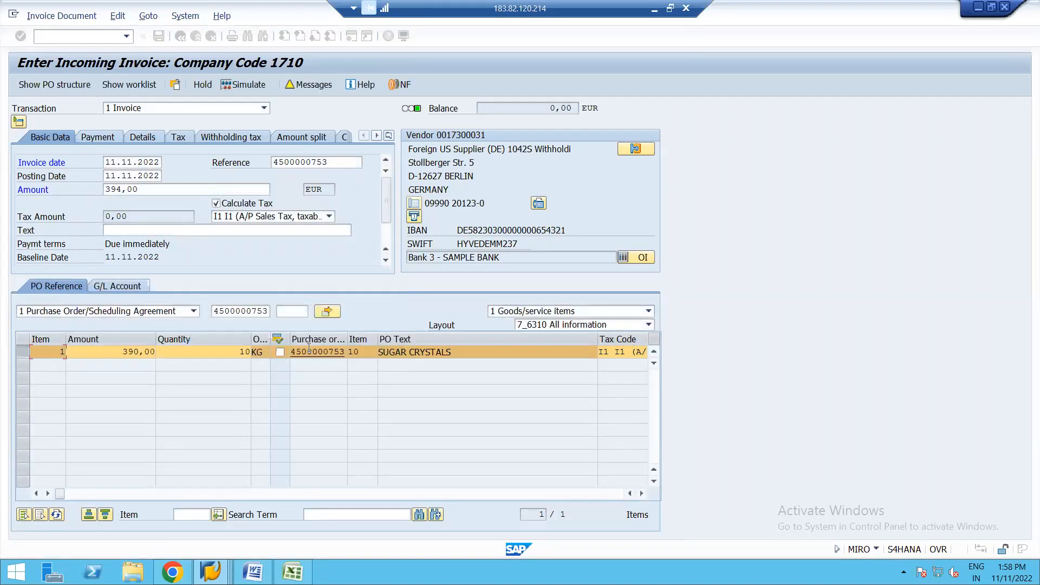
# Step: In a free session, start transaction FS00 and display the copied Loss Price Variance (PRD) G/L account in company code 1710
pyautogui.click(211, 571)
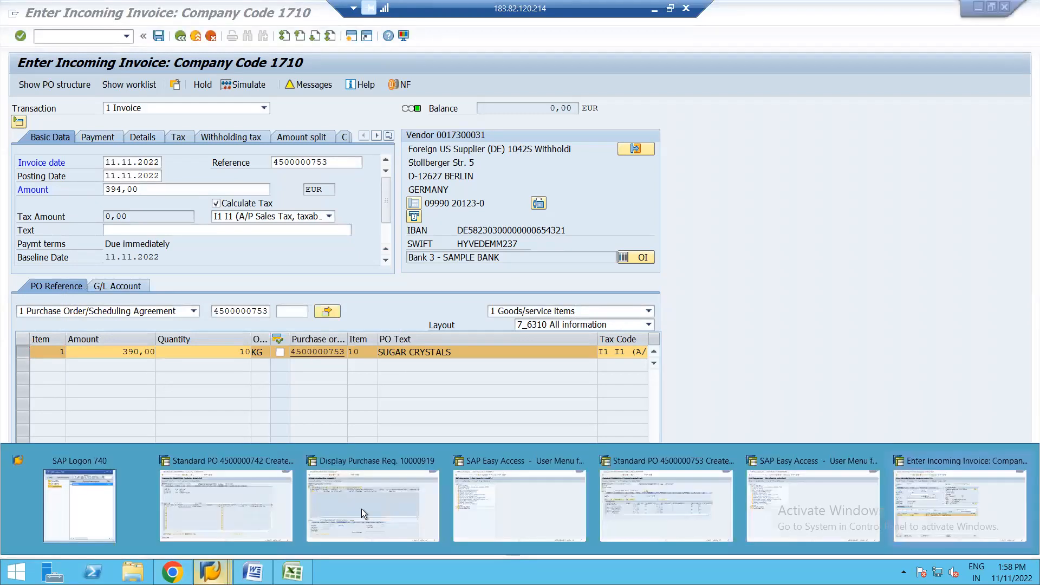
pyautogui.click(525, 499)
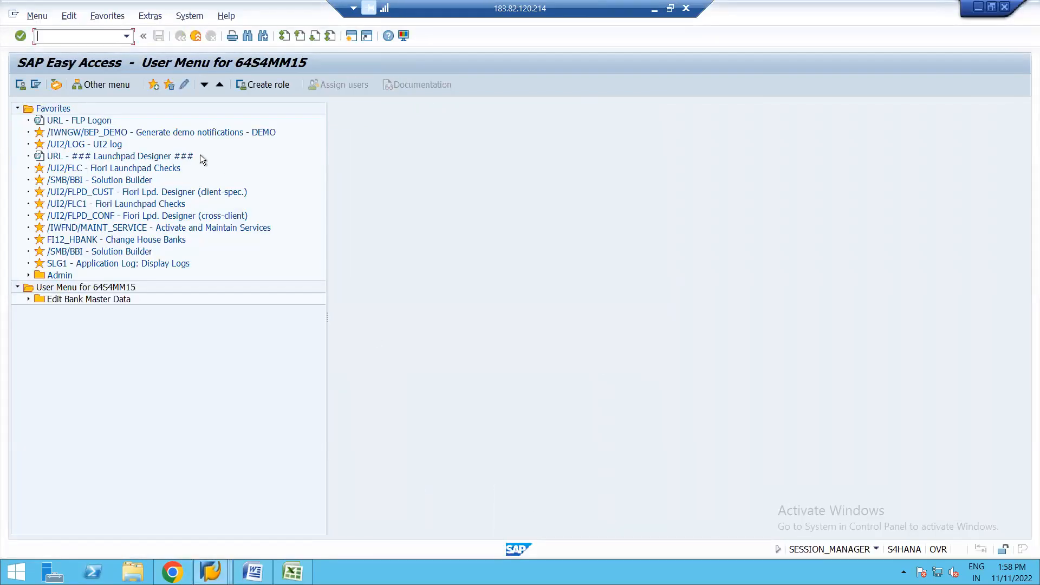
pyautogui.write('FS00')
pyautogui.press('Return')
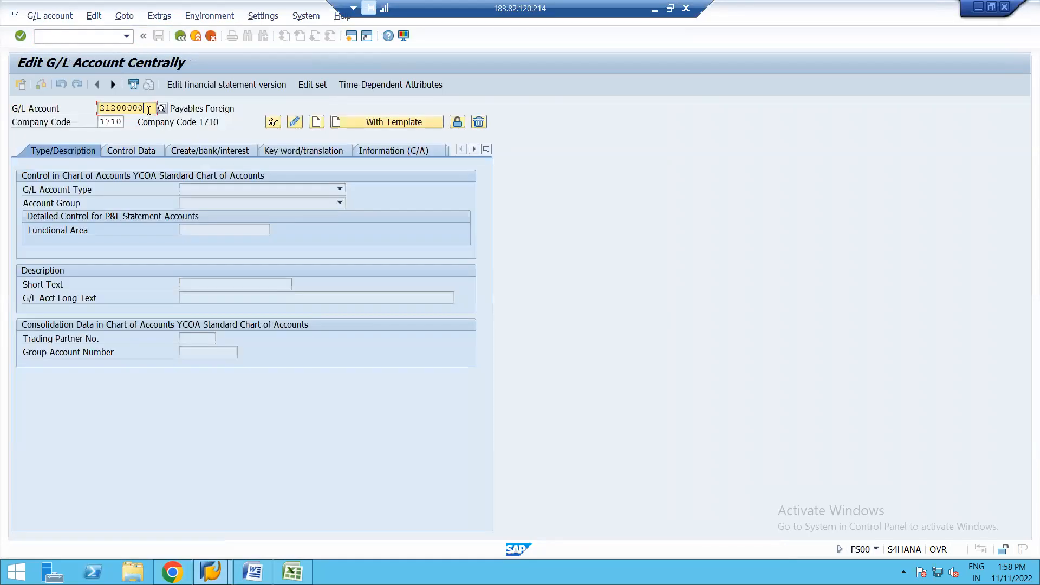
pyautogui.press('BackSpace')
pyautogui.press('BackSpace')
pyautogui.press('BackSpace')
pyautogui.press('BackSpace')
pyautogui.press('BackSpace')
pyautogui.press('BackSpace')
pyautogui.press('BackSpace')
pyautogui.press('BackSpace')
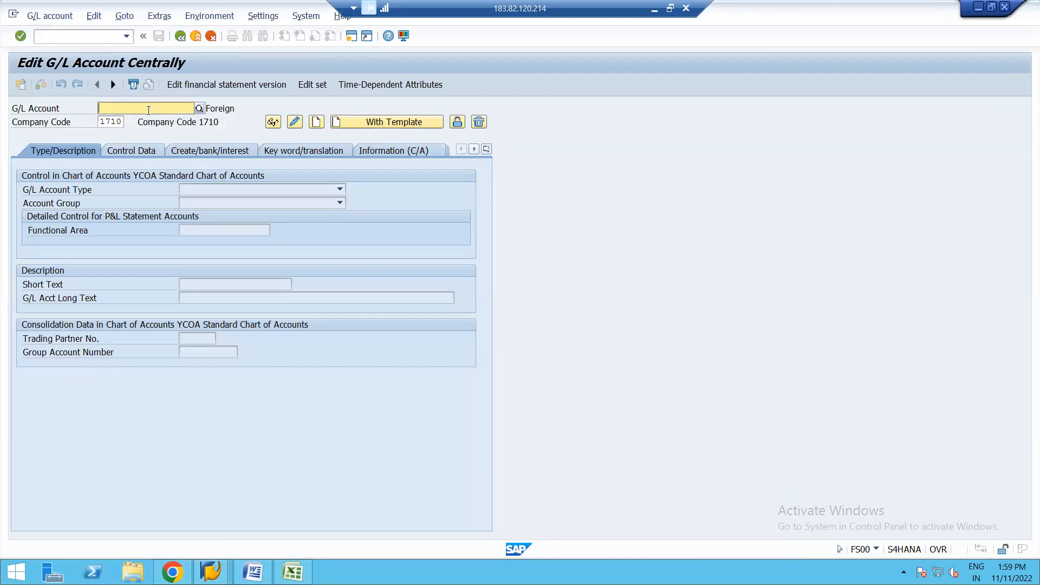
pyautogui.hotkey('ctrl', 'v')
pyautogui.press('Return')
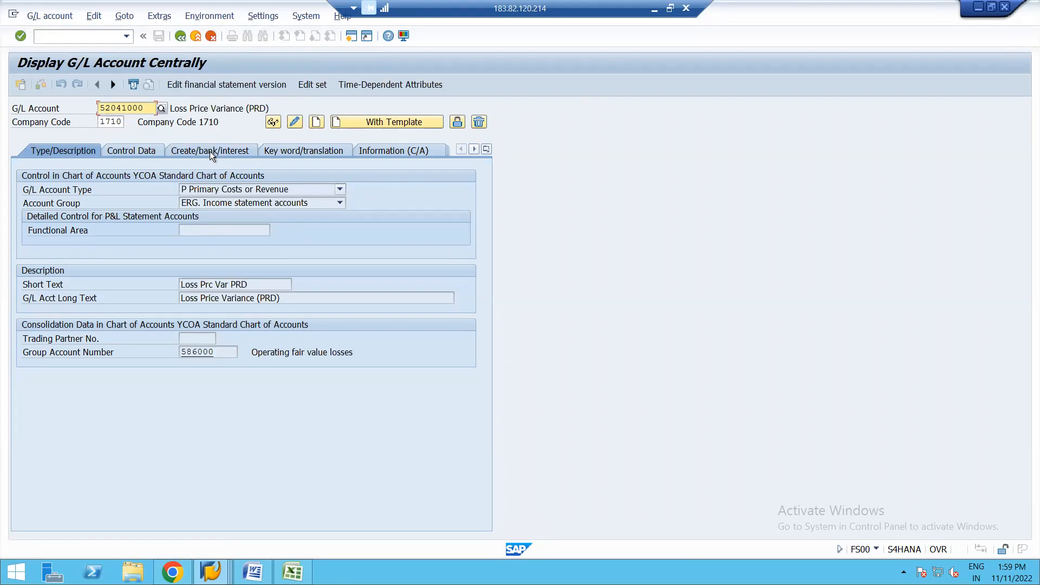
# Step: Review the Loss Price Variance account's control data, create/bank/interest settings, keywords and translations, chart of accounts information, and type/description
pyautogui.click(133, 151)
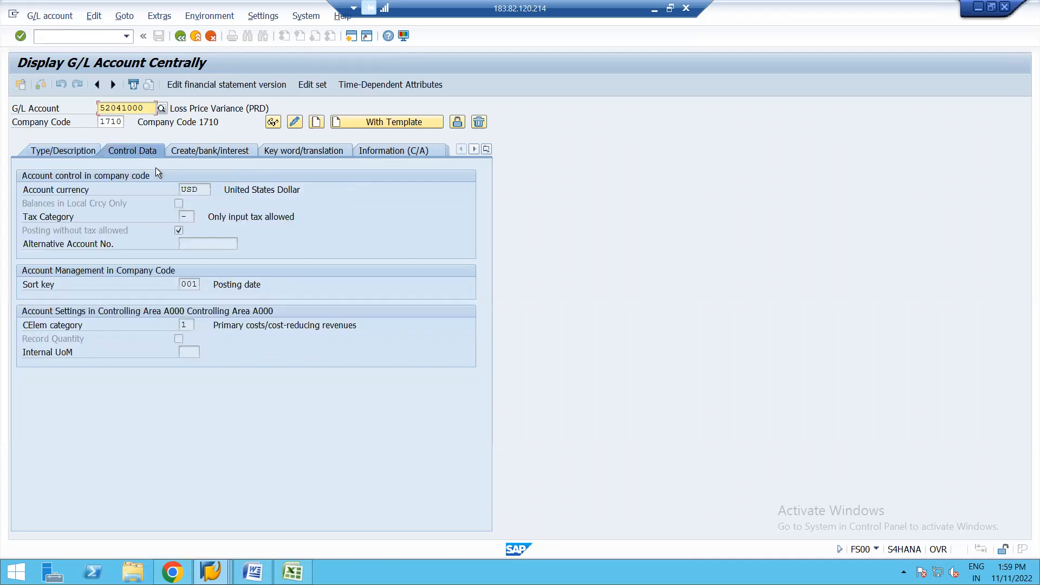
pyautogui.click(198, 150)
pyautogui.click(298, 151)
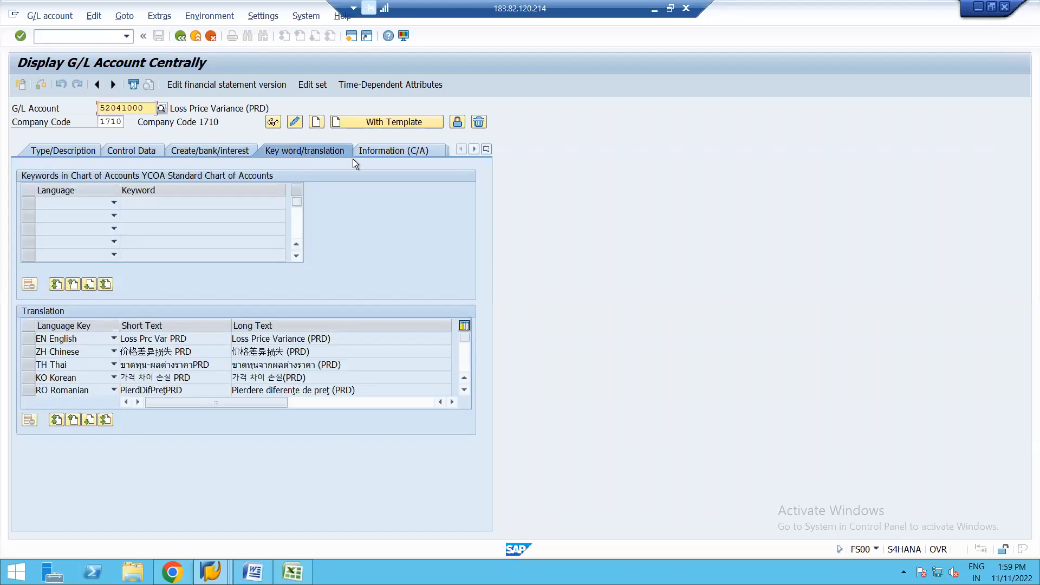
pyautogui.click(384, 152)
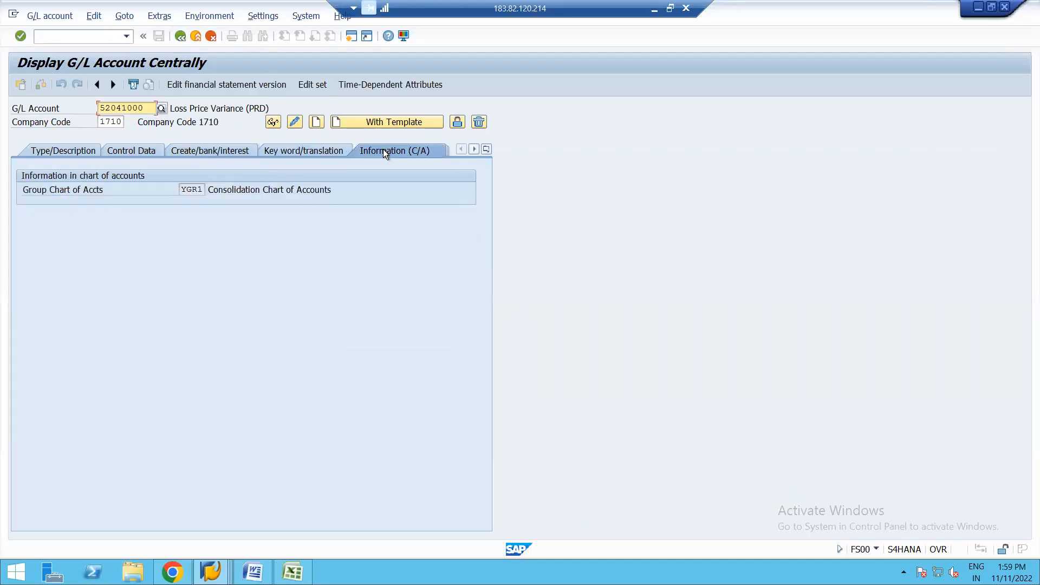
pyautogui.click(62, 150)
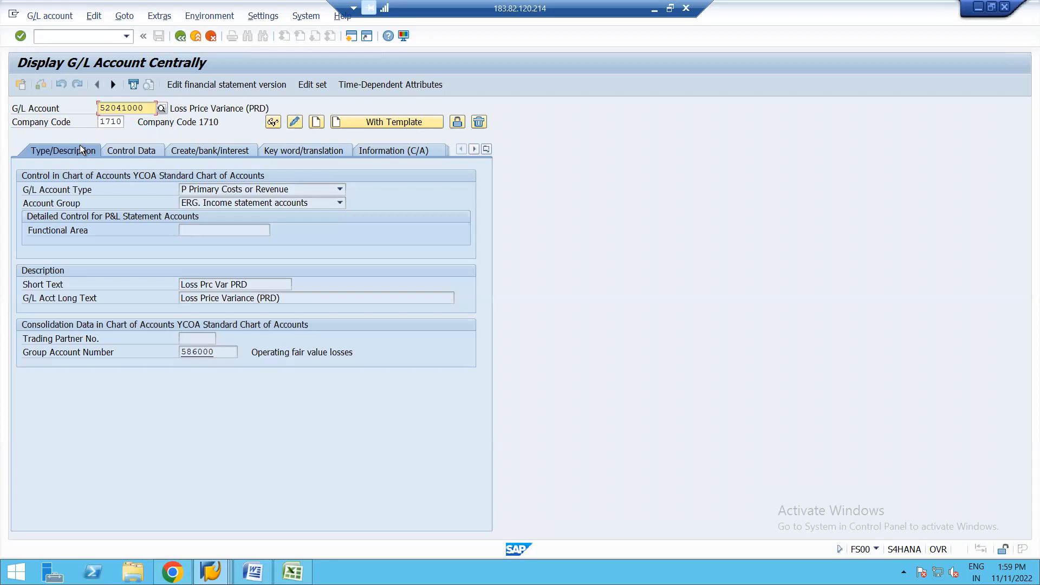
pyautogui.click(487, 149)
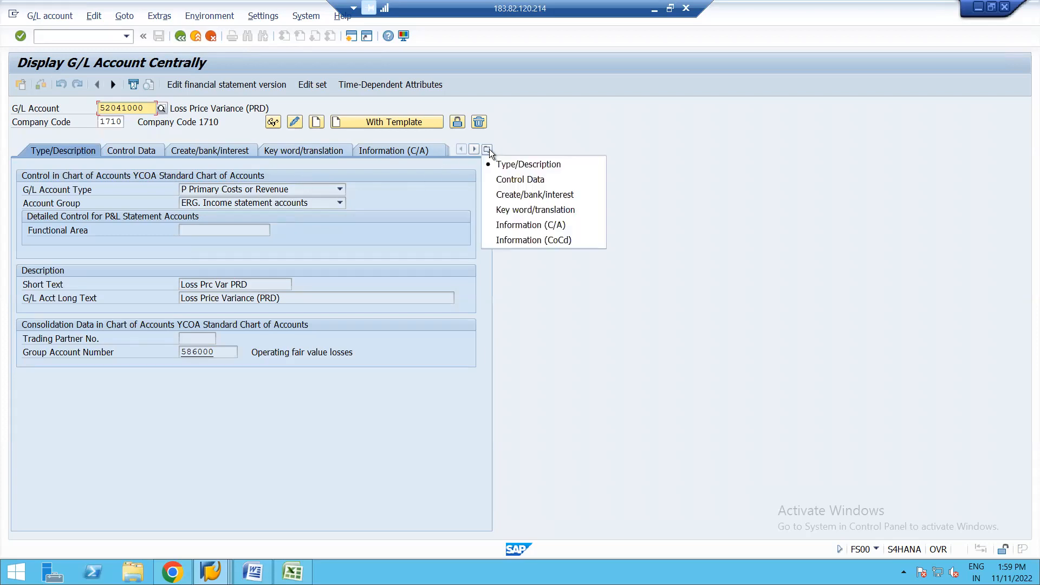
pyautogui.click(520, 179)
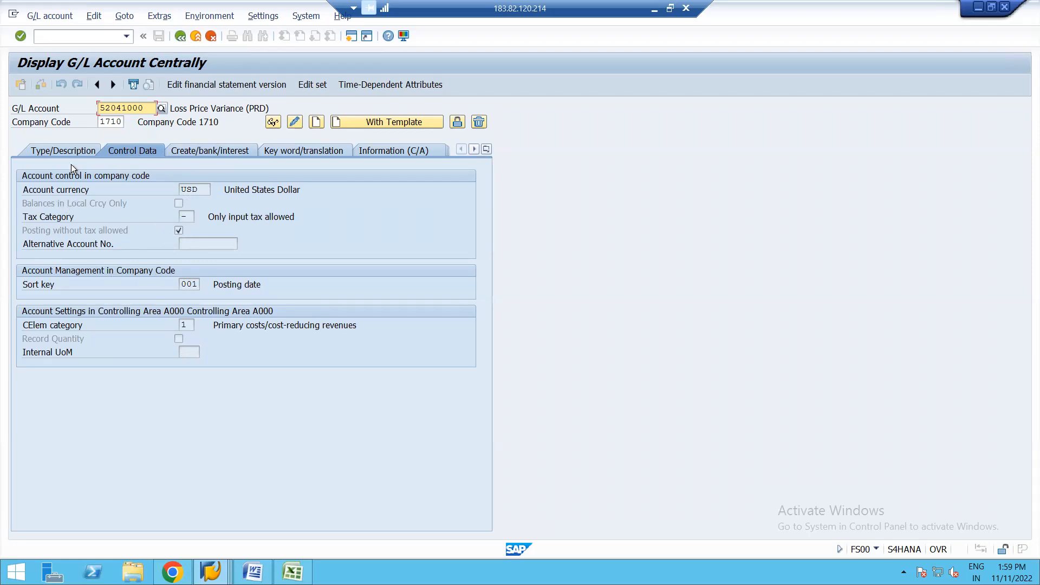
pyautogui.click(50, 151)
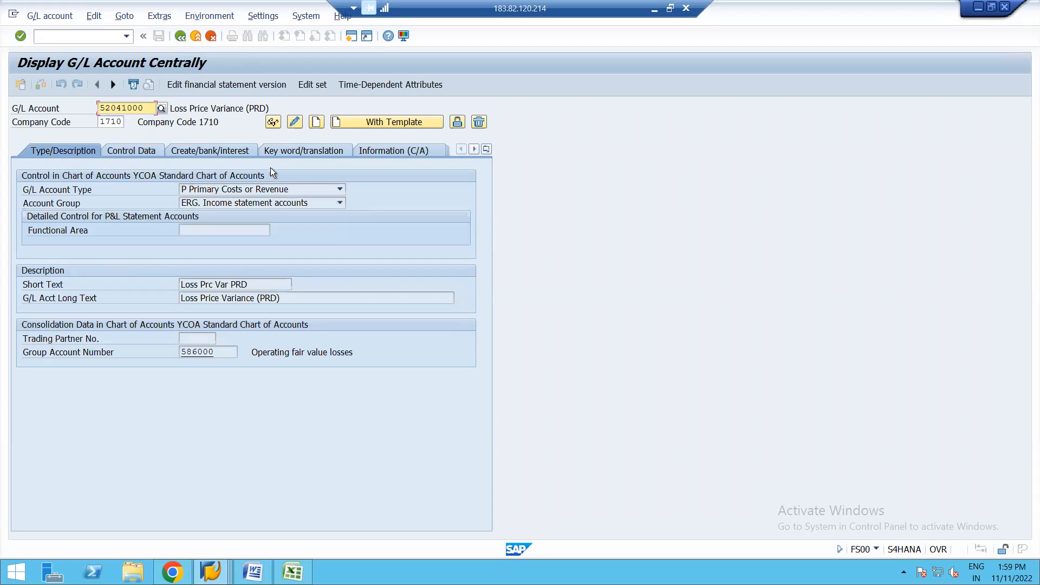
# Step: Open the group account assigned to the Loss Price Variance account, review its description, translations and information, and return to the original account
pyautogui.click(273, 124)
pyautogui.doubleClick(198, 351)
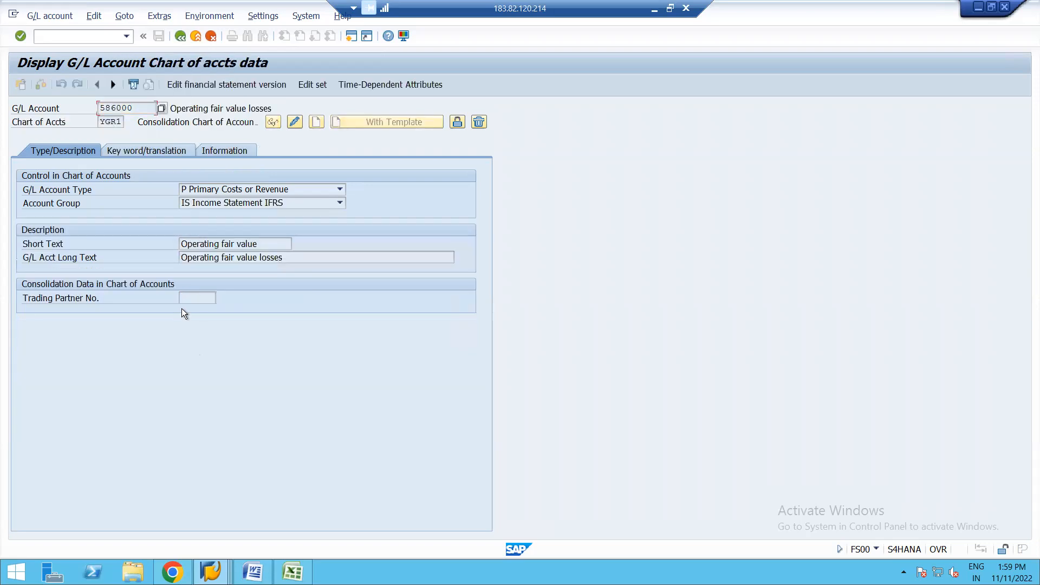
pyautogui.click(141, 150)
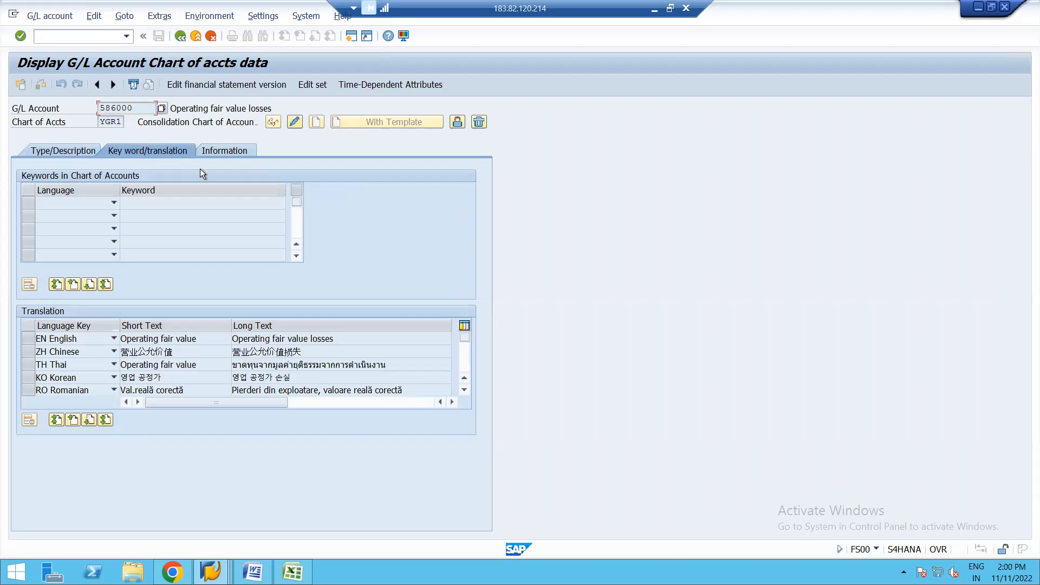
pyautogui.click(226, 151)
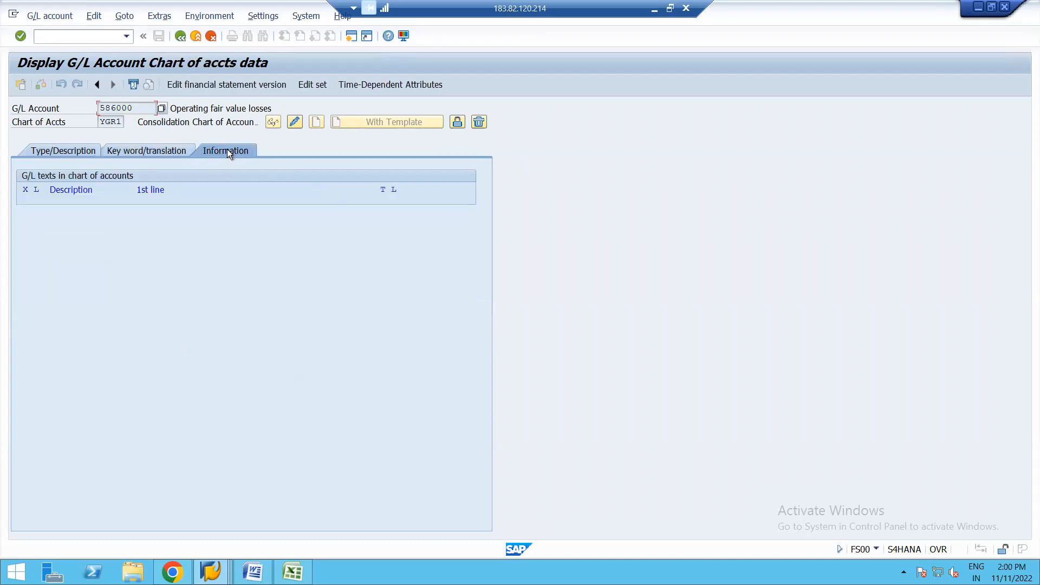
pyautogui.click(54, 151)
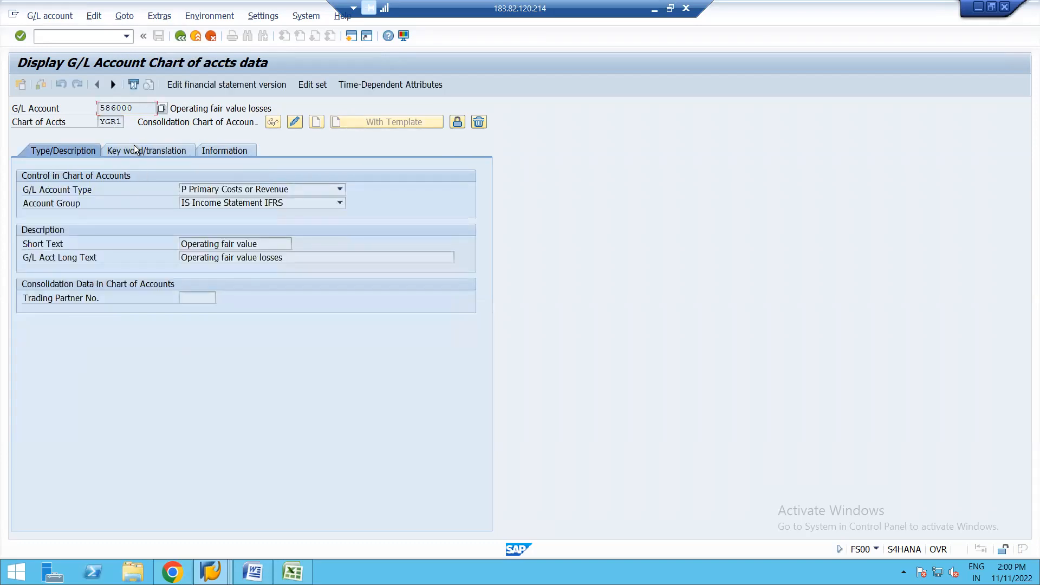
pyautogui.click(180, 36)
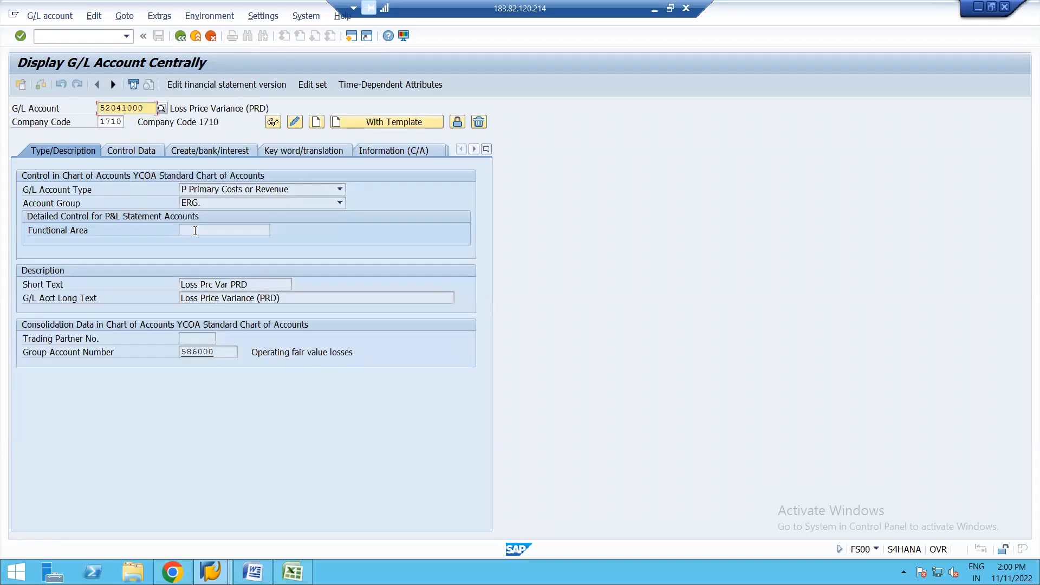
# Step: Return to the incoming invoice, simulate its posting, and copy the cost center of the Loss Price Variance line
pyautogui.hotkey('alt', 'Tab')
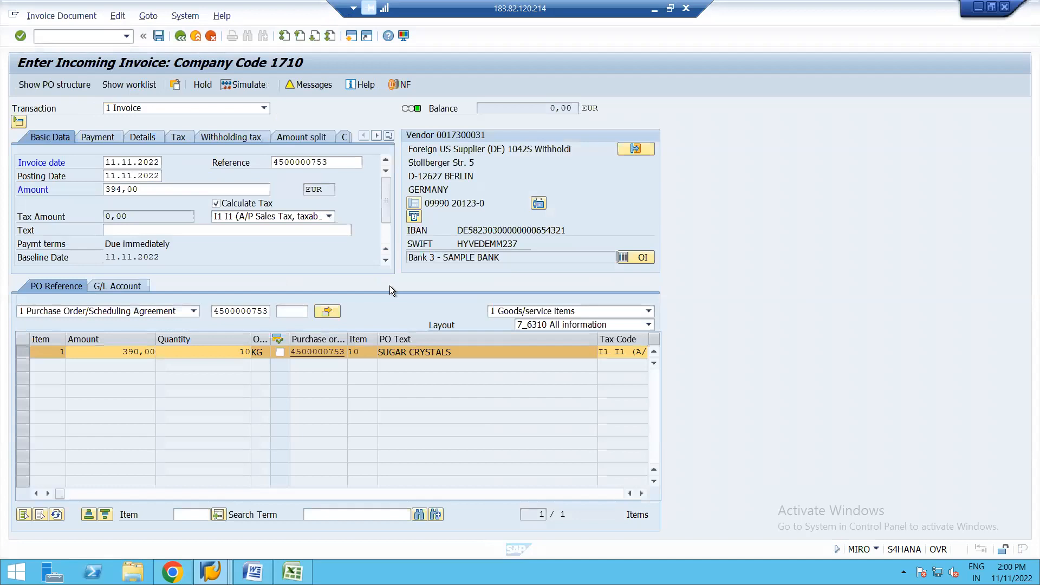
pyautogui.click(243, 85)
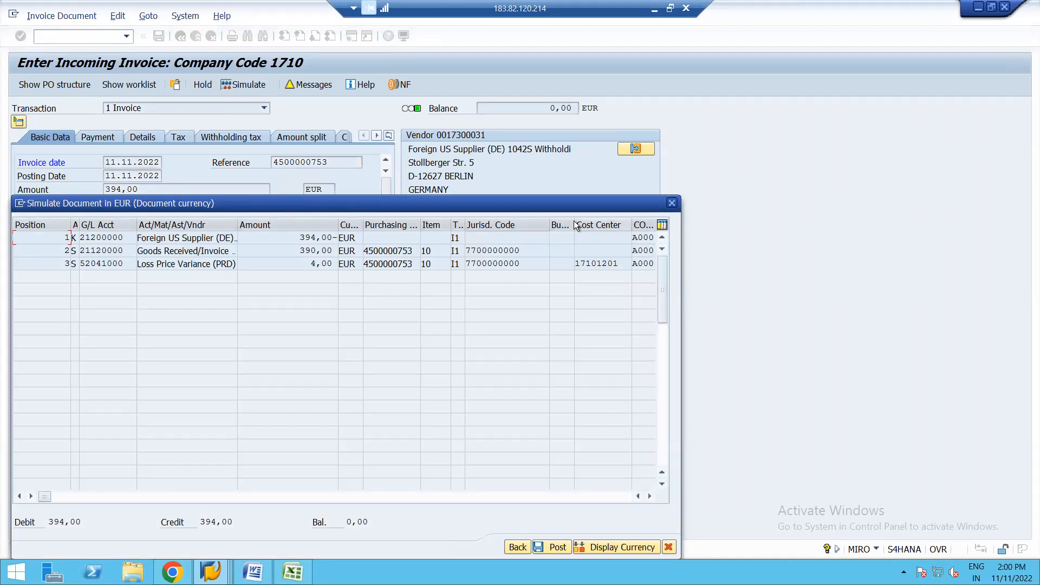
pyautogui.moveTo(571, 206); pyautogui.dragTo(590, 147)
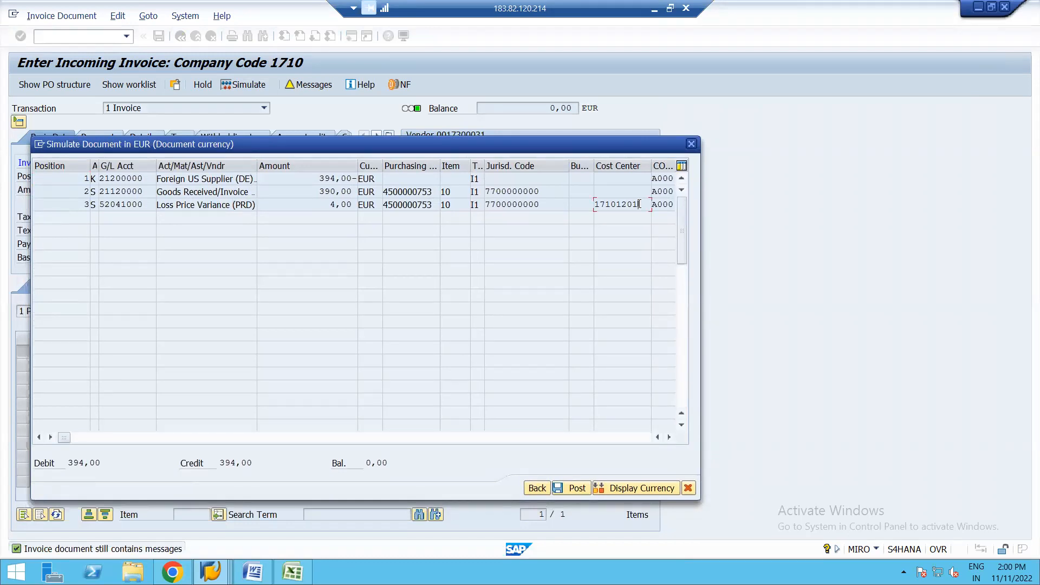
pyautogui.hotkey('shift', 'Left')
pyautogui.hotkey('shift', 'Left')
pyautogui.hotkey('shift', 'Left')
pyautogui.hotkey('shift', 'Left')
pyautogui.hotkey('shift', 'Left')
pyautogui.hotkey('shift', 'Left')
pyautogui.hotkey('shift', 'Left')
pyautogui.hotkey('shift', 'Left')
pyautogui.hotkey('ctrl', 'c')
# Step: In the other free session, start transaction KS03 and display the master data of cost center 17101201
pyautogui.click(211, 572)
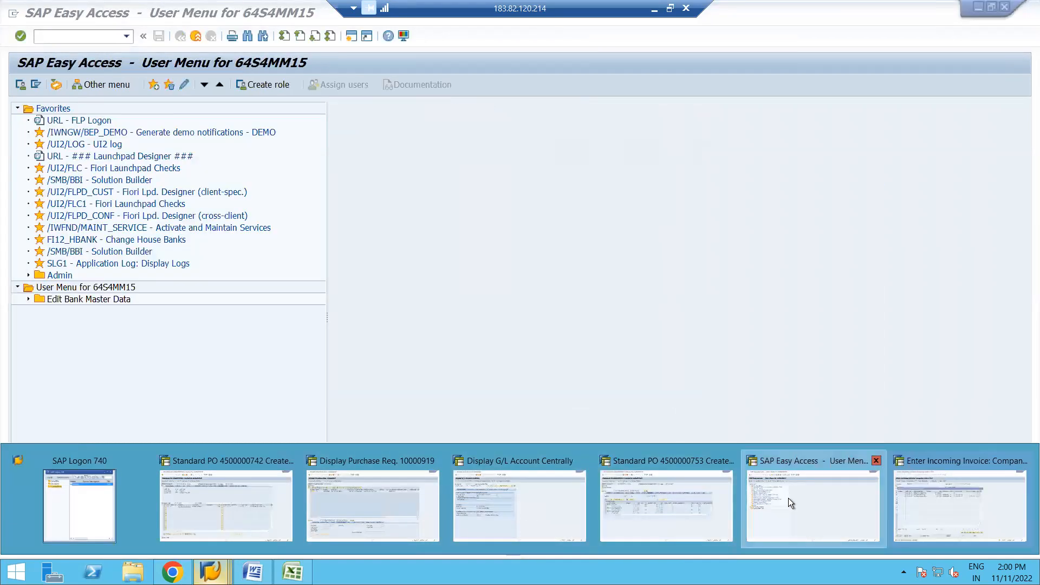
pyautogui.click(788, 498)
pyautogui.write('KS03')
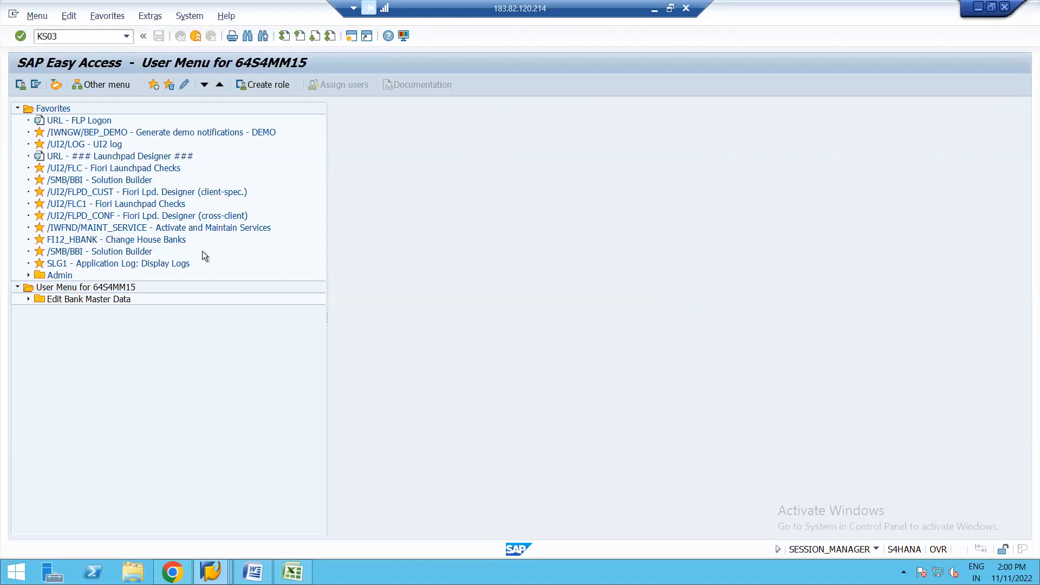
pyautogui.press('Return')
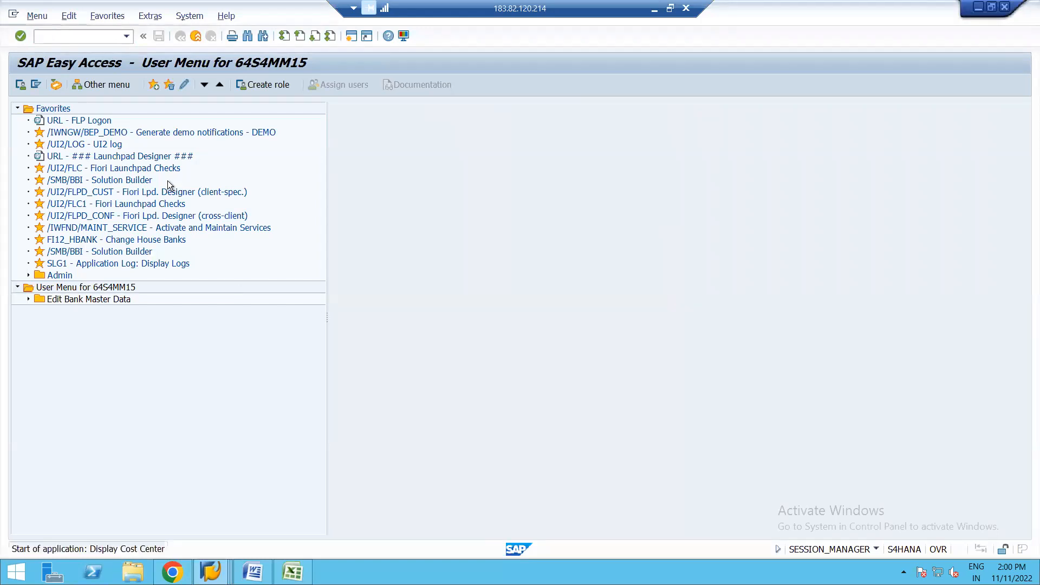
pyautogui.press('Return')
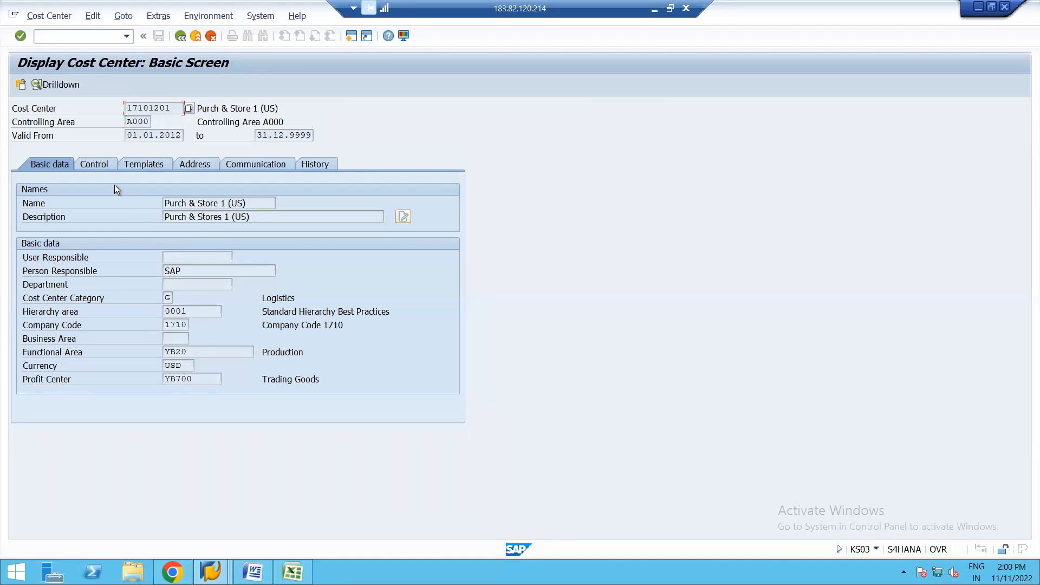
# Step: Review the cost center's control indicators, templates, address, communication and history, ending on its basic data
pyautogui.click(93, 163)
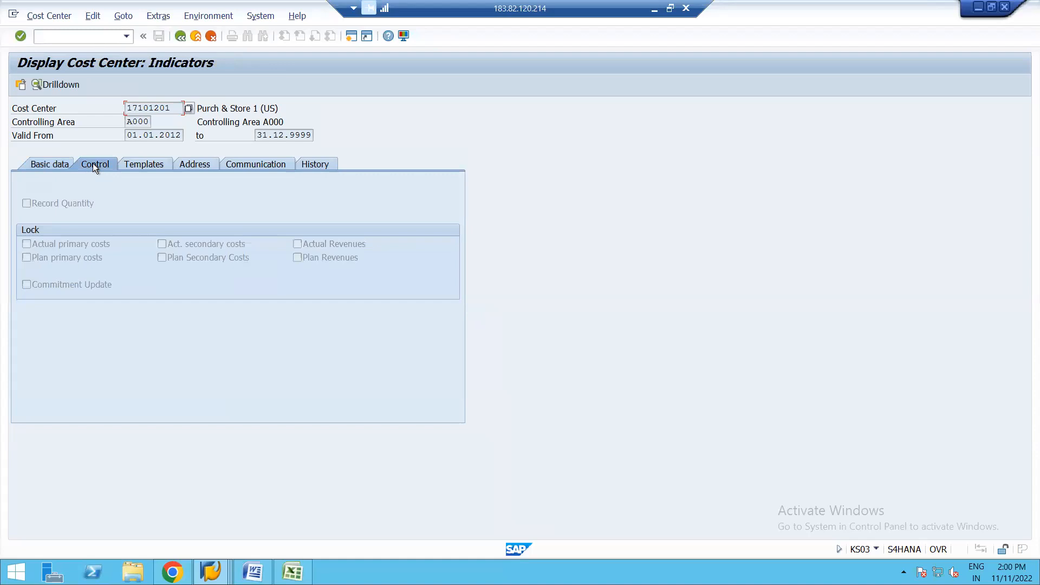
pyautogui.click(137, 164)
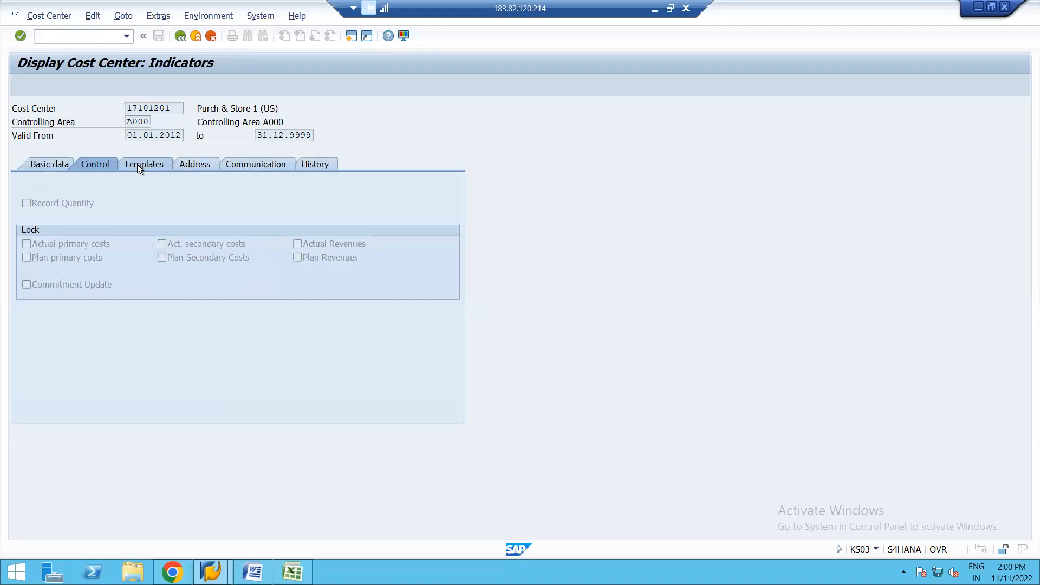
pyautogui.click(203, 165)
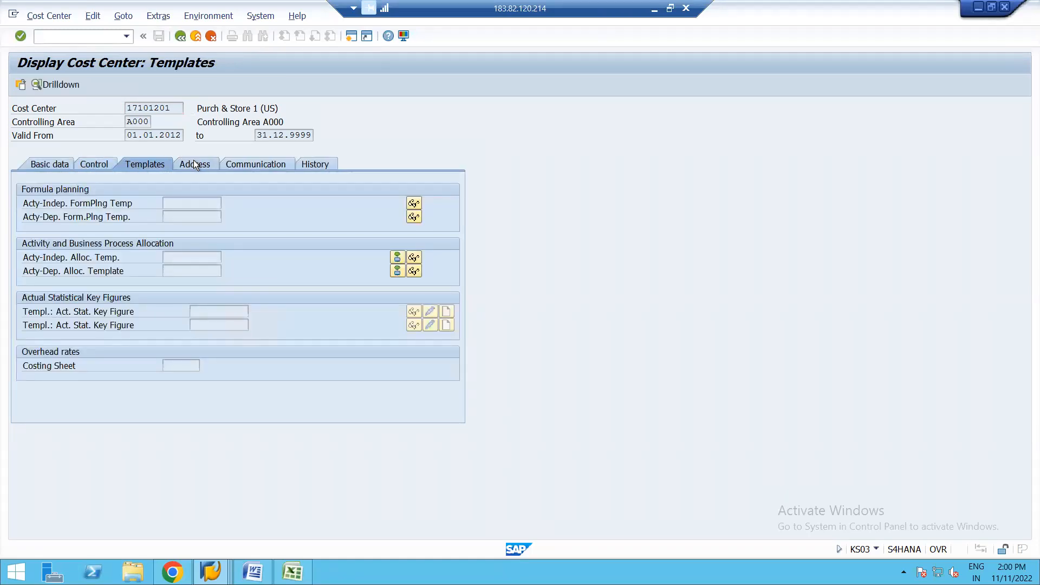
pyautogui.click(246, 164)
pyautogui.click(320, 165)
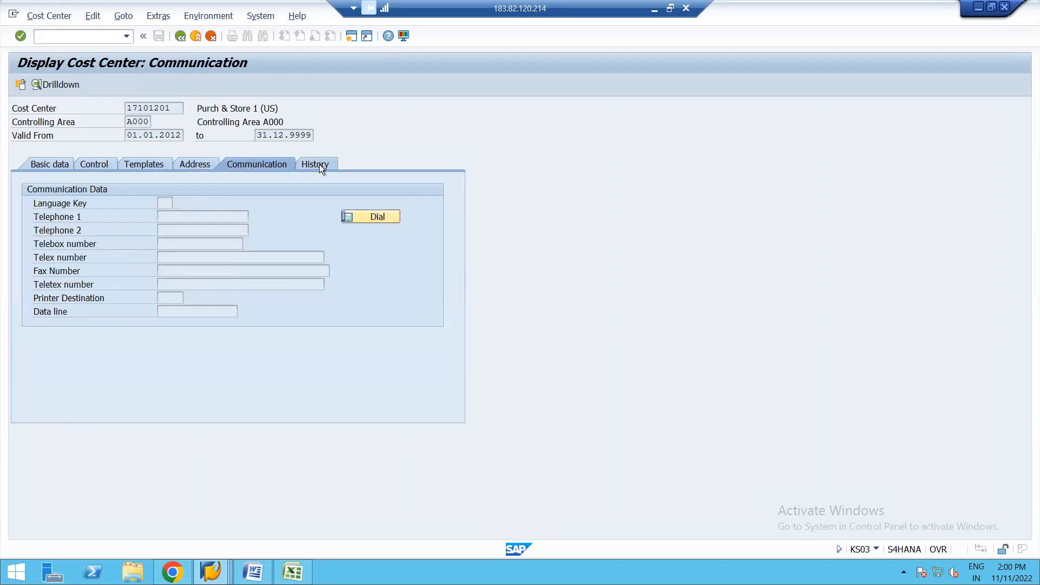
pyautogui.click(51, 164)
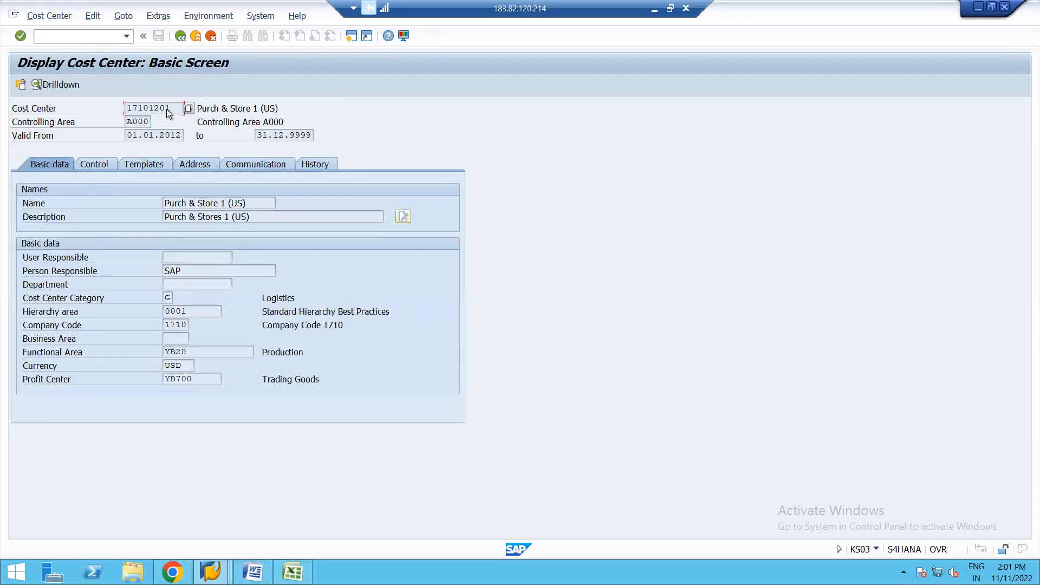
# Step: Leave the cost center display and start transaction OBYC to list the automatic posting procedures for Materials Management
pyautogui.click(181, 36)
pyautogui.click(184, 34)
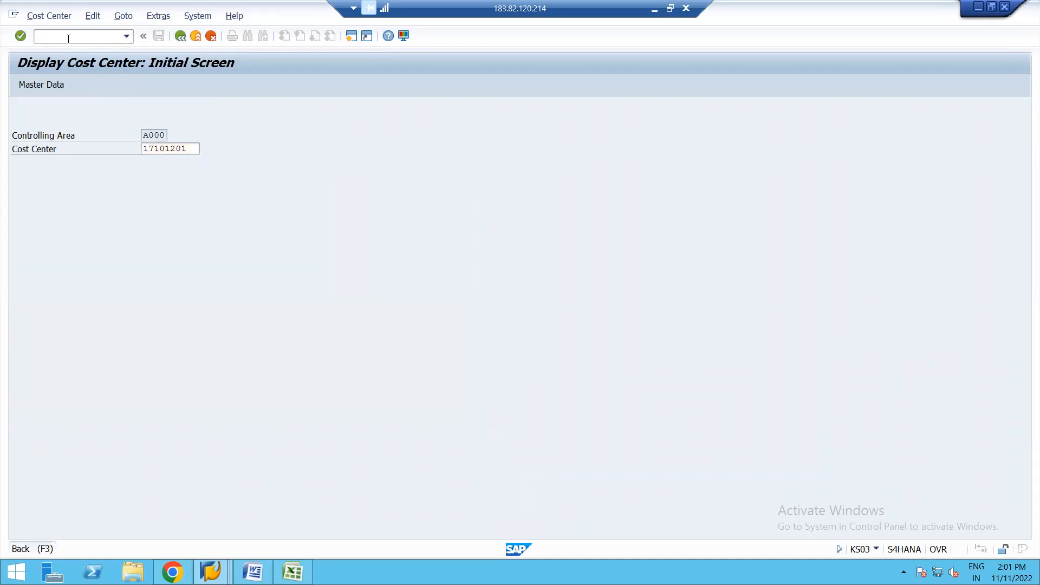
pyautogui.click(181, 37)
pyautogui.write('O')
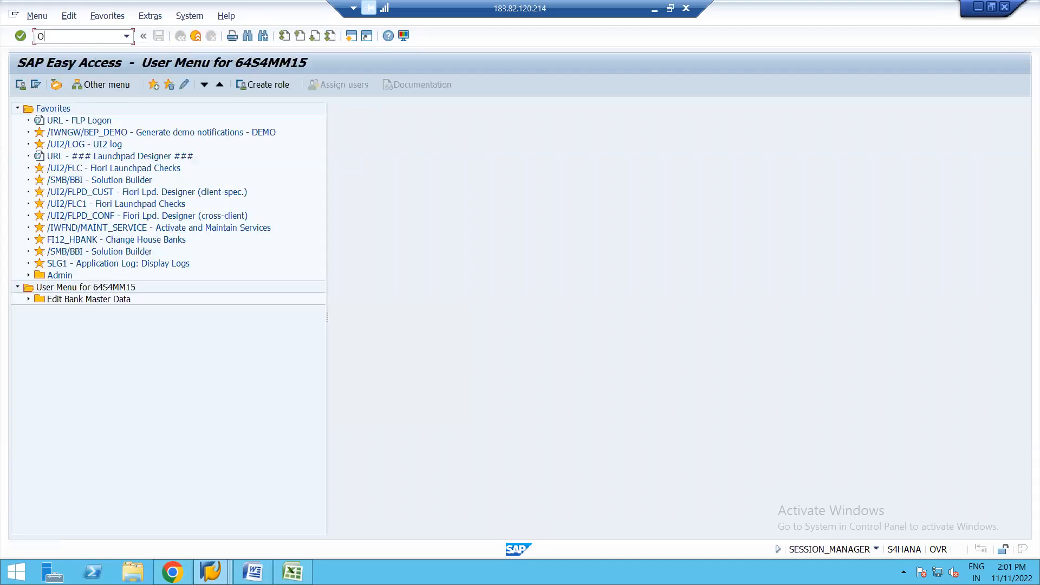
pyautogui.write('BYC')
pyautogui.press('Return')
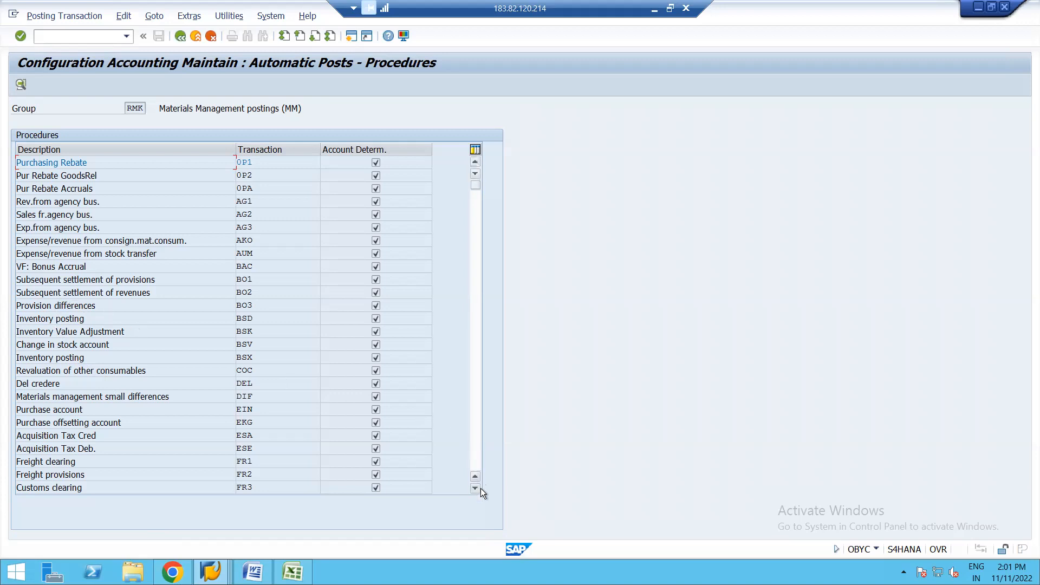
# Step: Check the account assignment of the External activity procedure (FRL) and return to the procedures list
pyautogui.moveTo(476, 487); pyautogui.dragTo(476, 487)
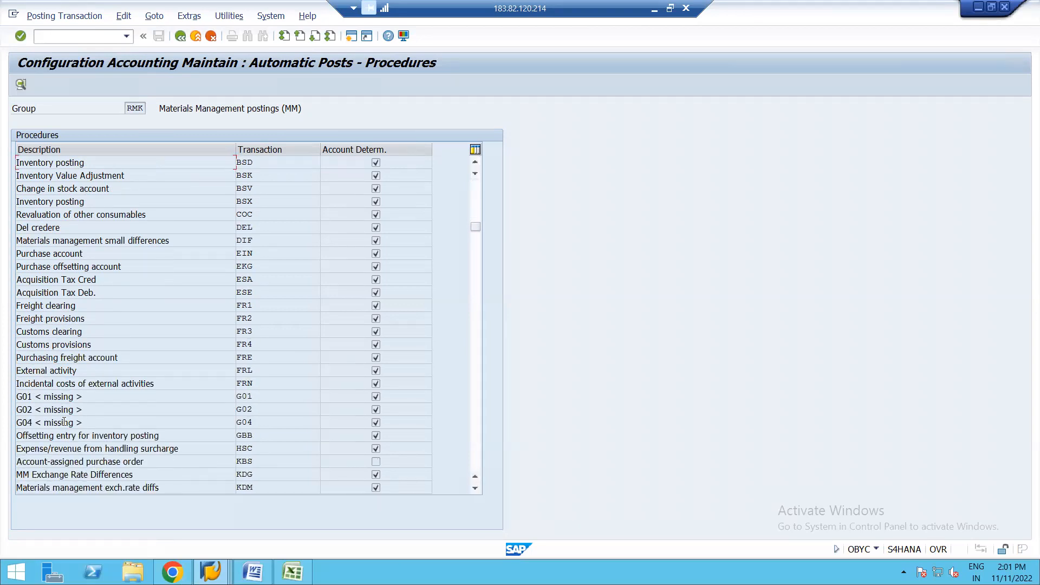
pyautogui.click(245, 371)
pyautogui.doubleClick(244, 372)
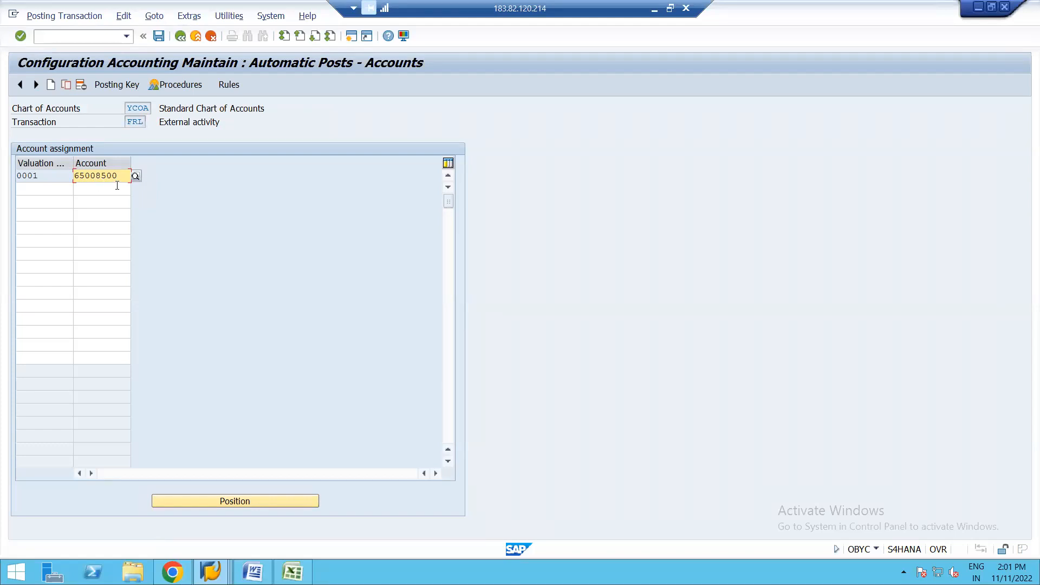
pyautogui.click(180, 37)
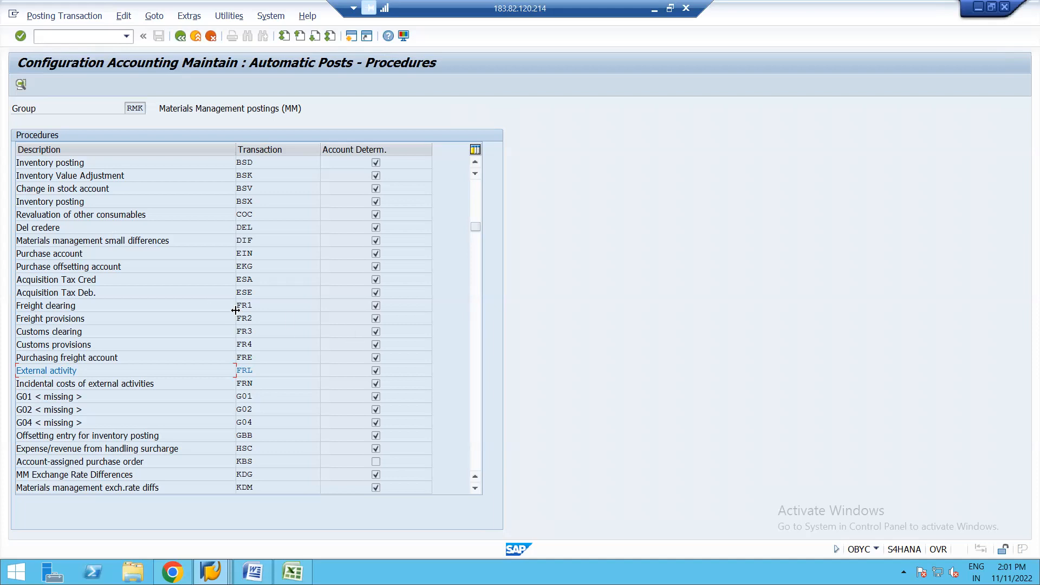
# Step: Open the account assignment of the offsetting entry for inventory posting (GBB) and compare it with the simulated invoice document
pyautogui.click(476, 489)
pyautogui.click(476, 488)
pyautogui.click(476, 489)
pyautogui.click(476, 489)
pyautogui.click(476, 488)
pyautogui.click(475, 489)
pyautogui.click(475, 489)
pyautogui.click(476, 489)
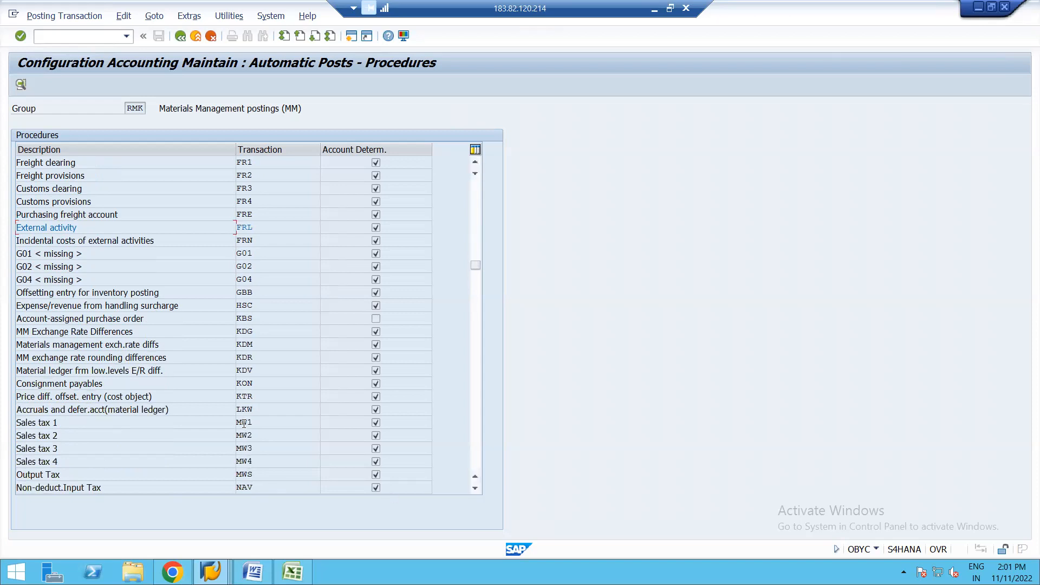
pyautogui.doubleClick(247, 293)
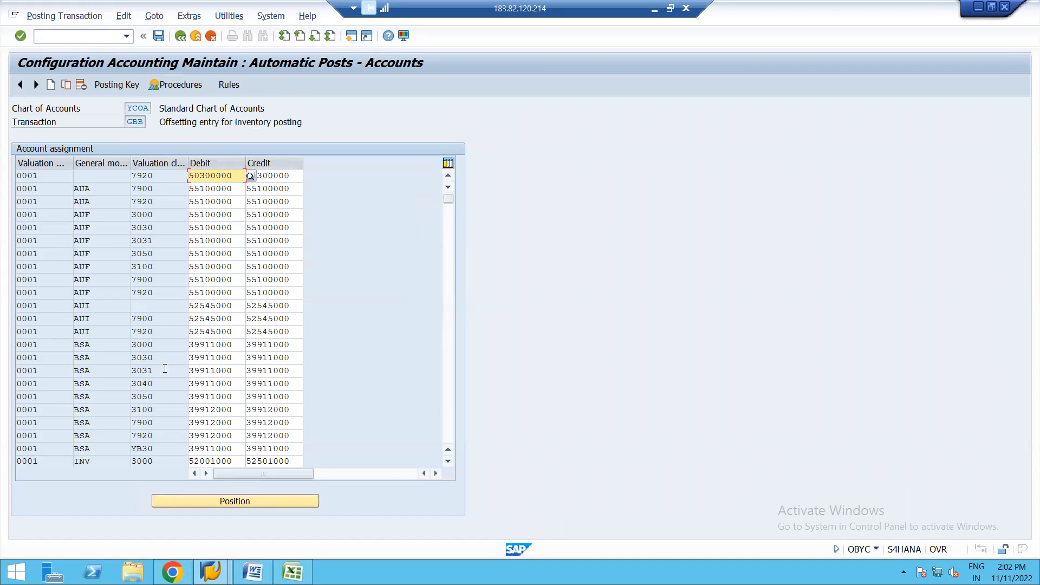
pyautogui.click(264, 435)
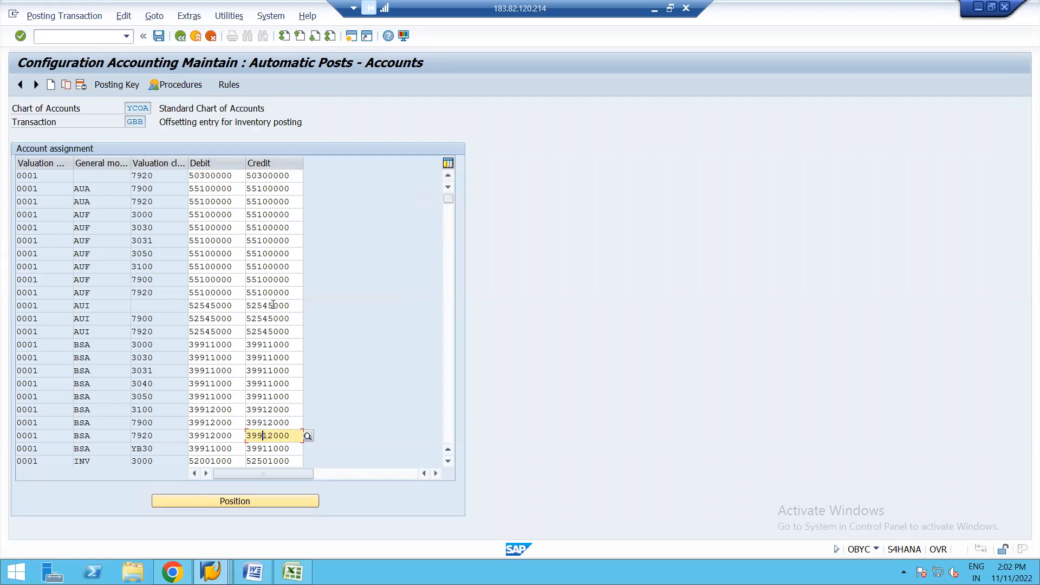
pyautogui.hotkey('alt', 'Tab')
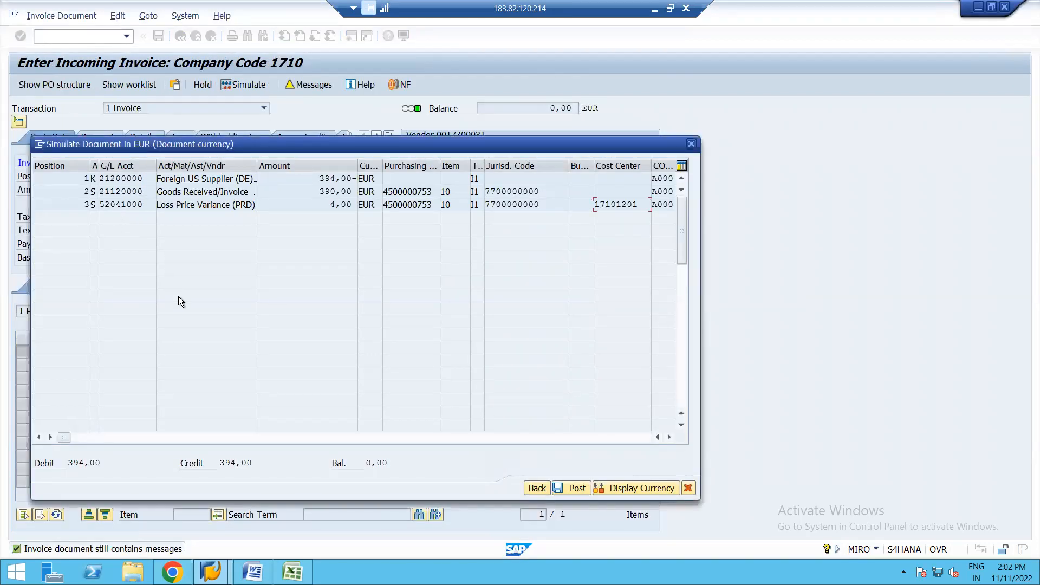
pyautogui.hotkey('alt', 'Tab')
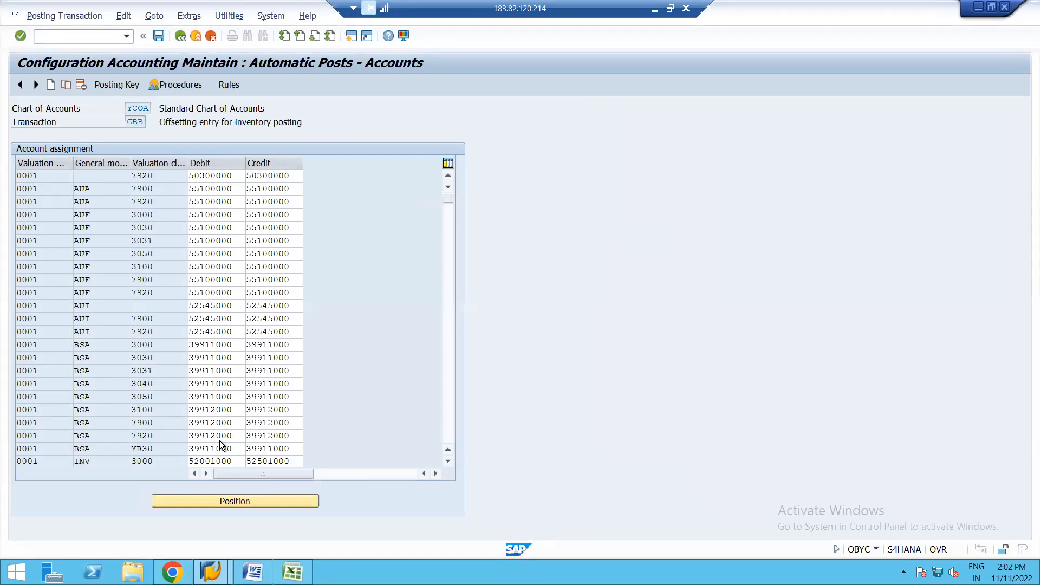
# Step: Review the GBB accounts for all general modifications and valuation classes through the last entry, and return to the procedures list
pyautogui.click(449, 461)
pyautogui.click(449, 461)
pyautogui.click(206, 502)
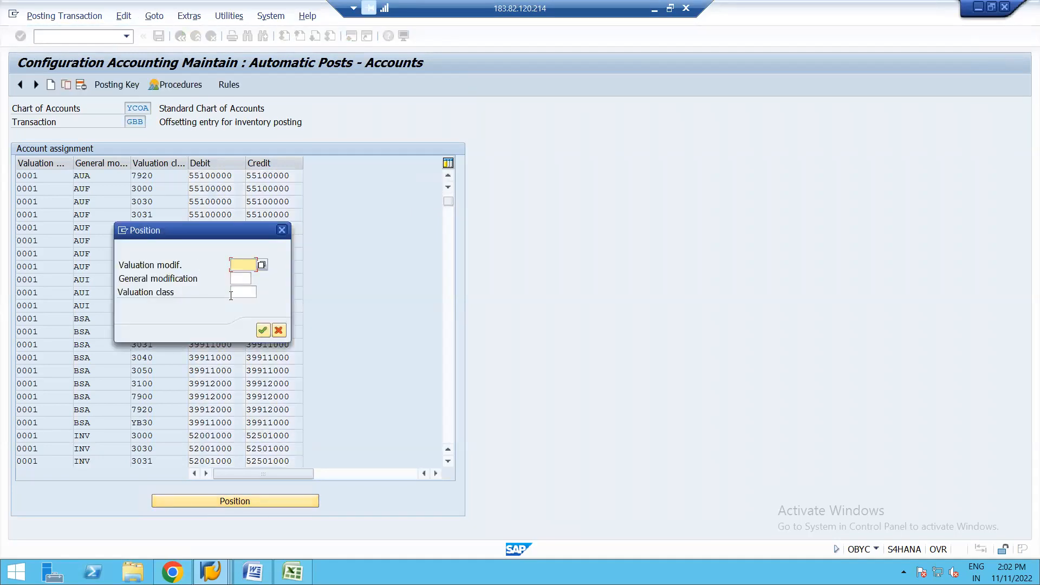
pyautogui.click(282, 232)
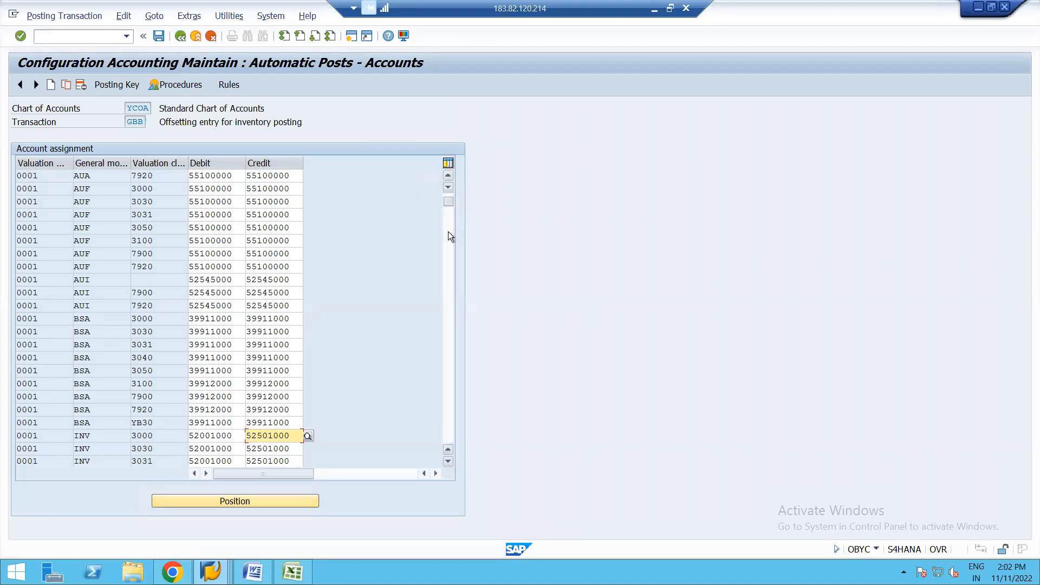
pyautogui.scroll(1, 450, 264)
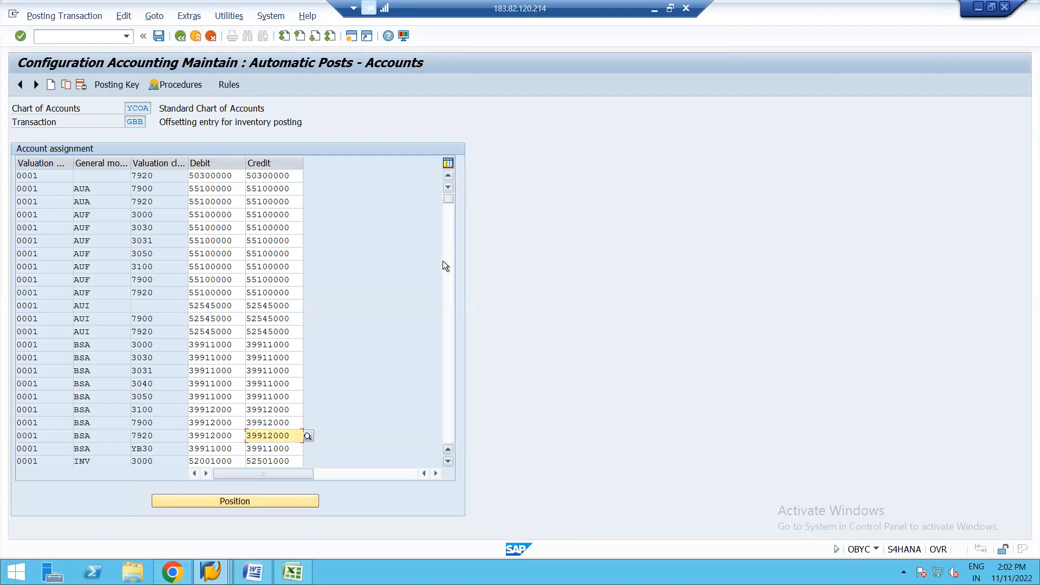
pyautogui.scroll(-10, 450, 242)
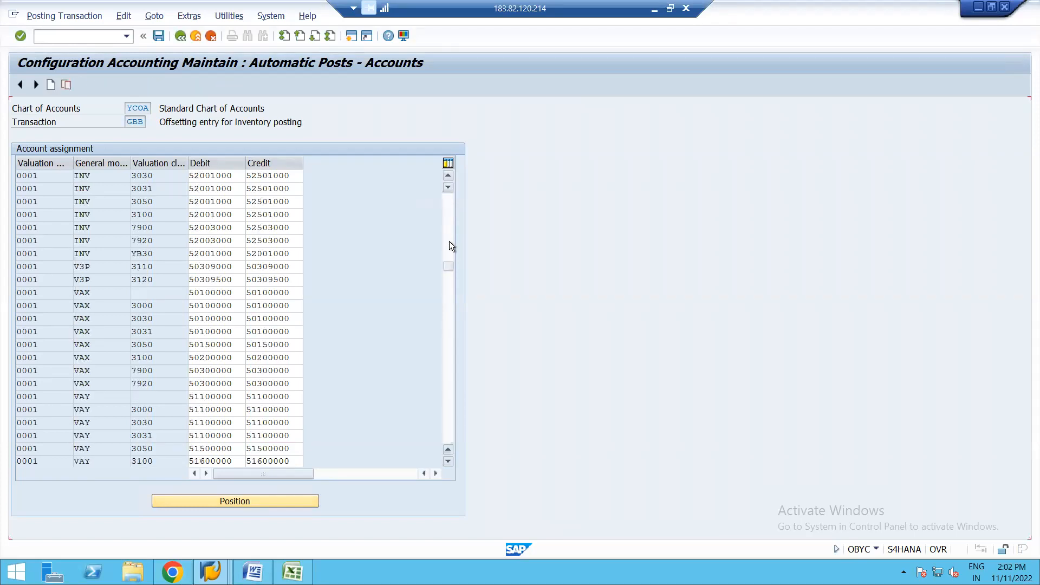
pyautogui.click(448, 332)
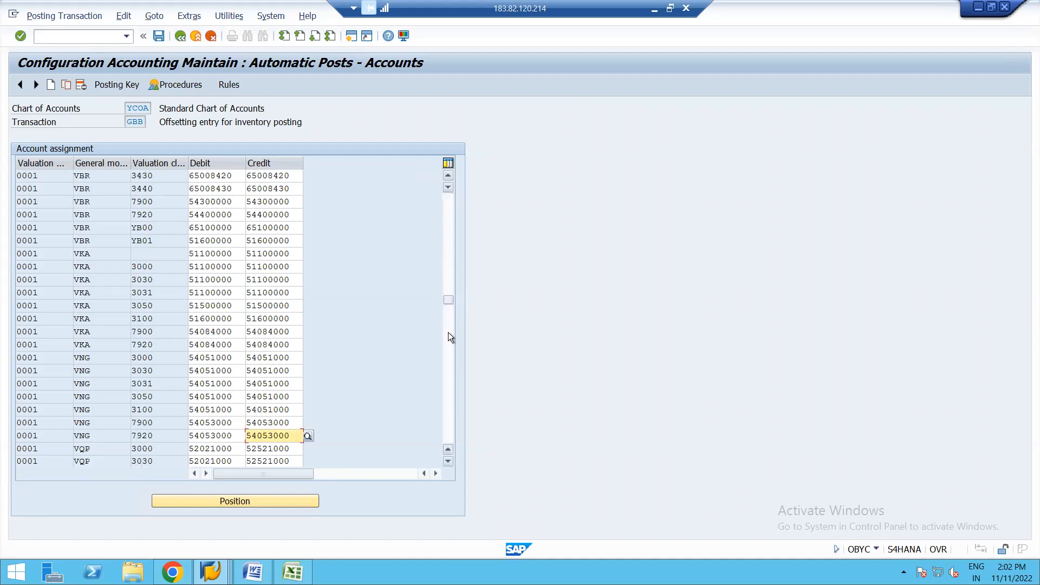
pyautogui.click(448, 329)
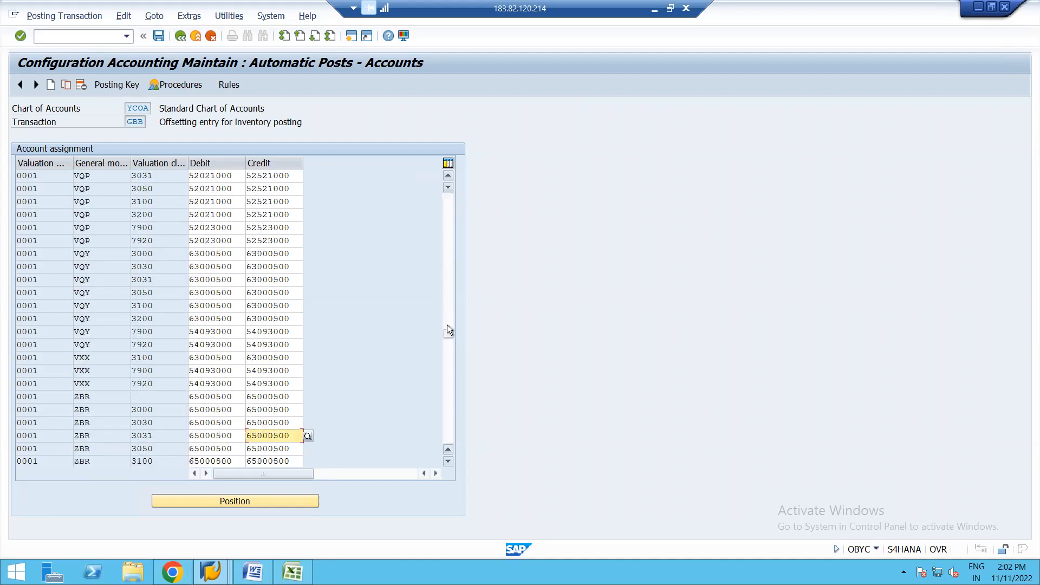
pyautogui.click(448, 352)
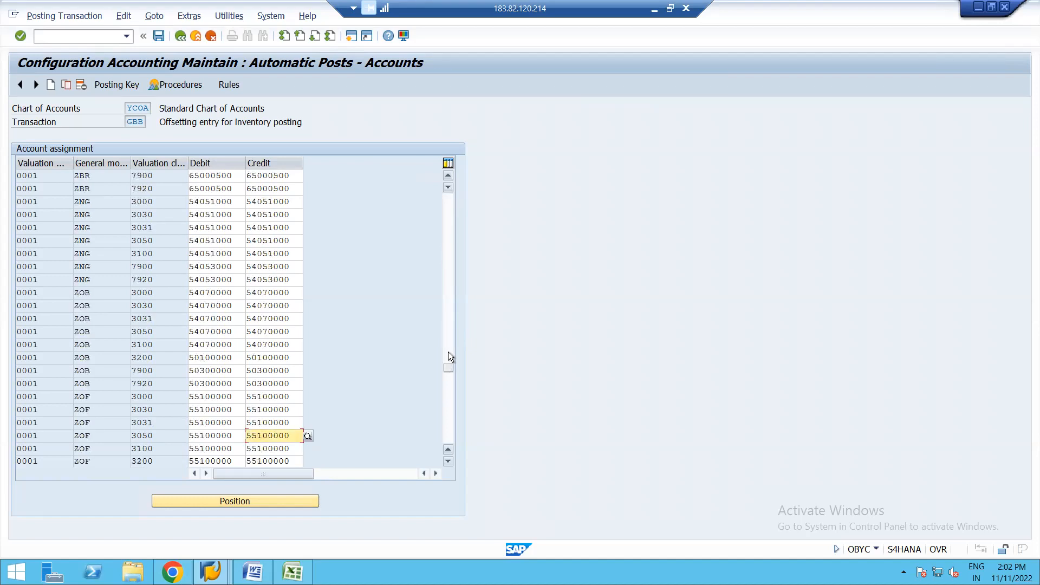
pyautogui.click(447, 379)
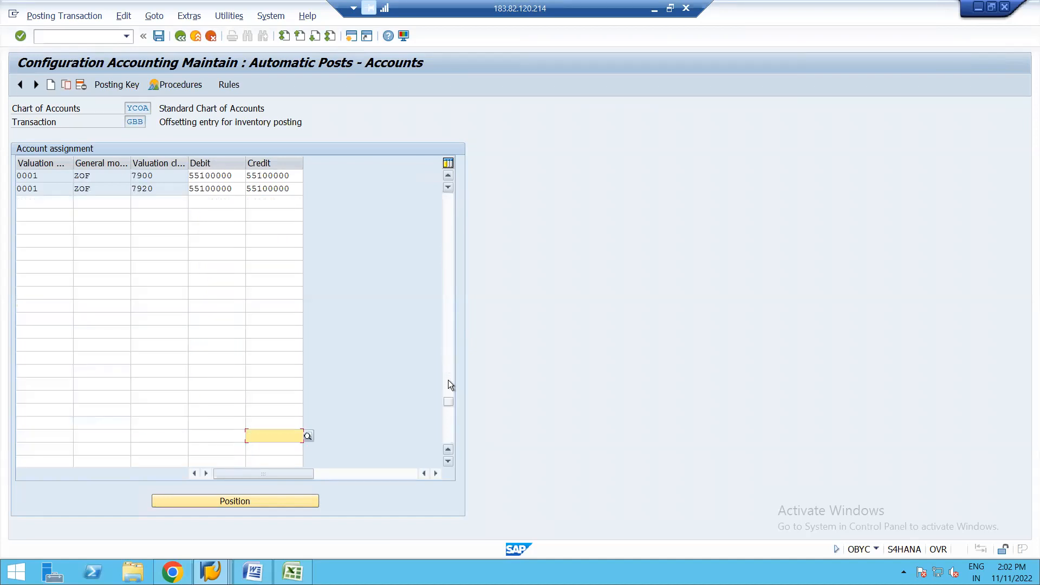
pyautogui.click(447, 204)
pyautogui.click(180, 37)
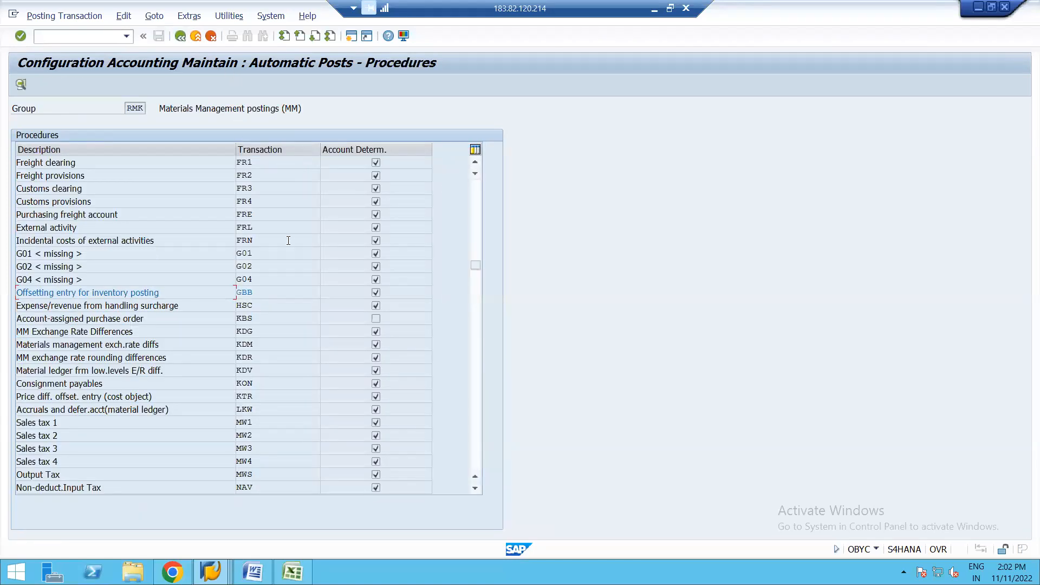
# Step: Return to the incoming invoice session, close the simulation and post the invoice
pyautogui.hotkey('alt', 'Tab')
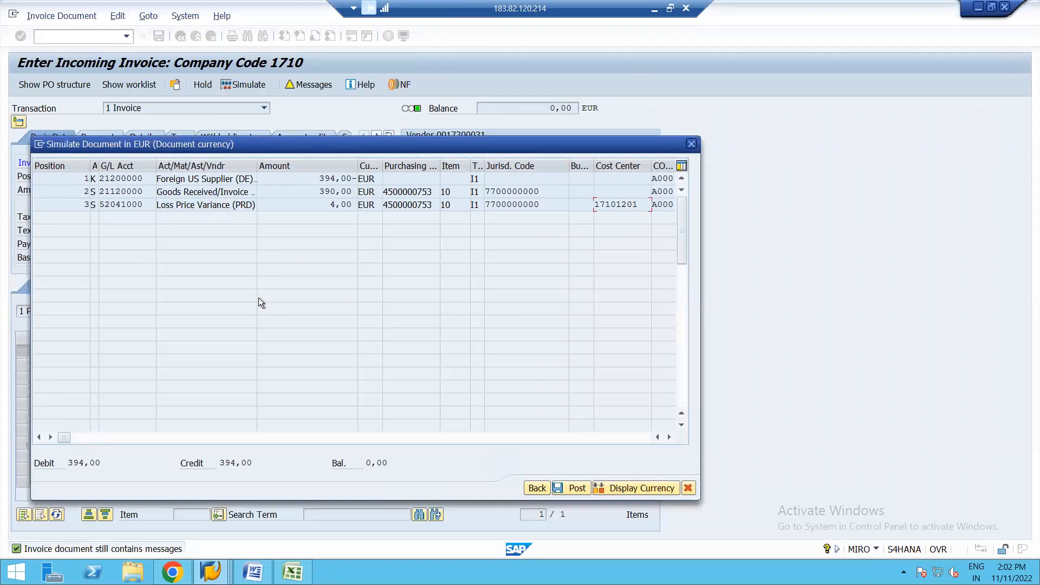
pyautogui.click(691, 144)
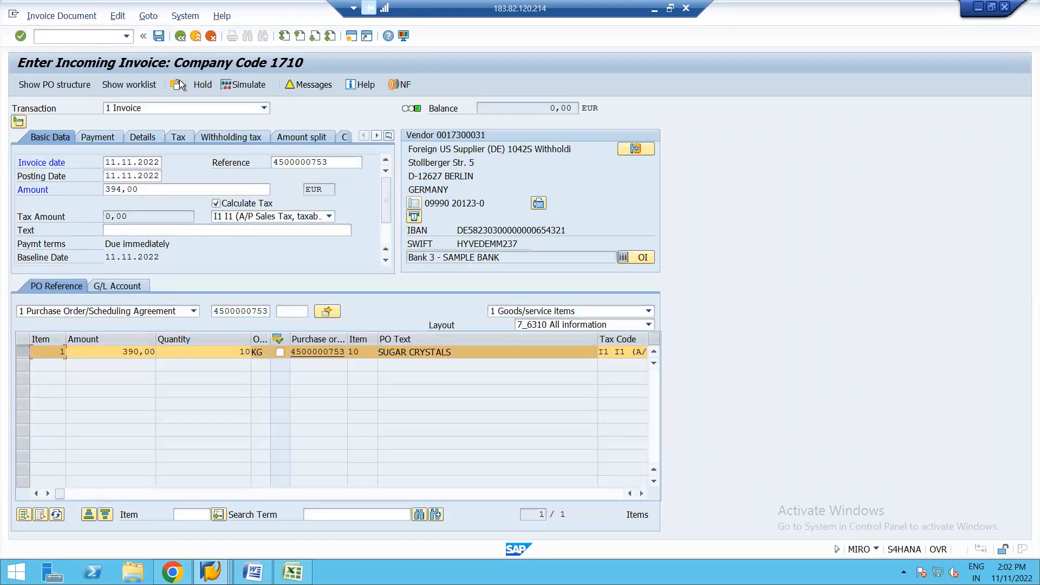
pyautogui.click(159, 36)
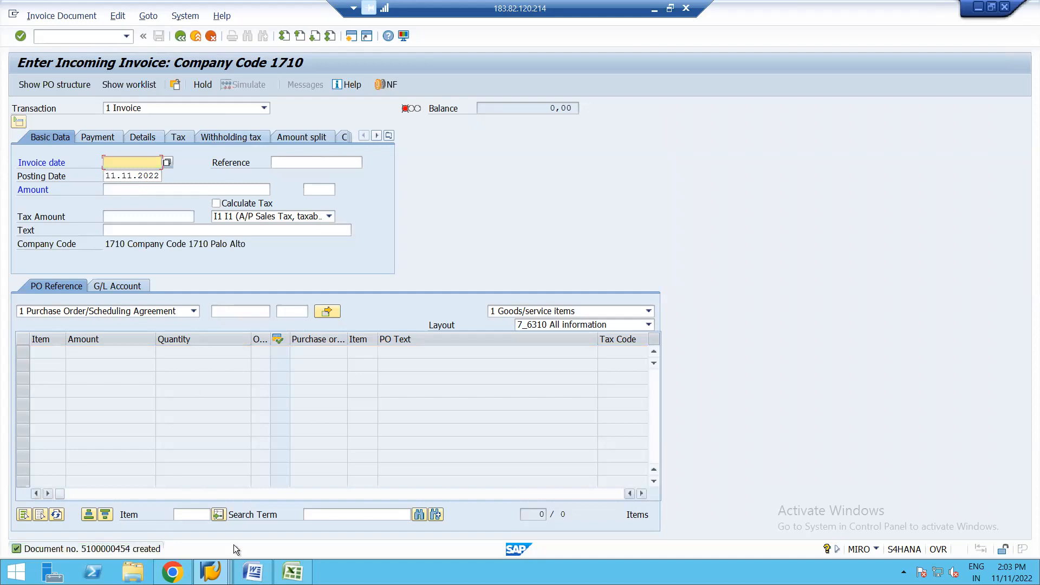
# Step: Switch to the session with the sugar crystals purchase order and check the goods and invoice receipts in its item's purchase order history
pyautogui.click(211, 572)
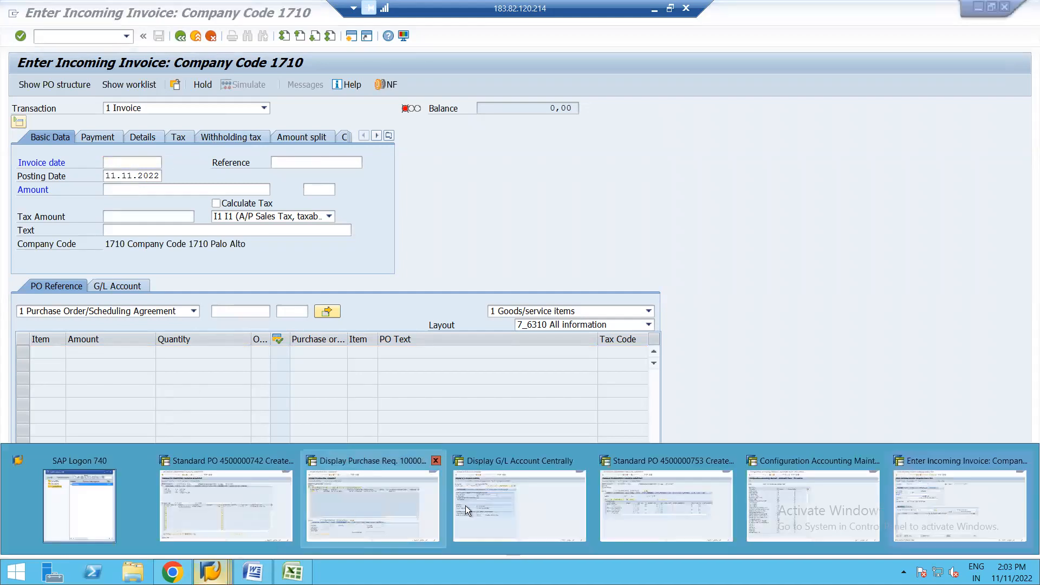
pyautogui.click(636, 505)
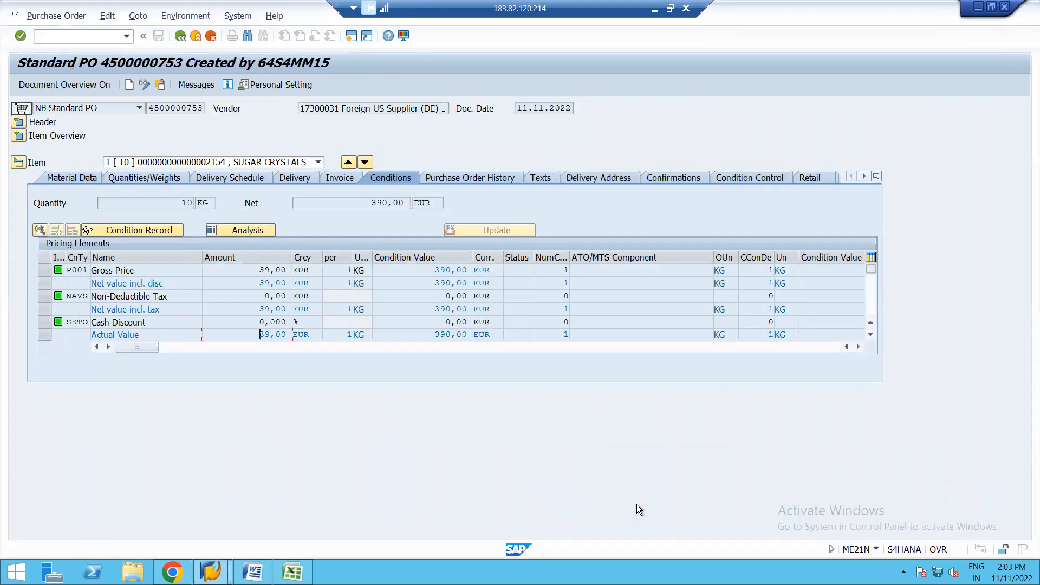
pyautogui.click(159, 84)
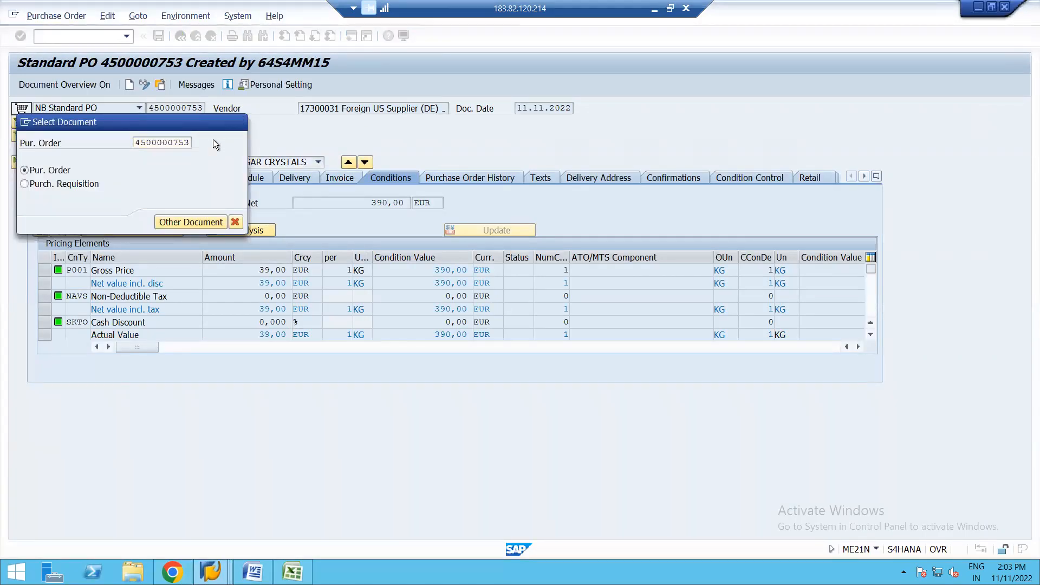
pyautogui.click(235, 223)
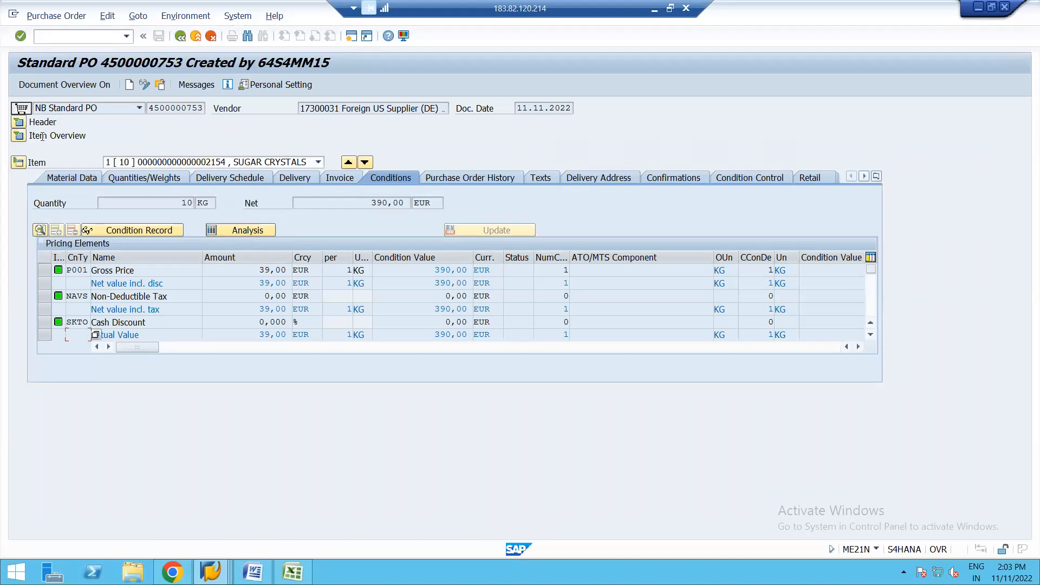
pyautogui.click(460, 178)
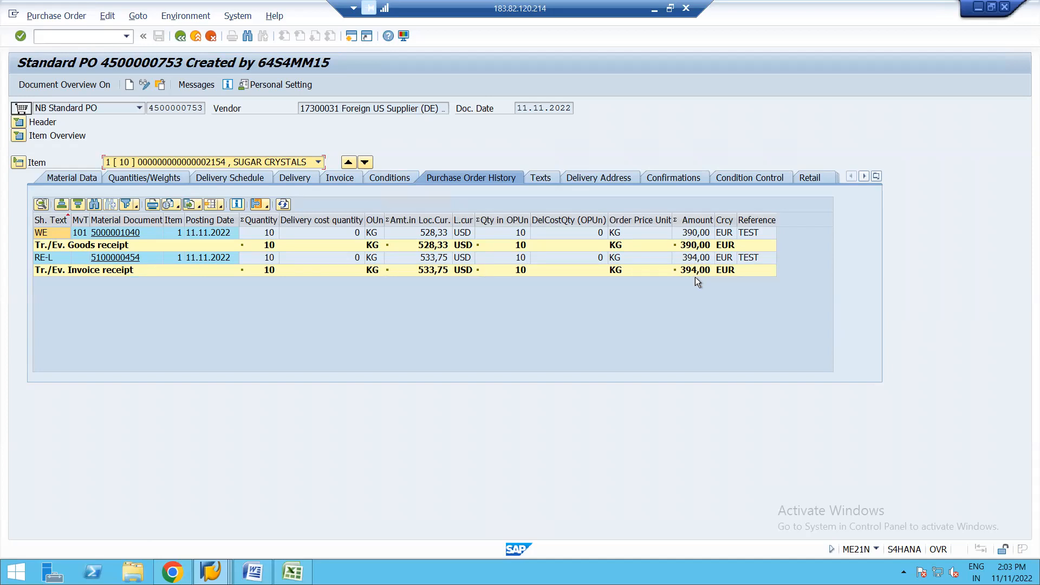
pyautogui.click(677, 303)
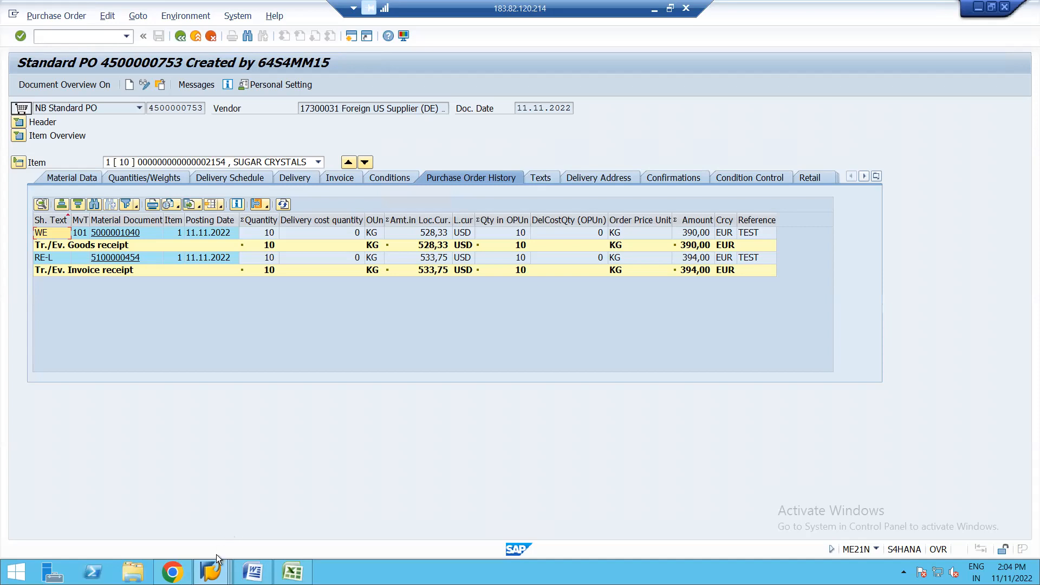
# Step: Switch to the G/L account display session, leave it, and open the SAP Reference IMG through transaction SPRO
pyautogui.click(211, 570)
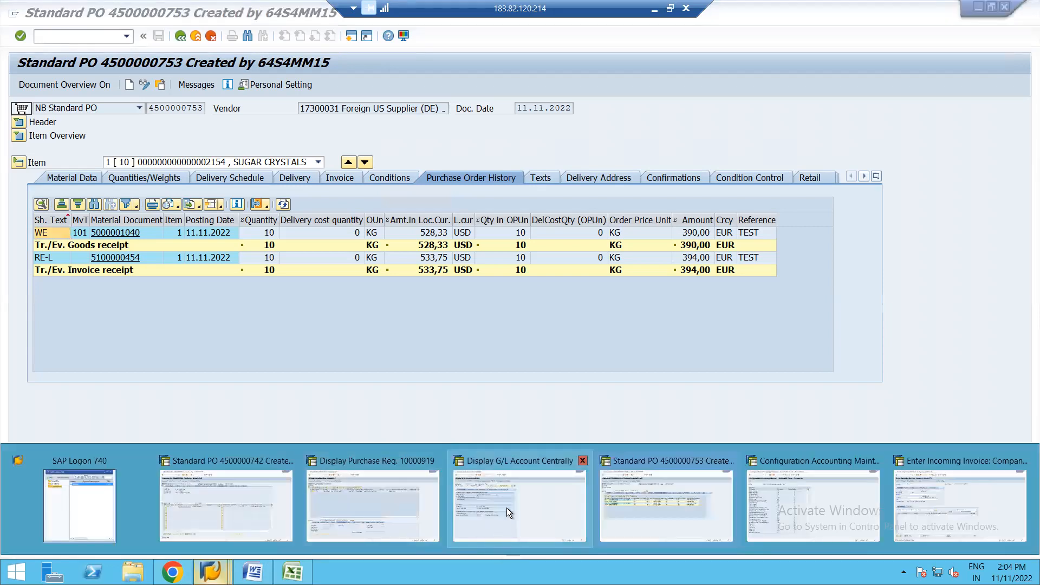
pyautogui.click(499, 505)
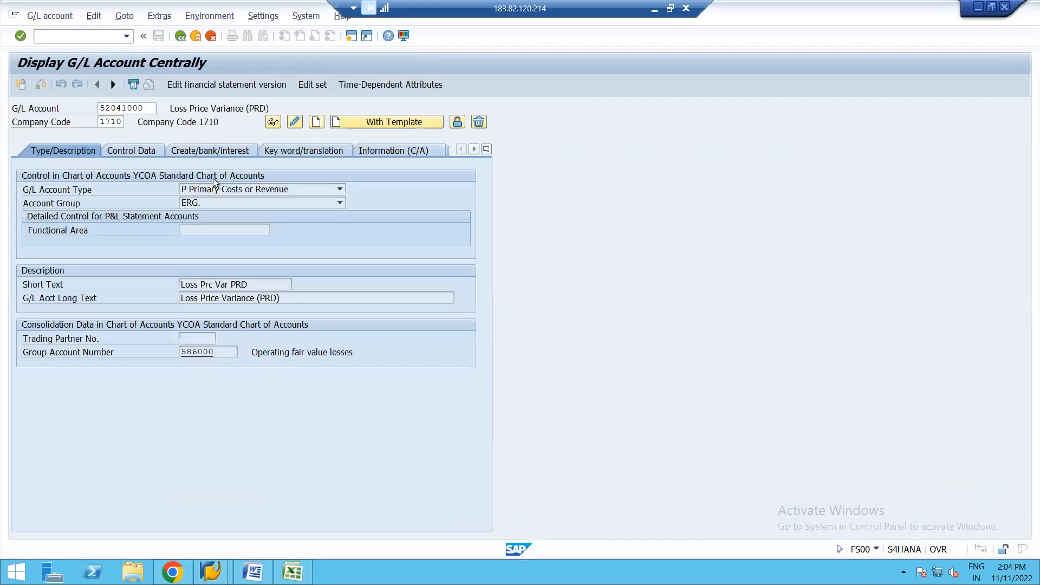
pyautogui.click(180, 37)
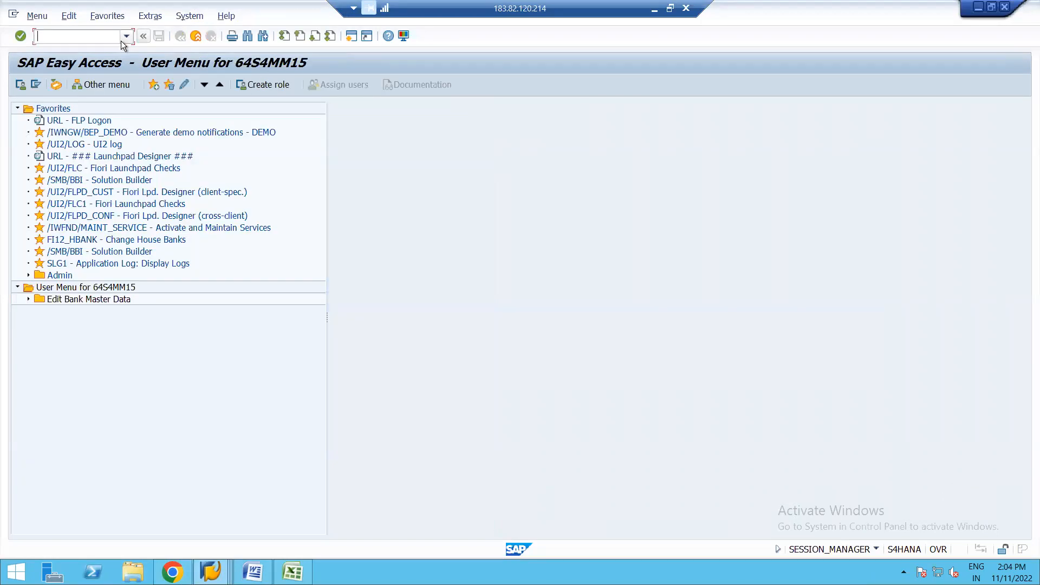
pyautogui.write('SPRO')
pyautogui.press('Return')
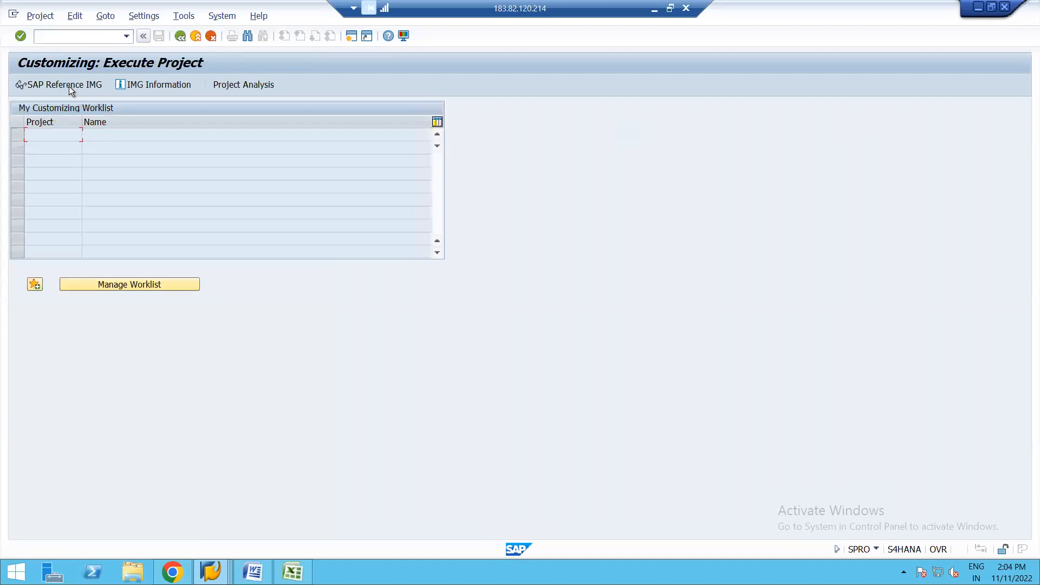
pyautogui.click(64, 81)
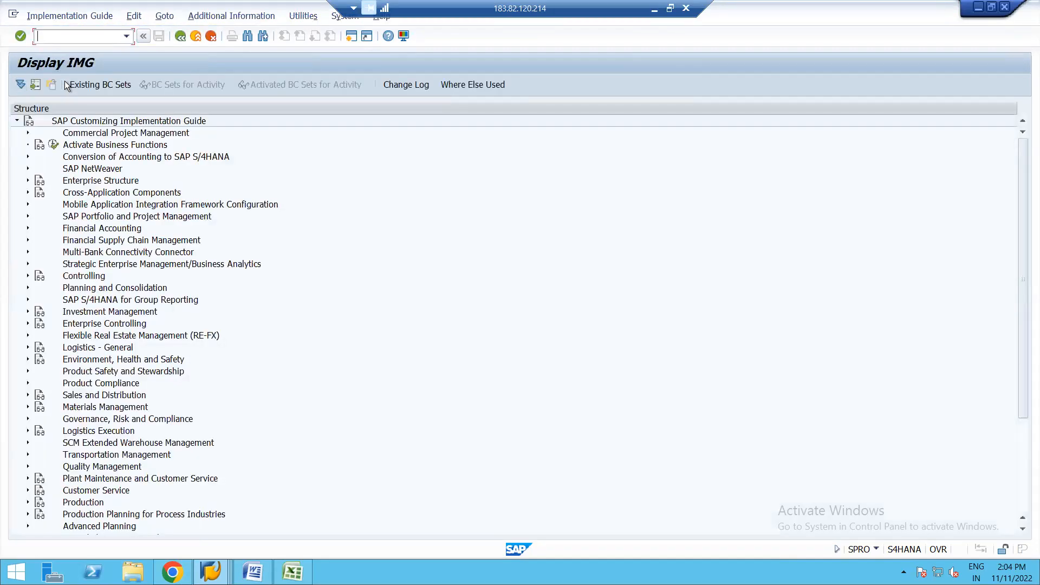
# Step: Review the company codes in Activate Item Amount Check, under Materials Management, Logistics Invoice Verification, Invoice Block, and return to the IMG
pyautogui.click(28, 407)
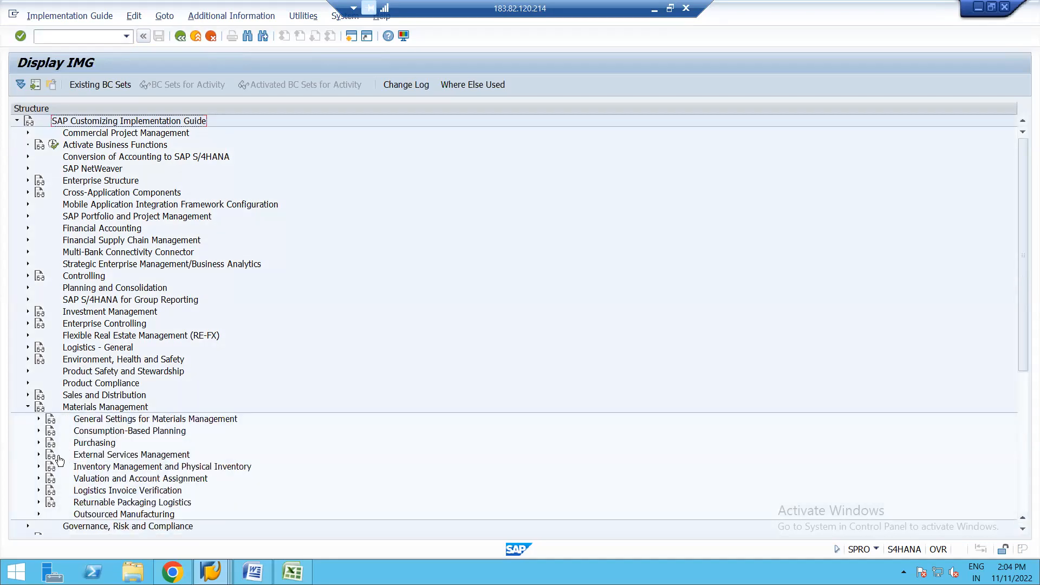
pyautogui.click(39, 490)
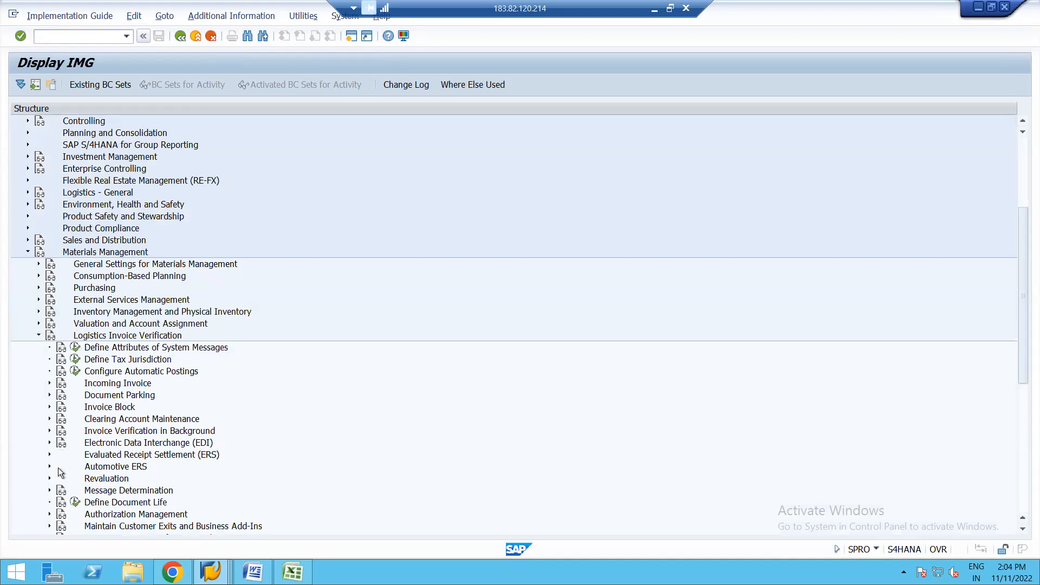
pyautogui.click(50, 407)
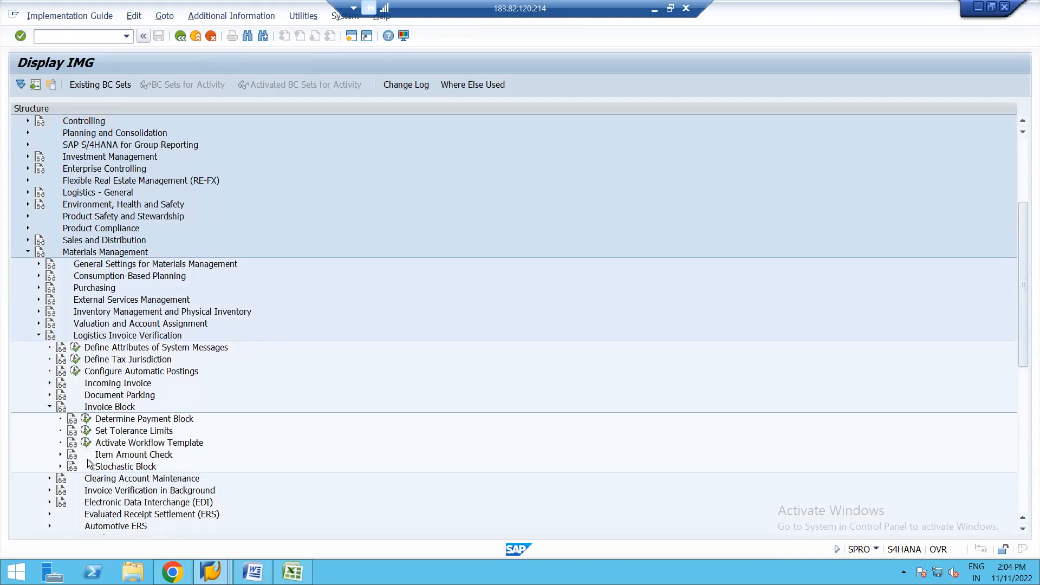
pyautogui.click(60, 454)
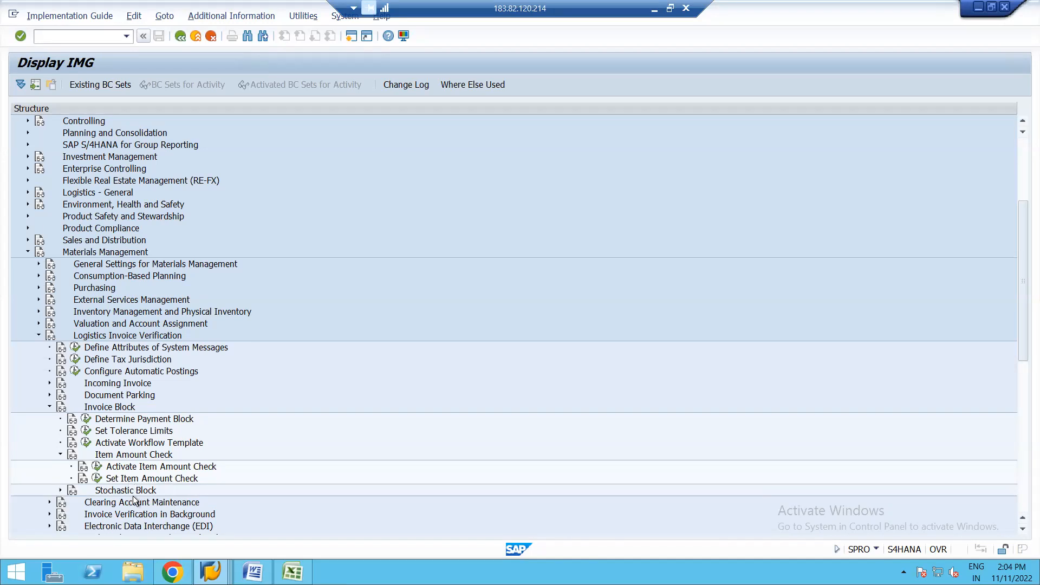
pyautogui.click(97, 467)
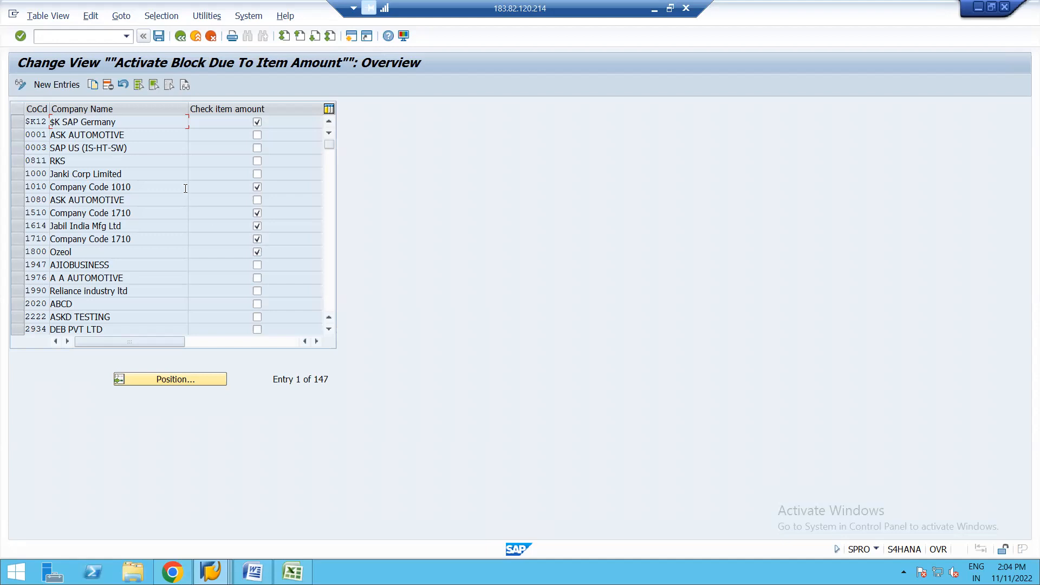
pyautogui.click(180, 37)
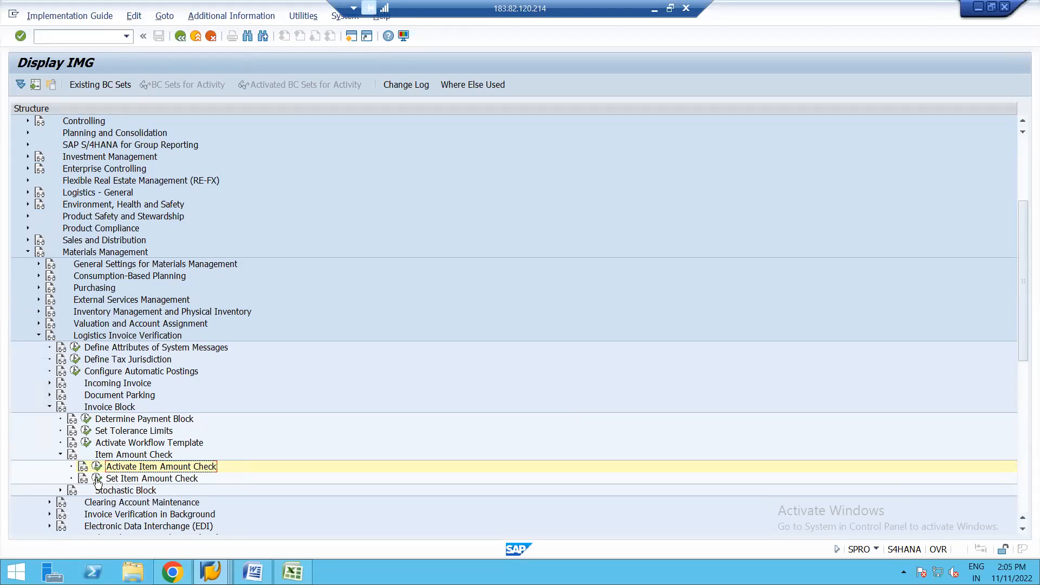
# Step: Review the Set Item Amount Check entries, marking the goods receipt entry of company code 1710, return to the IMG and collapse Invoice Block
pyautogui.click(97, 479)
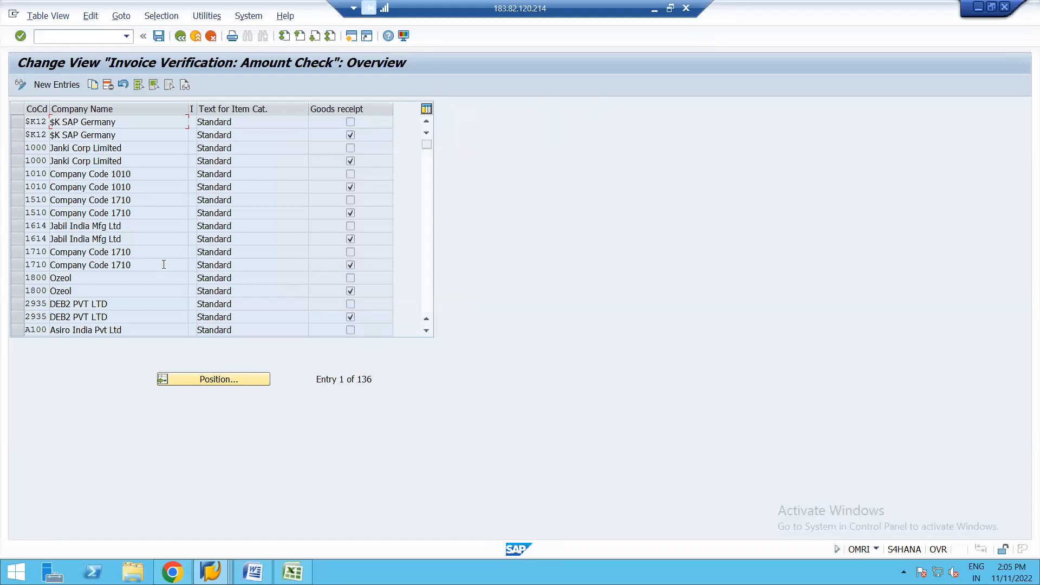
pyautogui.click(20, 85)
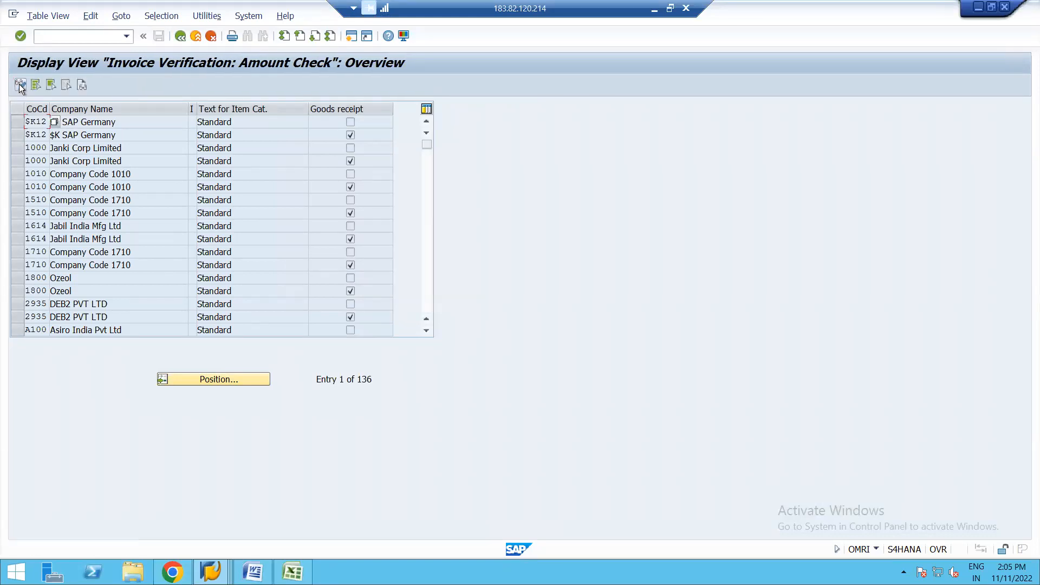
pyautogui.click(20, 85)
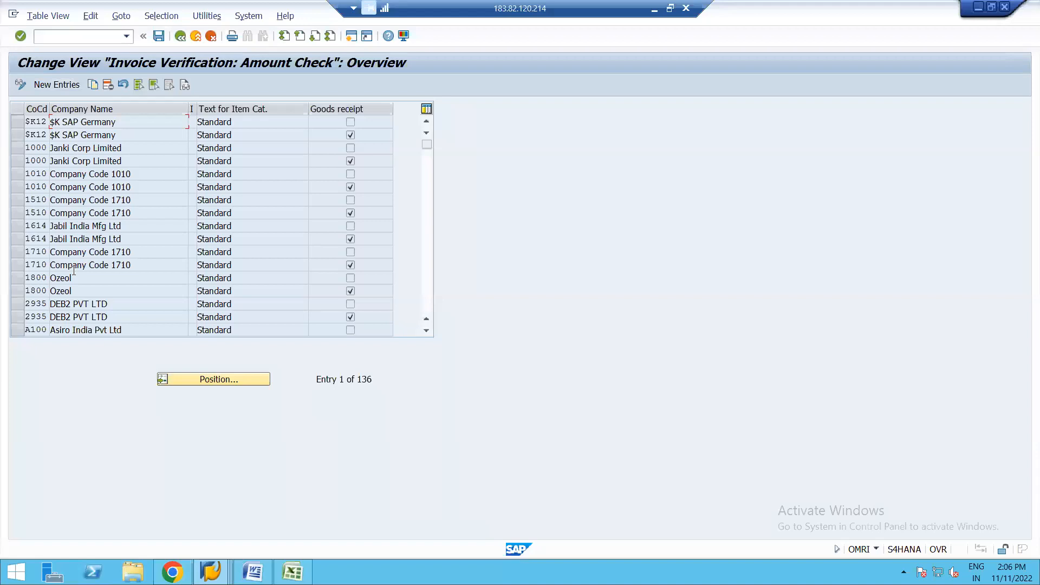
pyautogui.press('F3')
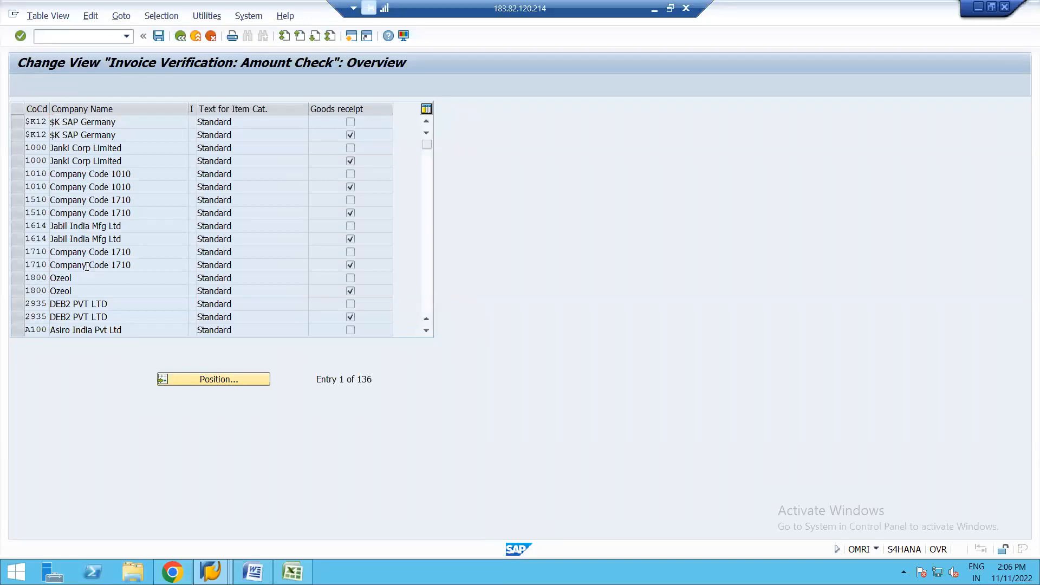
pyautogui.click(15, 265)
pyautogui.click(133, 264)
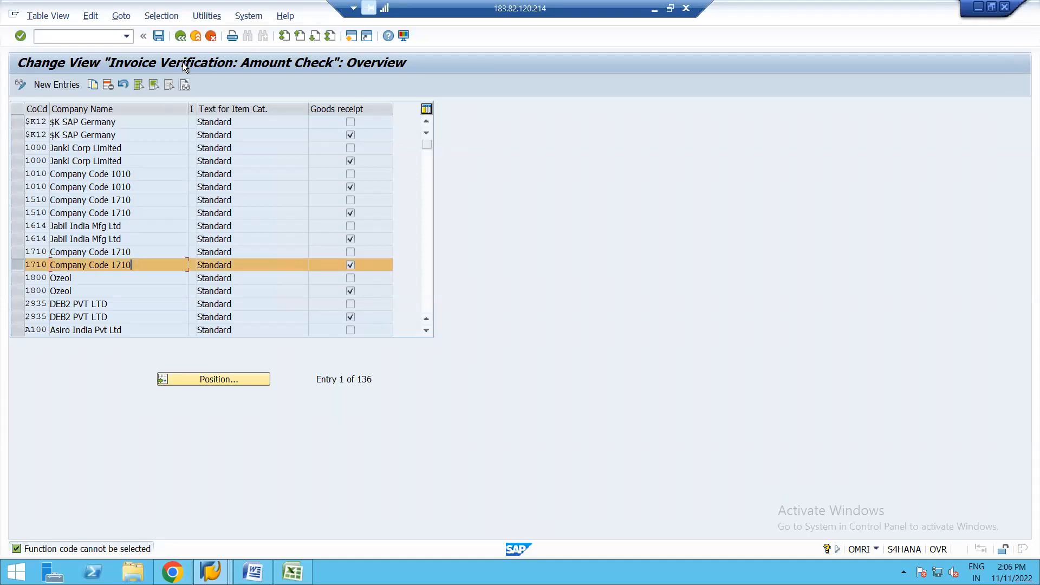
pyautogui.click(181, 35)
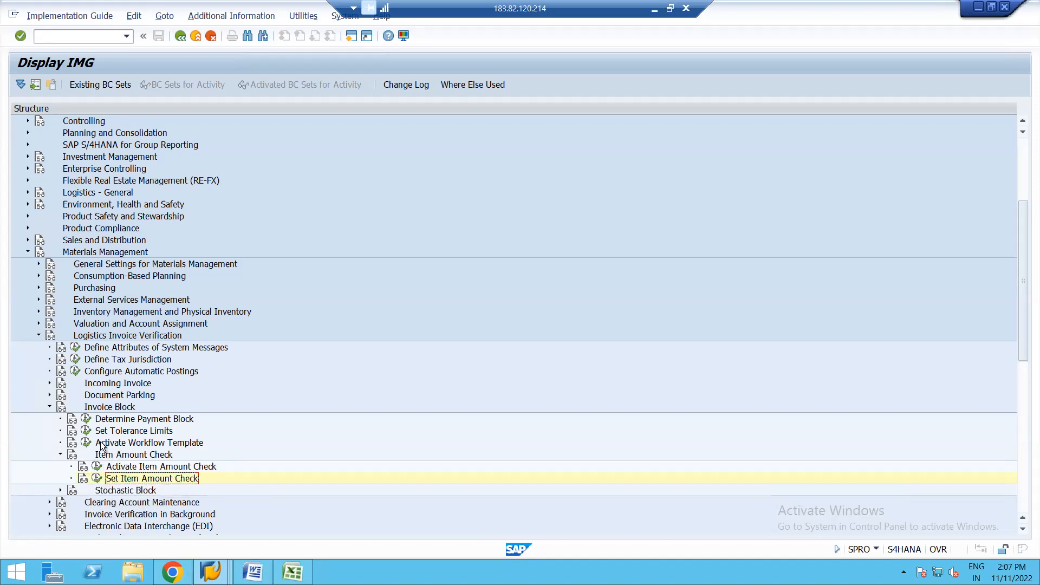
pyautogui.click(49, 407)
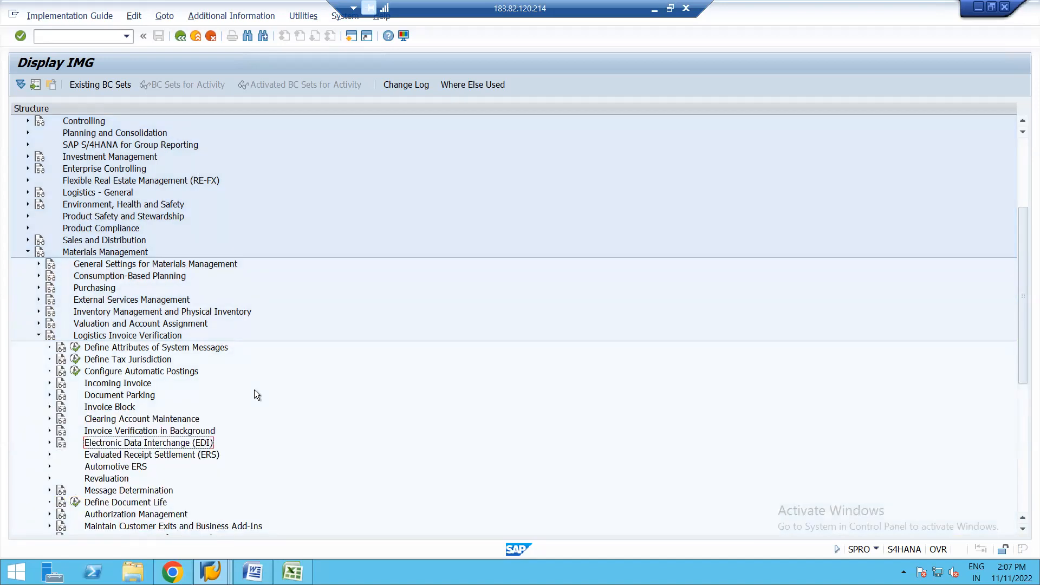
# Step: Switch to the Word session notes and the syllabus PDF in Chrome, and review the modules from Invoice Verification to Split Valuation
pyautogui.click(253, 572)
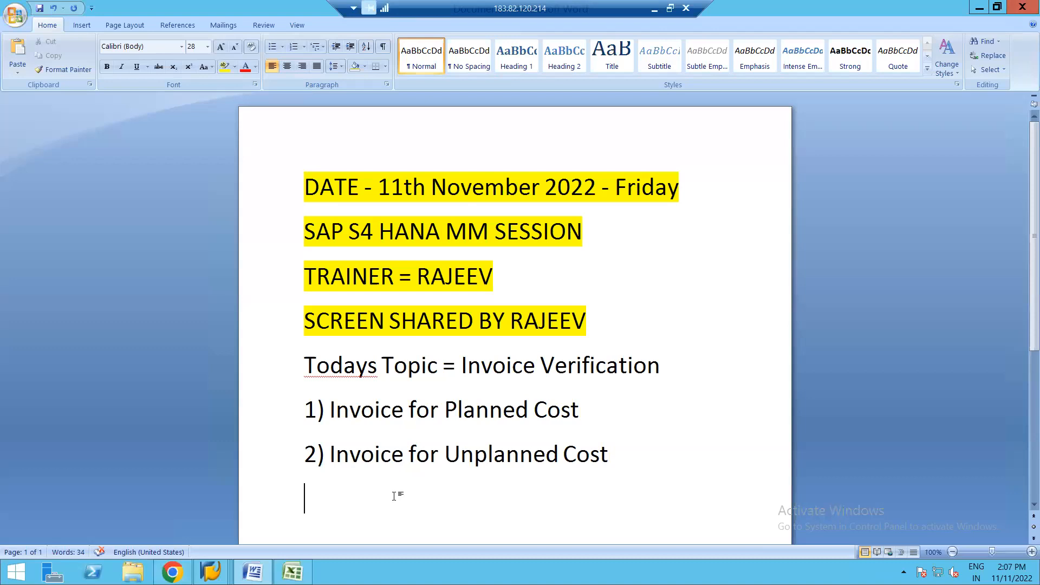
pyautogui.click(173, 571)
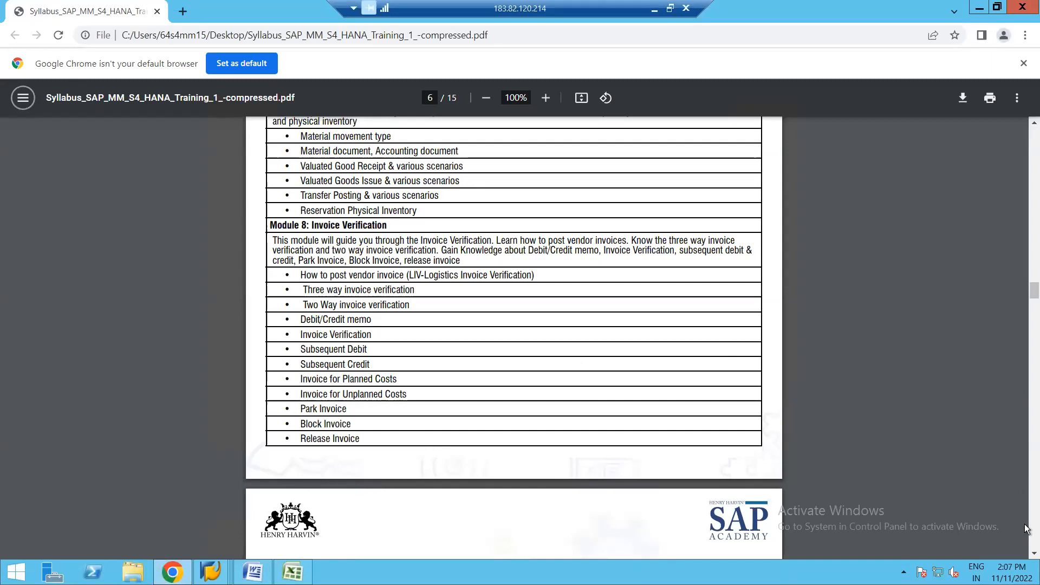
pyautogui.scroll(-5, 1025, 556)
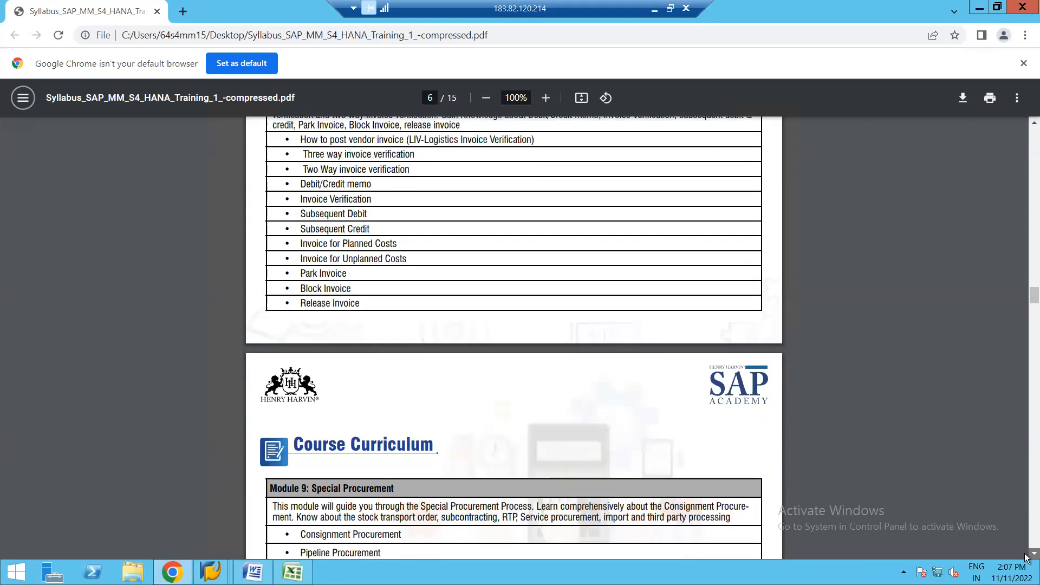
pyautogui.scroll(-2, 1025, 557)
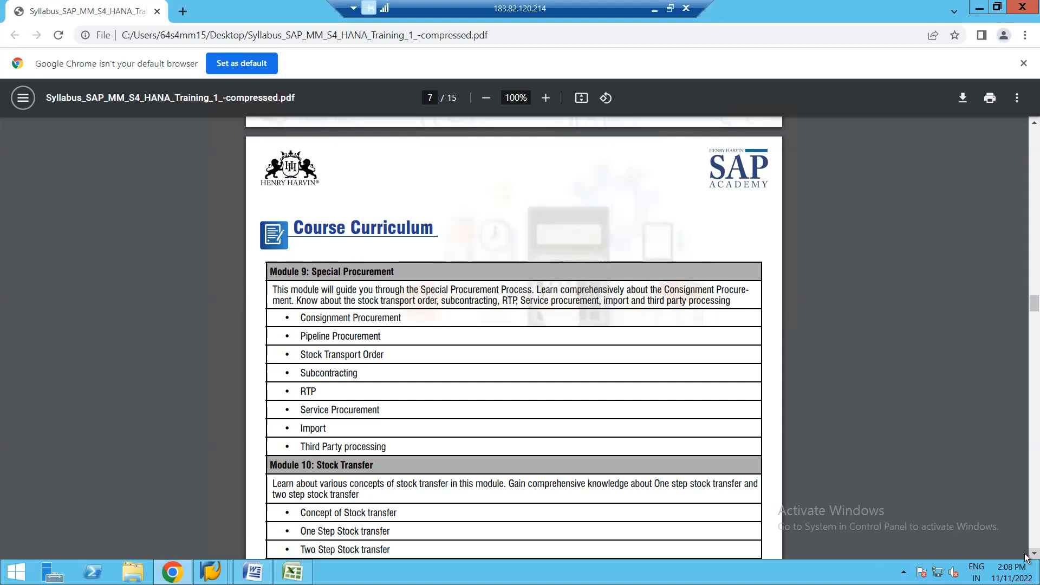
pyautogui.scroll(-4, 1026, 556)
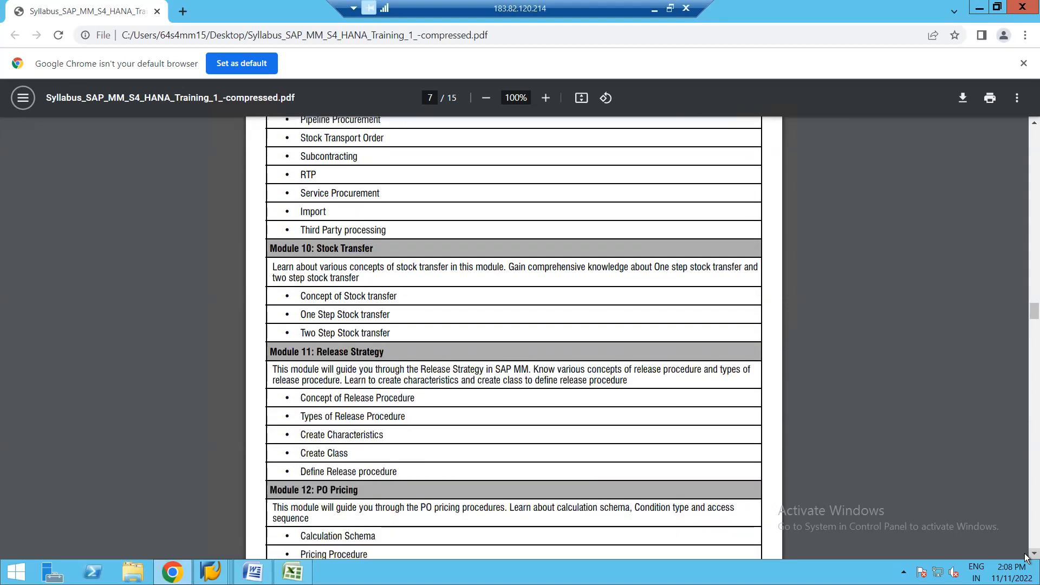
pyautogui.scroll(-3, 1026, 556)
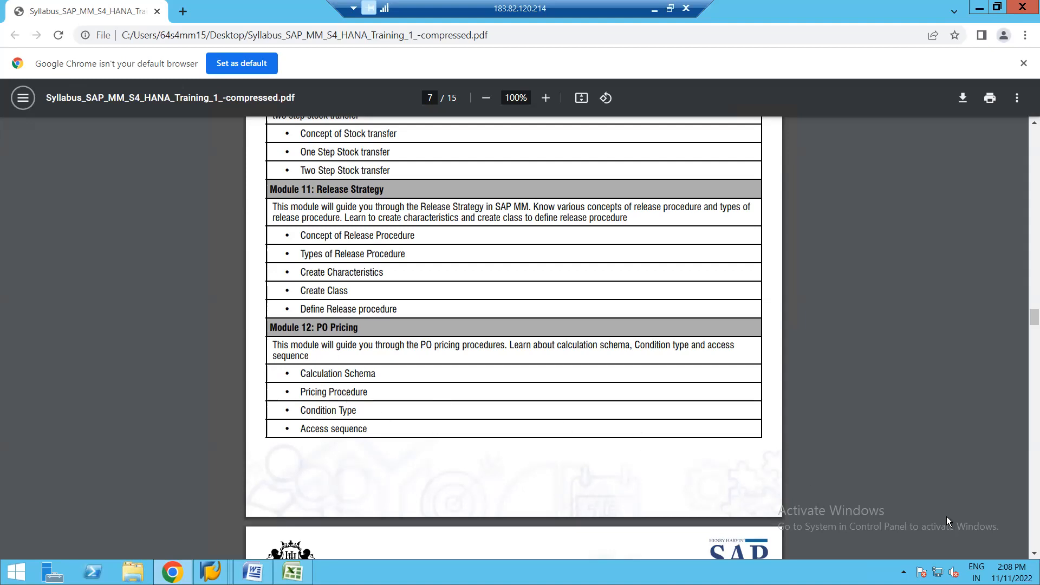
pyautogui.click(1034, 553)
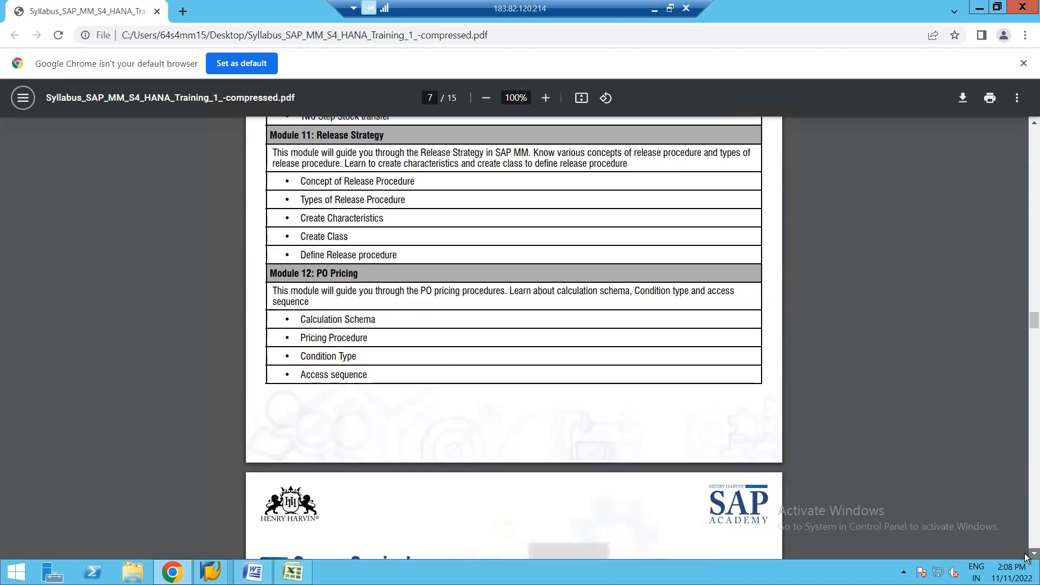
pyautogui.click(1034, 553)
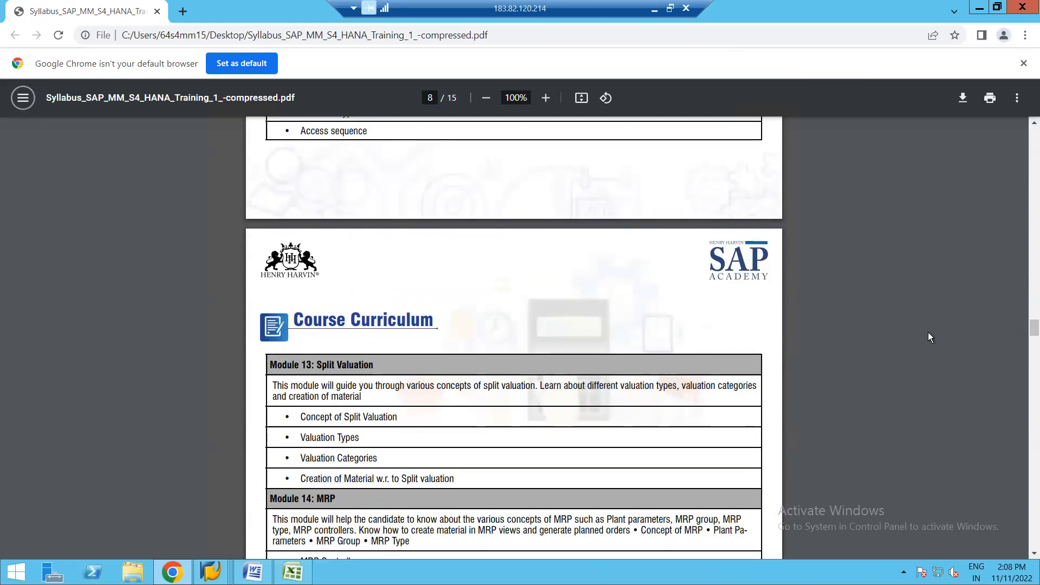
pyautogui.click(1034, 123)
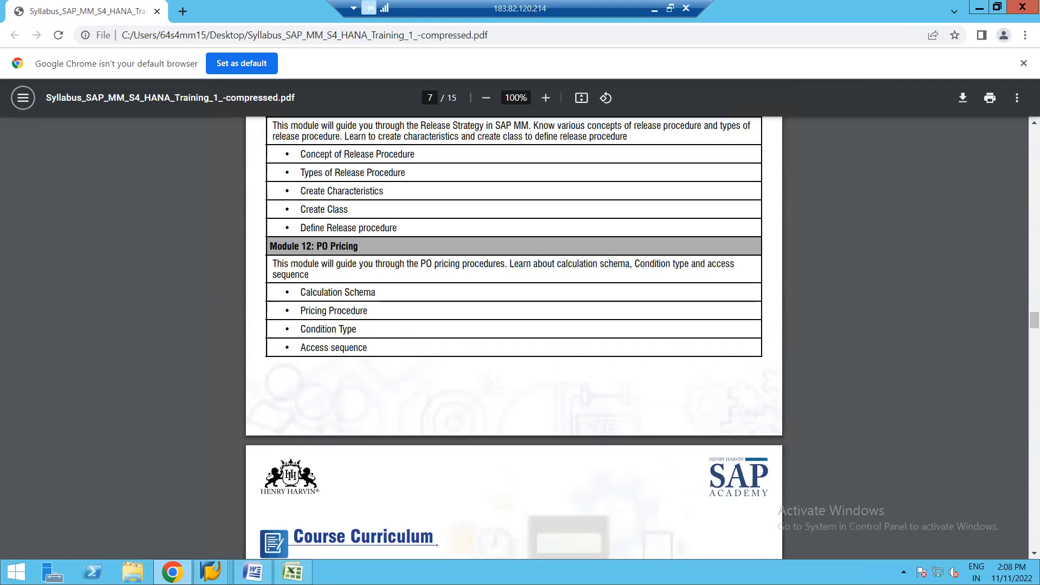
# Step: Switch back to SAP, look at the sugar crystals purchase order's history and return to the IMG session
pyautogui.click(210, 572)
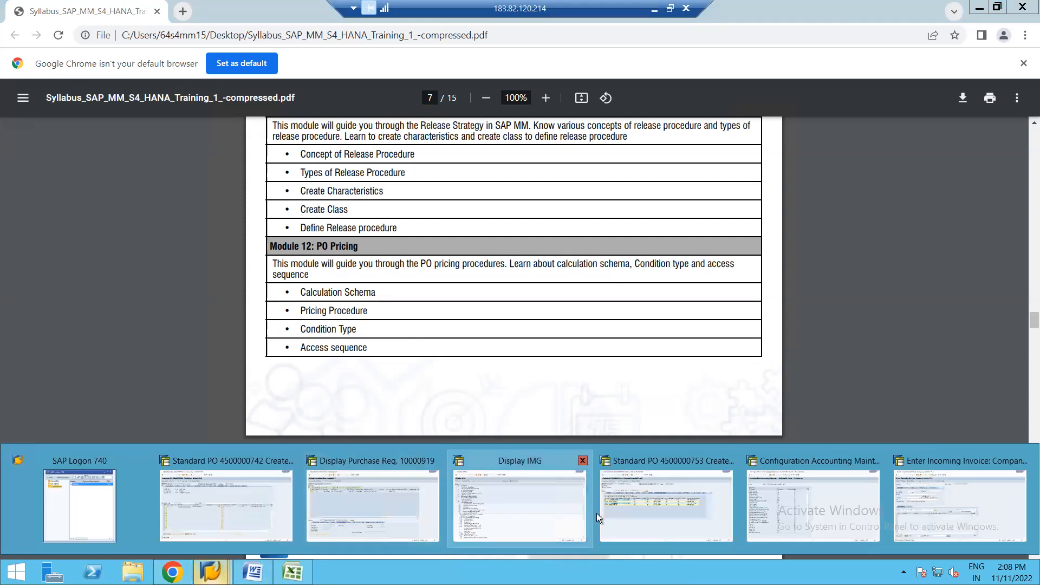
pyautogui.click(638, 510)
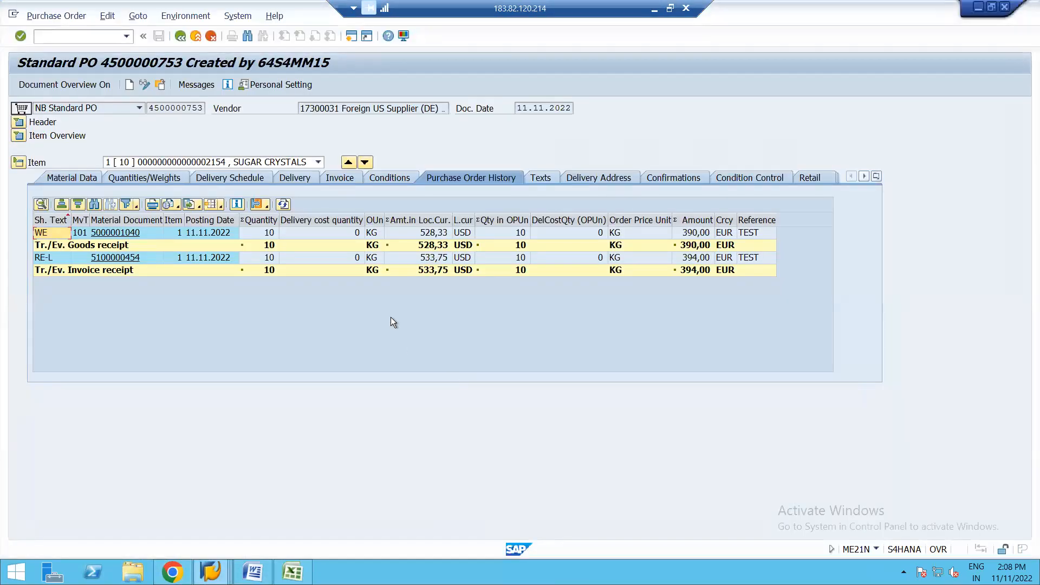
pyautogui.click(210, 572)
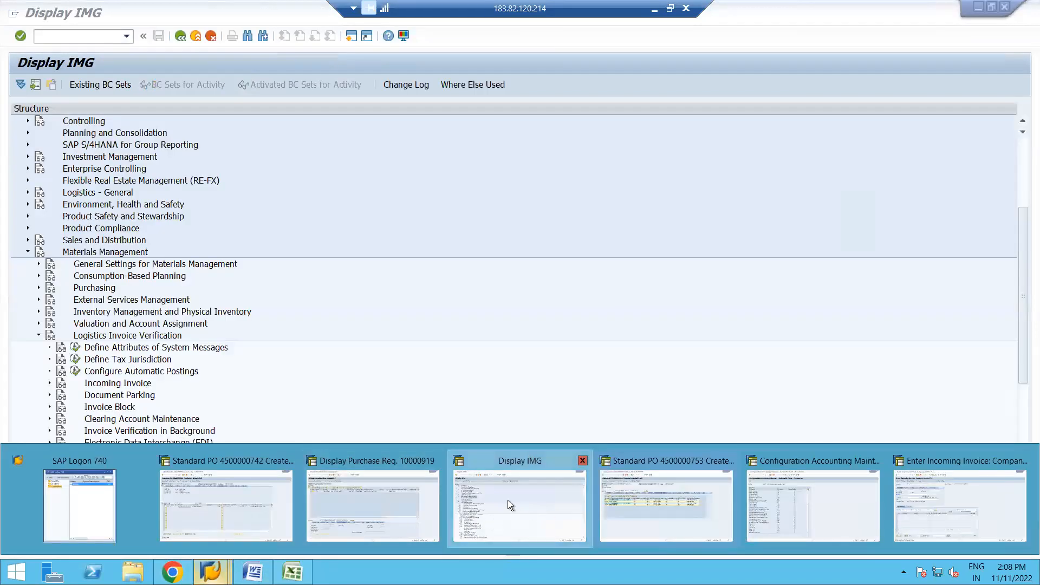
pyautogui.click(508, 499)
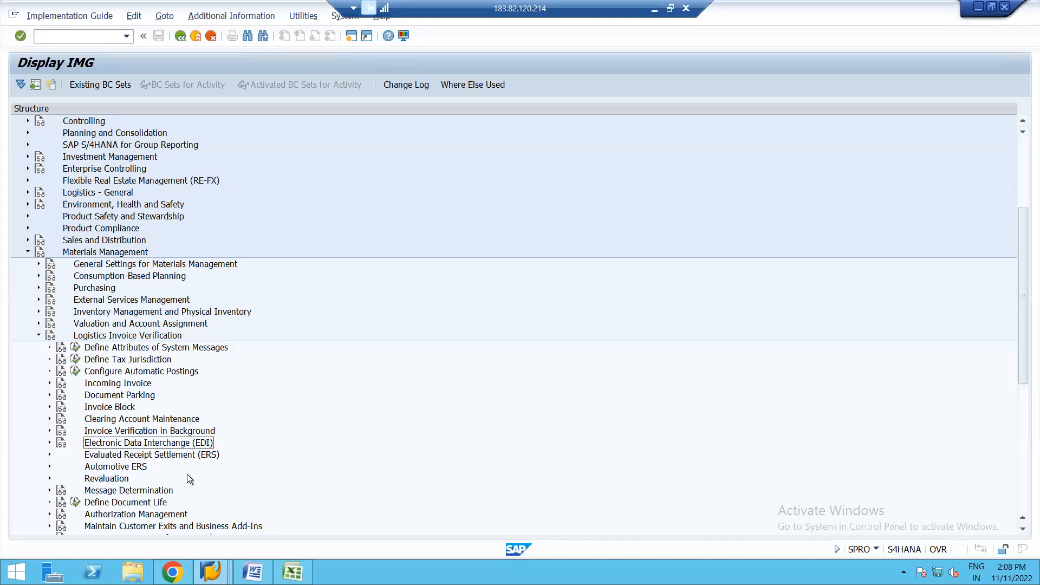
# Step: Switch to the sugar crystals purchase order session and open the pricing analysis from the item's conditions
pyautogui.moveTo(211, 572)
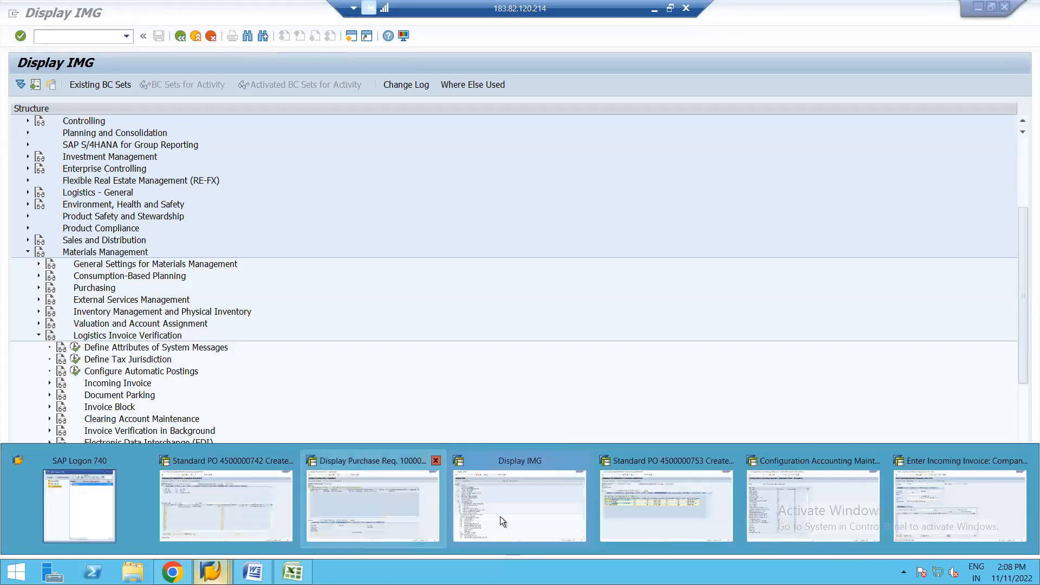
pyautogui.click(653, 515)
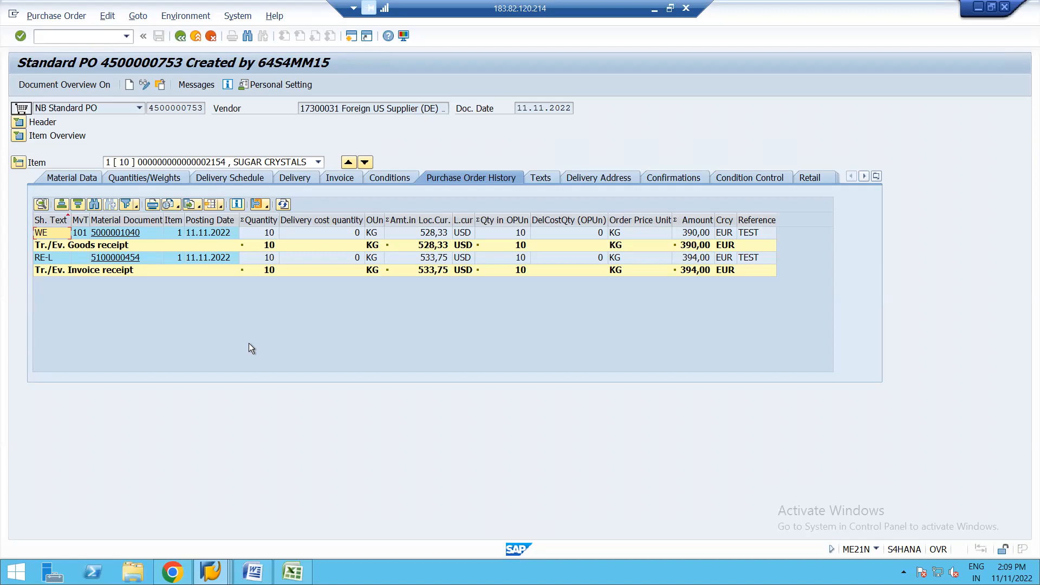
pyautogui.click(389, 179)
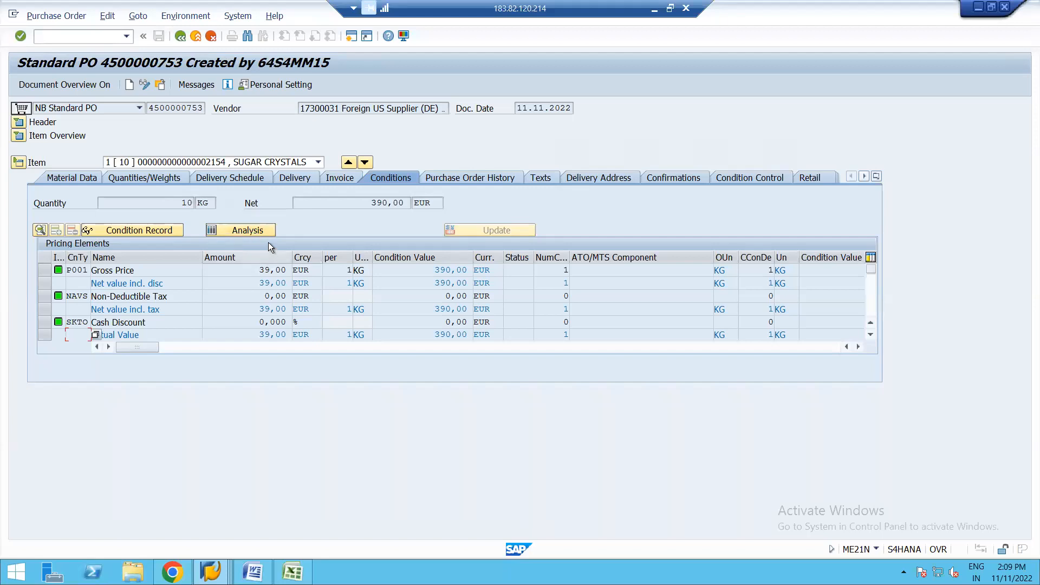
pyautogui.click(241, 231)
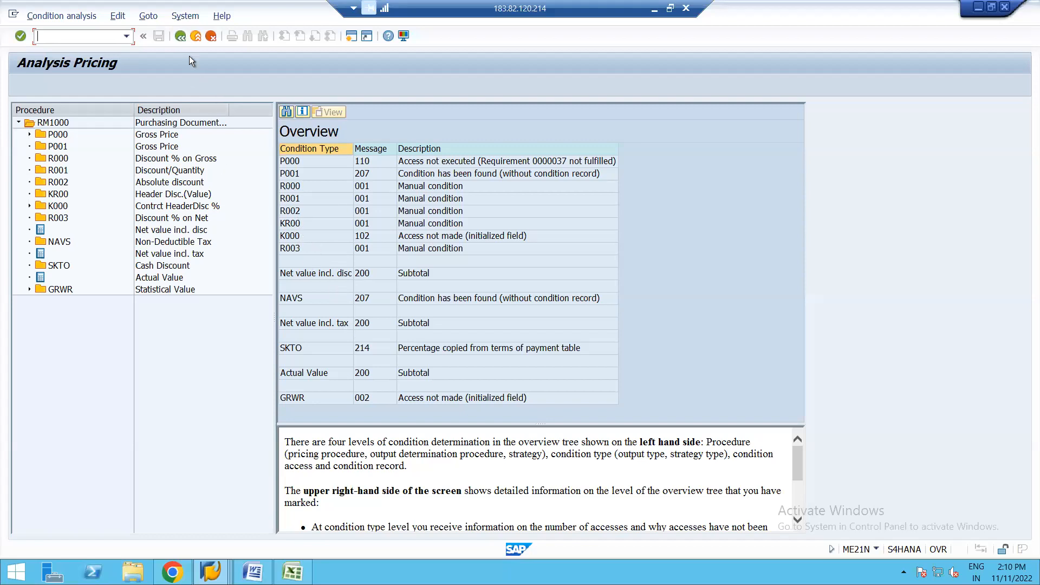
# Step: Leave the pricing analysis, return to the IMG session, collapse Logistics Invoice Verification and expand Purchasing under Materials Management
pyautogui.click(181, 37)
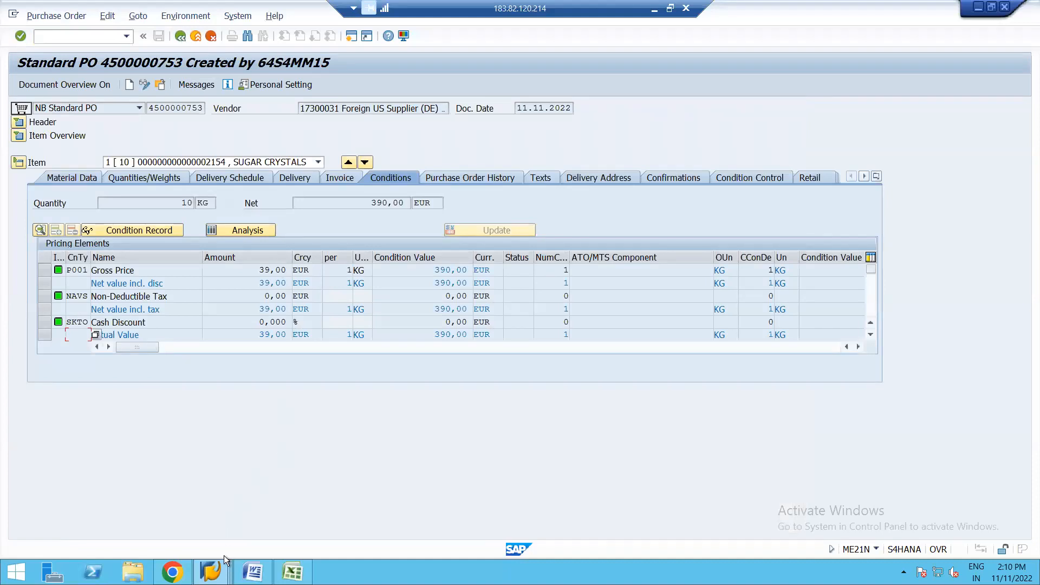
pyautogui.click(212, 570)
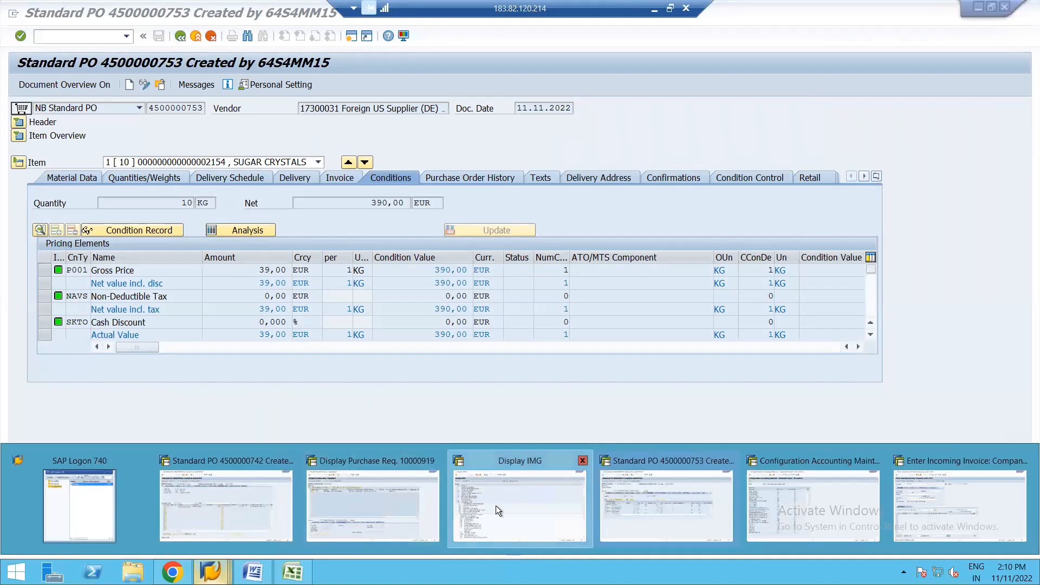
pyautogui.click(495, 505)
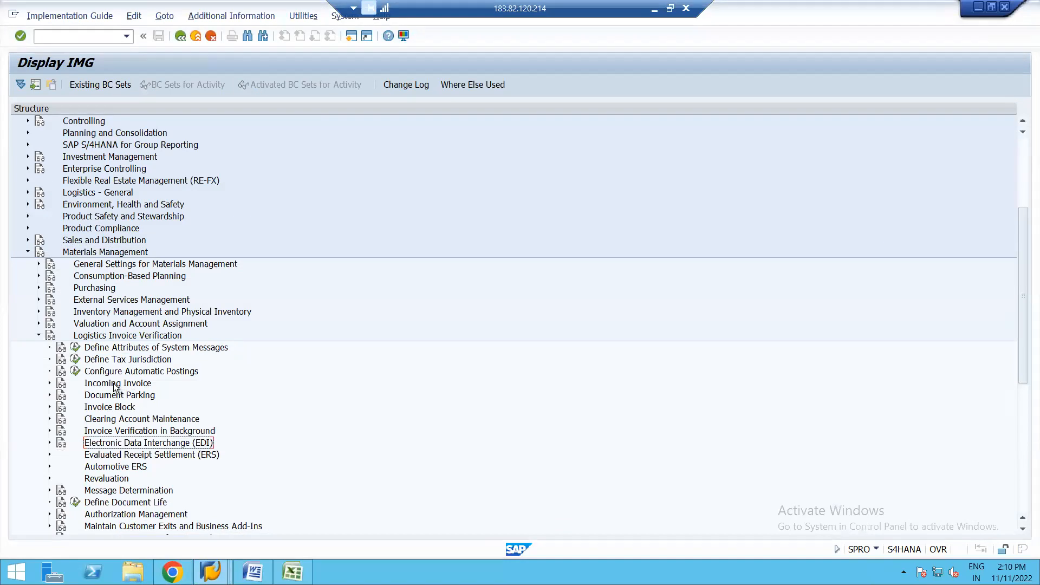
pyautogui.click(37, 334)
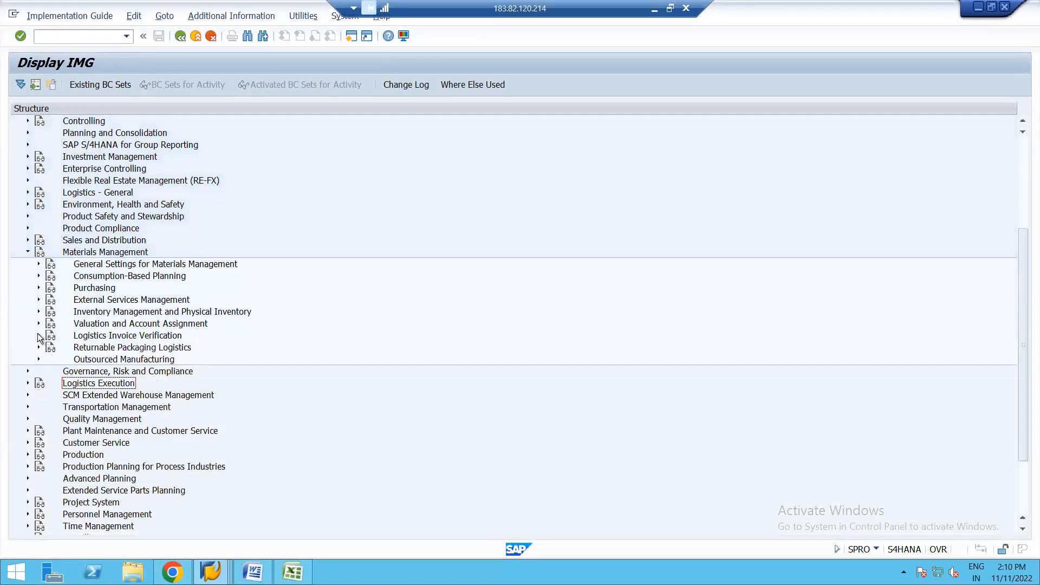
pyautogui.click(40, 288)
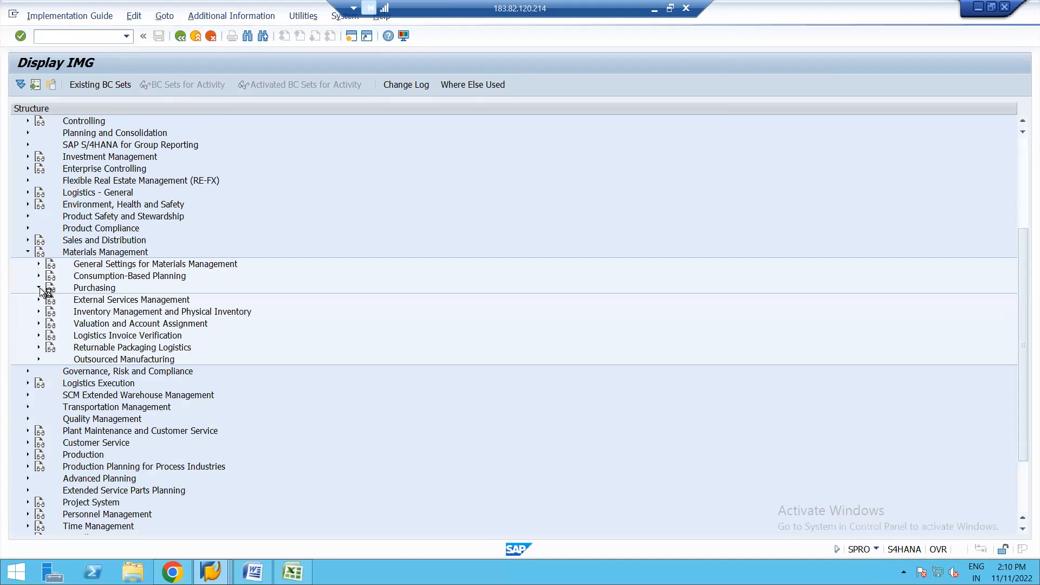
# Step: Switch to the Word session notes, add the line "PRICING PROCEDURE" below the unplanned cost topic and select it
pyautogui.click(253, 572)
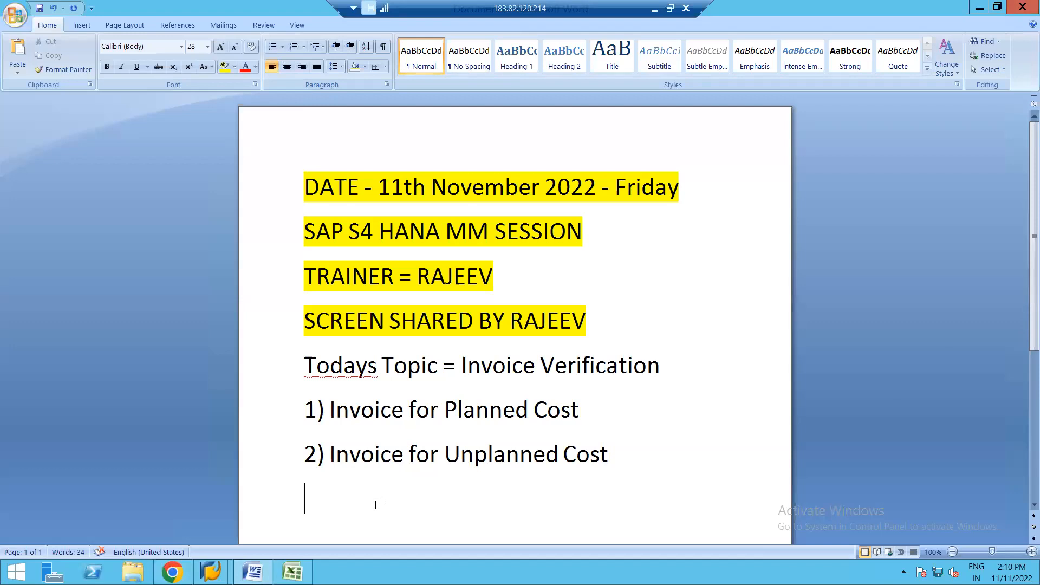
pyautogui.write('PRIC')
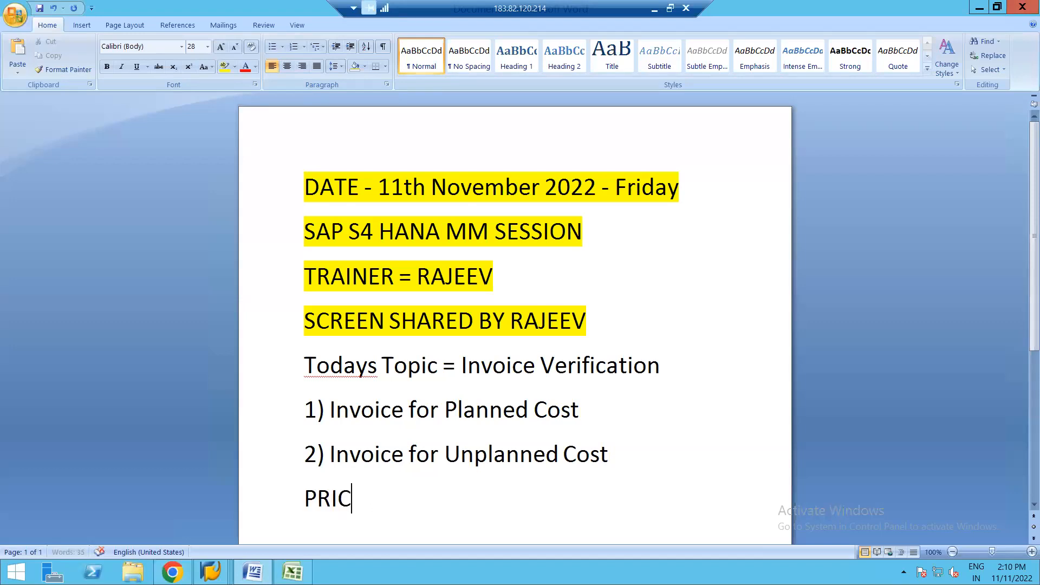
pyautogui.write('ING PROCEDURE')
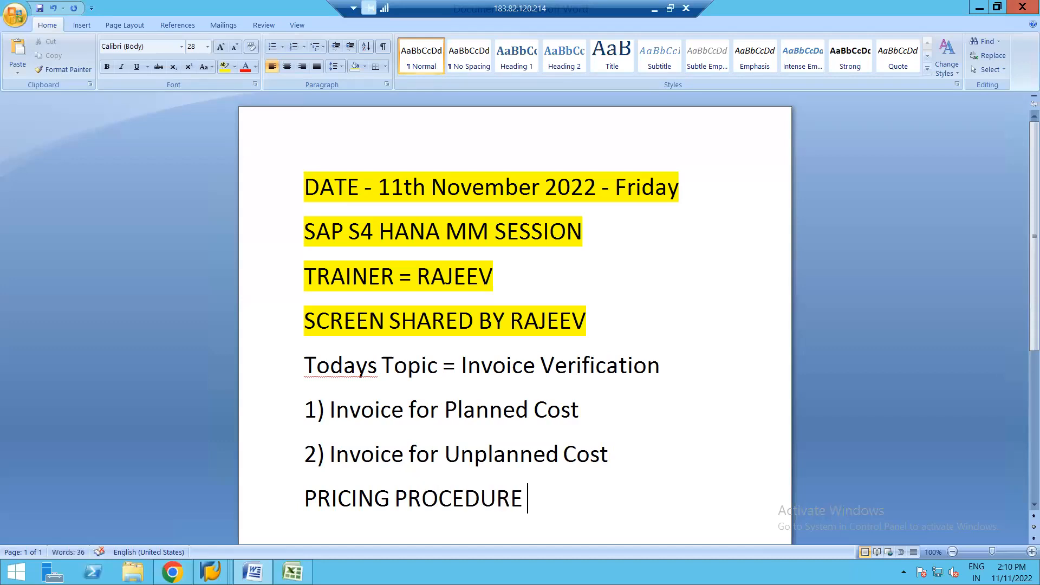
pyautogui.hotkey('shift', 'Left')
pyautogui.hotkey('shift', 'Left')
pyautogui.hotkey('shift', 'Left')
pyautogui.hotkey('shift', 'Left')
pyautogui.hotkey('shift', 'Left')
pyautogui.hotkey('shift', 'Left')
pyautogui.hotkey('shift', 'Left')
pyautogui.hotkey('shift', 'Left')
pyautogui.hotkey('shift', 'Left')
pyautogui.hotkey('shift', 'Left')
pyautogui.hotkey('shift', 'Left')
pyautogui.hotkey('shift', 'Left')
pyautogui.hotkey('shift', 'Left')
pyautogui.hotkey('shift', 'Left')
pyautogui.hotkey('shift', 'Left')
pyautogui.hotkey('shift', 'Left')
pyautogui.hotkey('shift', 'Left')
pyautogui.hotkey('shift', 'Left')
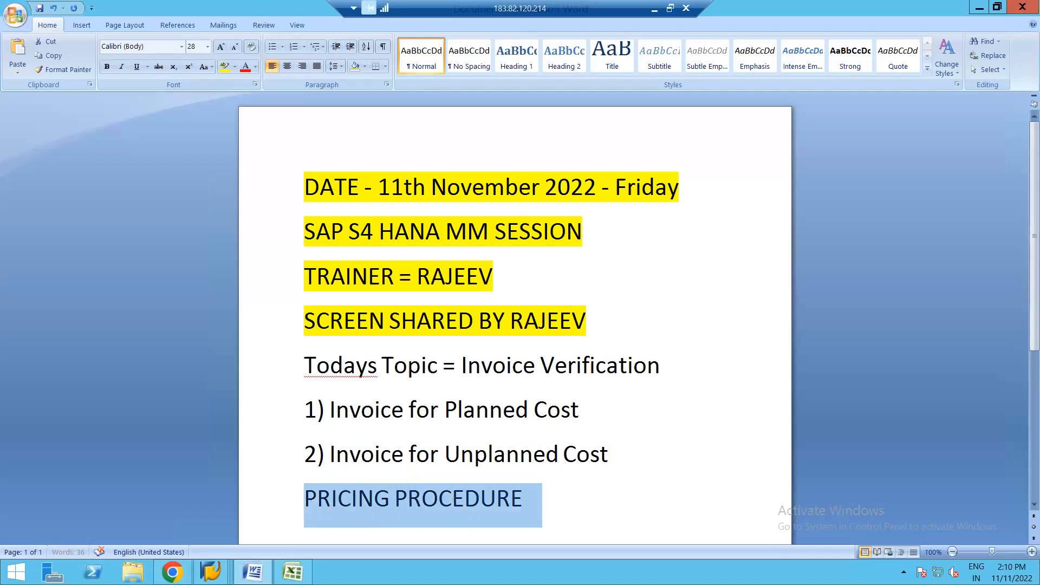
pyautogui.write('u')
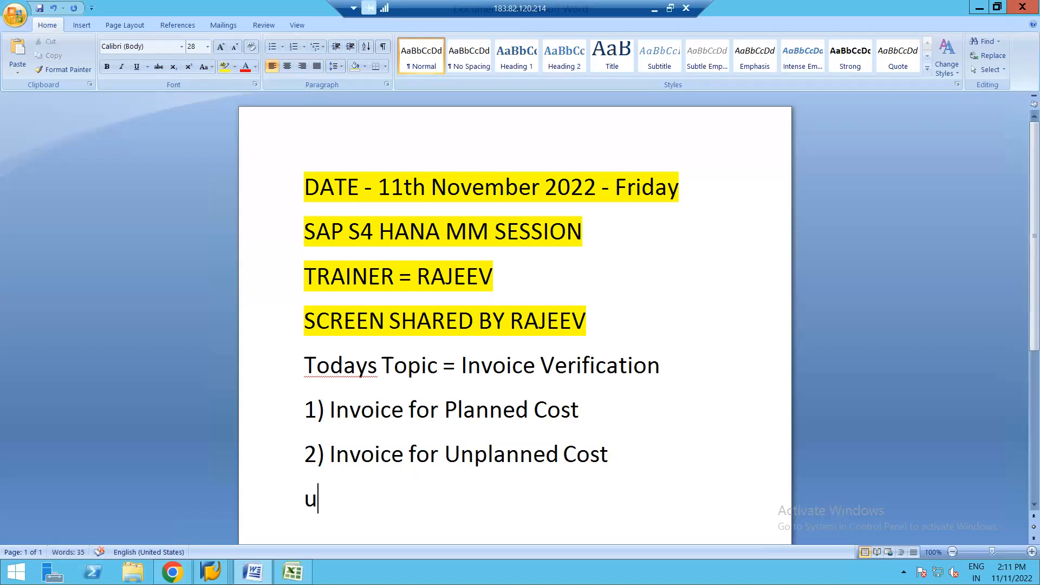
pyautogui.write('17101201')
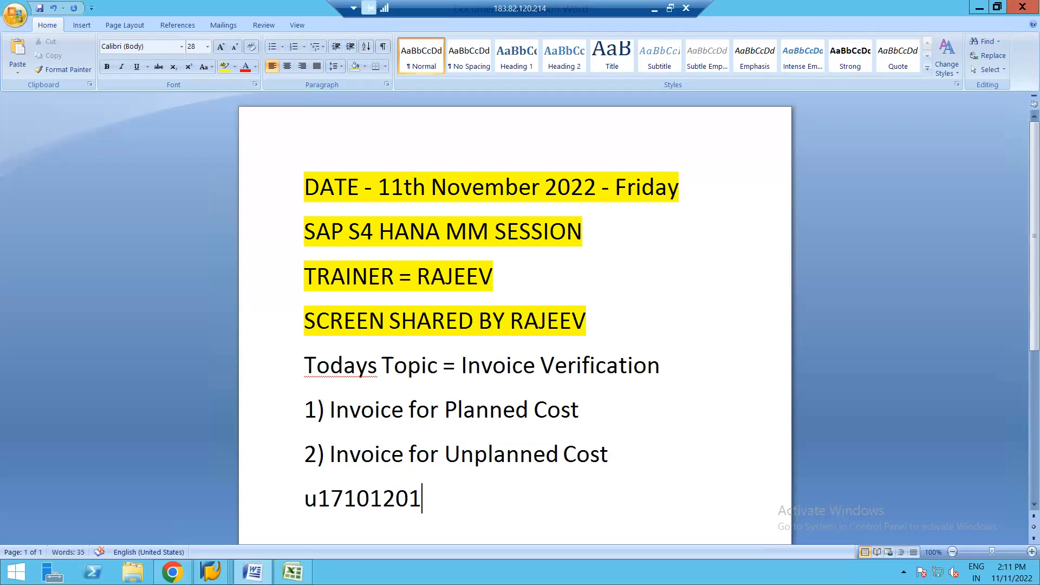
pyautogui.hotkey('ctrl', 'z')
pyautogui.hotkey('ctrl', 'z')
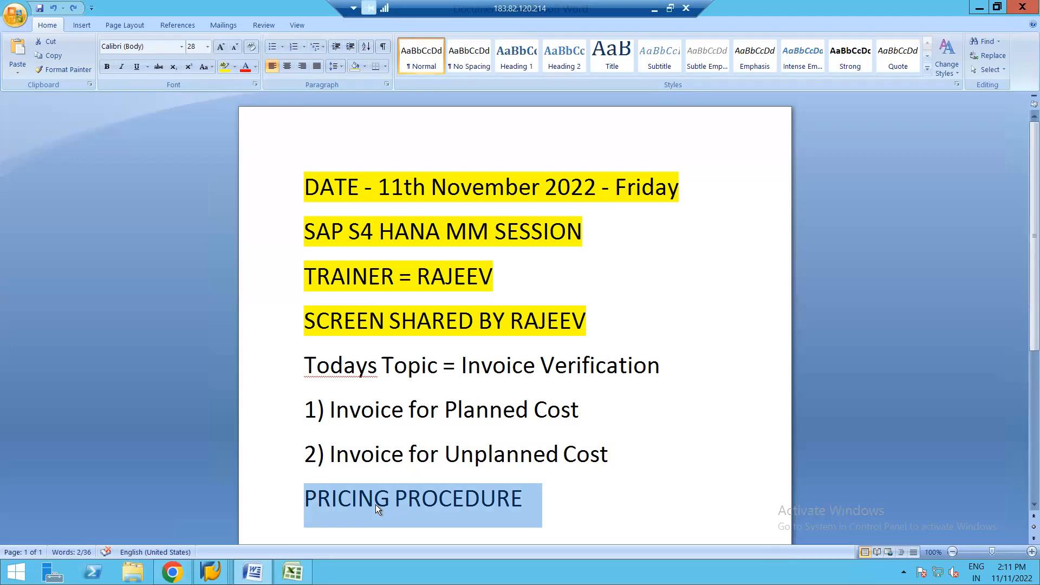
# Step: Underline the PRICING PROCEDURE line in the notes and switch back to the SAP IMG session
pyautogui.hotkey('ctrl', 'u')
pyautogui.click(376, 505)
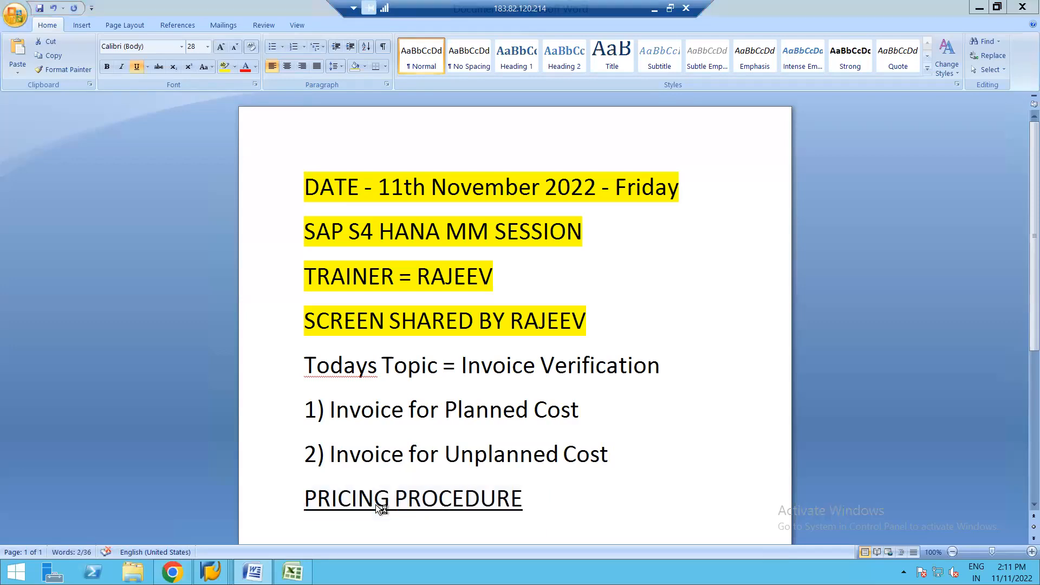
pyautogui.hotkey('alt', 'Tab')
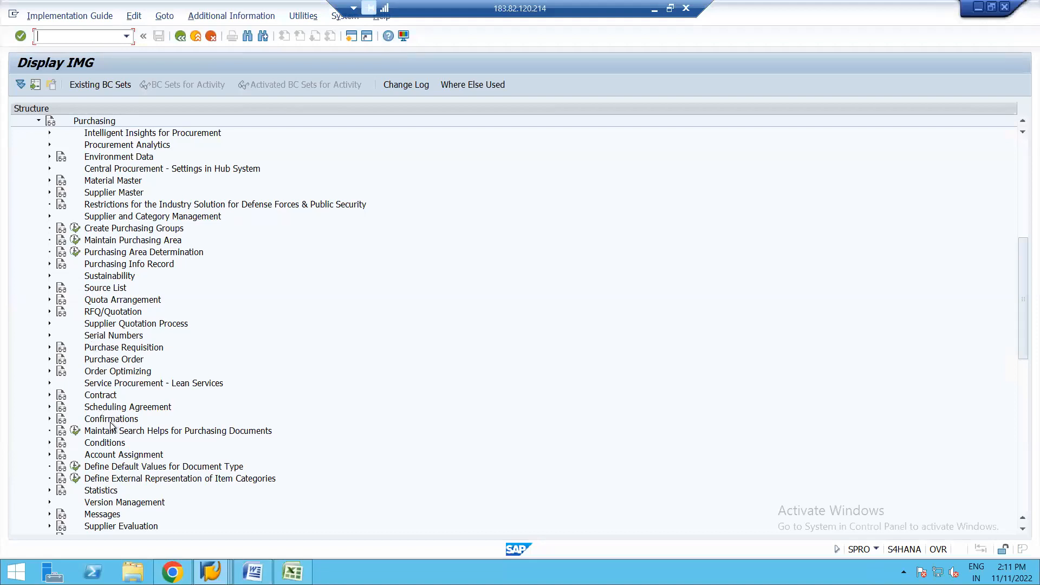
# Step: Expand Conditions under Purchasing in the IMG, including its Define Price Determination Process node
pyautogui.click(50, 442)
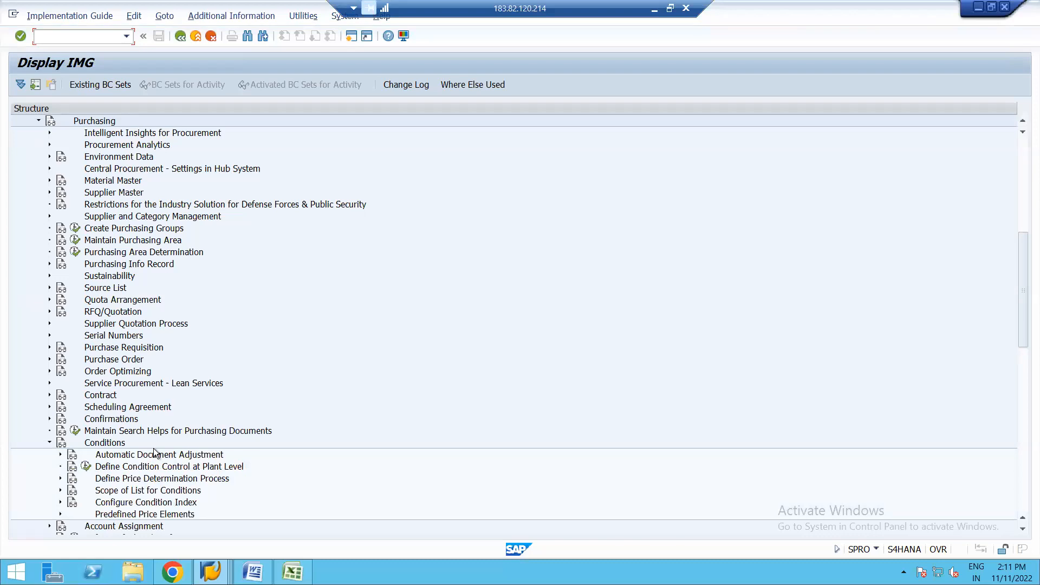
pyautogui.click(115, 481)
pyautogui.click(61, 477)
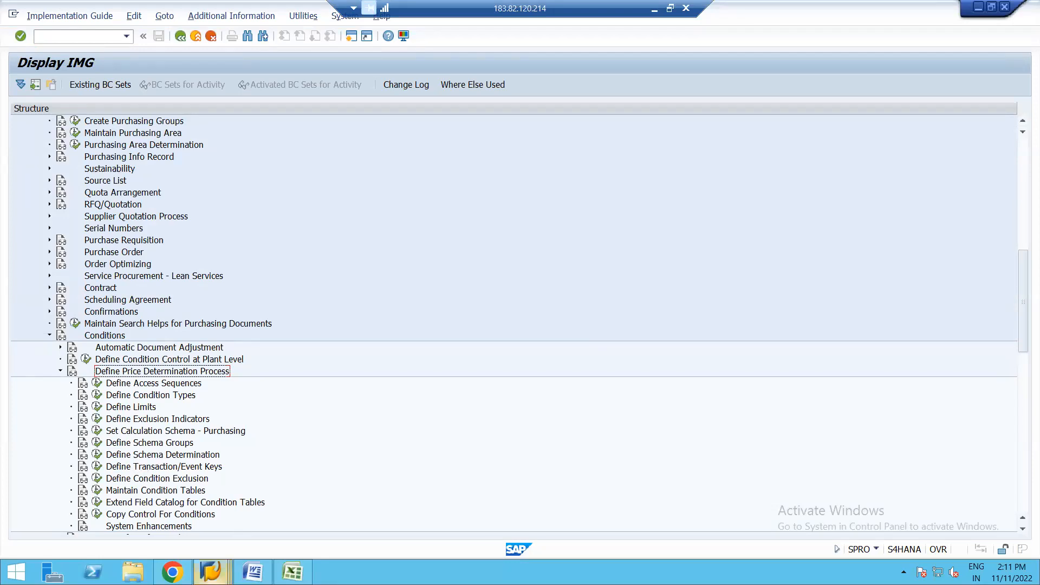
# Step: Check the pricing procedure in the sugar crystals purchase order's pricing analysis and return to the IMG session
pyautogui.click(213, 572)
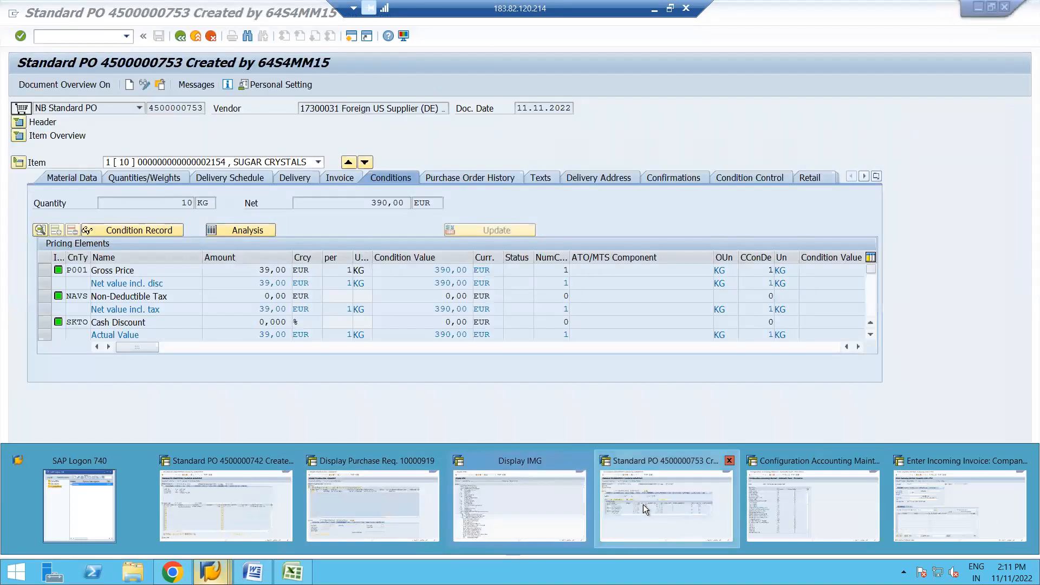
pyautogui.click(643, 505)
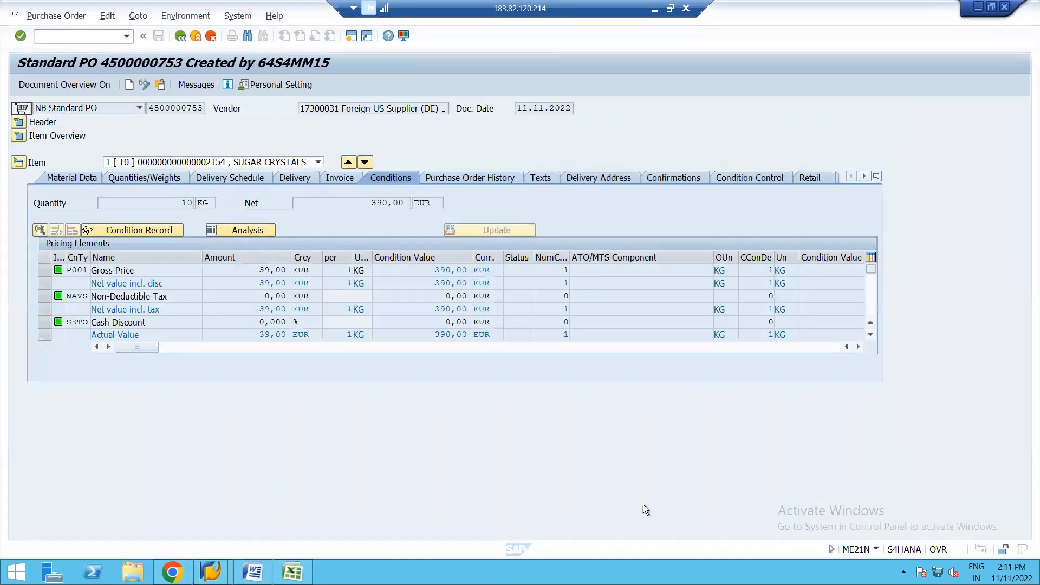
pyautogui.click(242, 230)
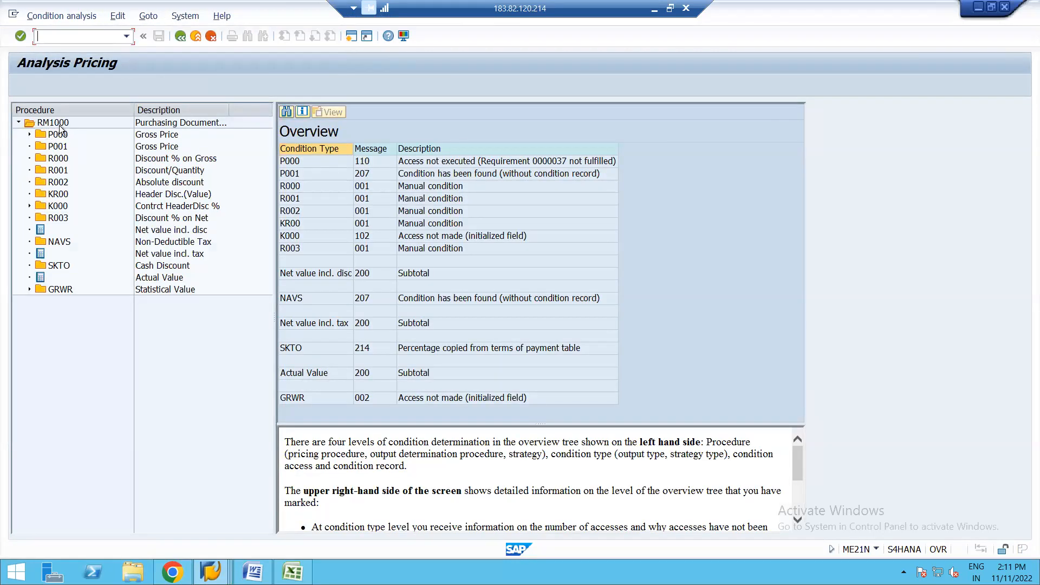
pyautogui.hotkey('alt', 'Tab')
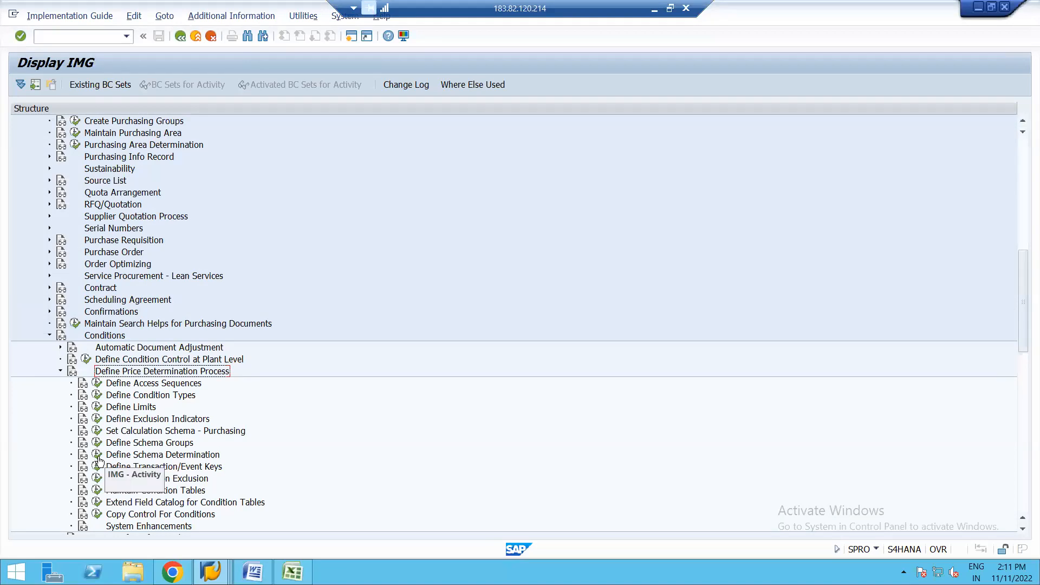
# Step: Review the calculation schema determination for standard purchase orders under Define Schema Determination and return to the IMG
pyautogui.click(97, 455)
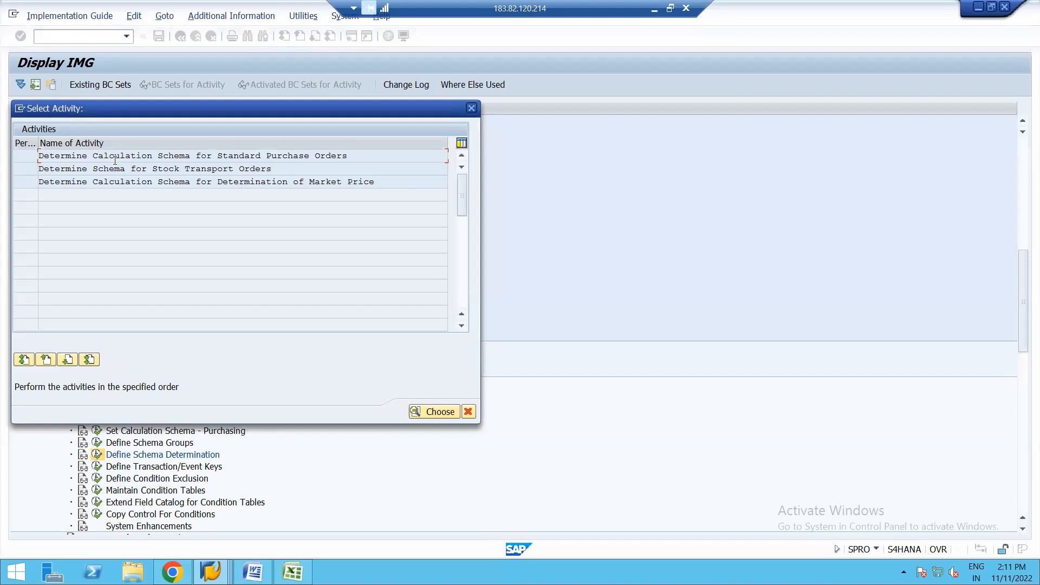
pyautogui.doubleClick(114, 156)
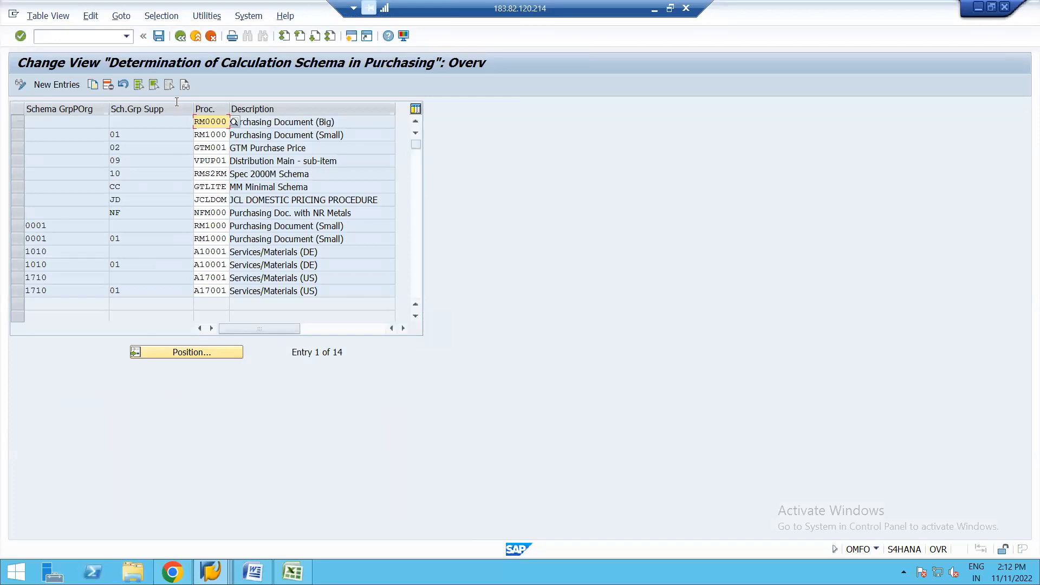
pyautogui.click(181, 37)
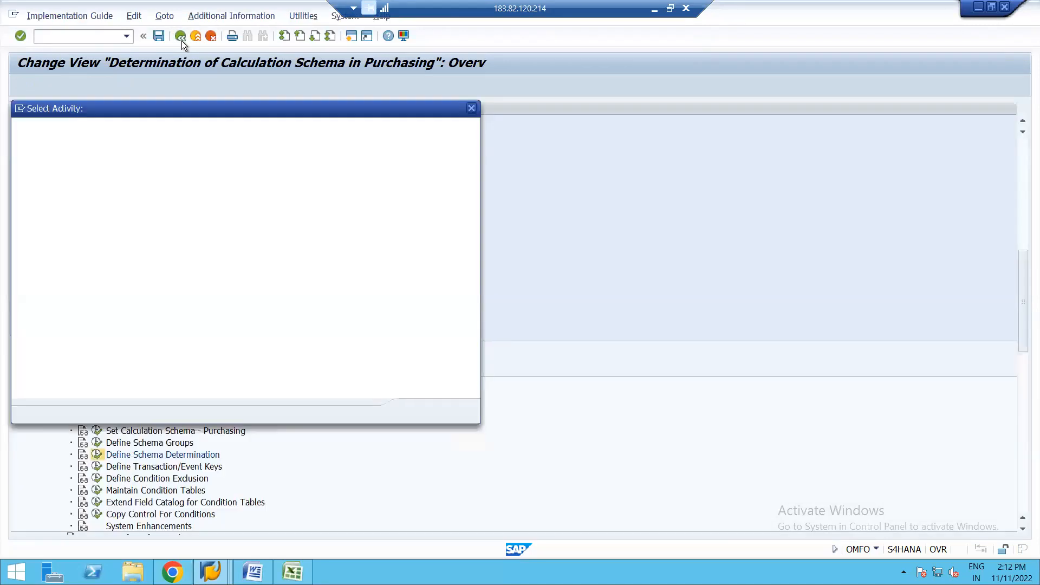
pyautogui.click(469, 109)
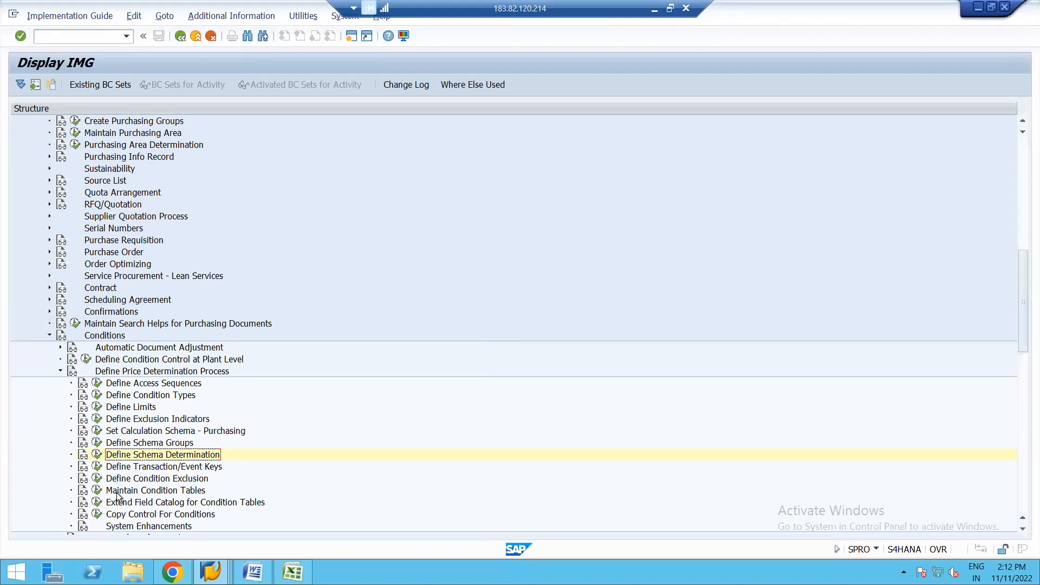
# Step: Open Set Calculation Schema - Purchasing and position the schema list at RM1000
pyautogui.click(97, 432)
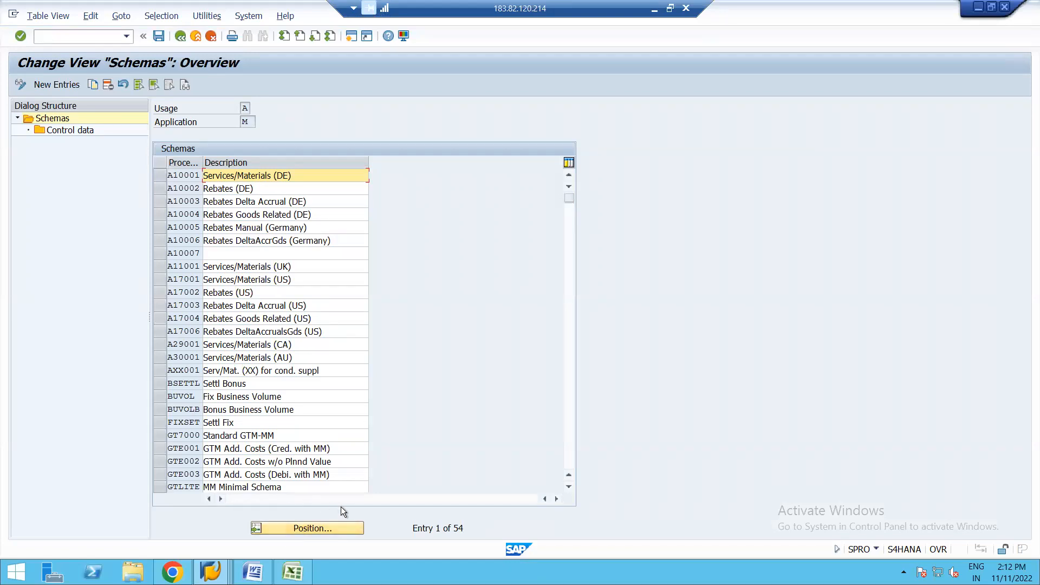
pyautogui.click(297, 530)
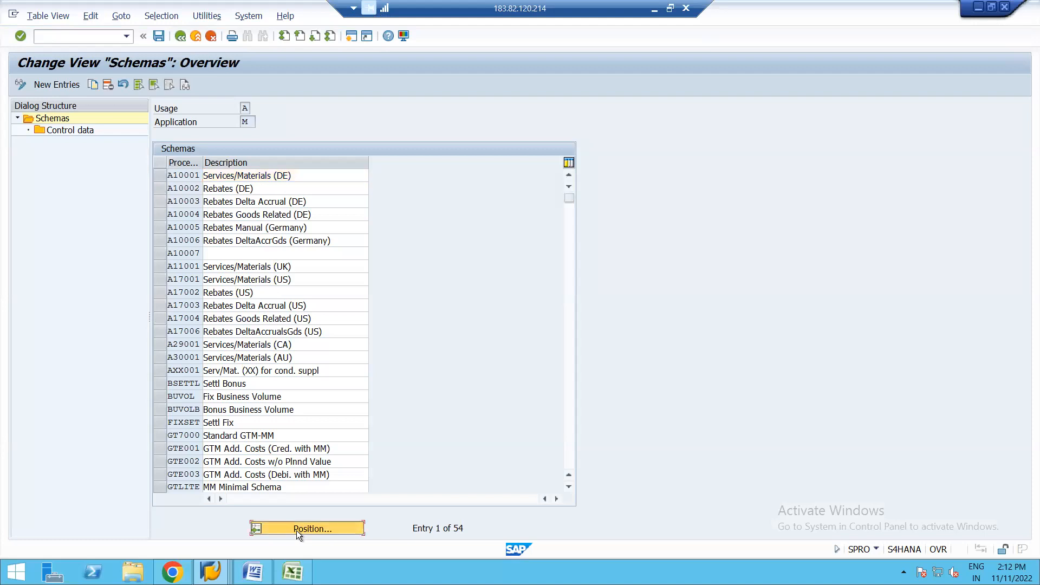
pyautogui.write('RM1000')
pyautogui.press('Return')
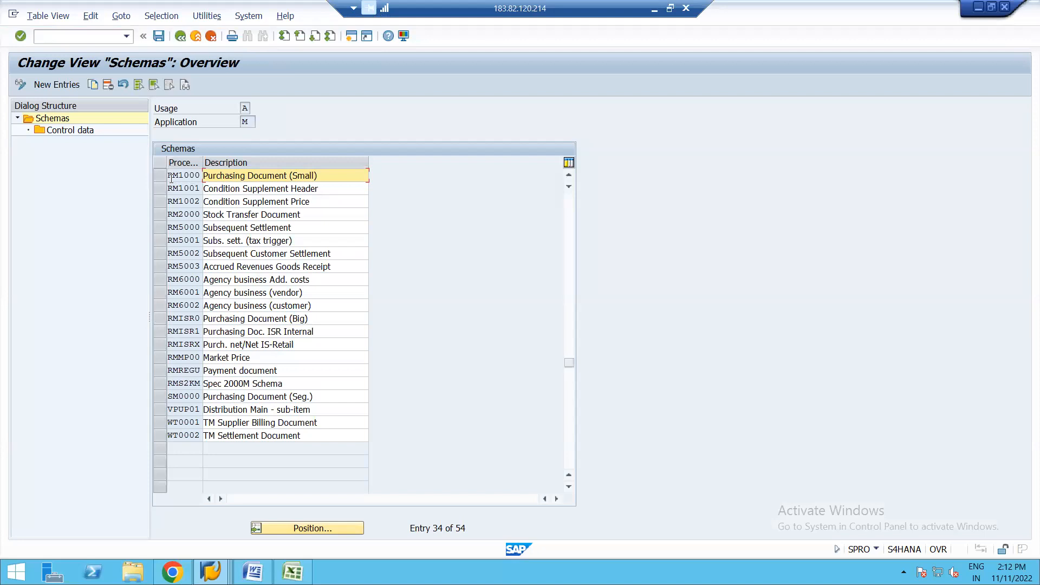
# Step: Review the control data of schema RM1000, Purchasing Document (Small), and return to the IMG
pyautogui.click(158, 177)
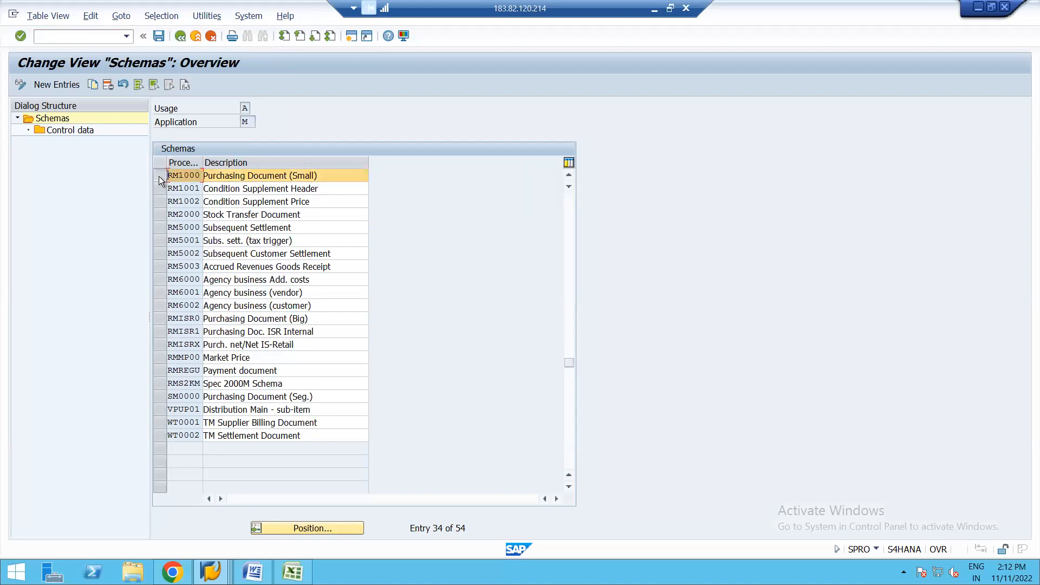
pyautogui.doubleClick(70, 130)
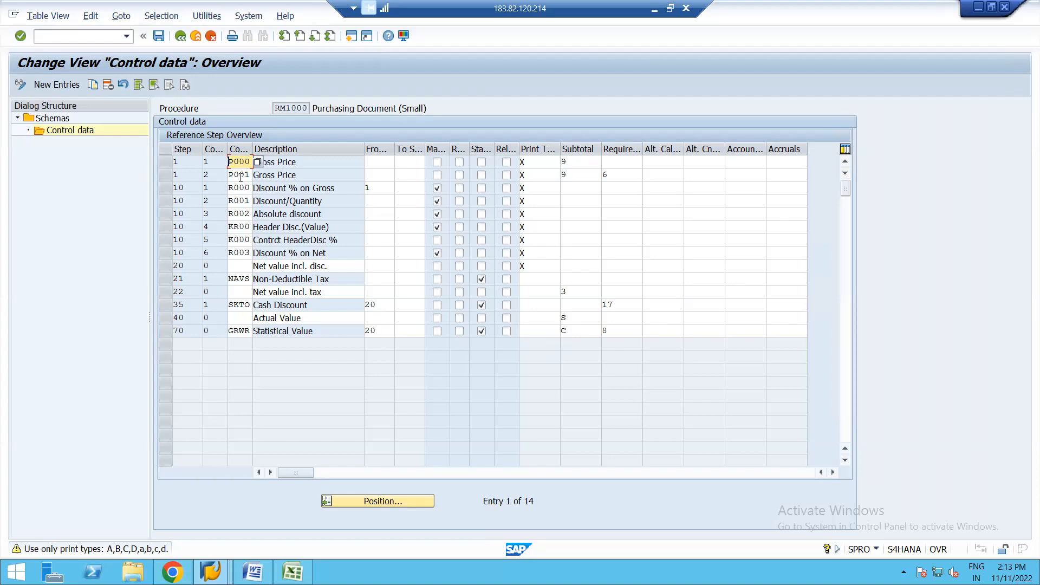
pyautogui.click(182, 36)
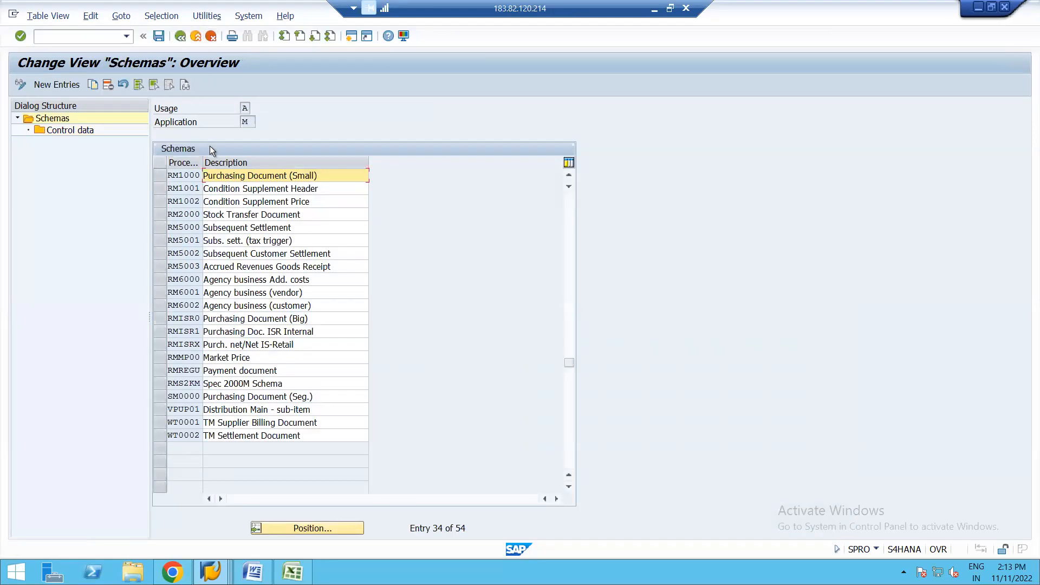
pyautogui.click(180, 36)
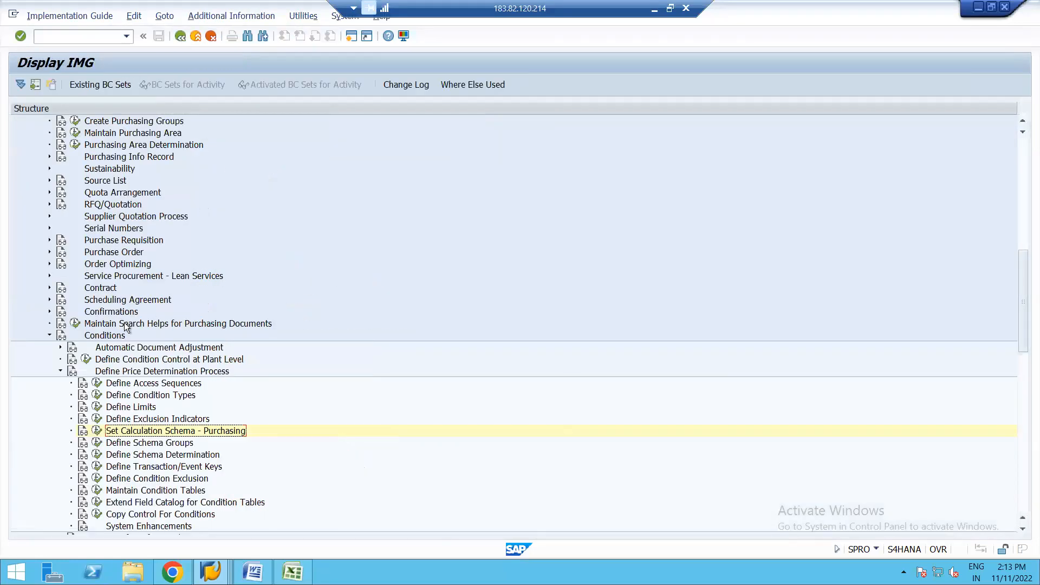
# Step: Open Set Pricing Condition Types - Purchasing under Define Condition Types and position the condition type list at P
pyautogui.click(97, 395)
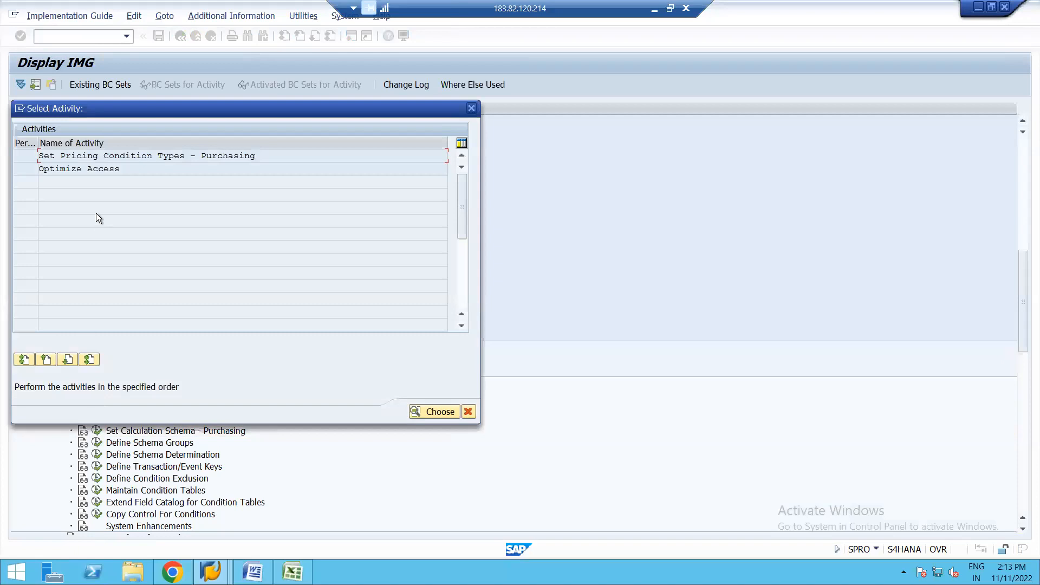
pyautogui.doubleClick(134, 156)
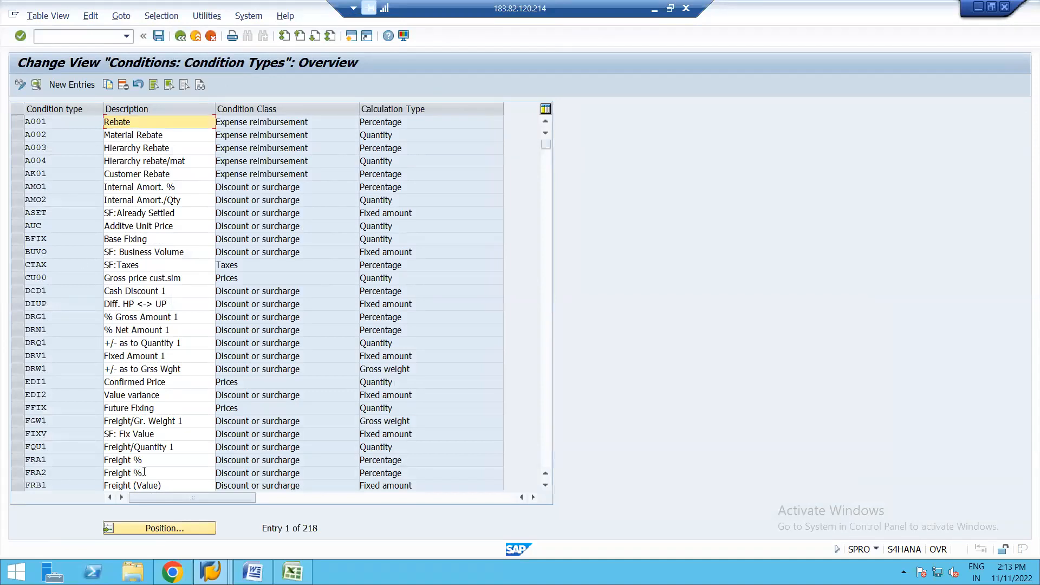
pyautogui.click(144, 528)
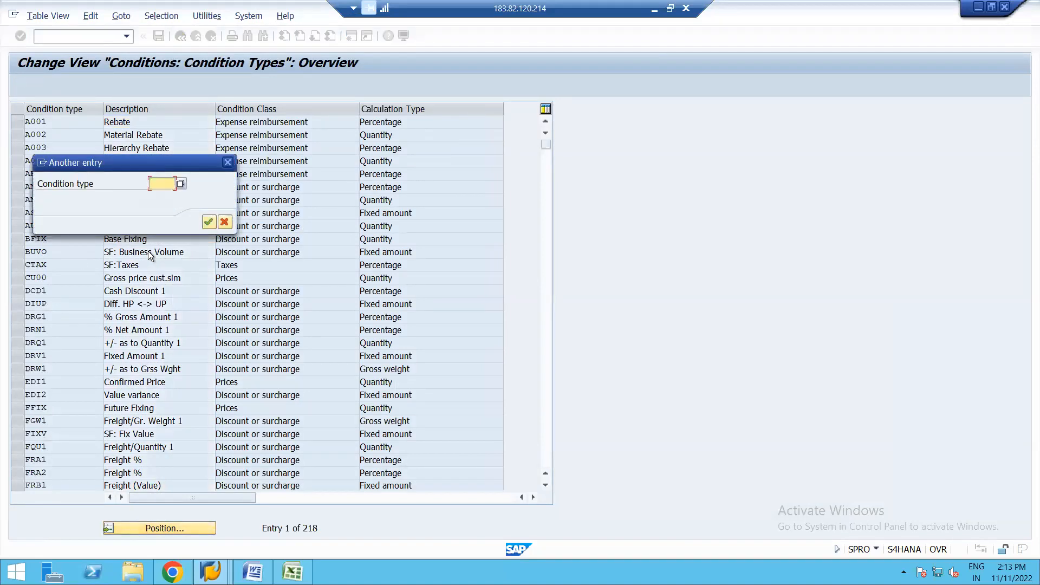
pyautogui.write('P001')
pyautogui.press('Return')
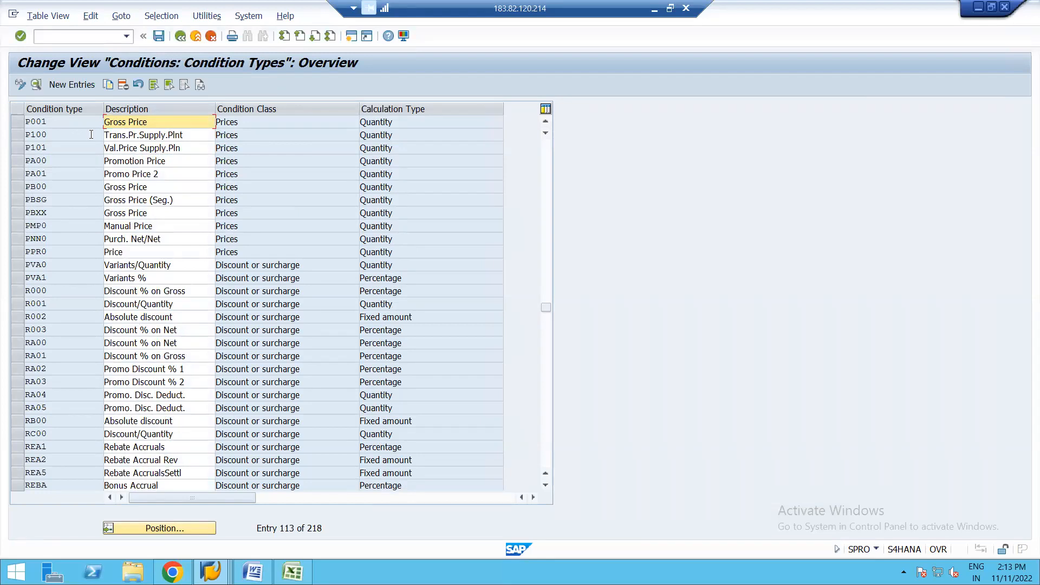
# Step: Review the details of condition type P001, Gross Price, including its access sequence assignment
pyautogui.click(19, 119)
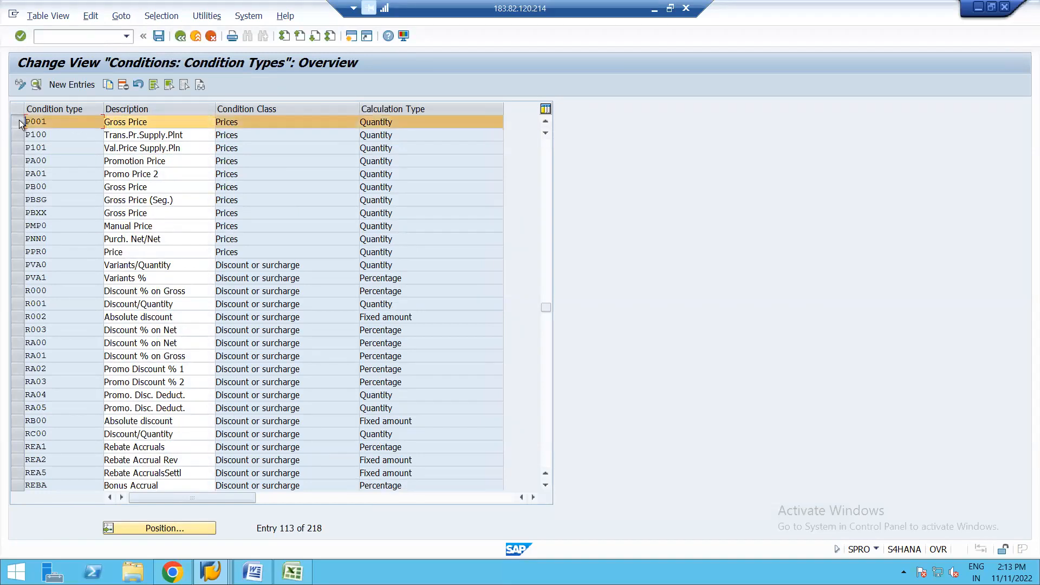
pyautogui.click(36, 85)
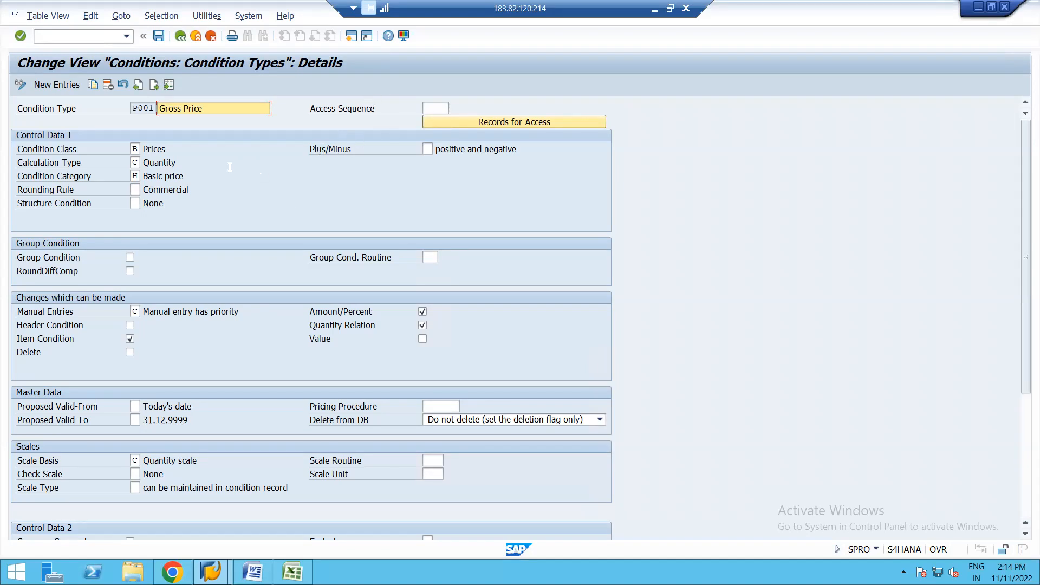
pyautogui.click(433, 109)
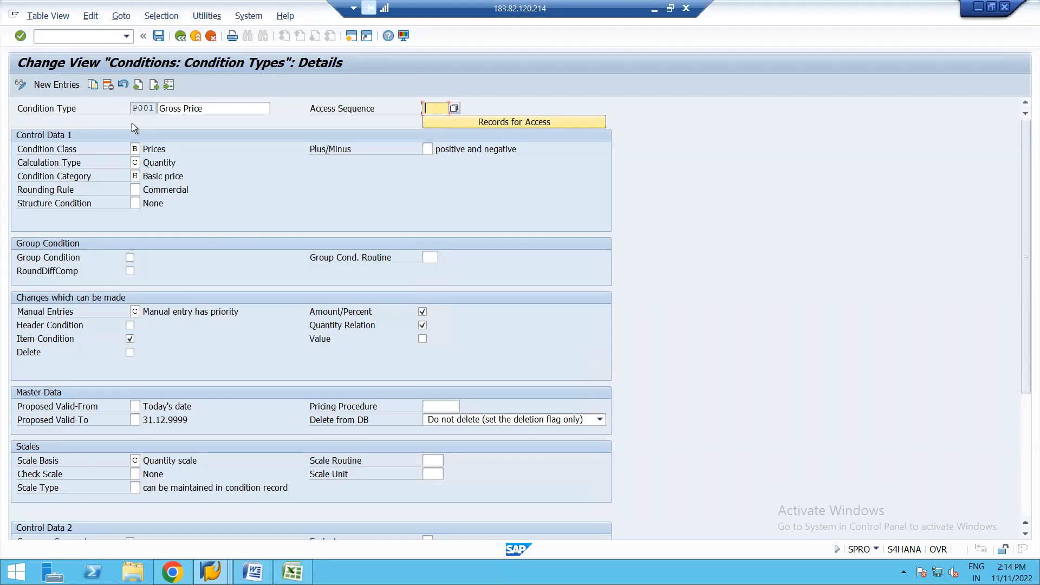
# Step: Try to copy condition type P001 as PBXX, then cancel the entry and discard the changes
pyautogui.click(92, 83)
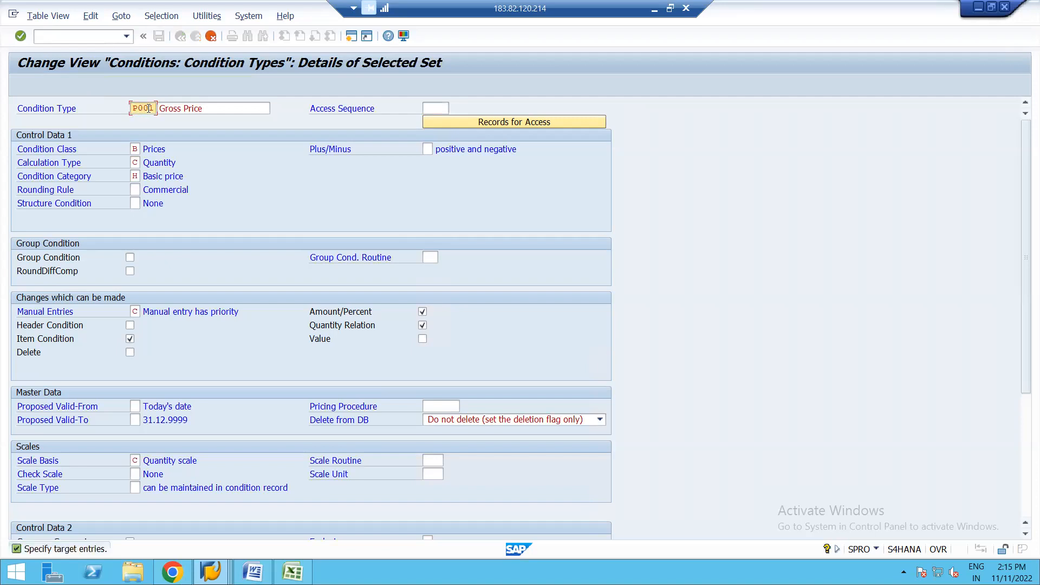
pyautogui.press('BackSpace')
pyautogui.press('BackSpace')
pyautogui.press('BackSpace')
pyautogui.write('BXX')
pyautogui.press('Return')
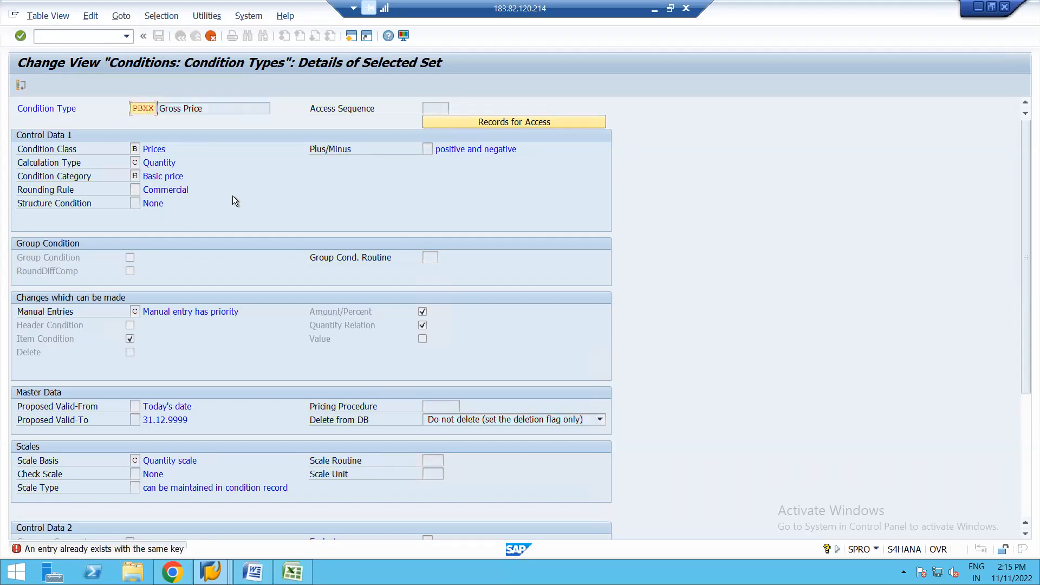
pyautogui.click(210, 36)
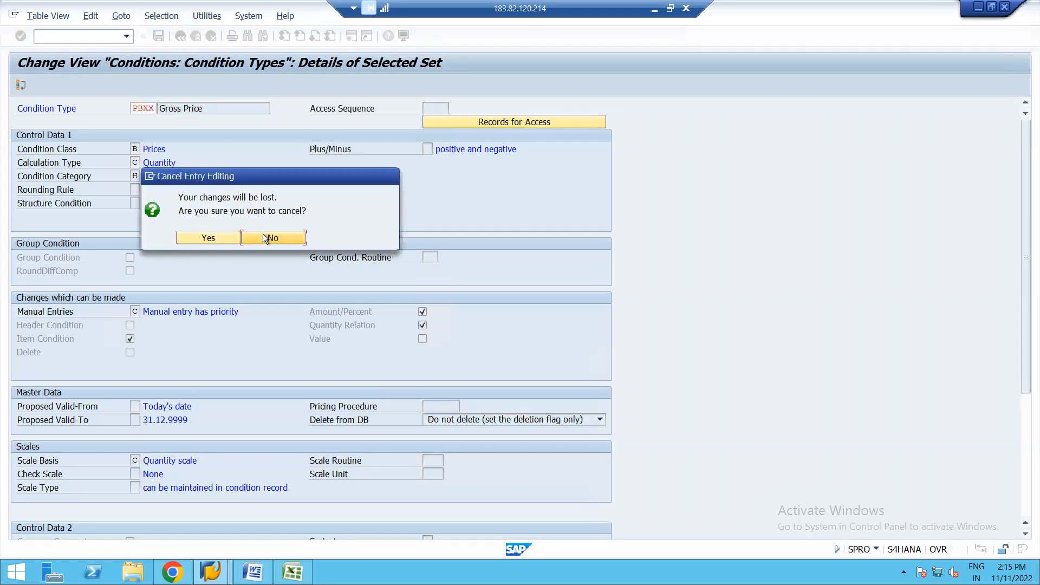
pyautogui.click(261, 238)
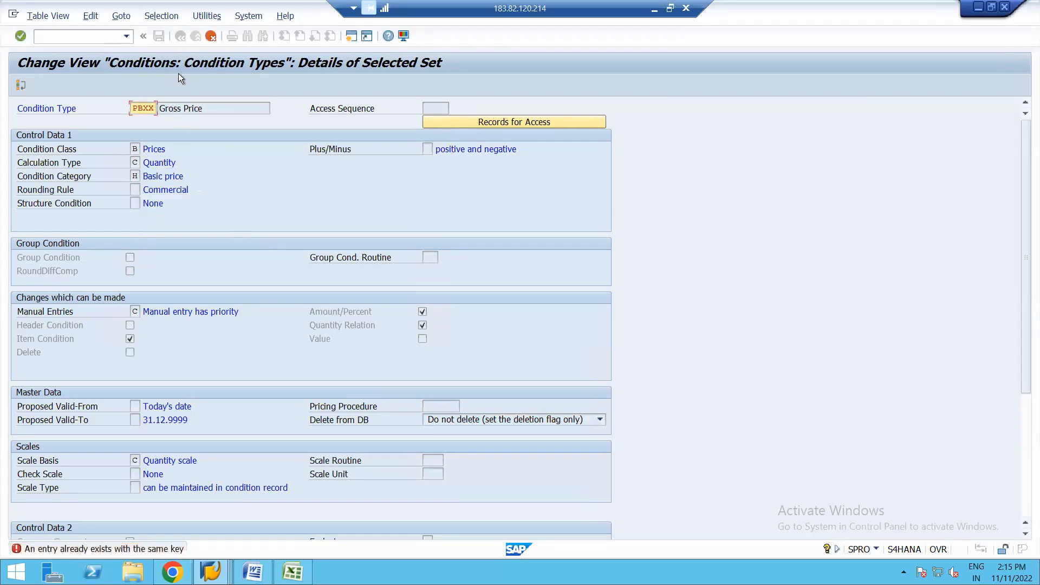
pyautogui.click(211, 36)
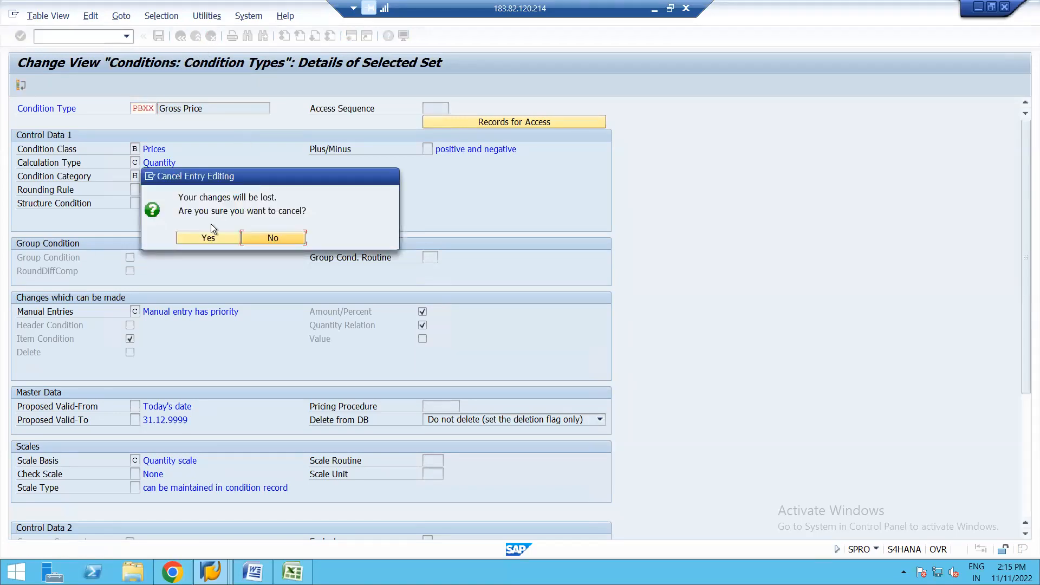
pyautogui.click(192, 238)
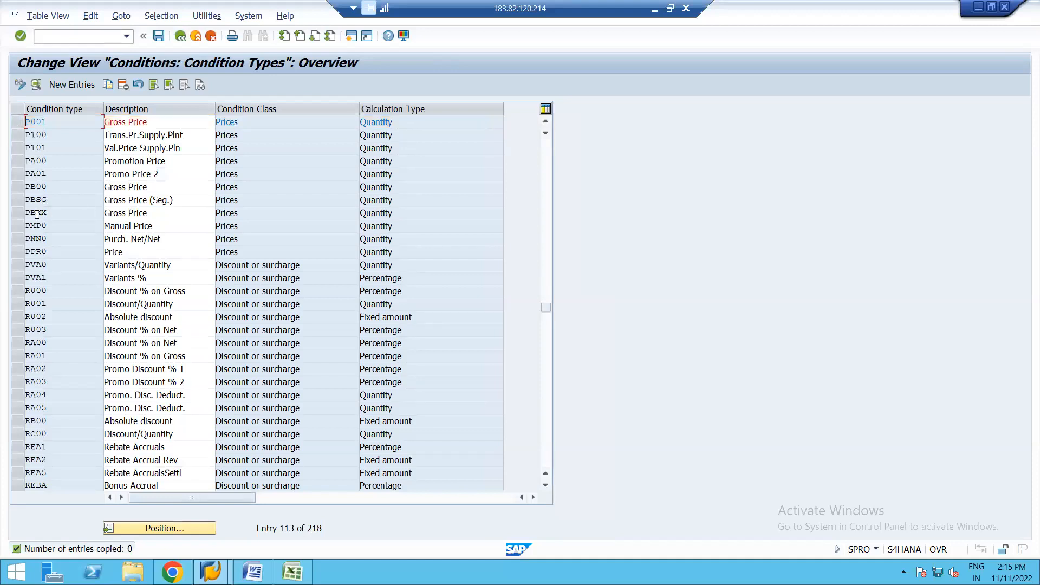
# Step: Review the details of the existing condition type PBXX, Gross Price, and return to the condition type overview
pyautogui.click(14, 212)
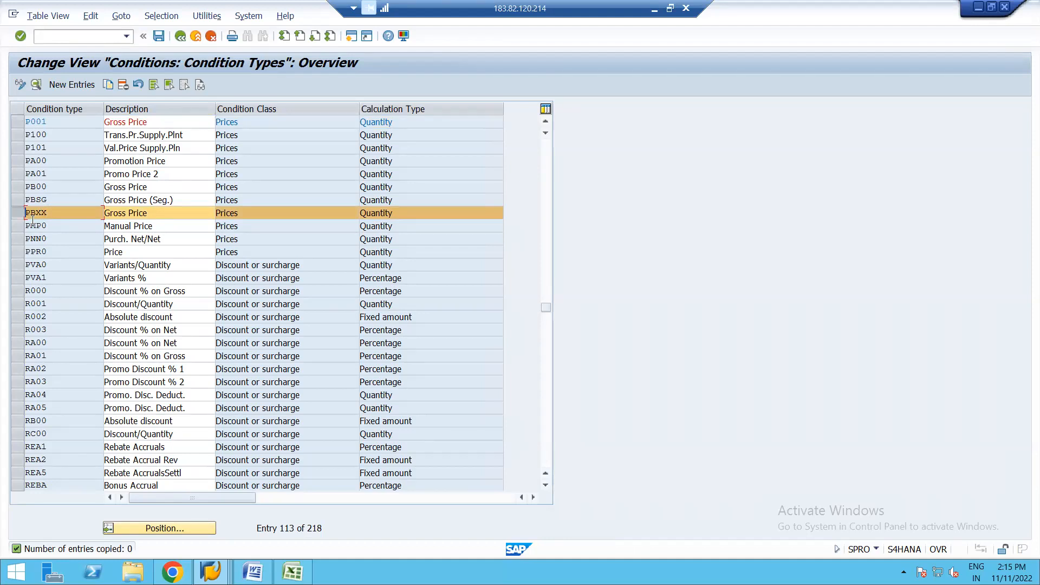
pyautogui.click(35, 85)
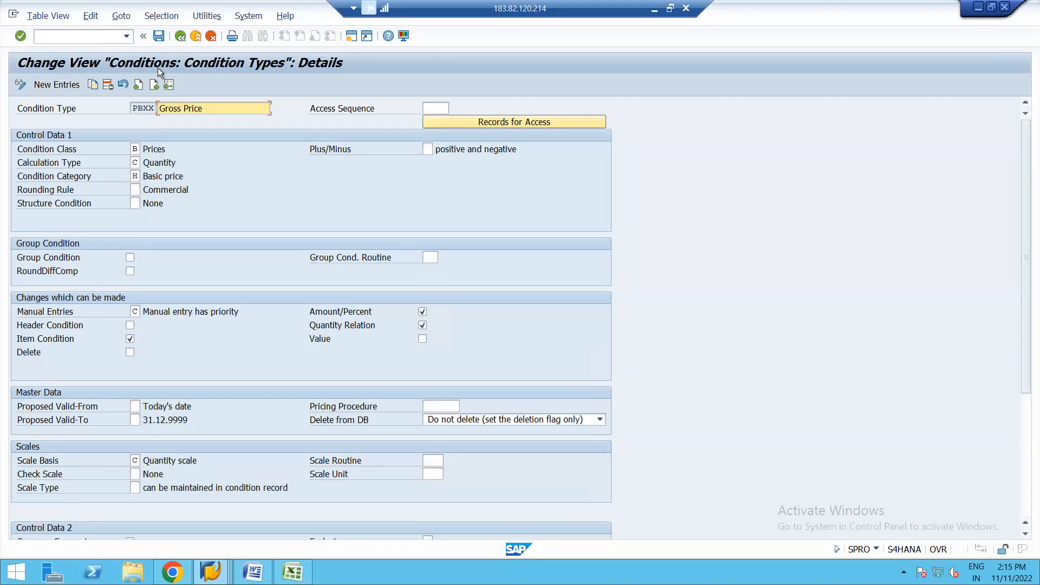
pyautogui.click(181, 37)
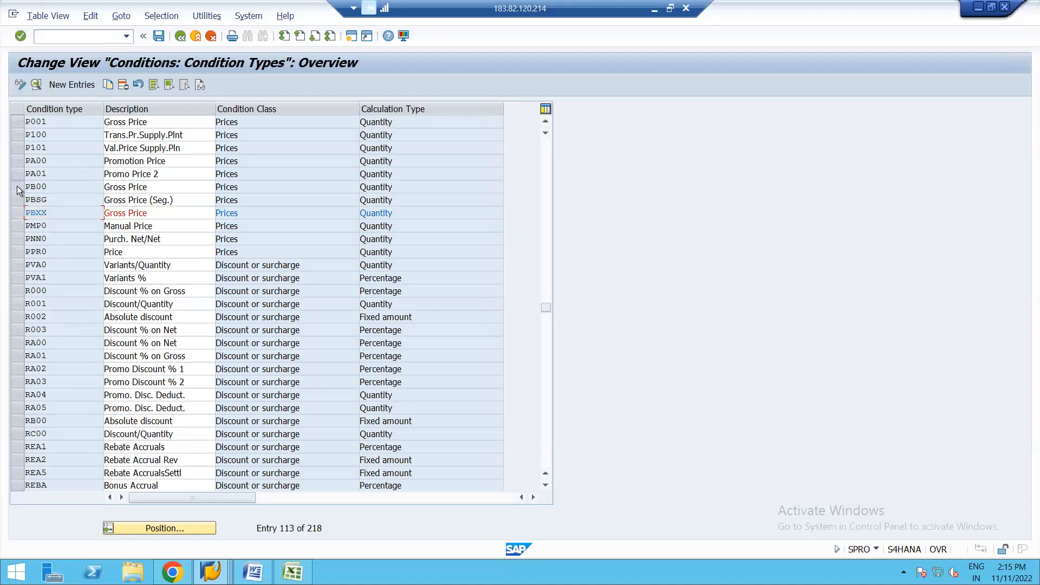
# Step: Review the details of condition type PB00, Gross Price, and return to the IMG
pyautogui.click(17, 186)
pyautogui.click(35, 86)
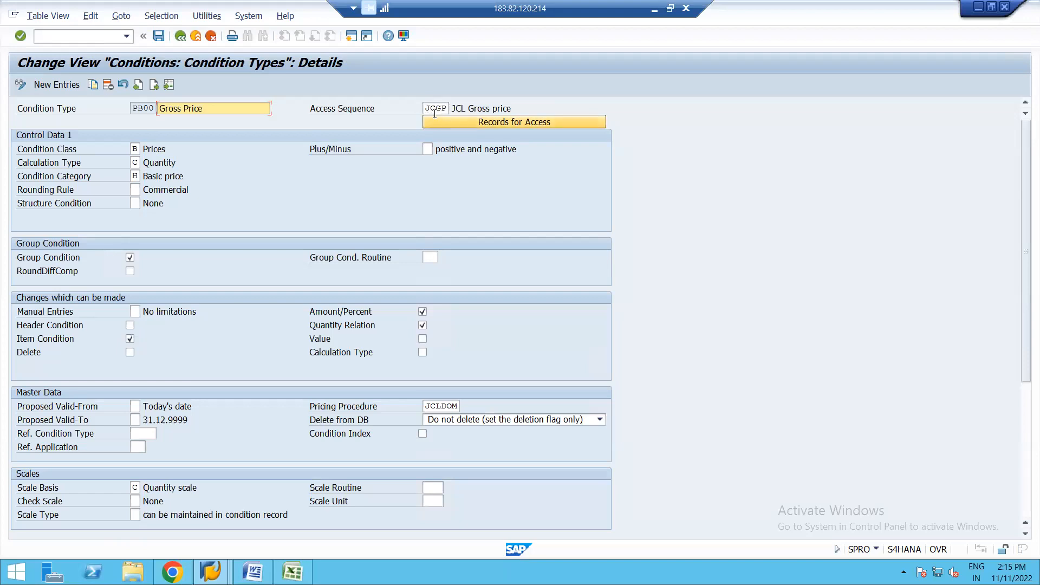
pyautogui.click(184, 37)
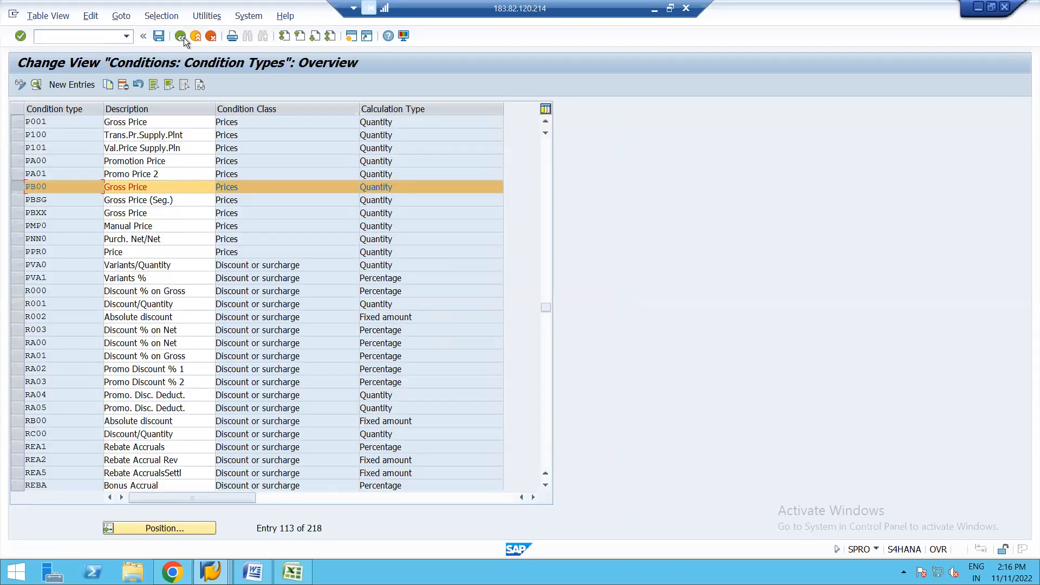
pyautogui.click(183, 38)
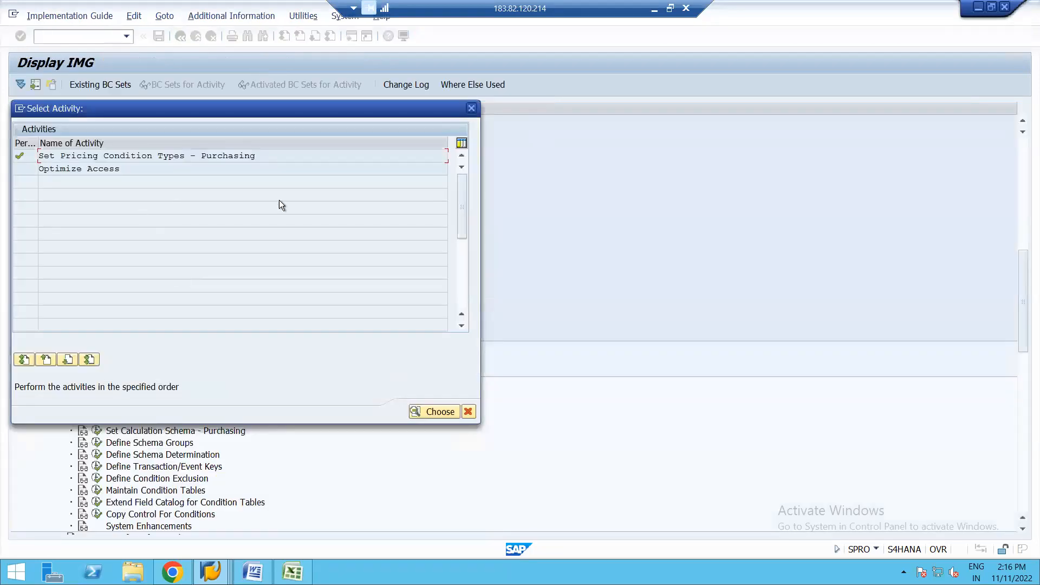
pyautogui.click(471, 109)
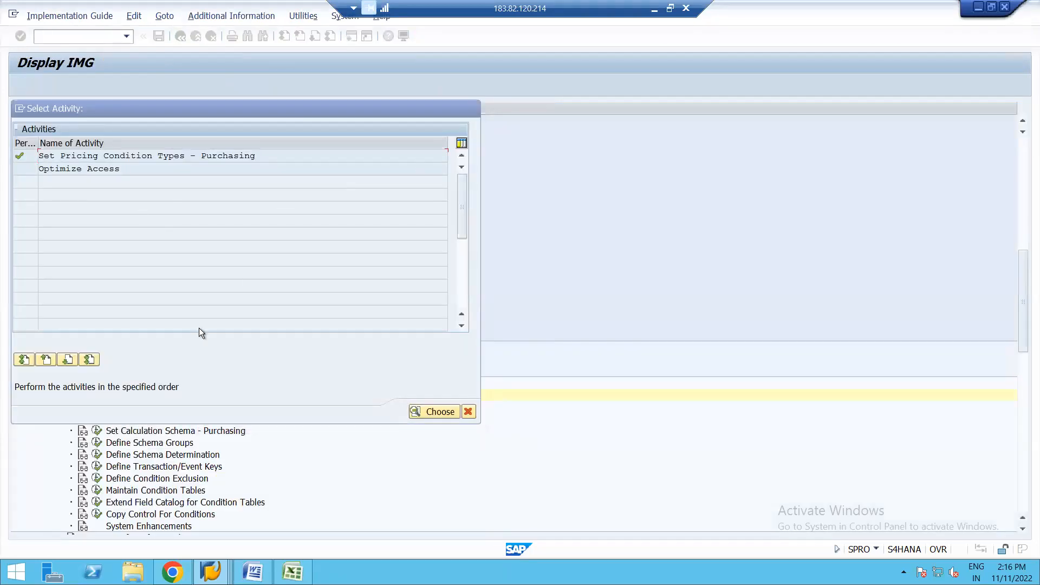
# Step: Open Set Calculation Schema - Purchasing, position the list at RM1000 and open that schema's control data
pyautogui.click(97, 430)
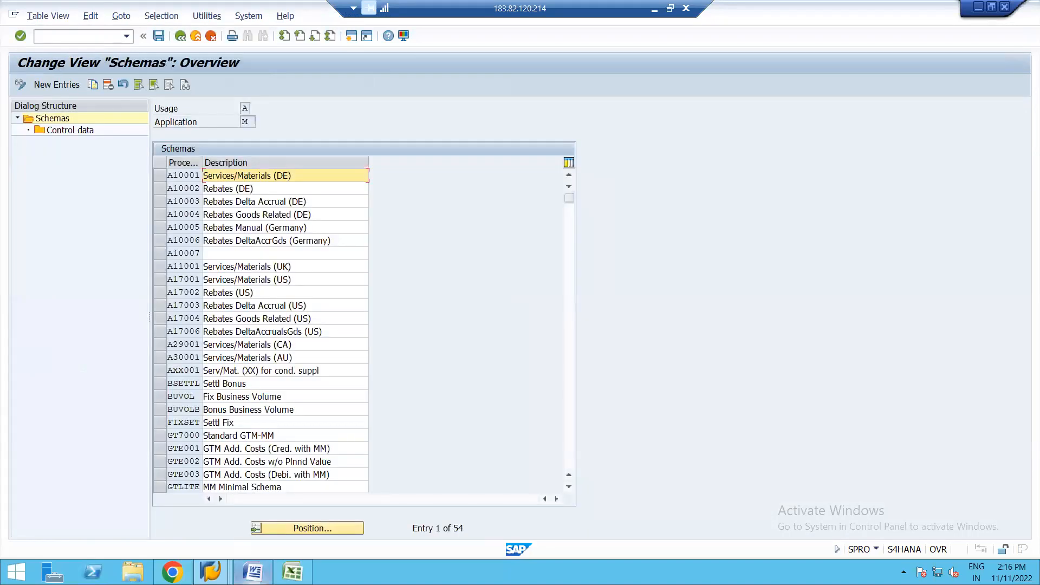
pyautogui.click(322, 528)
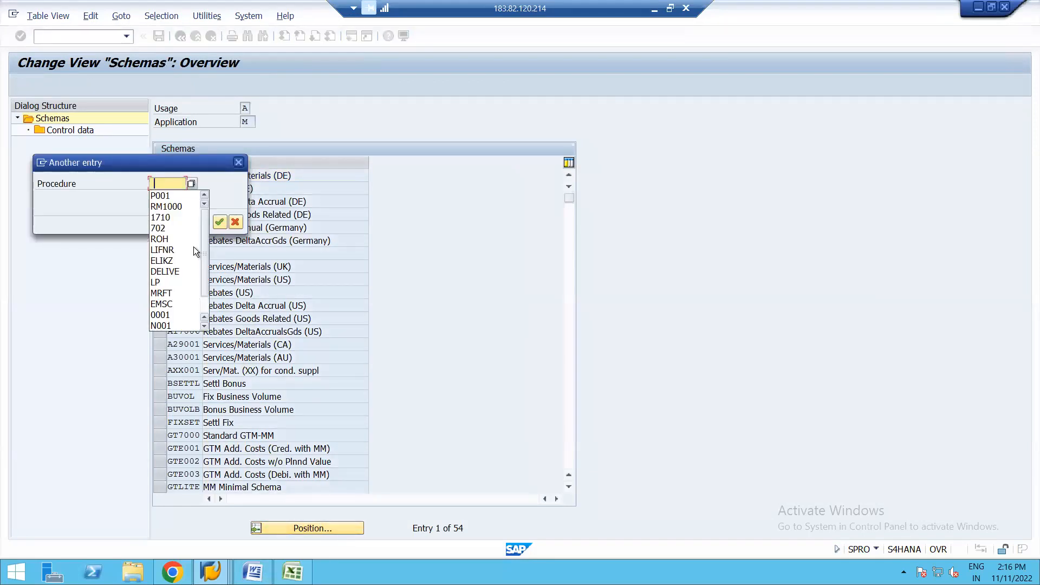
pyautogui.click(164, 206)
pyautogui.press('Return')
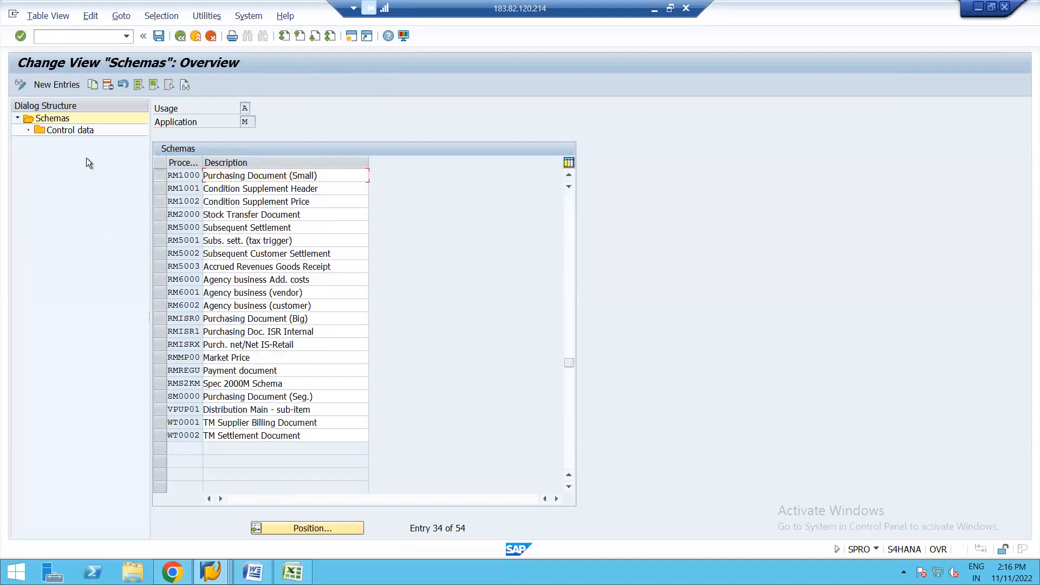
pyautogui.doubleClick(64, 131)
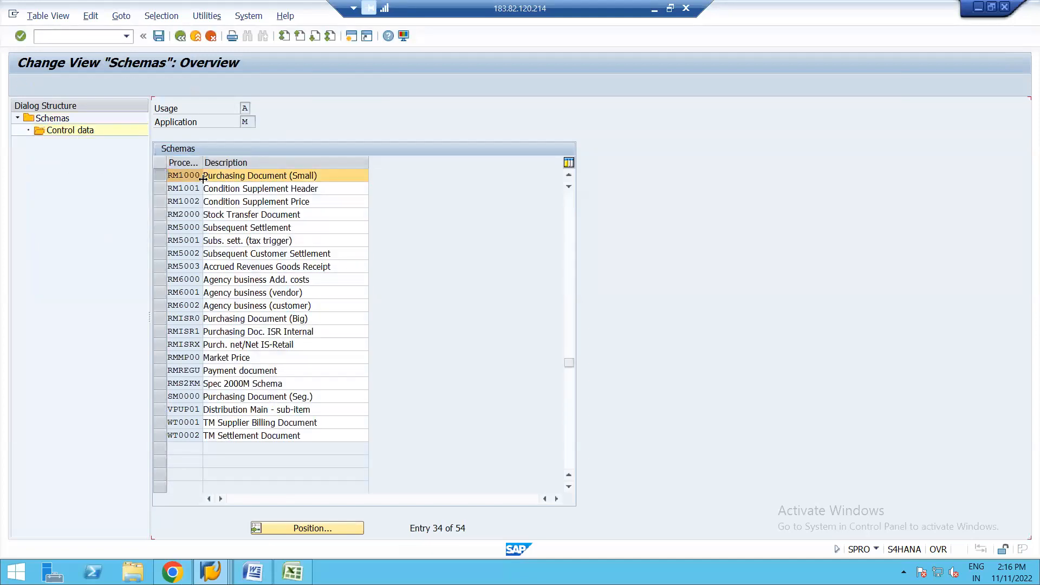
# Step: Set the condition type of step 1, counter 1 in the RM1000 control data to PBXX, Gross Price
pyautogui.click(241, 162)
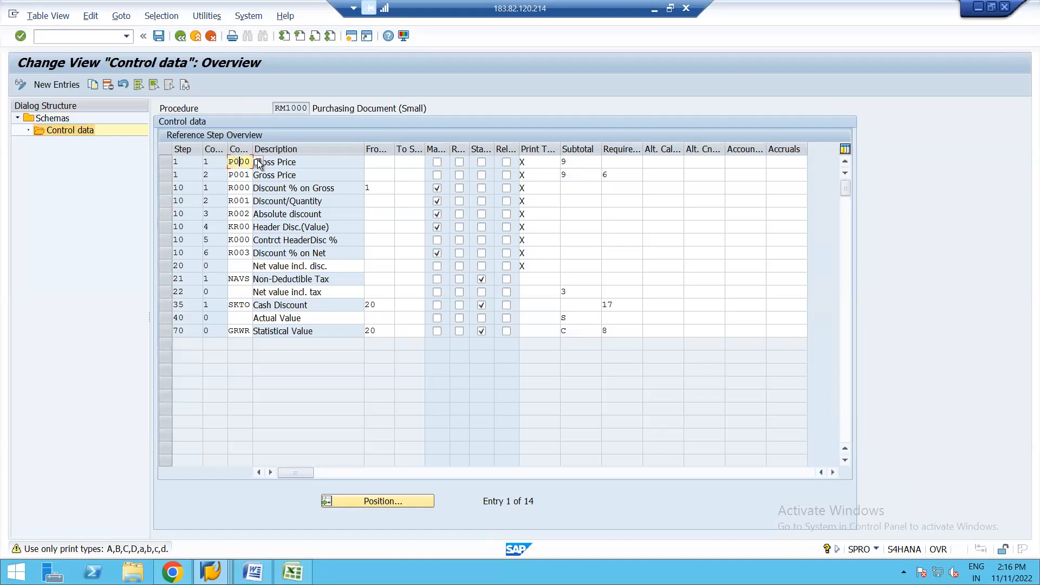
pyautogui.click(258, 161)
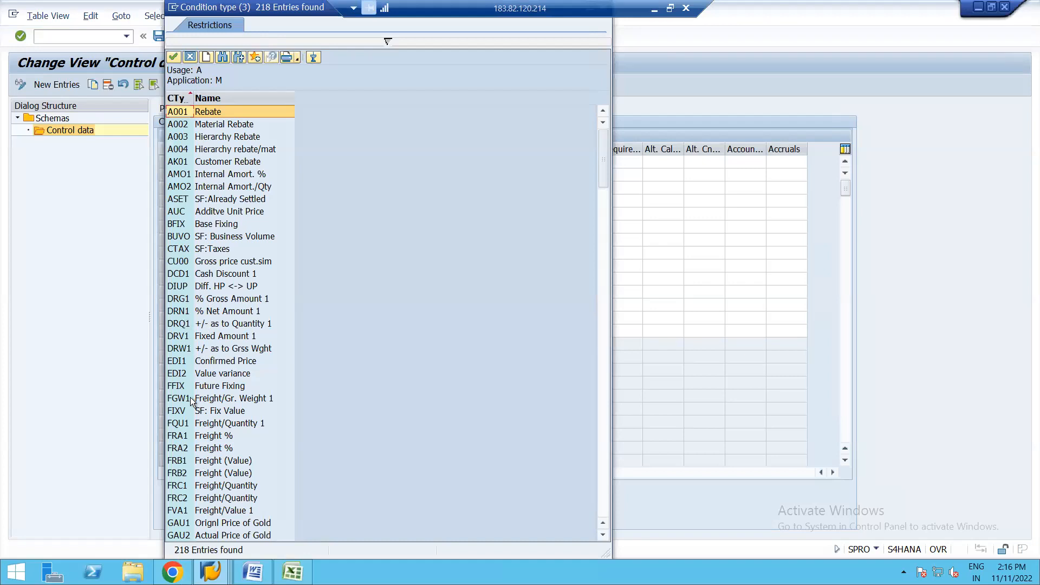
pyautogui.click(188, 447)
pyautogui.press('Down')
pyautogui.press('Down')
pyautogui.press('Down')
pyautogui.press('Down')
pyautogui.press('Down')
pyautogui.press('Down')
pyautogui.press('Down')
pyautogui.press('Down')
pyautogui.press('Down')
pyautogui.press('Down')
pyautogui.press('Down')
pyautogui.press('Down')
pyautogui.press('Down')
pyautogui.press('Down')
pyautogui.press('Down')
pyautogui.press('Down')
pyautogui.press('Down')
pyautogui.press('Down')
pyautogui.press('Down')
pyautogui.press('Down')
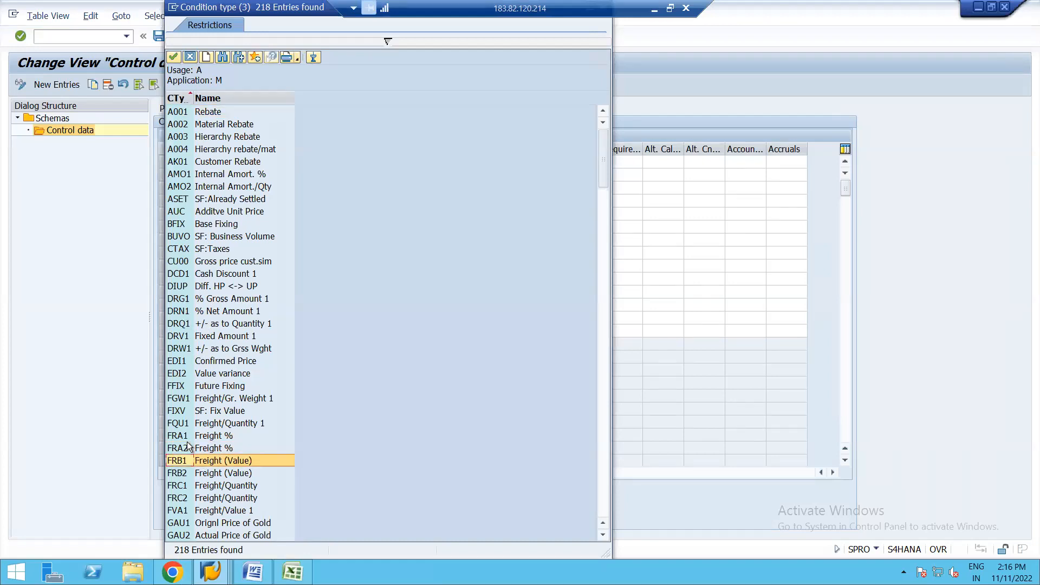
pyautogui.press('Down')
pyautogui.press('Down')
pyautogui.press('Down')
pyautogui.press('Down')
pyautogui.press('Down')
pyautogui.press('Down')
pyautogui.press('Down')
pyautogui.press('Down')
pyautogui.press('Down')
pyautogui.press('Down')
pyautogui.press('Down')
pyautogui.press('Down')
pyautogui.press('Down')
pyautogui.press('Down')
pyautogui.press('Down')
pyautogui.press('Down')
pyautogui.press('Down')
pyautogui.press('Down')
pyautogui.press('Down')
pyautogui.press('Down')
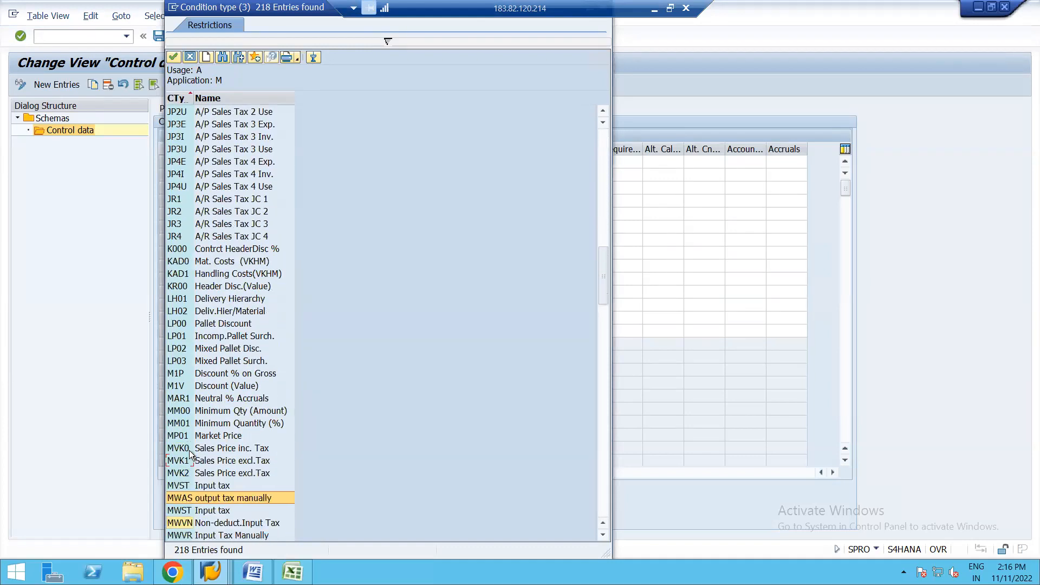
pyautogui.press('Down')
pyautogui.press('Down')
pyautogui.press('Down')
pyautogui.press('Down')
pyautogui.press('Down')
pyautogui.press('Down')
pyautogui.press('Down')
pyautogui.press('Down')
pyautogui.press('Down')
pyautogui.press('Down')
pyautogui.press('Down')
pyautogui.press('Down')
pyautogui.press('Down')
pyautogui.press('Down')
pyautogui.press('Down')
pyautogui.press('Down')
pyautogui.press('Down')
pyautogui.press('Down')
pyautogui.press('Down')
pyautogui.press('Down')
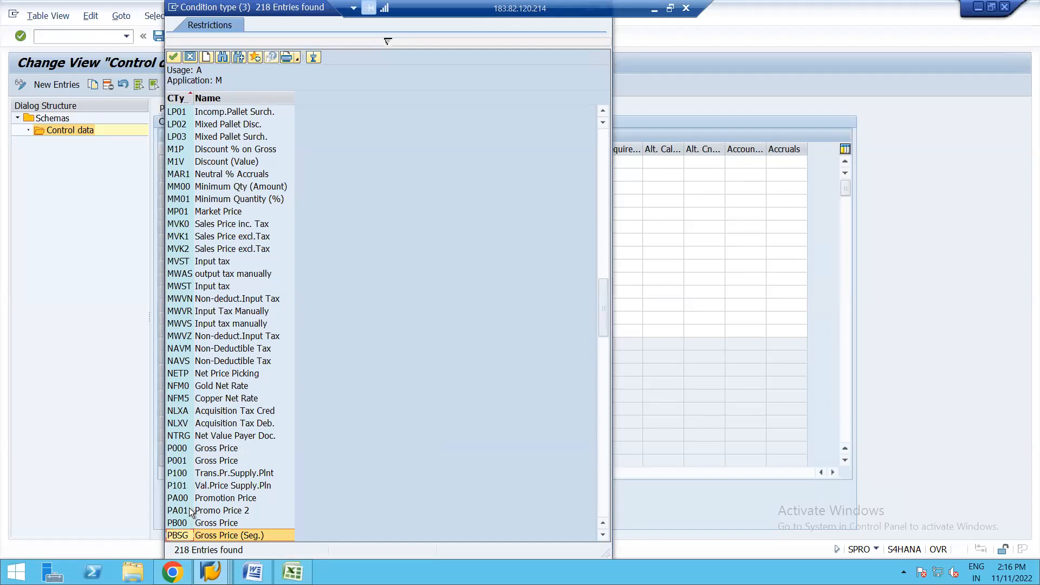
pyautogui.press('Down')
pyautogui.press('Down')
pyautogui.press('Down')
pyautogui.press('Down')
pyautogui.press('Down')
pyautogui.press('Down')
pyautogui.press('Down')
pyautogui.press('Down')
pyautogui.press('Down')
pyautogui.press('Down')
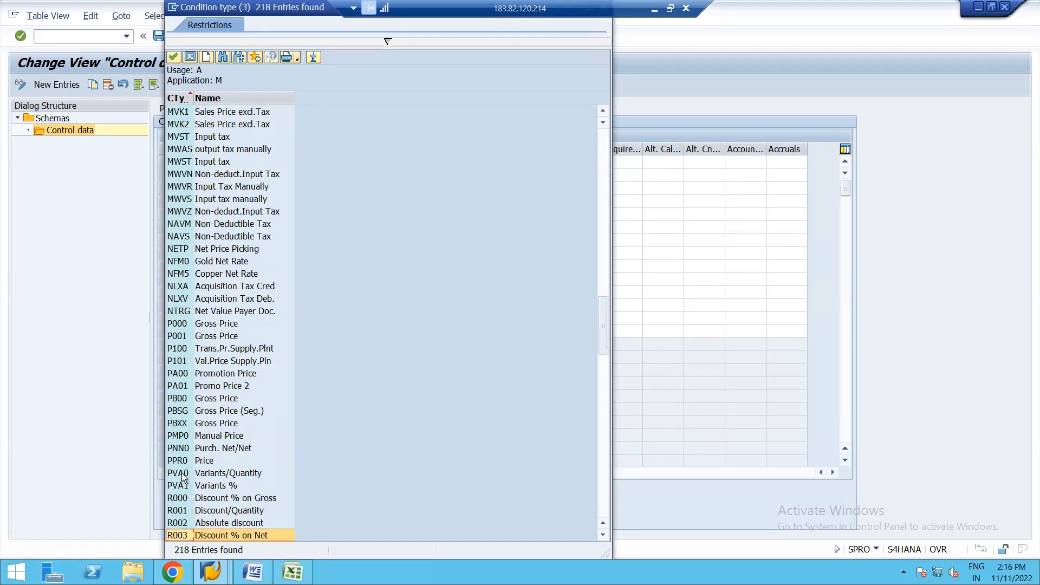
pyautogui.click(213, 423)
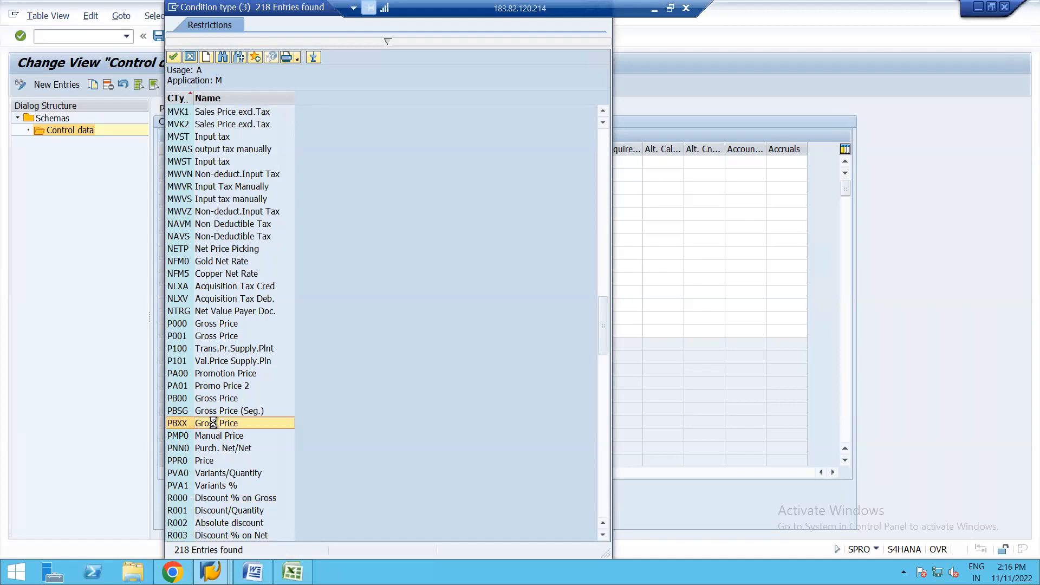
pyautogui.doubleClick(213, 423)
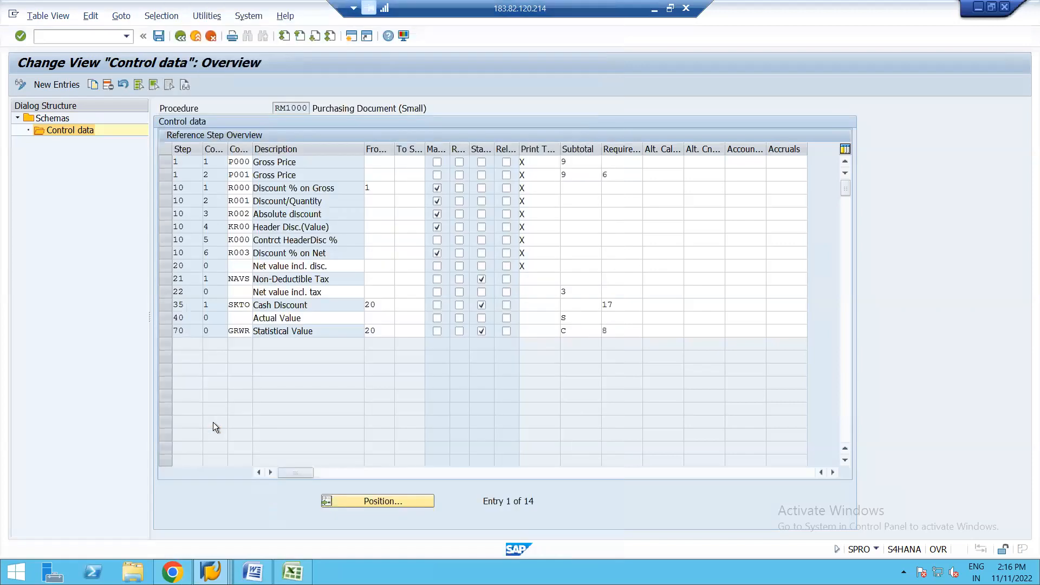
# Step: Set the condition type of step 1, counter 2 in the RM1000 control data to PB00, Gross Price
pyautogui.click(246, 174)
pyautogui.click(259, 174)
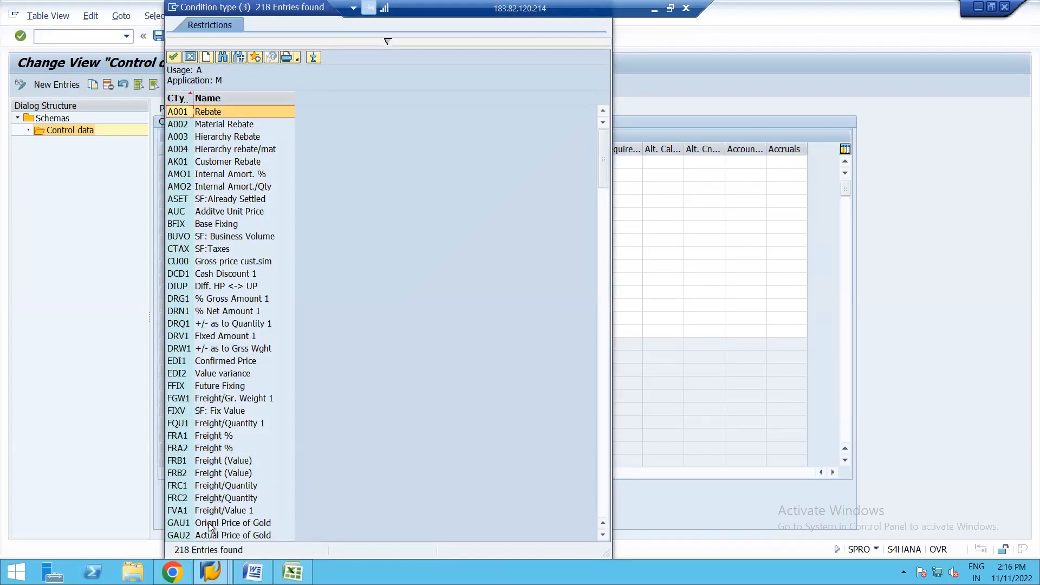
pyautogui.click(204, 523)
pyautogui.press('Down')
pyautogui.press('Down')
pyautogui.press('Down')
pyautogui.press('Down')
pyautogui.press('Down')
pyautogui.press('Down')
pyautogui.press('Down')
pyautogui.press('Down')
pyautogui.press('Down')
pyautogui.press('Down')
pyautogui.press('Down')
pyautogui.press('Down')
pyautogui.press('Down')
pyautogui.press('Down')
pyautogui.press('Down')
pyautogui.press('Down')
pyautogui.press('Down')
pyautogui.press('Down')
pyautogui.press('Down')
pyautogui.press('Down')
pyautogui.press('Down')
pyautogui.press('Down')
pyautogui.press('Down')
pyautogui.press('Down')
pyautogui.press('Down')
pyautogui.press('Down')
pyautogui.press('Down')
pyautogui.press('Down')
pyautogui.press('Down')
pyautogui.press('Down')
pyautogui.press('Down')
pyautogui.press('Down')
pyautogui.press('Down')
pyautogui.press('Down')
pyautogui.press('Down')
pyautogui.press('Down')
pyautogui.press('Down')
pyautogui.press('Down')
pyautogui.press('Down')
pyautogui.press('Down')
pyautogui.press('Down')
pyautogui.press('Down')
pyautogui.press('Down')
pyautogui.press('Down')
pyautogui.press('Down')
pyautogui.press('Down')
pyautogui.press('Down')
pyautogui.press('Down')
pyautogui.press('Down')
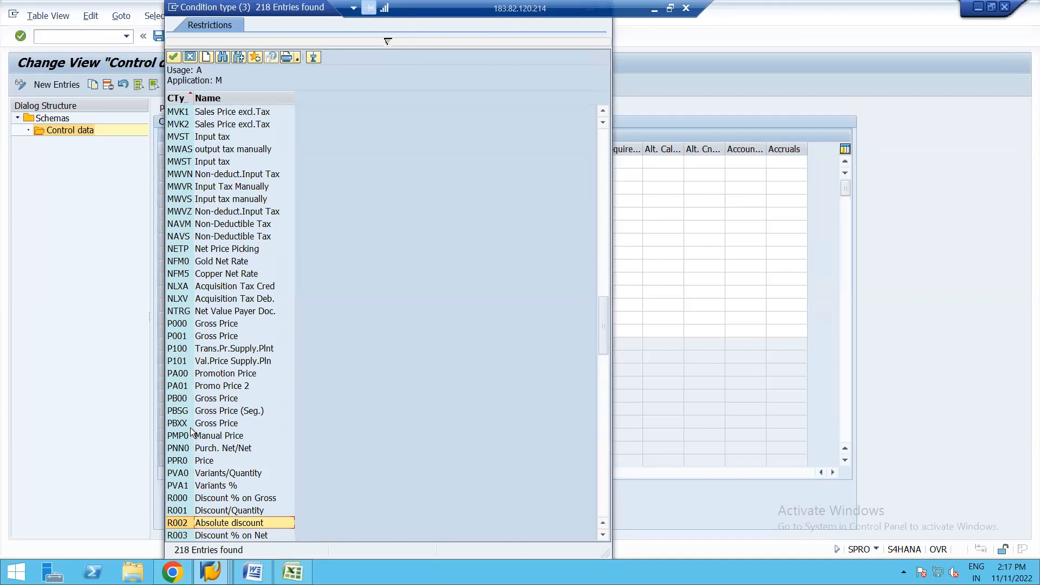
pyautogui.click(217, 398)
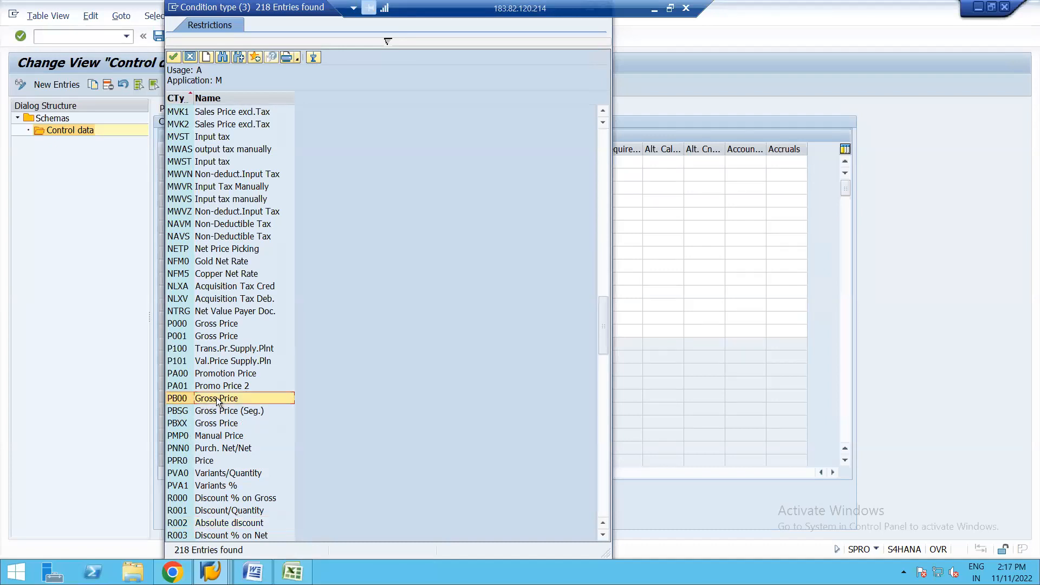
pyautogui.doubleClick(216, 398)
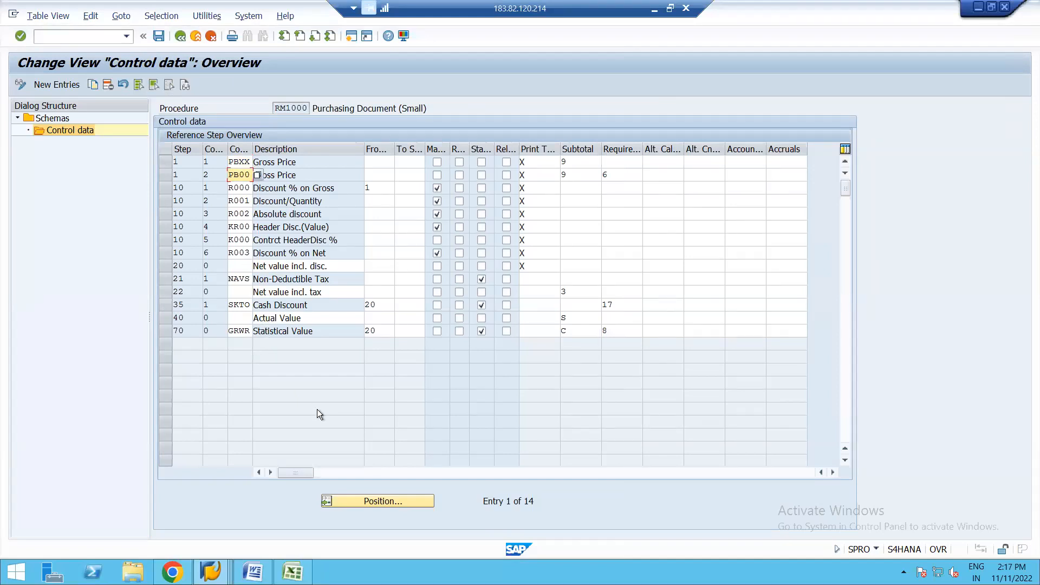
pyautogui.press('Return')
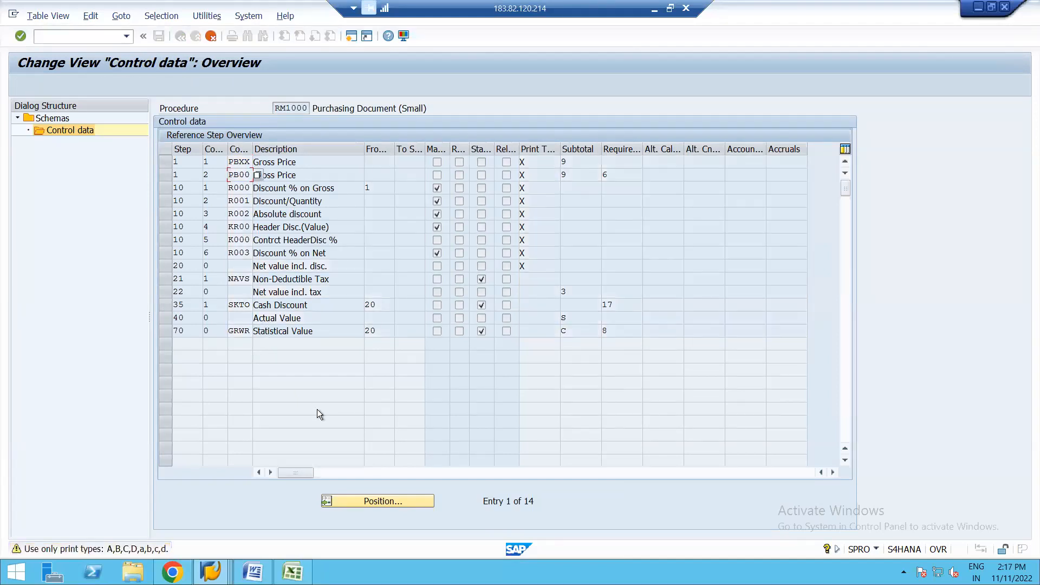
pyautogui.press('Return')
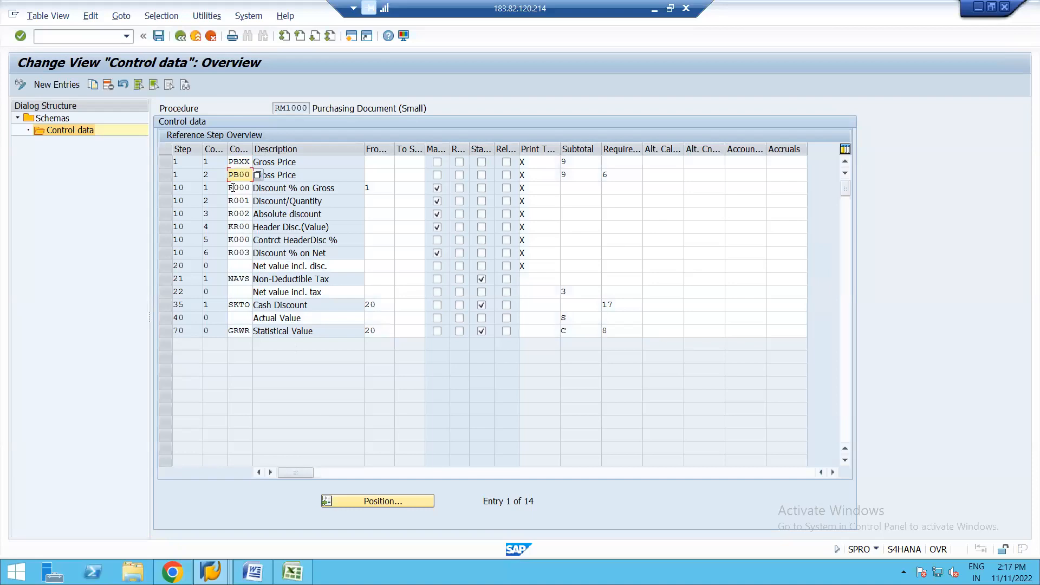
# Step: Save the changed RM1000 control data under the proposed customizing request
pyautogui.click(157, 36)
pyautogui.press('Return')
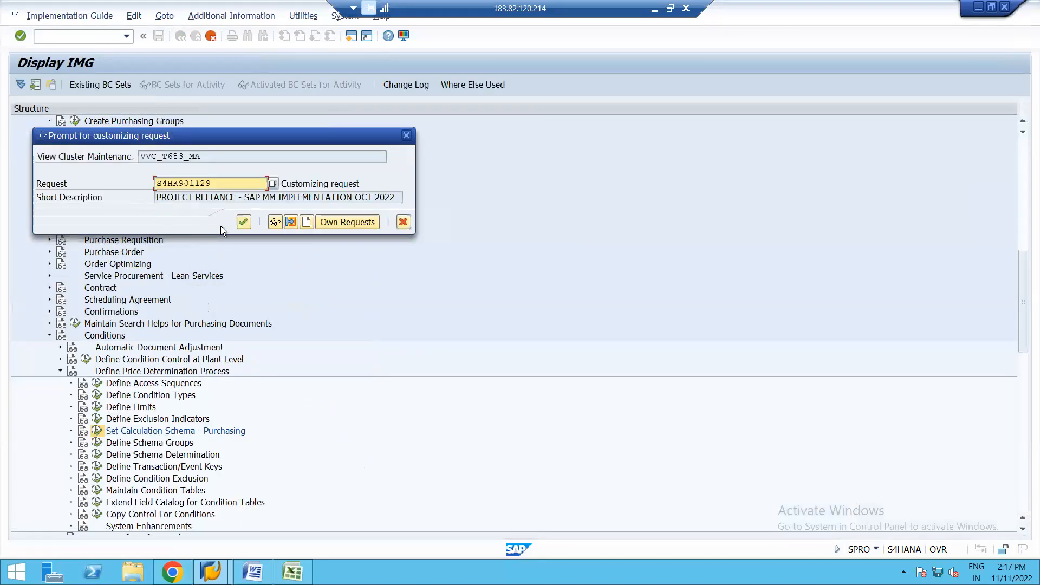
pyautogui.click(244, 222)
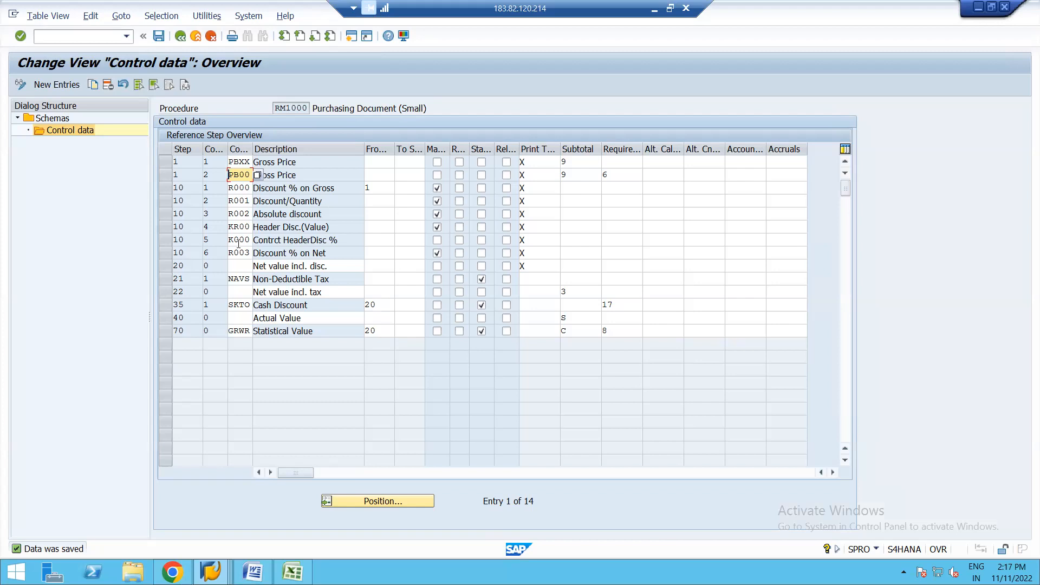
# Step: Create a new RM1000 control data entry with step 2, counter 3 and condition type FRB1, Freight (Value)
pyautogui.click(213, 162)
pyautogui.click(56, 84)
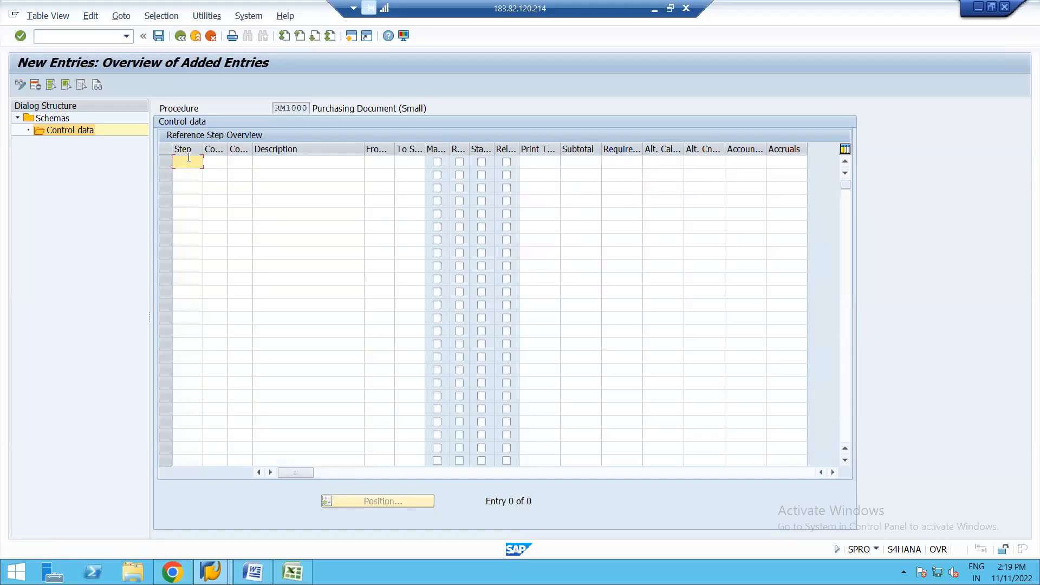
pyautogui.write('2')
pyautogui.click(221, 162)
pyautogui.write('3')
pyautogui.click(245, 163)
pyautogui.click(256, 163)
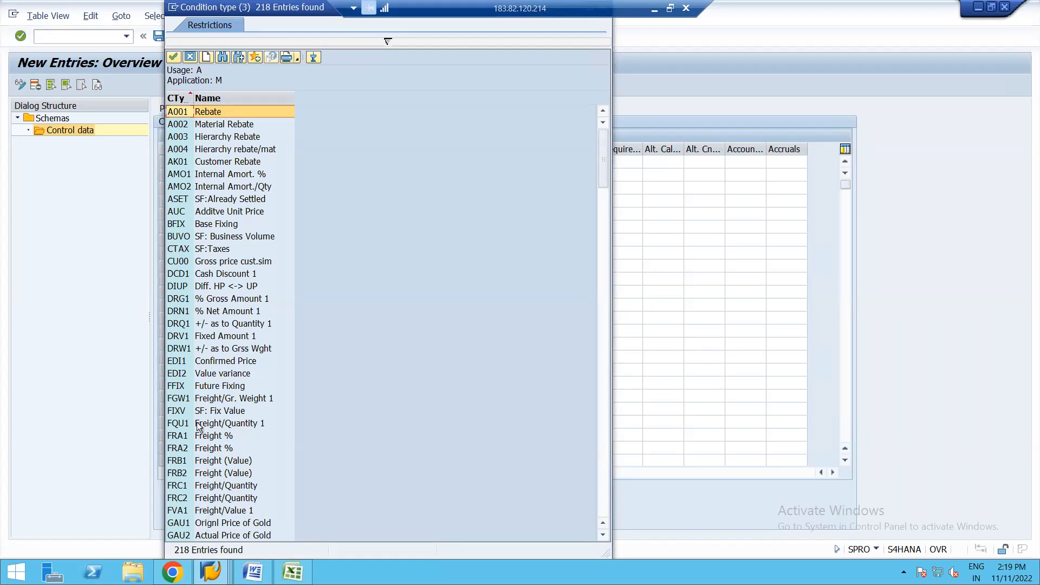
pyautogui.doubleClick(212, 460)
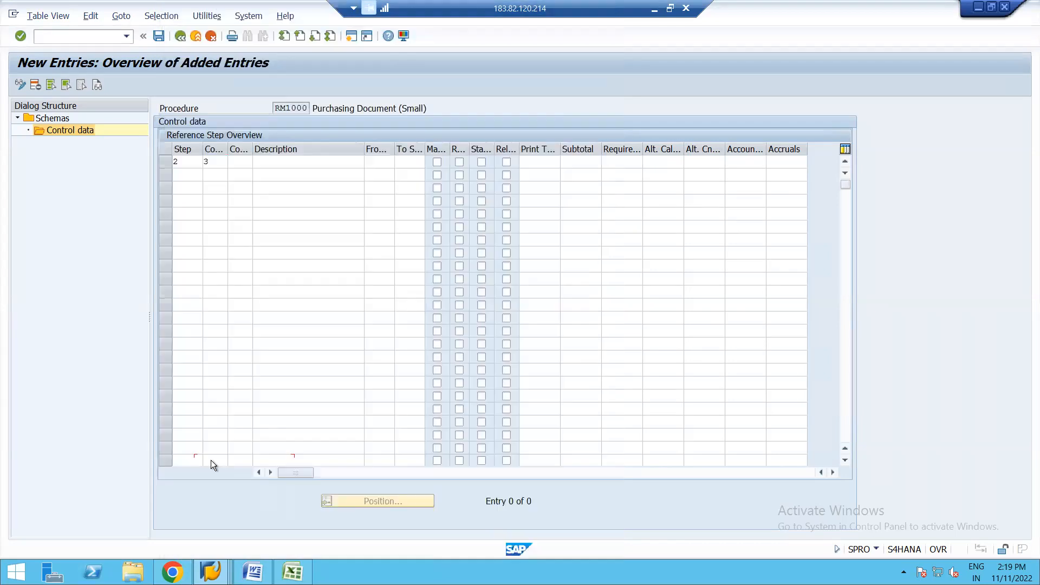
pyautogui.press('Return')
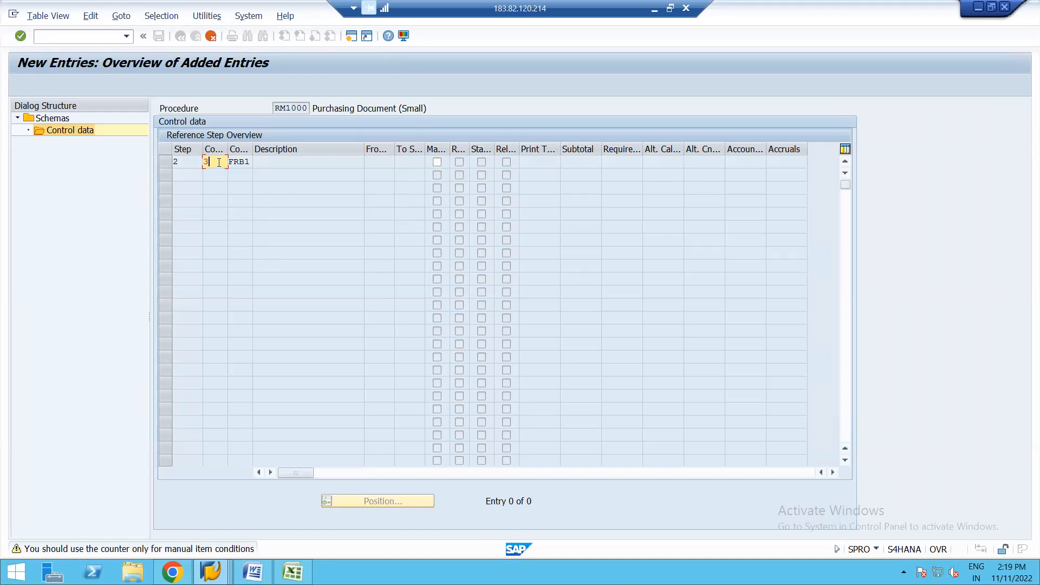
# Step: Set the FRB1 entry's counter to 1, flag it as manual and save it, returning to the control data overview
pyautogui.press('BackSpace')
pyautogui.write('1')
pyautogui.press('Return')
pyautogui.click(437, 163)
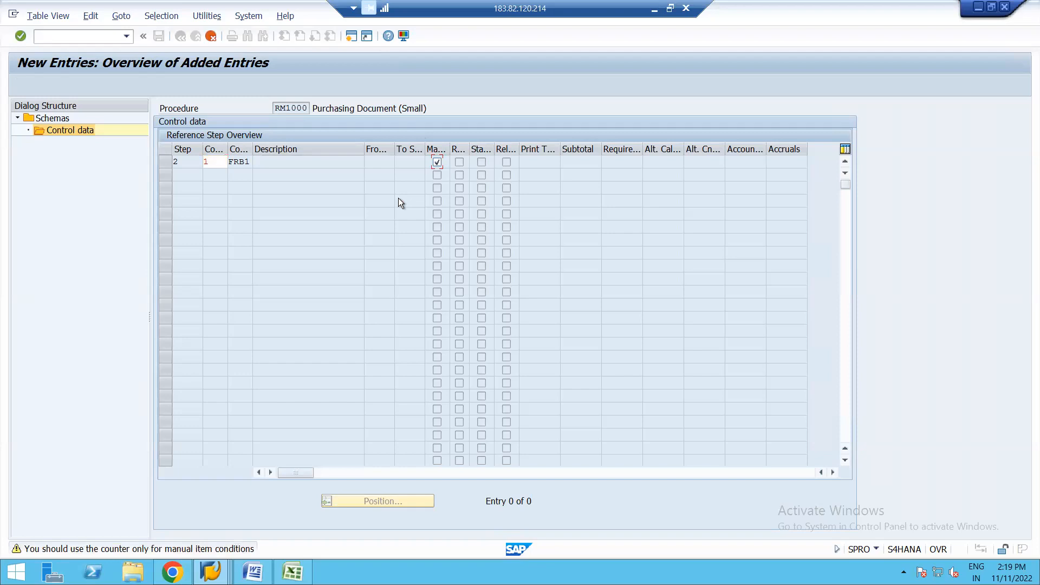
pyautogui.press('Return')
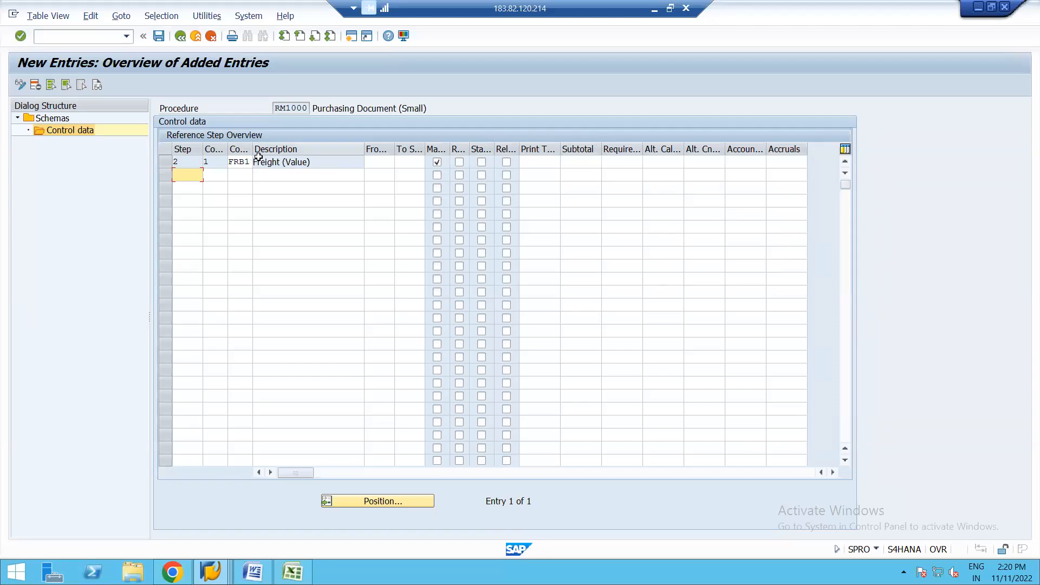
pyautogui.click(158, 36)
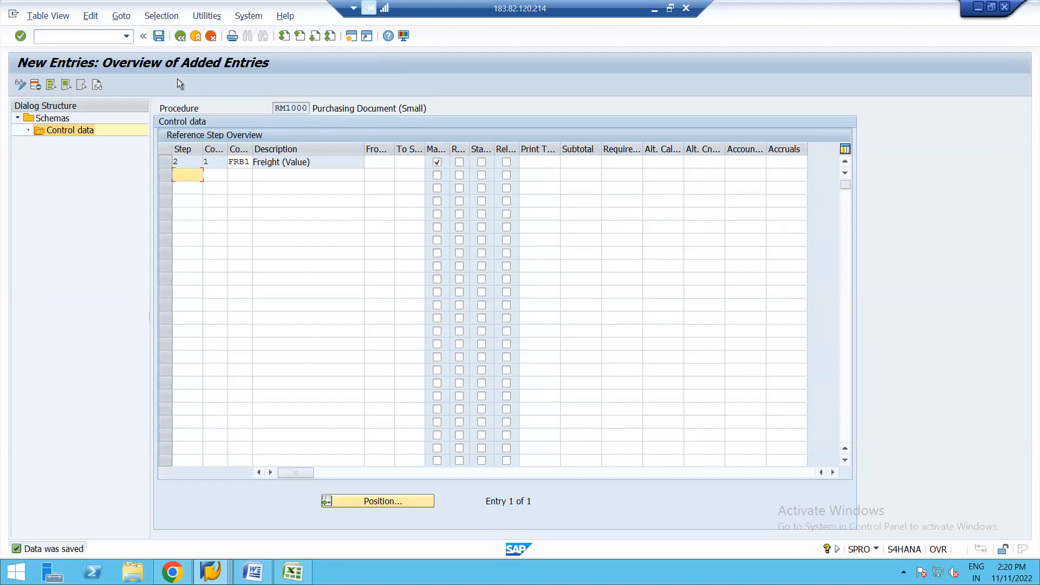
pyautogui.click(180, 36)
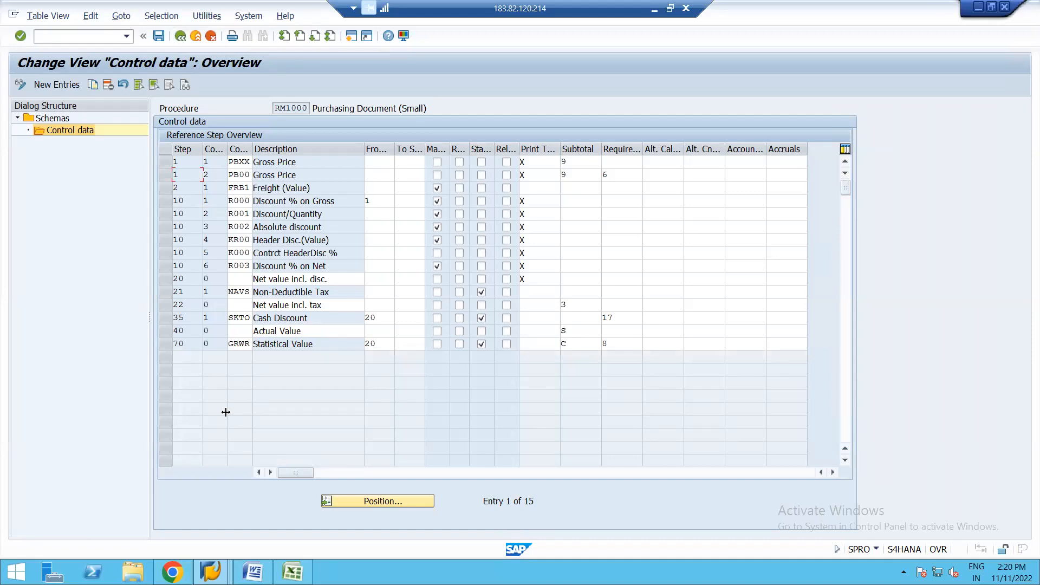
# Step: Switch to the sugar crystals purchase order session, review the item's pricing analysis and return to the item conditions
pyautogui.moveTo(212, 572)
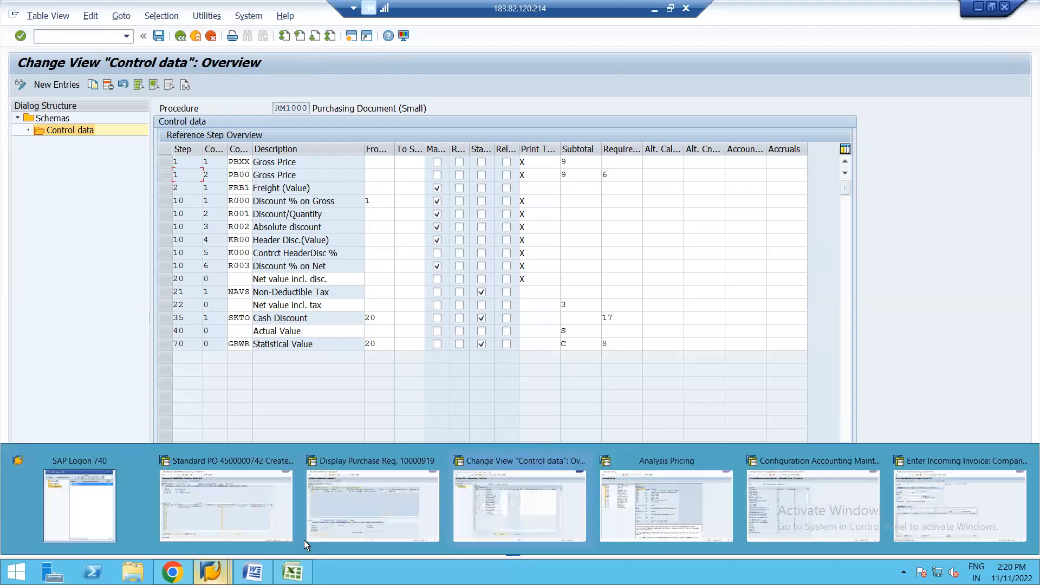
pyautogui.click(362, 498)
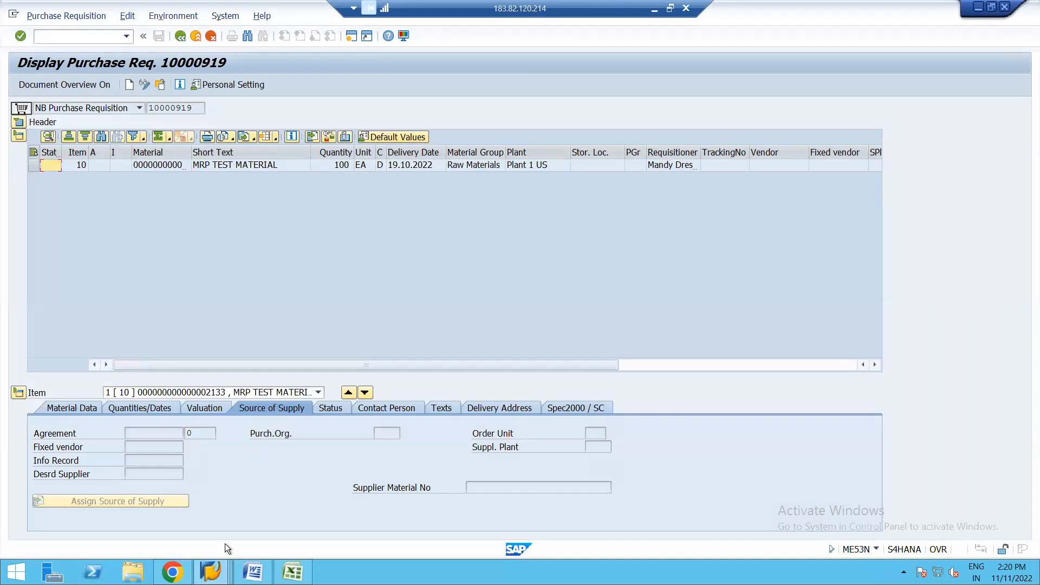
pyautogui.moveTo(210, 572)
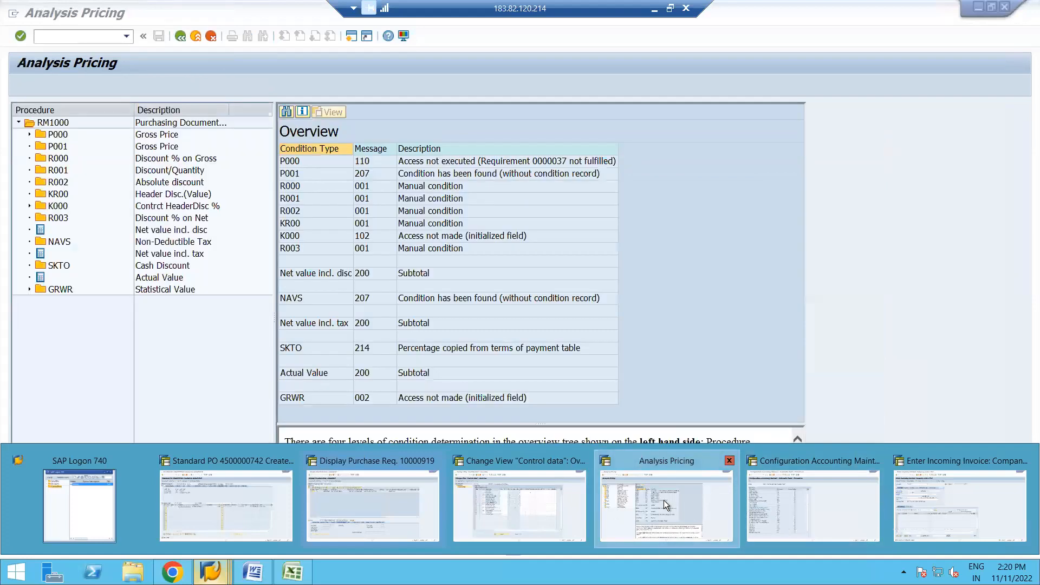
pyautogui.click(664, 499)
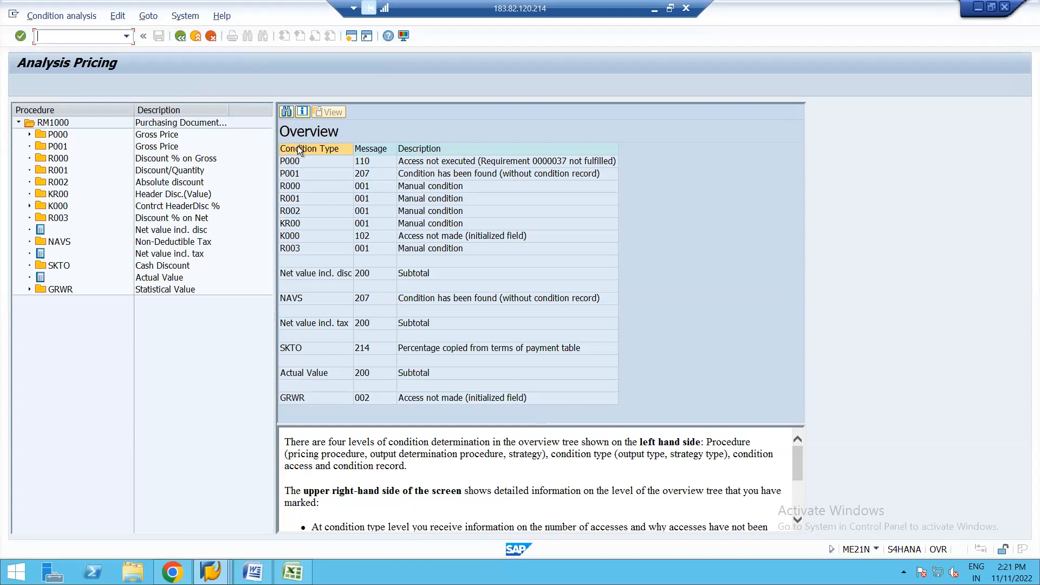
pyautogui.click(181, 37)
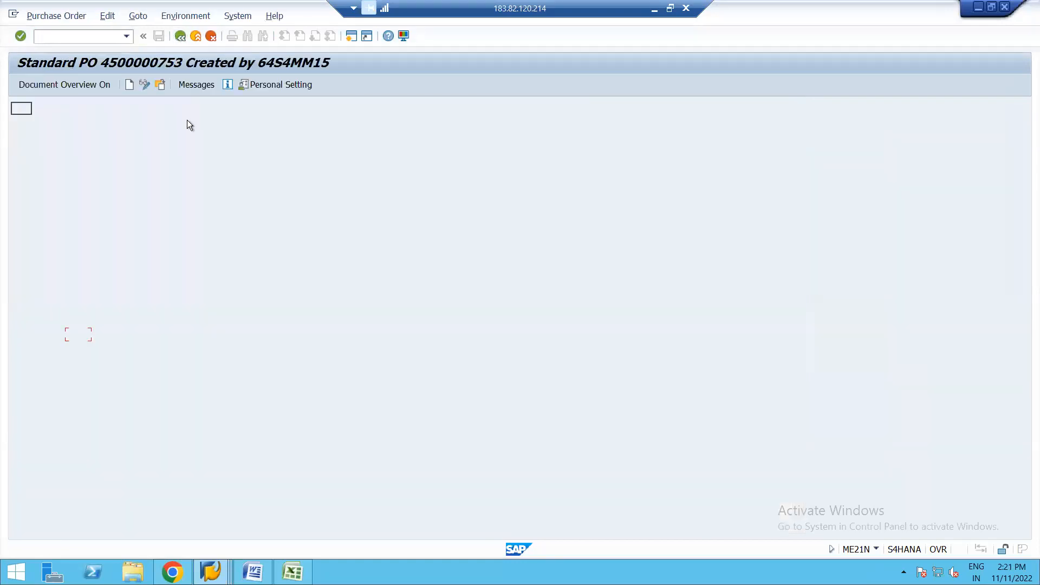
pyautogui.click(246, 230)
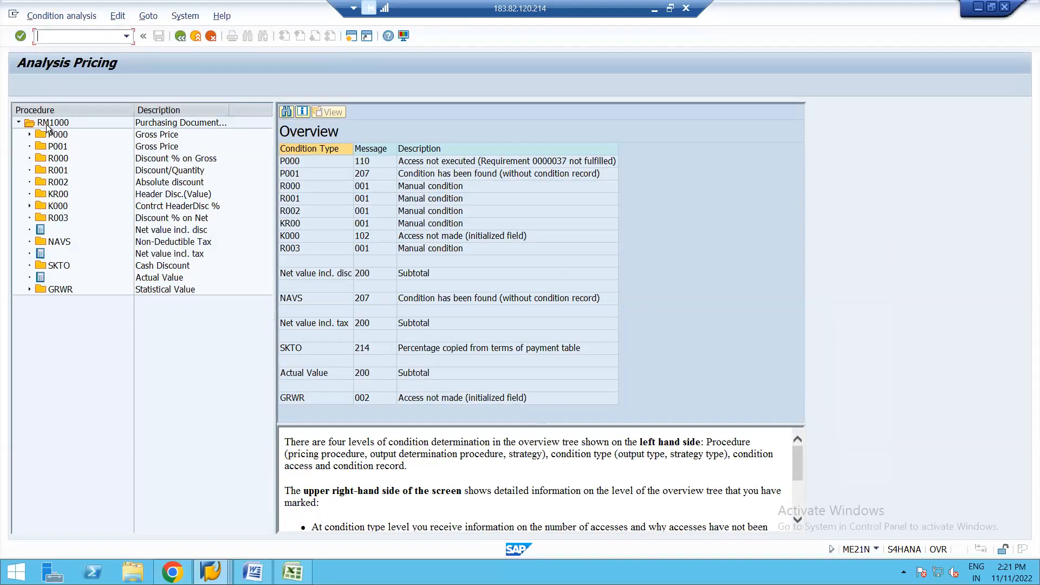
pyautogui.click(180, 41)
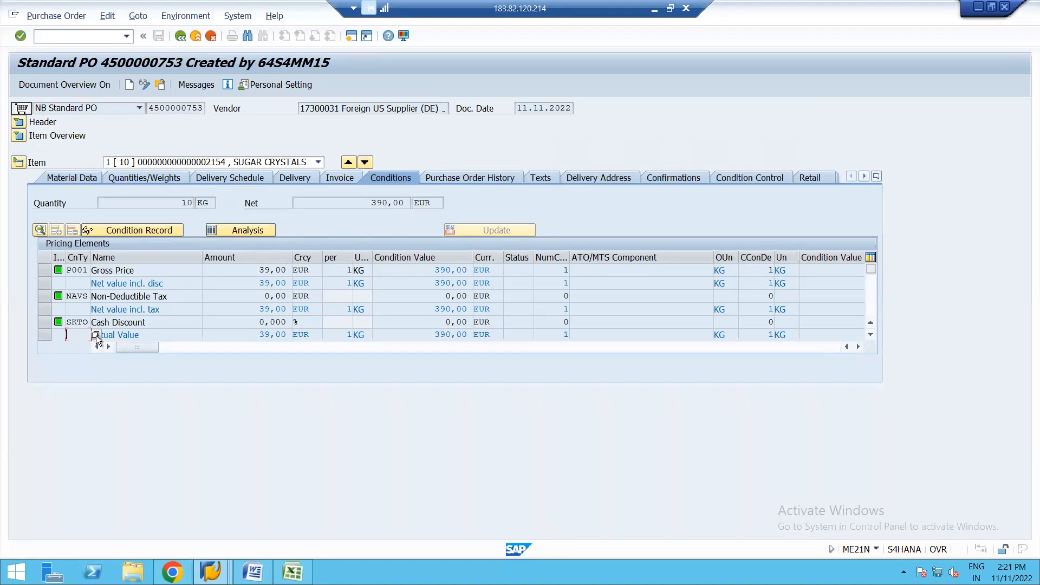
# Step: Try to pick FRB1, Freight (Value), from the condition types offered for the item's pricing elements
pyautogui.press('F4')
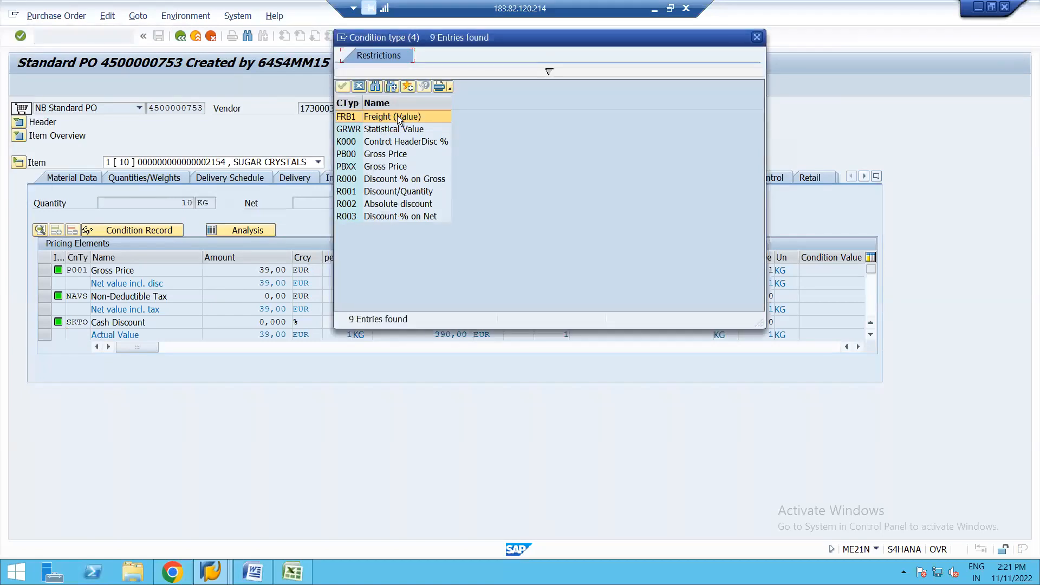
pyautogui.doubleClick(398, 116)
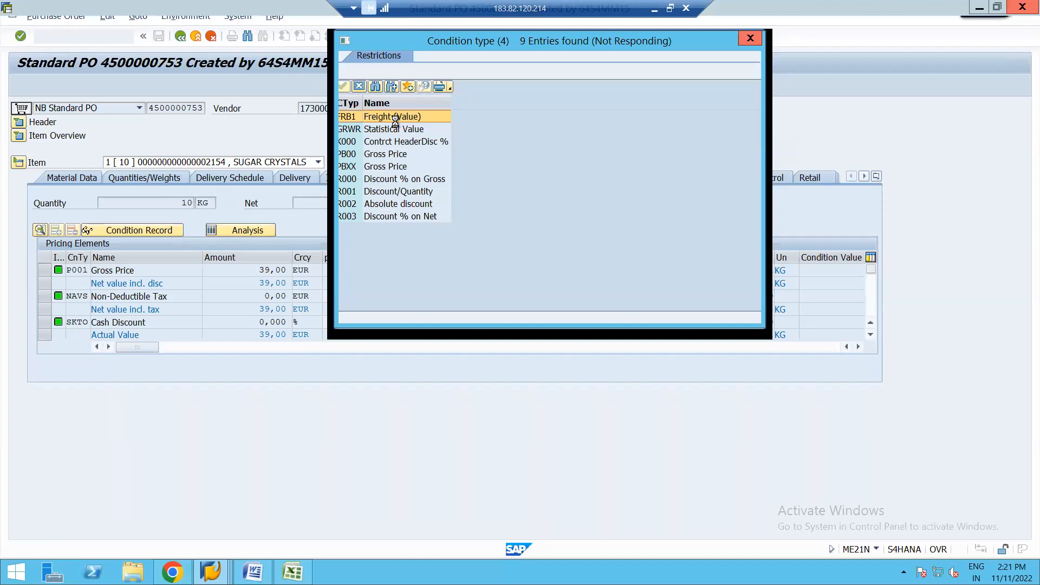
pyautogui.click(360, 87)
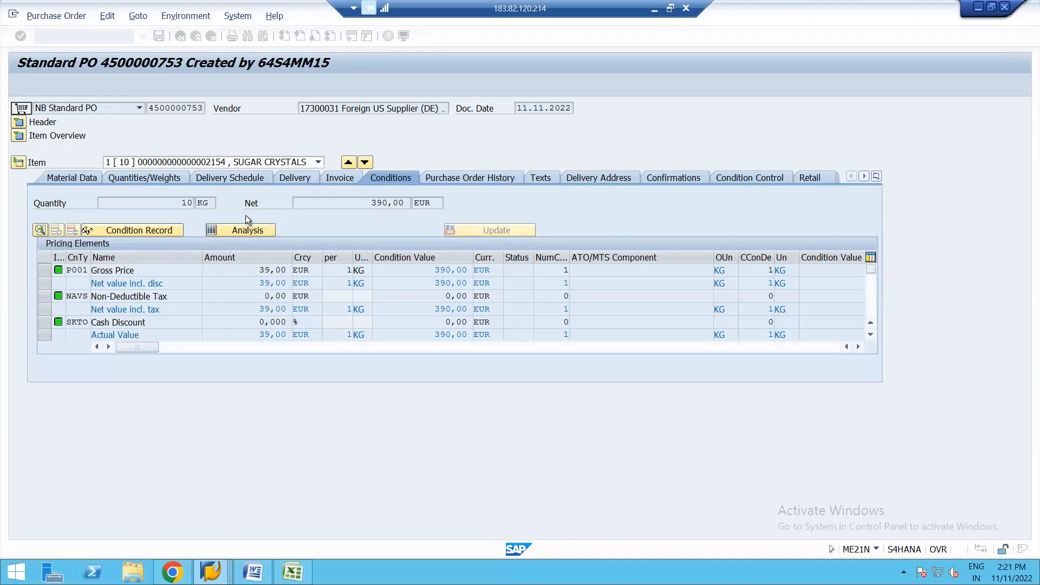
# Step: Recheck the purchase order item's pricing analysis and switch back to the RM1000 control data session
pyautogui.click(234, 232)
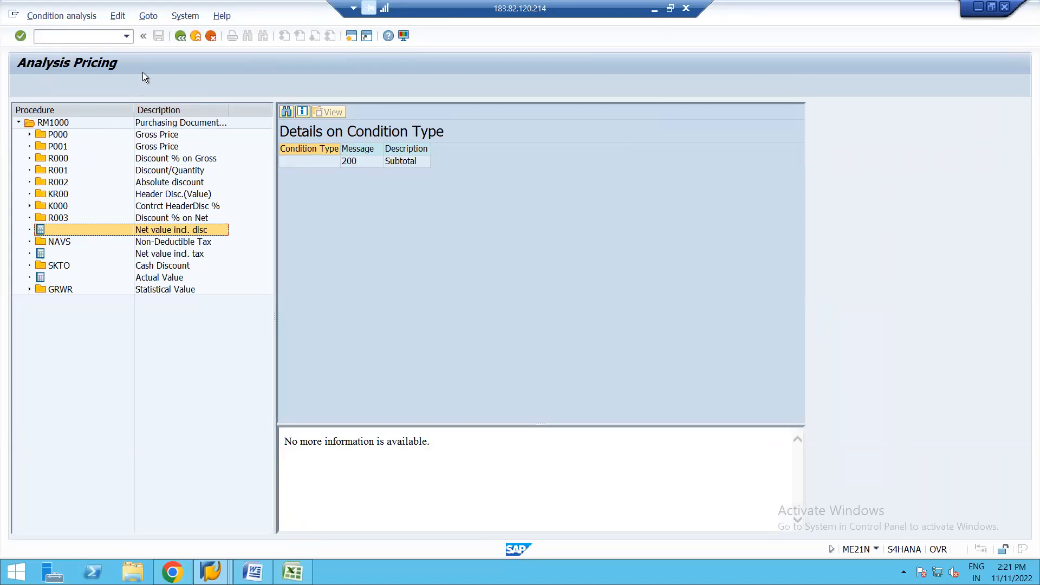
pyautogui.click(181, 35)
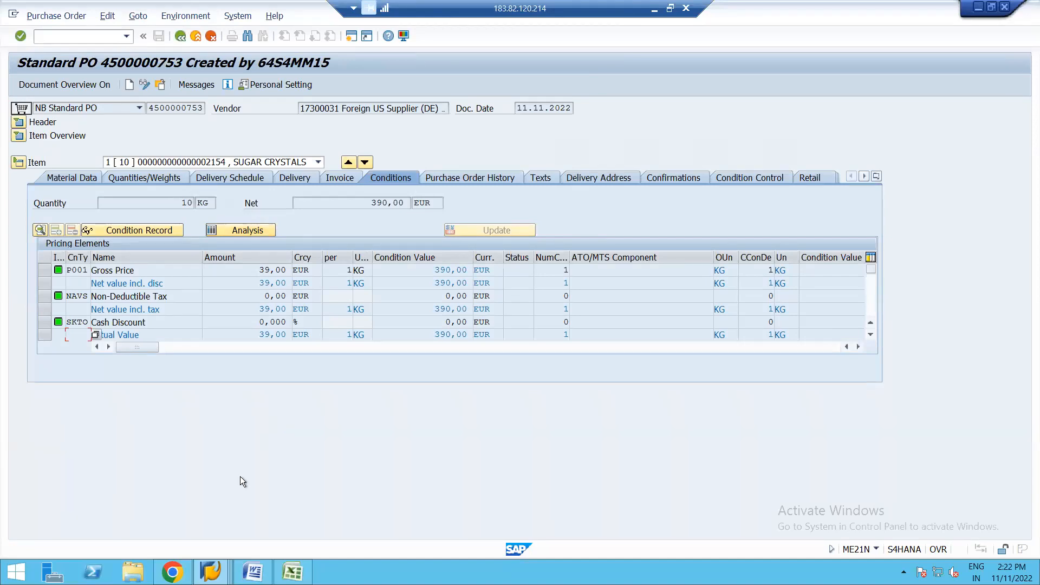
pyautogui.moveTo(210, 571)
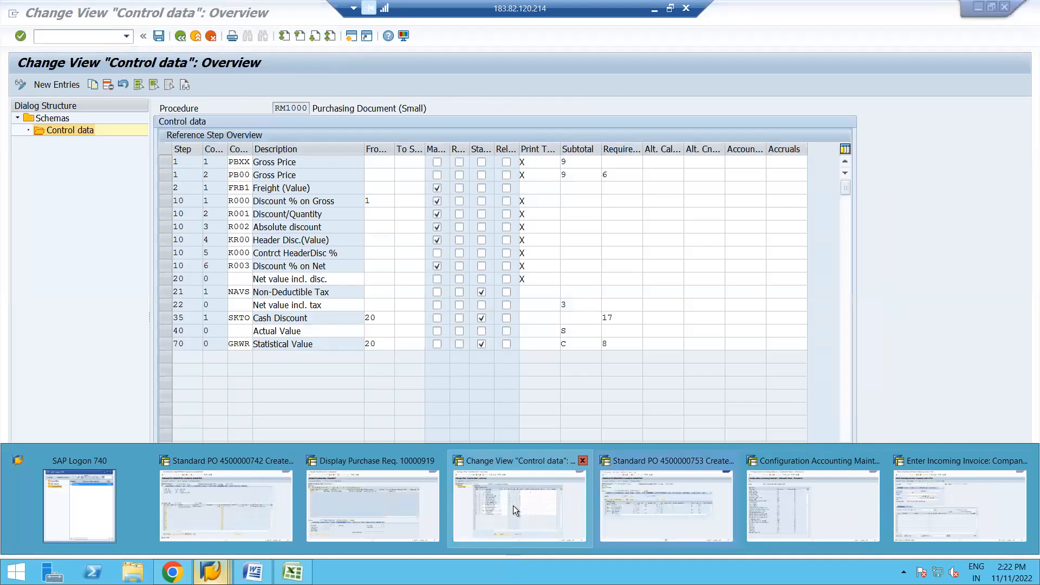
pyautogui.click(496, 502)
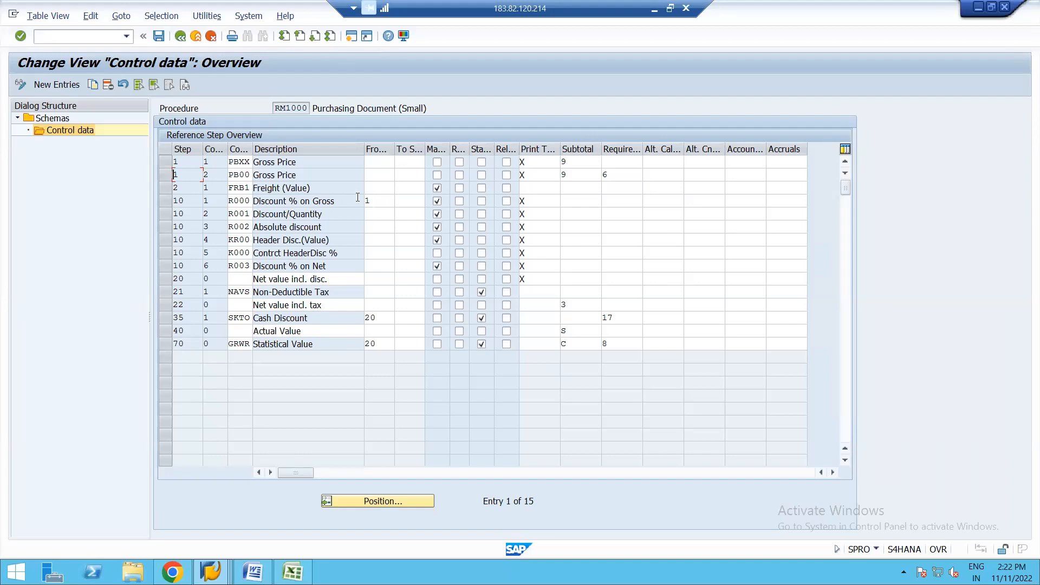
# Step: Select the PBXX and PB00 Gross Price rows in the control data and switch back to the sugar crystals purchase order
pyautogui.click(161, 162)
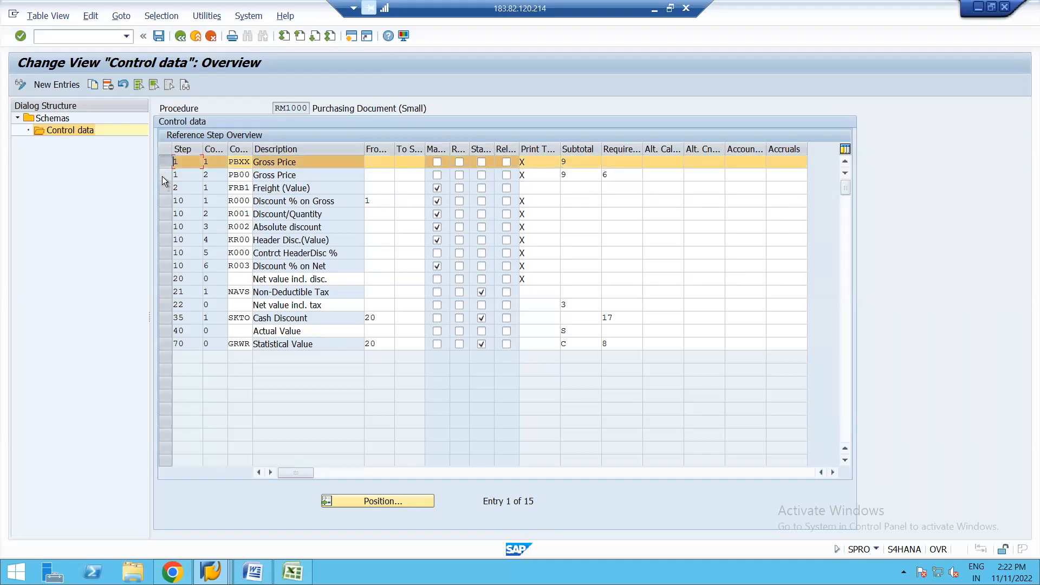
pyautogui.click(162, 175)
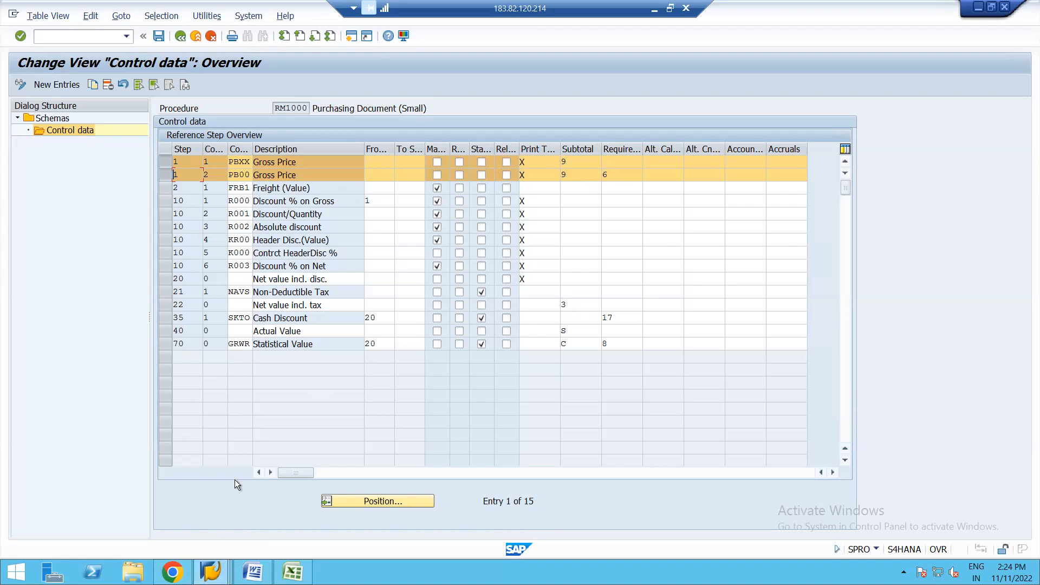
pyautogui.click(210, 571)
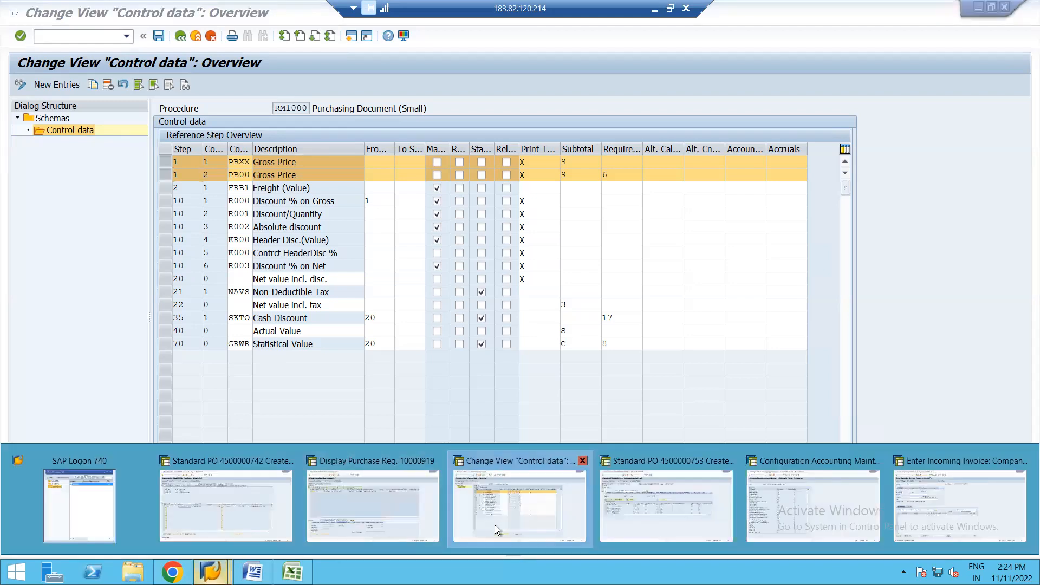
pyautogui.click(633, 506)
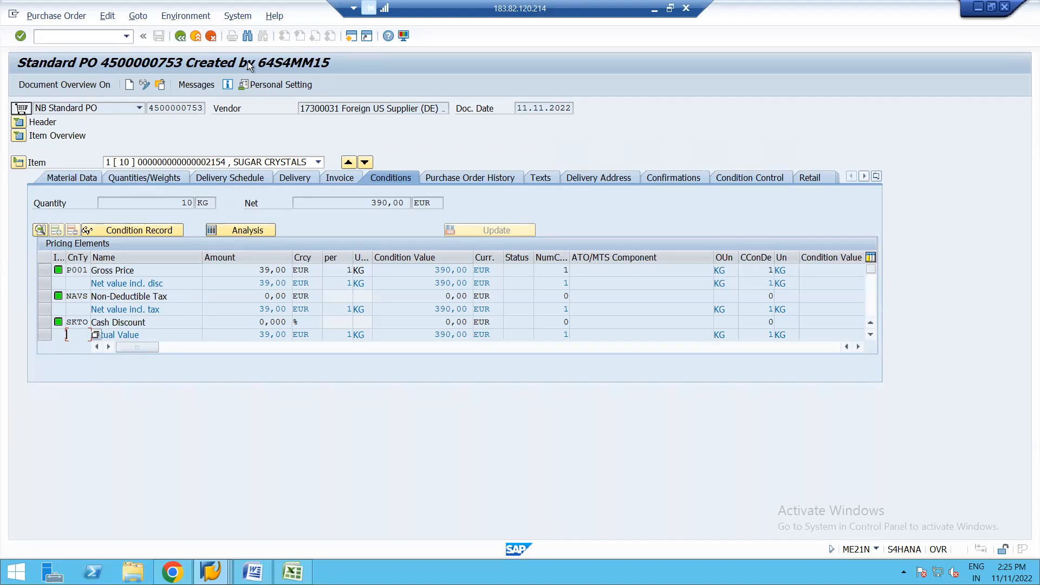
# Step: Restart transaction ME21N with the item overview expanded and bring up the selection of another purchase order
pyautogui.click(181, 36)
pyautogui.write('ME21N')
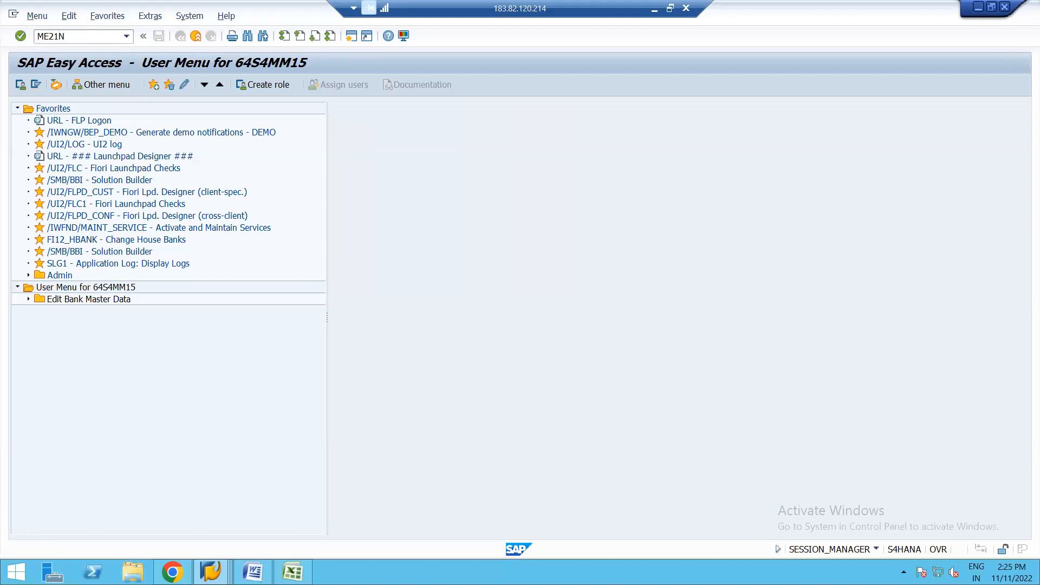
pyautogui.press('Return')
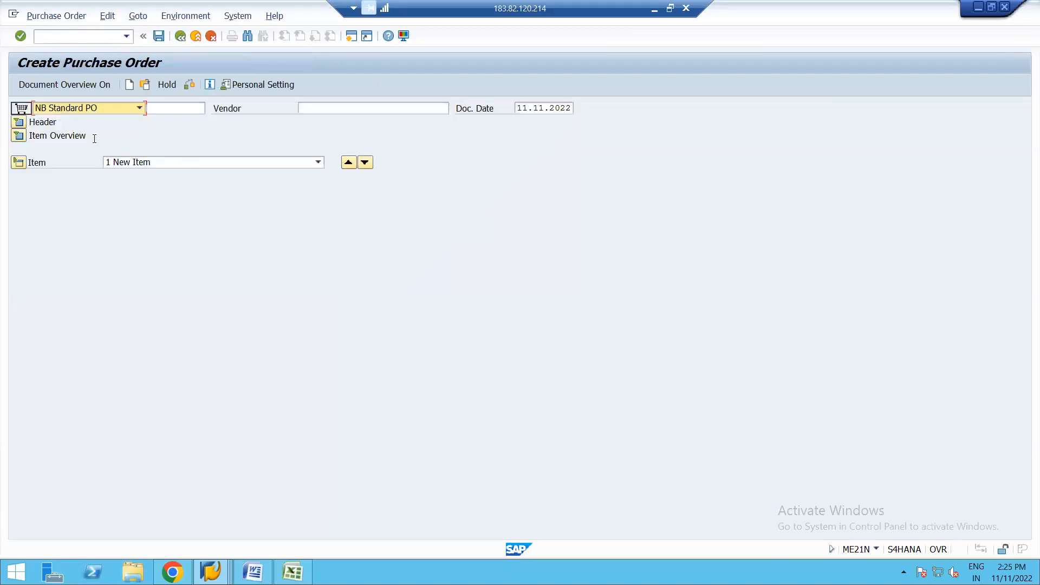
pyautogui.click(19, 136)
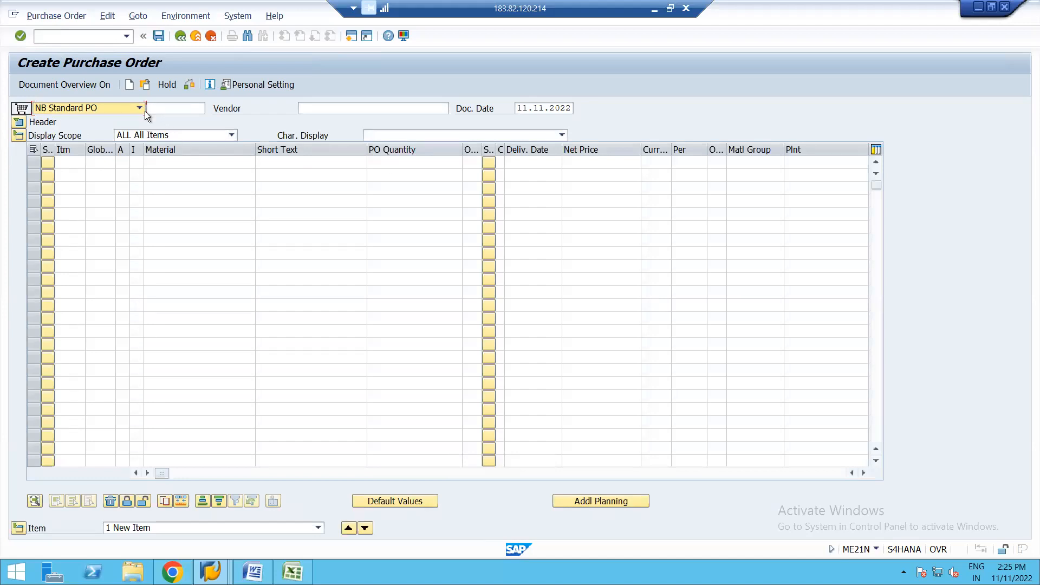
pyautogui.click(165, 109)
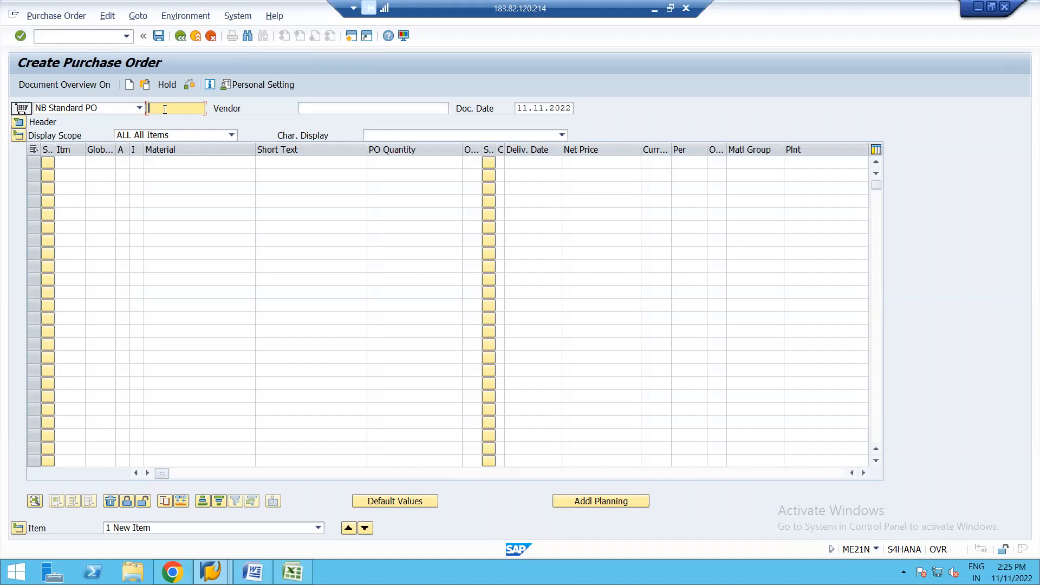
pyautogui.click(145, 85)
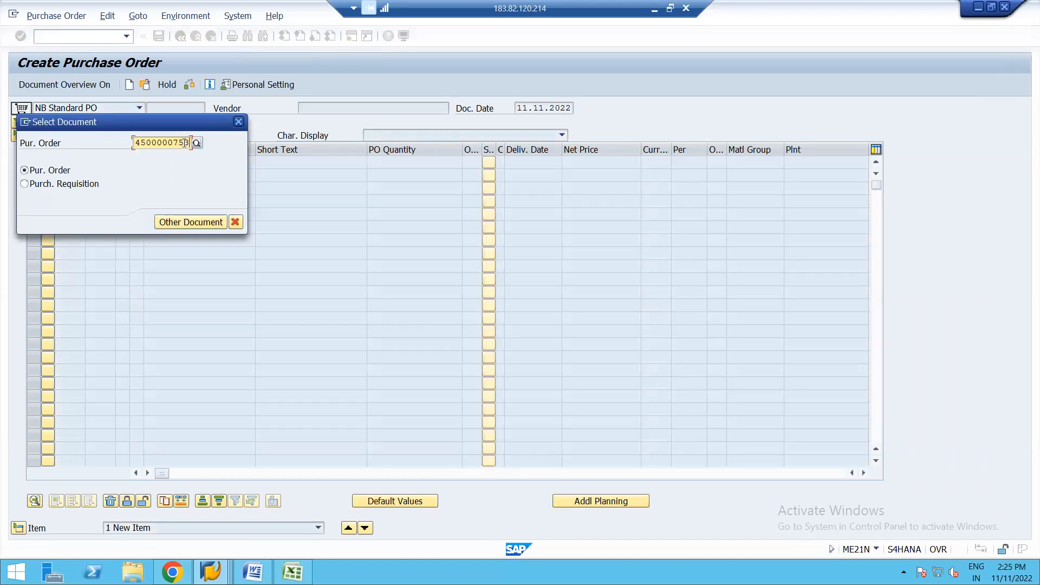
pyautogui.press('BackSpace')
pyautogui.press('BackSpace')
pyautogui.press('BackSpace')
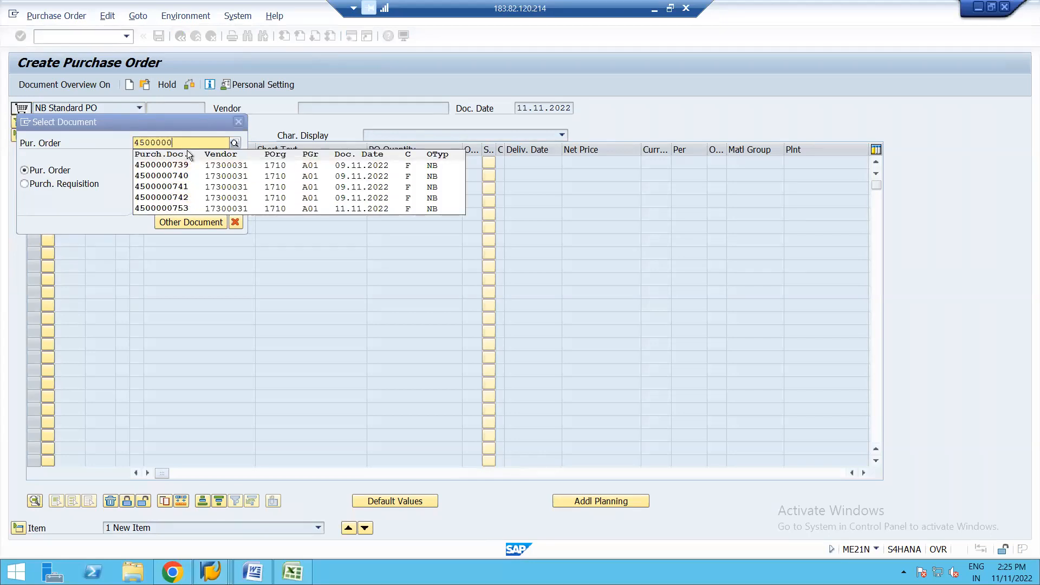
pyautogui.write('6')
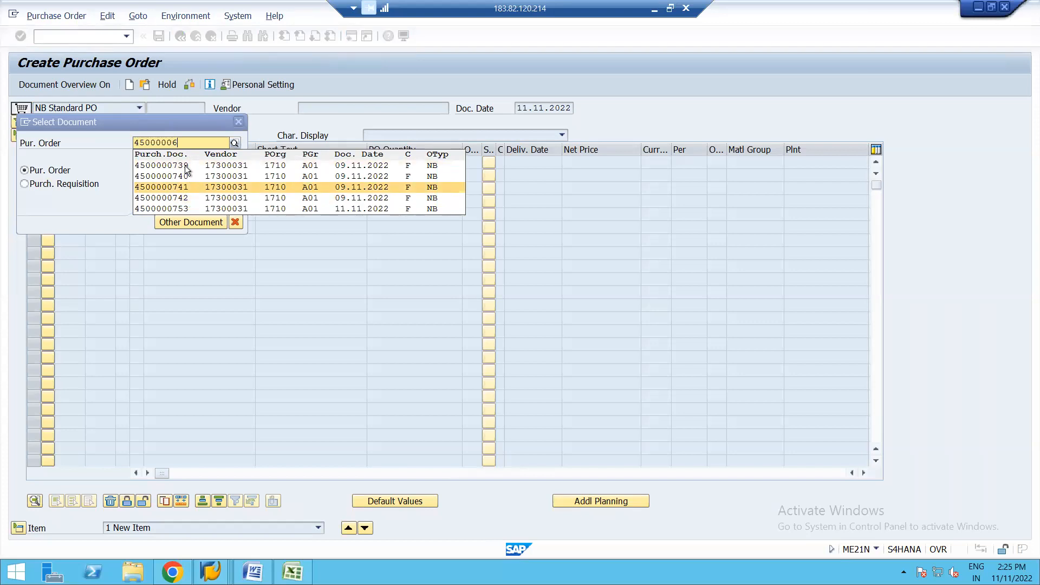
pyautogui.press('BackSpace')
pyautogui.write('753')
pyautogui.press('Return')
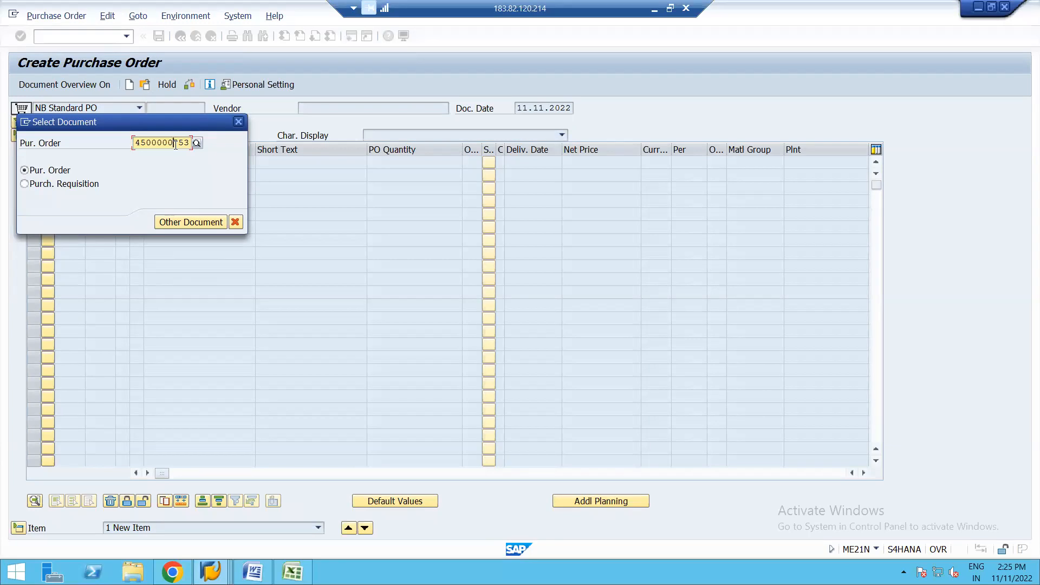
# Step: Open the existing sugar crystals purchase order, the middle one of the three suggested orders dated 09.11.2022
pyautogui.press('BackSpace')
pyautogui.press('BackSpace')
pyautogui.press('BackSpace')
pyautogui.write('67')
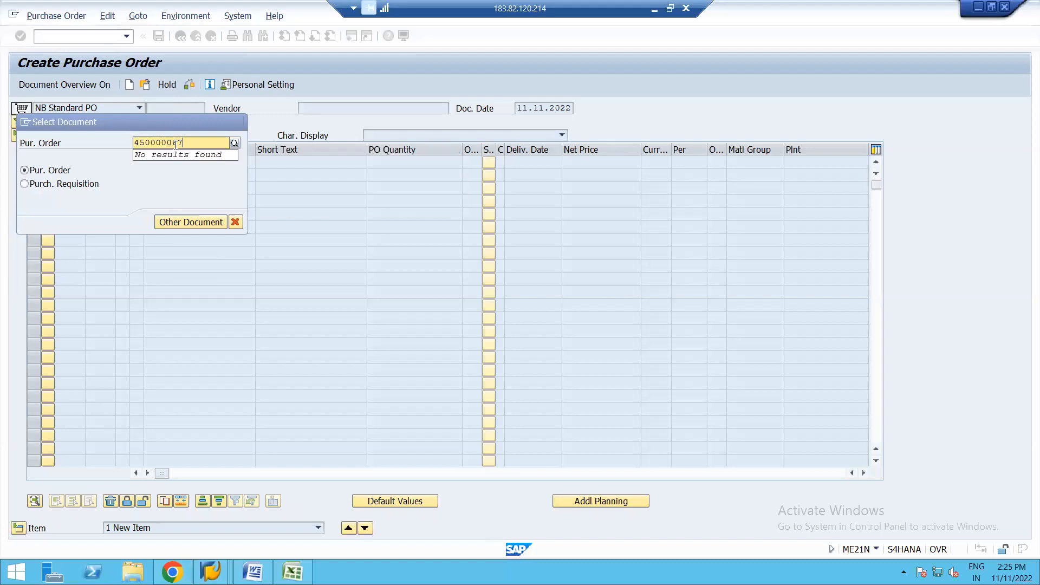
pyautogui.write('4')
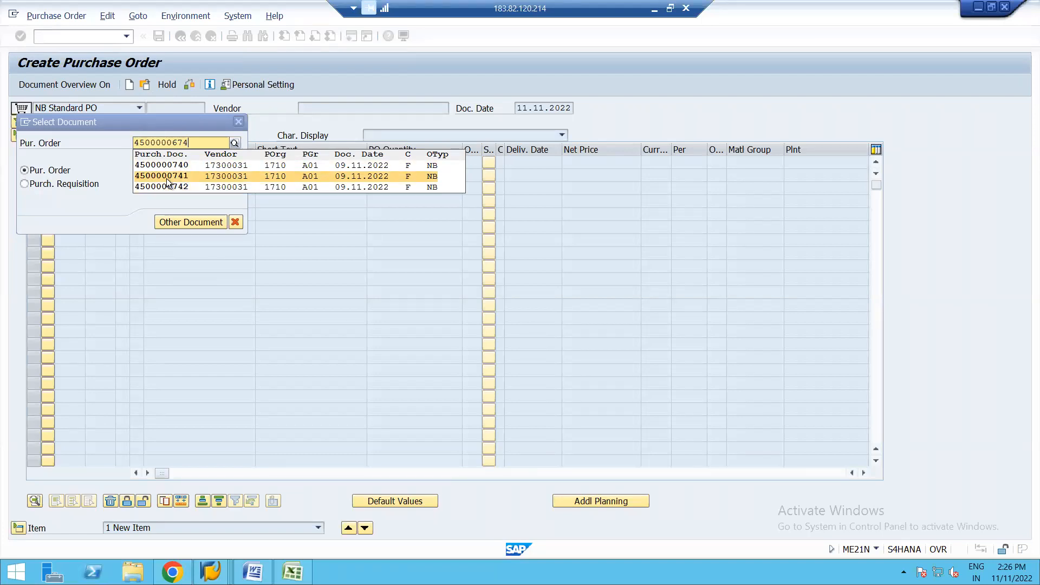
pyautogui.click(164, 175)
pyautogui.press('Return')
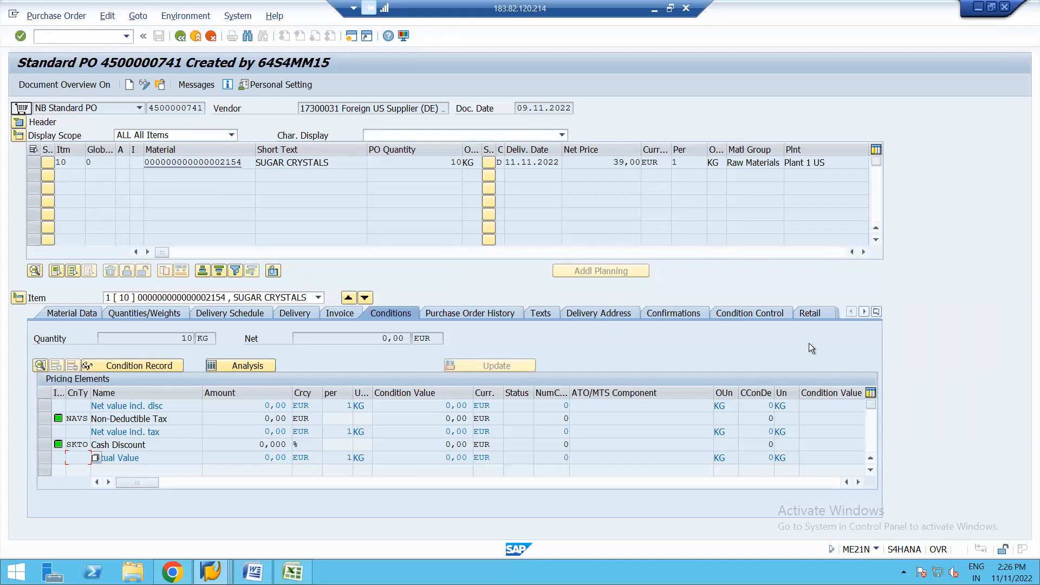
# Step: Display the info record assigned to the sugar crystals item and return to the purchase order
pyautogui.click(863, 252)
pyautogui.click(863, 252)
pyautogui.click(863, 251)
pyautogui.doubleClick(686, 162)
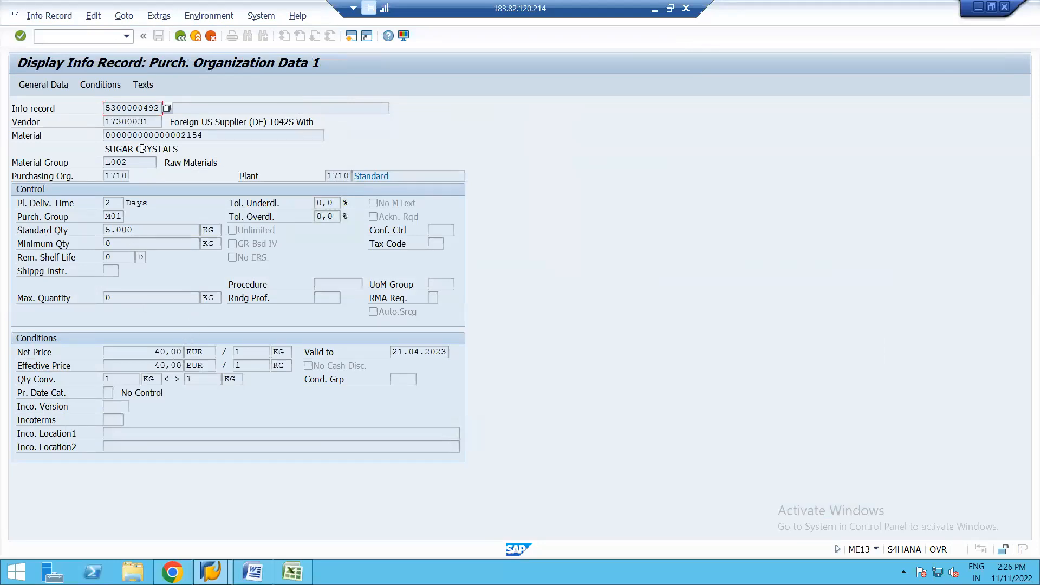
pyautogui.click(181, 37)
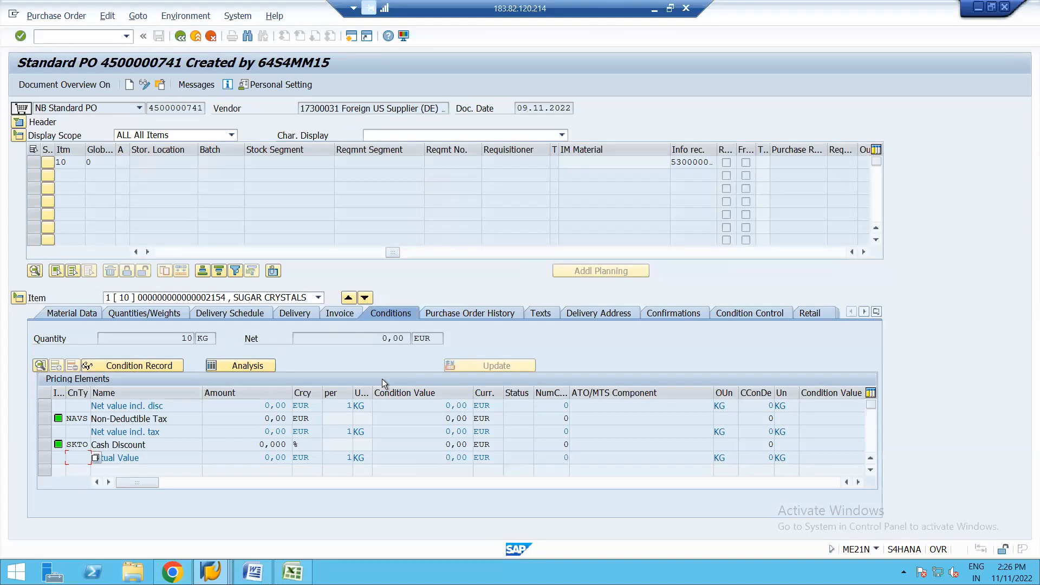
# Step: Review the item's pricing analysis and its purchase order history
pyautogui.click(245, 365)
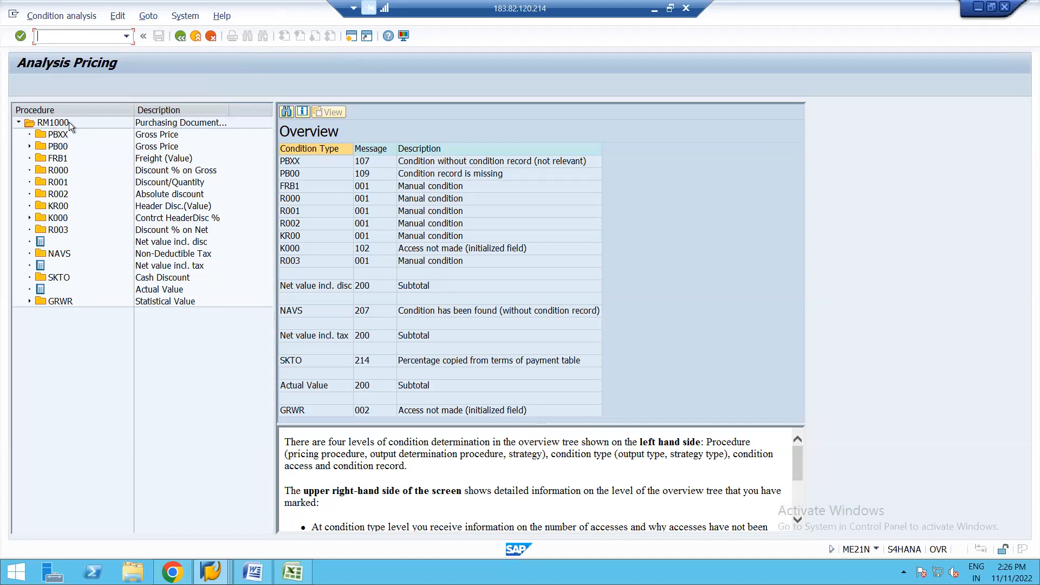
pyautogui.click(180, 36)
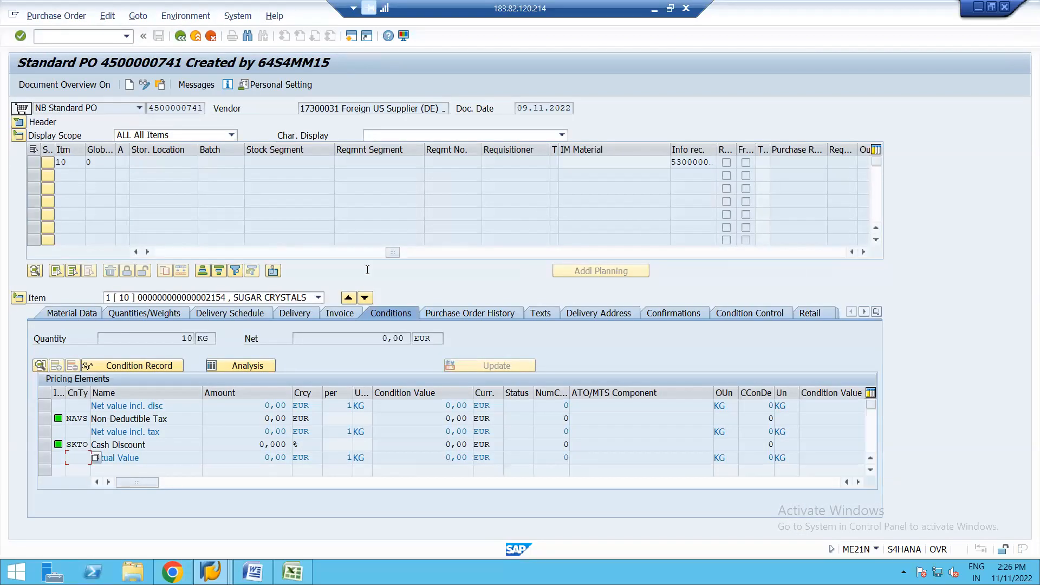
pyautogui.click(473, 314)
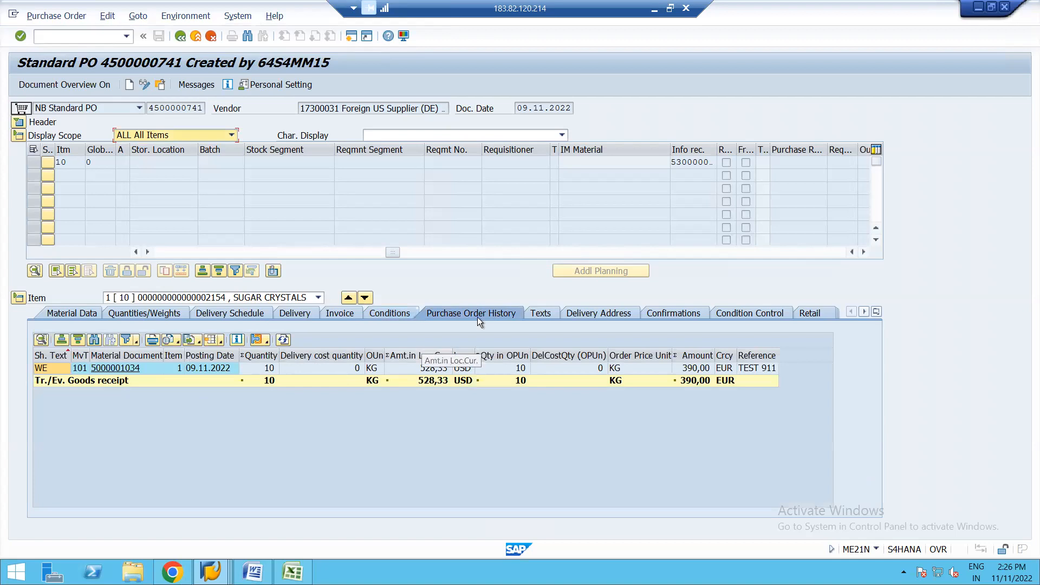
# Step: Switch the purchase order to change mode and examine the item overview columns from the material data through the info record and RFQ
pyautogui.click(145, 85)
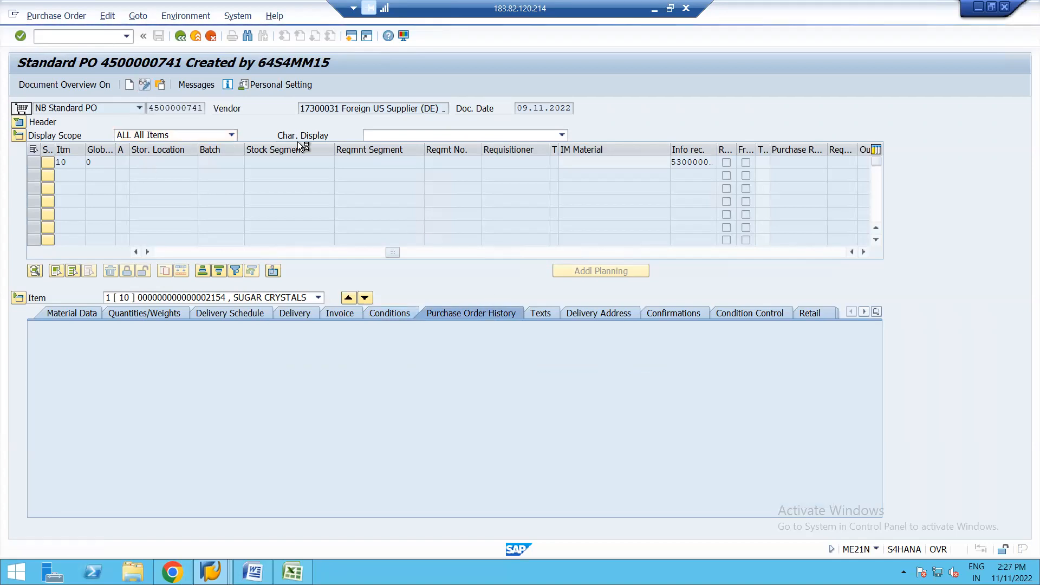
pyautogui.click(167, 252)
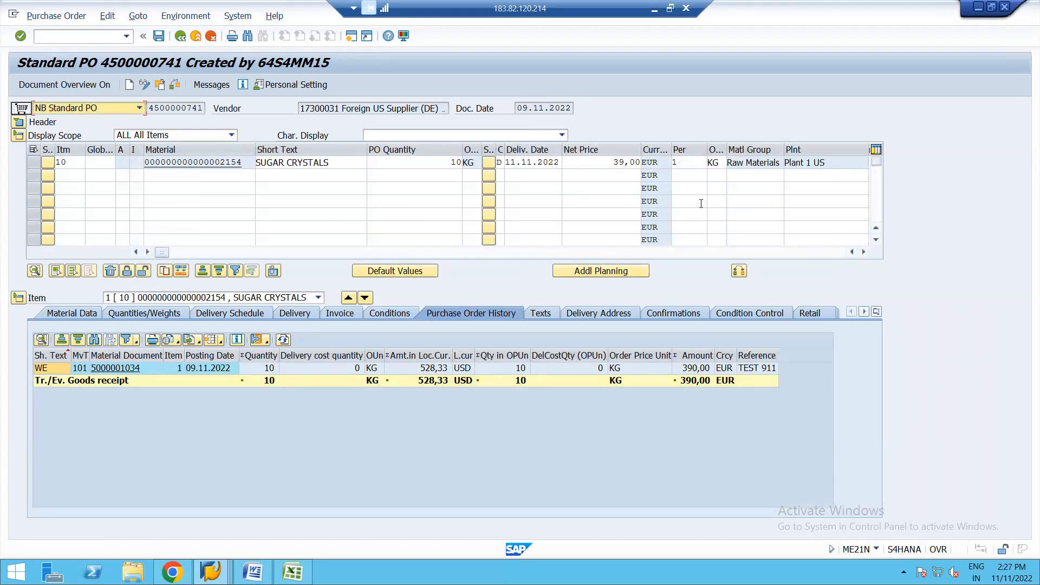
pyautogui.click(864, 252)
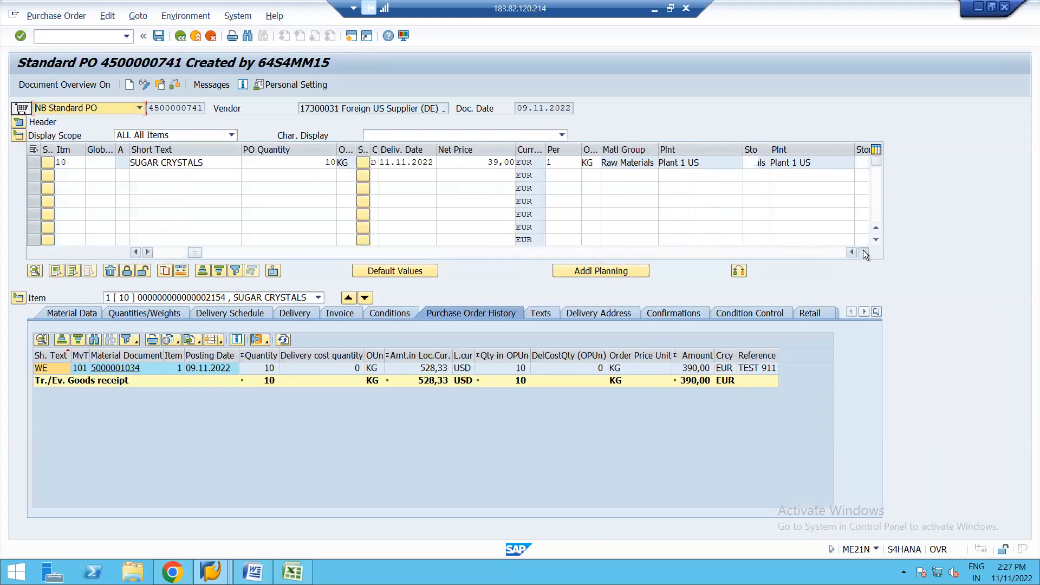
pyautogui.click(863, 251)
pyautogui.click(864, 252)
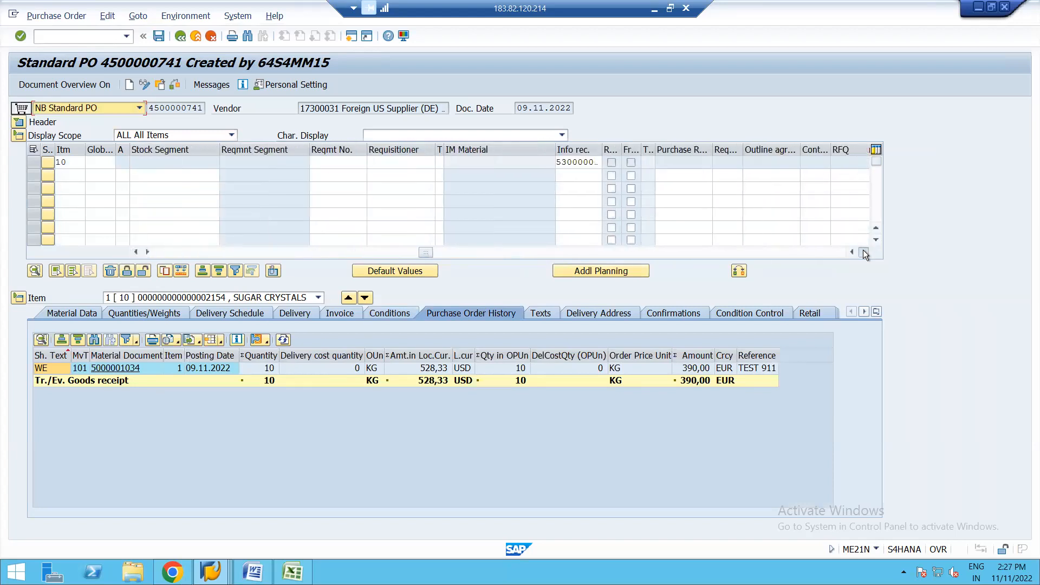
pyautogui.click(863, 251)
pyautogui.click(863, 252)
pyautogui.click(863, 251)
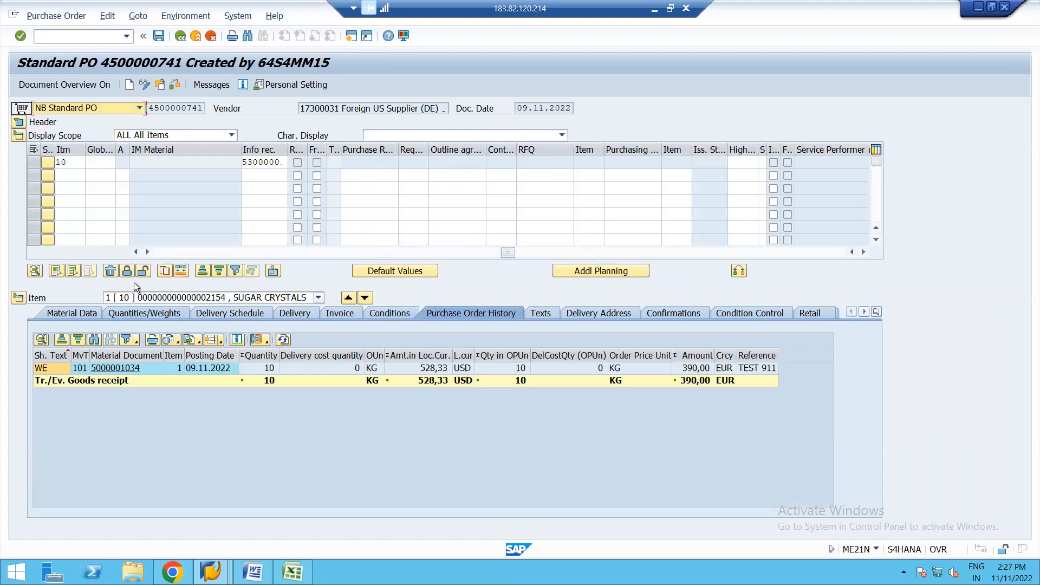
pyautogui.click(164, 252)
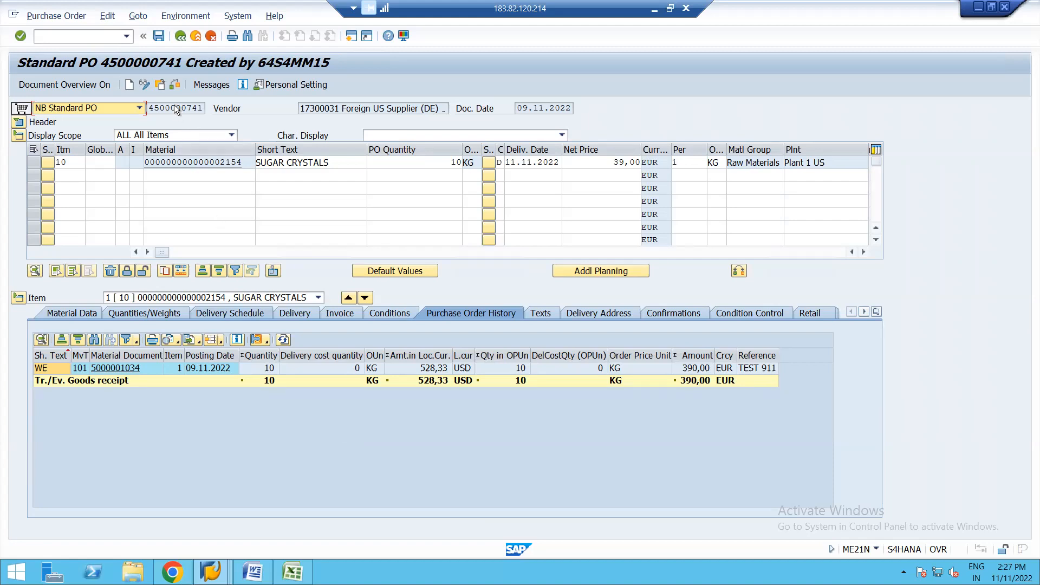
# Step: Open the subcontracting purchase order for material SG23 dated 14.10.2019 and display its item conditions
pyautogui.click(161, 84)
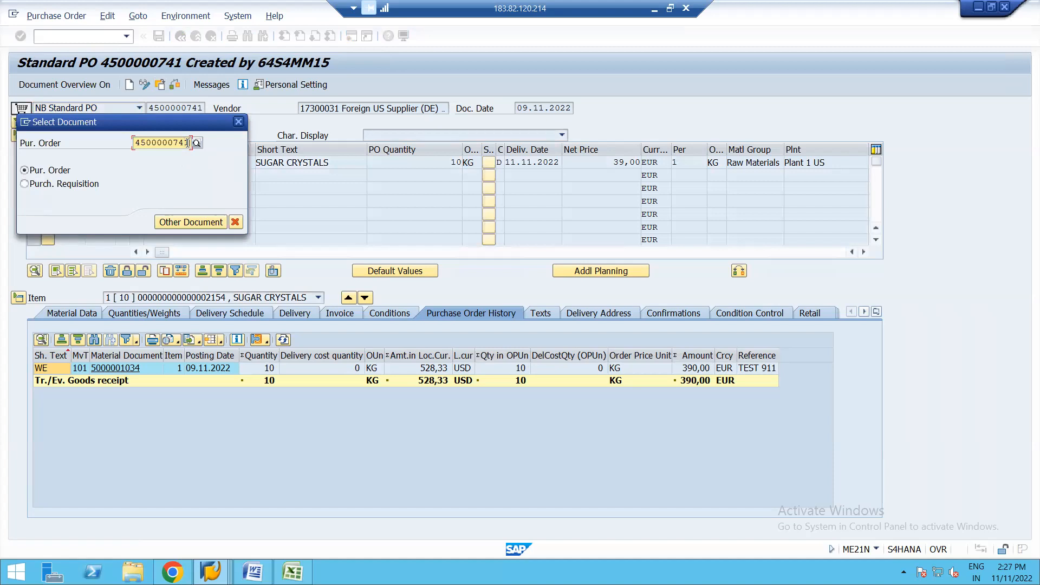
pyautogui.press('BackSpace')
pyautogui.press('BackSpace')
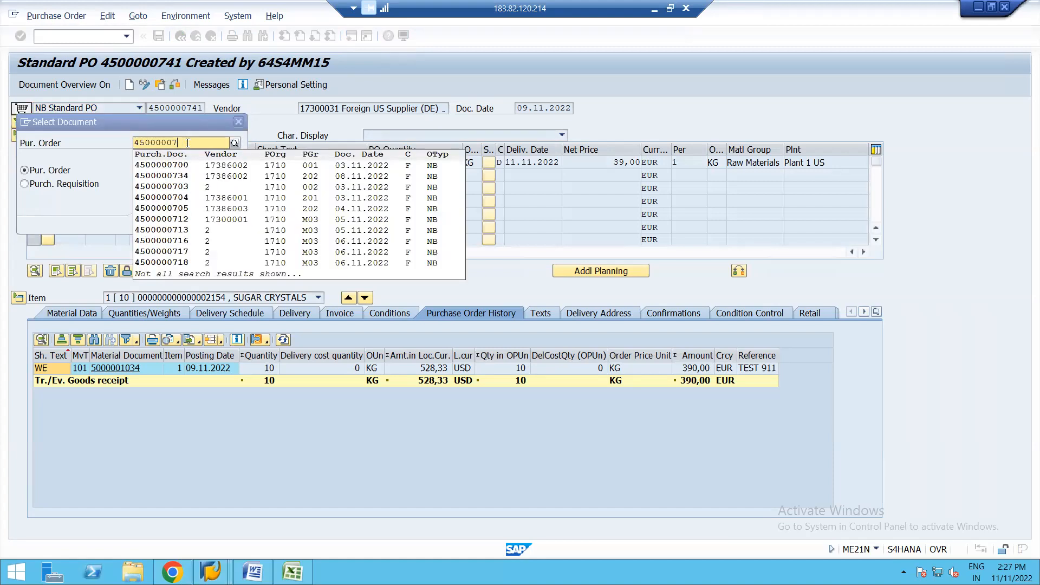
pyautogui.write('47')
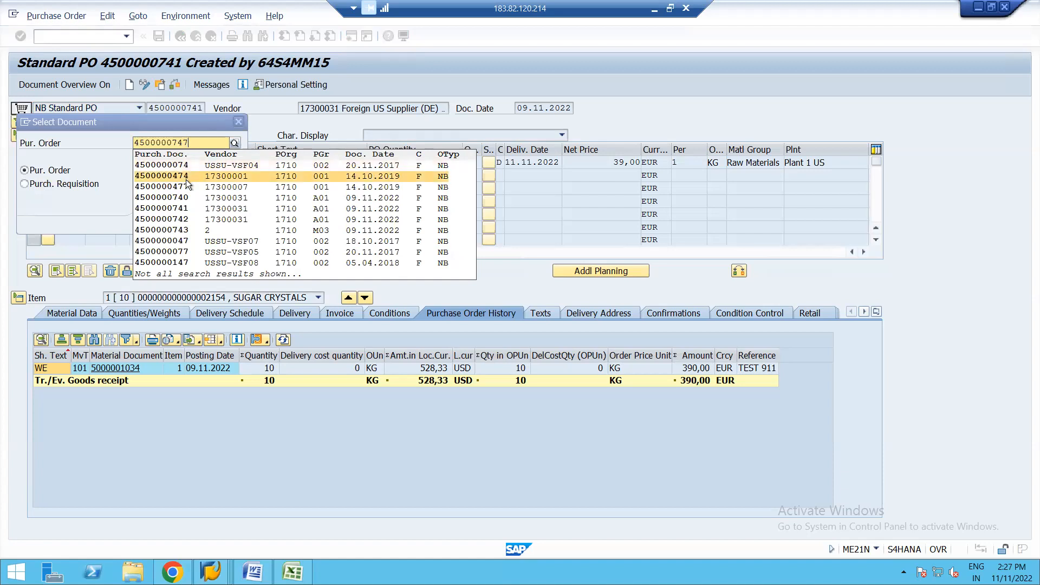
pyautogui.click(176, 186)
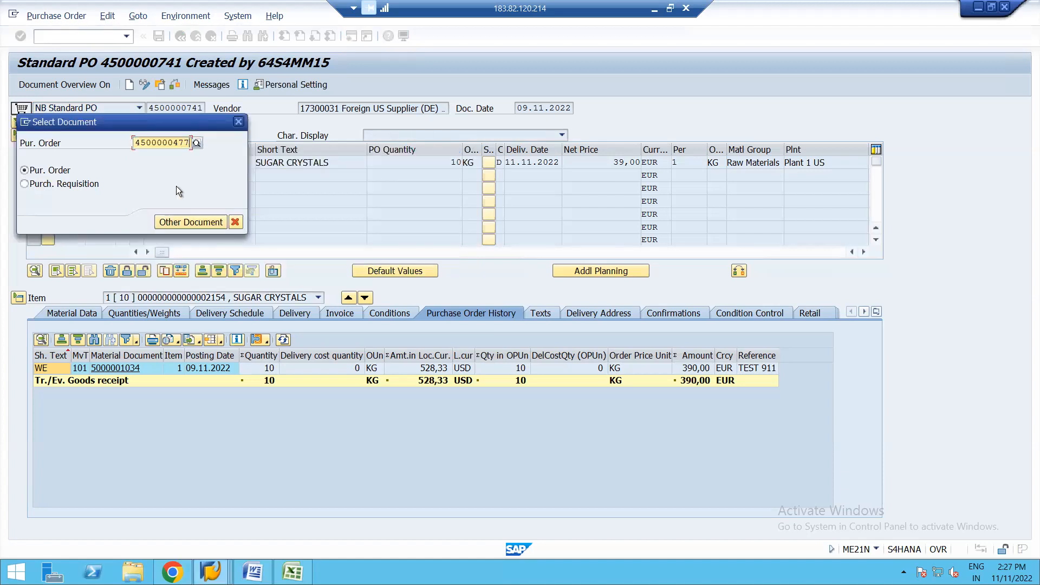
pyautogui.press('Return')
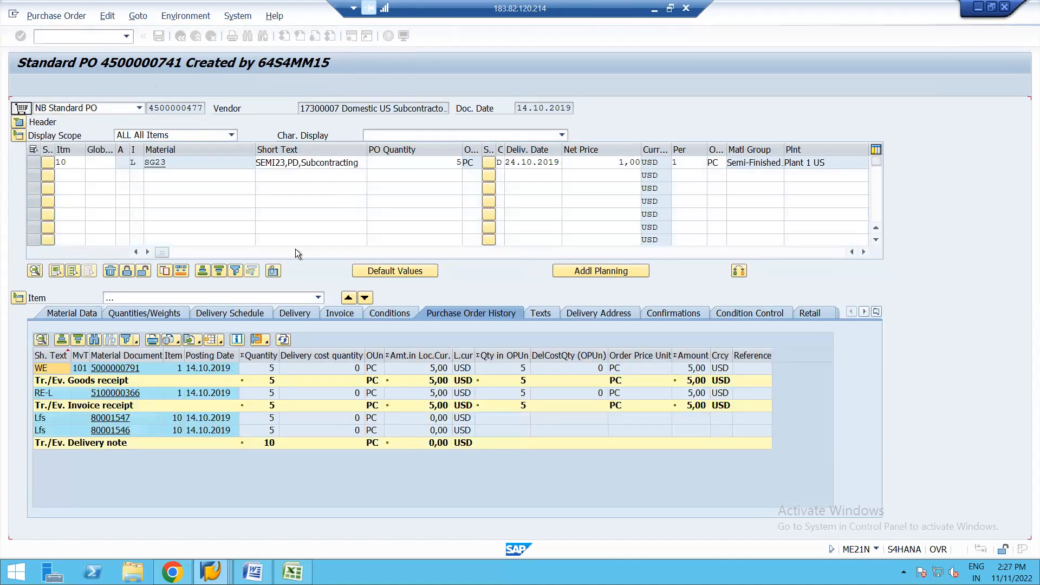
pyautogui.click(393, 310)
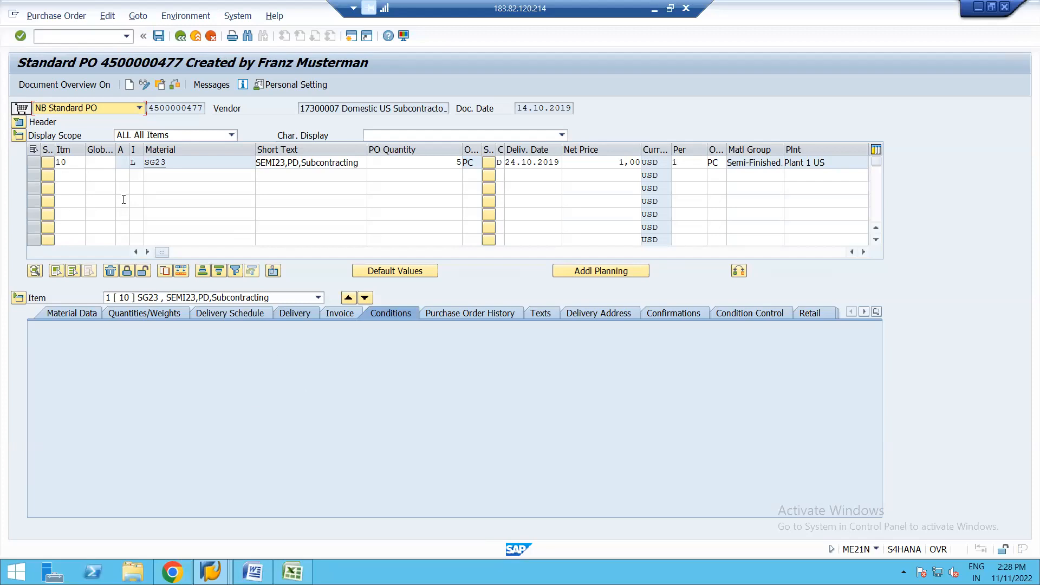
# Step: Leave the subcontracting purchase order without saving and start a new one with transaction ME21N
pyautogui.click(182, 40)
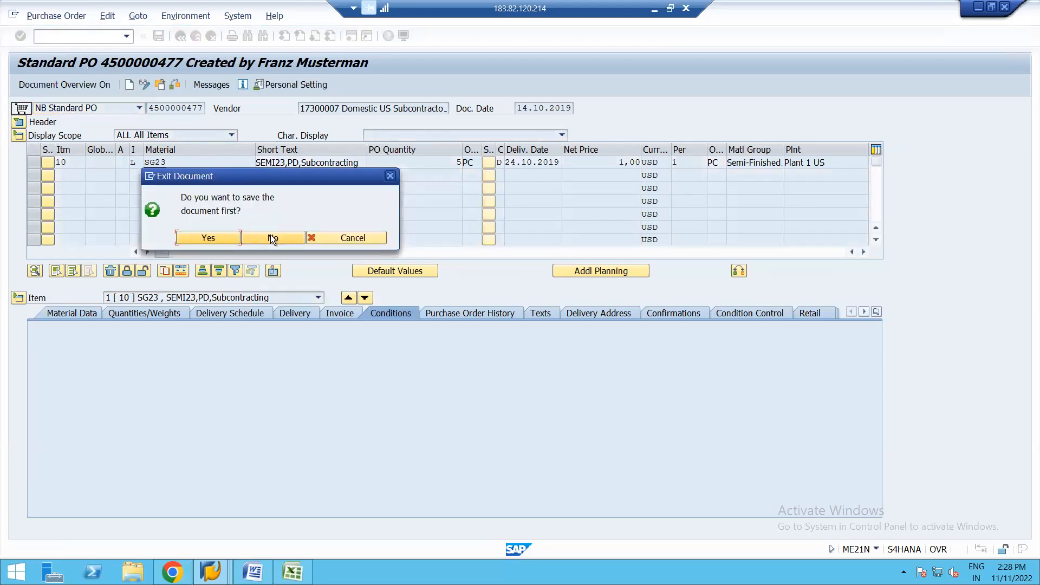
pyautogui.click(271, 238)
pyautogui.write('ME21N')
pyautogui.press('Return')
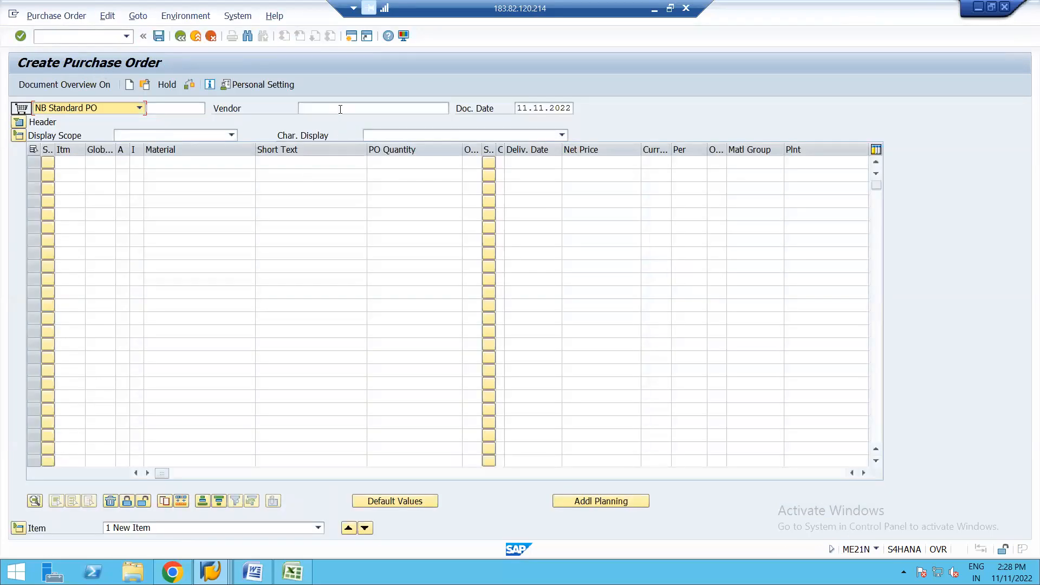
# Step: Enter vendor Foreign US Supplier (DE) and add an item for material 2154 in plant 1710
pyautogui.click(340, 109)
pyautogui.click(337, 118)
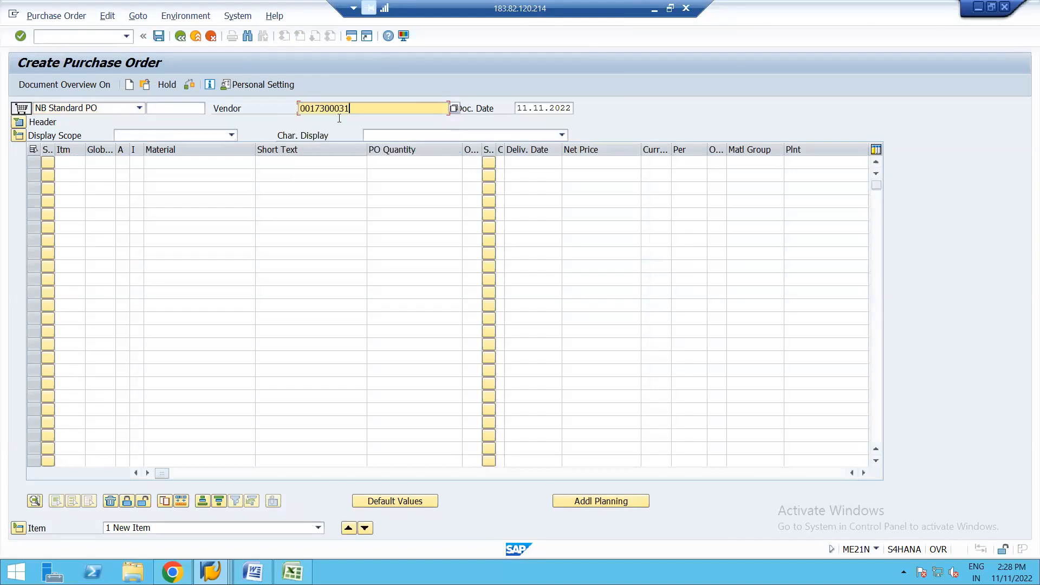
pyautogui.click(172, 162)
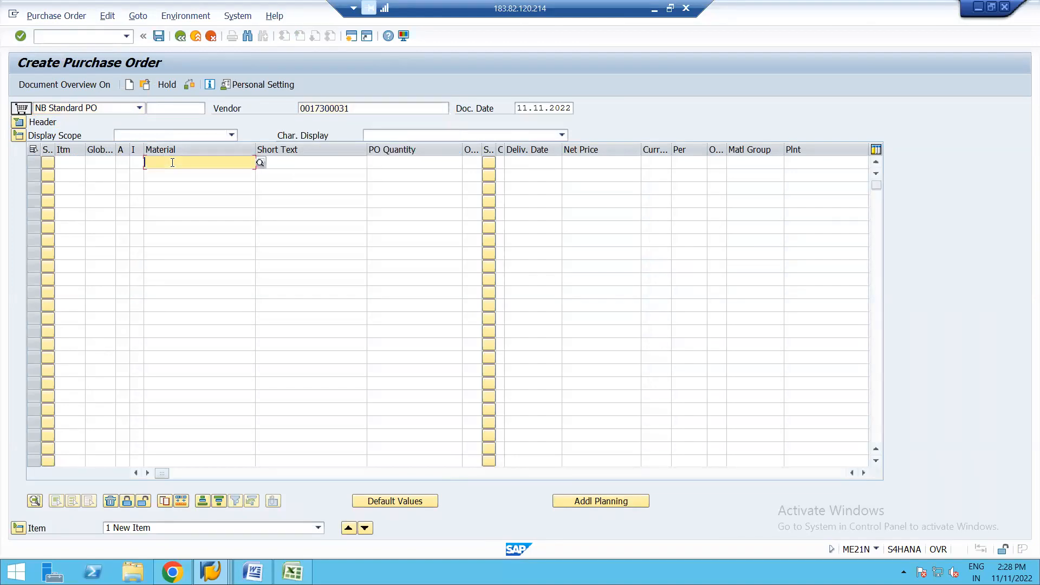
pyautogui.click(208, 173)
pyautogui.click(794, 164)
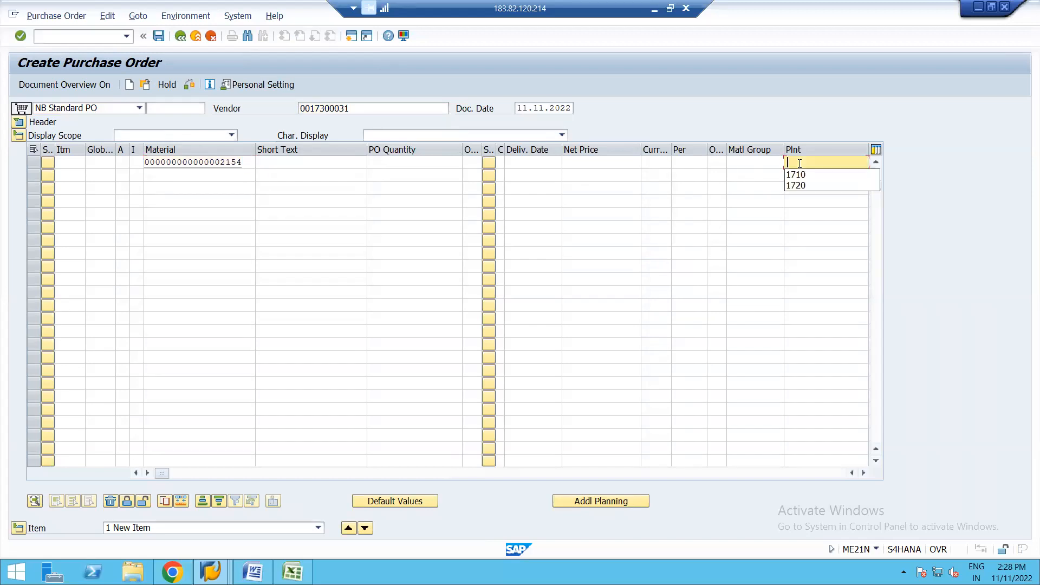
pyautogui.click(815, 174)
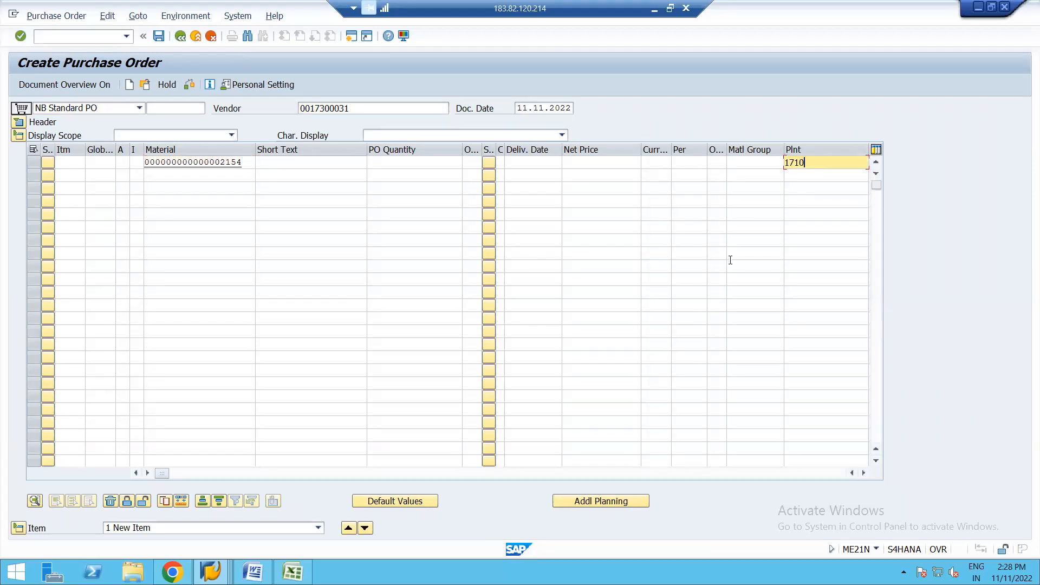
pyautogui.press('Return')
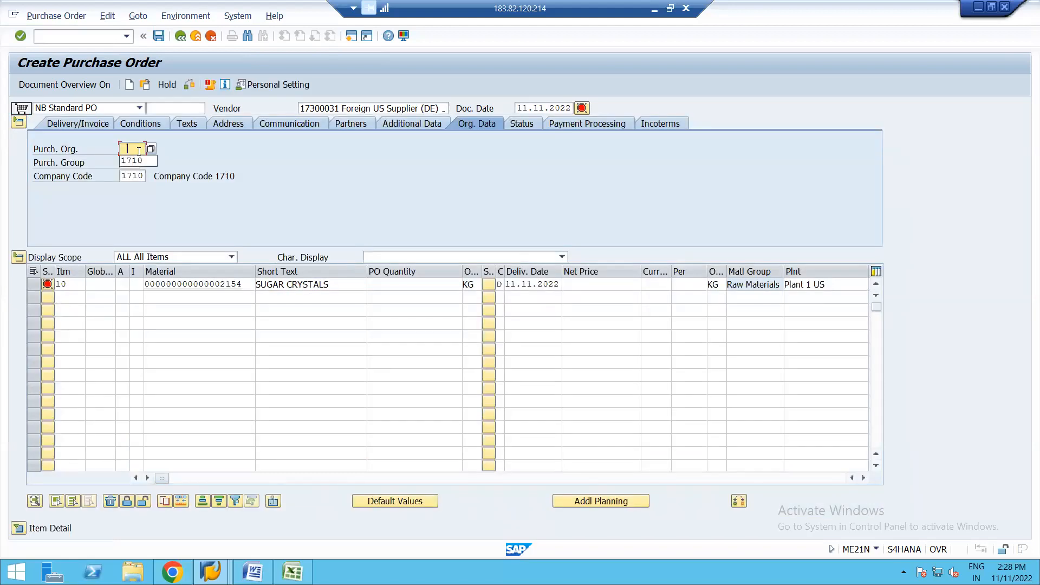
# Step: Set the order's purchasing organization to 1710 and fill in the purchasing group in the organizational data
pyautogui.click(137, 161)
pyautogui.click(138, 163)
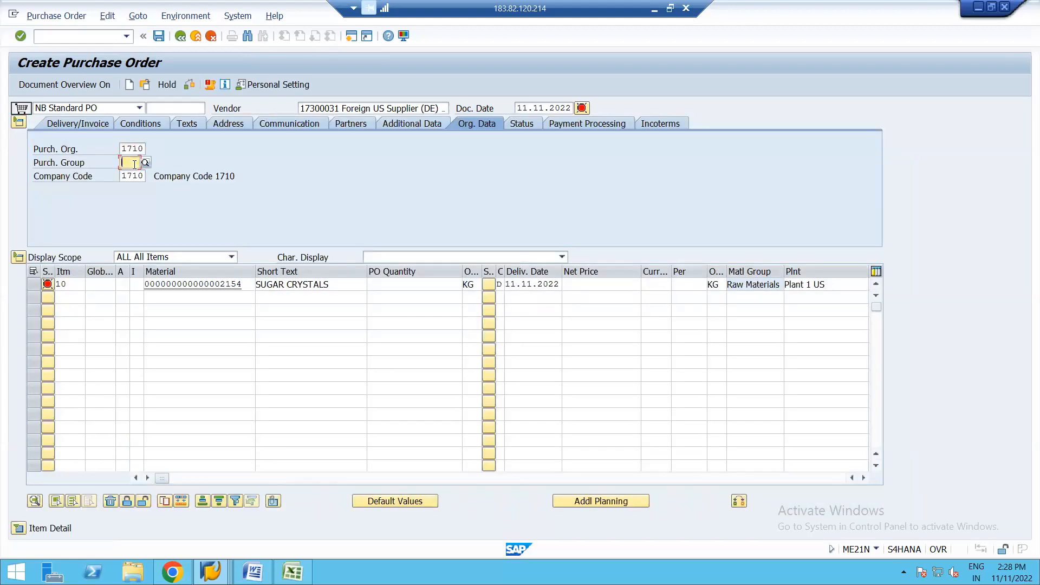
pyautogui.press('Return')
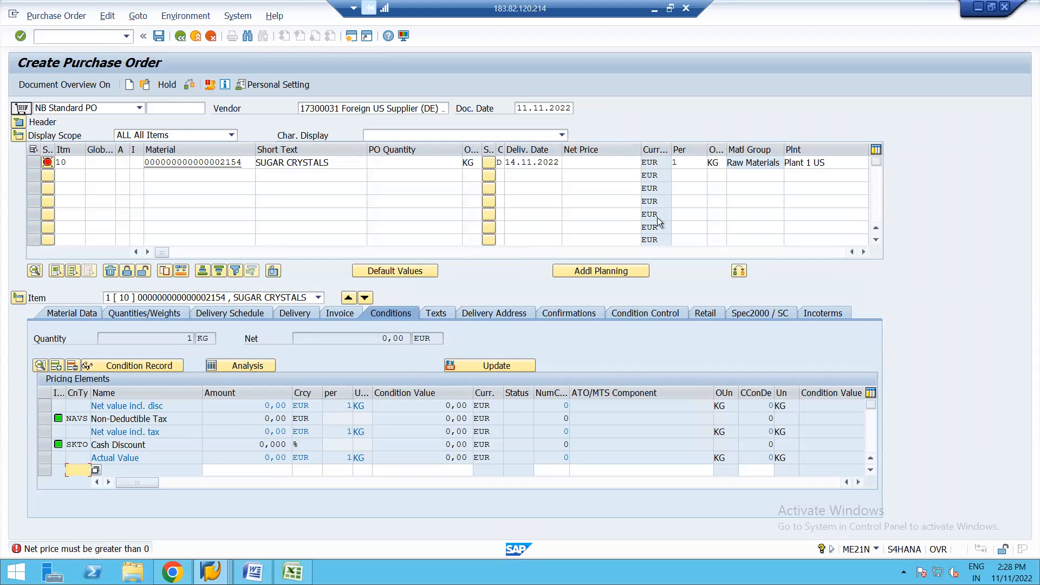
# Step: Set the PO quantity of item 10, sugar crystals, to 5 KG
pyautogui.click(601, 163)
pyautogui.click(428, 163)
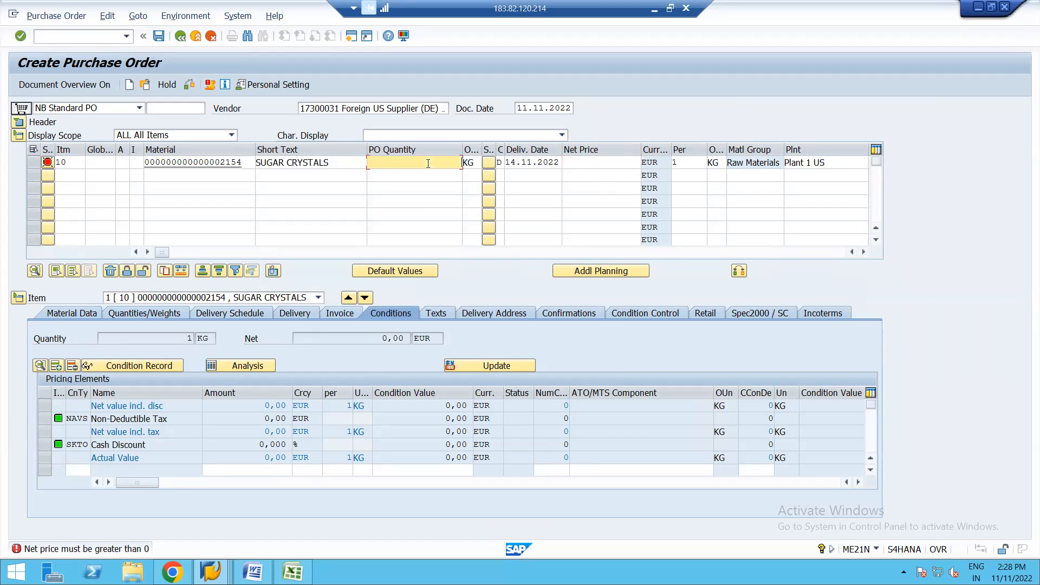
pyautogui.write('5')
pyautogui.click(590, 163)
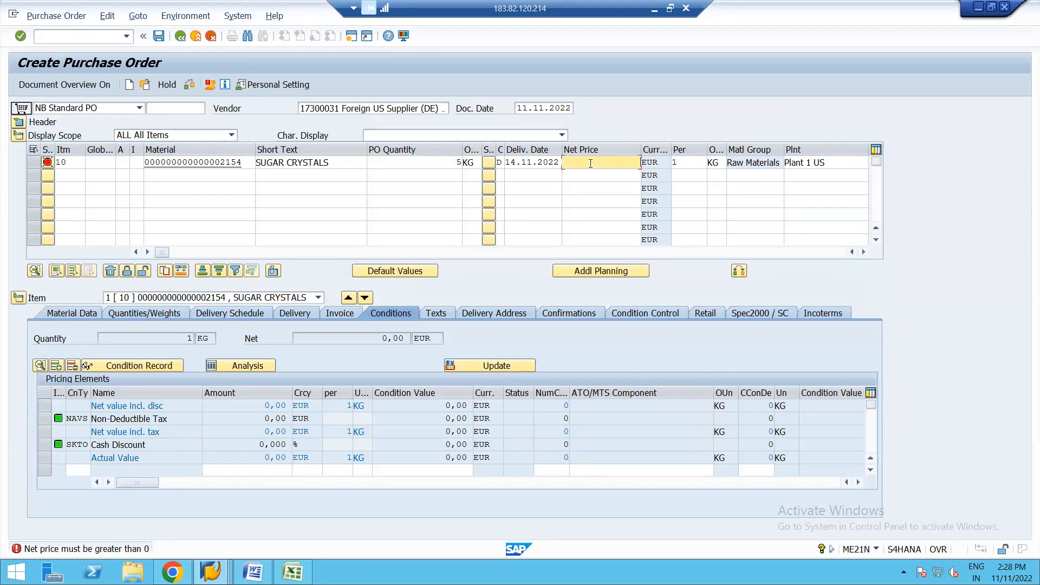
pyautogui.press('Return')
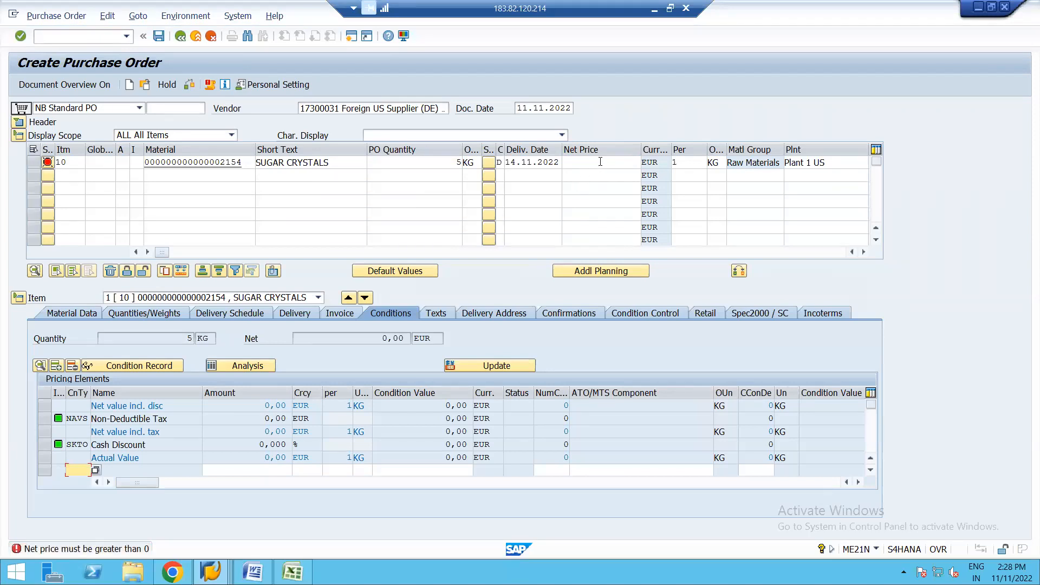
# Step: Try to enter a net price of 40 EUR for the sugar crystals item
pyautogui.click(601, 161)
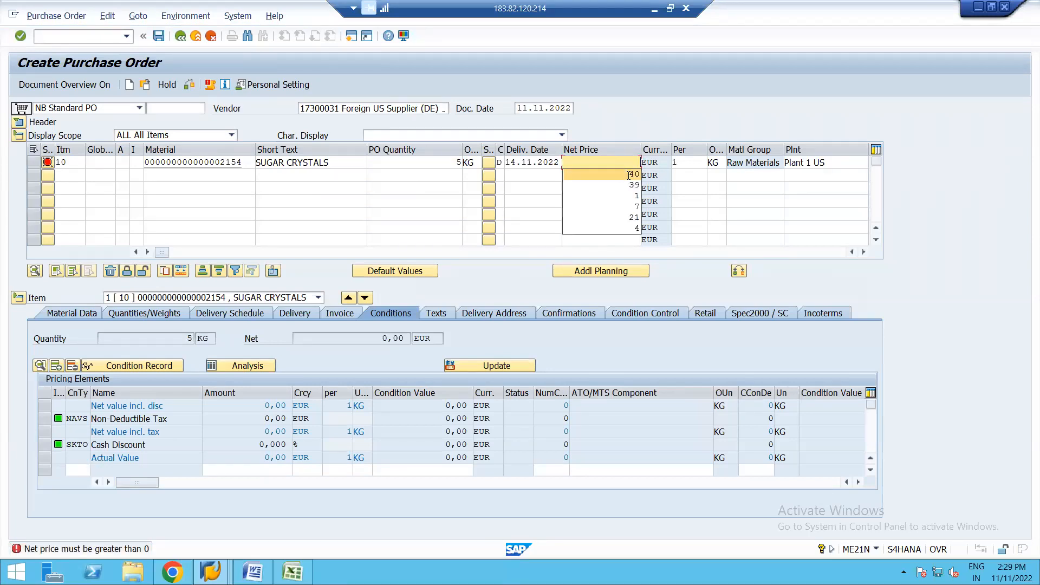
pyautogui.click(629, 175)
pyautogui.press('Return')
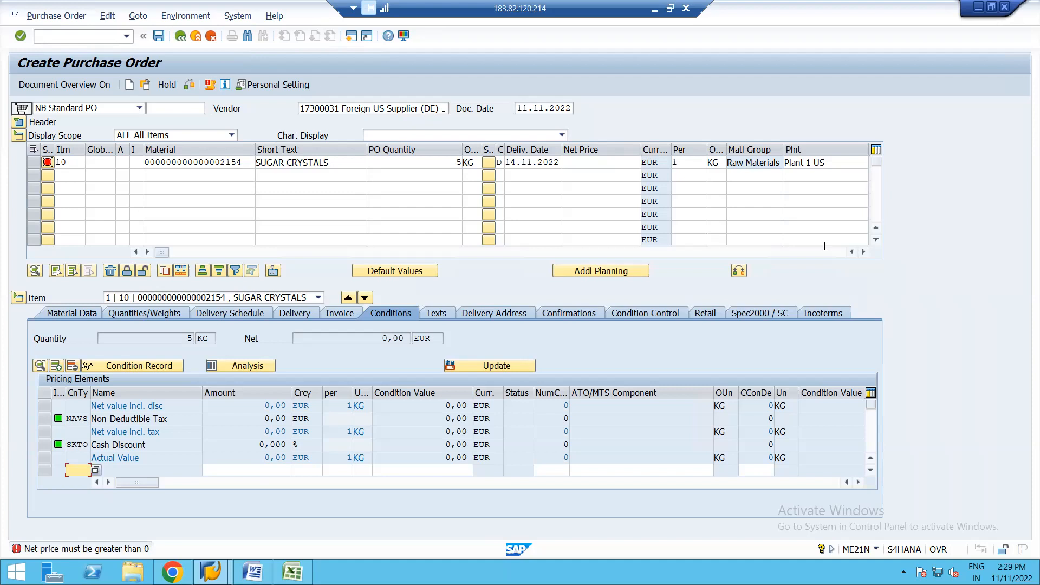
# Step: Open the info record assigned to item 10, check its purchasing organization data and prices, and return to the order
pyautogui.click(863, 252)
pyautogui.click(864, 252)
pyautogui.click(863, 252)
pyautogui.click(863, 252)
pyautogui.click(863, 252)
pyautogui.click(863, 252)
pyautogui.click(863, 252)
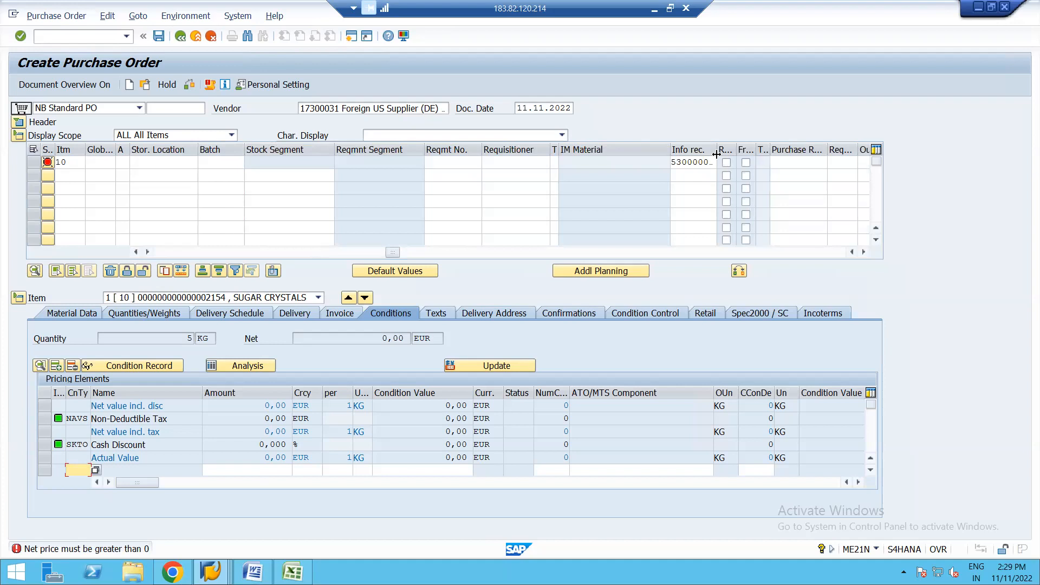
pyautogui.moveTo(717, 155); pyautogui.dragTo(831, 150)
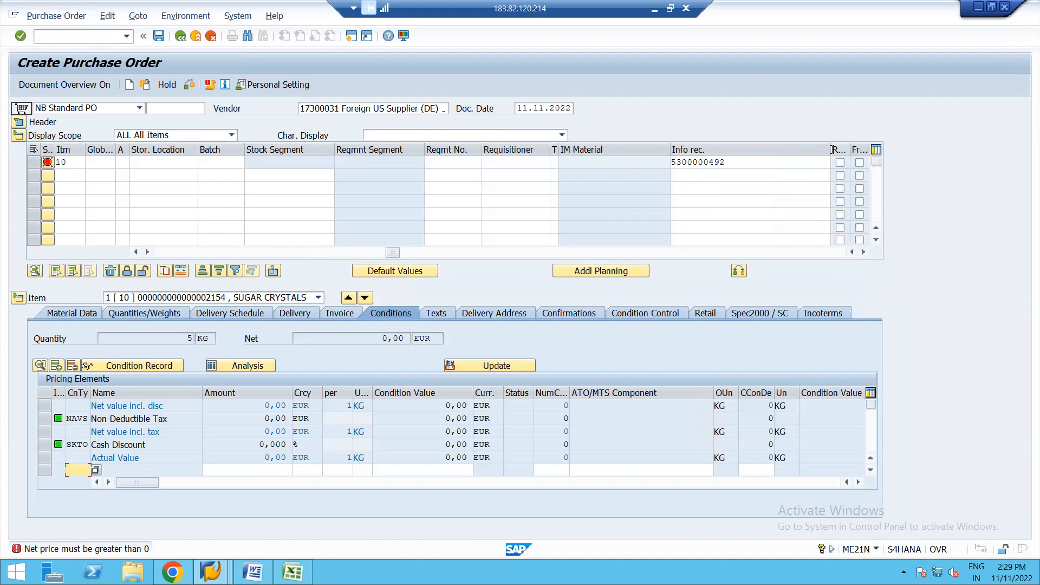
pyautogui.doubleClick(703, 162)
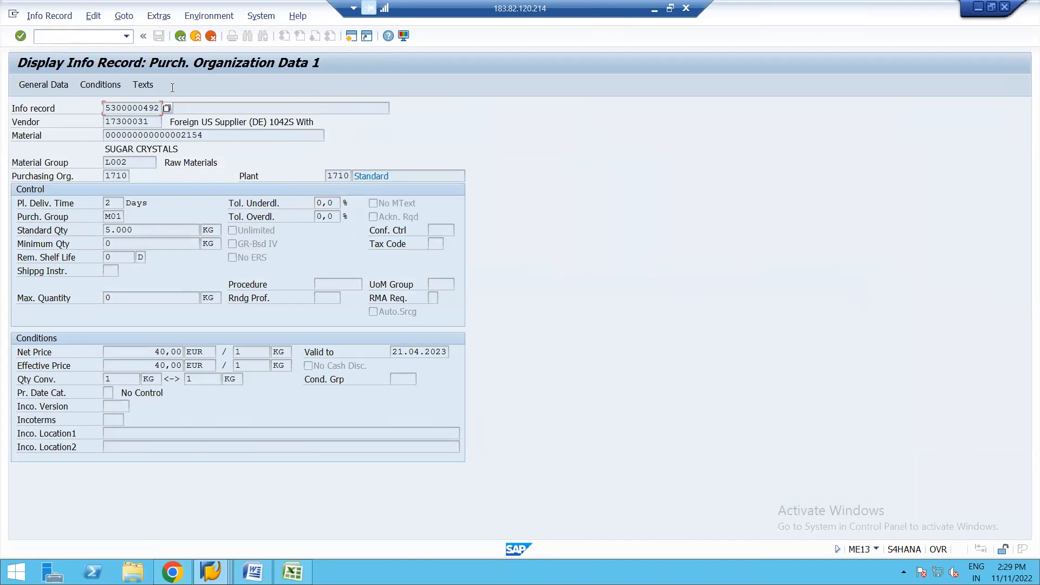
pyautogui.click(180, 37)
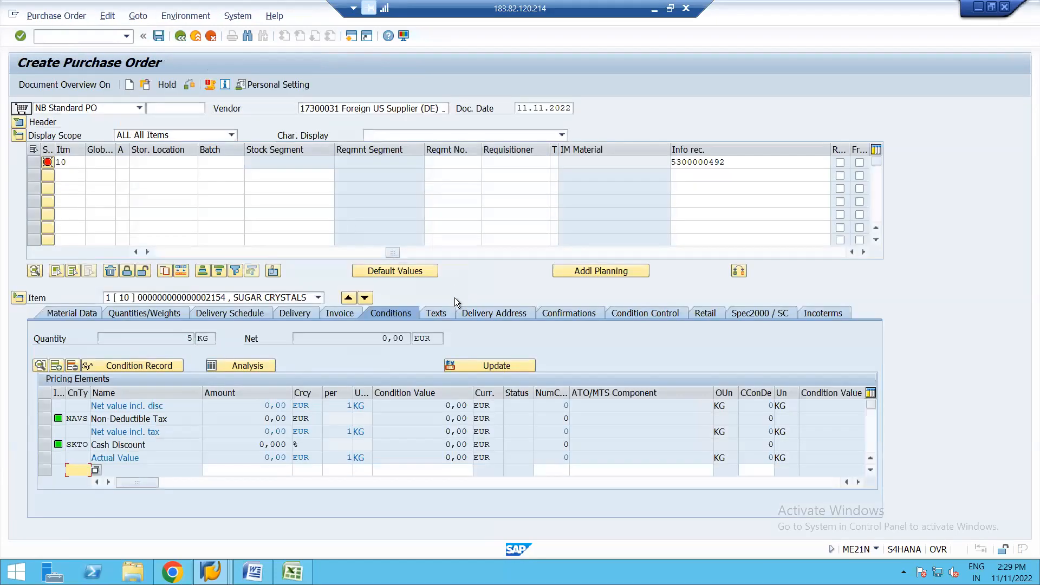
# Step: Run the pricing analysis for the item and examine condition type PBXX within procedure RM1000
pyautogui.click(236, 366)
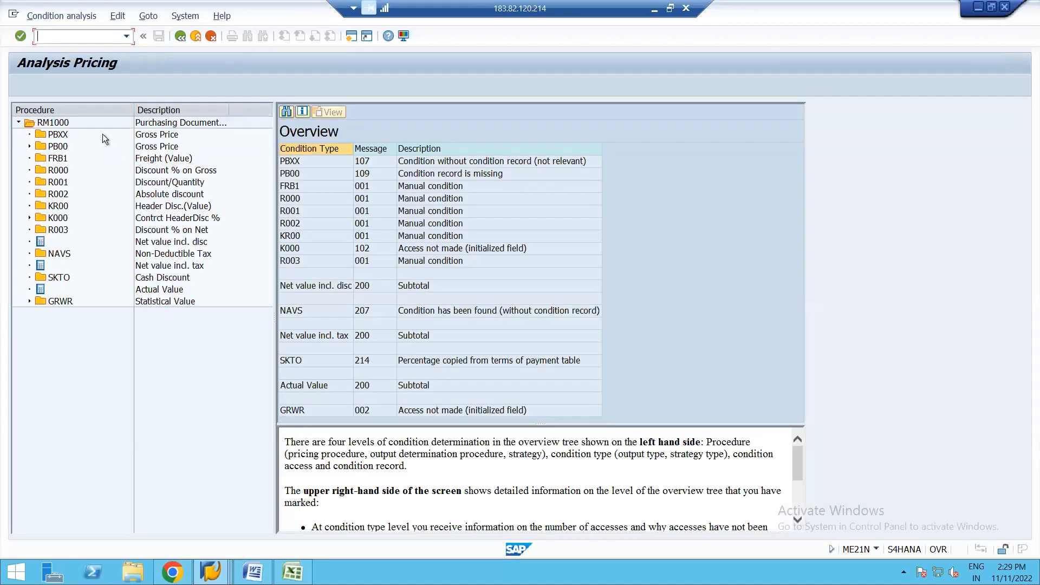
pyautogui.click(29, 135)
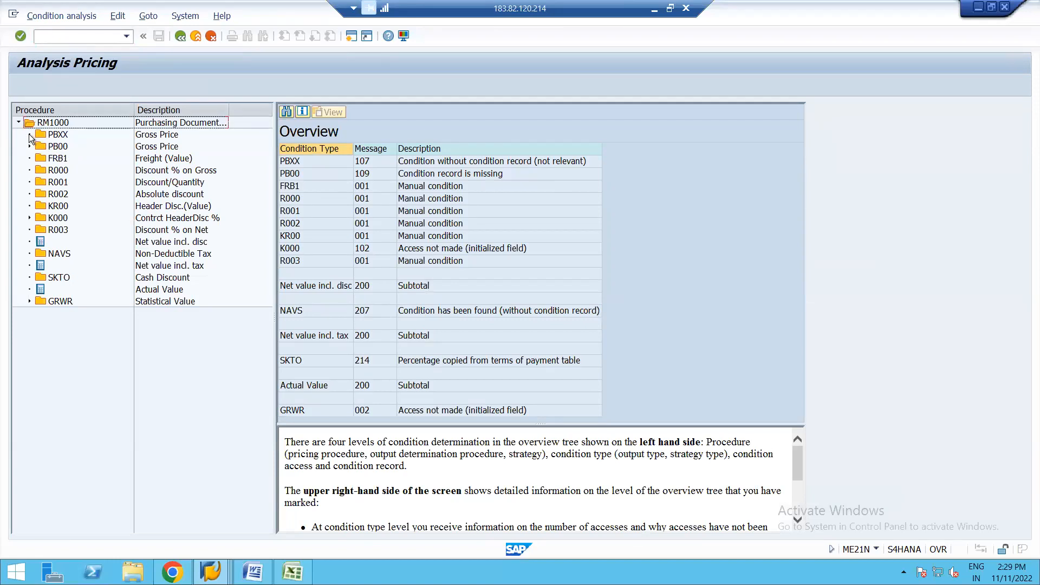
pyautogui.click(57, 136)
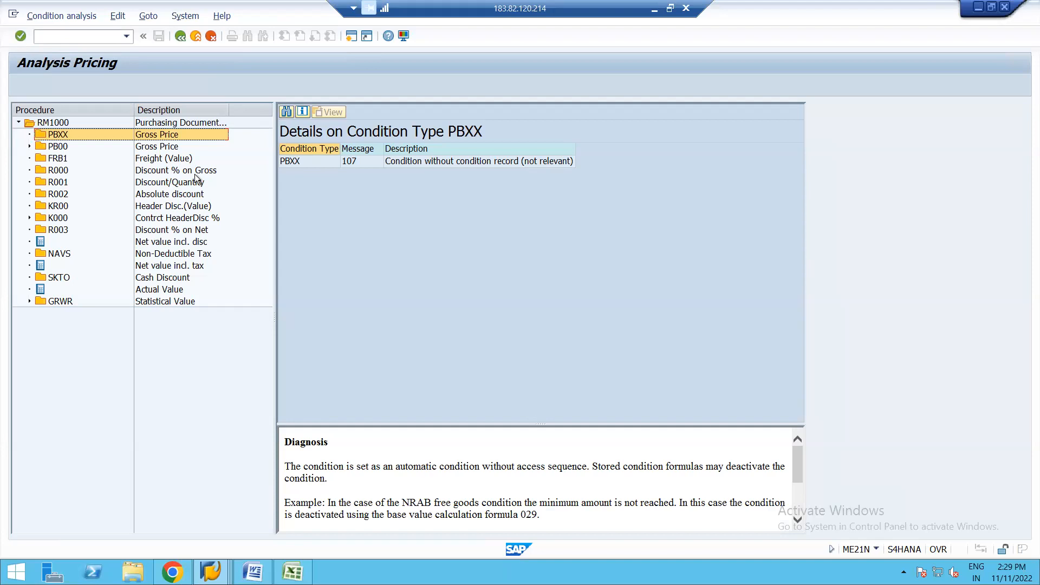
pyautogui.click(180, 36)
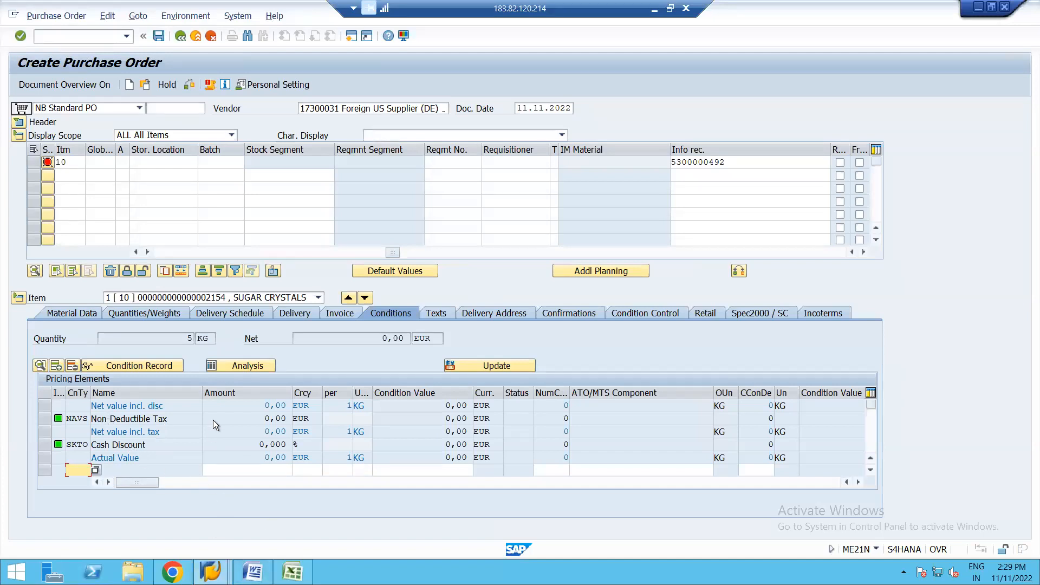
pyautogui.click(245, 365)
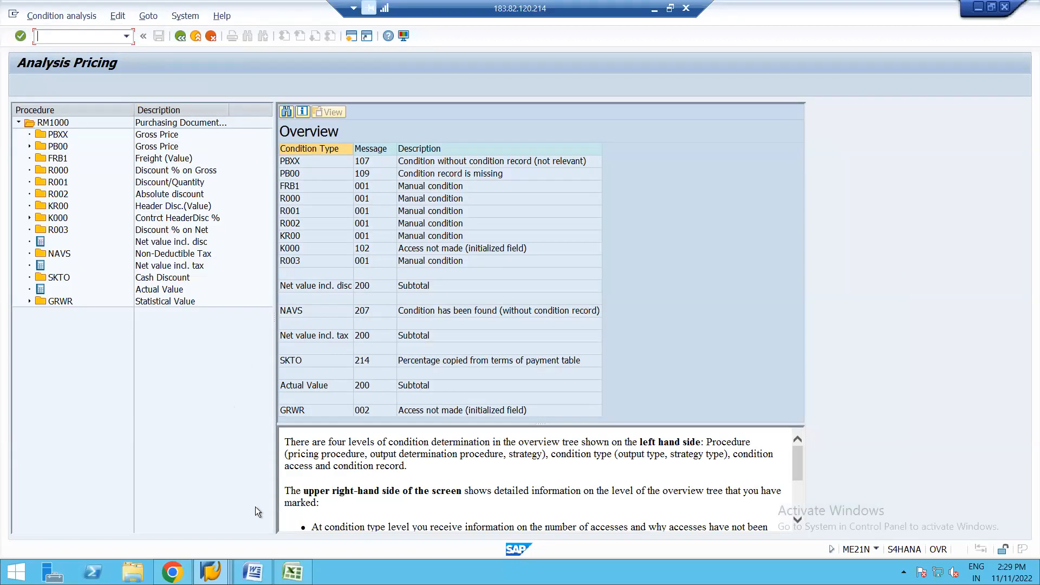
# Step: Switch to the session with the RM1000 control data, discard its pending changes and return to the IMG structure
pyautogui.click(211, 572)
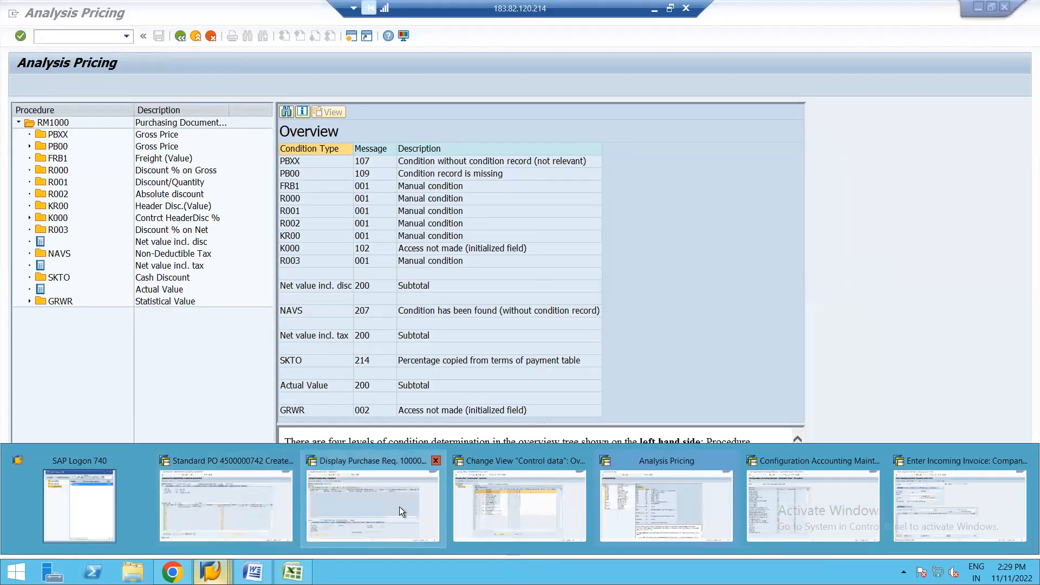
pyautogui.click(508, 502)
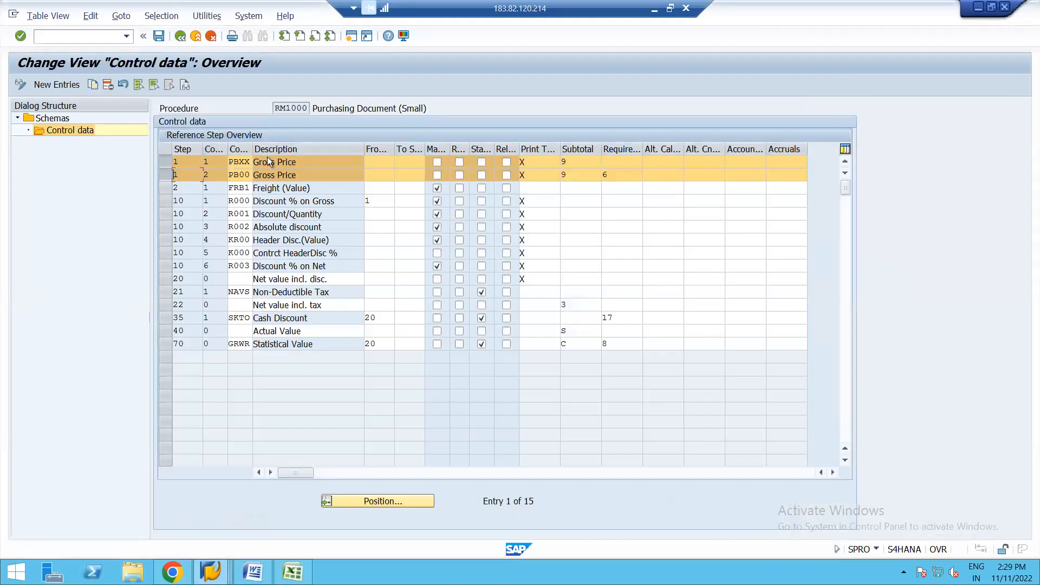
pyautogui.click(183, 34)
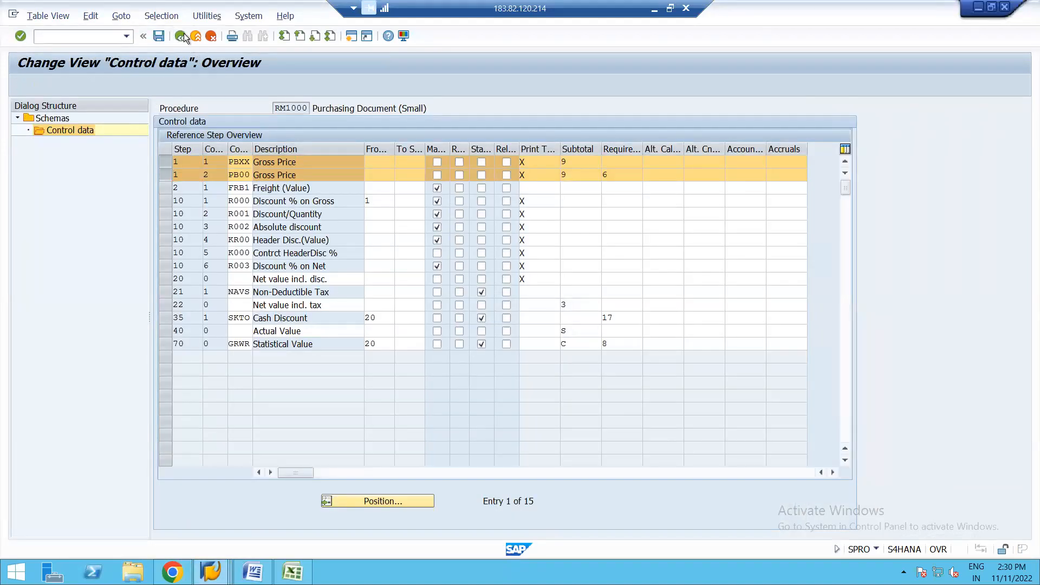
pyautogui.click(211, 36)
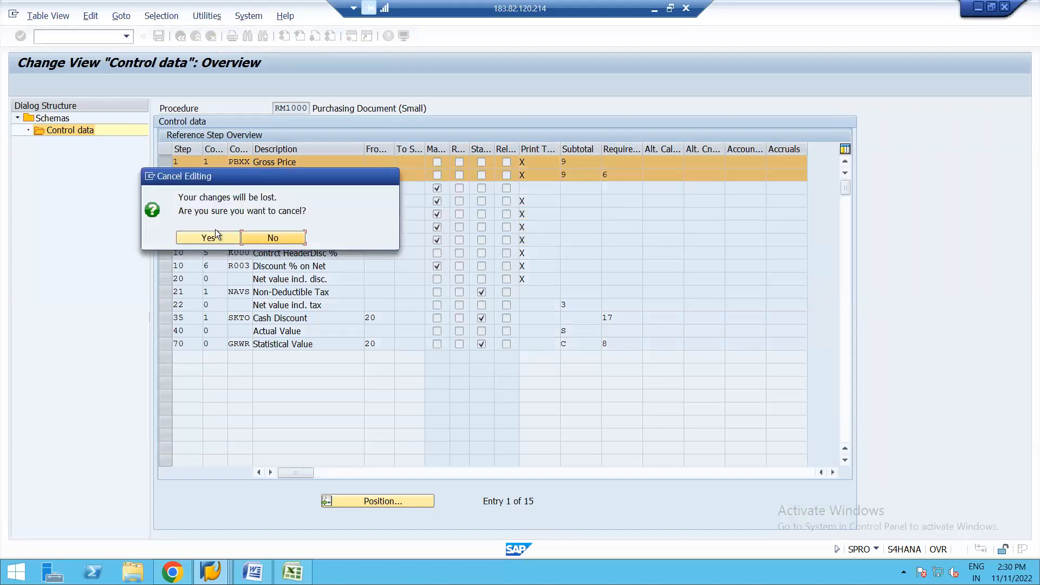
pyautogui.click(210, 239)
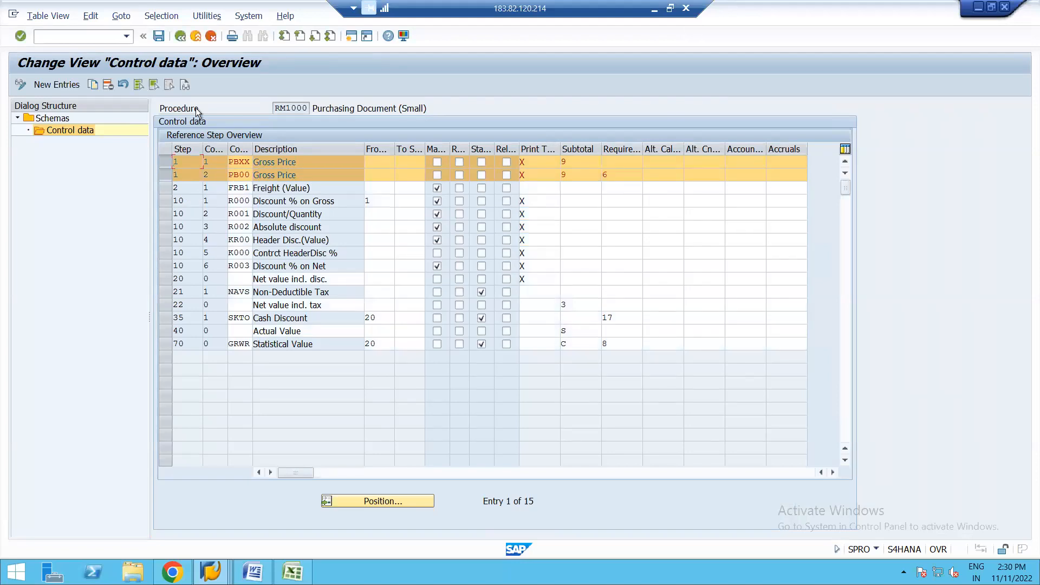
pyautogui.click(183, 37)
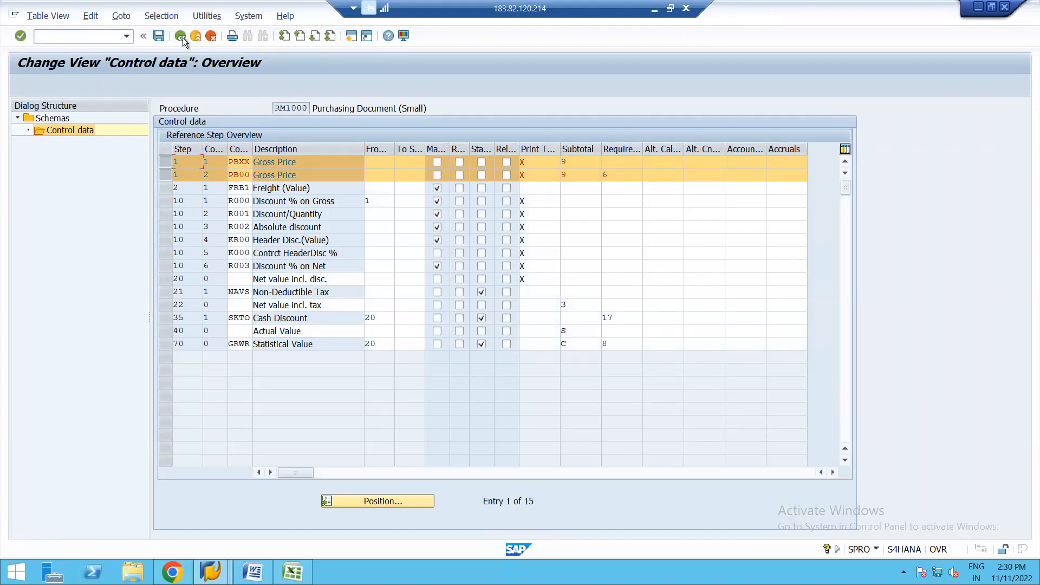
pyautogui.click(212, 36)
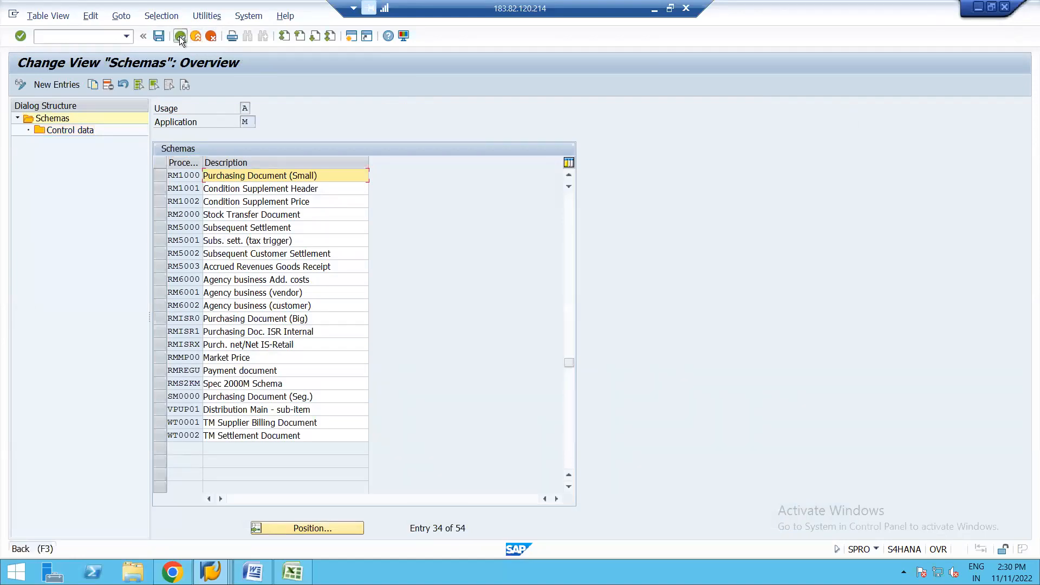
pyautogui.click(180, 37)
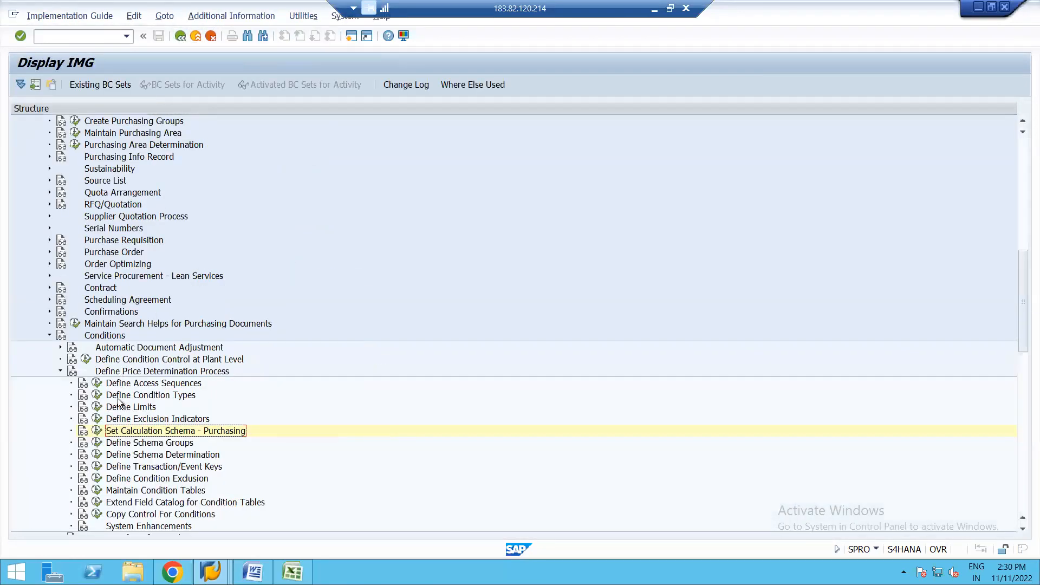
# Step: Open the Set Pricing Condition Types - Purchasing activity, locate condition type PBXX and examine its detail settings
pyautogui.click(96, 395)
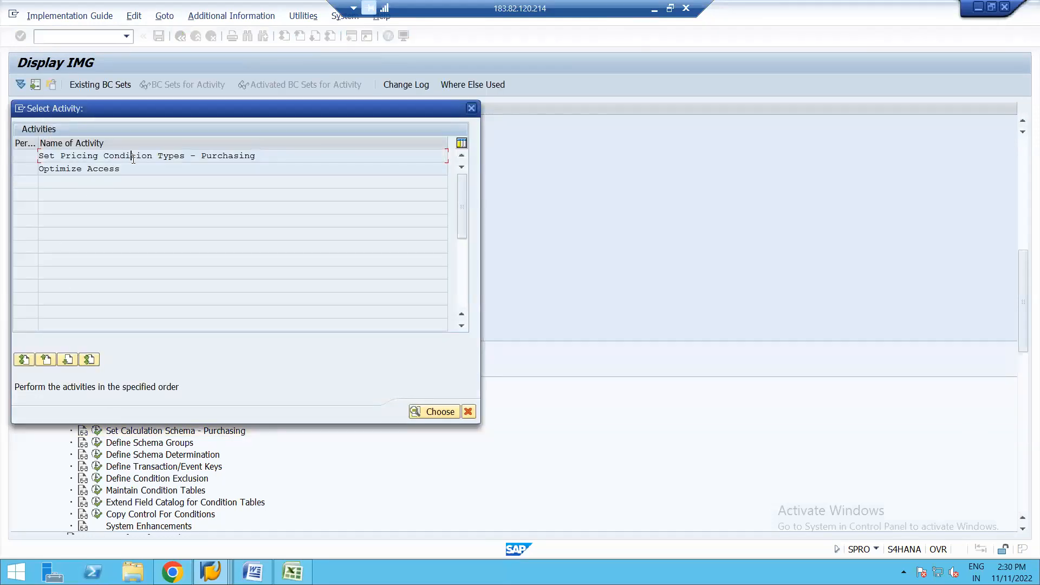
pyautogui.click(471, 108)
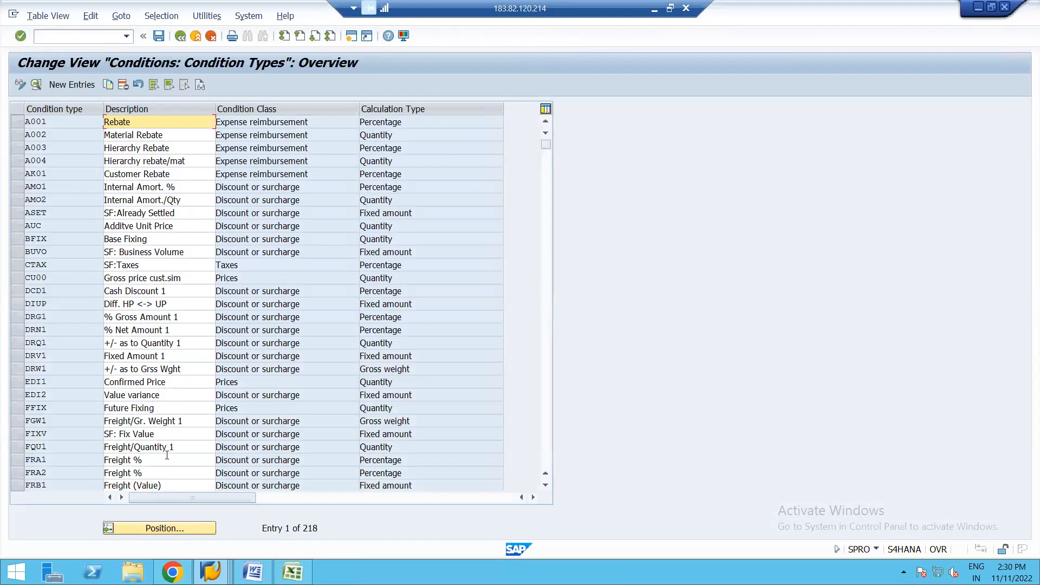
pyautogui.click(135, 530)
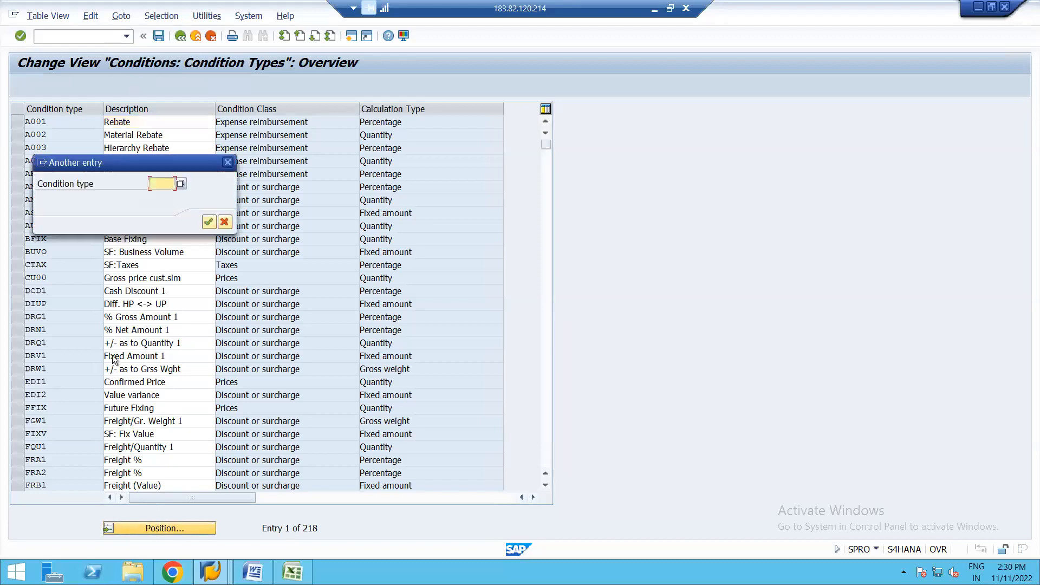
pyautogui.write('PBXX')
pyautogui.press('Return')
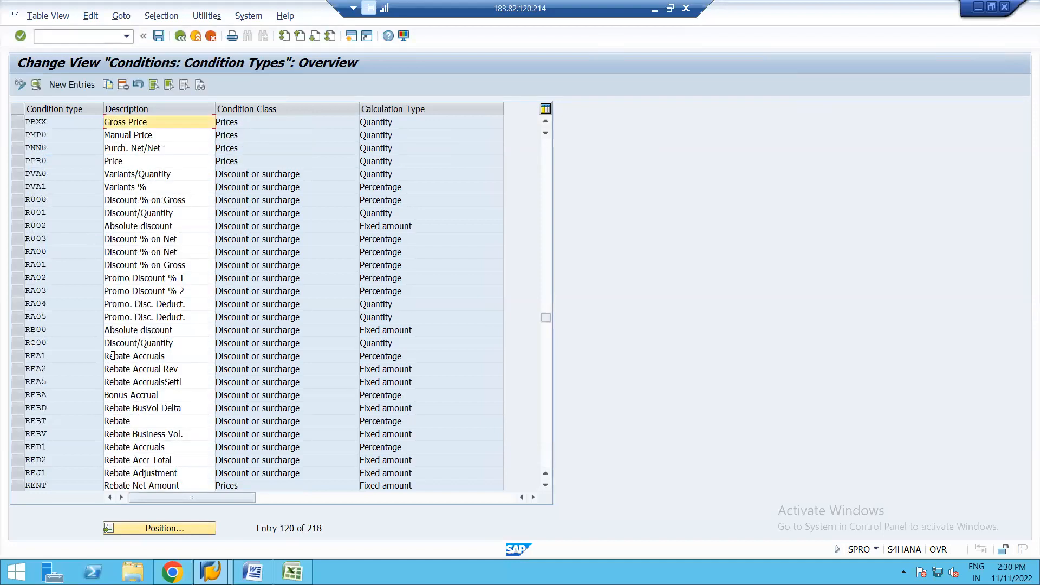
pyautogui.doubleClick(74, 124)
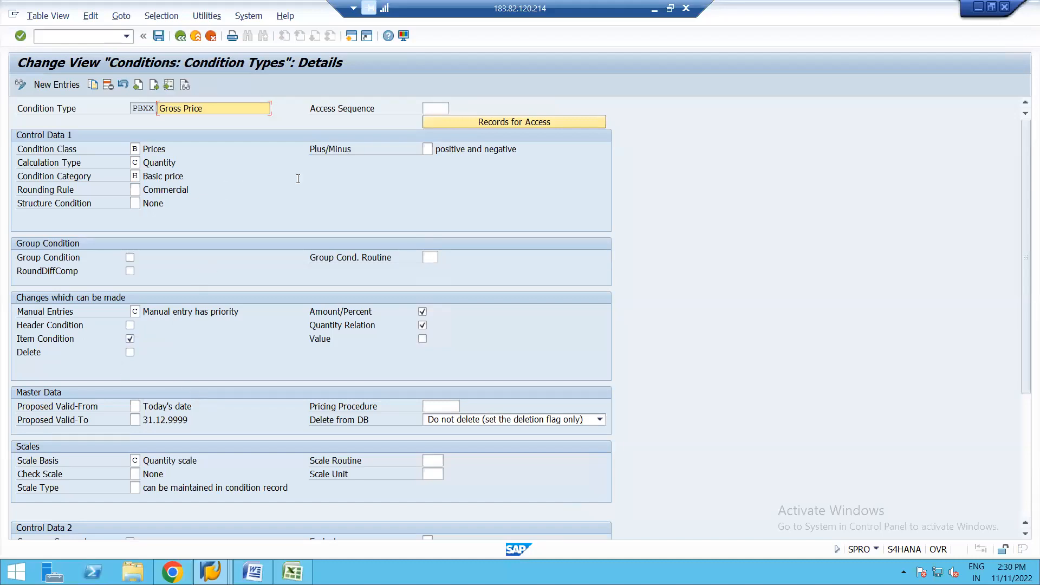
pyautogui.click(181, 37)
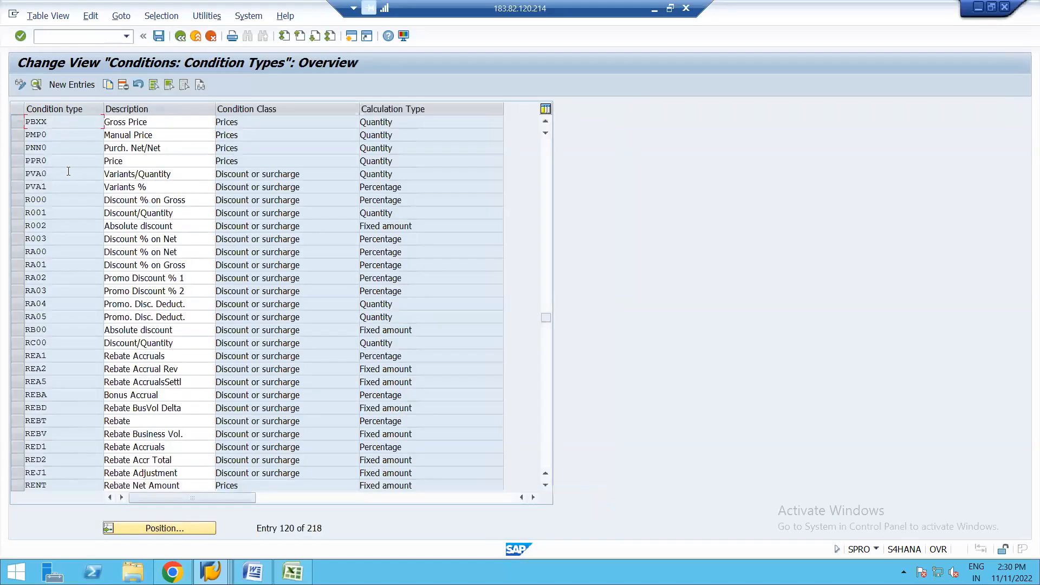
# Step: Position the condition types overview on P001, examine its detail settings and return to the overview
pyautogui.click(147, 532)
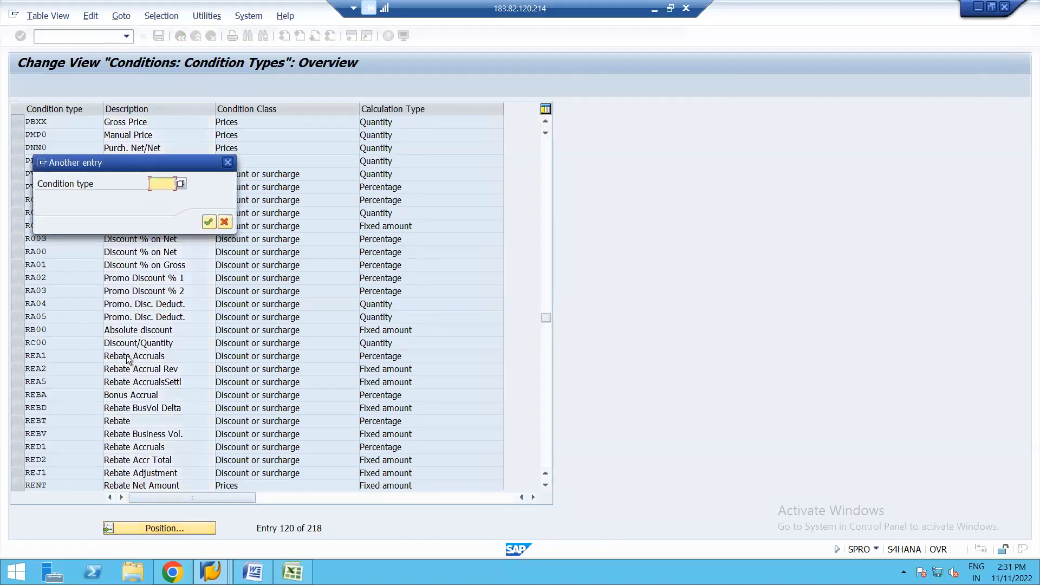
pyautogui.write('P')
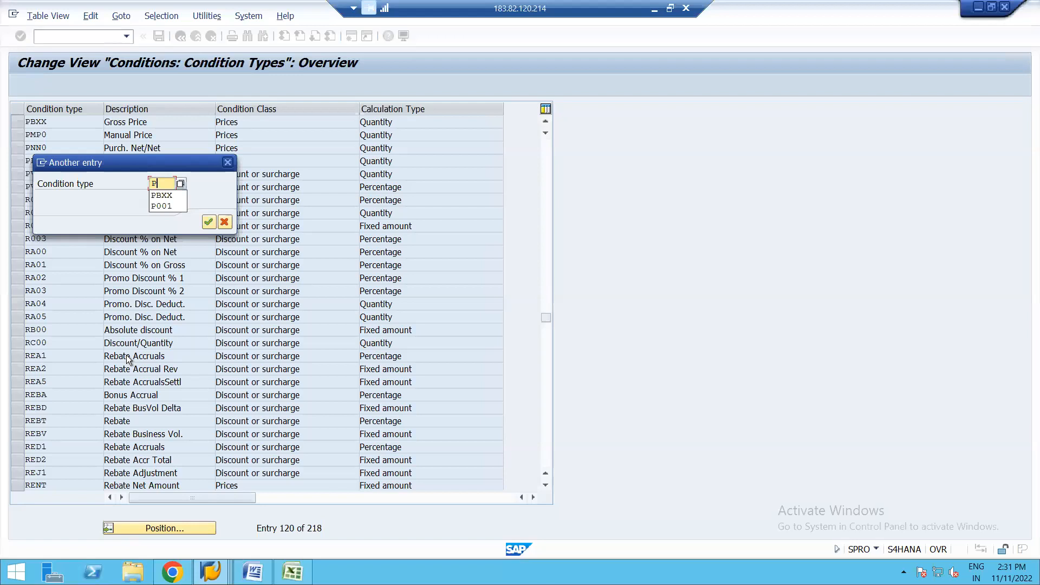
pyautogui.press('Return')
pyautogui.press('Return')
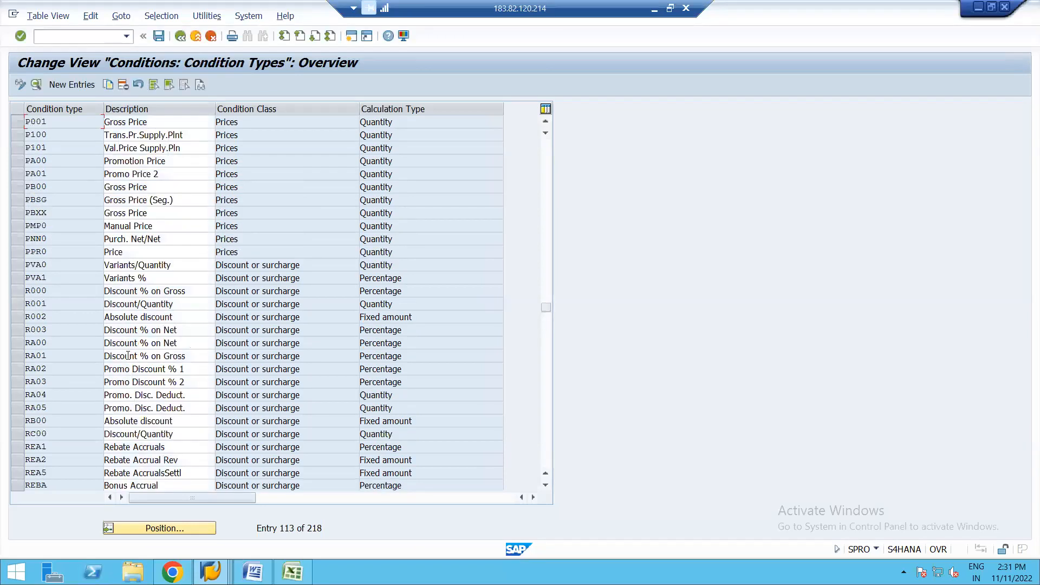
pyautogui.doubleClick(79, 119)
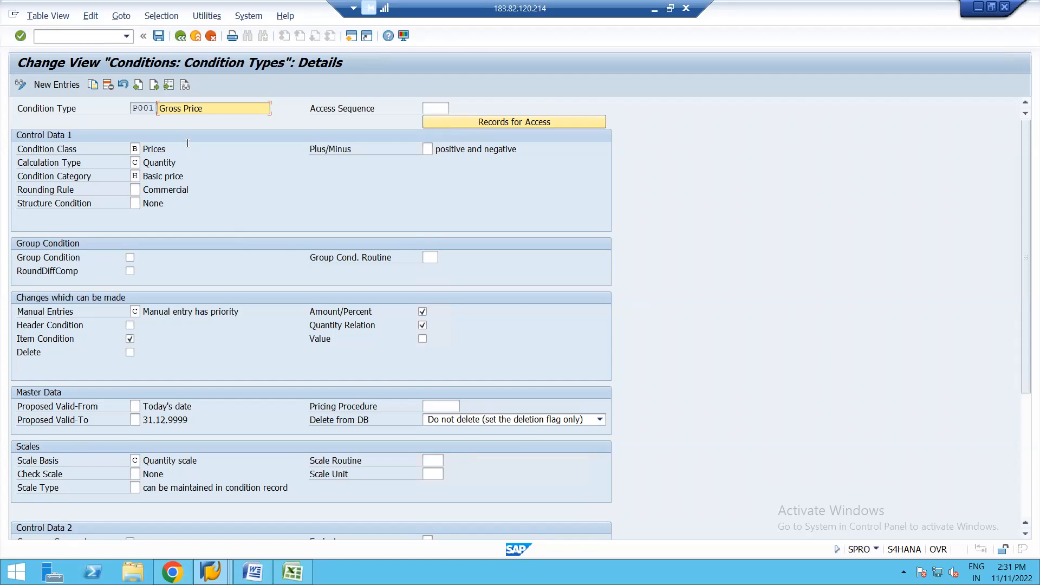
pyautogui.click(181, 37)
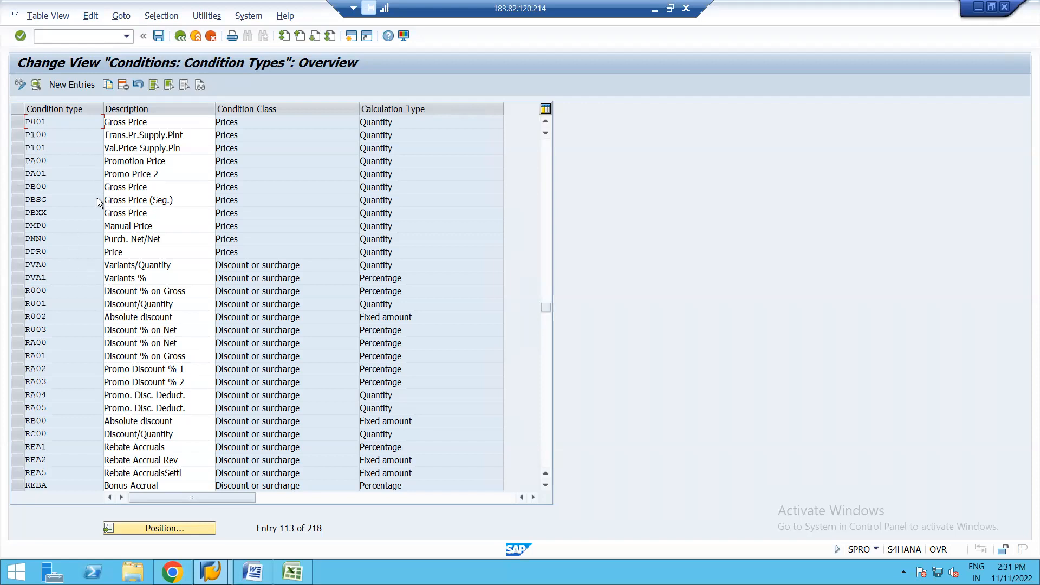
# Step: Examine the detail settings of condition type P000 and return to the IMG structure
pyautogui.click(545, 122)
pyautogui.click(546, 121)
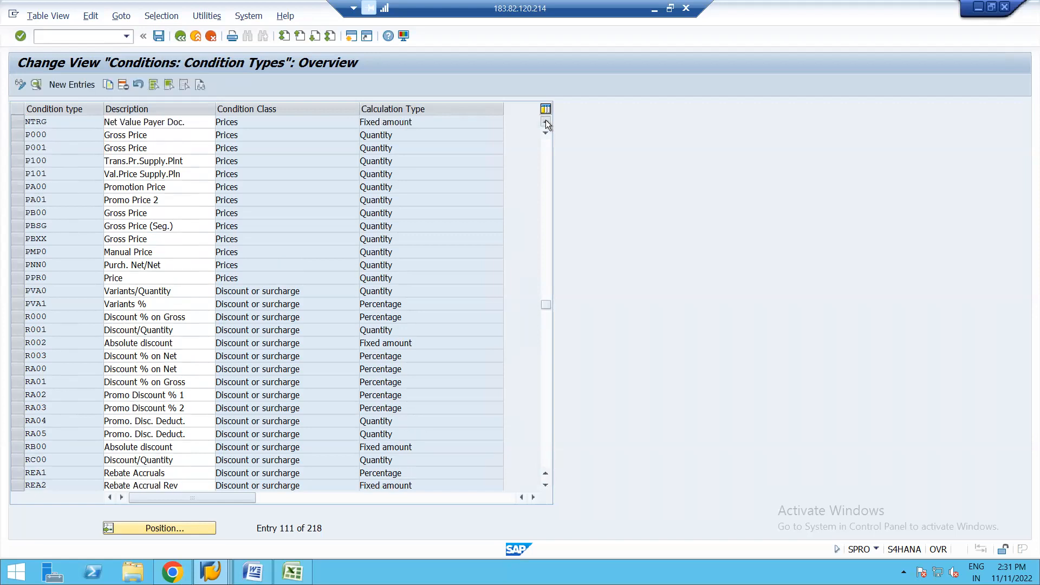
pyautogui.click(546, 122)
pyautogui.click(545, 121)
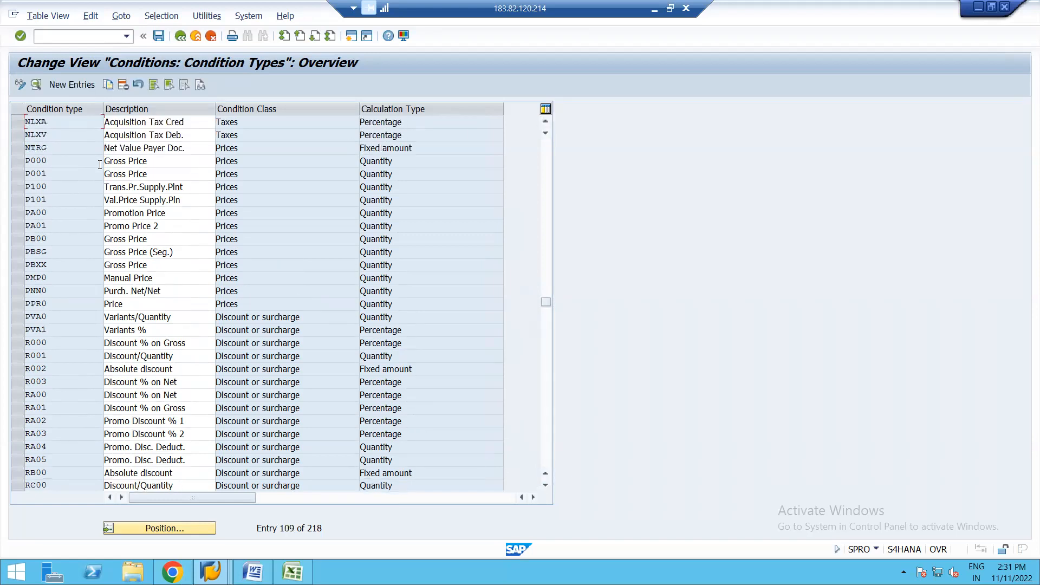
pyautogui.doubleClick(41, 161)
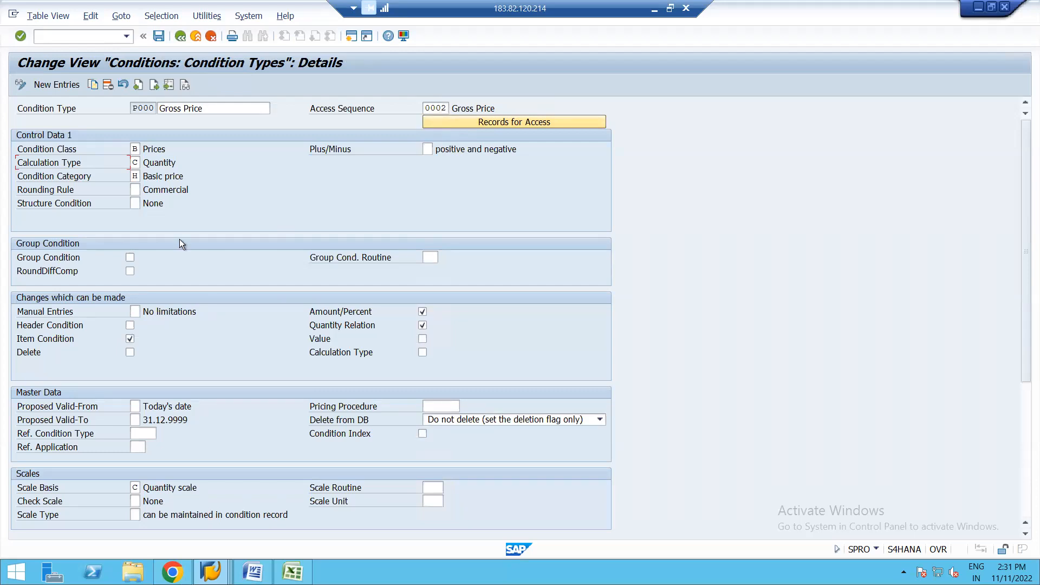
pyautogui.click(180, 37)
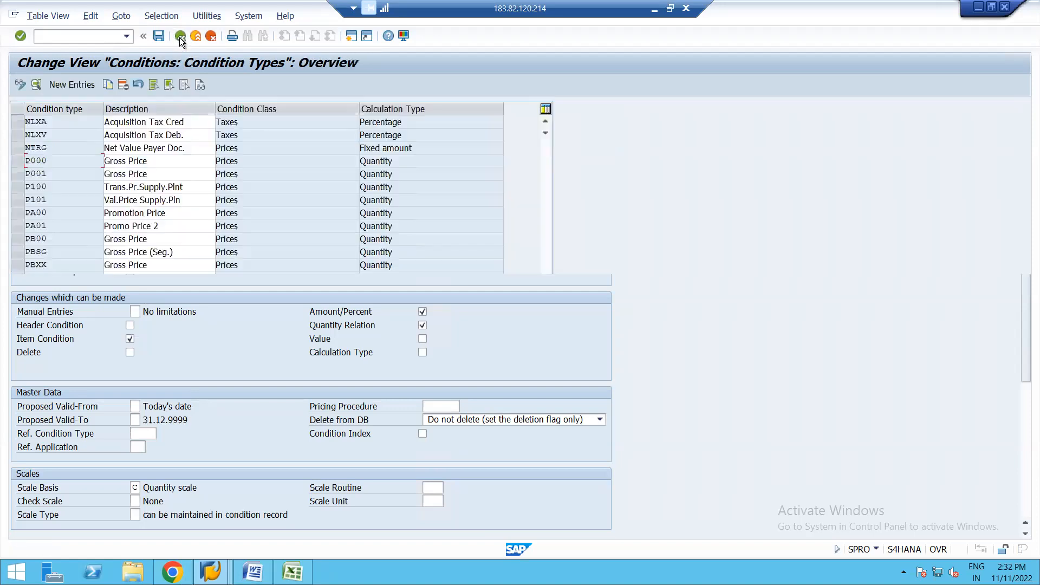
pyautogui.click(180, 37)
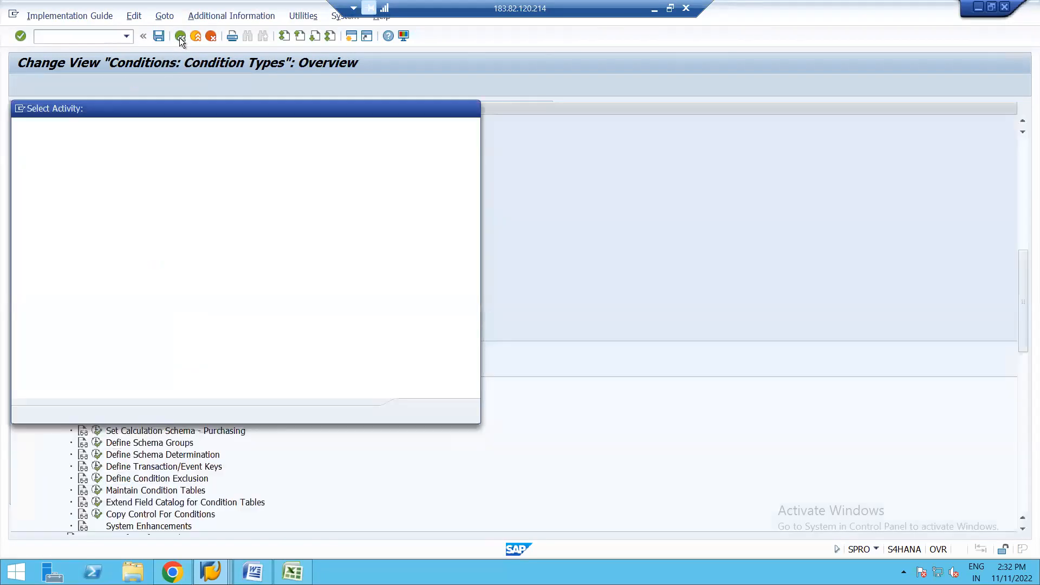
pyautogui.click(472, 108)
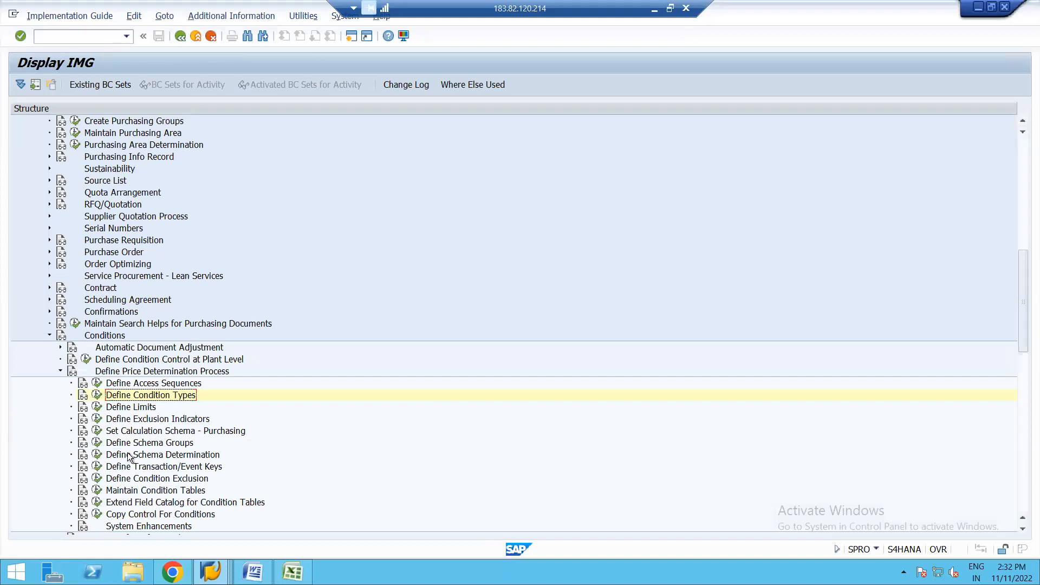
# Step: Open the Set Calculation Schema - Purchasing activity, position on RM1000, examine its control data and return to the schemas overview
pyautogui.click(98, 431)
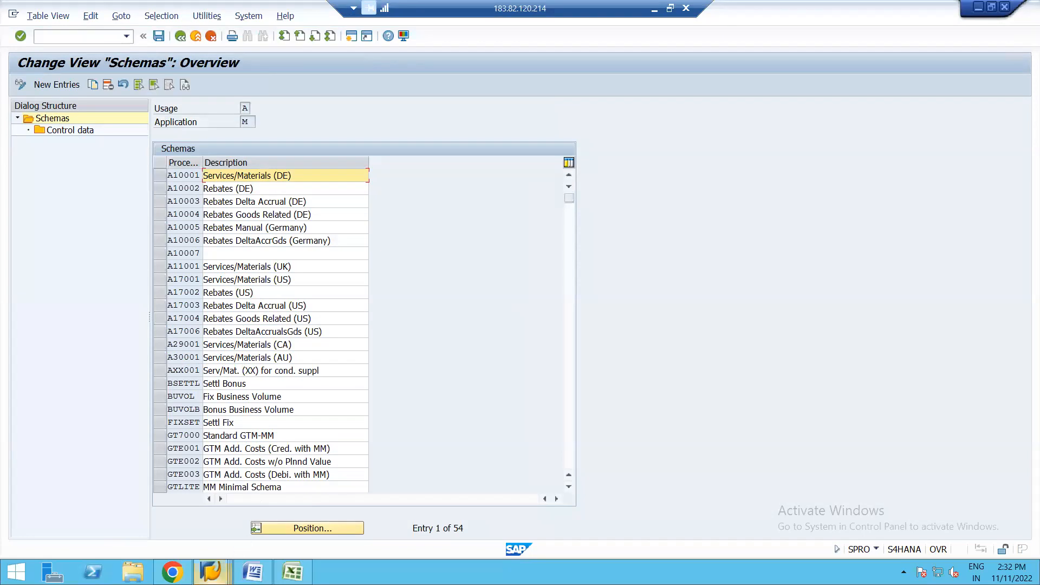
pyautogui.click(211, 572)
pyautogui.moveTo(659, 506)
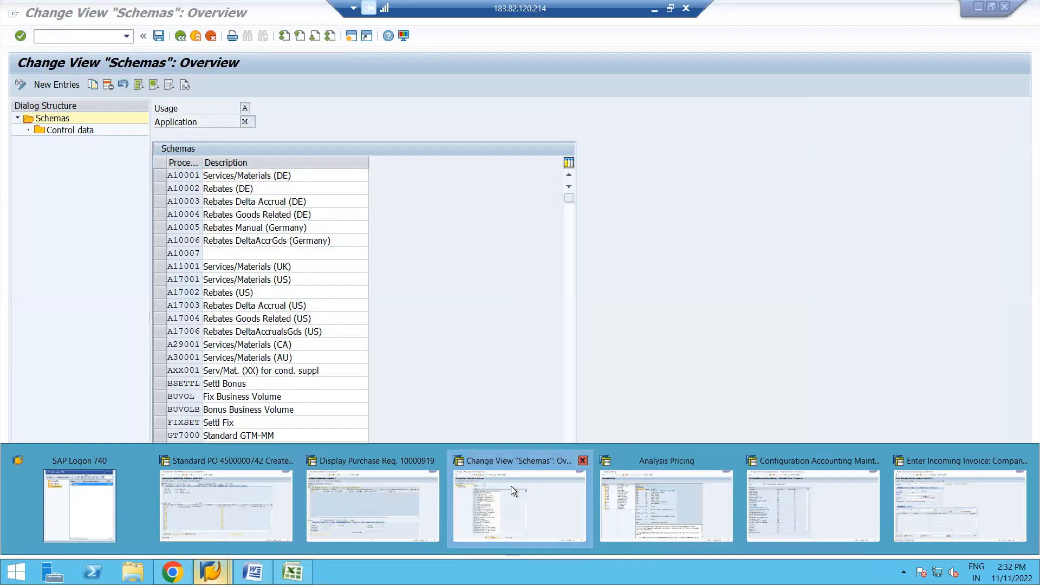
pyautogui.click(511, 486)
pyautogui.click(282, 531)
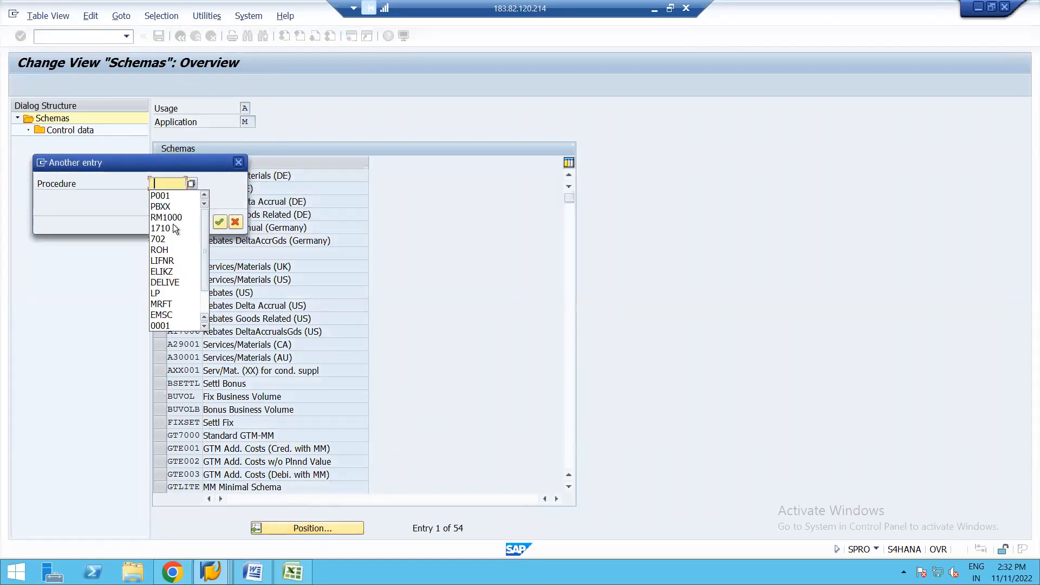
pyautogui.click(166, 217)
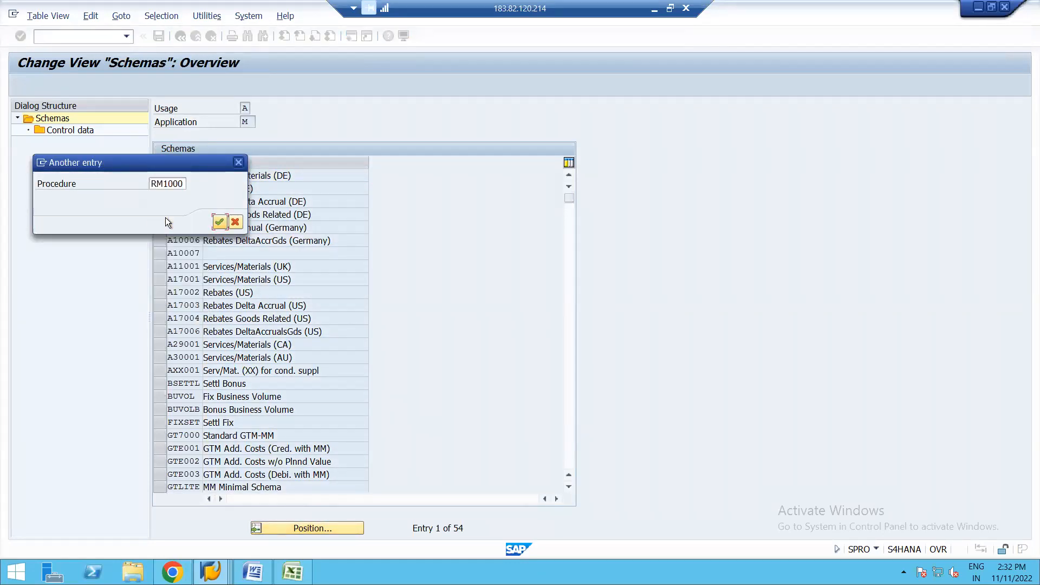
pyautogui.press('Return')
pyautogui.click(159, 175)
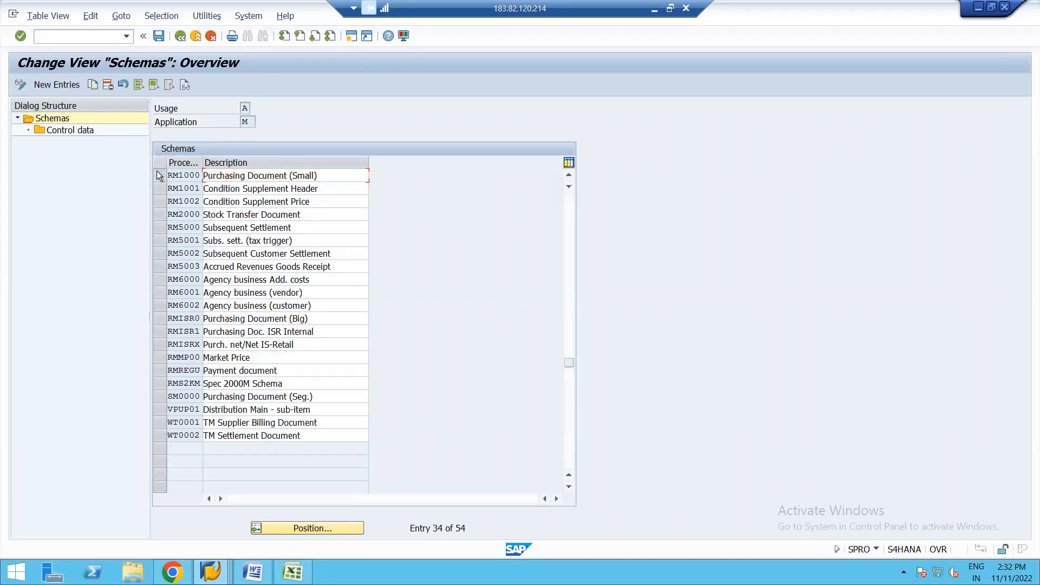
pyautogui.doubleClick(64, 130)
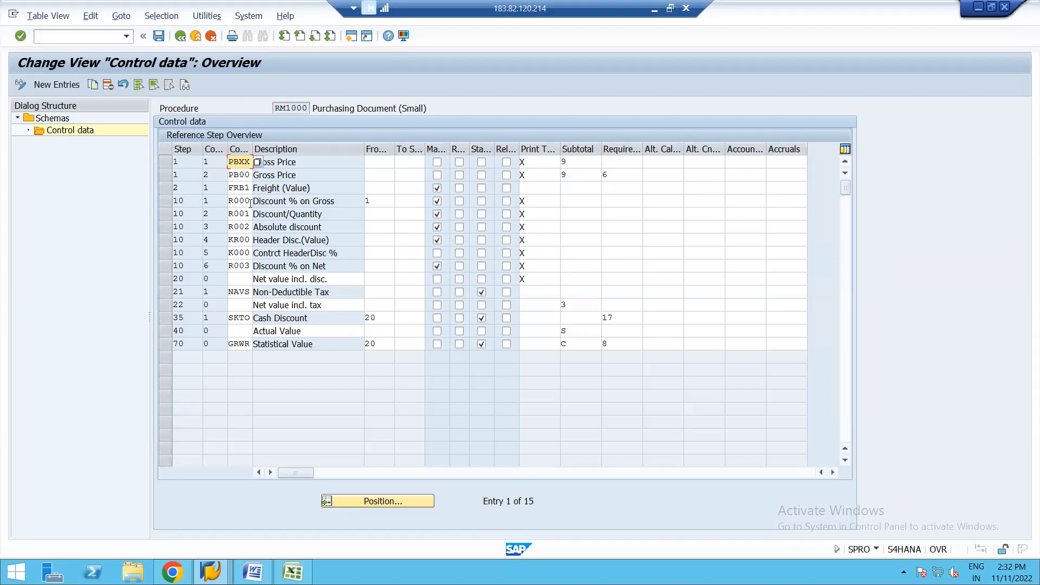
pyautogui.click(183, 38)
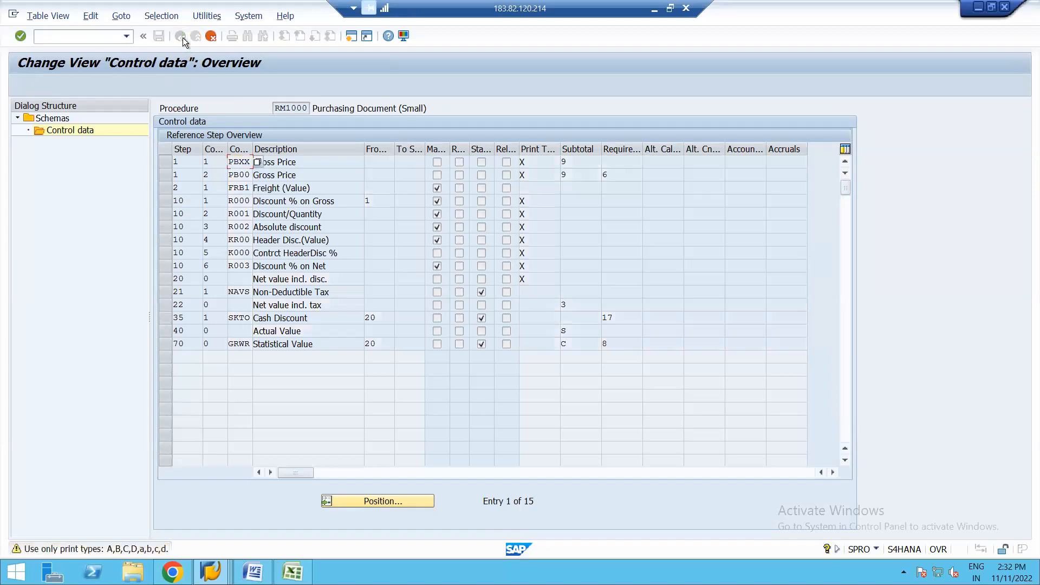
# Step: Switch to the Analysis Pricing session for procedure RM1000 and return from it to the purchase order item's conditions
pyautogui.hotkey('alt', 'Tab')
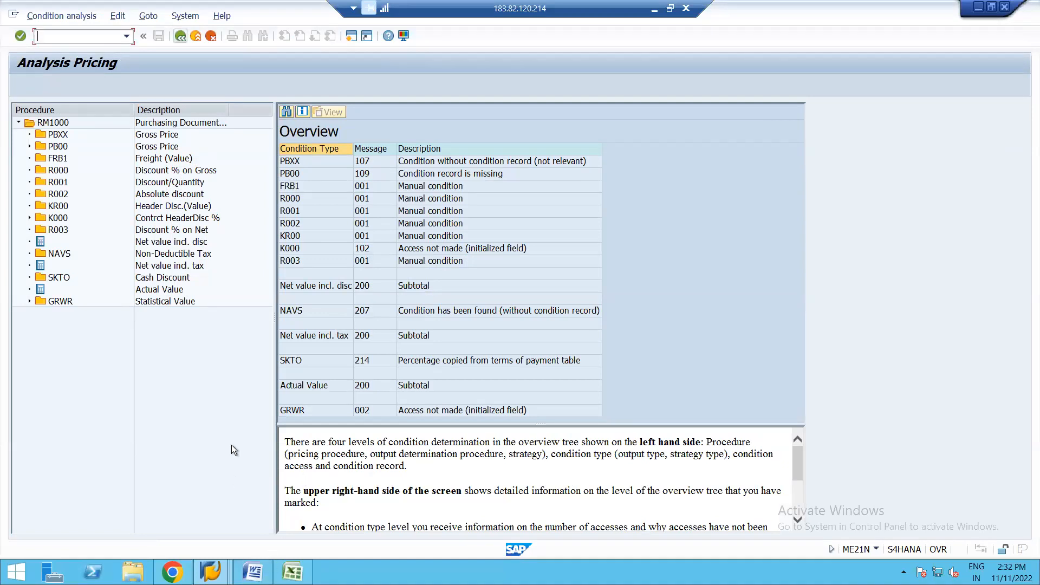
pyautogui.click(216, 570)
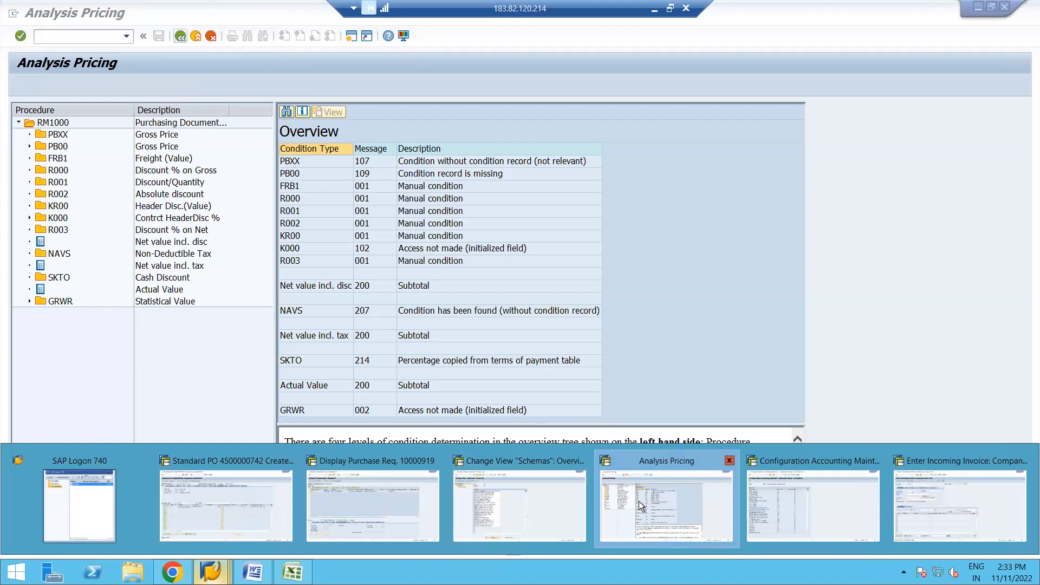
pyautogui.click(638, 502)
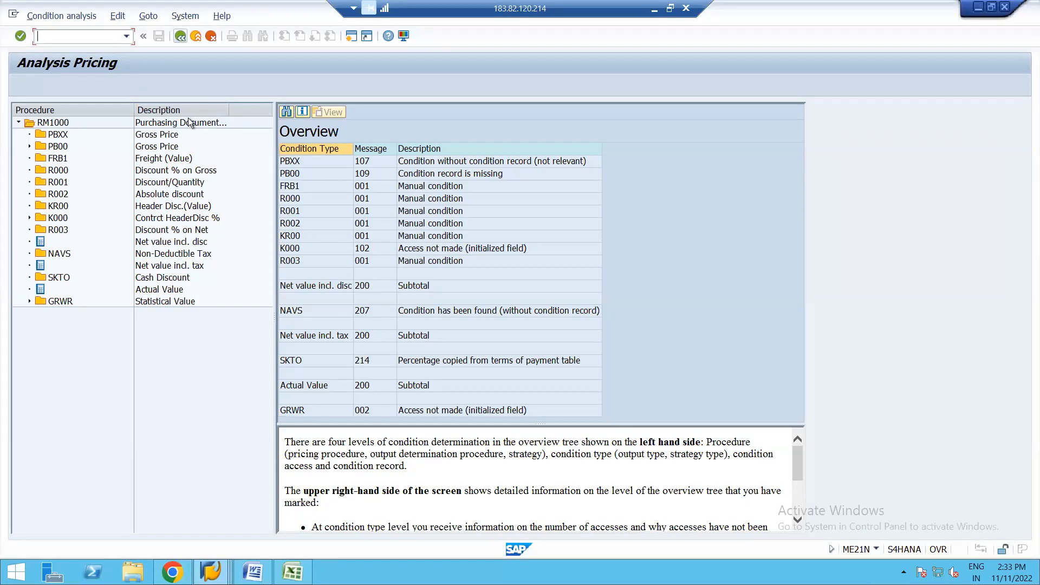
pyautogui.click(181, 37)
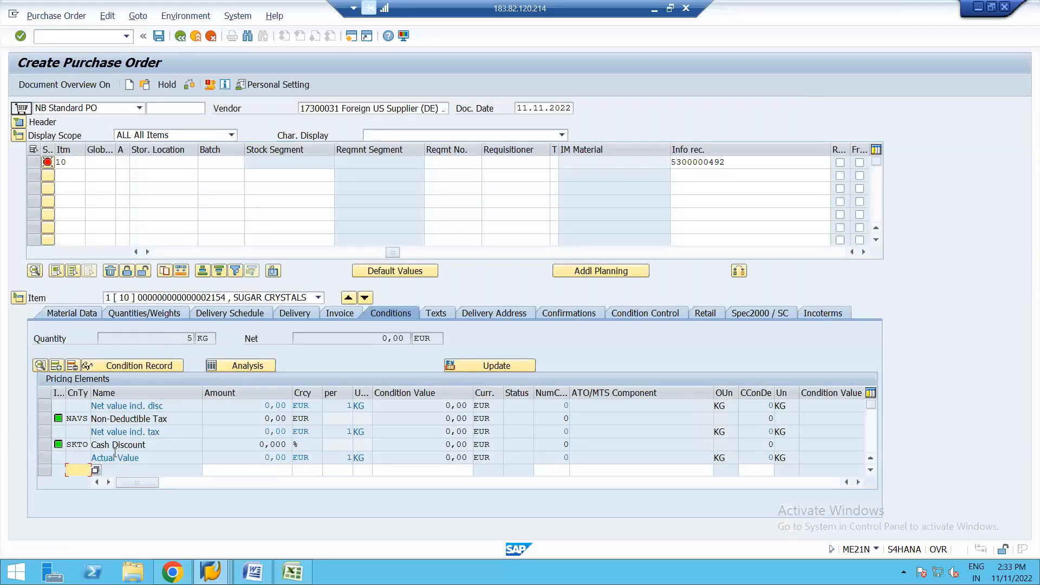
# Step: Add condition type PBXX to the item's pricing elements with an amount of 40 EUR per 1 KG
pyautogui.click(95, 469)
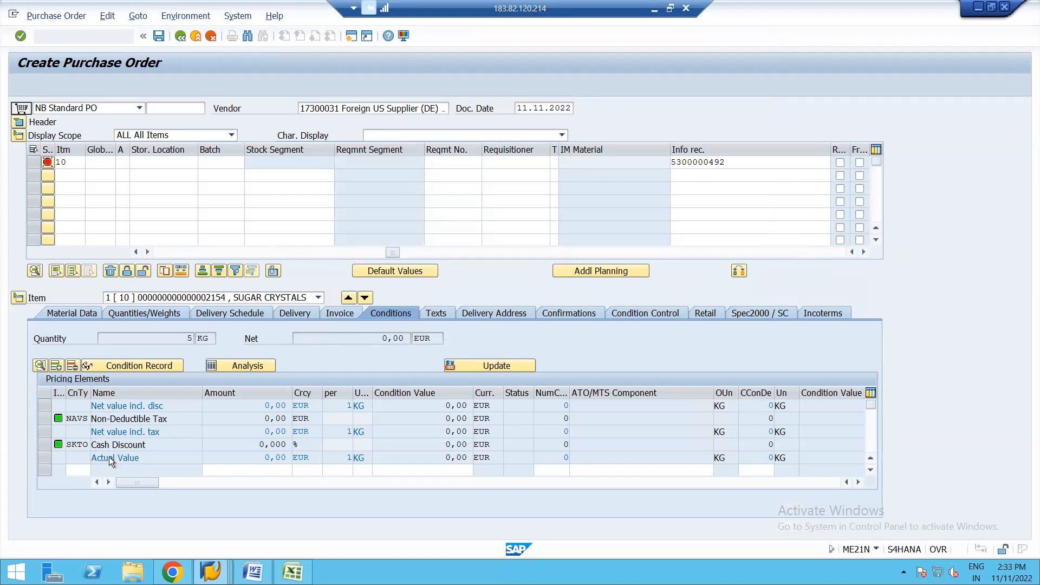
pyautogui.click(79, 470)
pyautogui.write('PBXX')
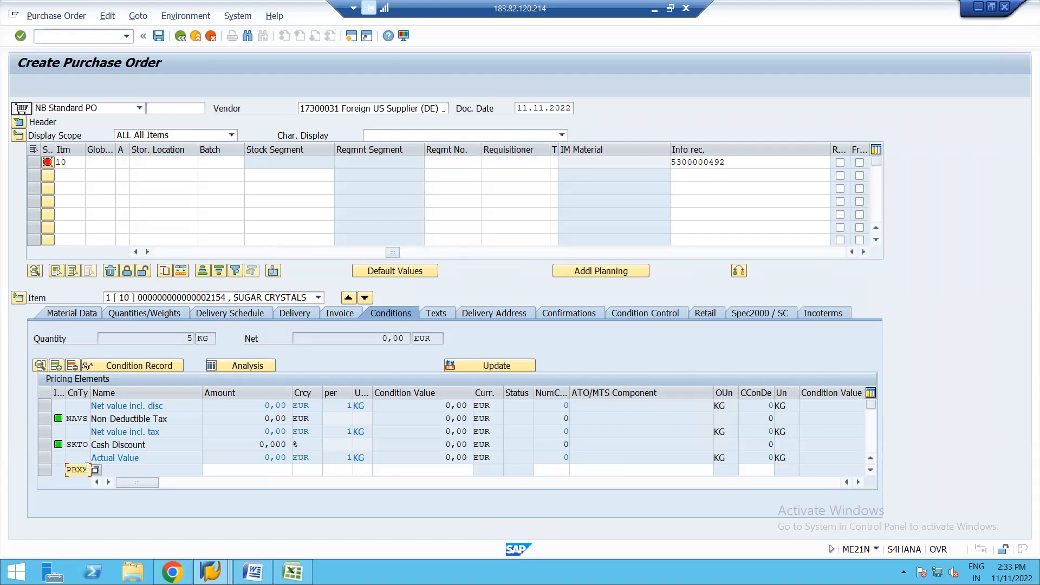
pyautogui.press('Return')
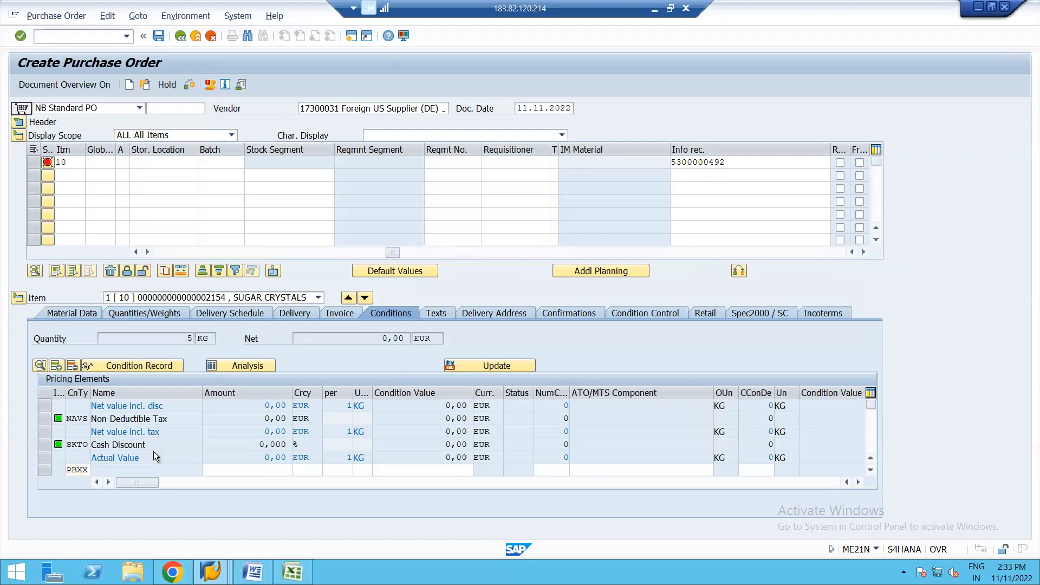
pyautogui.click(257, 405)
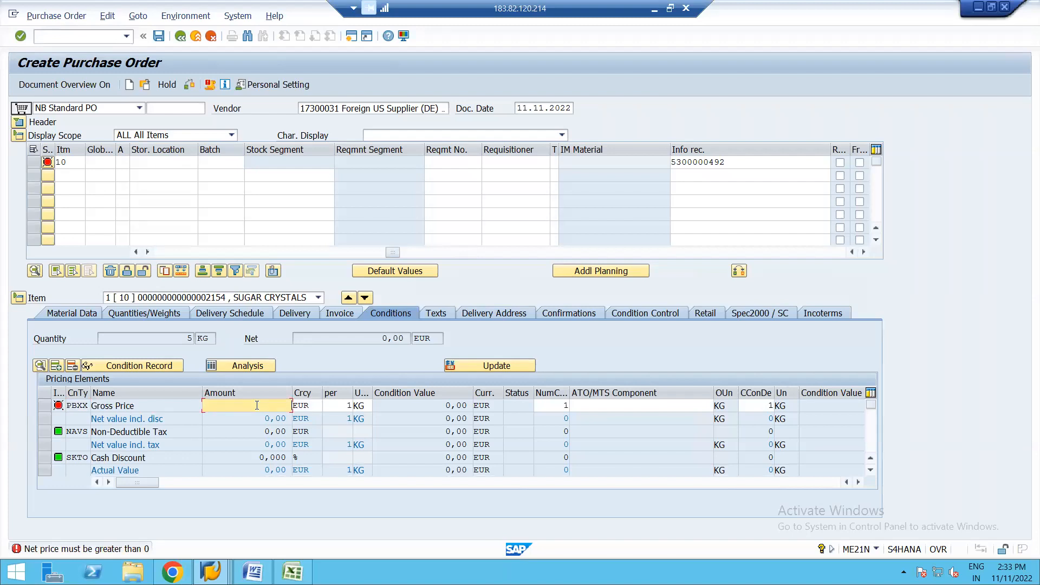
pyautogui.press('Return')
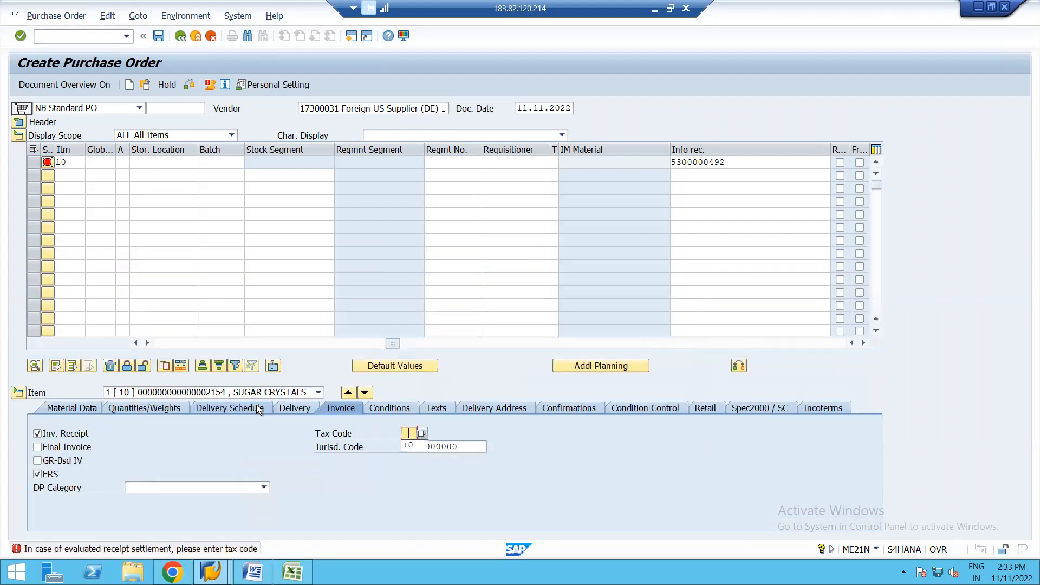
# Step: Set the item's tax code to I0, accept the entries and reopen the item's conditions
pyautogui.click(414, 447)
pyautogui.press('Return')
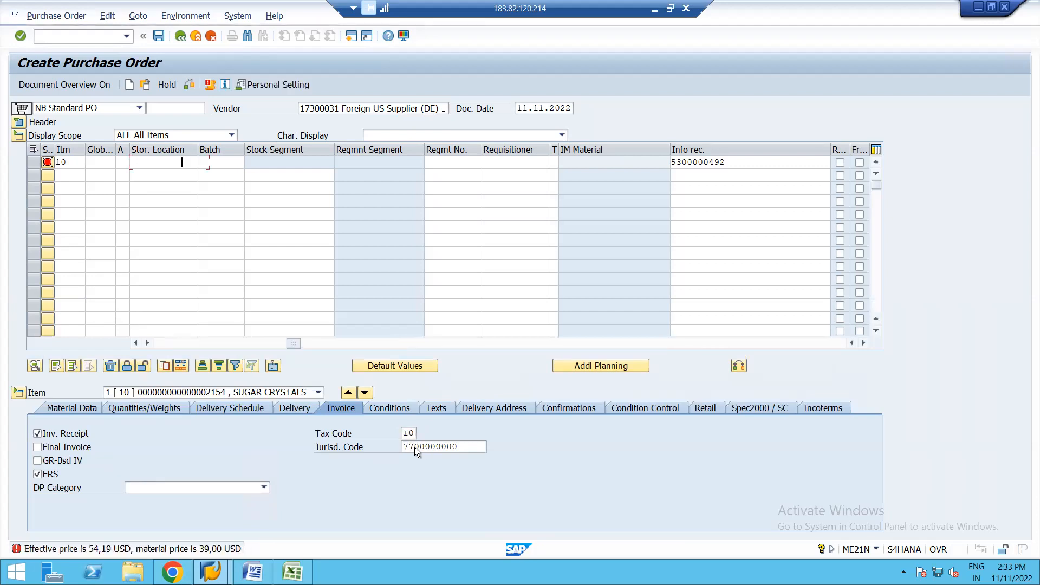
pyautogui.press('Return')
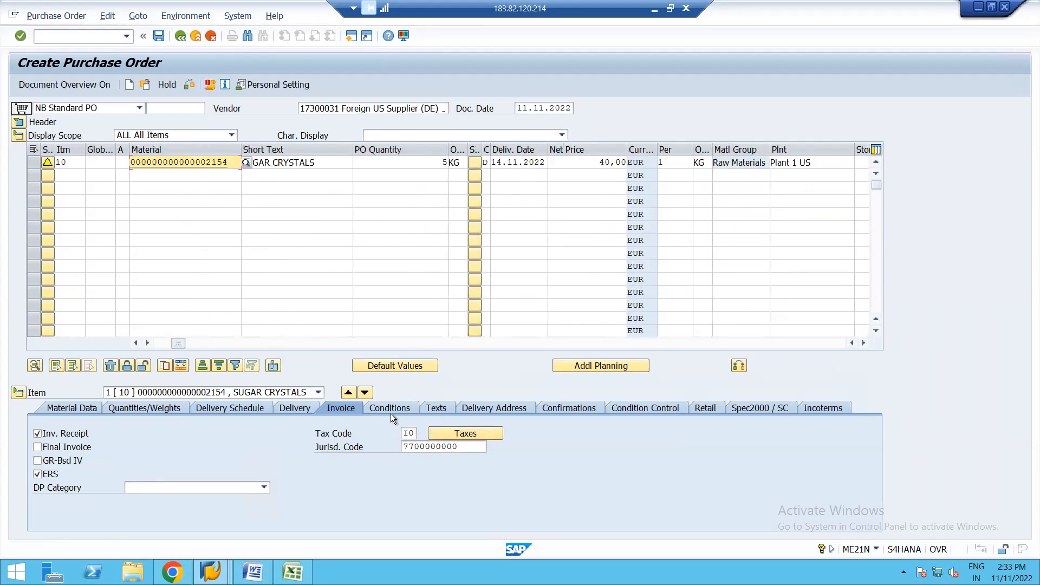
pyautogui.click(391, 406)
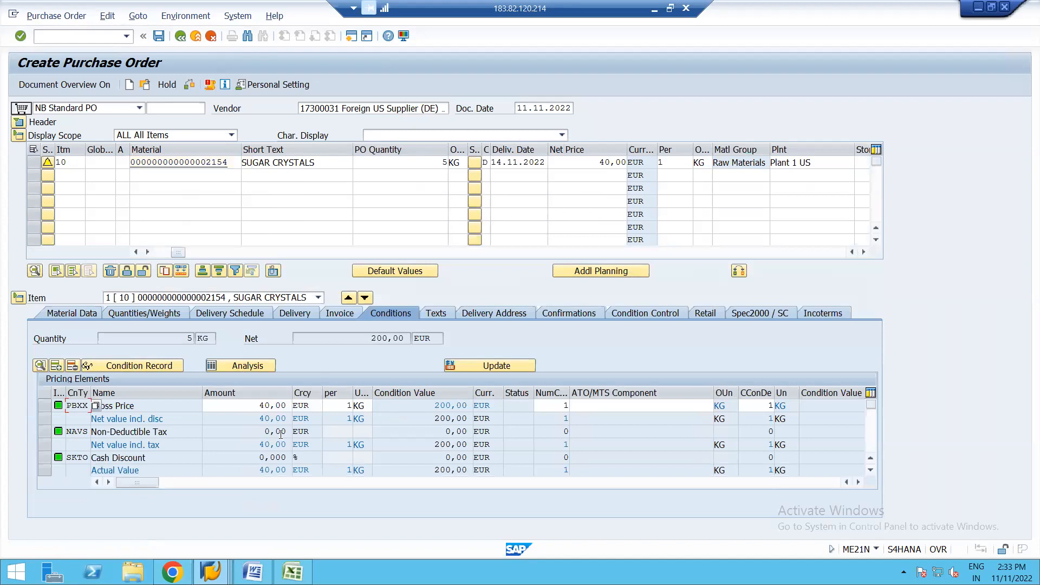
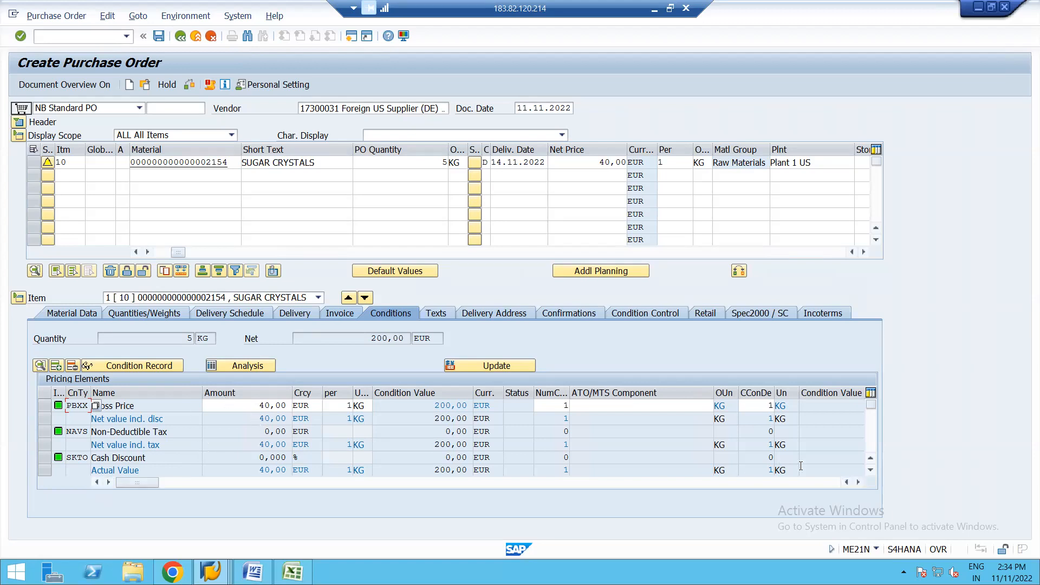
# Step: Add condition type R000 to the item's pricing elements with a 1% discount and review the recalculated conditions from the first row
pyautogui.click(870, 469)
pyautogui.click(870, 470)
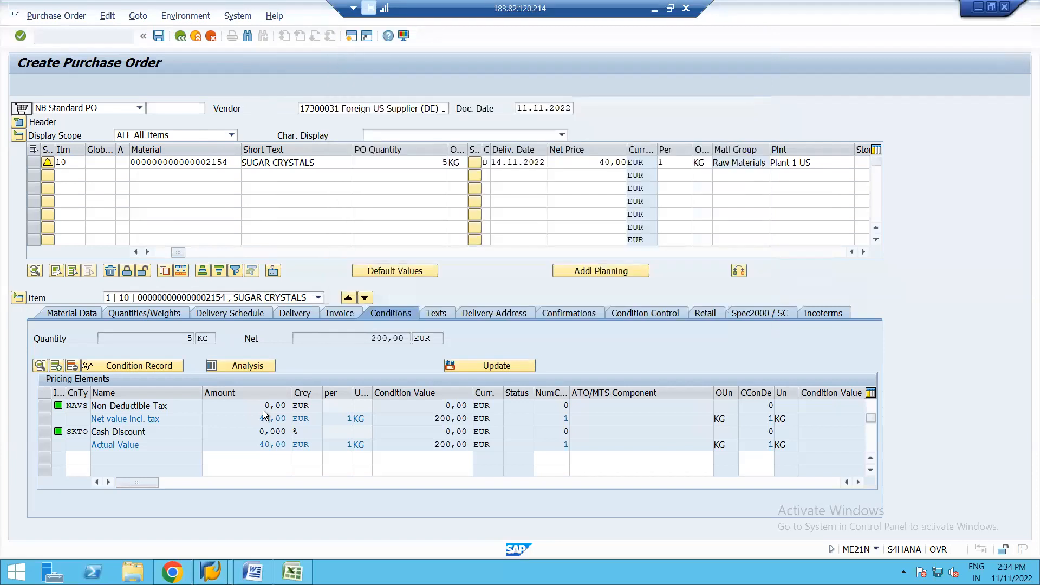
pyautogui.click(81, 464)
pyautogui.write('R000')
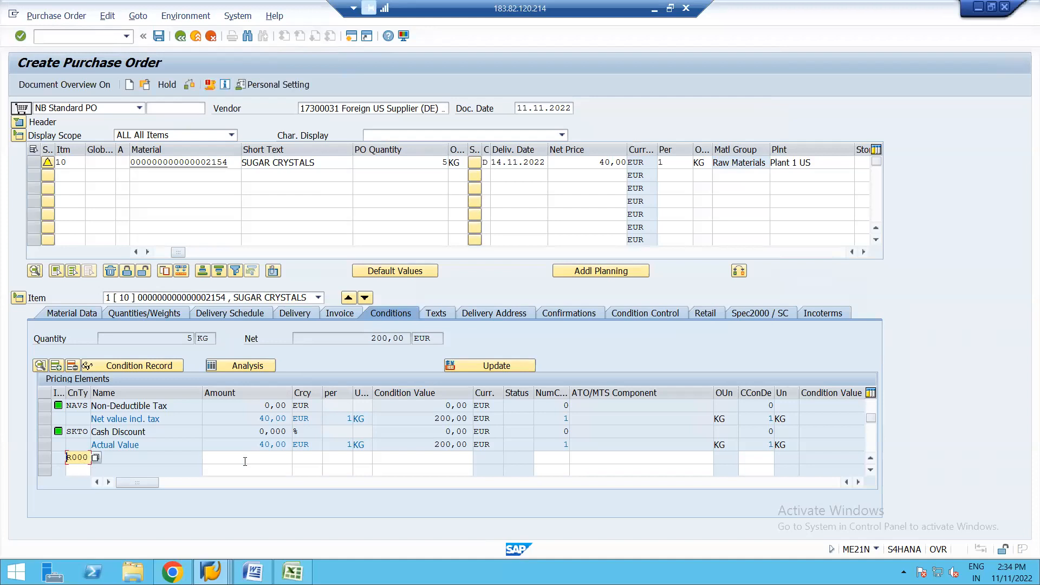
pyautogui.click(270, 458)
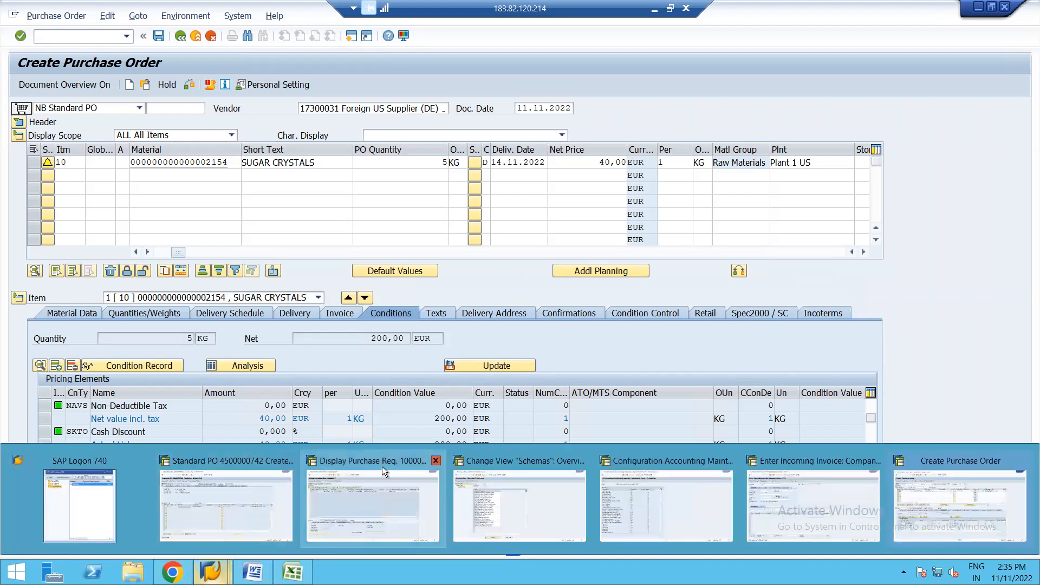
pyautogui.press('Return')
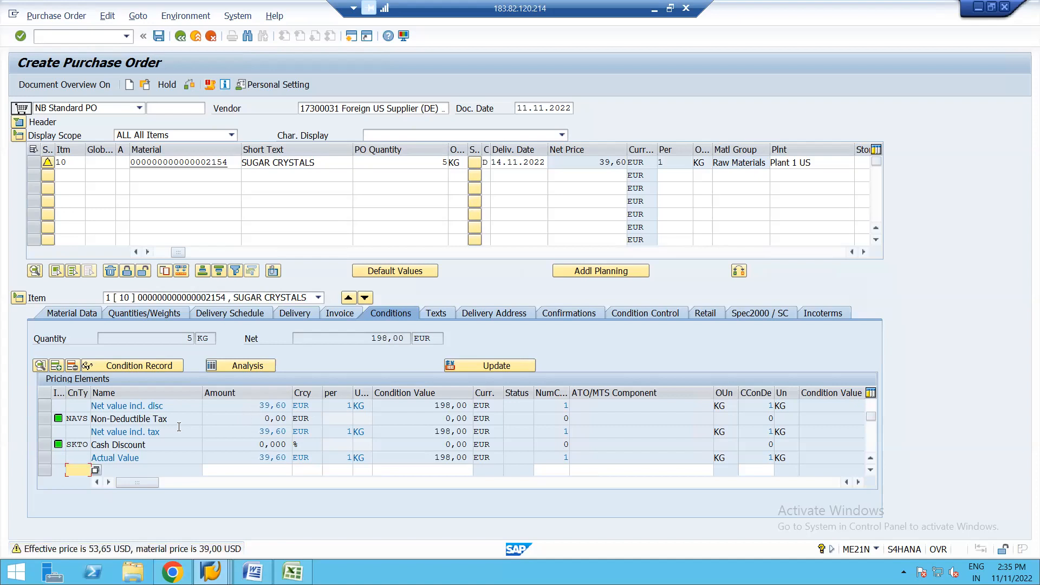
pyautogui.click(869, 406)
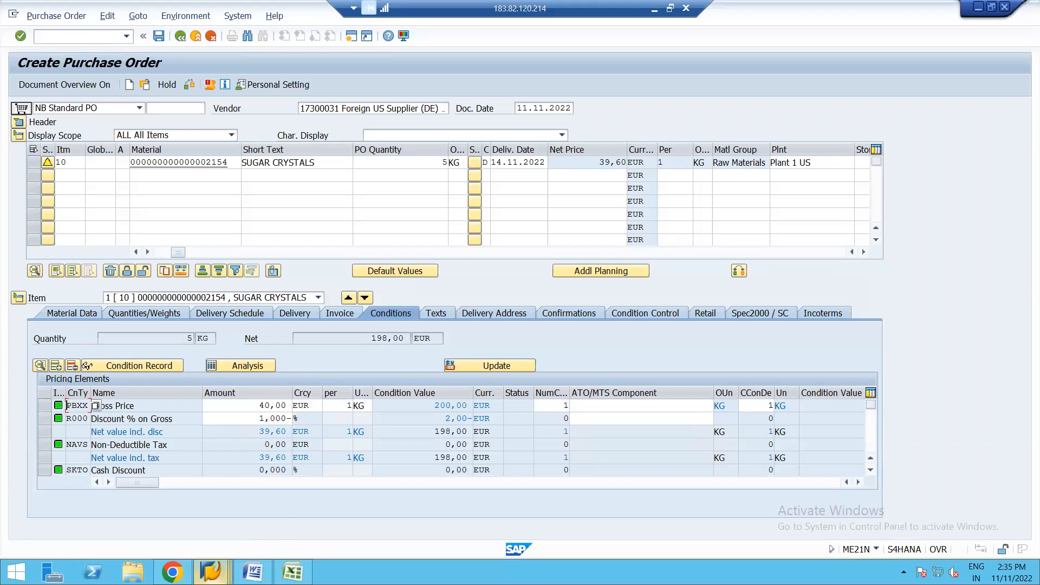
# Step: Switch to the schemas overview session and open the control data of procedure RM1000
pyautogui.click(211, 570)
pyautogui.click(512, 502)
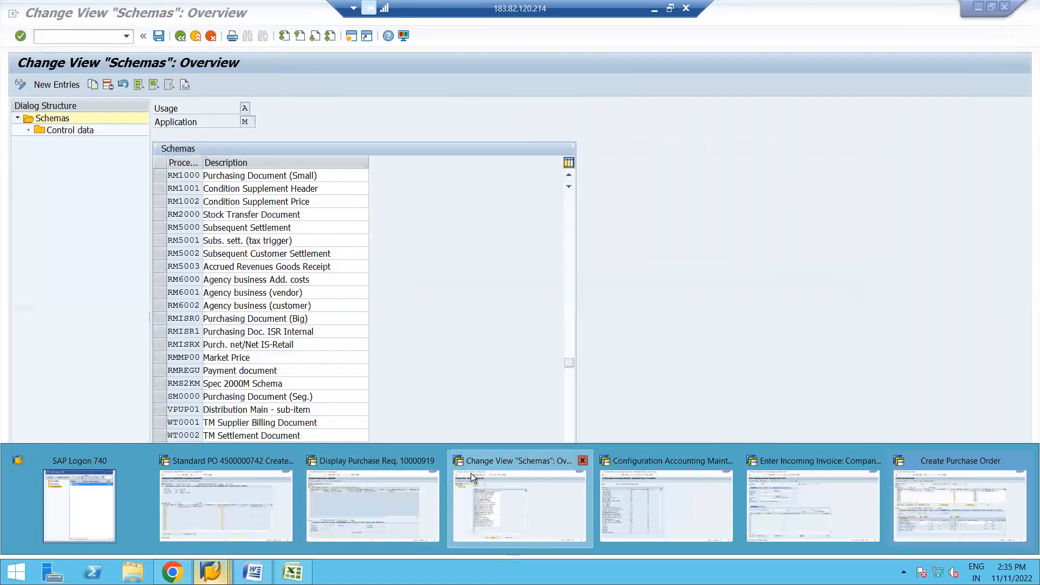
pyautogui.click(158, 175)
pyautogui.doubleClick(66, 131)
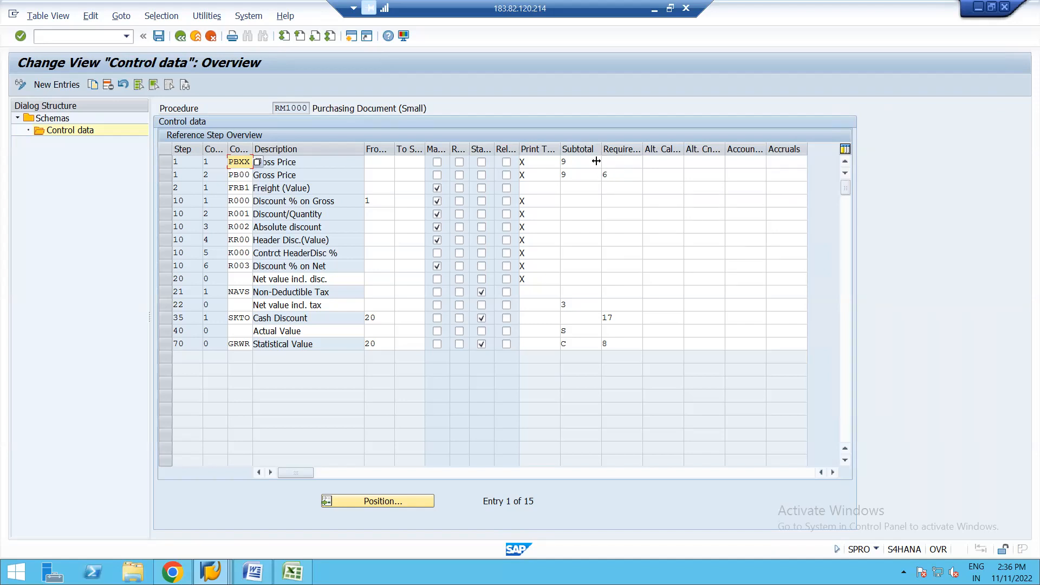
# Step: Look up requirement routine 6 of condition type PB00 in the routines list and close the list without changing it
pyautogui.click(618, 174)
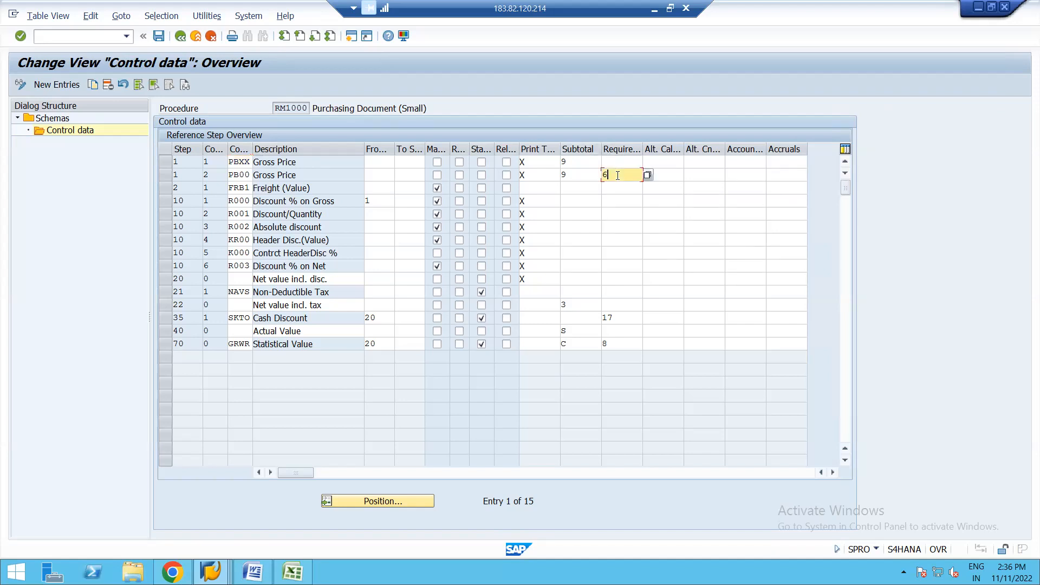
pyautogui.click(647, 175)
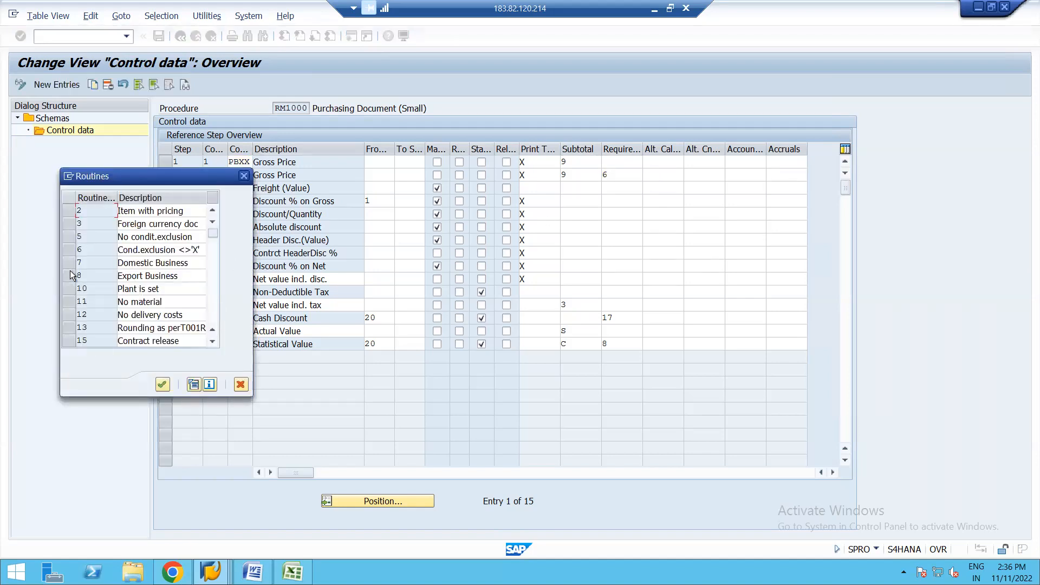
pyautogui.click(66, 247)
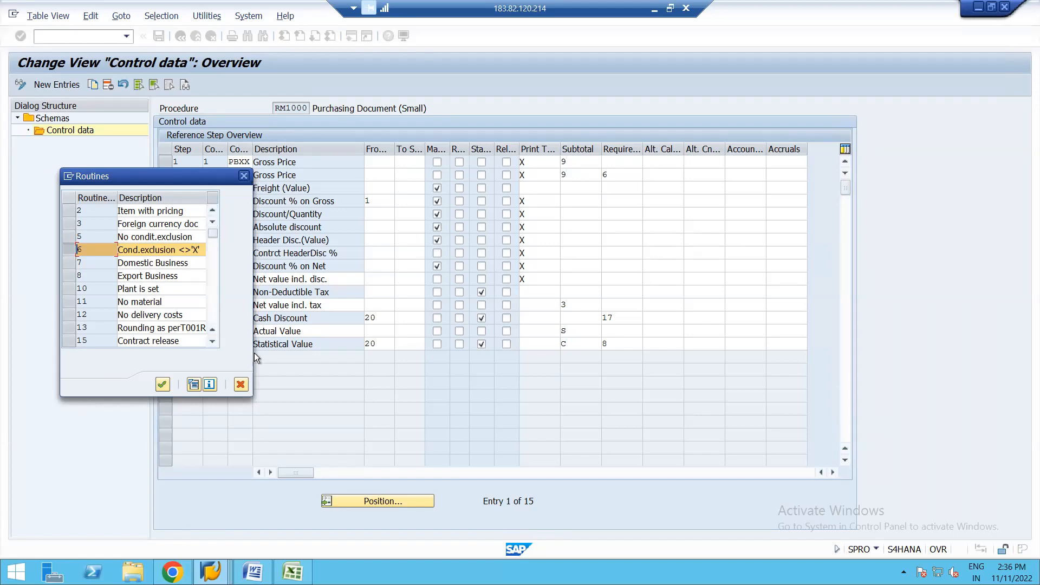
pyautogui.click(242, 385)
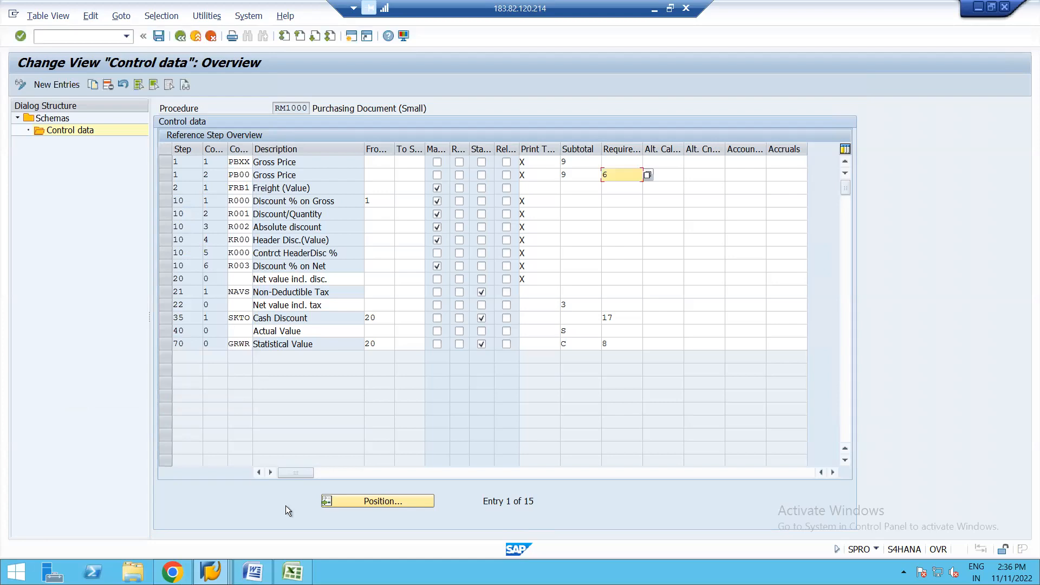
# Step: Switch to the purchase order session, examine the conditions in item 10's info record and return to the order
pyautogui.click(210, 571)
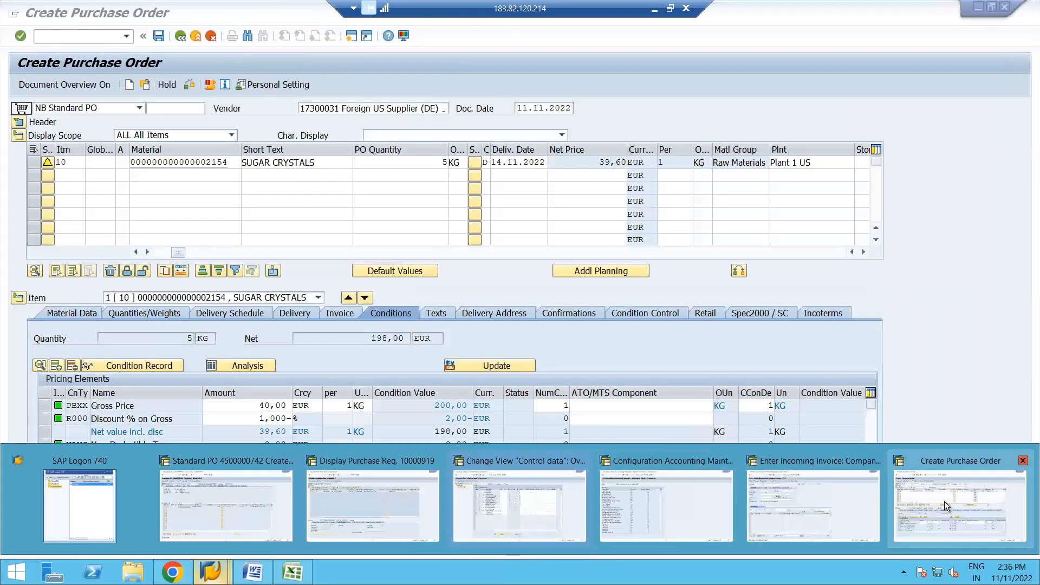
pyautogui.click(944, 502)
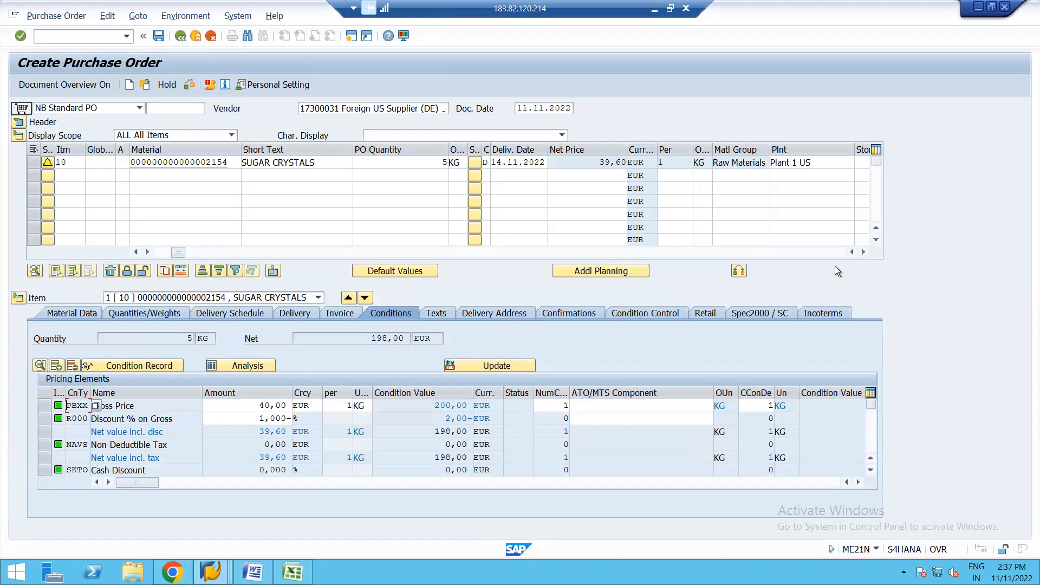
pyautogui.click(866, 252)
pyautogui.click(865, 252)
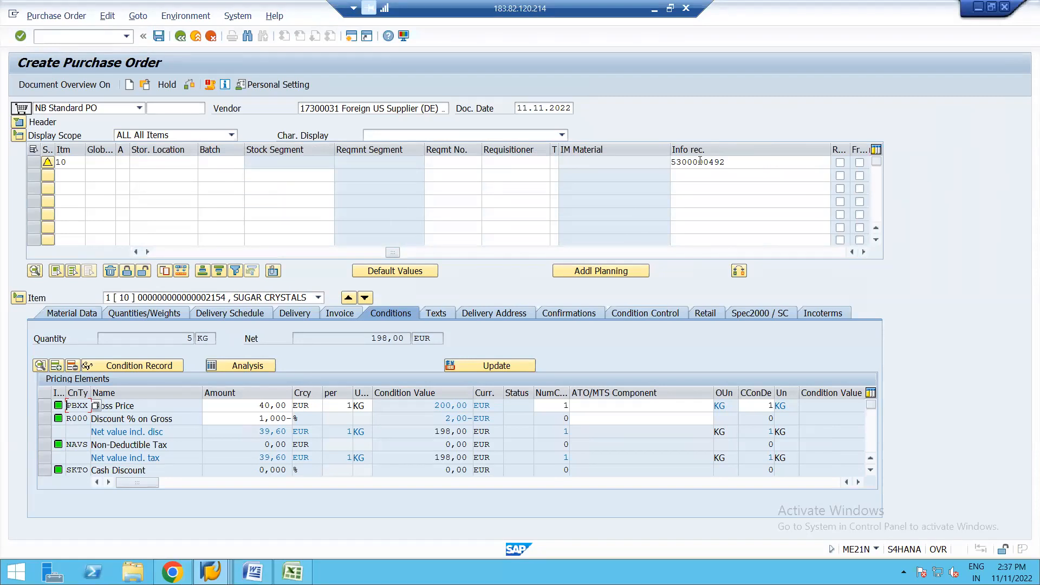
pyautogui.doubleClick(699, 161)
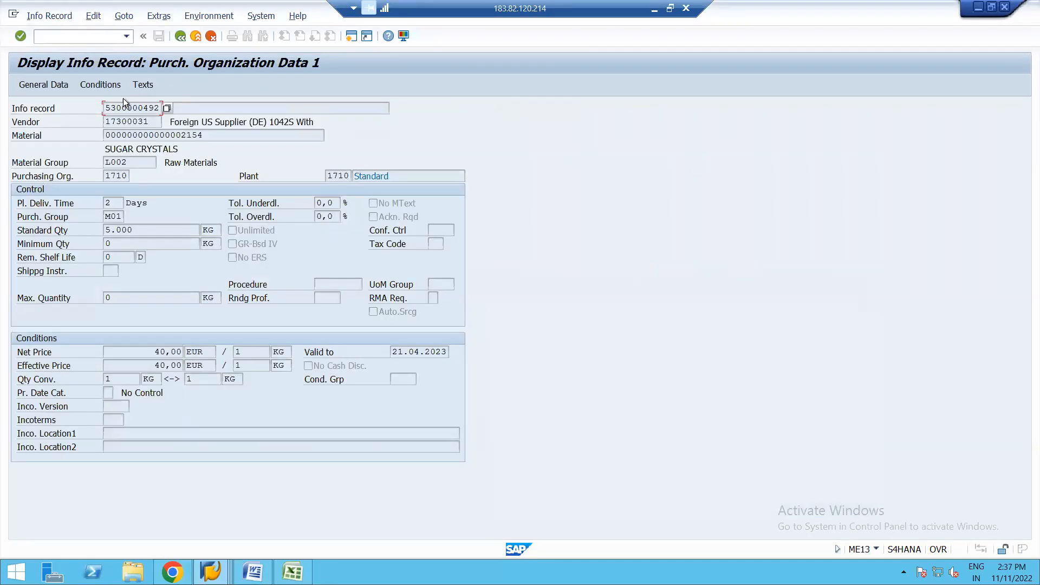
pyautogui.click(100, 86)
pyautogui.click(103, 82)
pyautogui.click(103, 86)
pyautogui.click(183, 37)
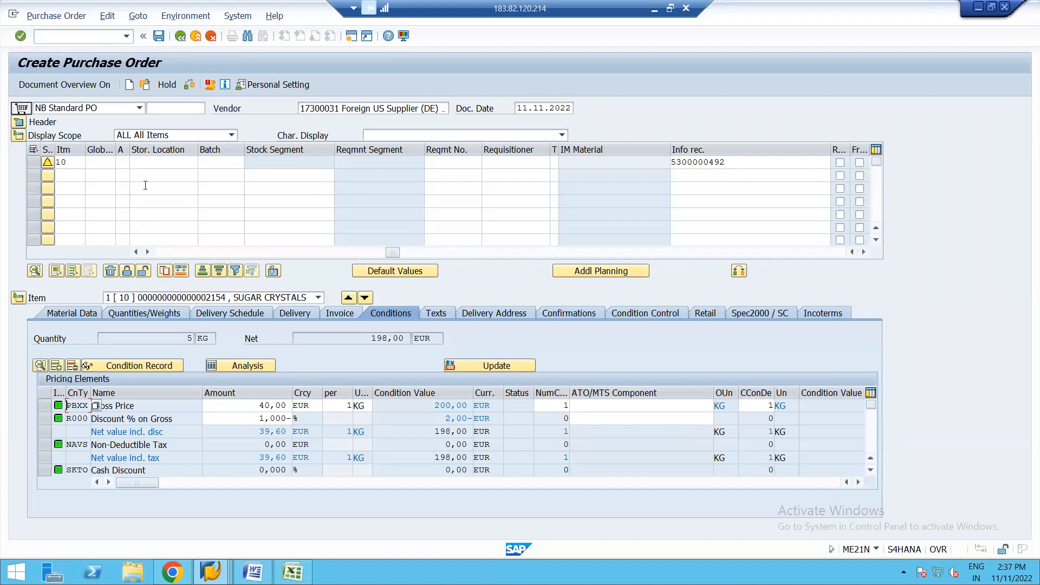
# Step: Save the purchase order and leave order entry for the SAP Easy Access menu
pyautogui.click(158, 35)
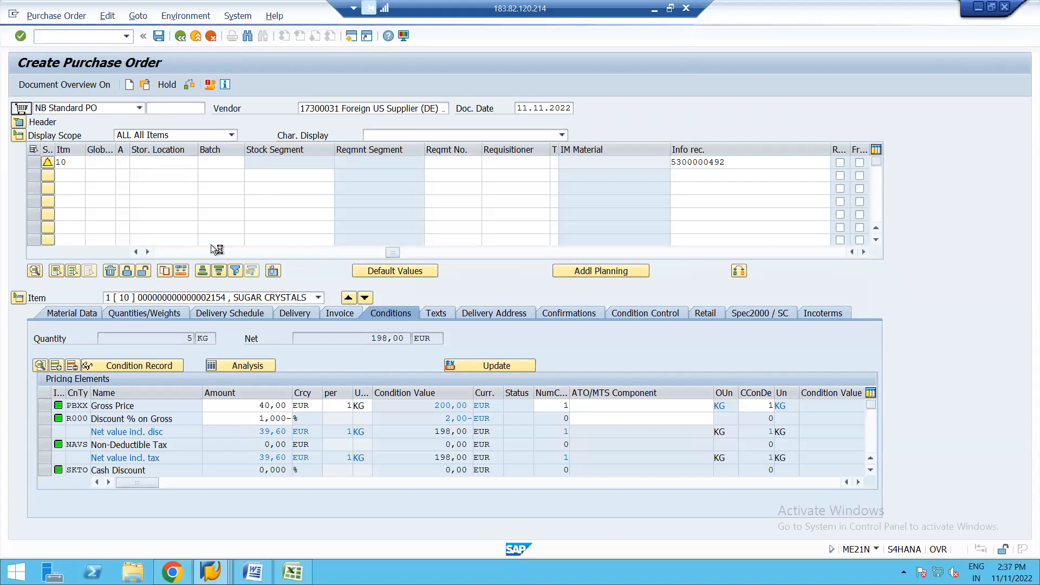
pyautogui.click(180, 36)
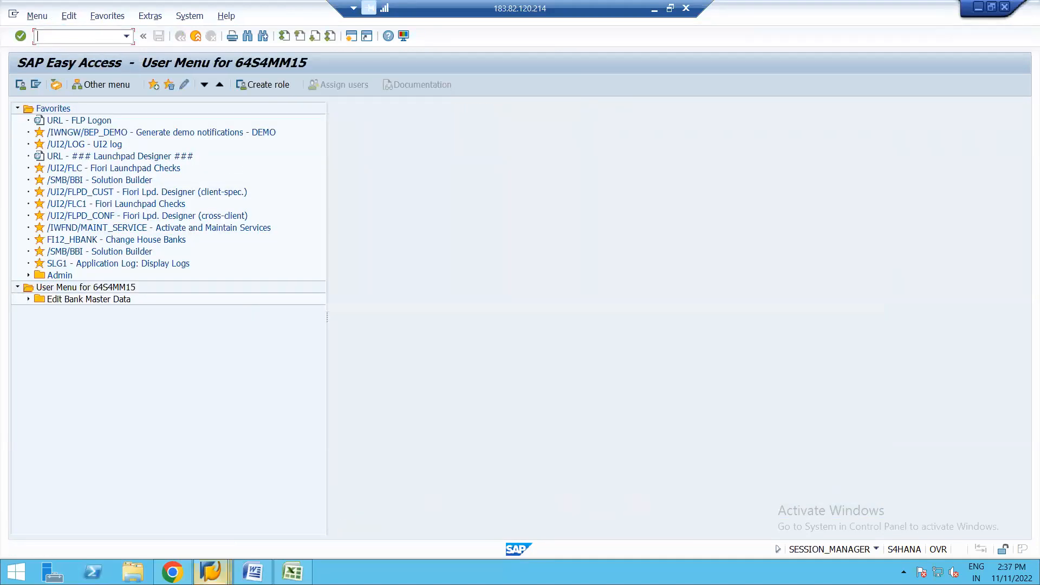
# Step: Switch to the RM1000 control data session and return through the schemas overview to the IMG structure
pyautogui.click(211, 572)
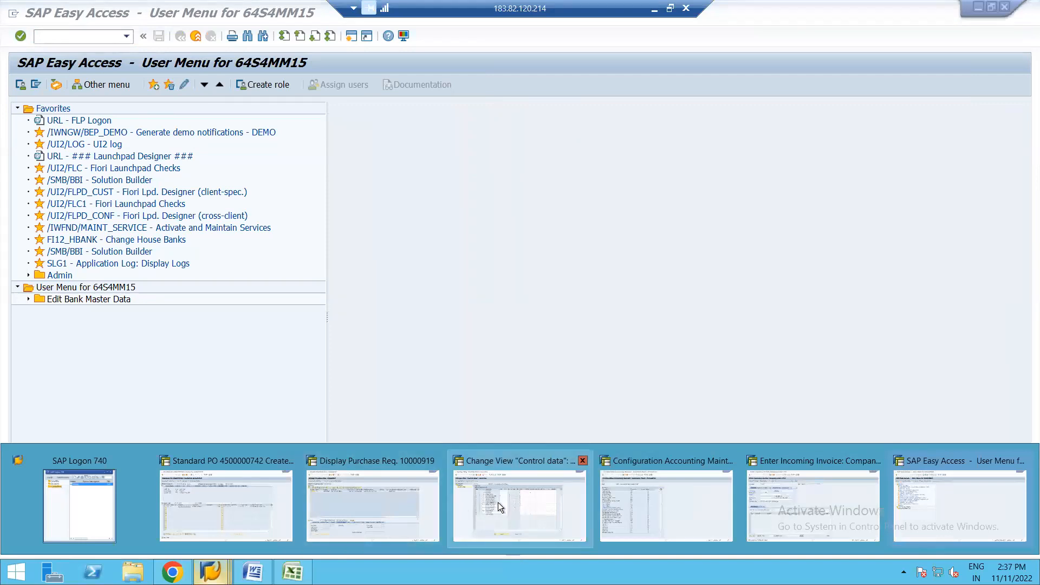
pyautogui.click(493, 503)
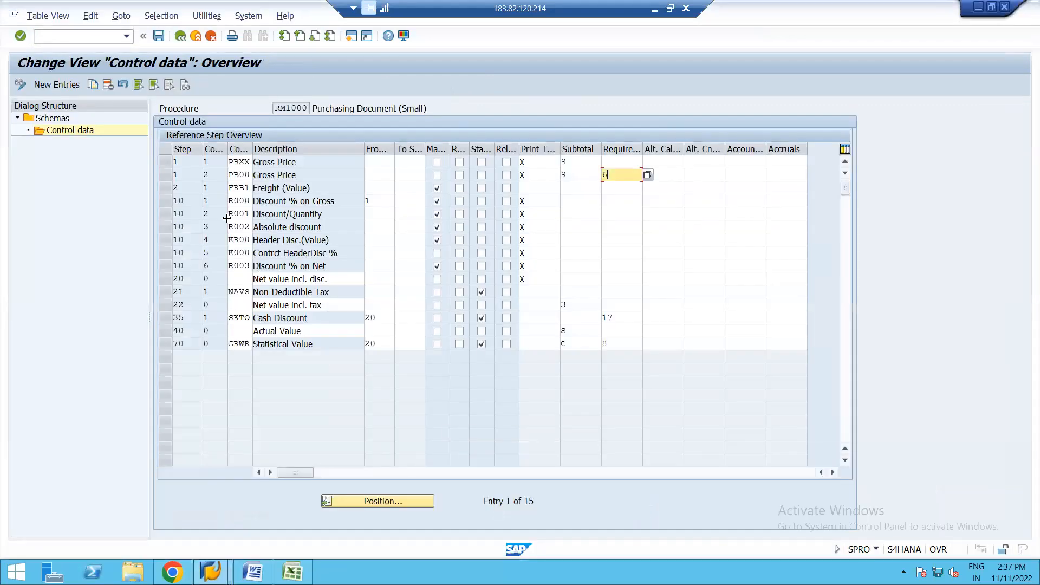
pyautogui.click(180, 37)
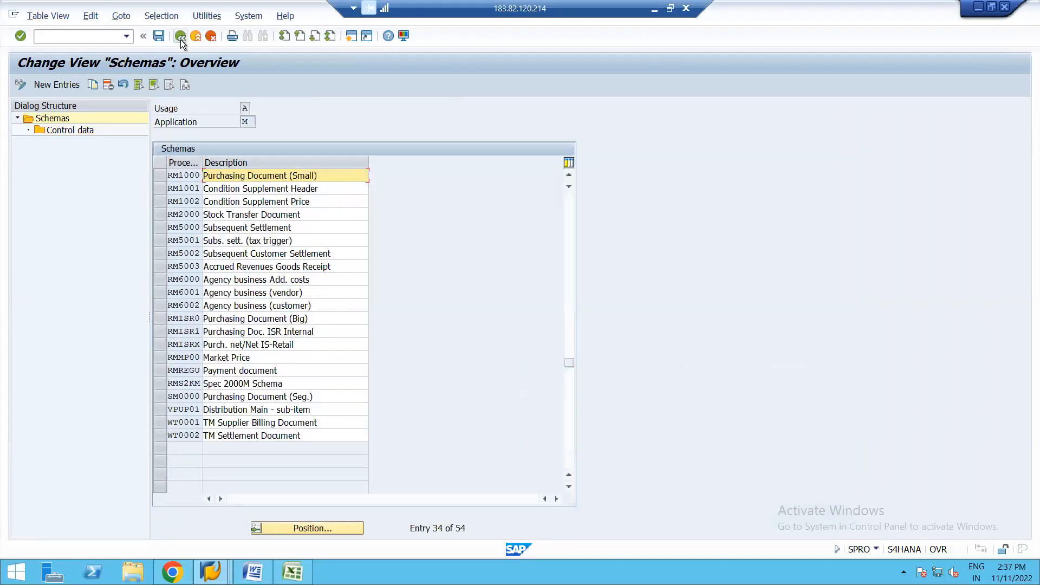
pyautogui.click(180, 37)
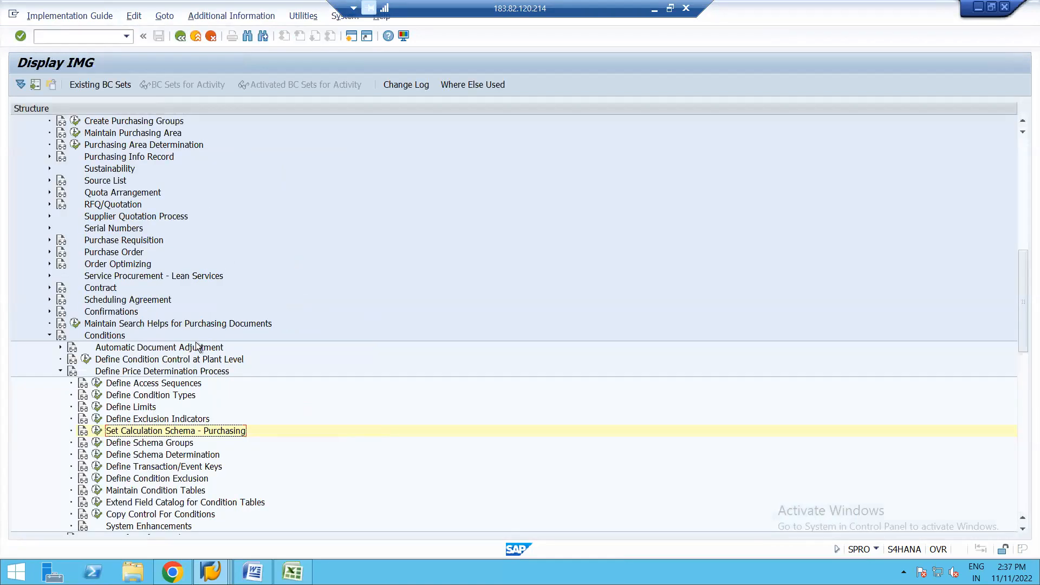
# Step: Reopen the Set Calculation Schema - Purchasing activity, position on RM1000 and open its control data
pyautogui.click(98, 431)
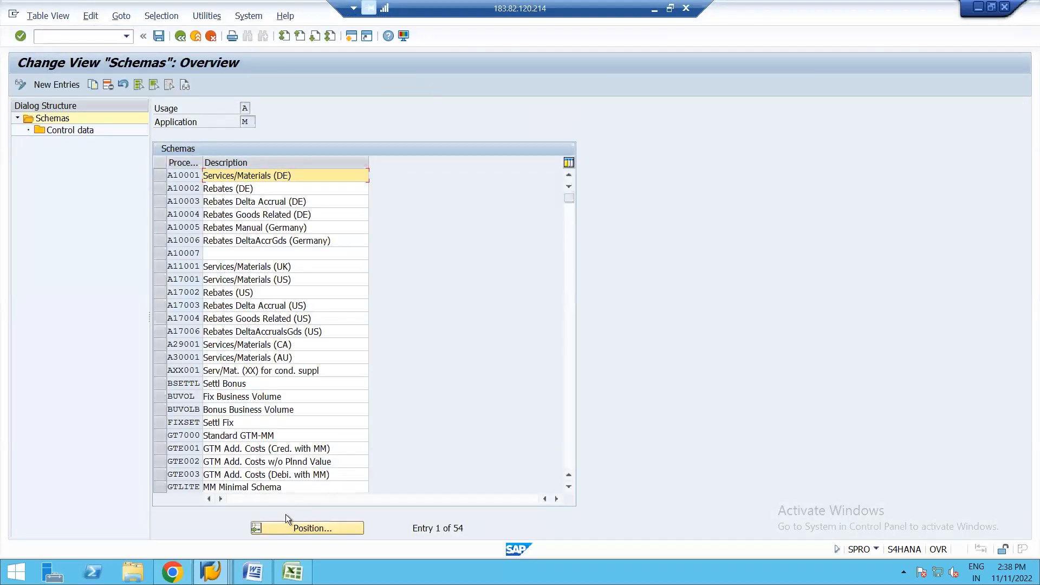
pyautogui.click(300, 525)
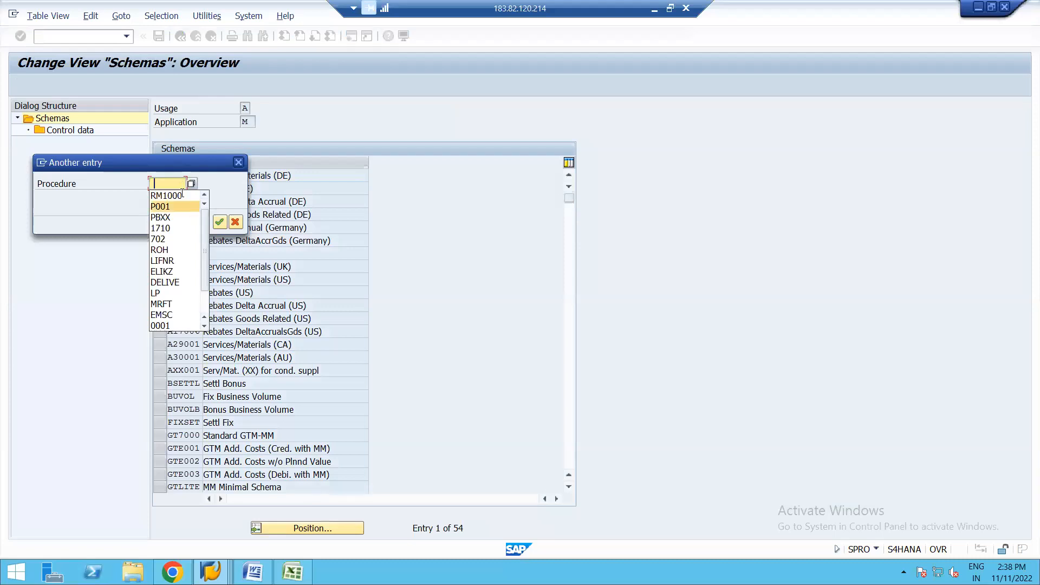
pyautogui.click(173, 196)
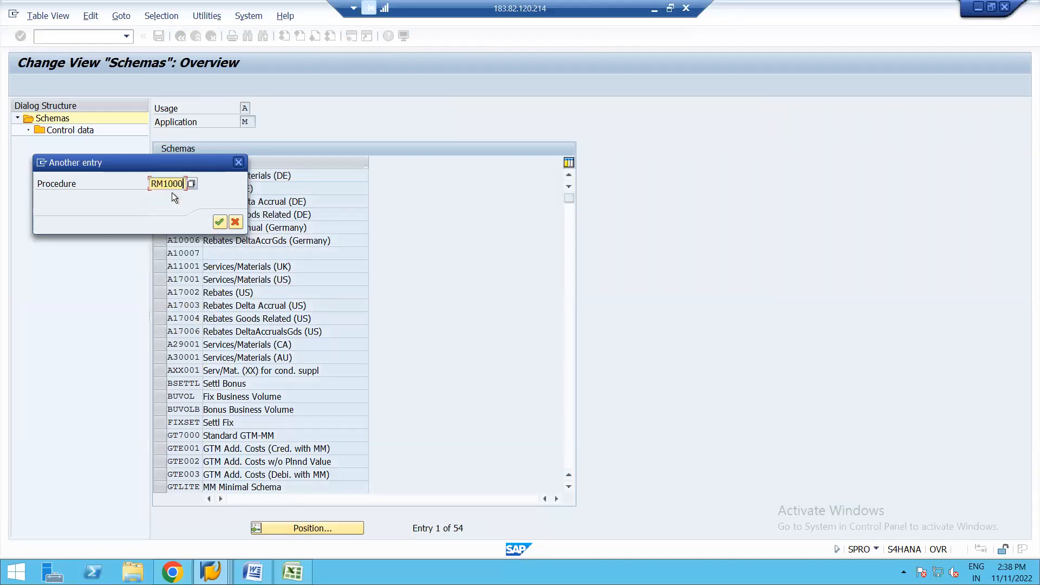
pyautogui.press('Return')
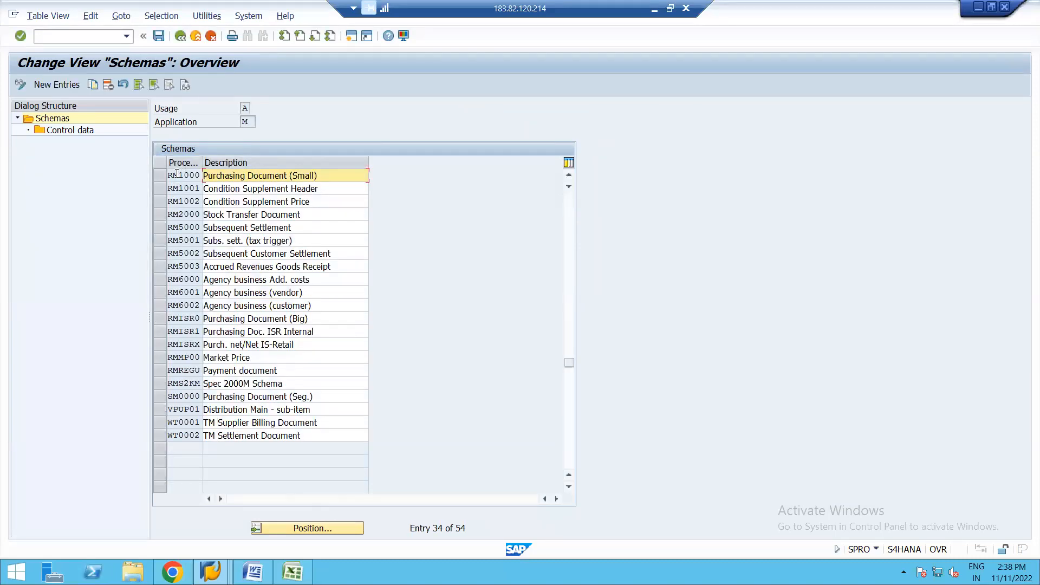
pyautogui.click(158, 174)
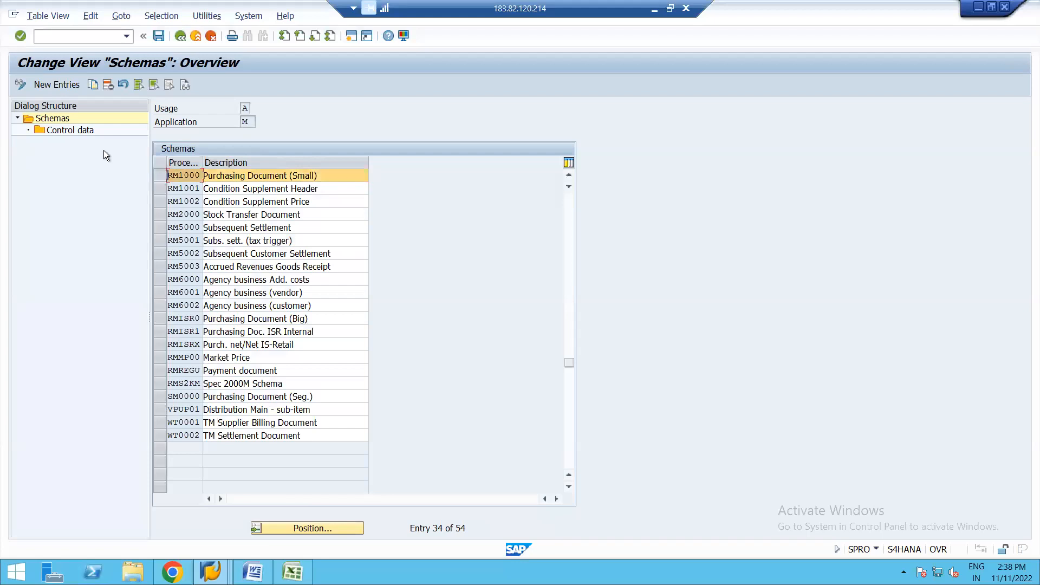
pyautogui.click(64, 129)
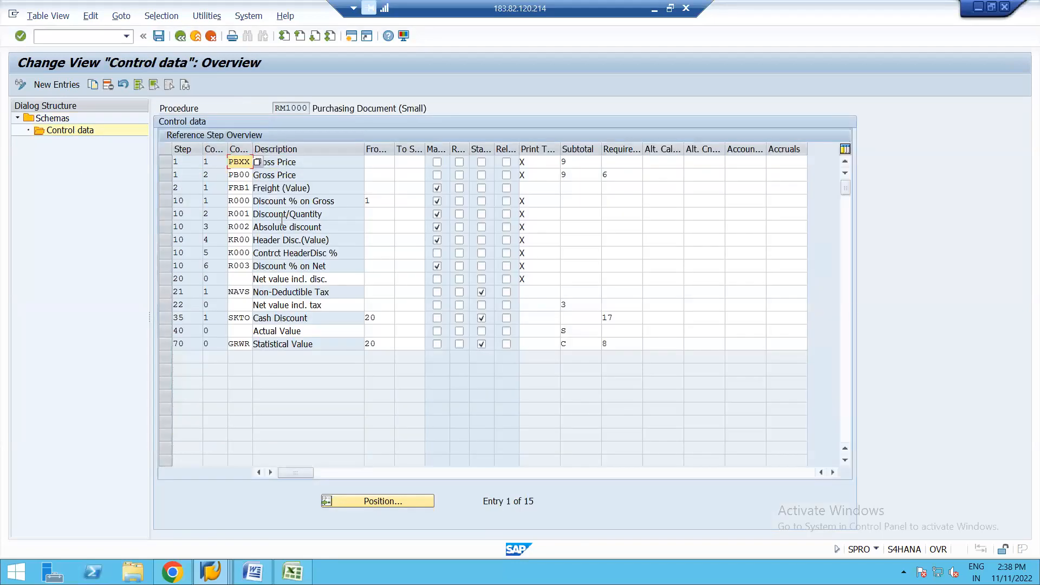
# Step: Widen the Relevant for Account Determination column, read the field's help and leave the indicator cleared for PBXX
pyautogui.moveTo(282, 223); pyautogui.dragTo(322, 227)
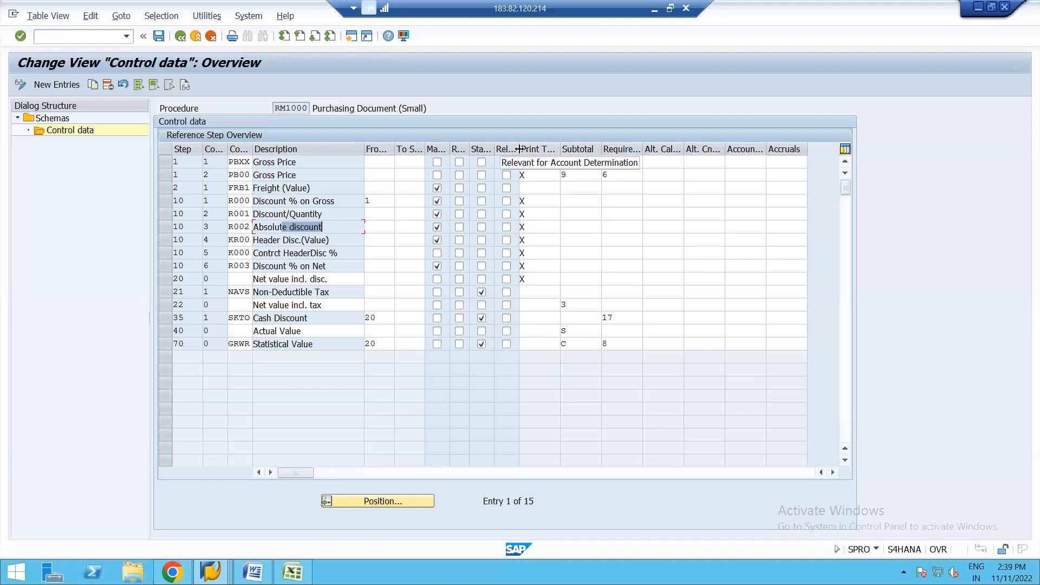
pyautogui.moveTo(519, 149); pyautogui.dragTo(582, 142)
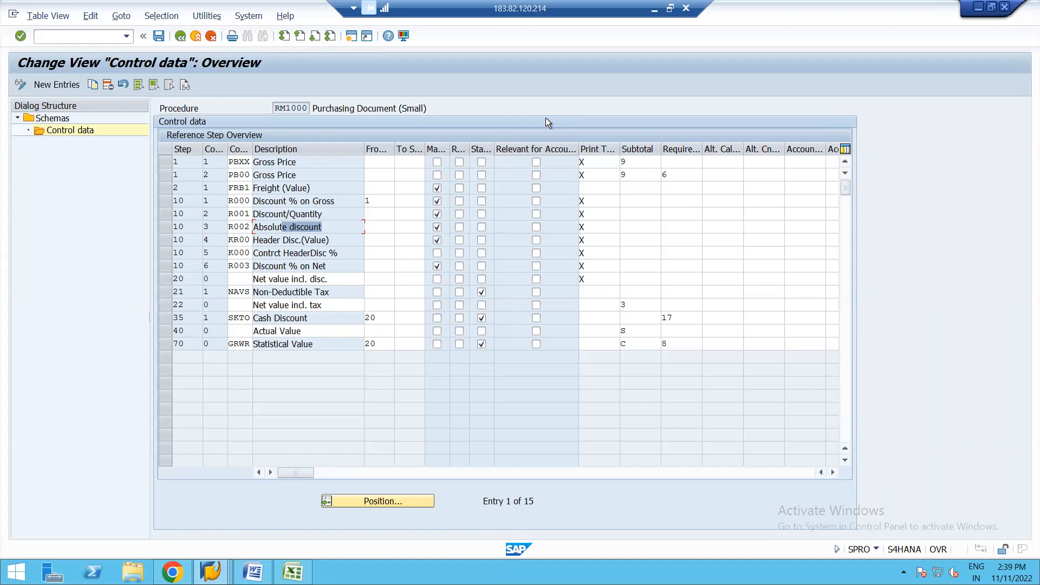
pyautogui.click(536, 163)
pyautogui.press('F1')
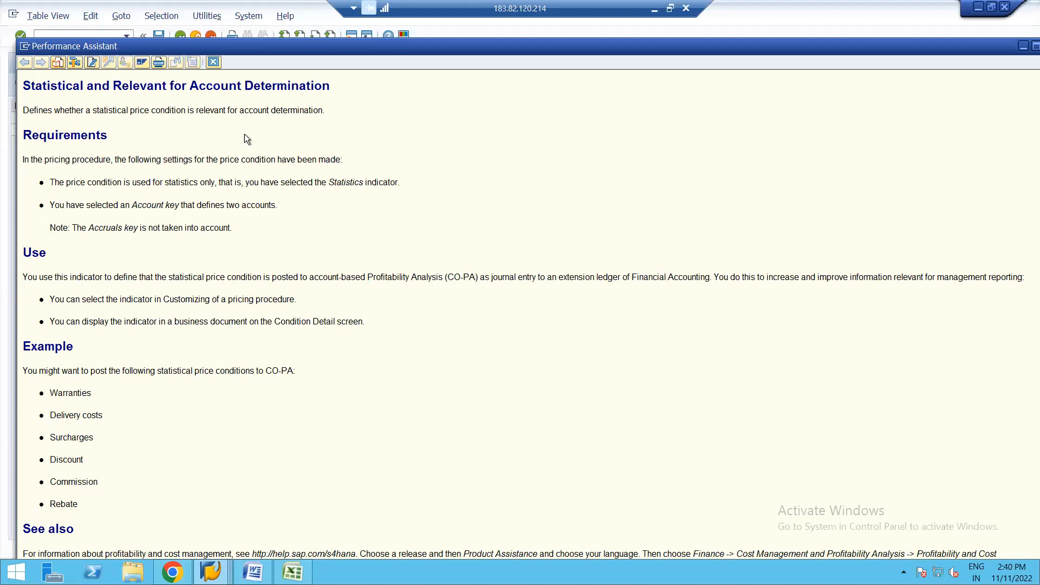
pyautogui.click(214, 62)
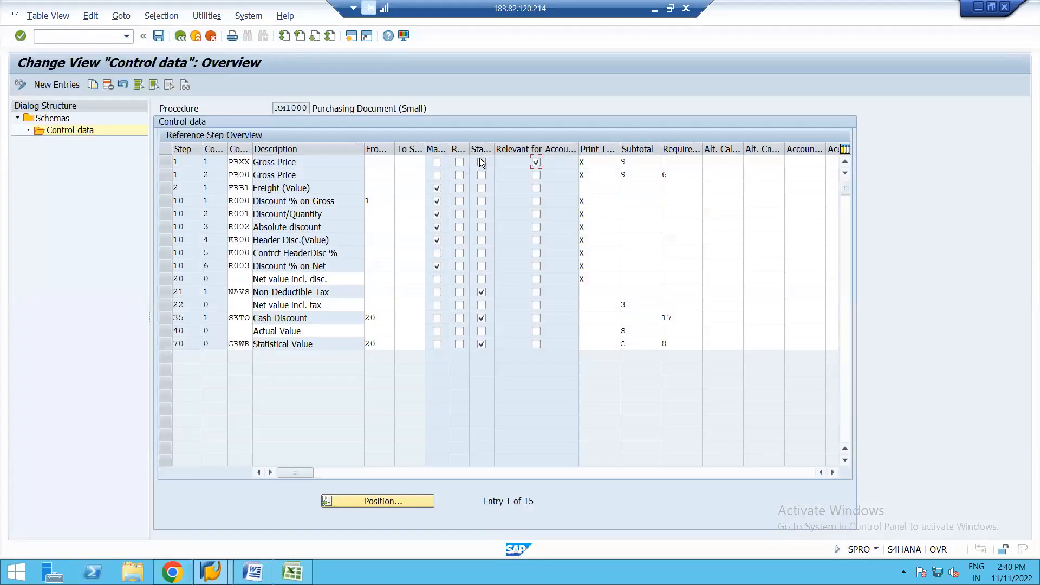
pyautogui.click(537, 163)
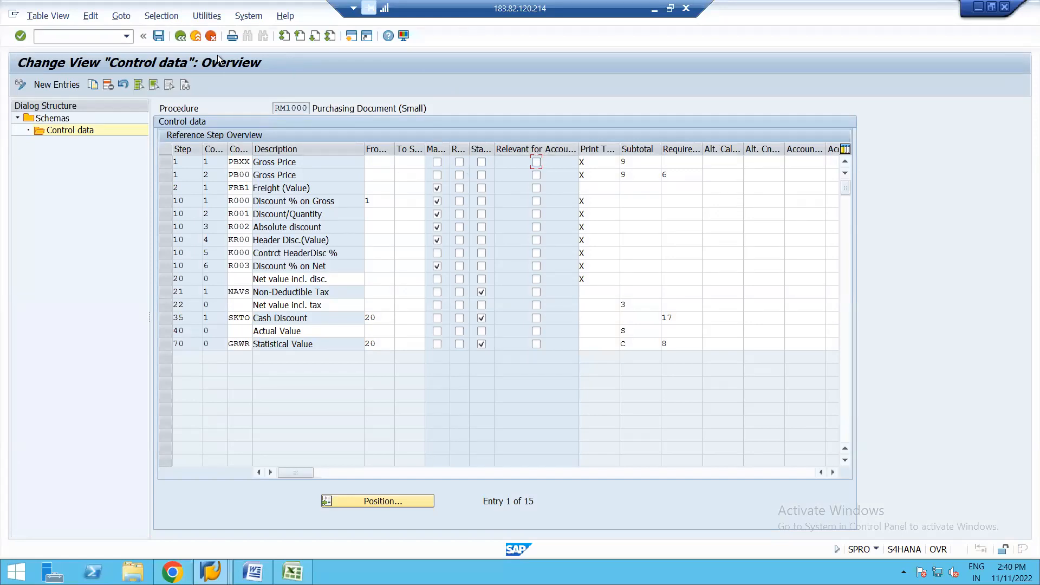
# Step: Leave the RM1000 control data and schemas overview, saving the changes to customizing request S4HK901129
pyautogui.click(181, 36)
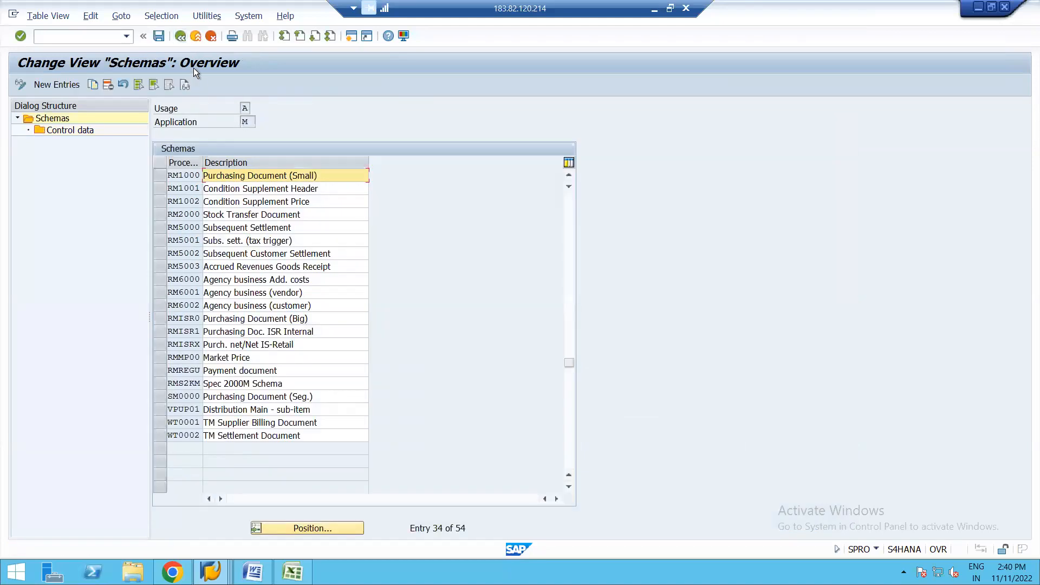
pyautogui.click(180, 35)
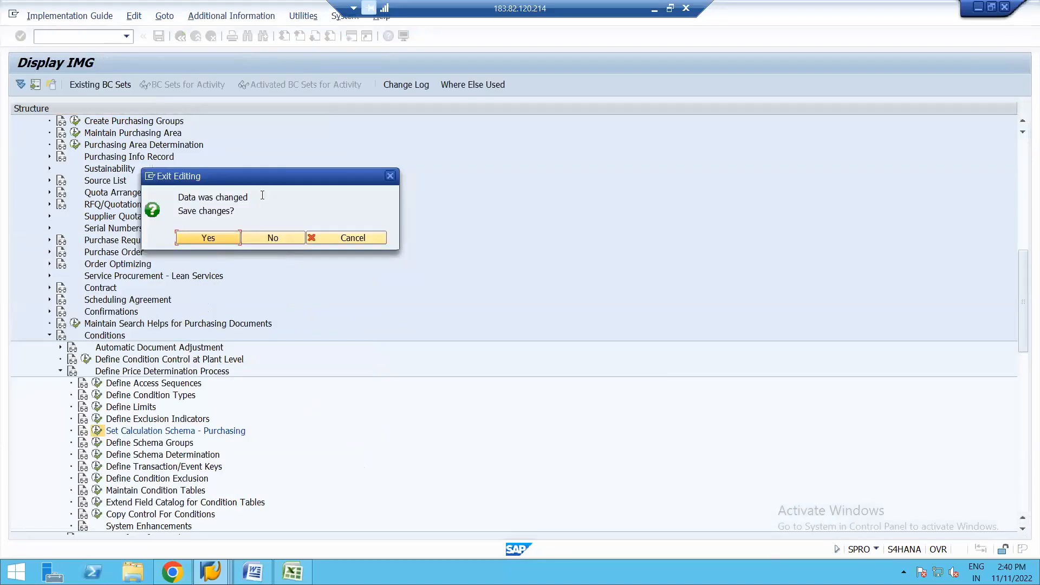
pyautogui.click(209, 237)
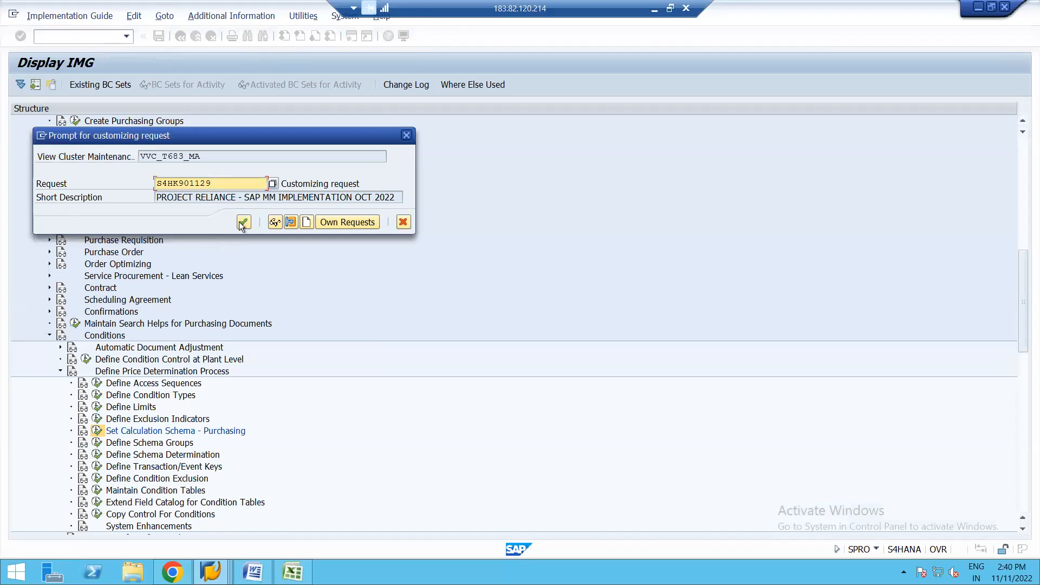
pyautogui.click(243, 223)
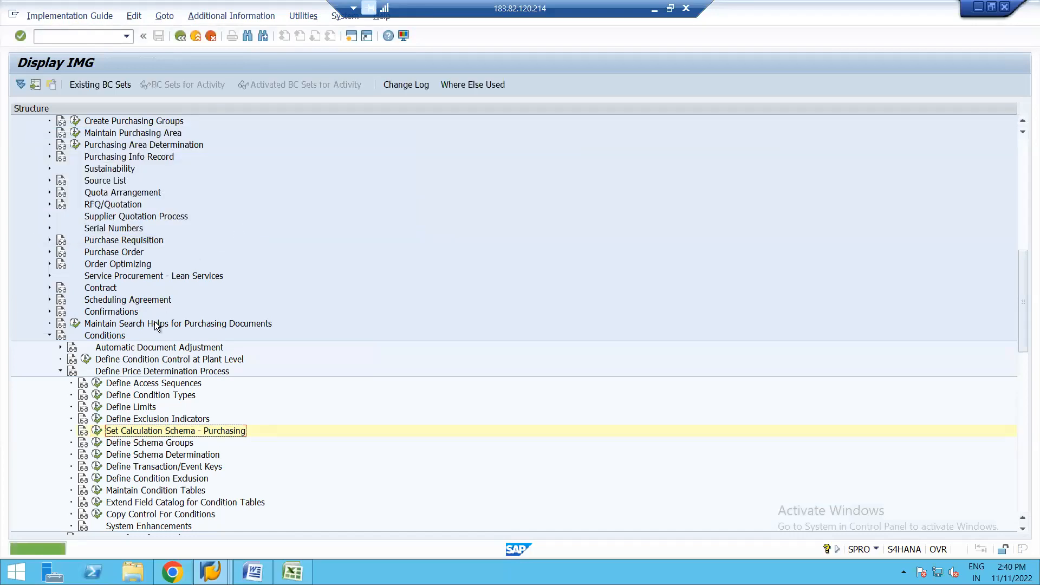
# Step: Open the Set Pricing Condition Types - Purchasing activity under Define Condition Types
pyautogui.click(96, 395)
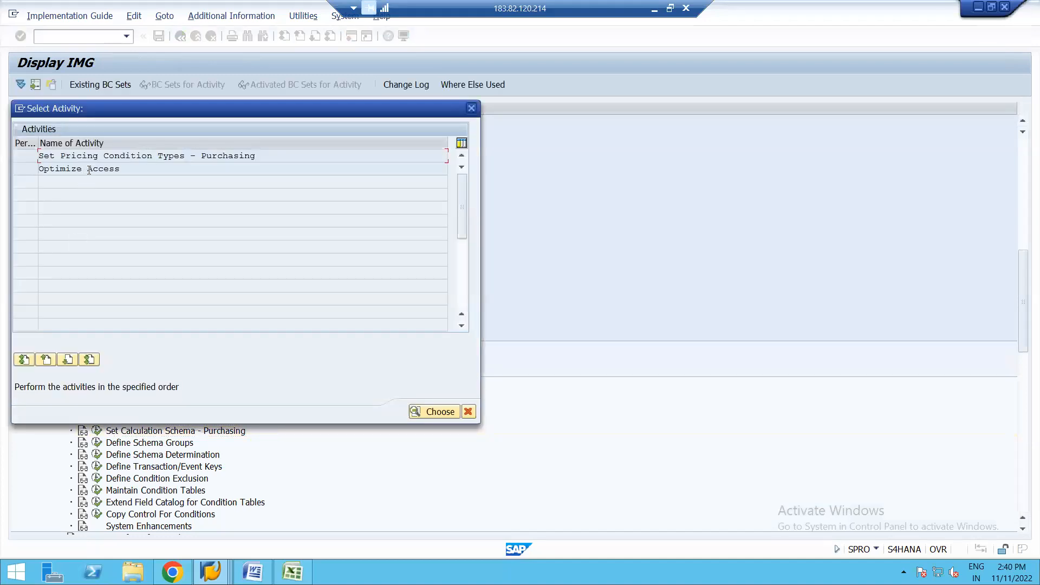
pyautogui.doubleClick(125, 156)
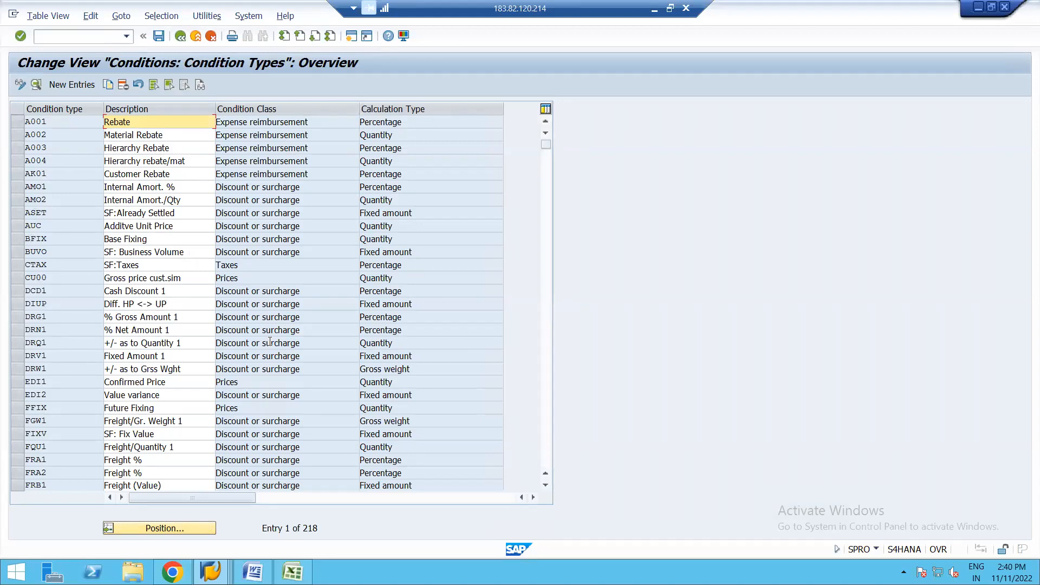
# Step: Look through the purchasing condition types with their condition classes and calculation types
pyautogui.click(545, 486)
pyautogui.click(546, 486)
pyautogui.click(545, 486)
pyautogui.click(545, 486)
pyautogui.click(546, 485)
pyautogui.click(545, 486)
pyautogui.click(545, 486)
pyautogui.click(546, 485)
pyautogui.click(546, 485)
pyautogui.click(546, 485)
pyautogui.click(546, 486)
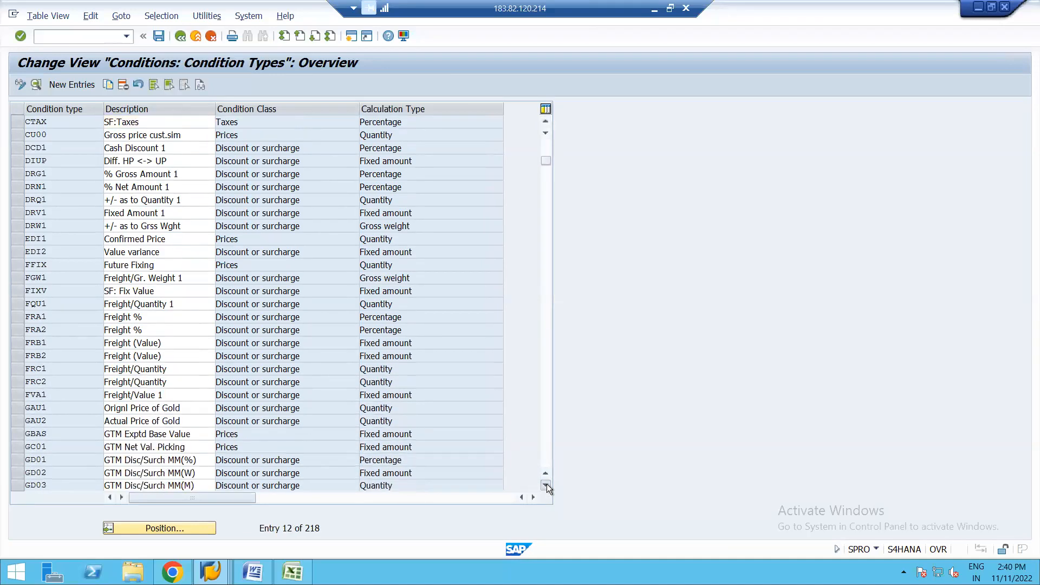
pyautogui.click(546, 485)
pyautogui.click(546, 485)
pyautogui.click(546, 486)
pyautogui.click(546, 486)
pyautogui.click(545, 486)
pyautogui.click(545, 486)
pyautogui.click(546, 485)
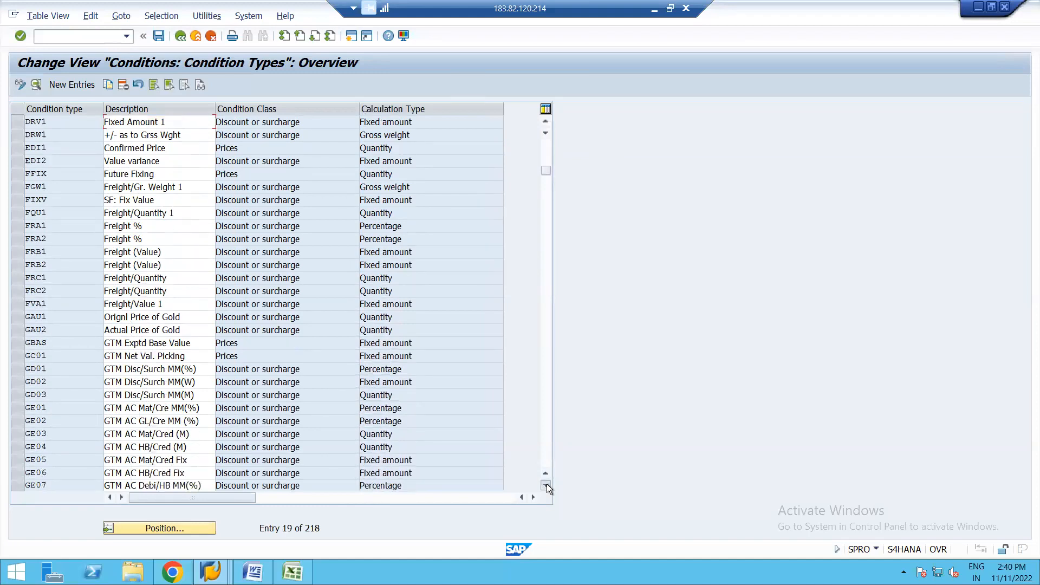
pyautogui.click(546, 485)
pyautogui.click(546, 485)
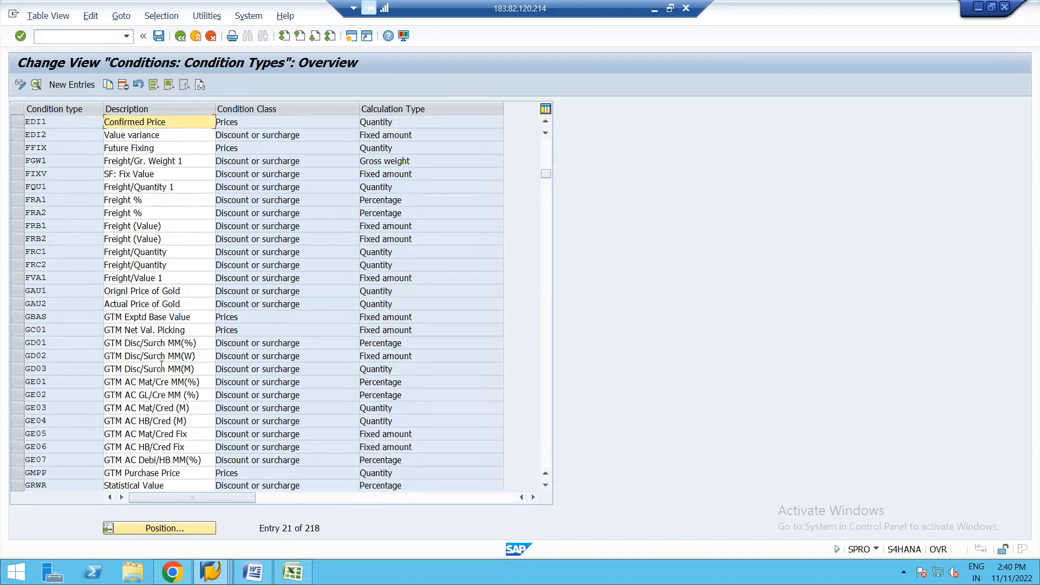
# Step: Switch to the SAP Easy Access session and display the saved purchase order with transaction ME23N
pyautogui.click(211, 571)
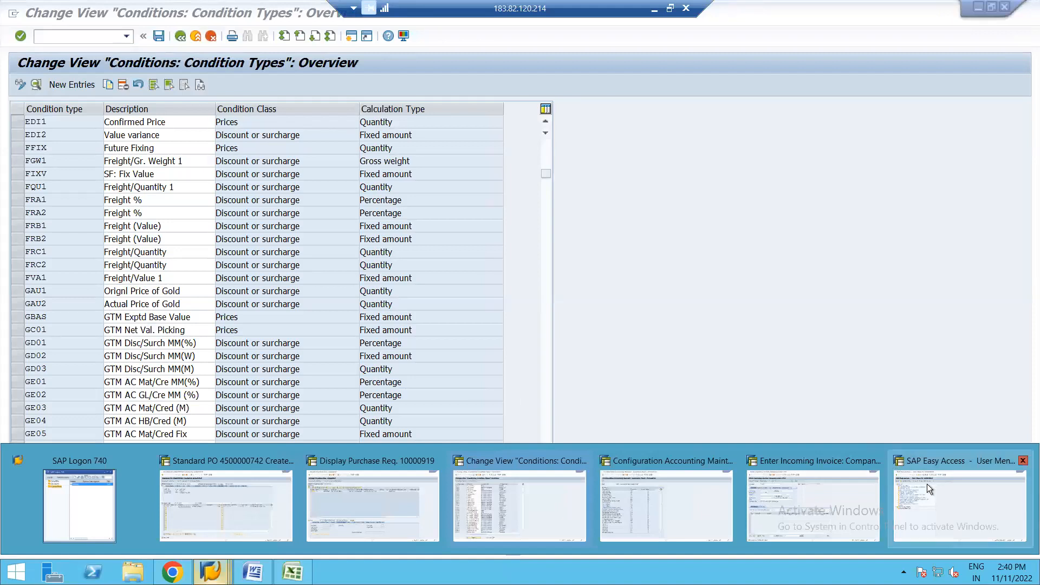
pyautogui.click(941, 492)
pyautogui.write('ME23N')
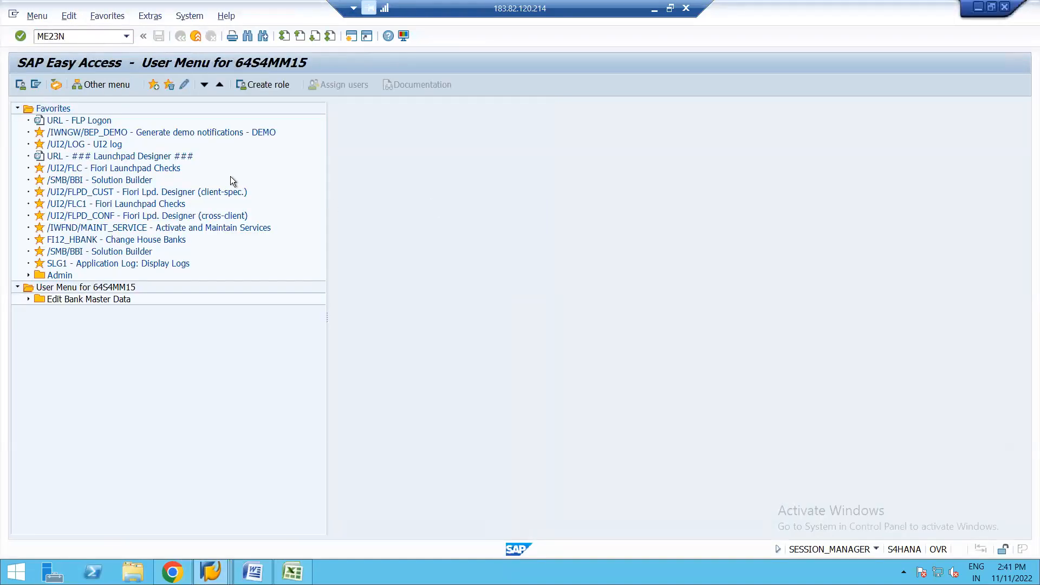
pyautogui.press('Return')
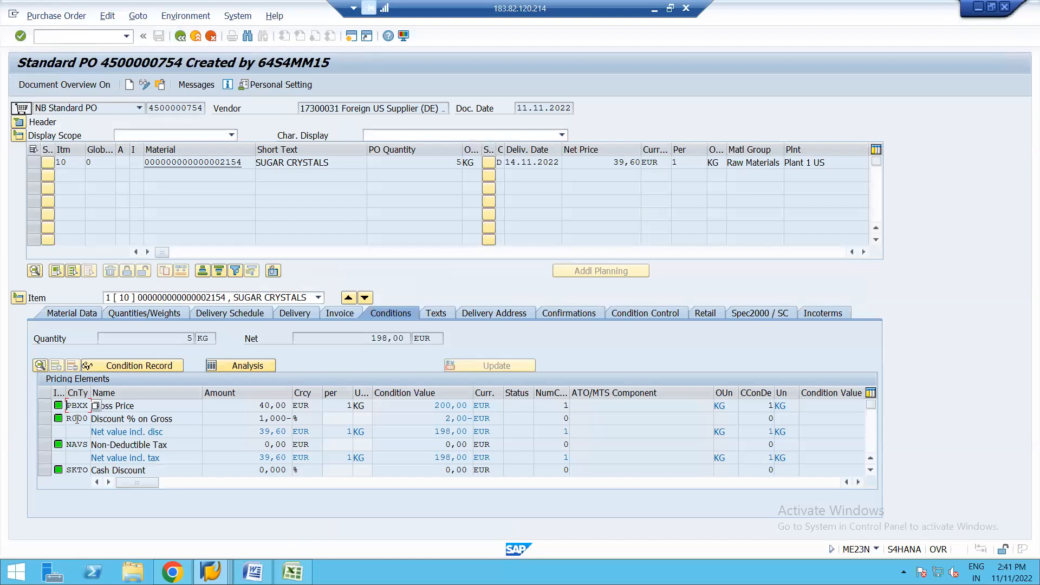
# Step: Return to the condition types overview, position on R000 and open its details
pyautogui.hotkey('alt', 'Tab')
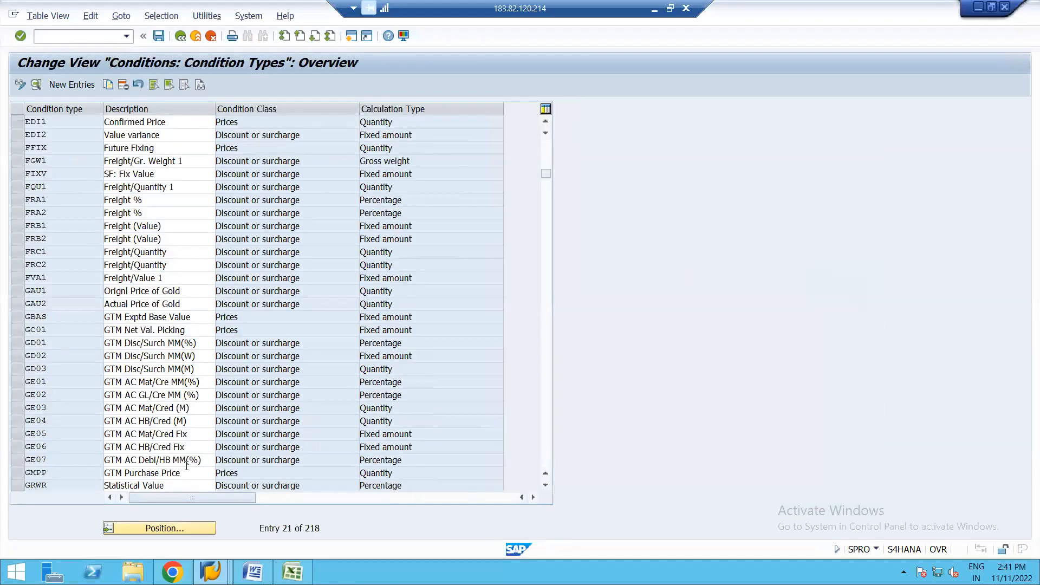
pyautogui.click(162, 528)
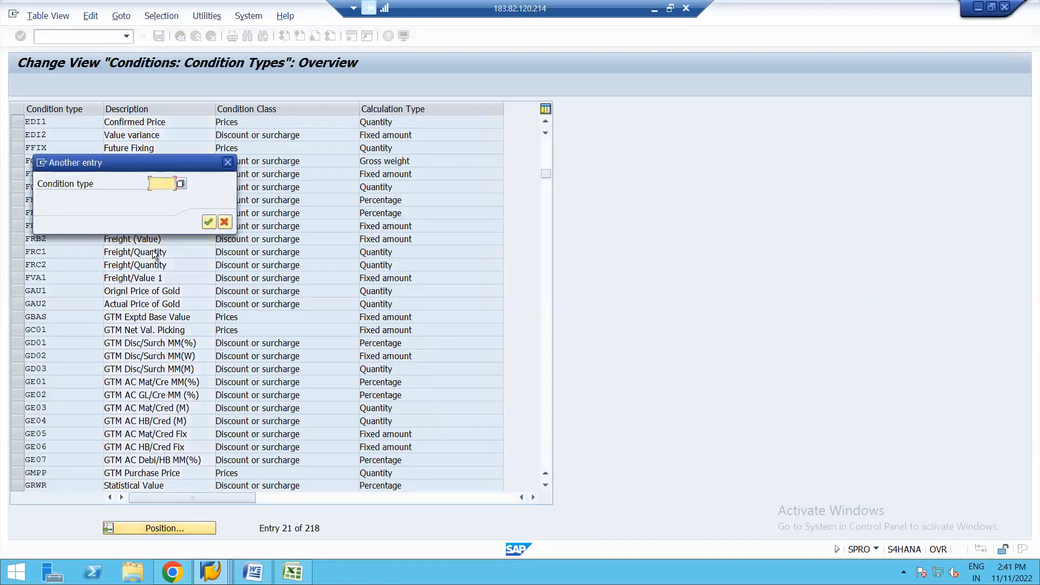
pyautogui.write('R000')
pyautogui.press('Return')
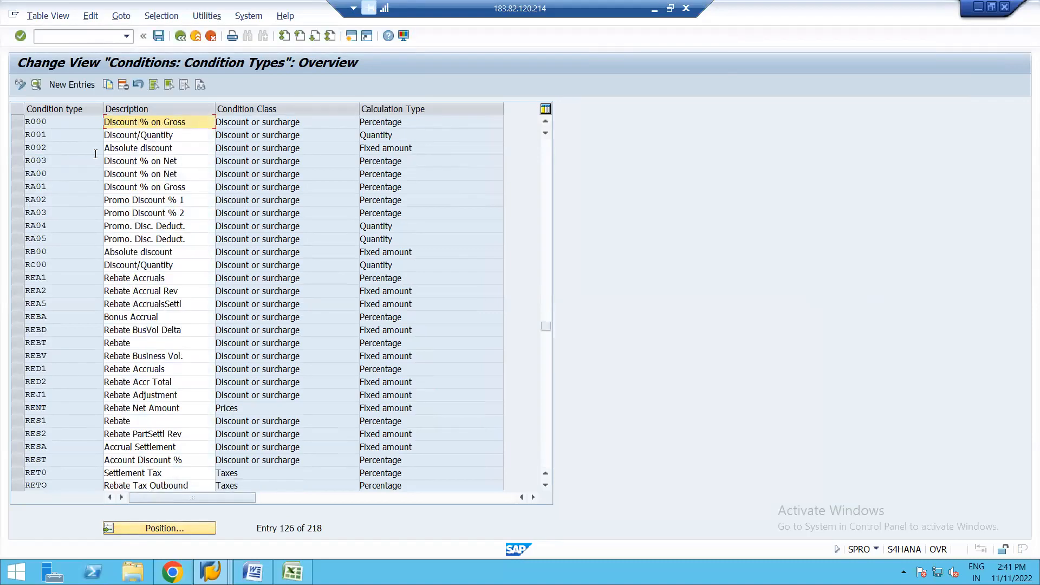
pyautogui.doubleClick(47, 122)
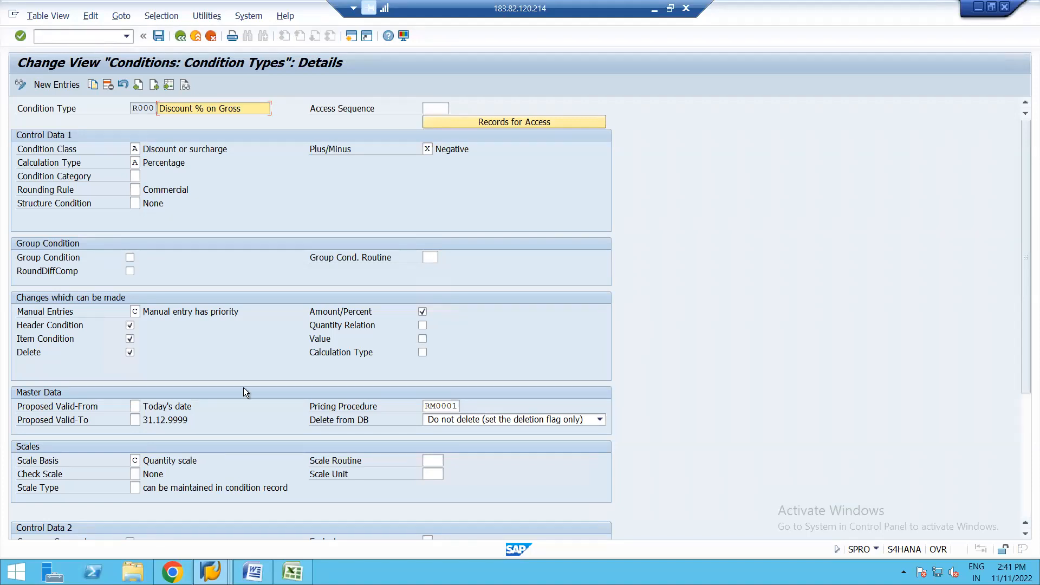
# Step: Compare R000 with the purchase order's conditions and examine the possible values for its Plus/Minus sign
pyautogui.click(211, 572)
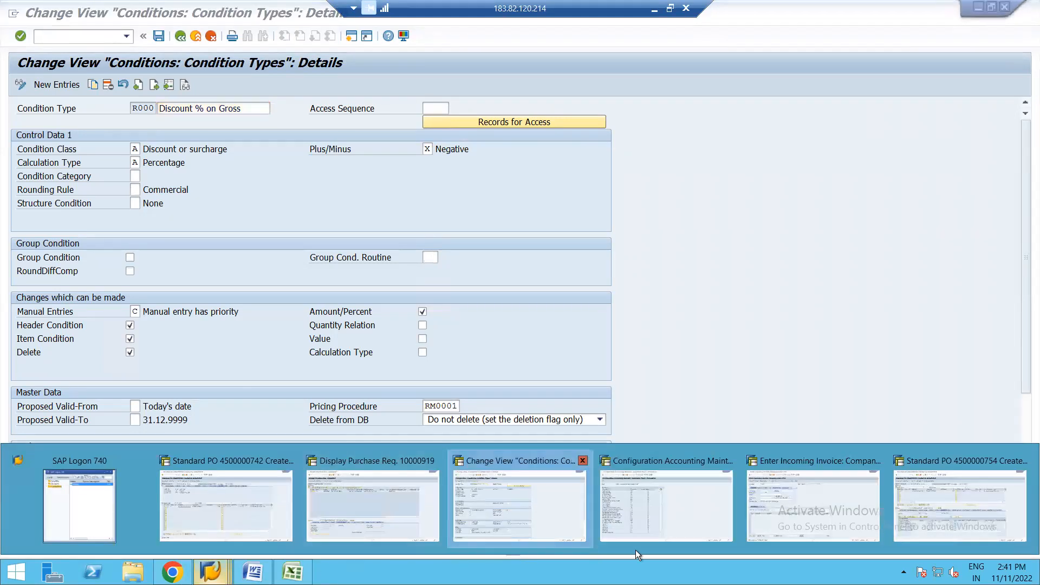
pyautogui.click(911, 509)
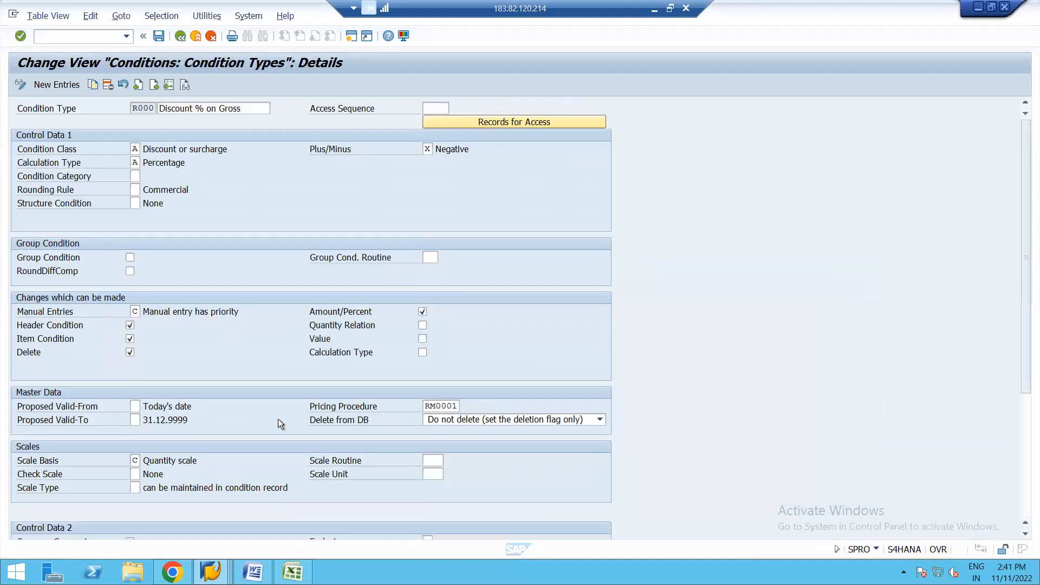
pyautogui.click(442, 142)
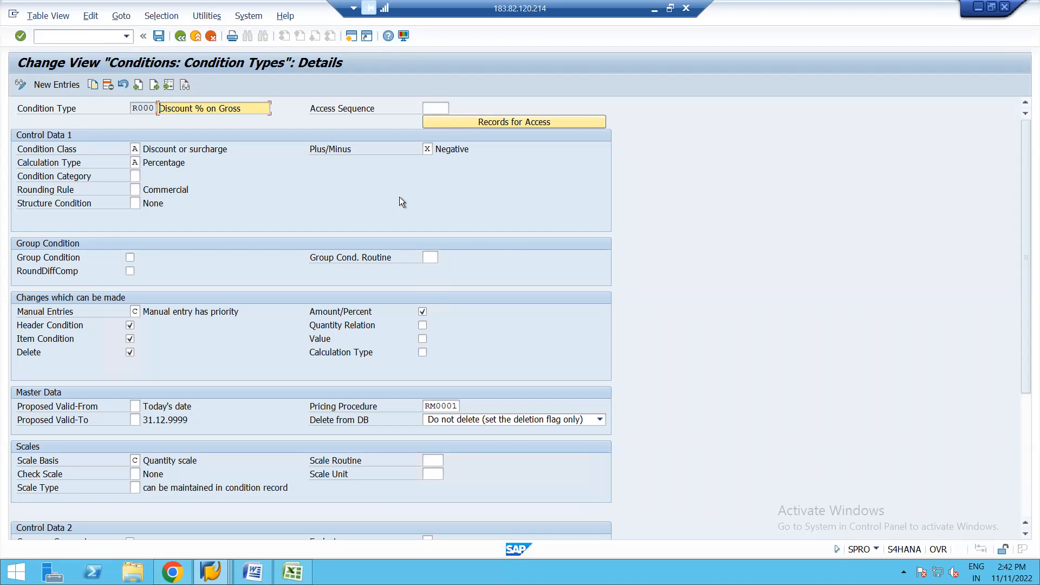
pyautogui.click(428, 151)
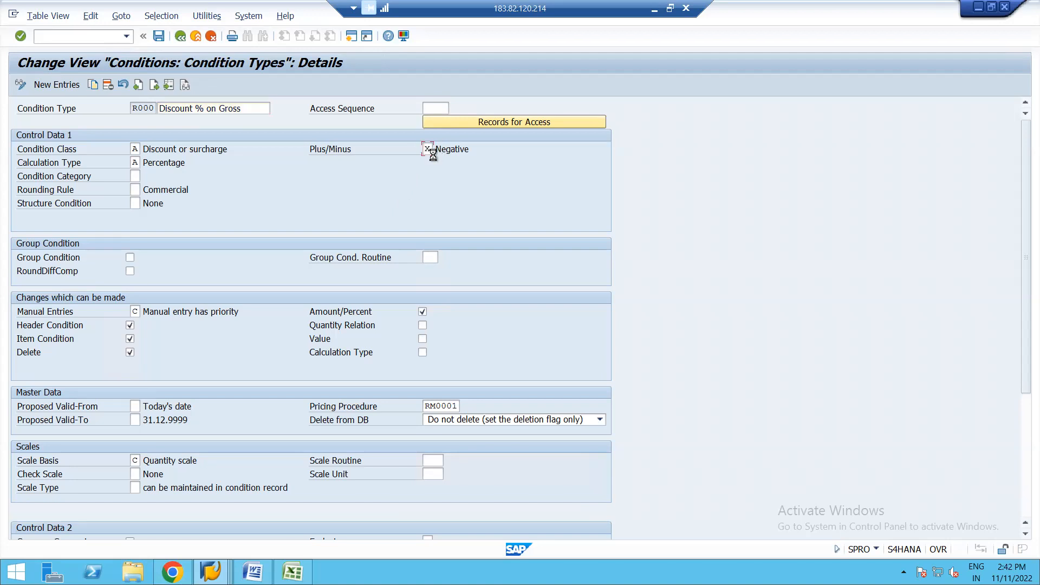
pyautogui.press('F4')
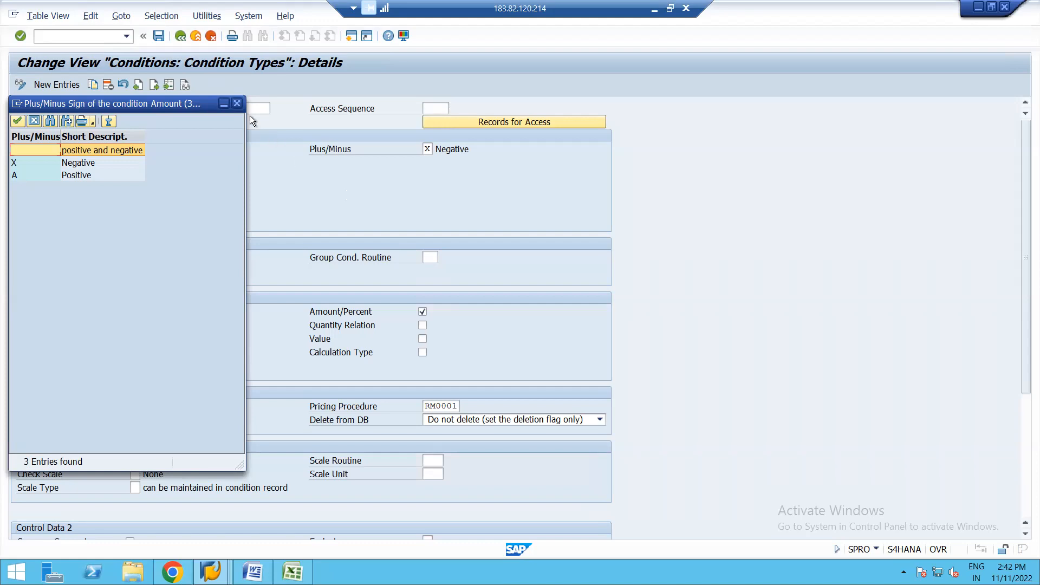
pyautogui.click(237, 103)
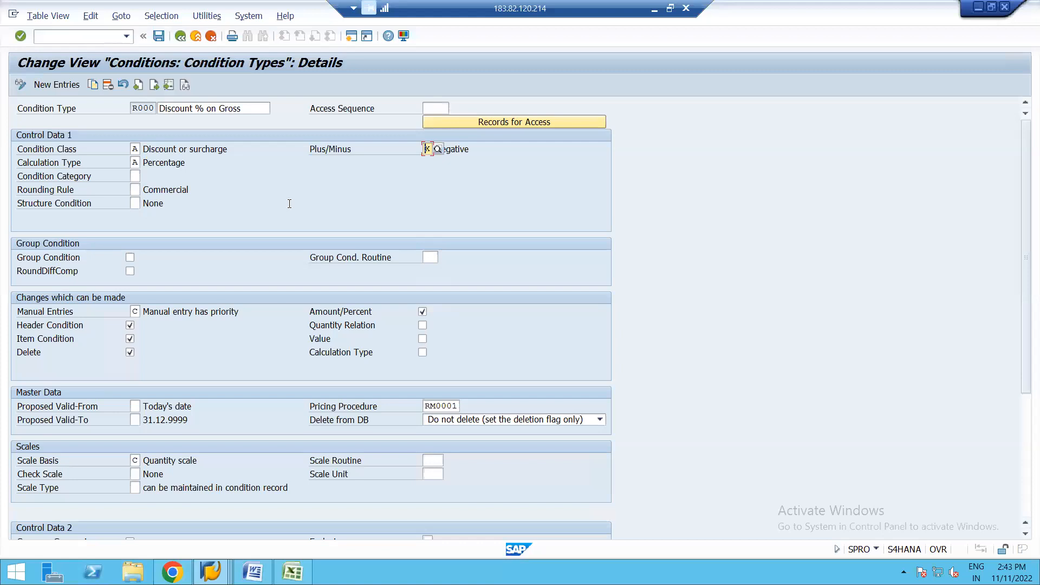
# Step: Return to the condition types overview, position on FR* and open the details of FRB1, Freight (Value)
pyautogui.click(180, 37)
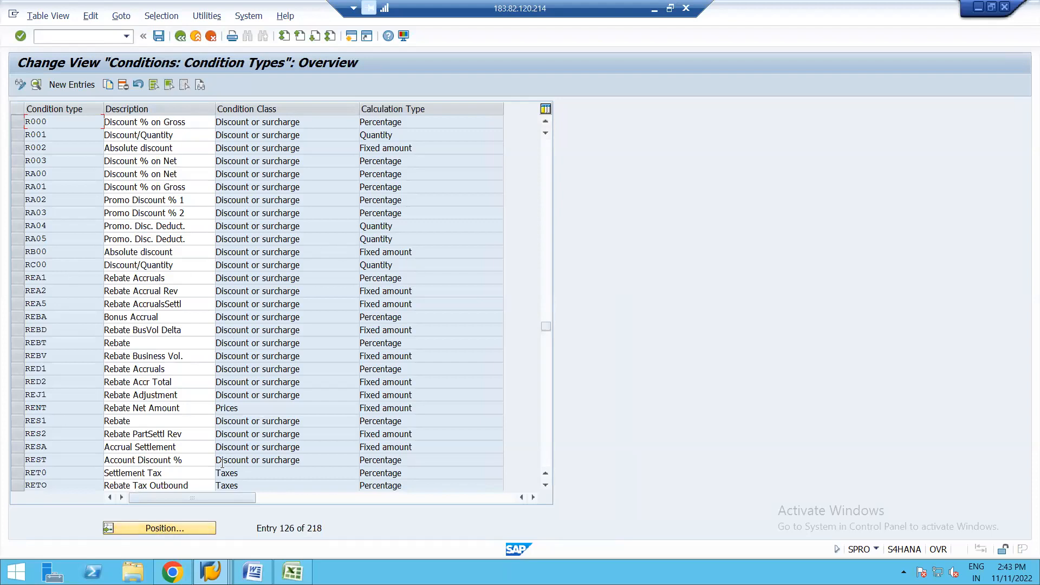
pyautogui.click(142, 528)
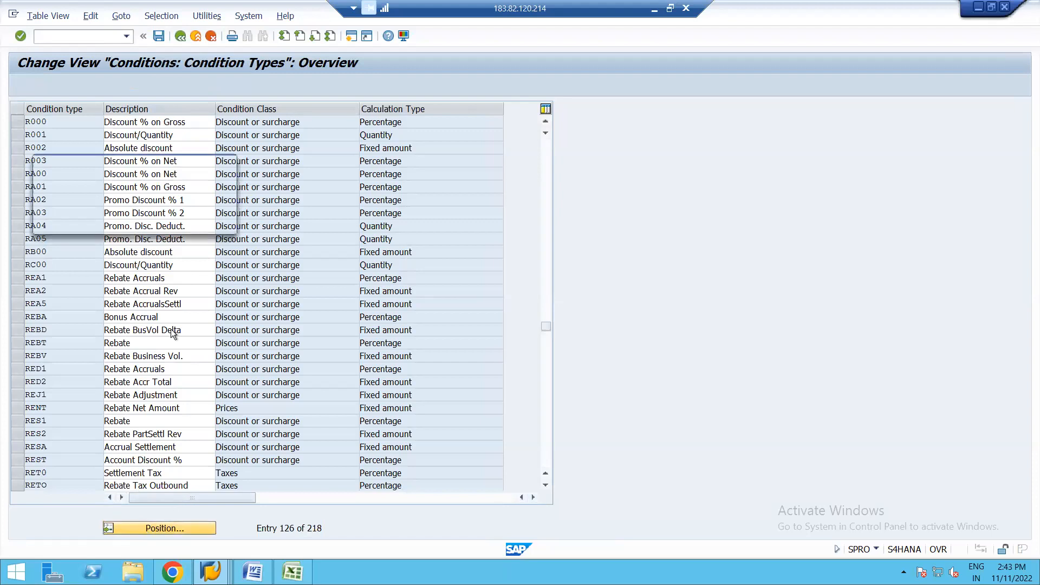
pyautogui.write('FR')
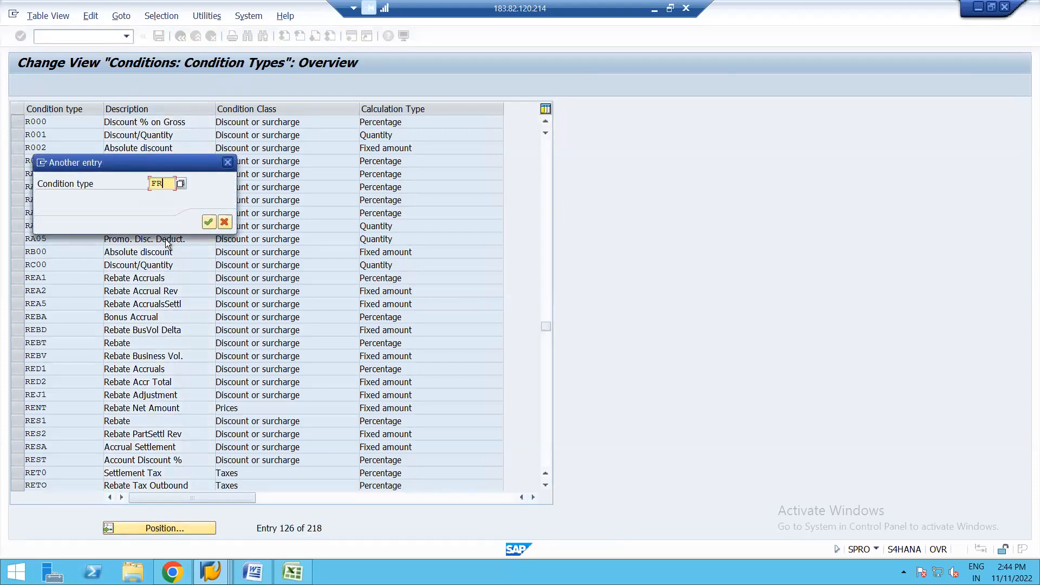
pyautogui.write('*')
pyautogui.click(210, 222)
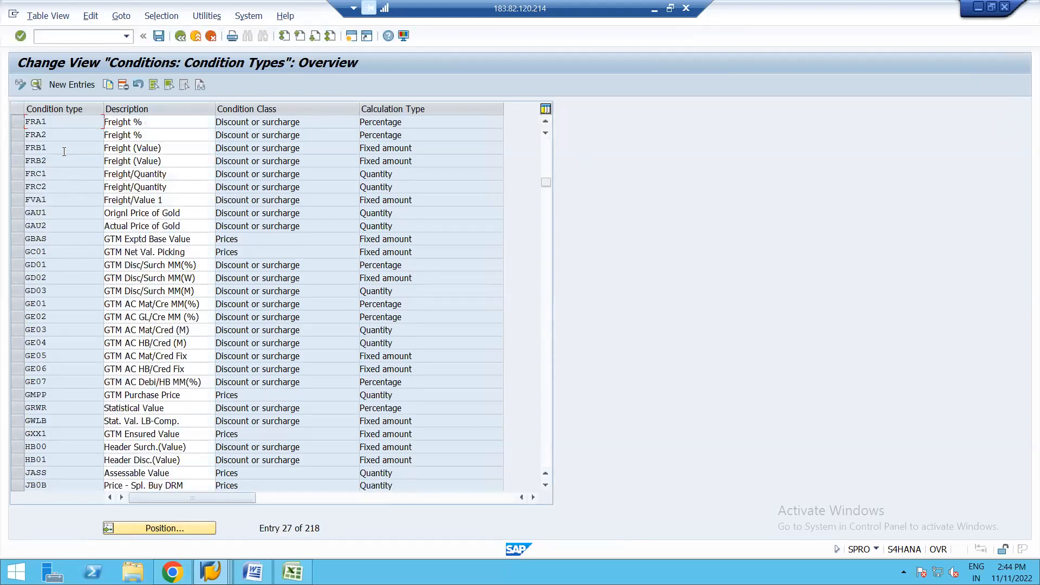
pyautogui.click(17, 148)
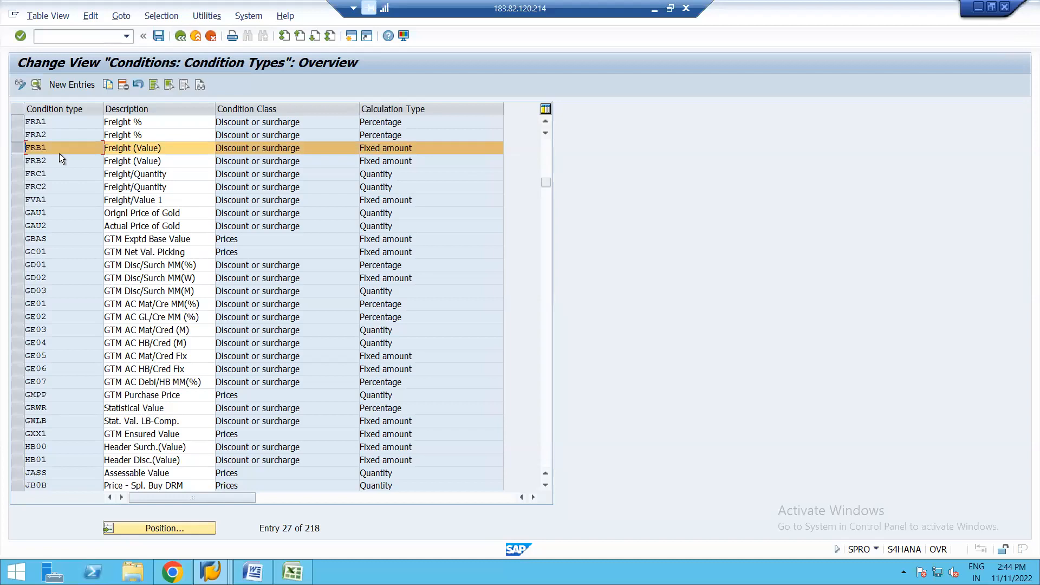
pyautogui.click(35, 85)
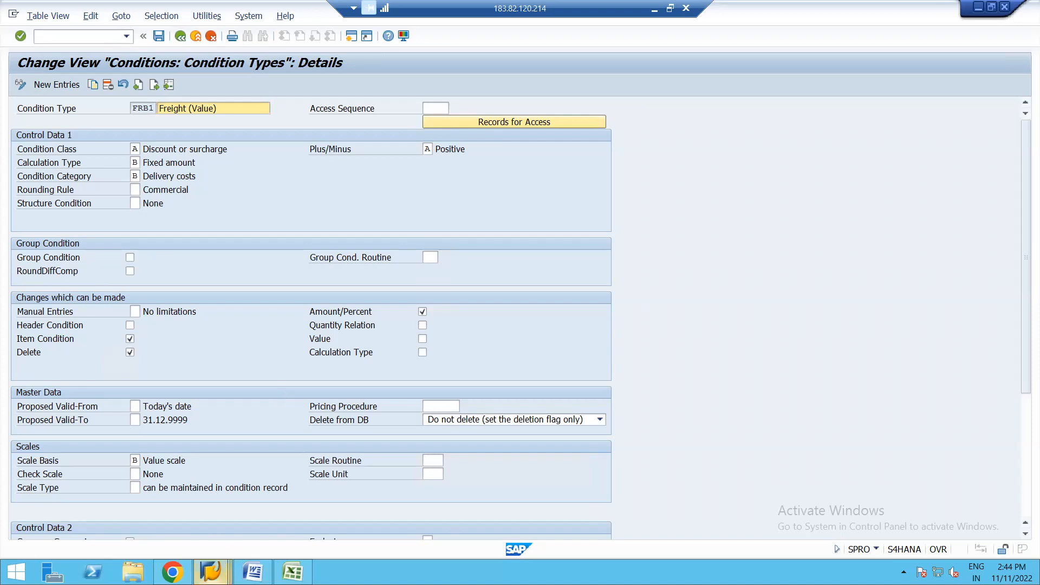
# Step: Switch to the session showing the saved purchase order and put the order into change mode
pyautogui.moveTo(210, 572)
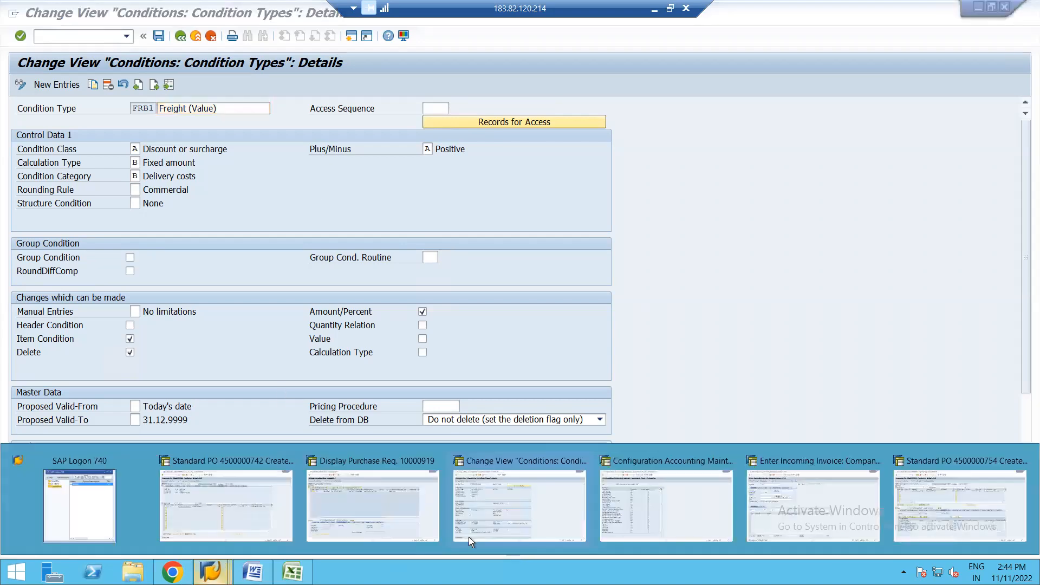
pyautogui.click(931, 515)
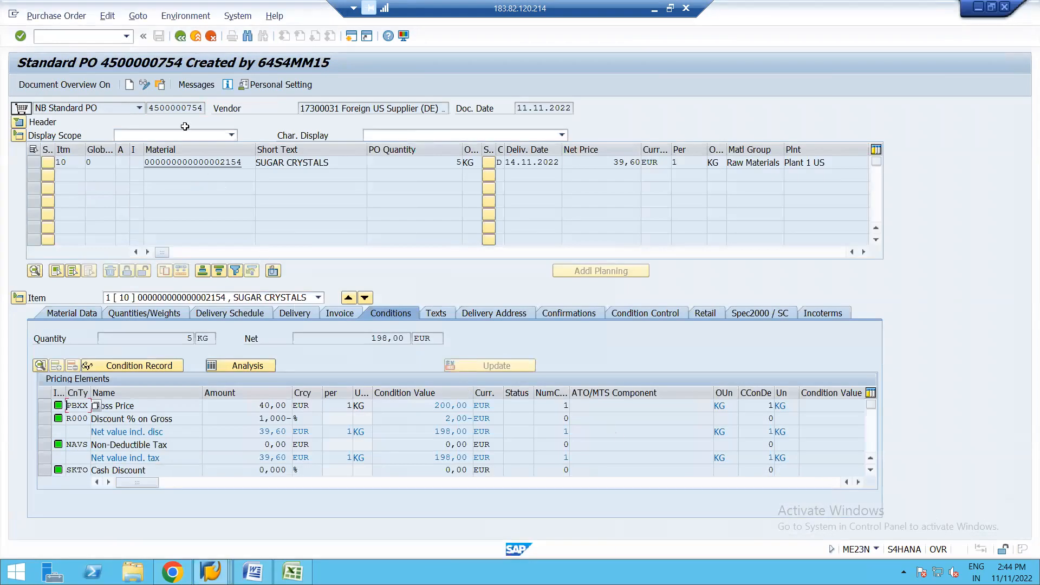
pyautogui.click(145, 85)
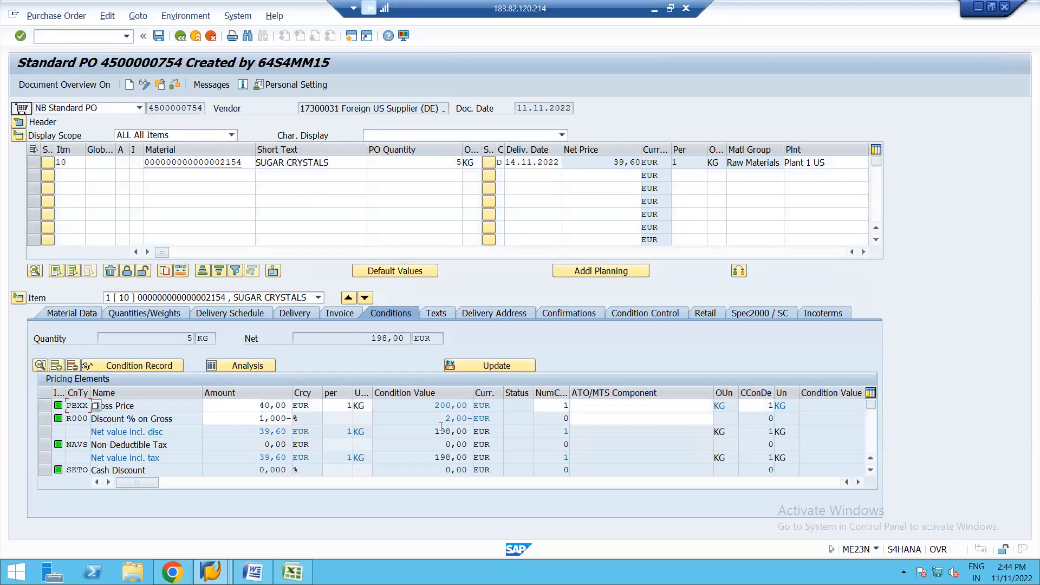
# Step: Add condition type FRB1 with an amount of 2 to the item's pricing elements and read the error message's long text
pyautogui.click(871, 470)
pyautogui.click(870, 470)
pyautogui.click(871, 470)
pyautogui.click(84, 458)
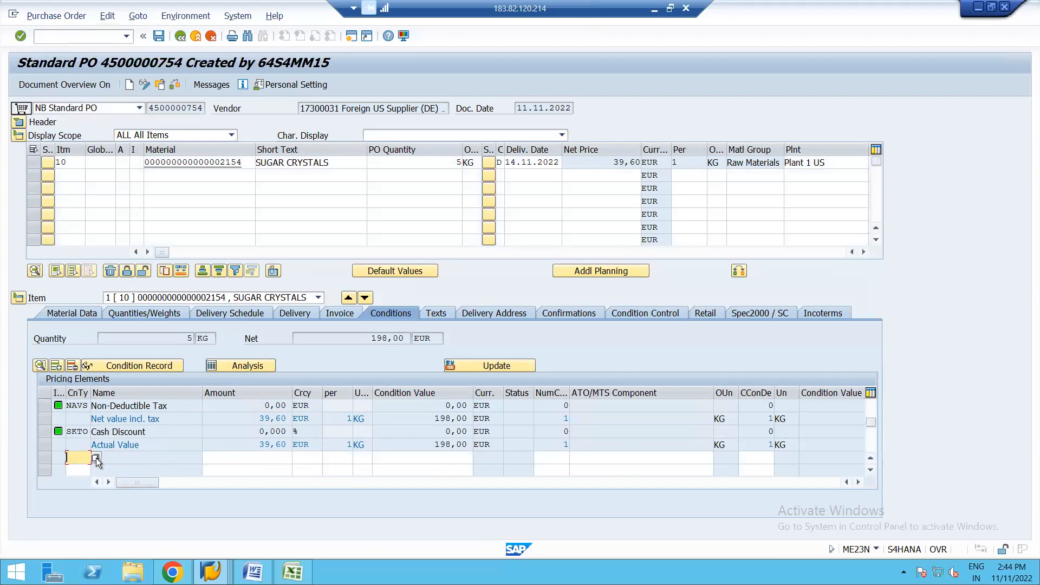
pyautogui.click(96, 459)
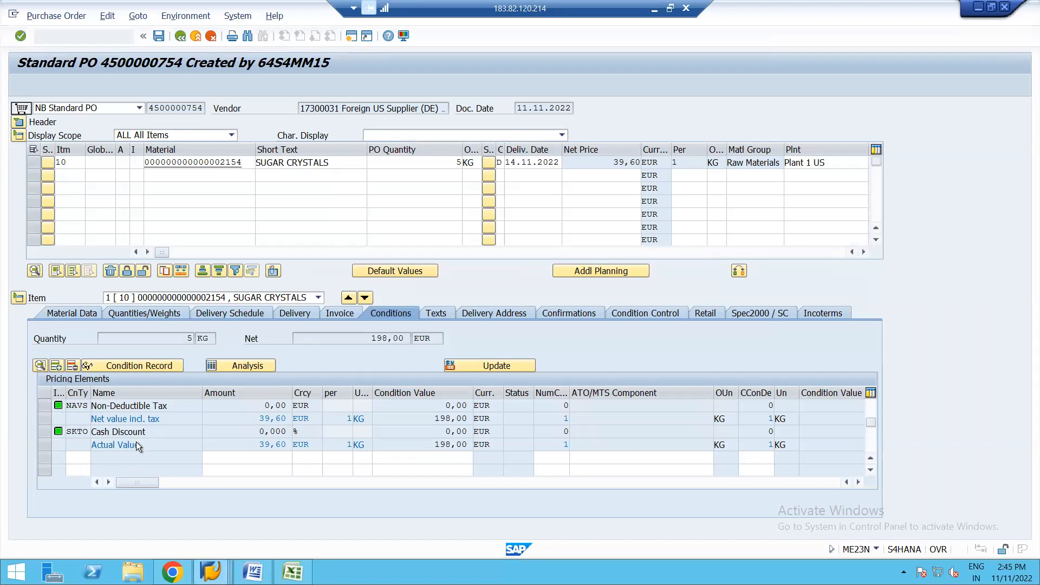
pyautogui.click(81, 461)
pyautogui.write('FRB1')
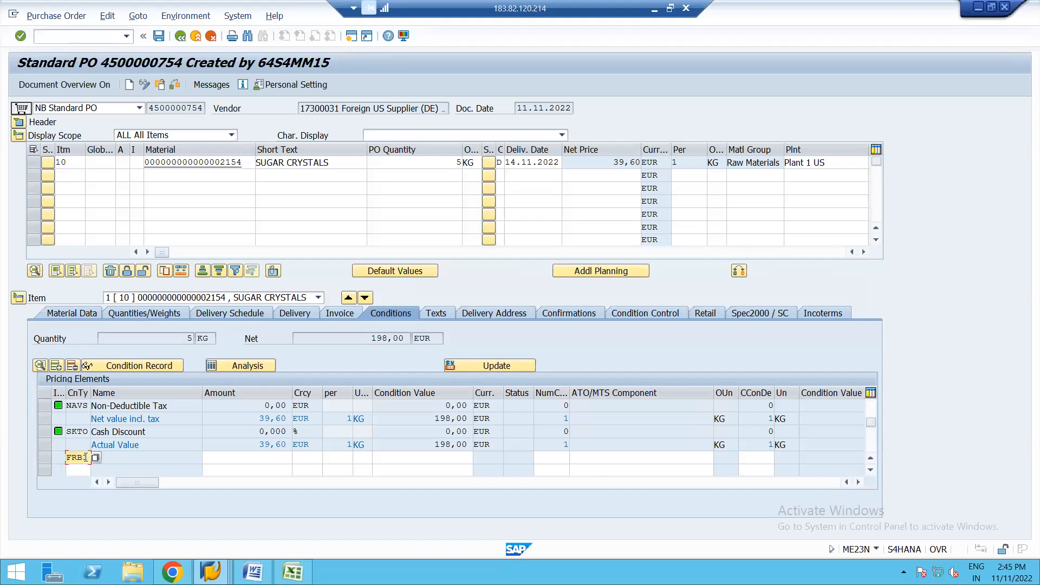
pyautogui.click(272, 458)
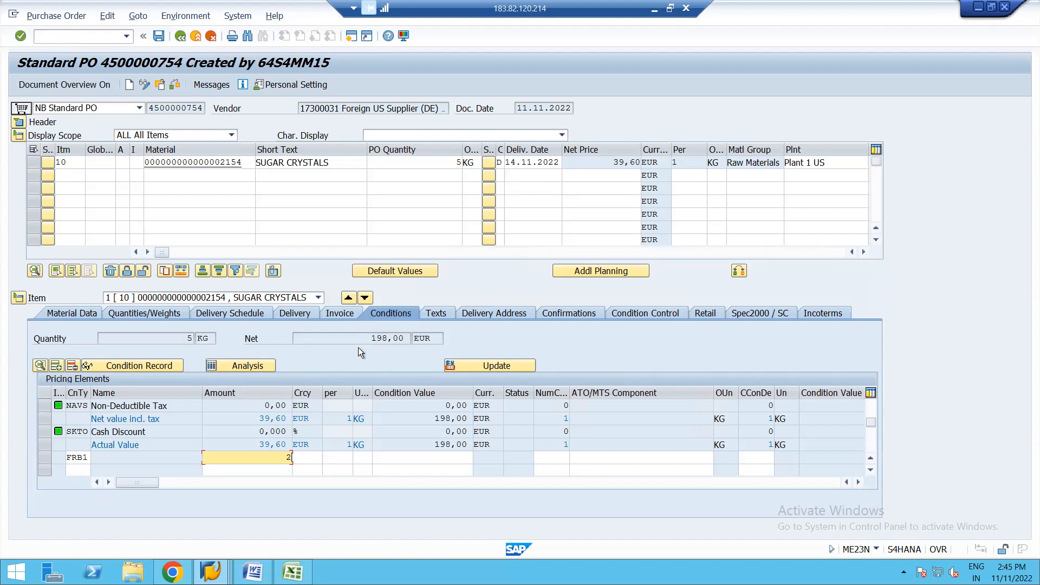
pyautogui.press('Return')
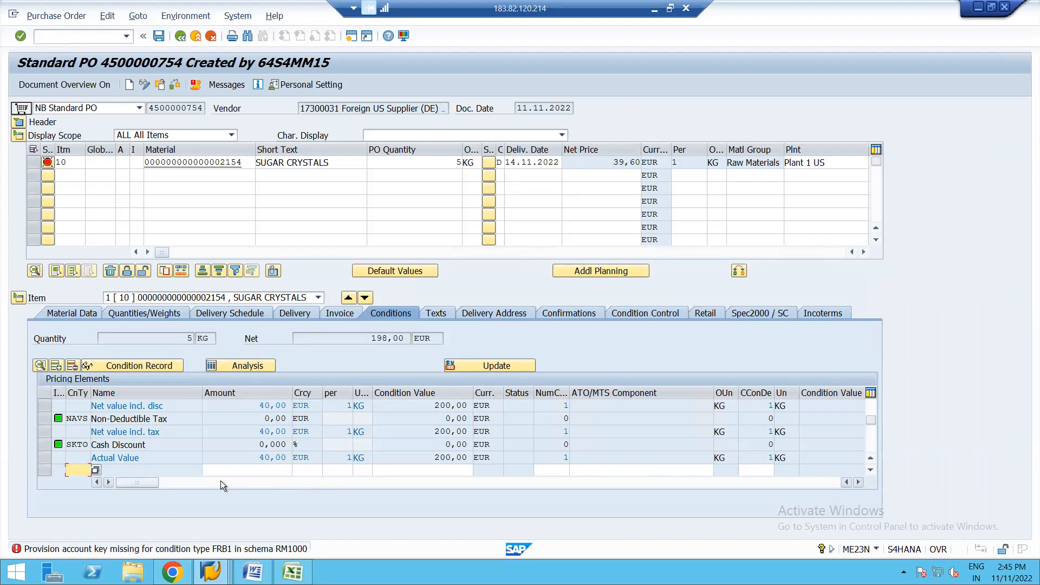
pyautogui.doubleClick(207, 549)
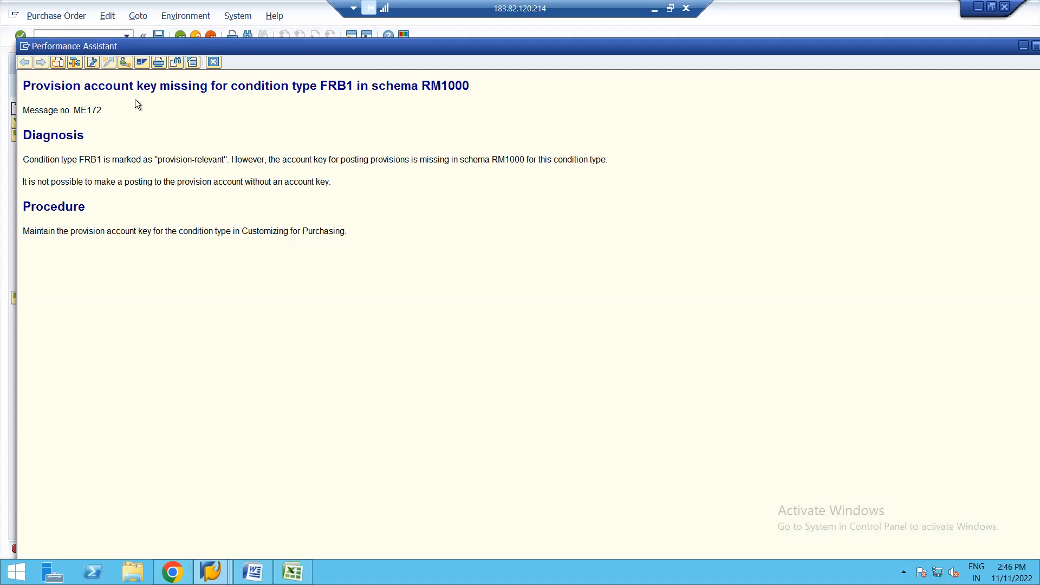
pyautogui.click(213, 63)
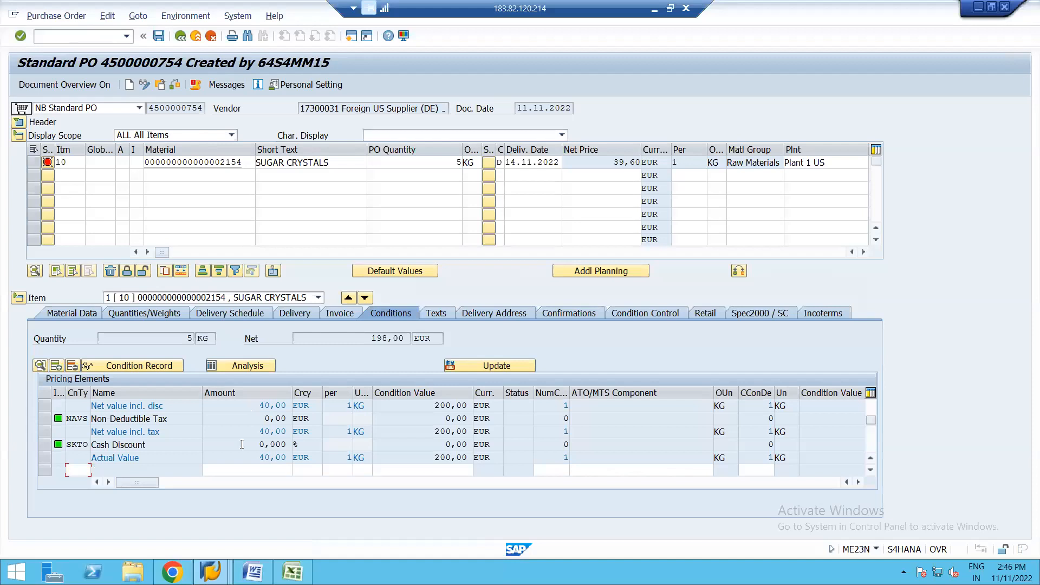
# Step: Switch to the customizing session and return from the FRB1 details to the IMG structure
pyautogui.click(210, 571)
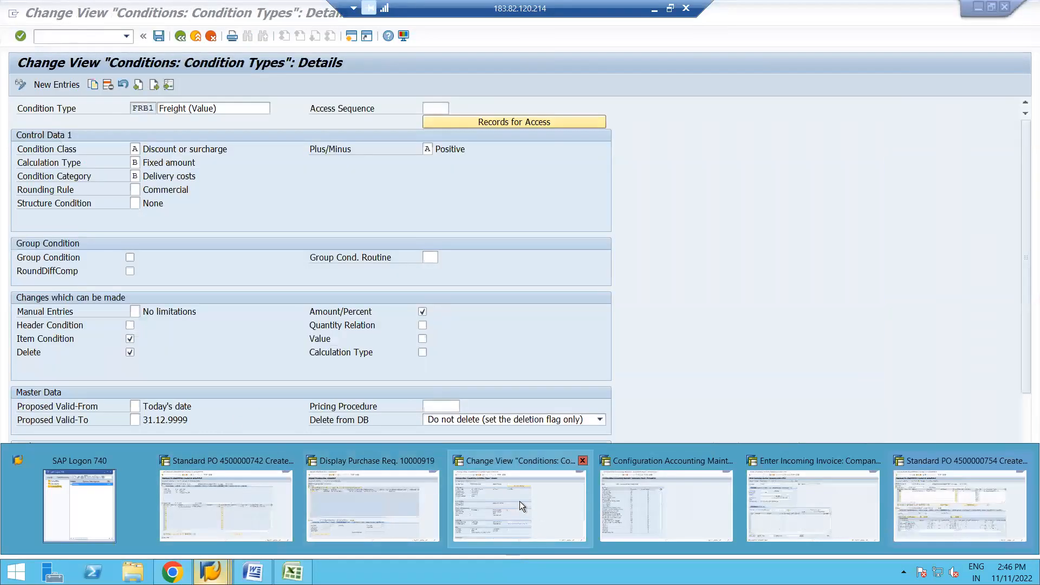
pyautogui.click(519, 502)
pyautogui.click(183, 38)
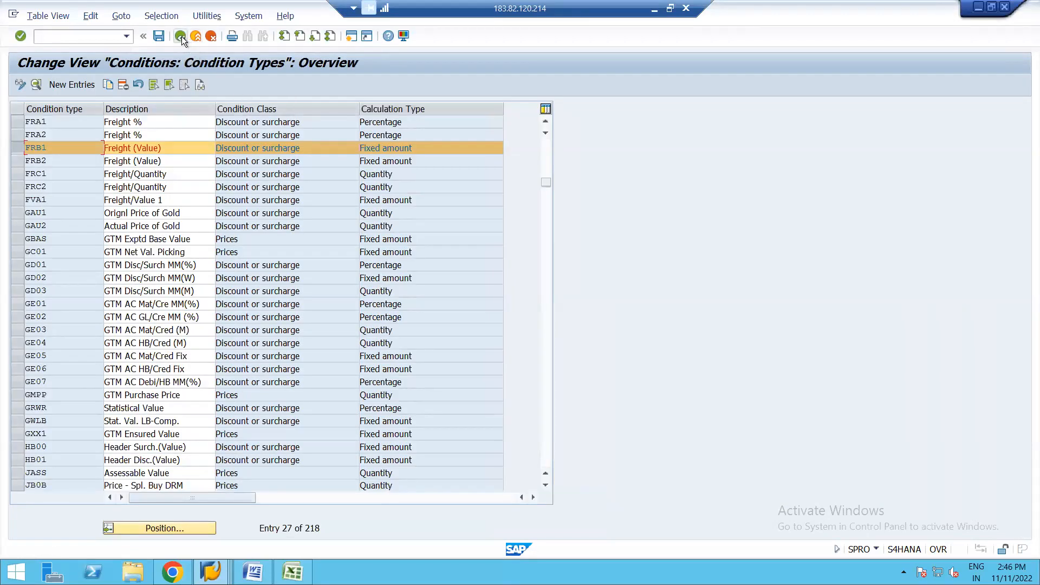
pyautogui.click(180, 37)
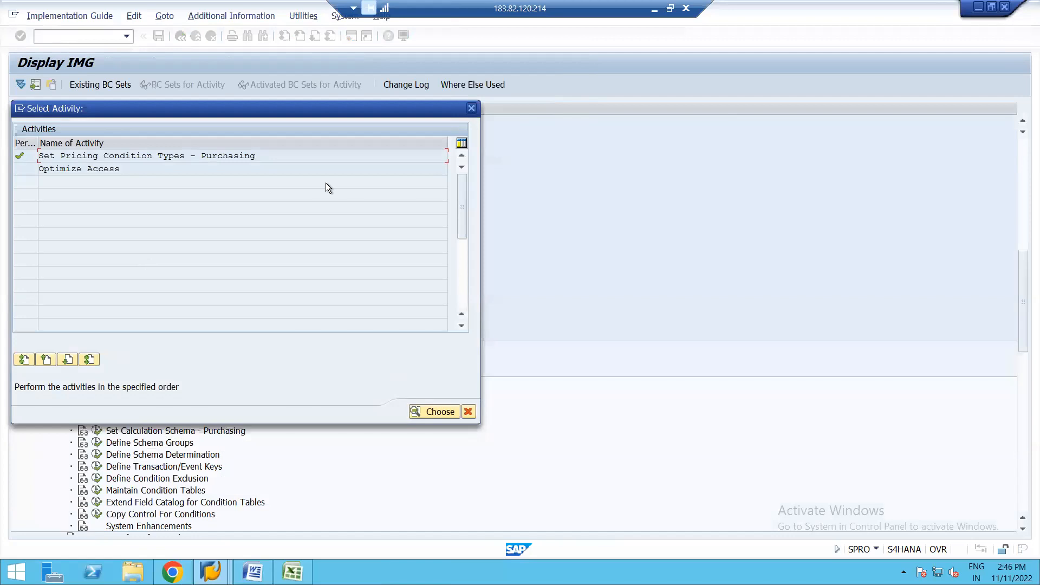
pyautogui.click(471, 108)
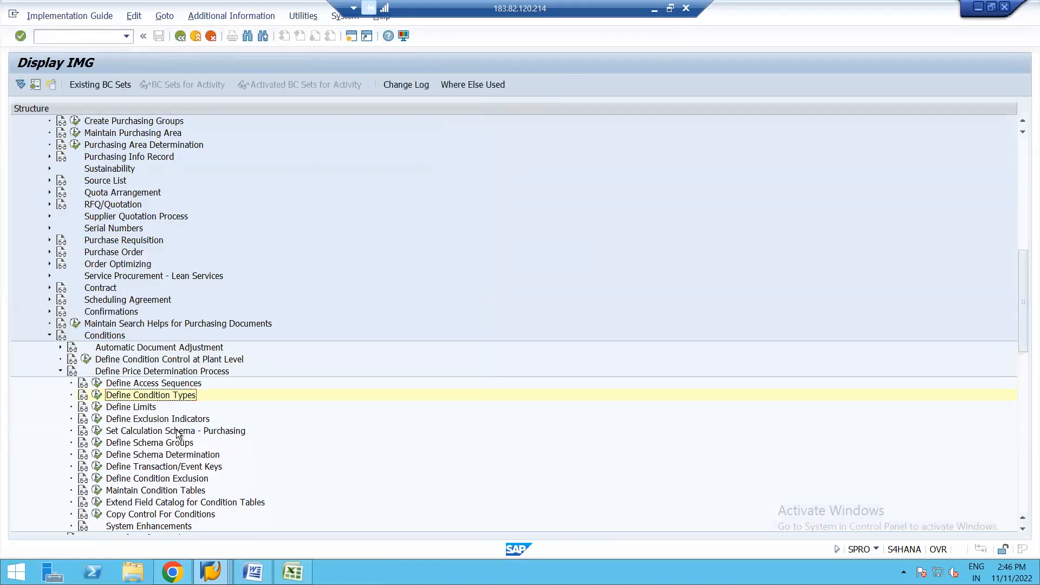
# Step: Open Set Calculation Schema - Purchasing, position on RM1000 and display its control data
pyautogui.click(98, 431)
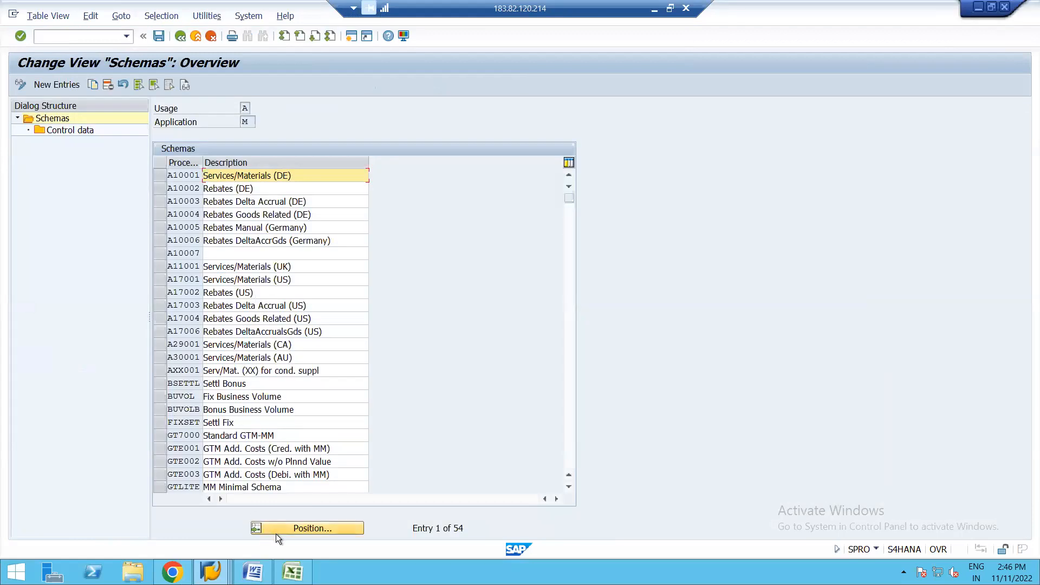
pyautogui.click(292, 525)
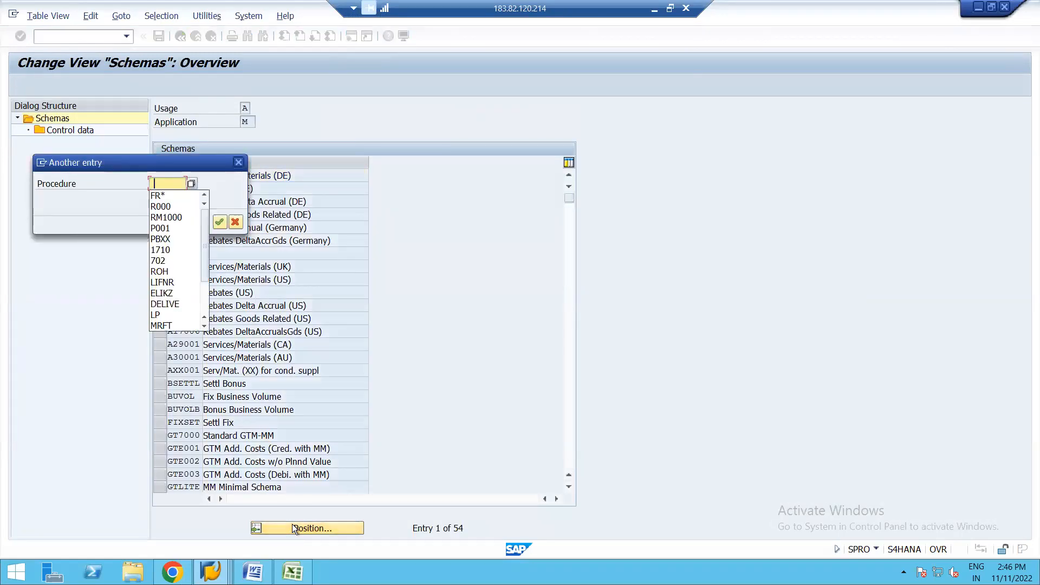
pyautogui.click(173, 217)
pyautogui.press('Return')
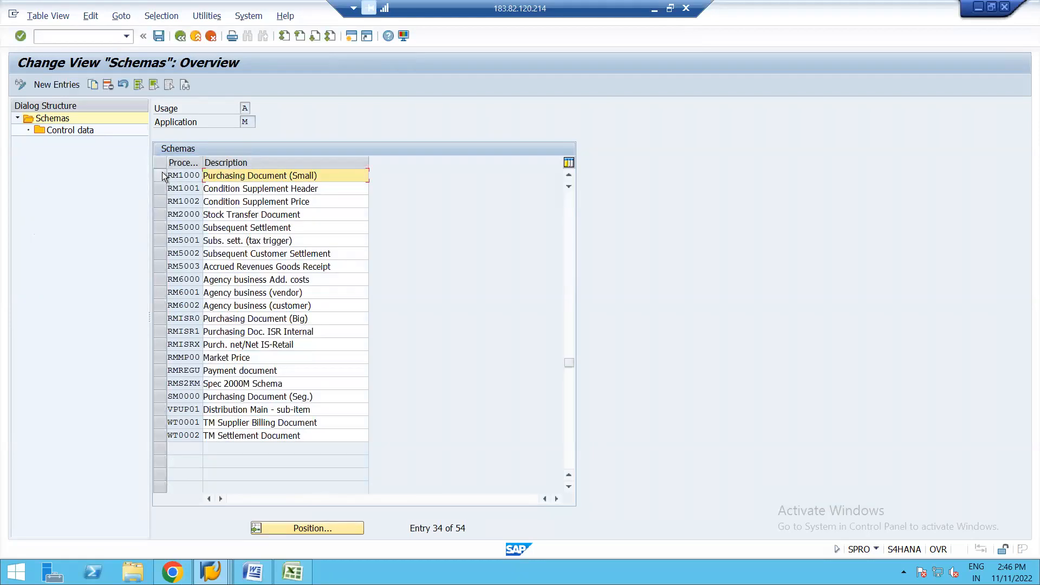
pyautogui.click(161, 173)
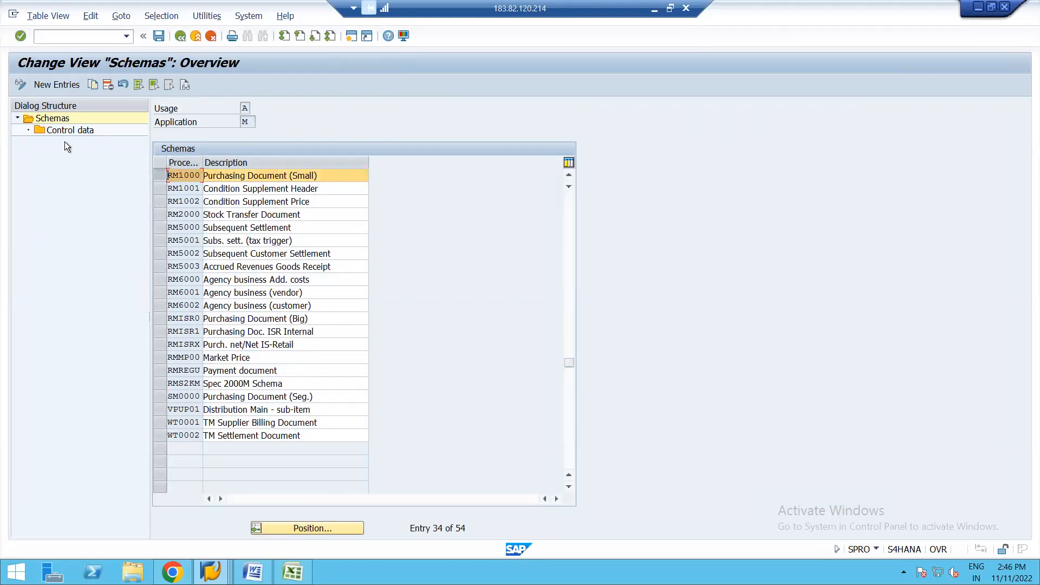
pyautogui.doubleClick(70, 129)
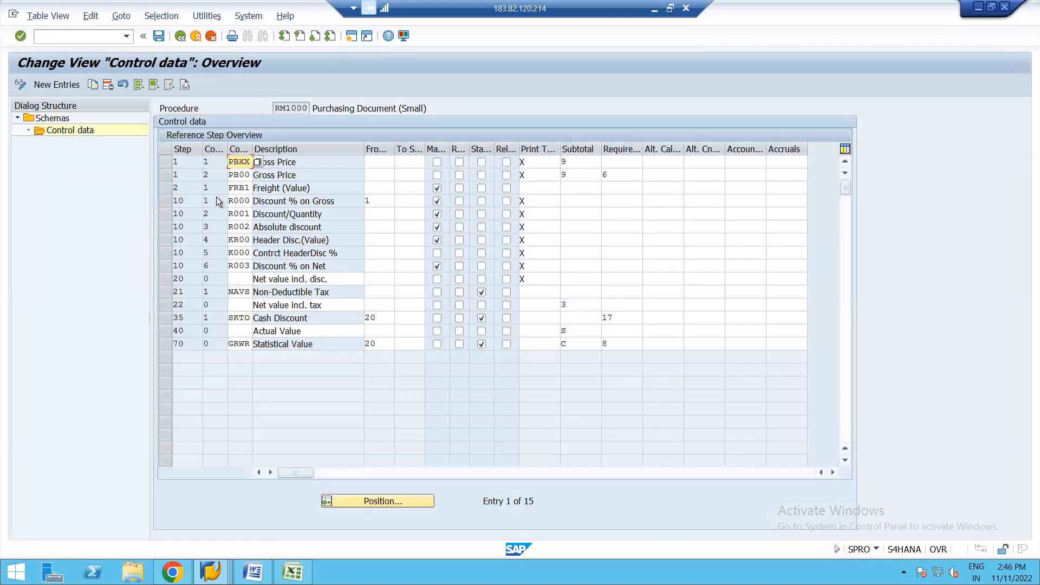
# Step: Assign account key FR1, Freight clearing, to the FRB1 row of schema RM1000 and save the control data
pyautogui.click(164, 187)
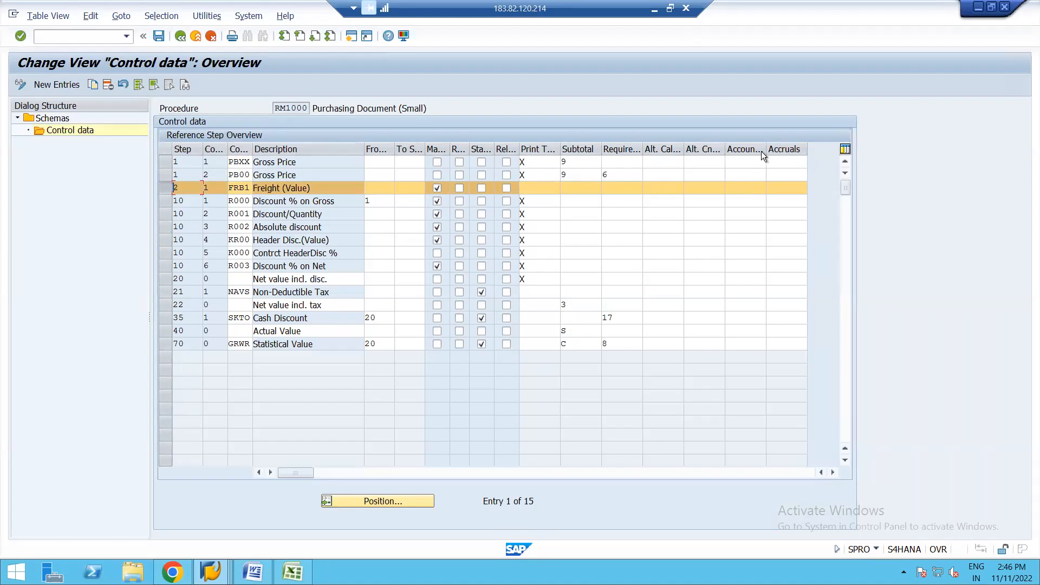
pyautogui.click(751, 187)
pyautogui.press('F4')
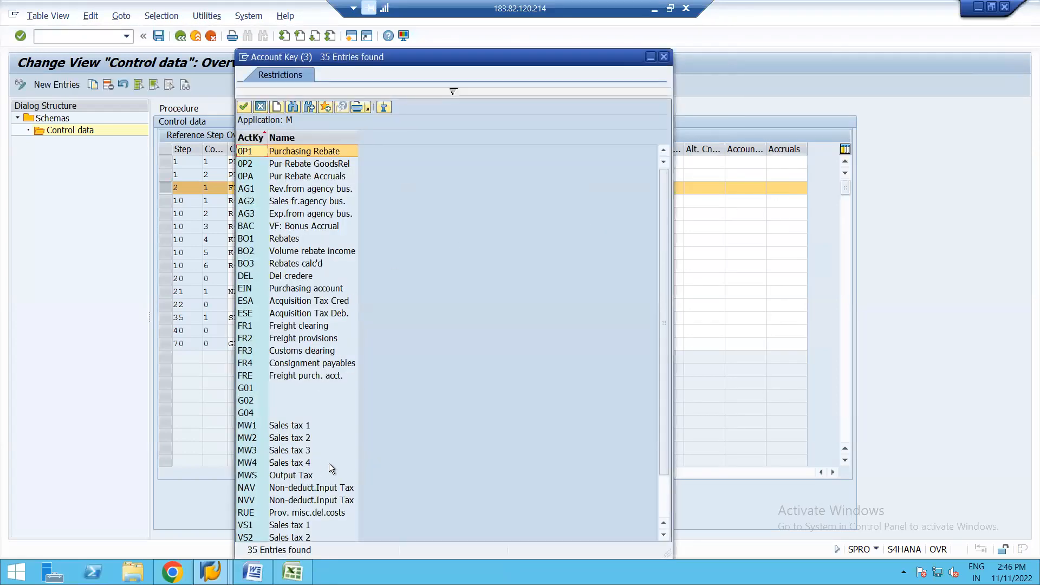
pyautogui.click(665, 500)
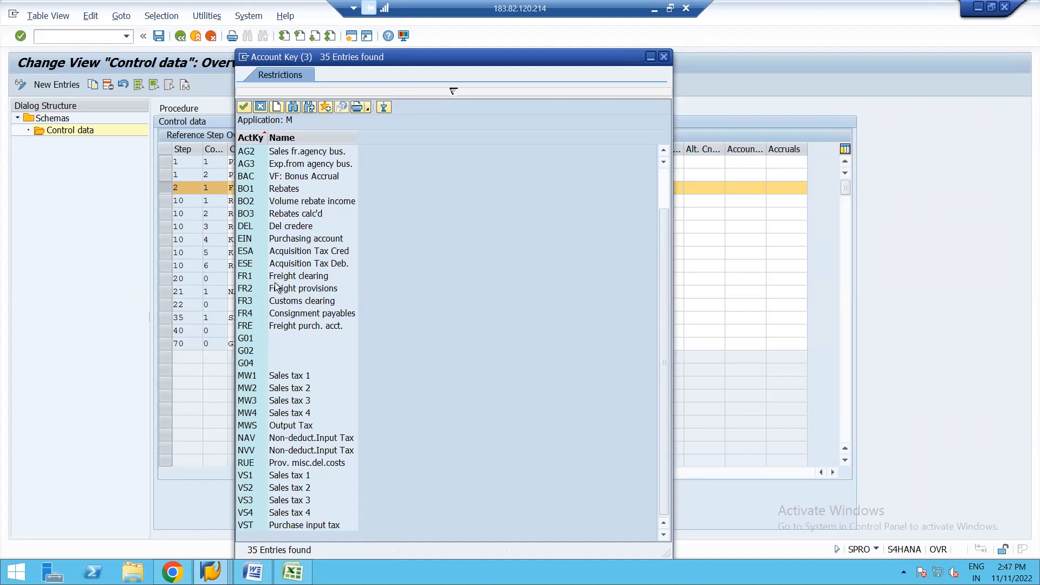
pyautogui.doubleClick(291, 275)
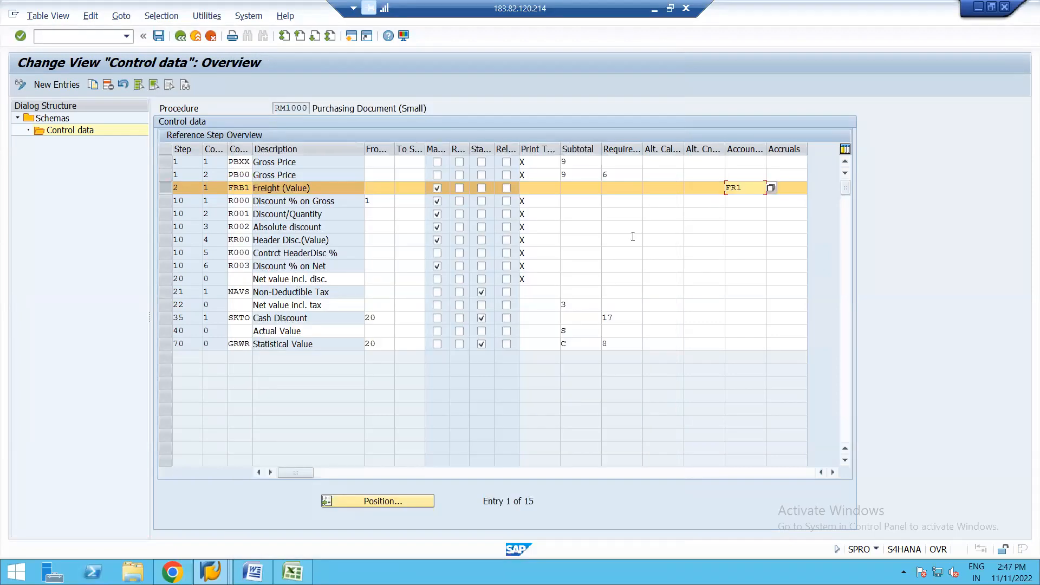
pyautogui.press('Return')
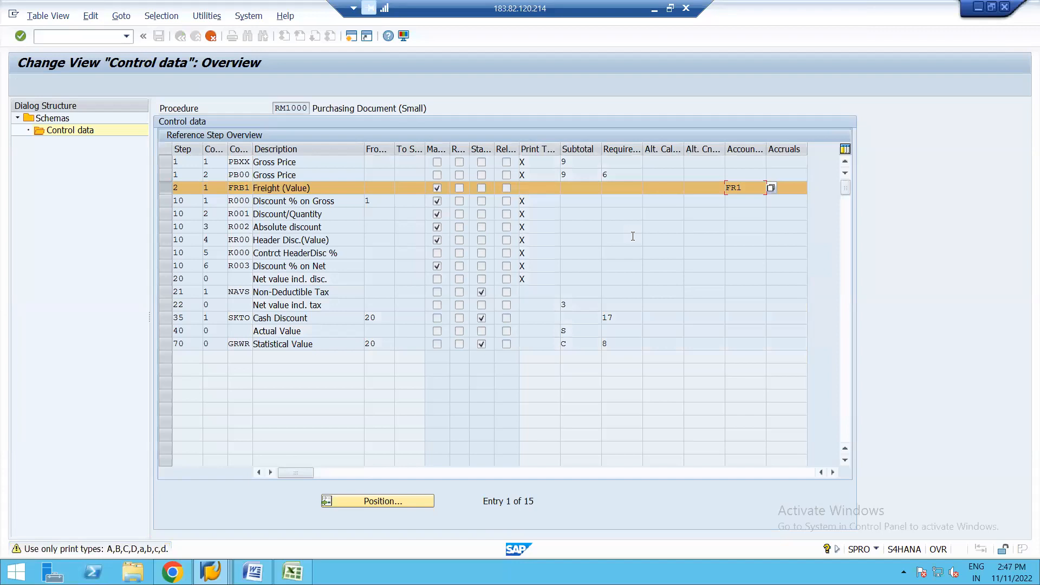
pyautogui.press('Return')
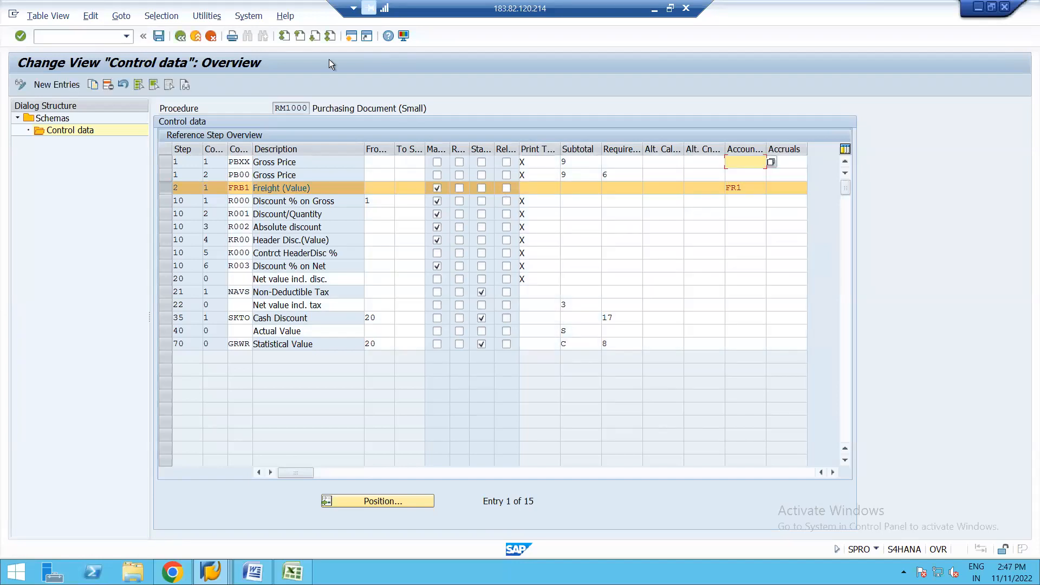
pyautogui.click(159, 36)
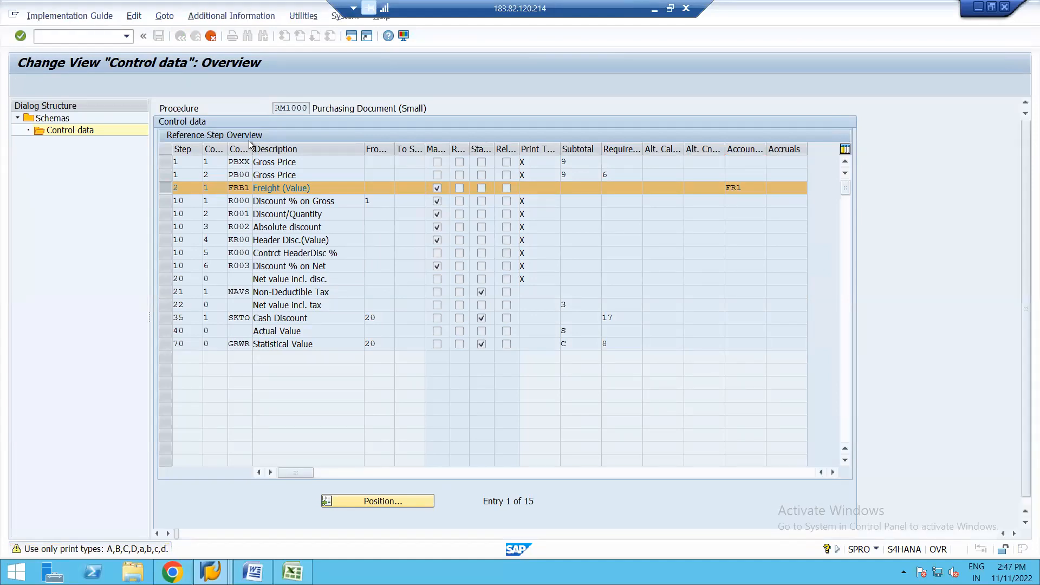
pyautogui.press('Return')
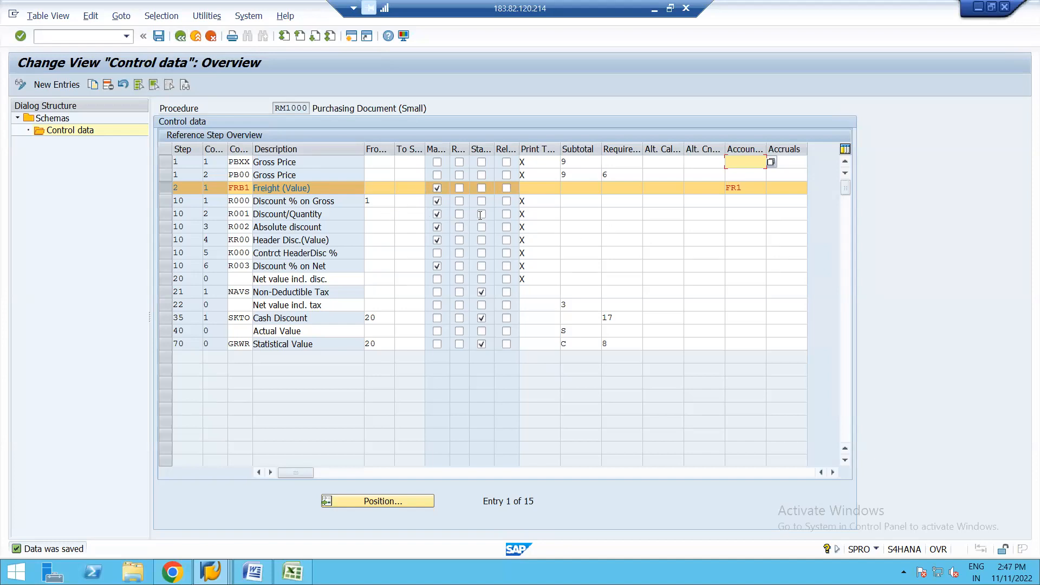
# Step: Leave the incoming invoice session and display the FR1 Freight clearing account assignment in transaction OBYC for chart of accounts YCOA
pyautogui.click(750, 188)
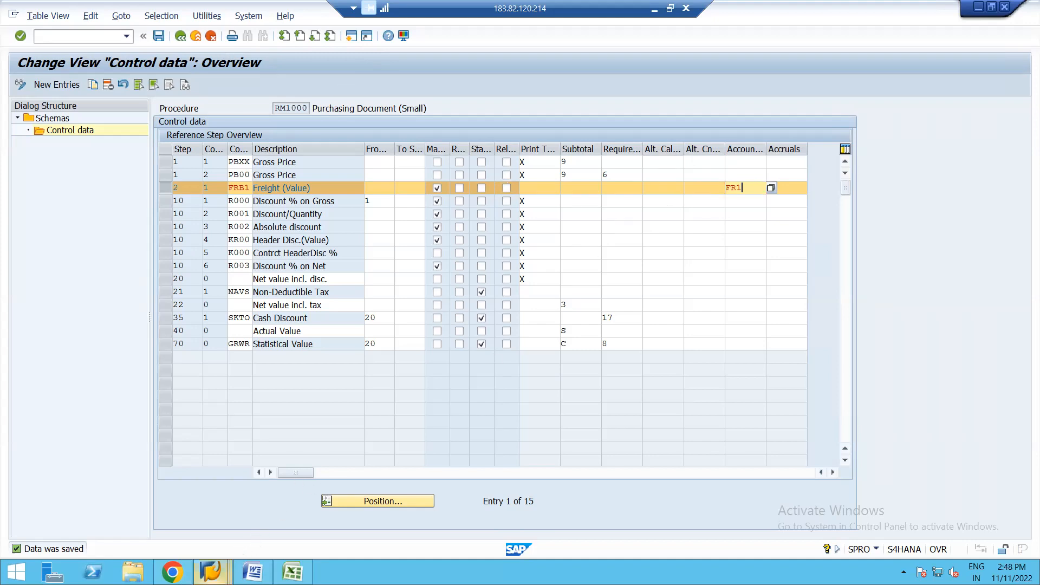
pyautogui.click(210, 571)
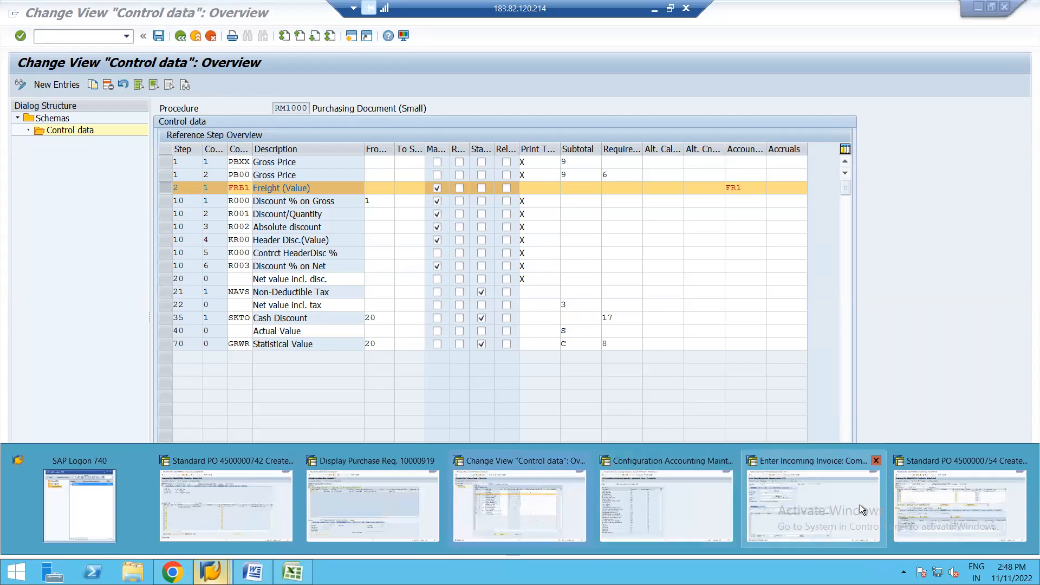
pyautogui.click(791, 486)
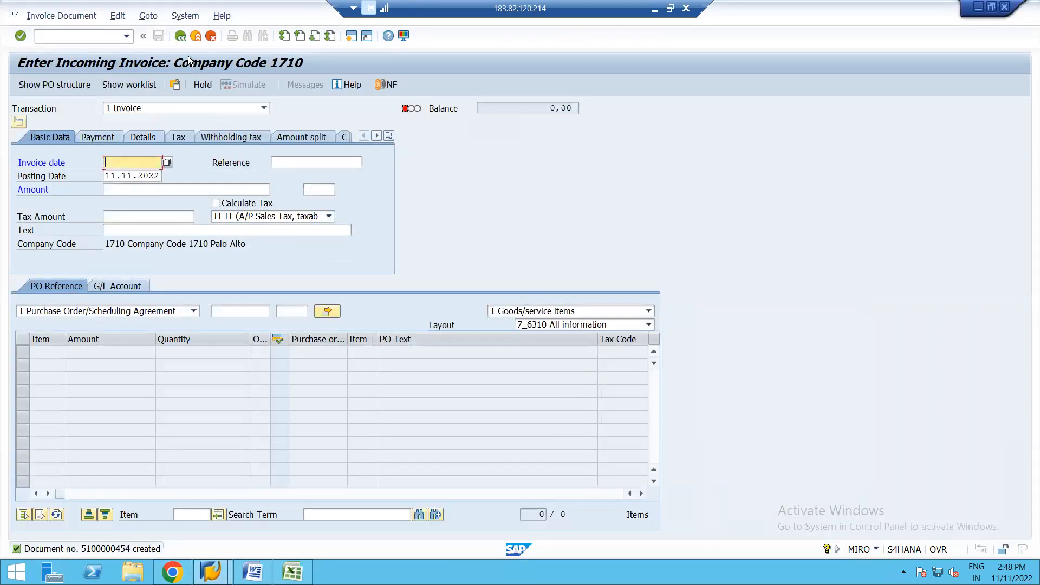
pyautogui.click(183, 39)
pyautogui.write('OBYC')
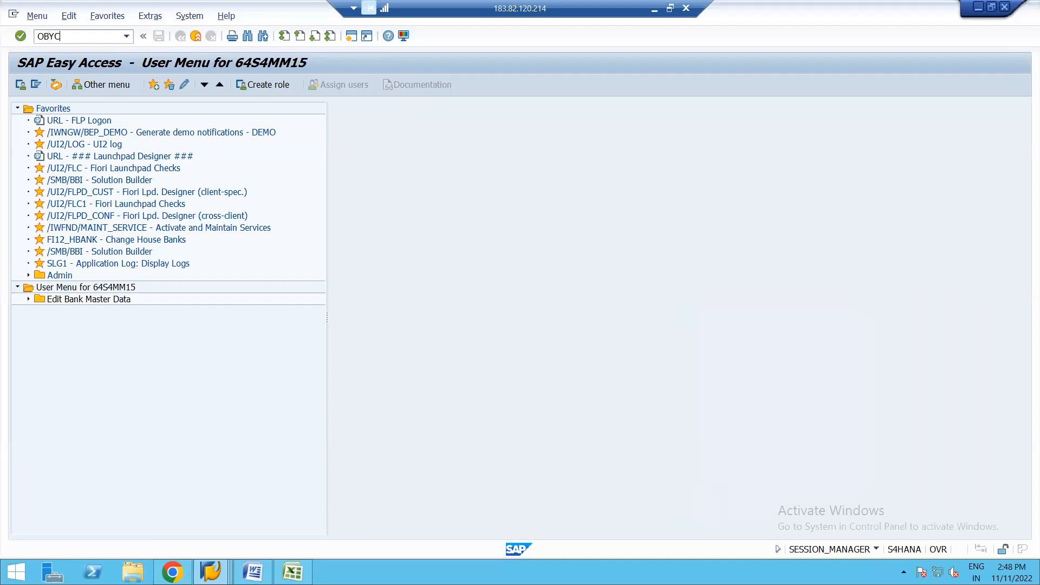
pyautogui.press('Return')
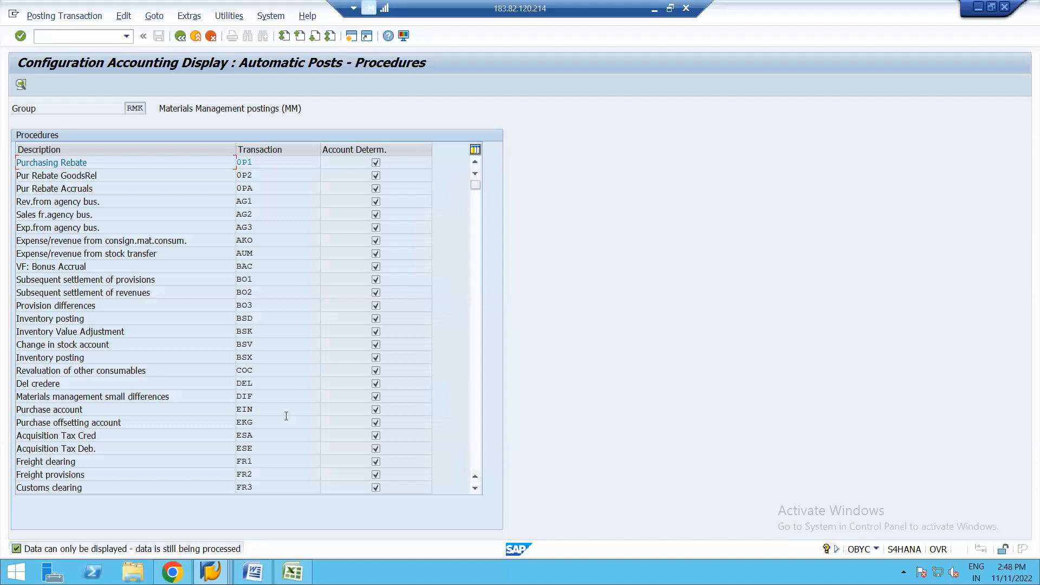
pyautogui.doubleClick(245, 461)
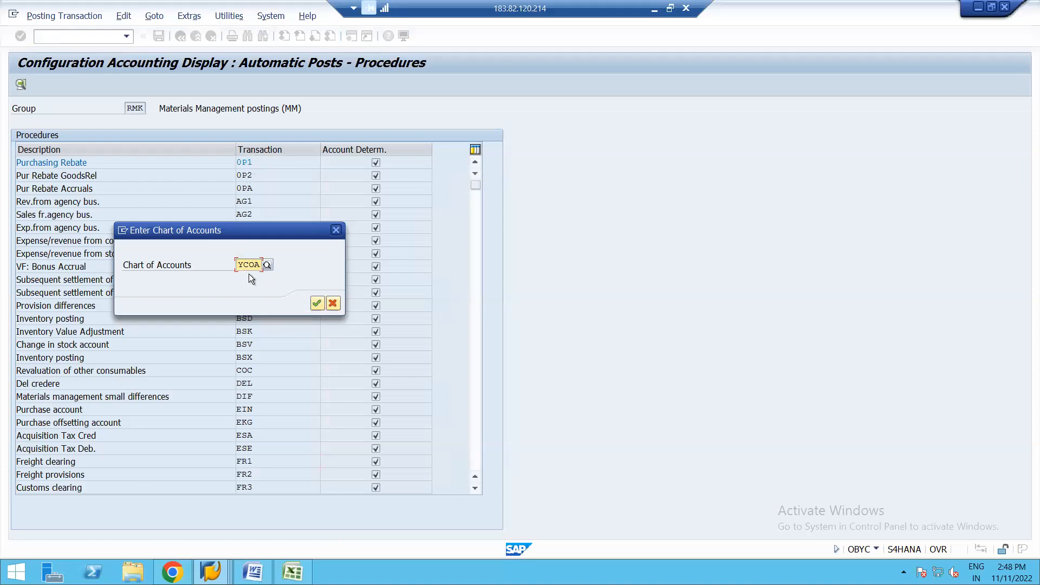
pyautogui.press('Return')
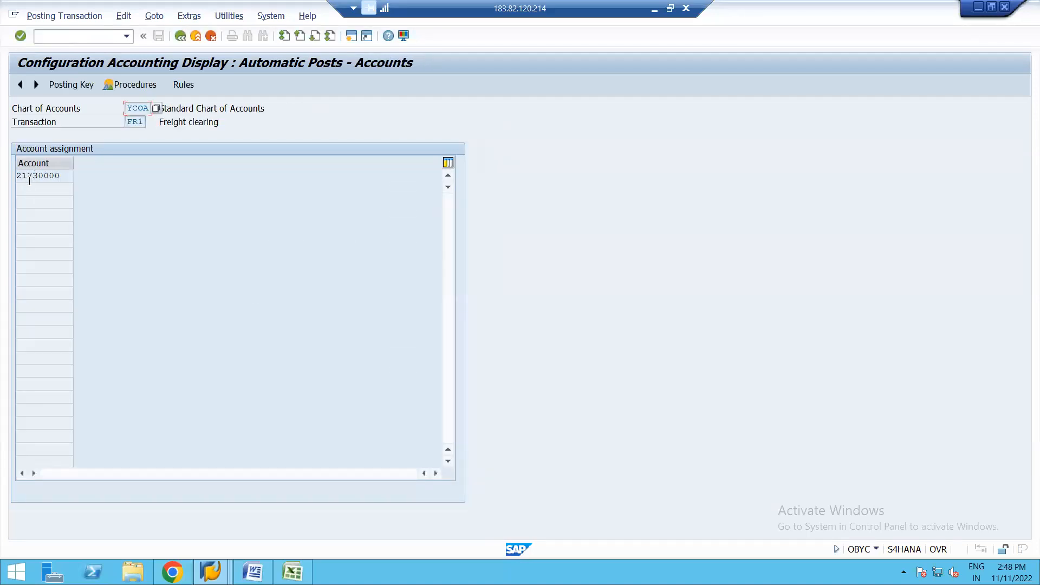
# Step: Leave the FR1 account assignment display and switch to the session with the standard purchase order for SUGAR CRYSTALS
pyautogui.click(62, 177)
pyautogui.hotkey('alt', 'Tab')
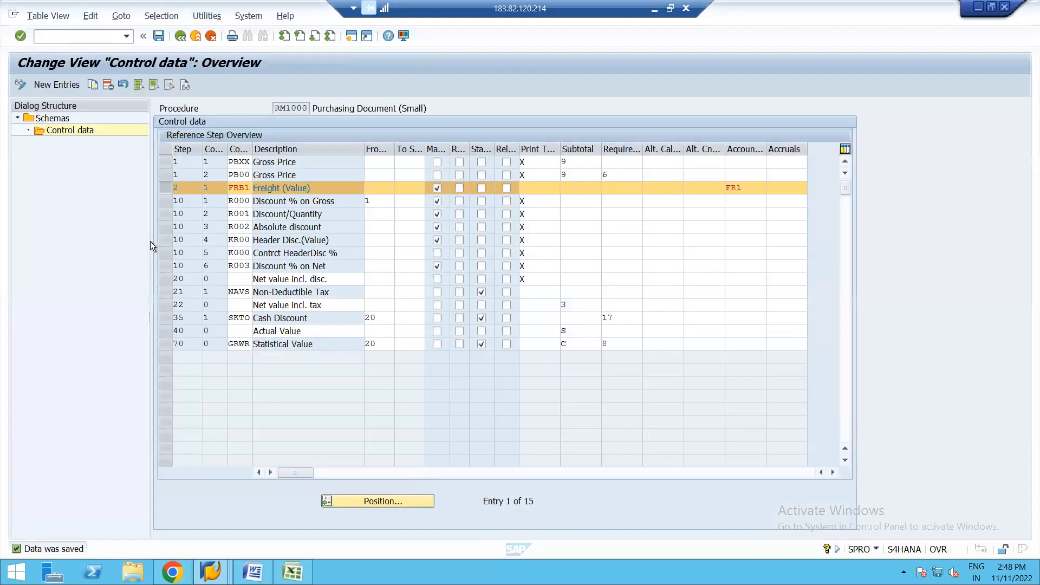
pyautogui.click(180, 37)
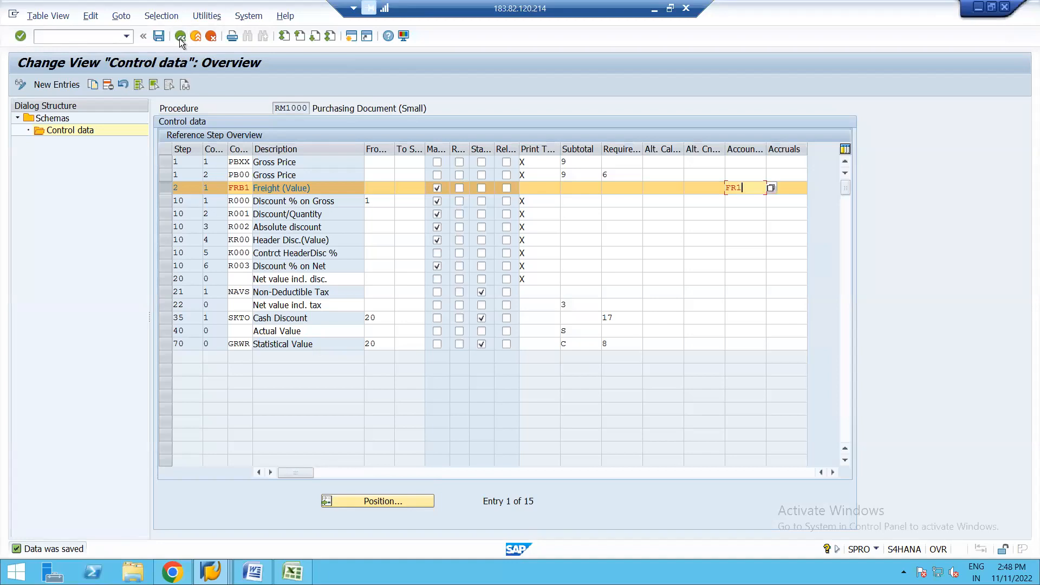
pyautogui.click(211, 572)
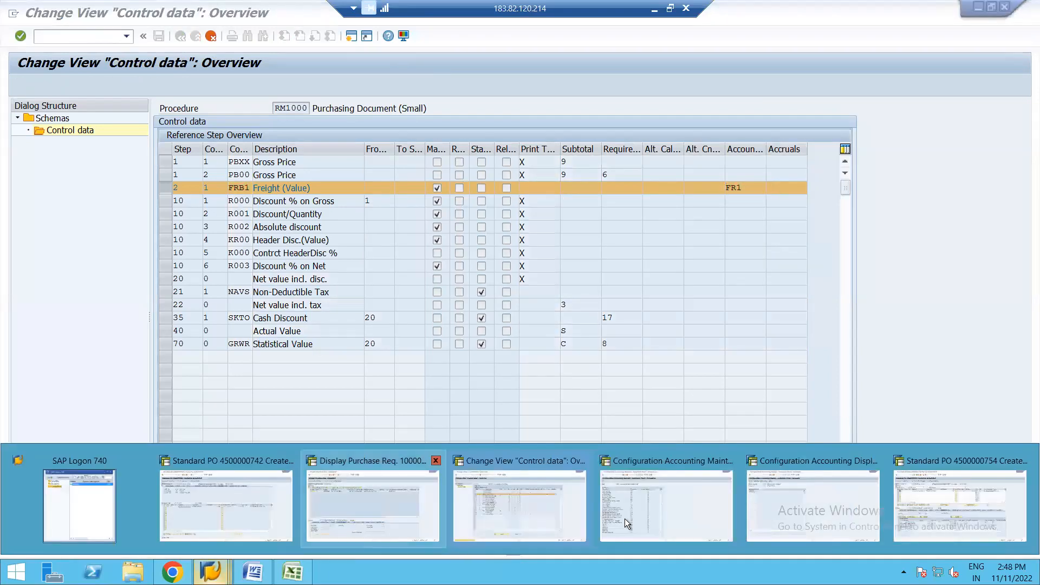
pyautogui.click(928, 503)
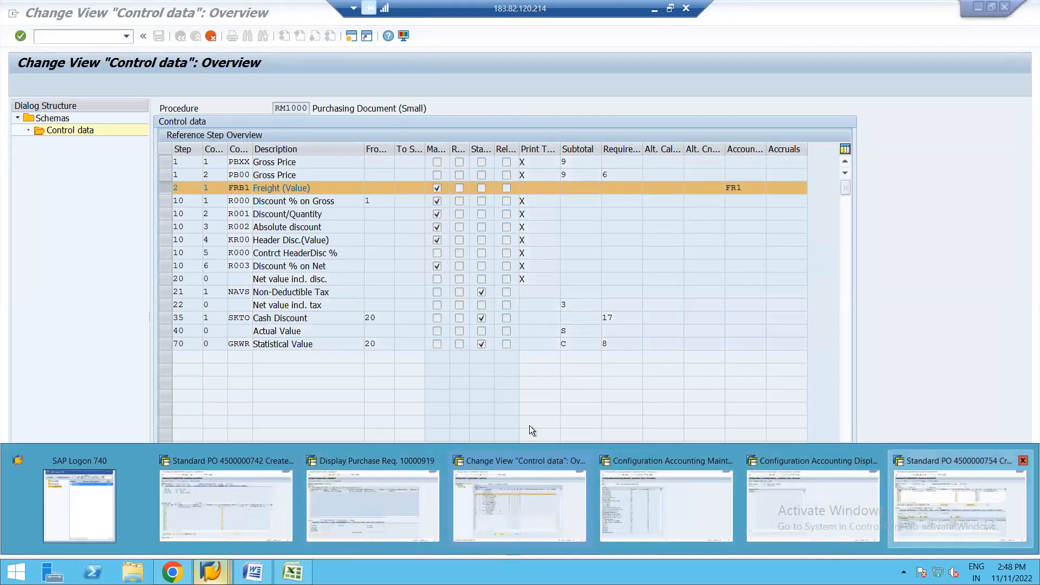
# Step: Try to revalidate the pricing conditions of item 10 with the FRB1 freight condition
pyautogui.click(86, 475)
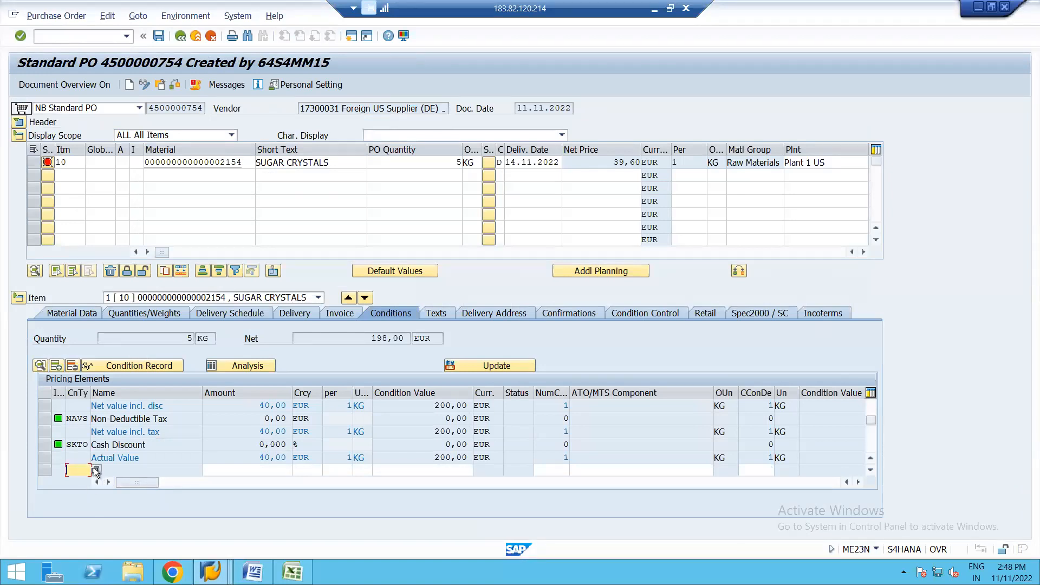
pyautogui.write('f')
pyautogui.click(83, 482)
pyautogui.press('Return')
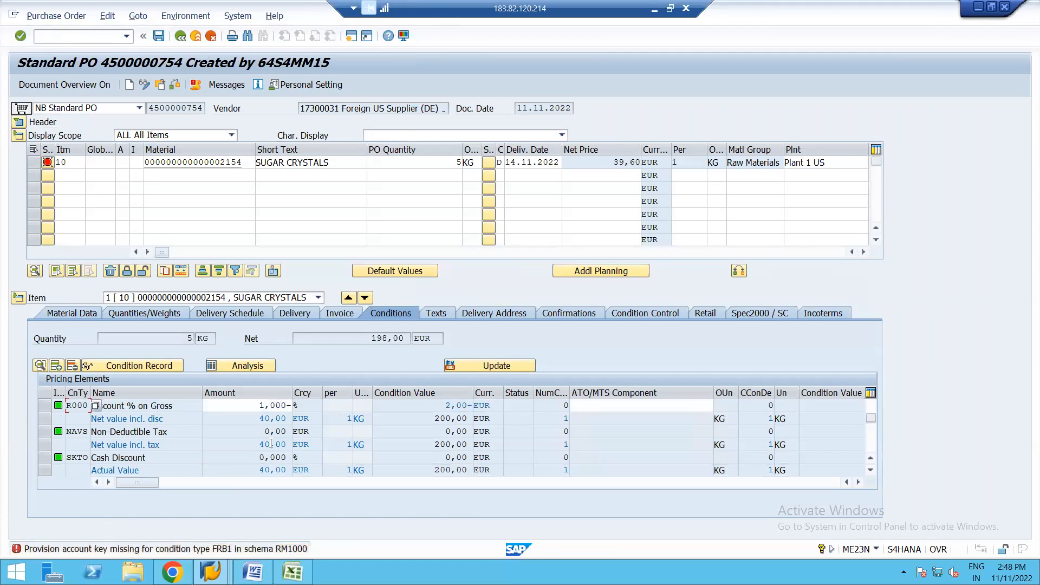
# Step: Exit the purchase order without saving and reopen it for changes with transaction ME22N
pyautogui.click(182, 37)
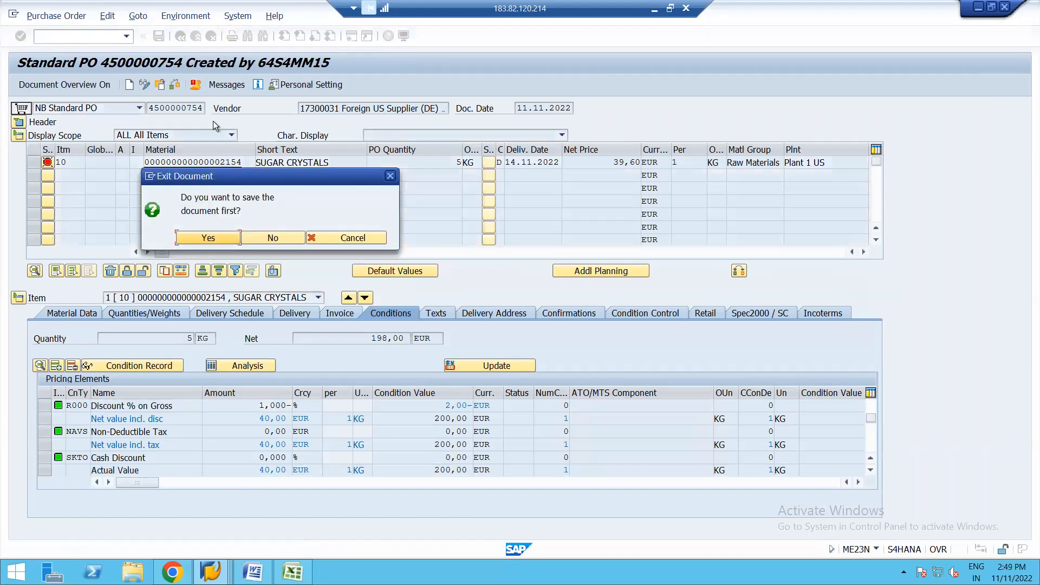
pyautogui.click(269, 239)
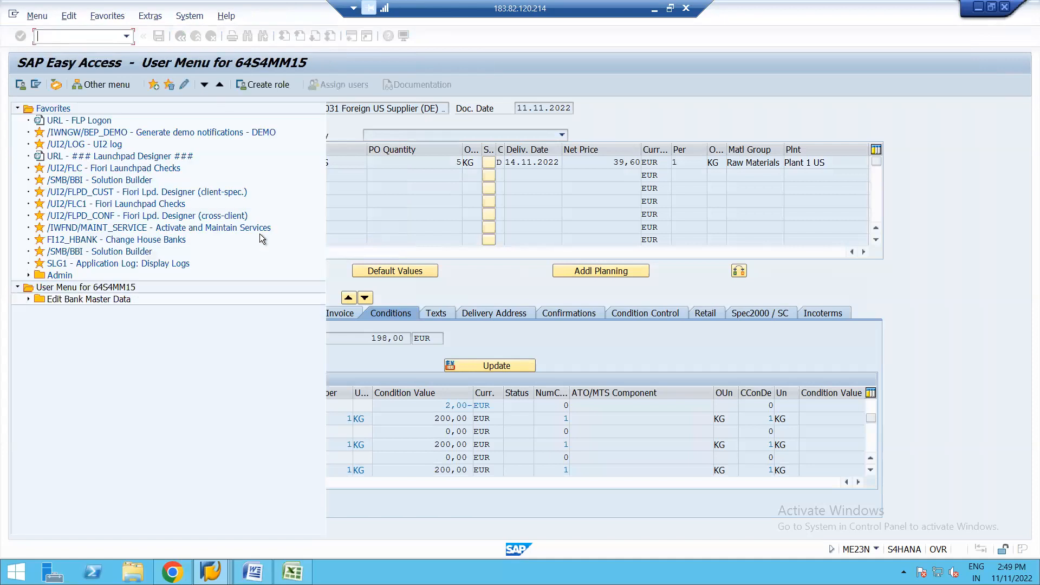
pyautogui.write('ME22N')
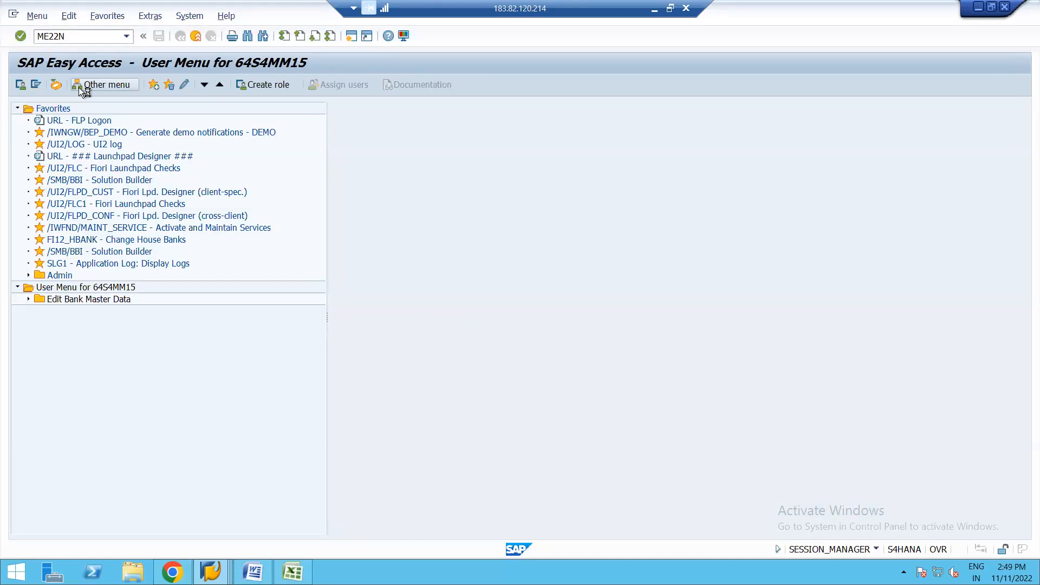
pyautogui.press('Return')
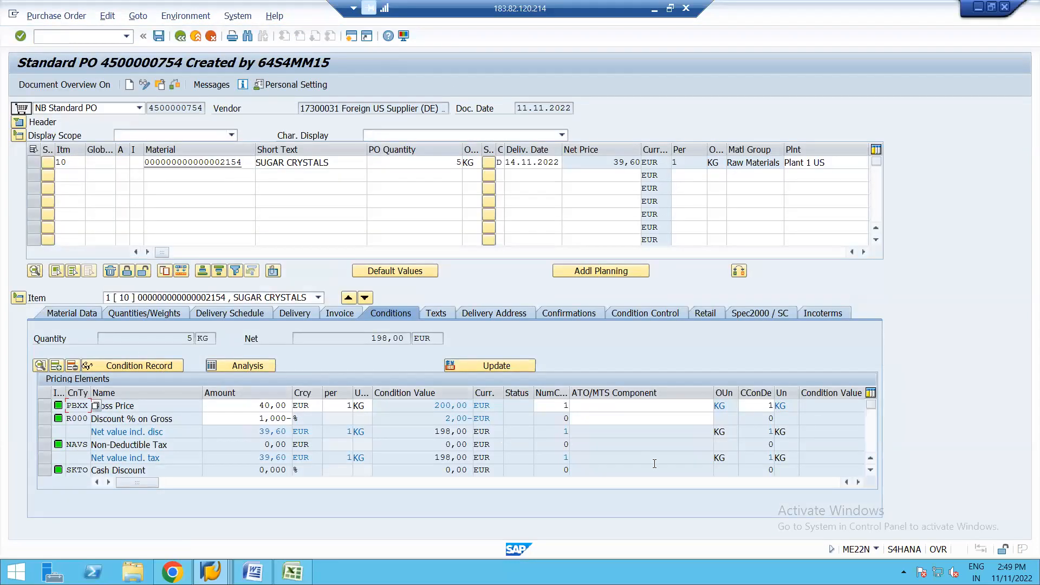
# Step: Add condition type FRB1 to the pricing elements of item 10 and set its amount to 2 EUR
pyautogui.click(872, 427)
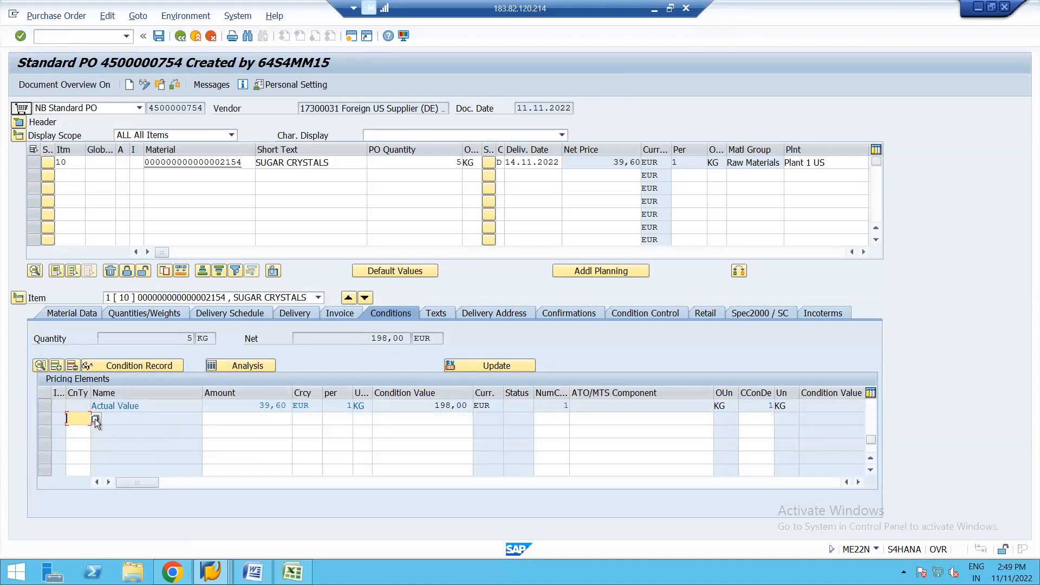
pyautogui.click(78, 419)
pyautogui.write('SKTO')
pyautogui.press('Return')
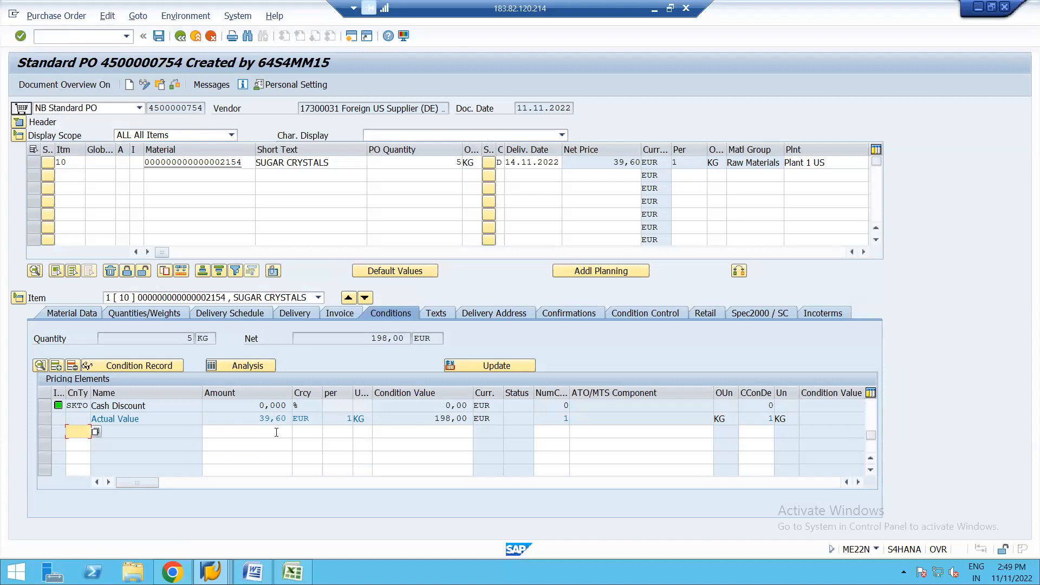
pyautogui.click(276, 432)
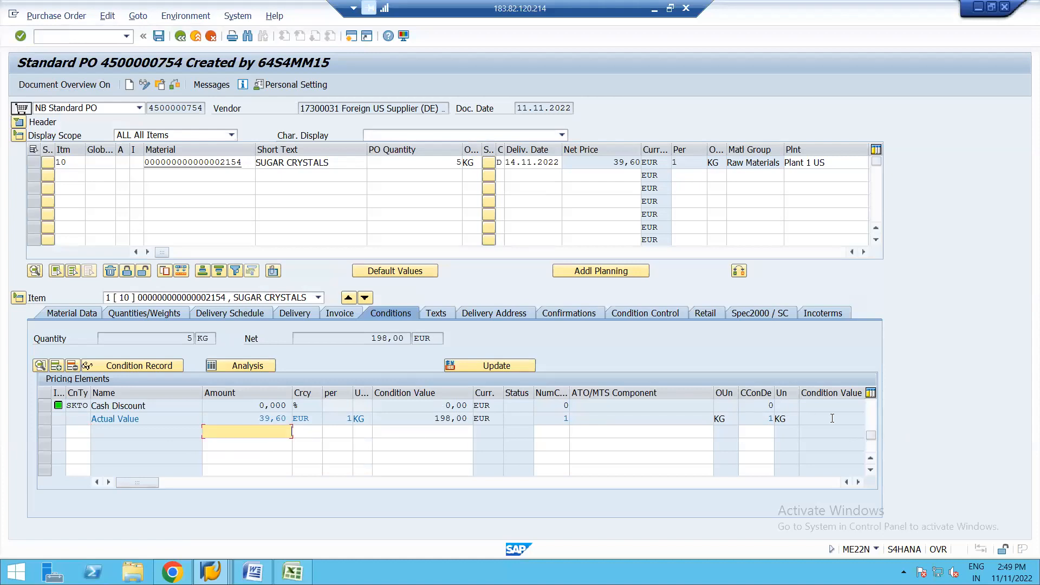
pyautogui.click(873, 403)
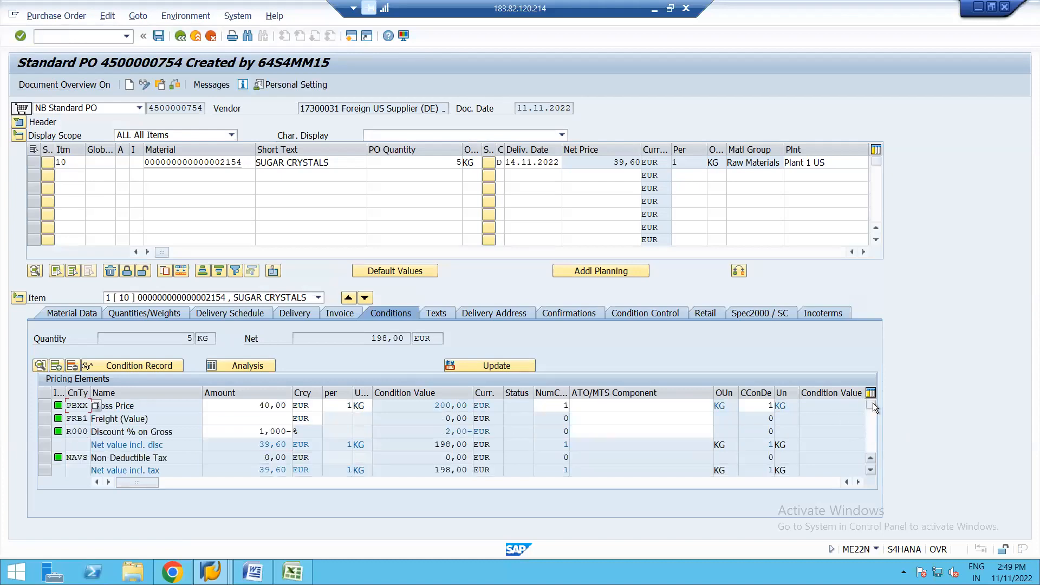
pyautogui.click(279, 417)
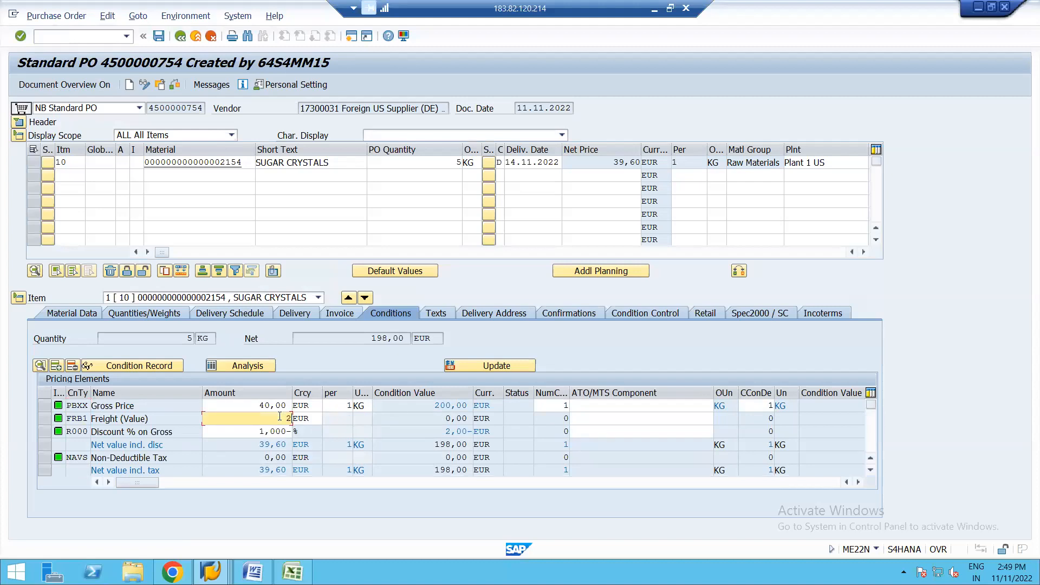
pyautogui.write('2')
pyautogui.press('Return')
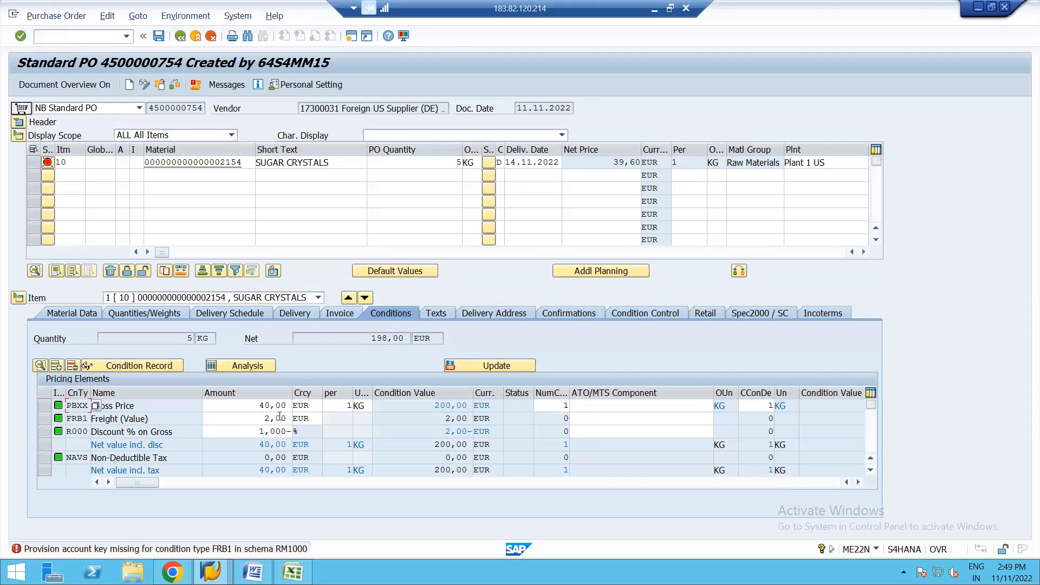
# Step: Display the error message's long text and go from it to the Purchasing calculation schema customizing without specifying a project
pyautogui.click(245, 549)
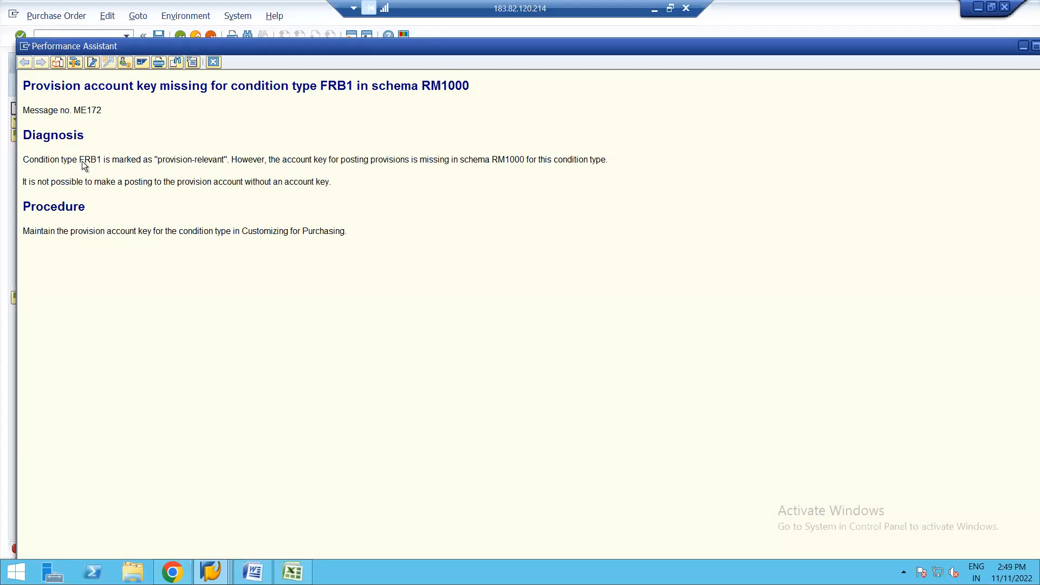
pyautogui.click(126, 64)
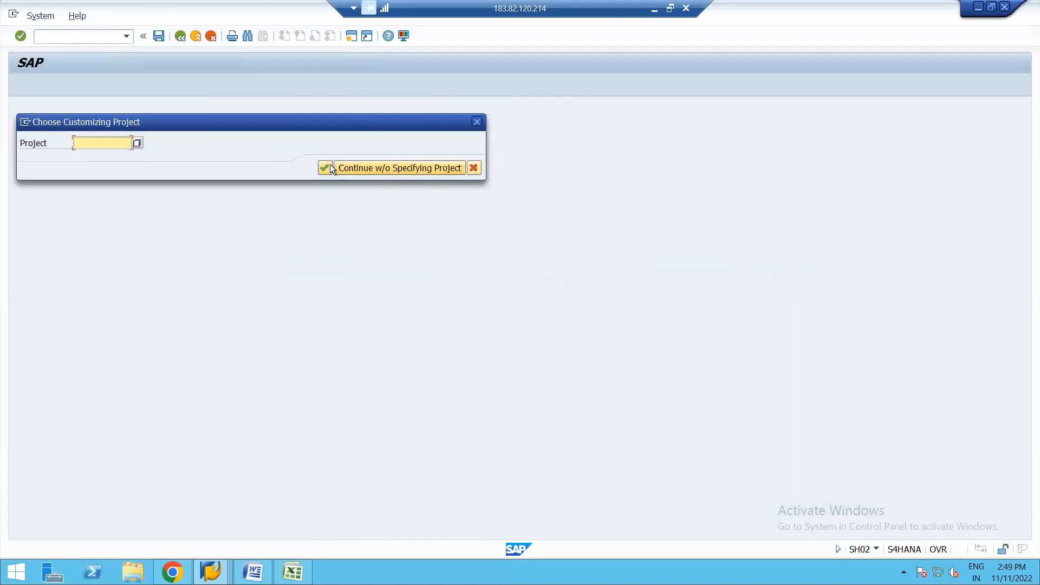
pyautogui.click(373, 170)
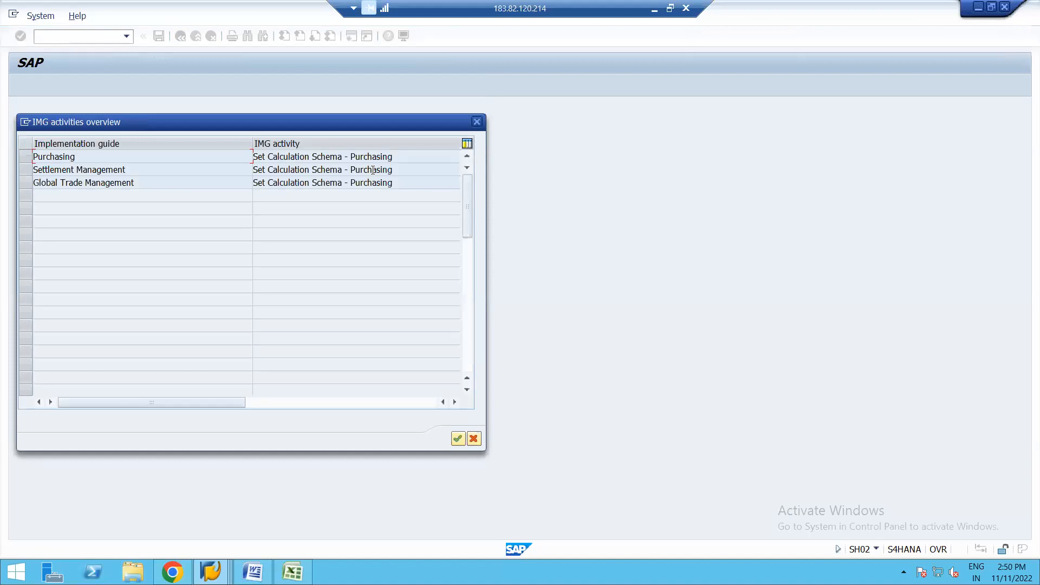
pyautogui.click(28, 155)
pyautogui.click(457, 437)
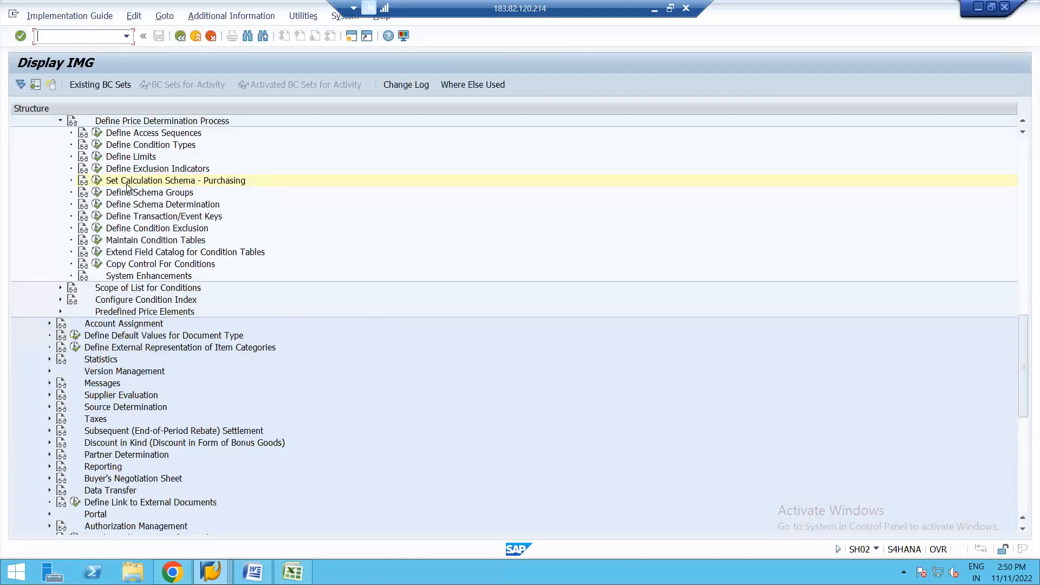
# Step: Try to open Set Calculation Schema - Purchasing, decline displaying the locked data and close this extra session
pyautogui.click(98, 181)
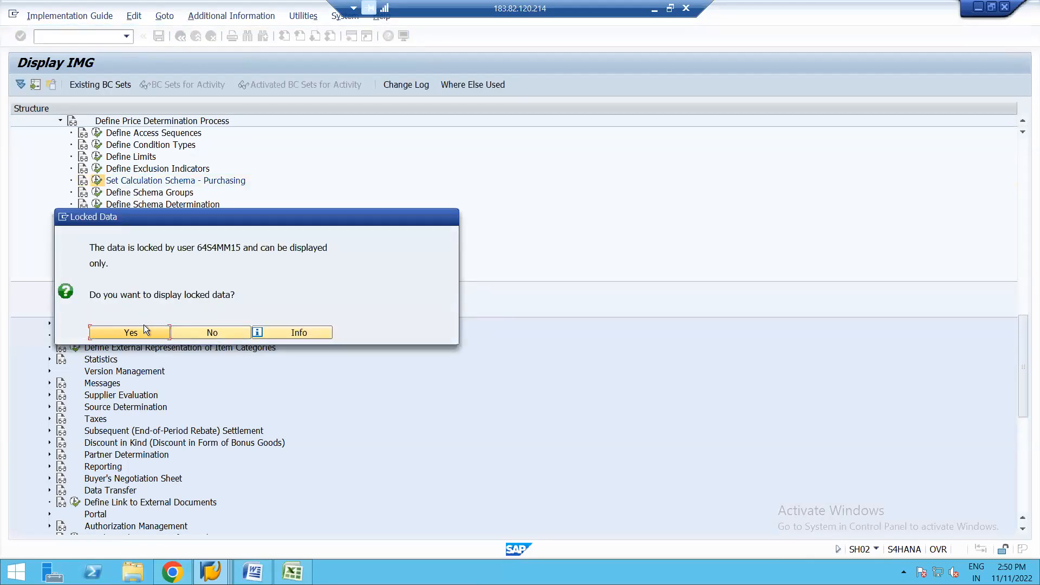
pyautogui.click(203, 335)
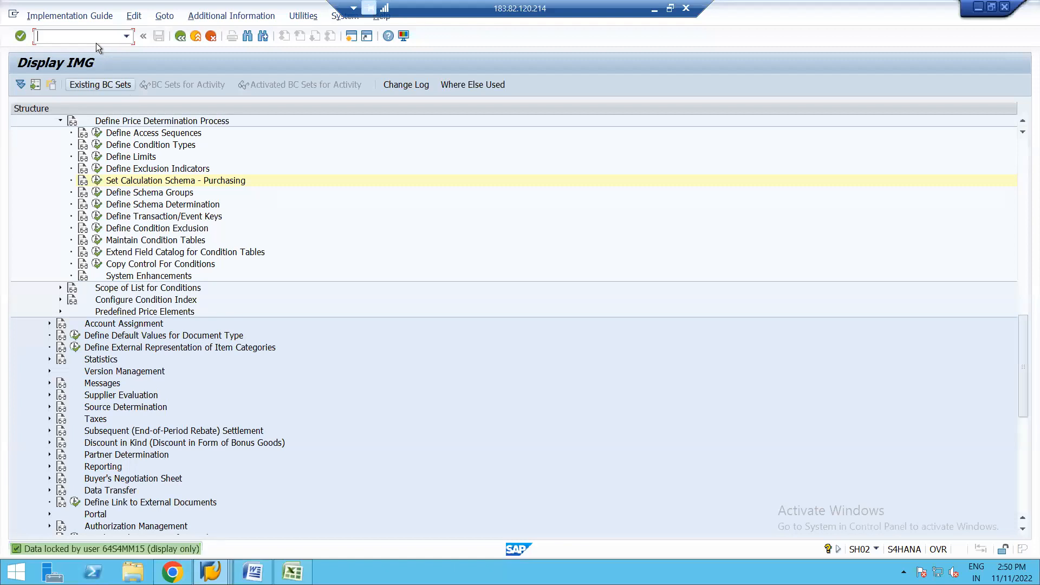
pyautogui.click(13, 14)
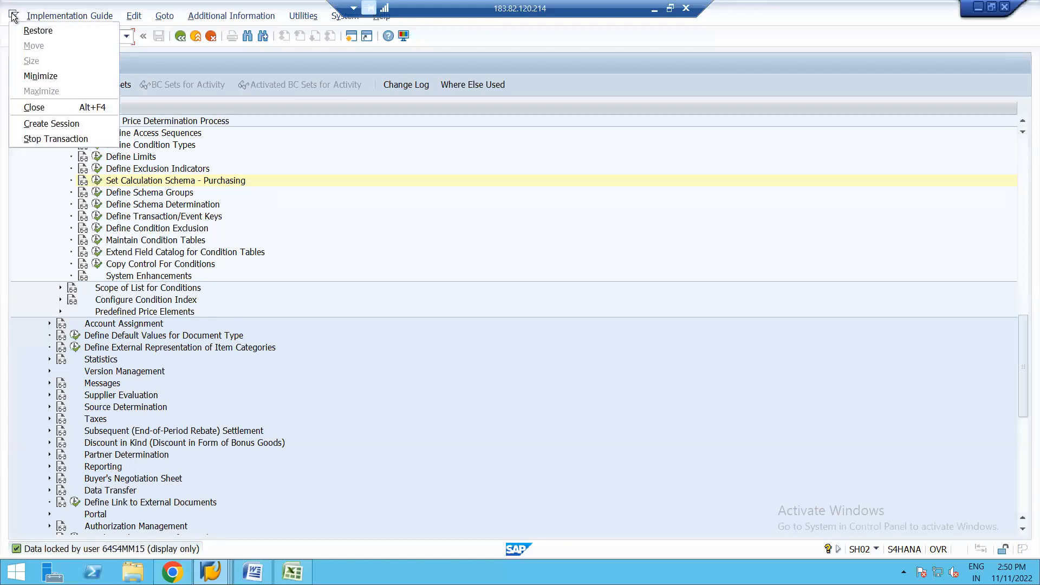
pyautogui.click(28, 105)
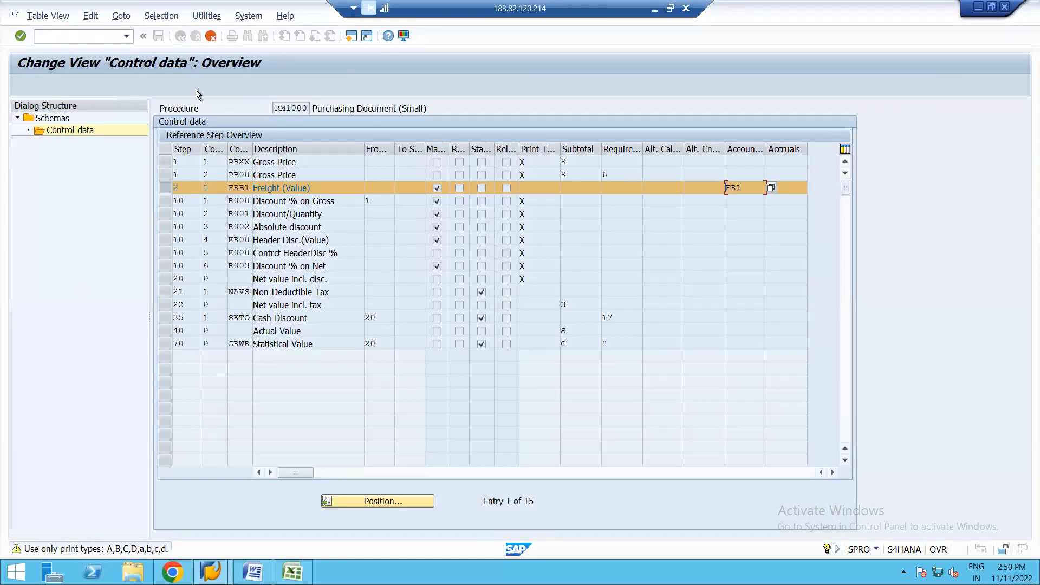
# Step: Reopen the control data of schema RM1000 and assign accruals key FR1, Freight clearing, to the FRB1 row
pyautogui.press('F3')
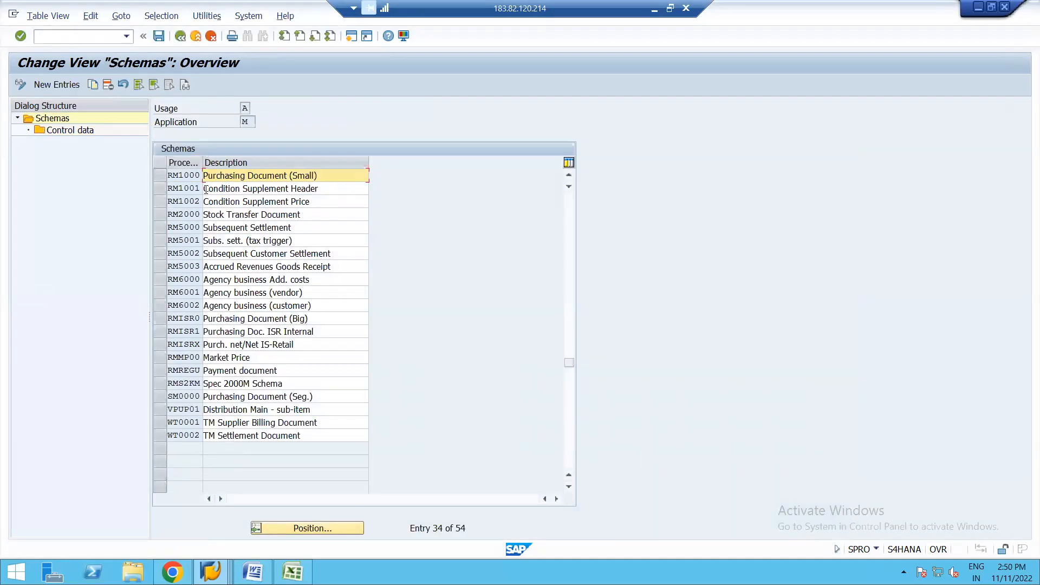
pyautogui.click(157, 177)
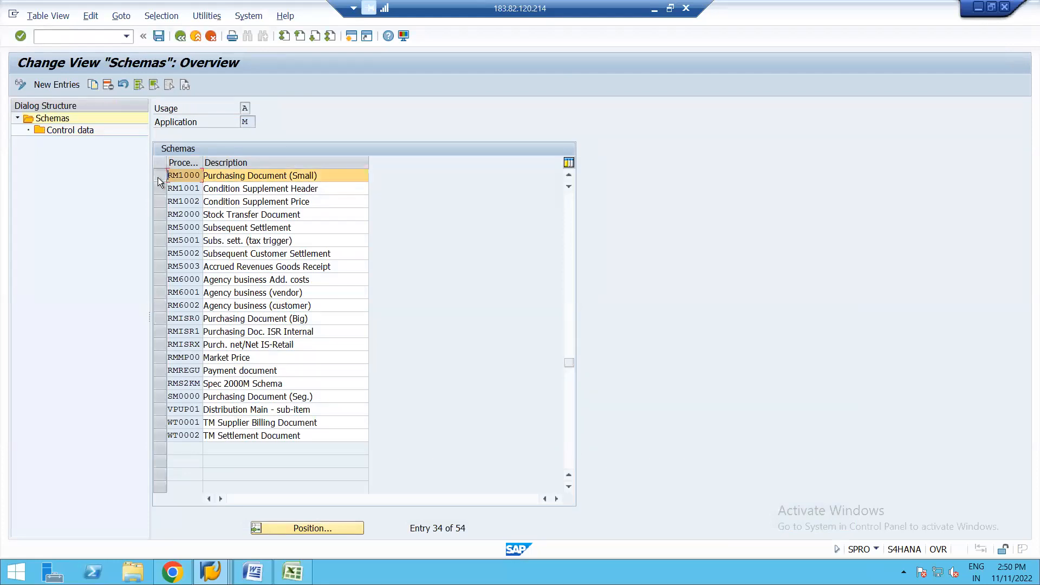
pyautogui.doubleClick(80, 128)
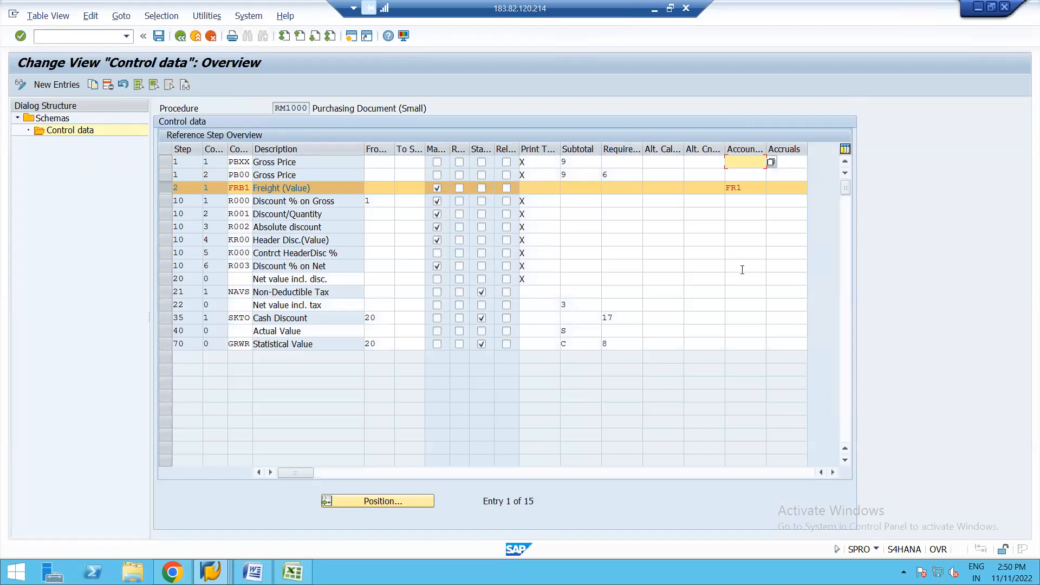
pyautogui.click(813, 188)
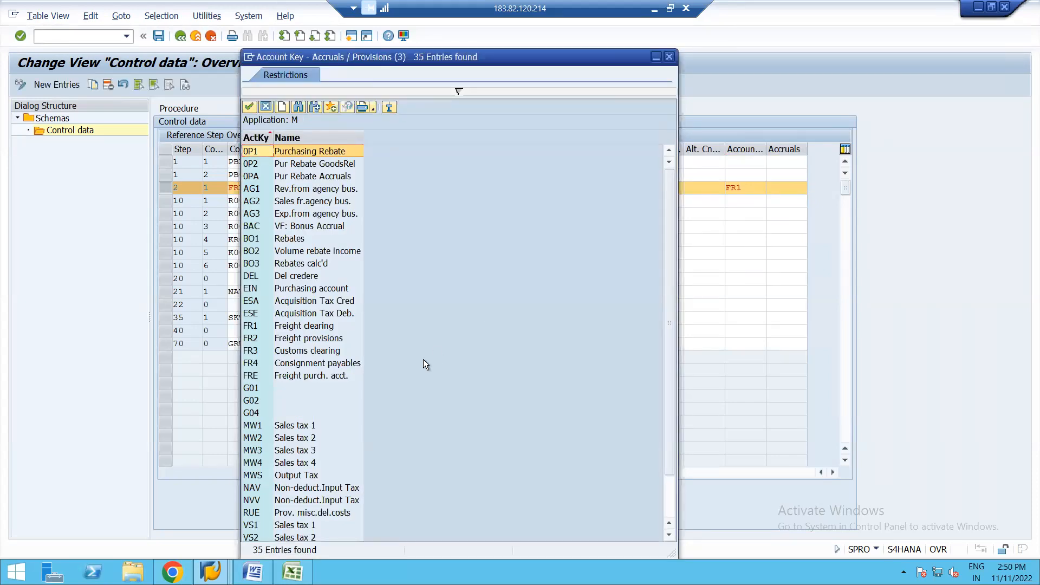
pyautogui.doubleClick(307, 326)
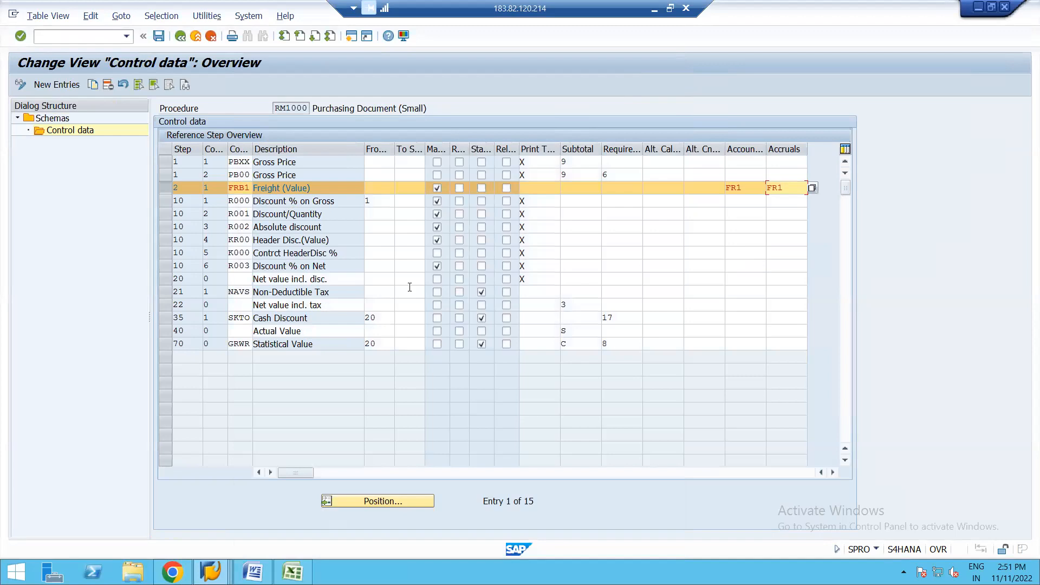
# Step: Save the control data of schema RM1000, acknowledging the print type warnings
pyautogui.press('Return')
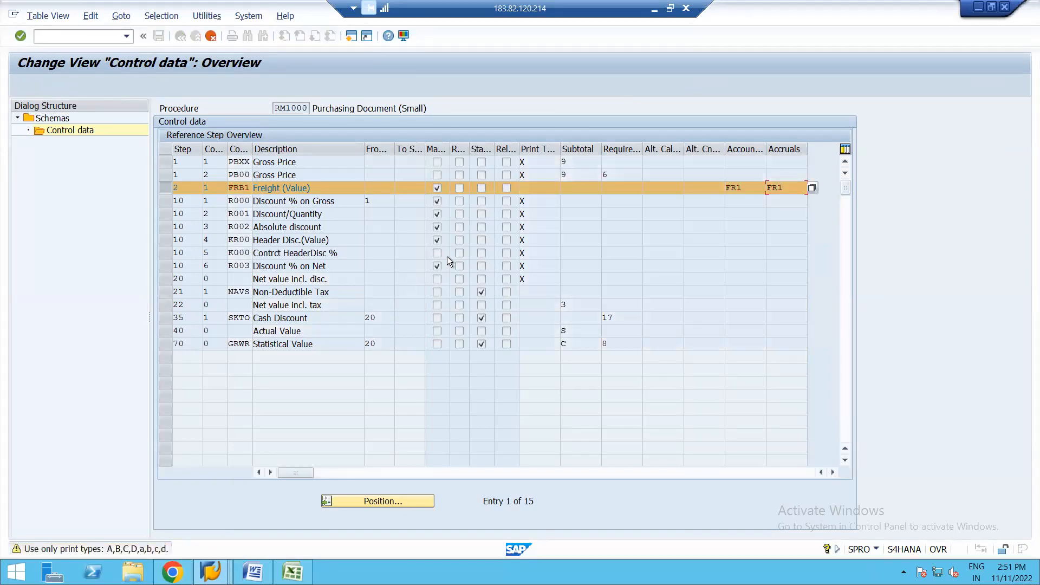
pyautogui.press('Return')
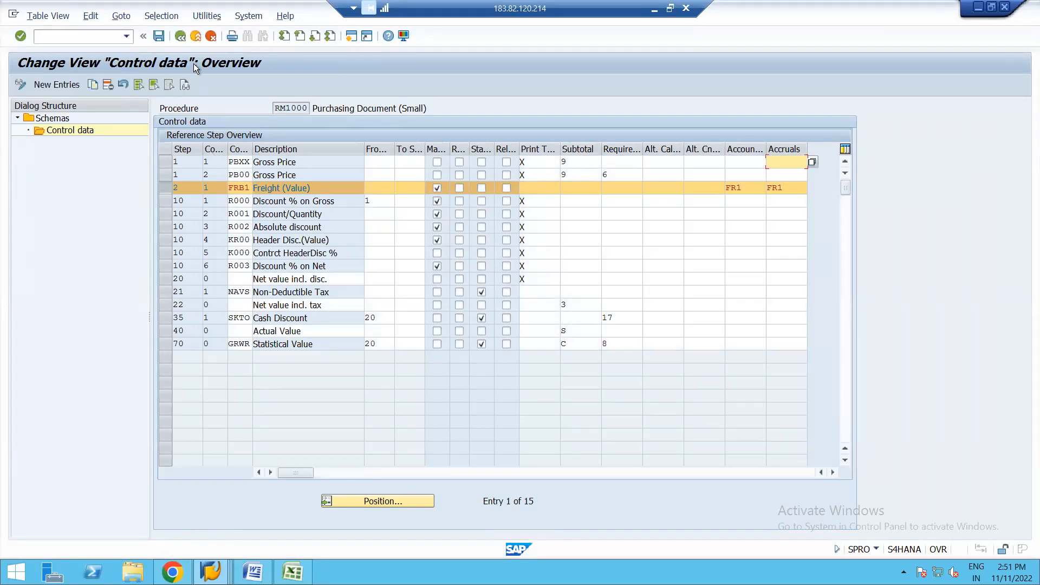
pyautogui.click(160, 36)
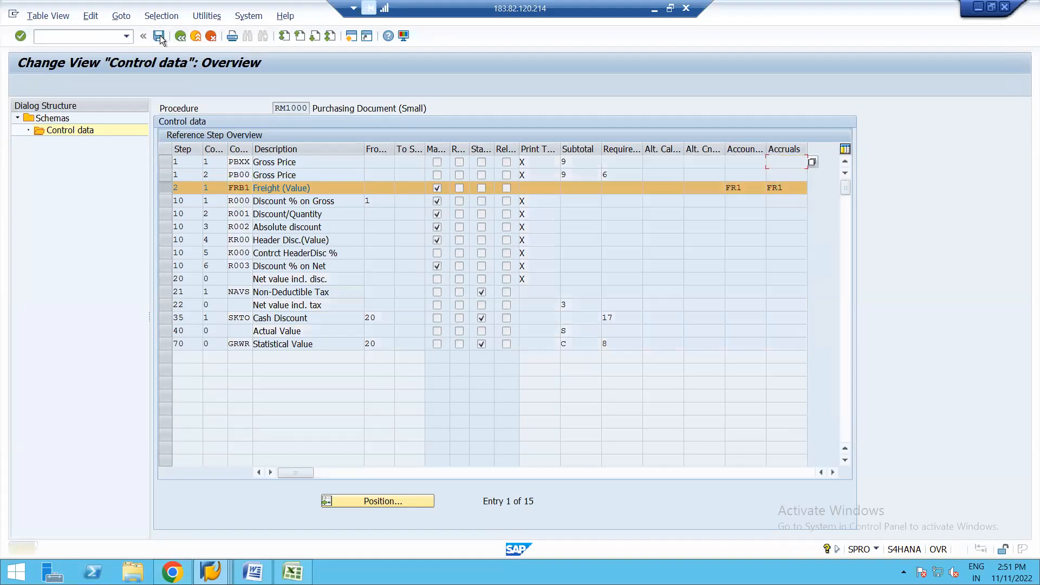
pyautogui.click(159, 36)
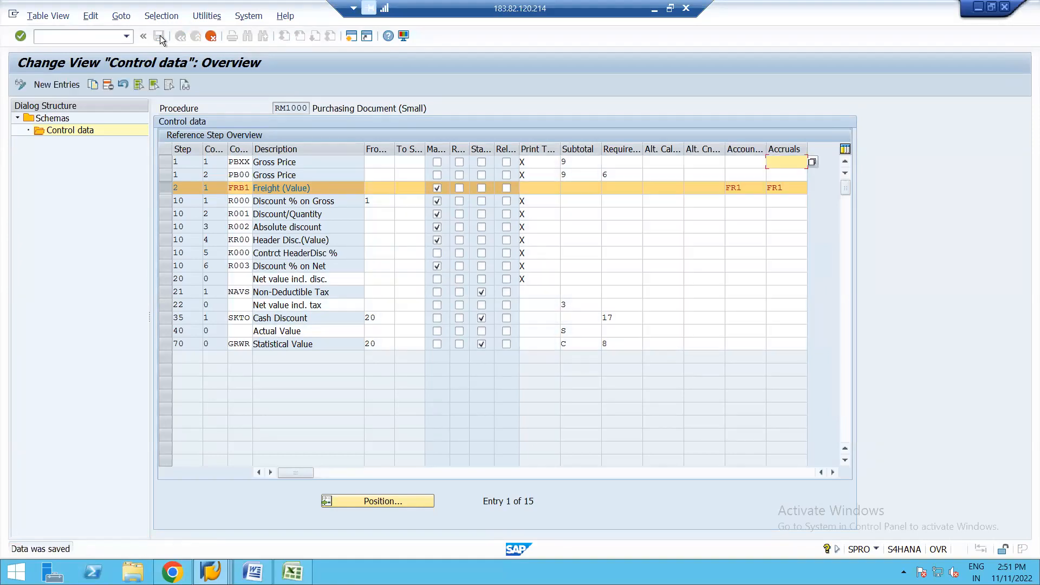
pyautogui.click(159, 35)
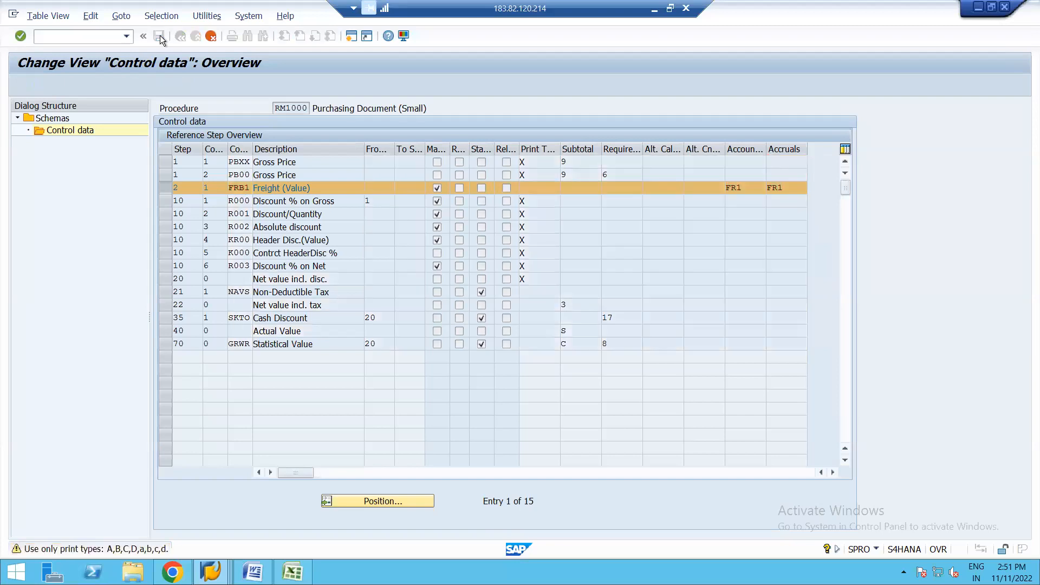
pyautogui.press('Return')
pyautogui.press('Return')
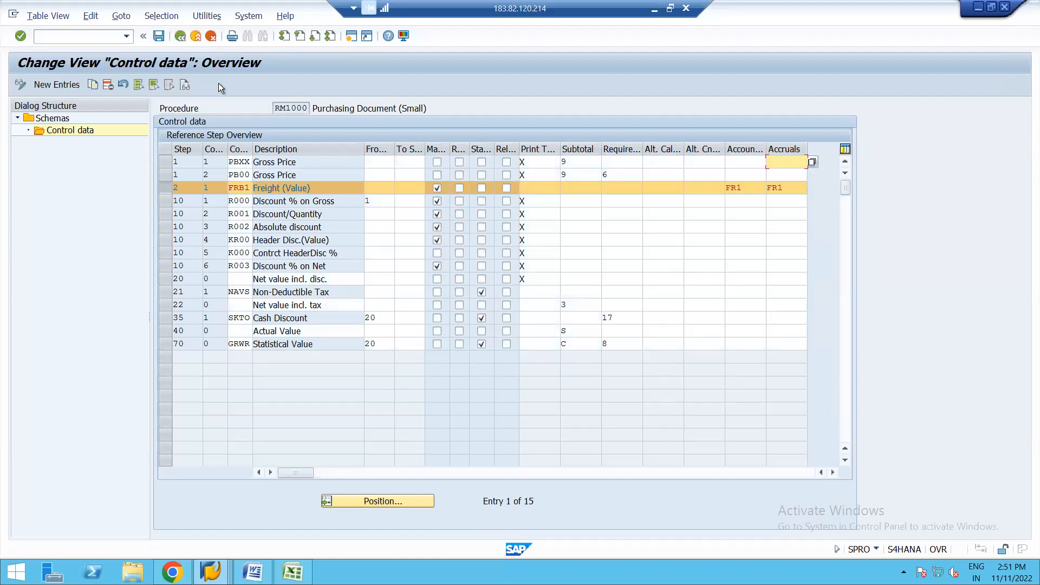
# Step: Leave the control data of schema RM1000, acknowledging the print type warning, and return to the implementation guide
pyautogui.click(181, 36)
pyautogui.press('Return')
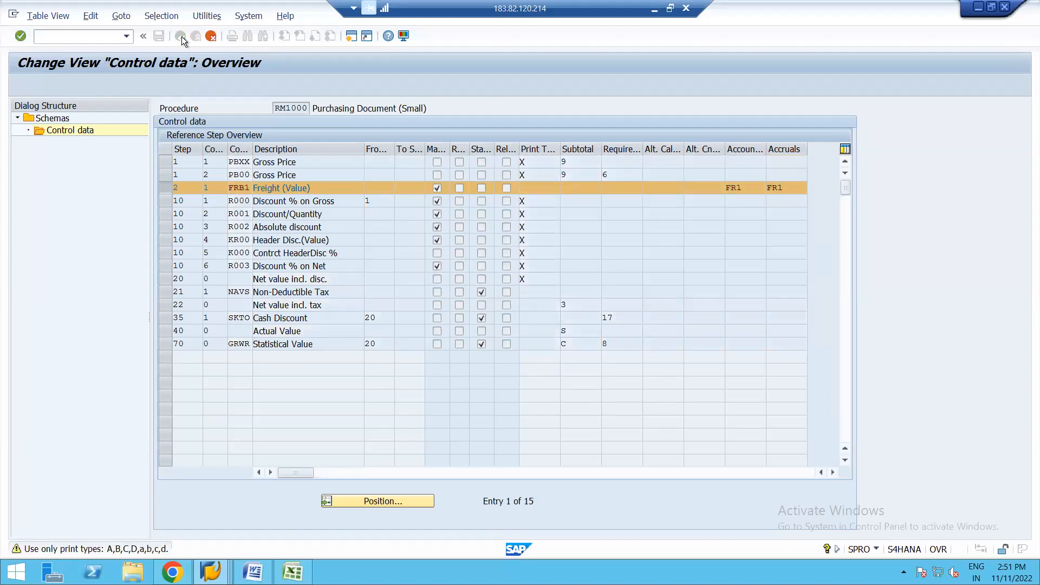
pyautogui.click(165, 37)
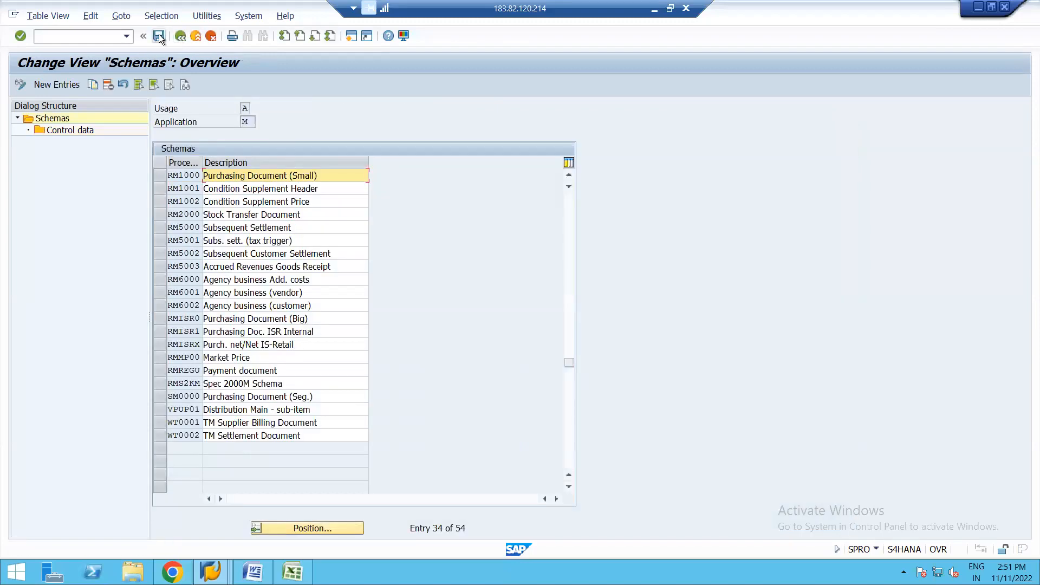
pyautogui.click(181, 36)
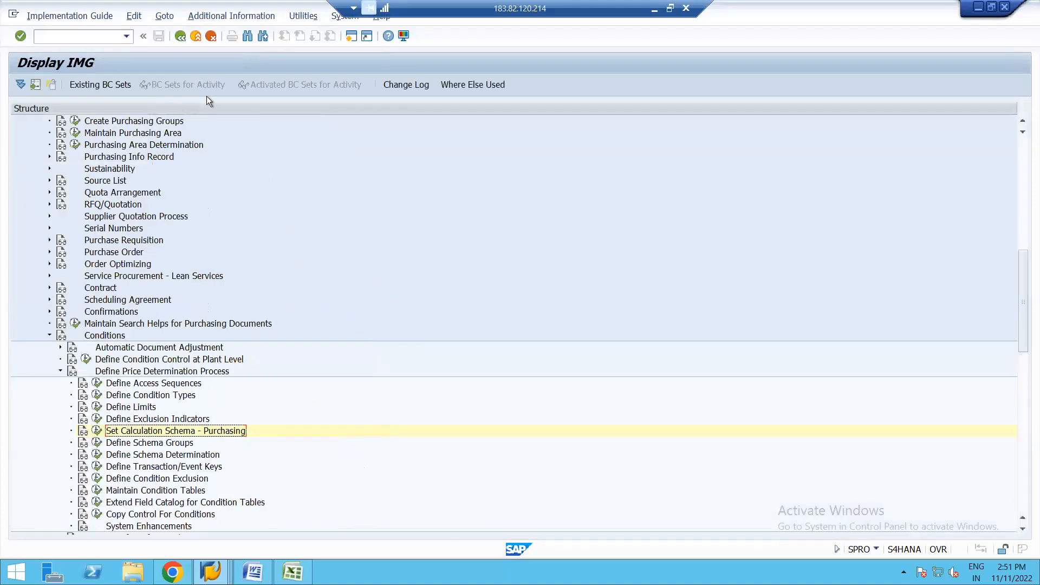
# Step: Close the extra session showing the account assignment for transaction FR1, Freight clearing
pyautogui.hotkey('alt', 'Tab')
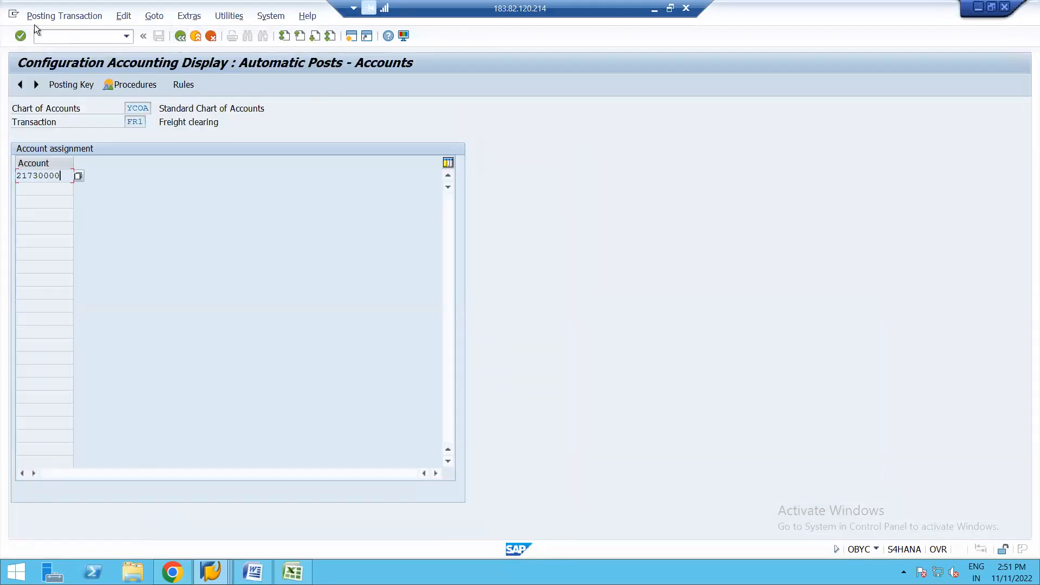
pyautogui.click(13, 14)
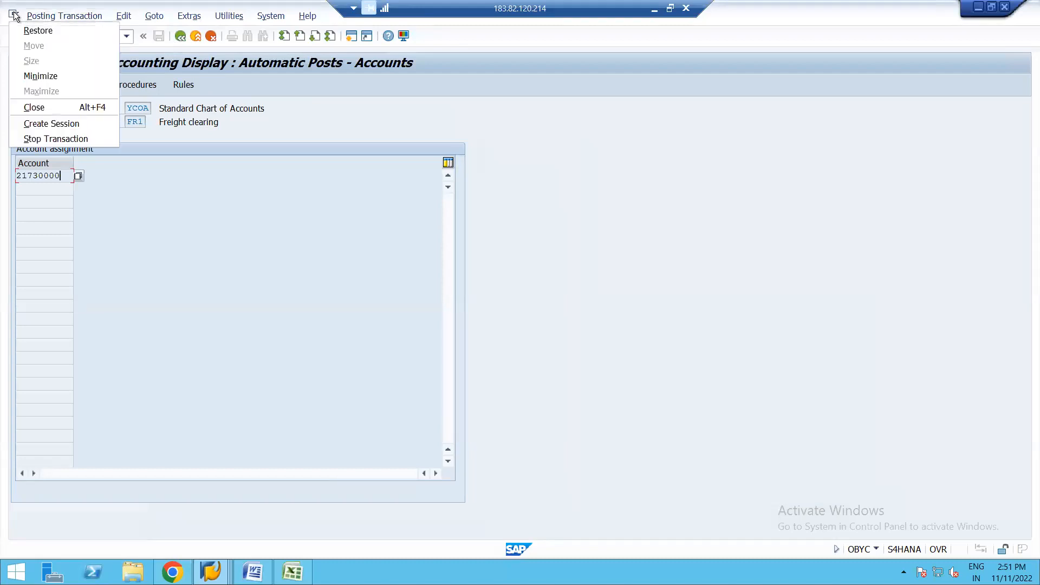
pyautogui.click(25, 109)
pyautogui.click(164, 430)
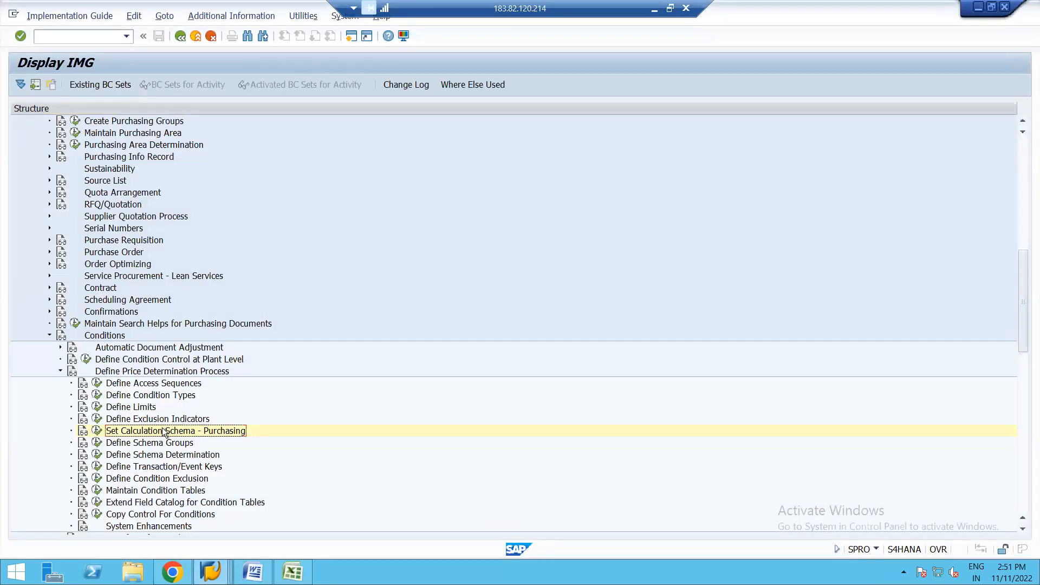
# Step: In the automatic postings session, start transaction ME23N instead and switch the displayed purchase order to change mode
pyautogui.click(211, 571)
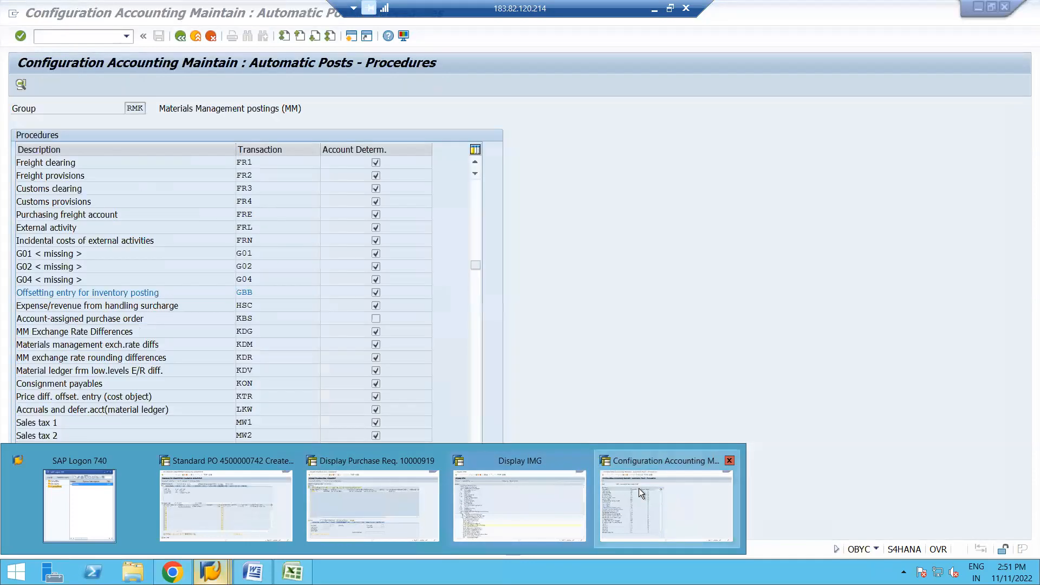
pyautogui.click(639, 489)
pyautogui.click(175, 36)
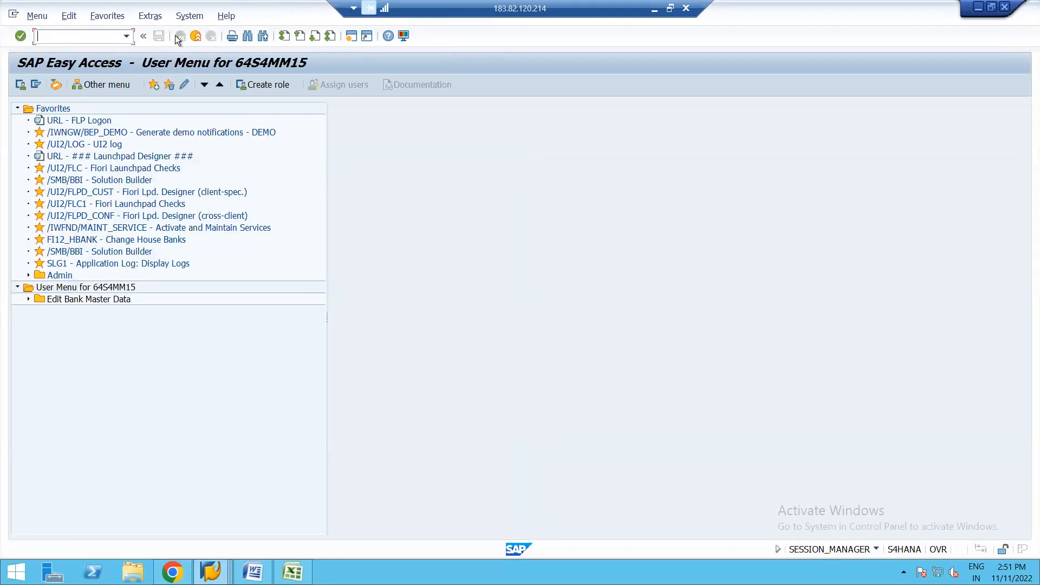
pyautogui.write('ME23N')
pyautogui.press('Return')
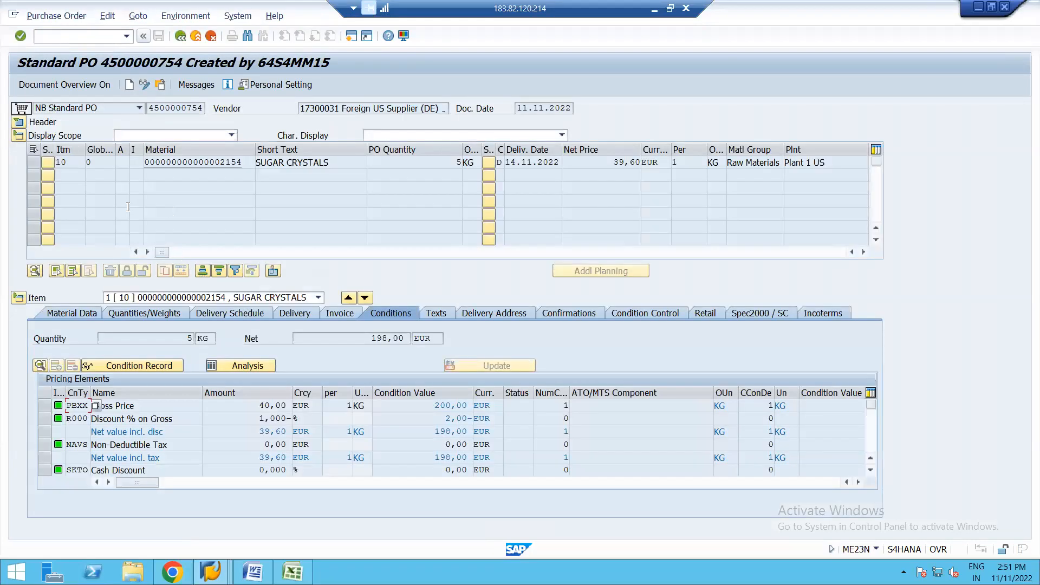
pyautogui.click(142, 88)
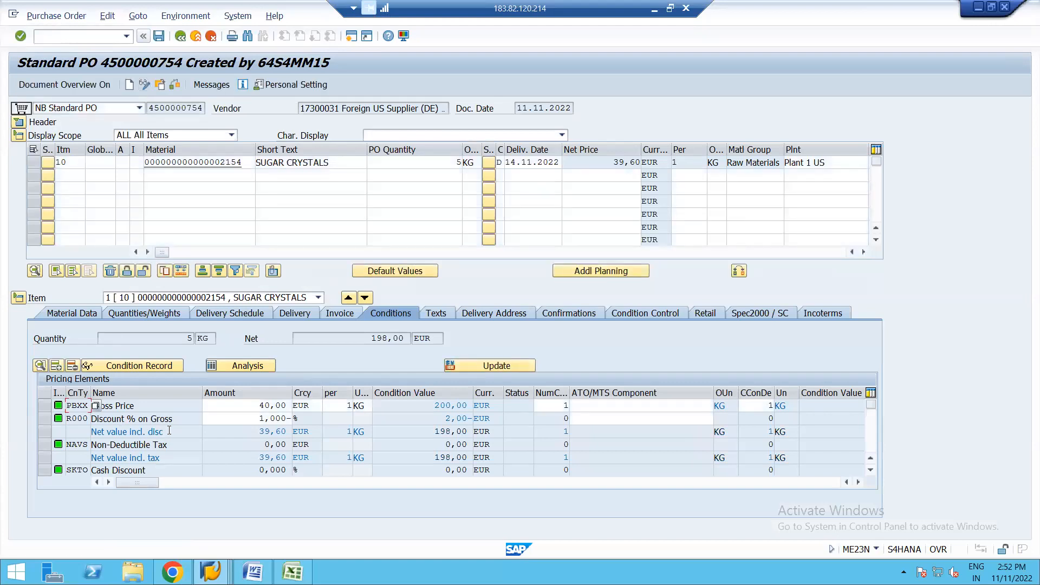
# Step: Add condition type FRB1, Freight (Value), to the sugar crystals item's conditions with an amount of 5 EUR
pyautogui.click(873, 432)
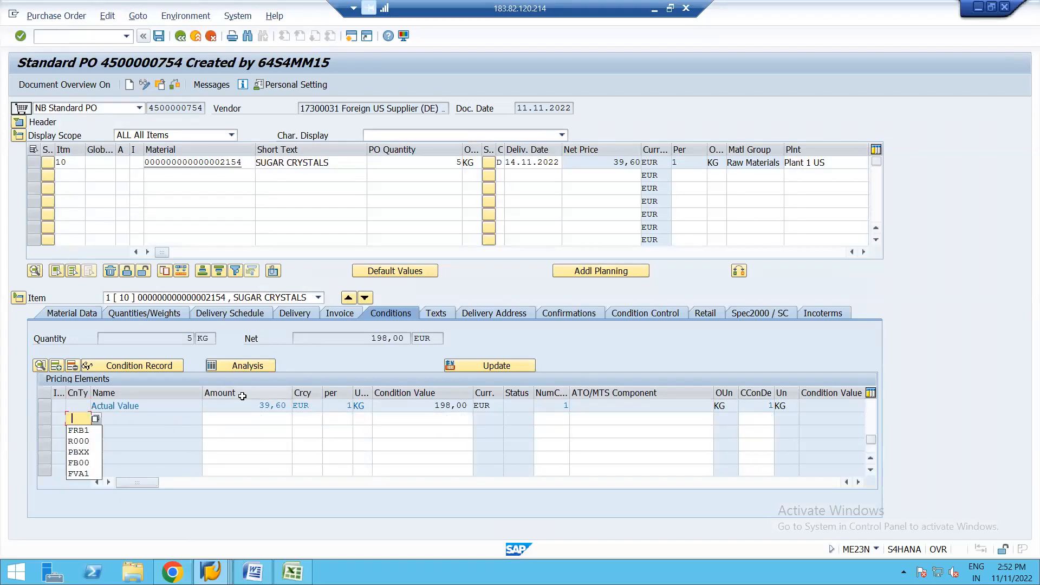
pyautogui.click(79, 431)
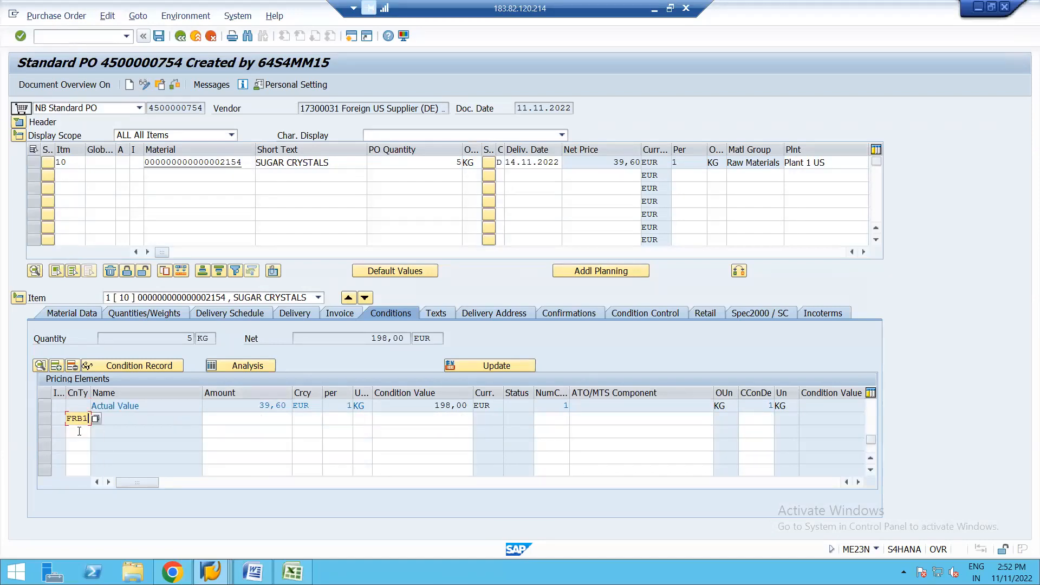
pyautogui.press('Return')
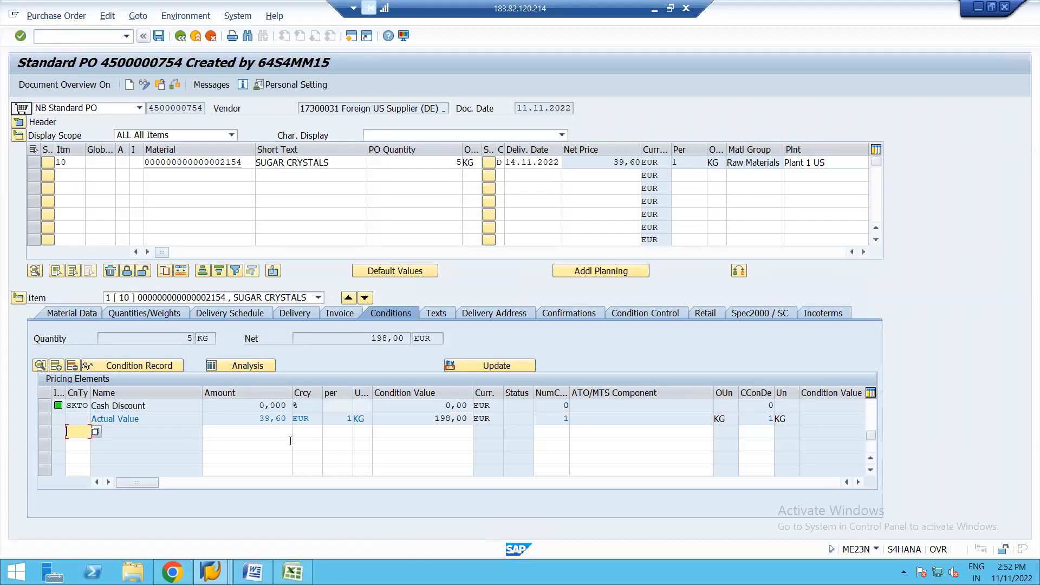
pyautogui.click(869, 407)
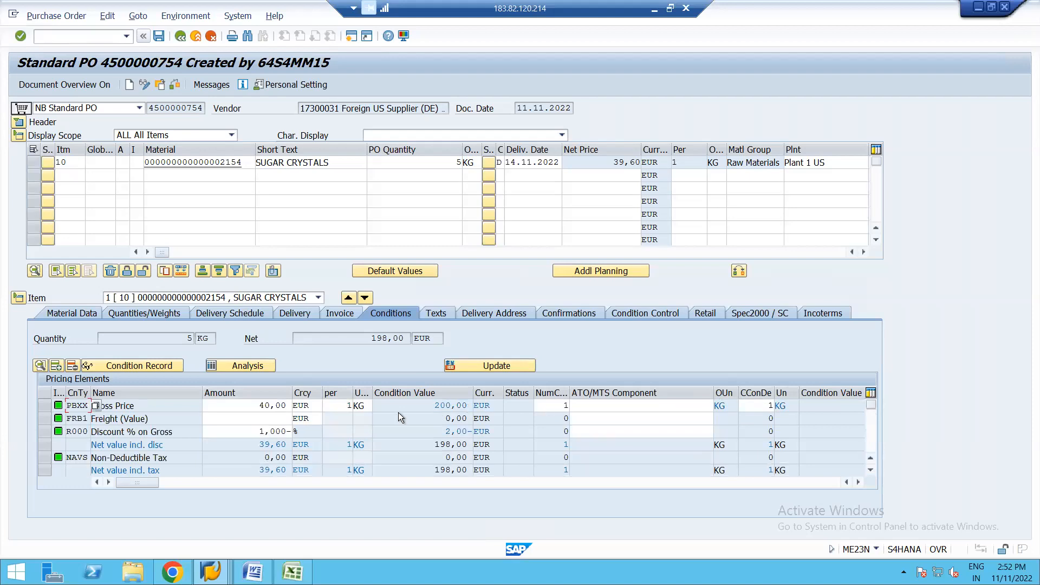
pyautogui.click(278, 414)
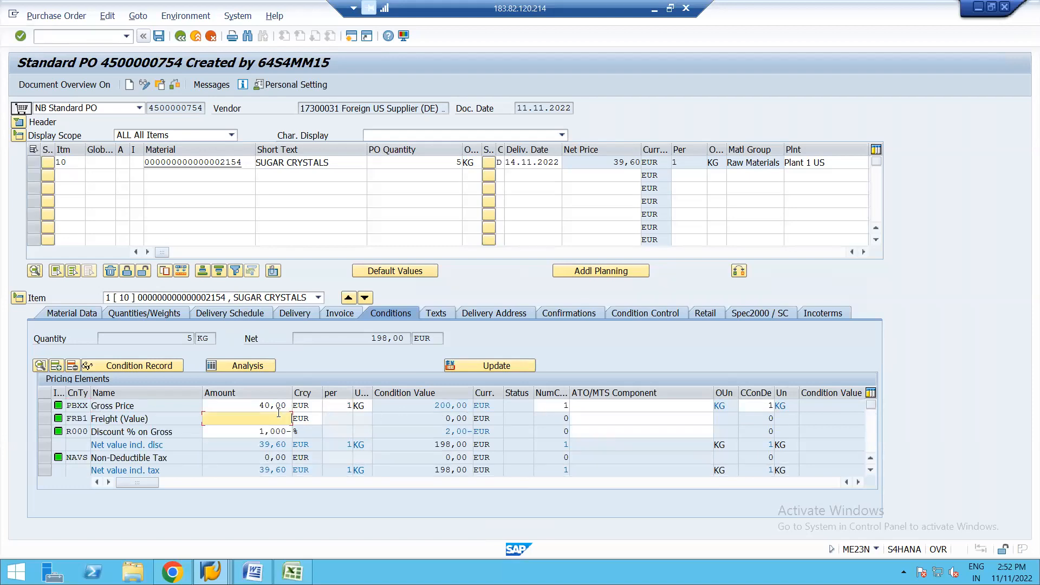
pyautogui.press('Return')
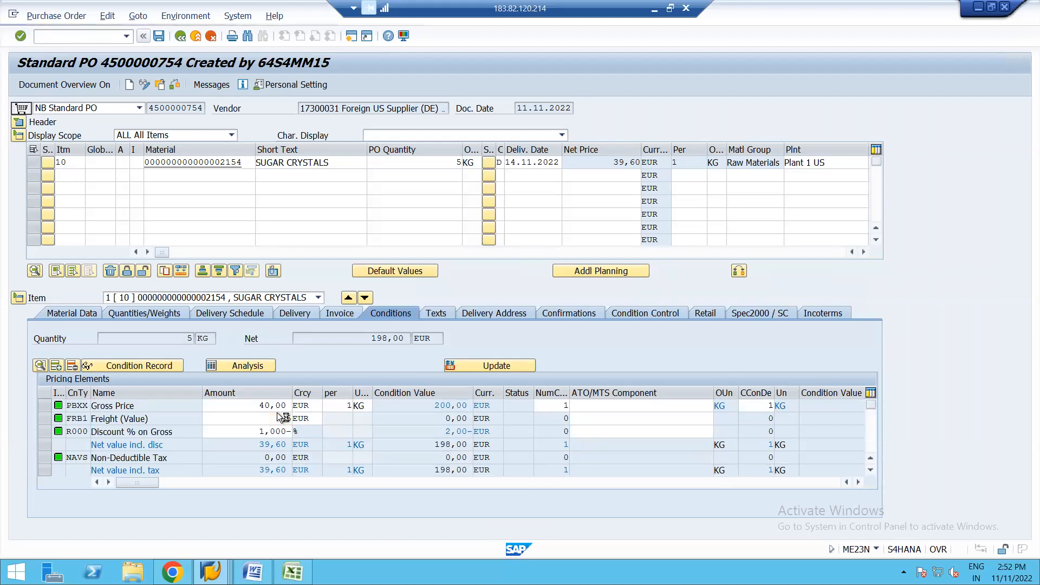
pyautogui.press('Return')
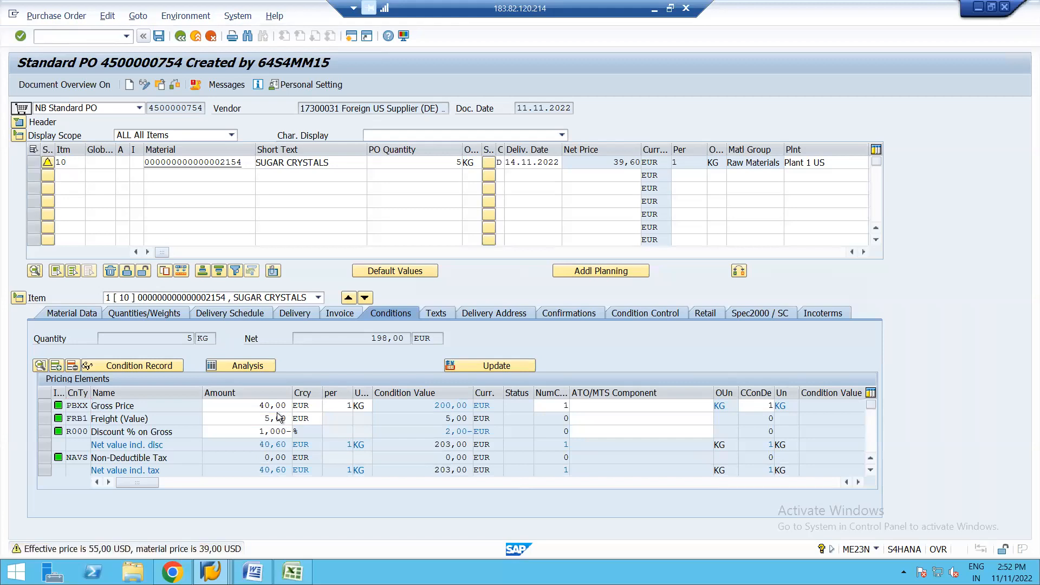
pyautogui.press('Return')
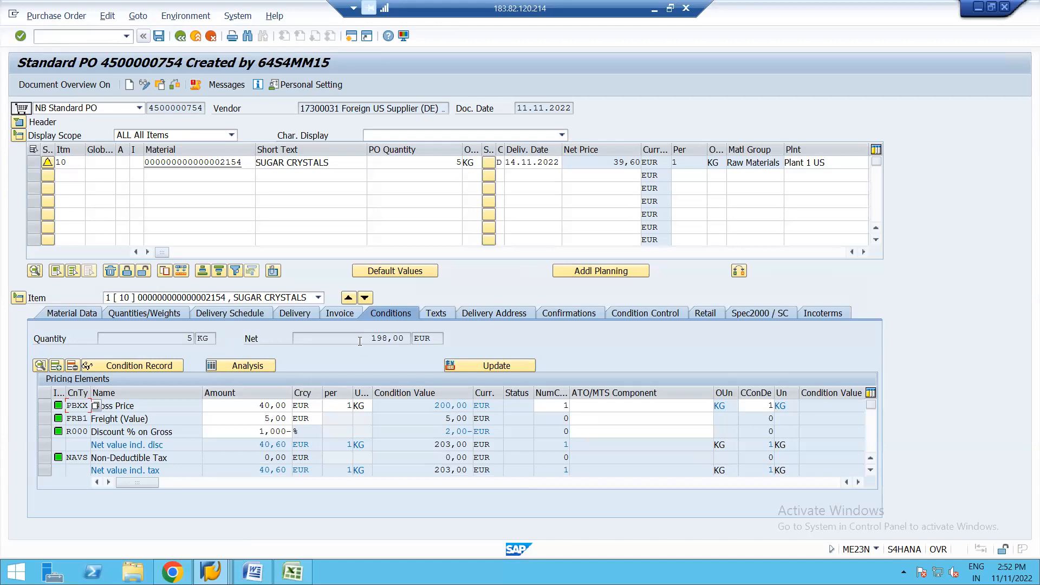
# Step: Examine the condition detail of the FRB1 freight row, including its account key, accruals key and vendor
pyautogui.click(45, 417)
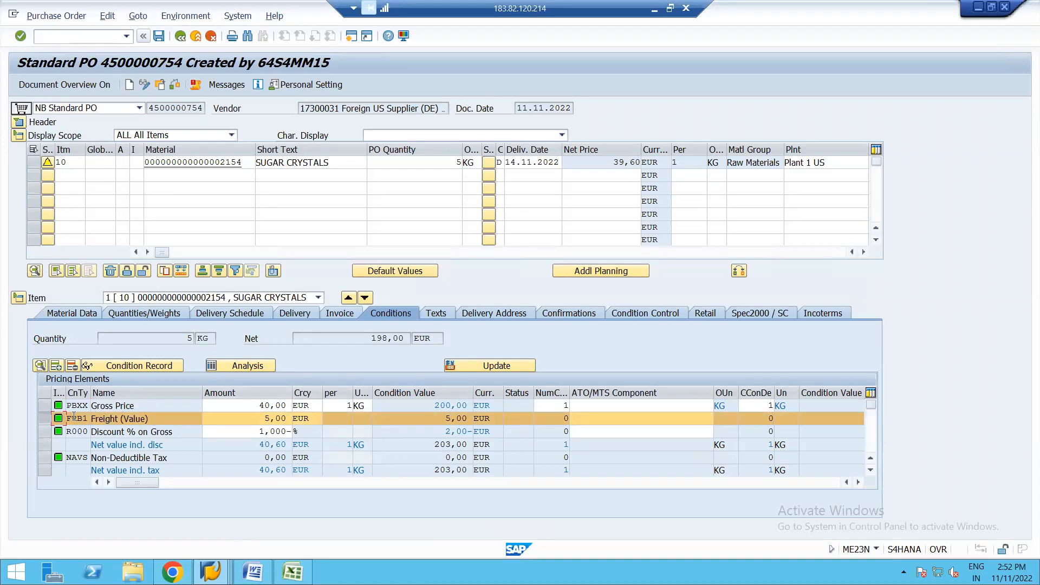
pyautogui.click(40, 364)
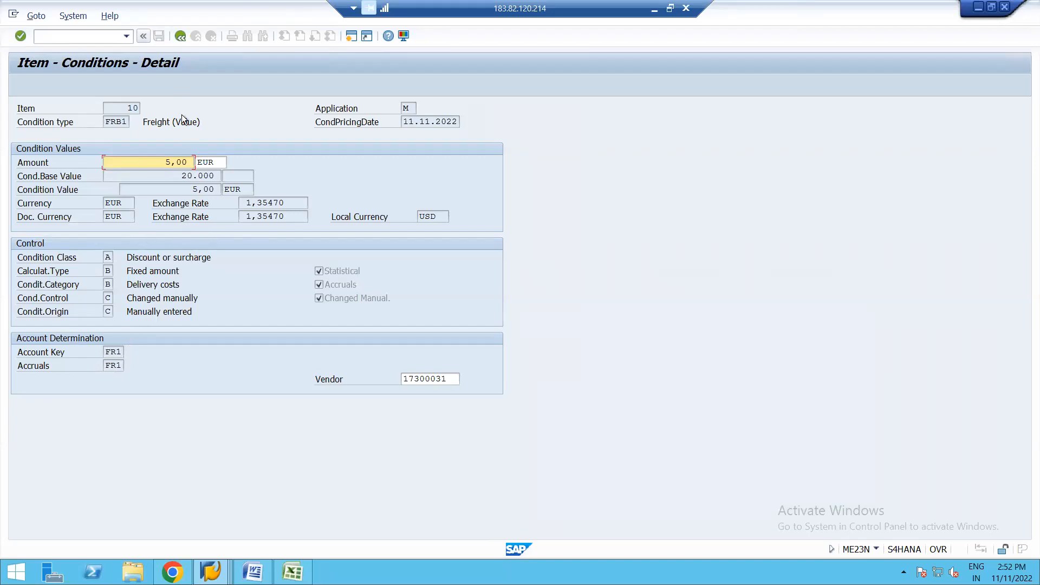
pyautogui.click(180, 38)
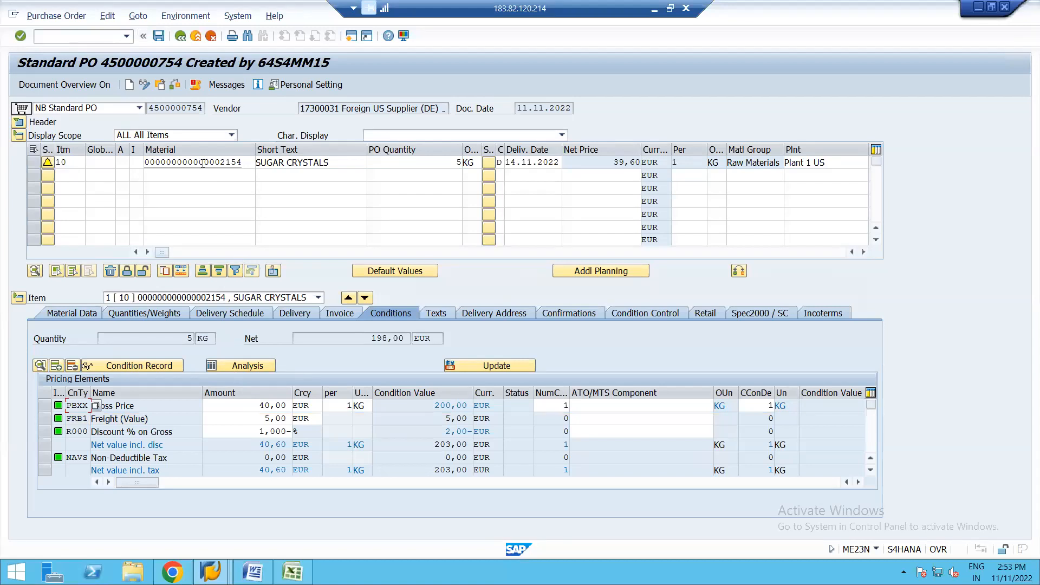
# Step: Save the purchase order, leave it and return to the implementation guide session
pyautogui.click(161, 37)
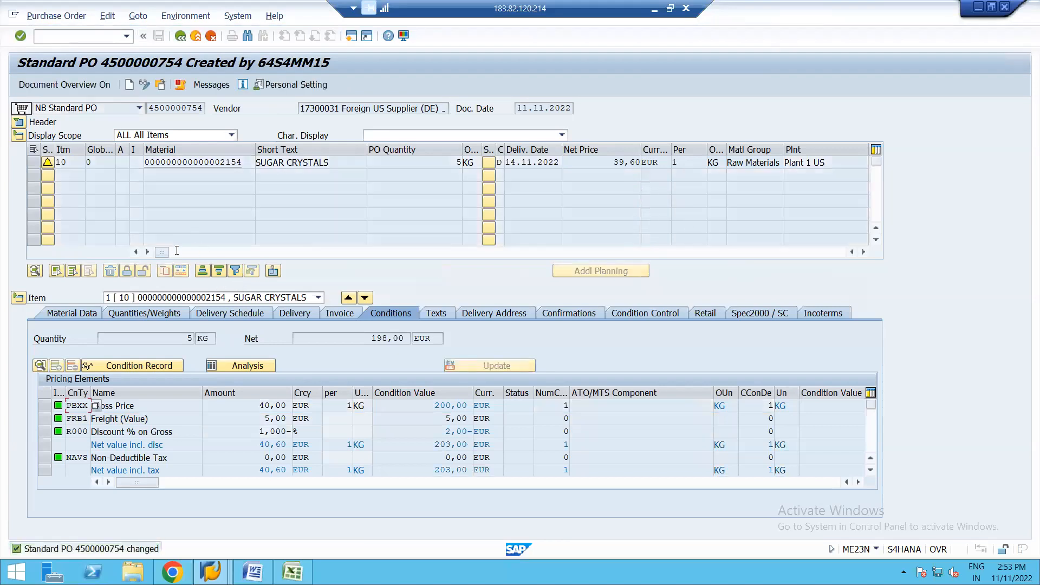
pyautogui.click(182, 35)
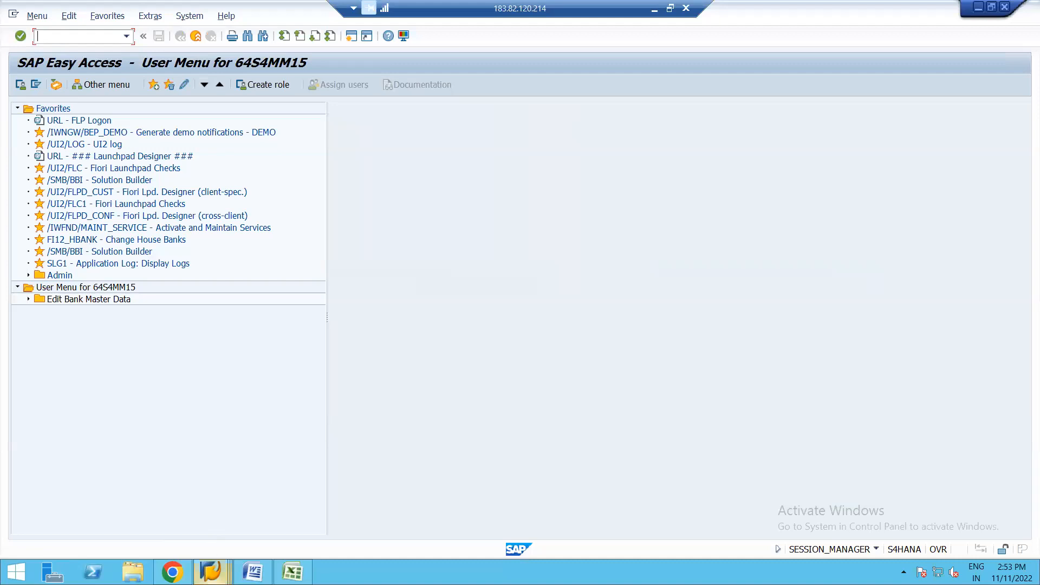
pyautogui.click(211, 571)
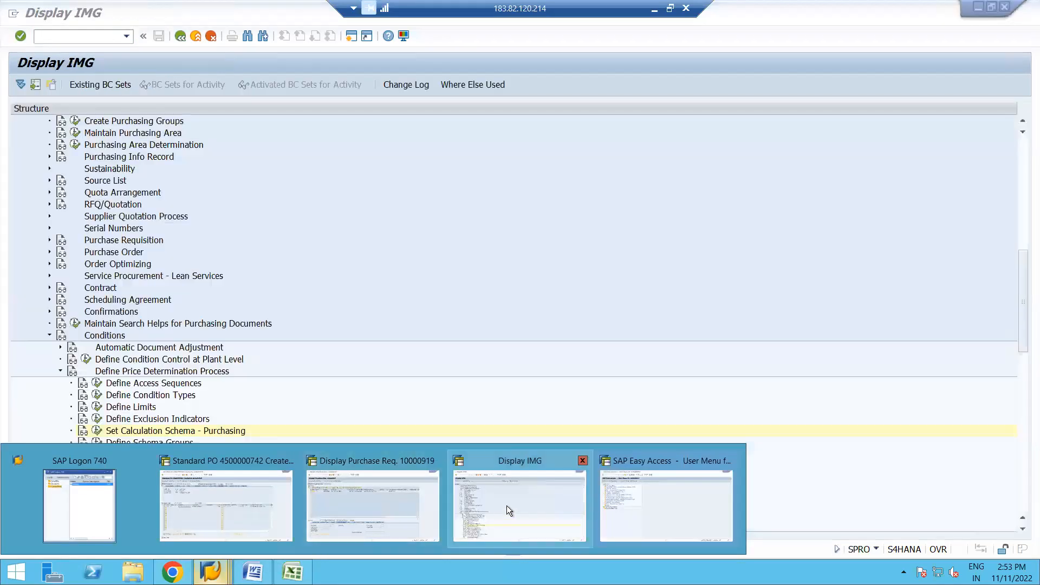
pyautogui.click(506, 506)
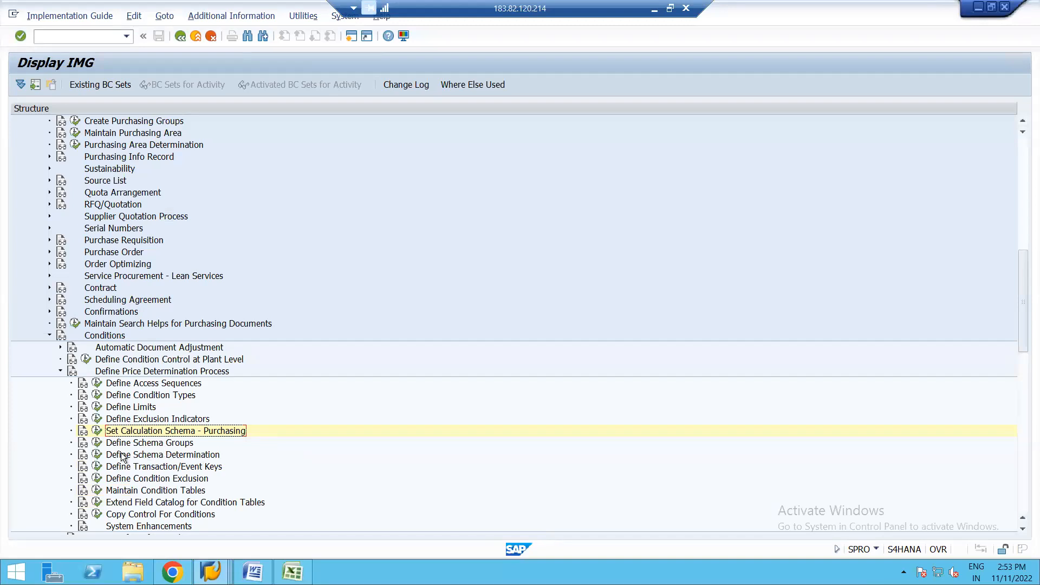
# Step: Review the schema groups defined for purchasing organizations and those defined for suppliers under Define Schema Groups
pyautogui.click(98, 445)
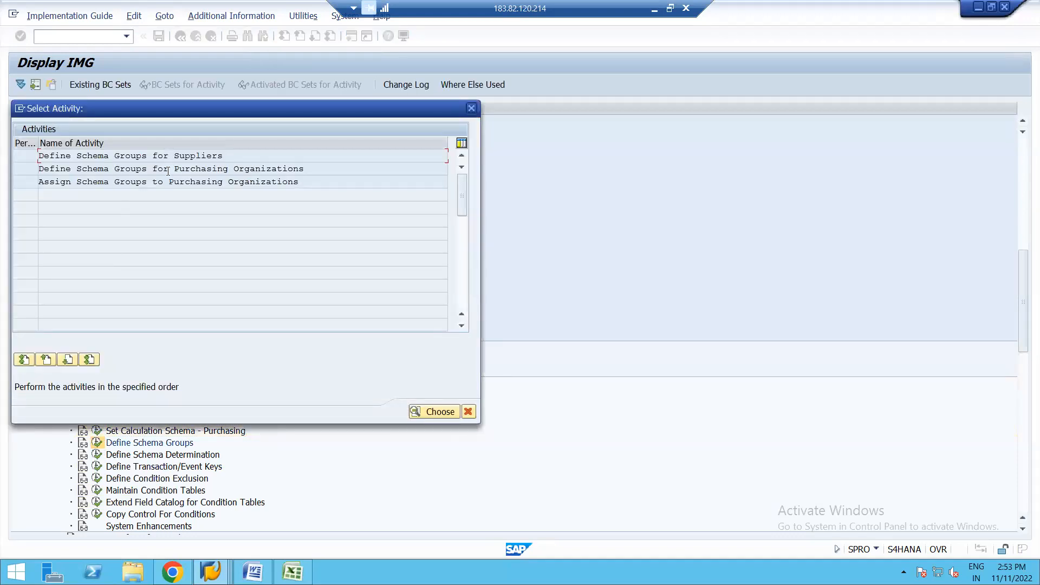
pyautogui.doubleClick(131, 173)
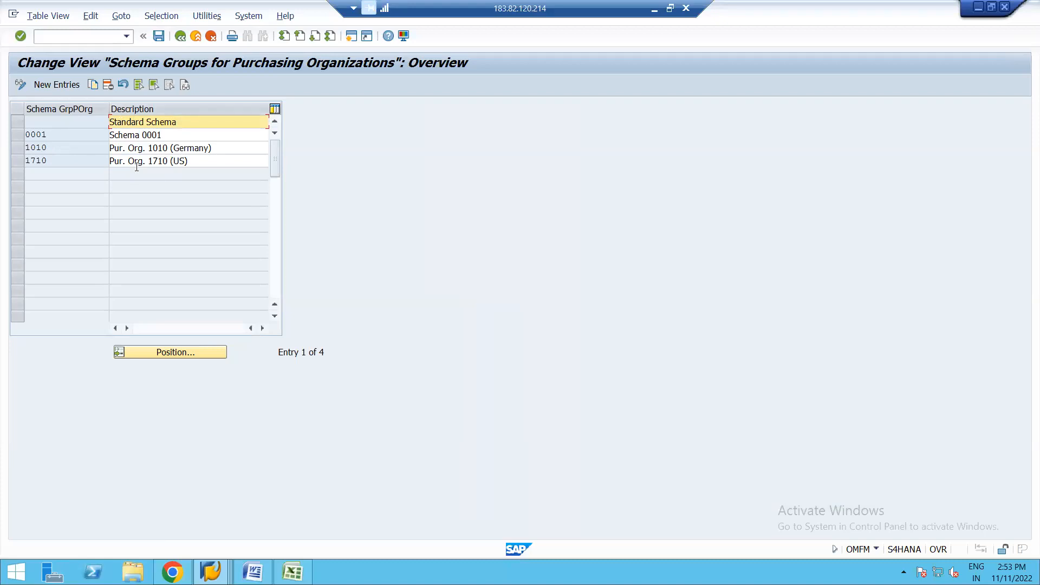
pyautogui.click(179, 37)
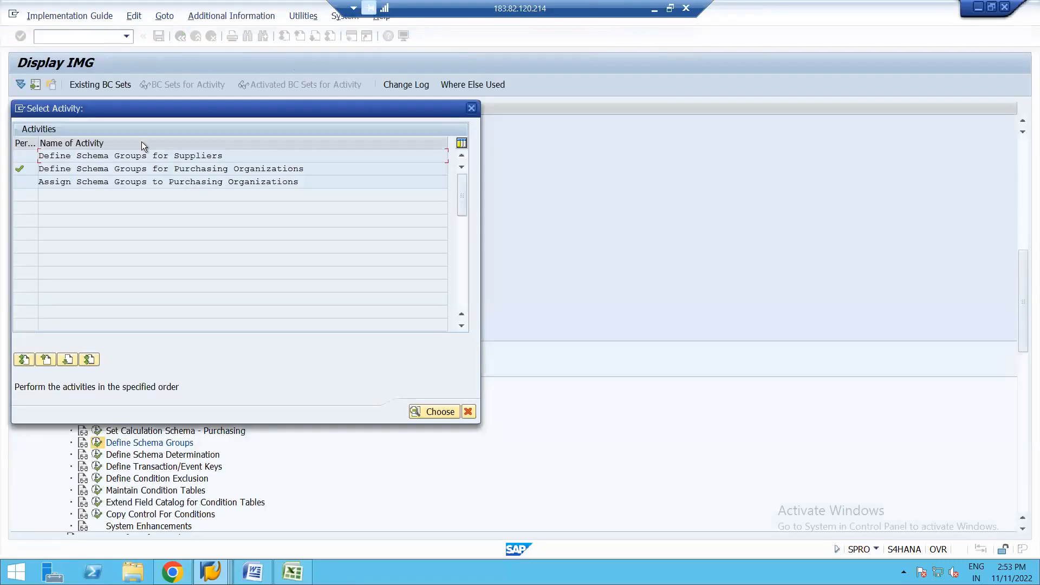
pyautogui.doubleClick(135, 156)
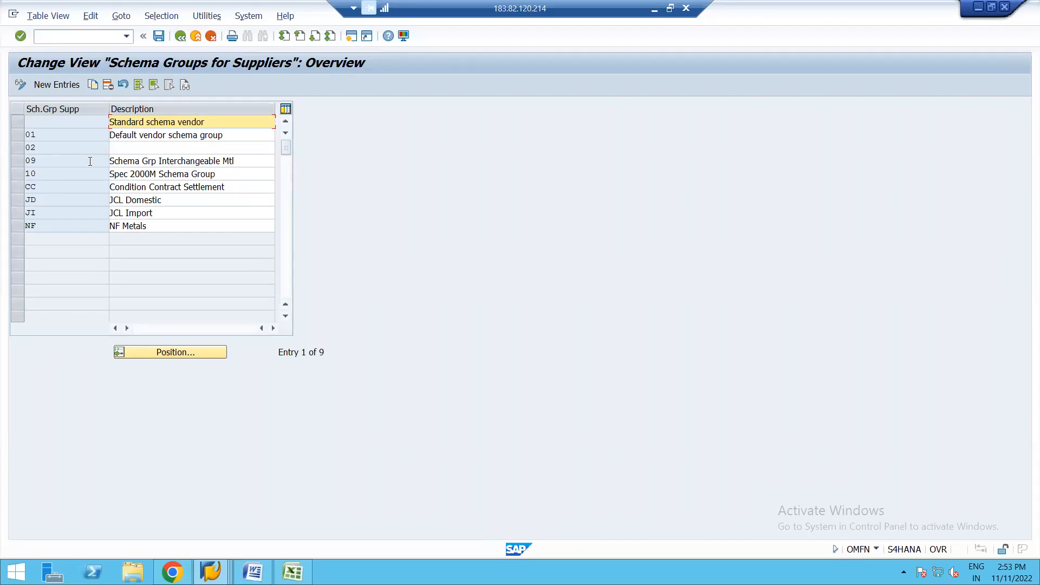
pyautogui.click(59, 158)
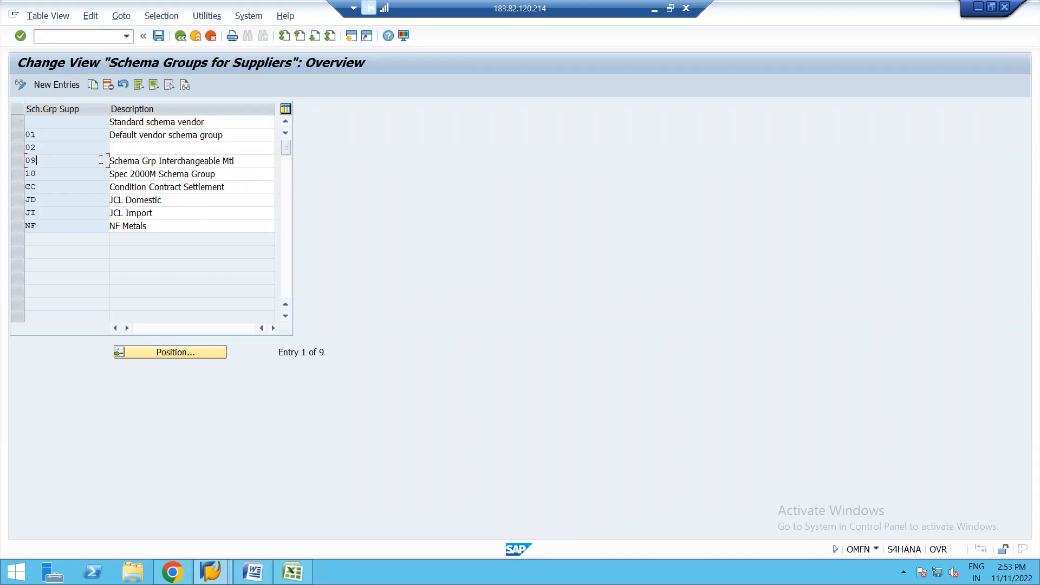
pyautogui.click(181, 36)
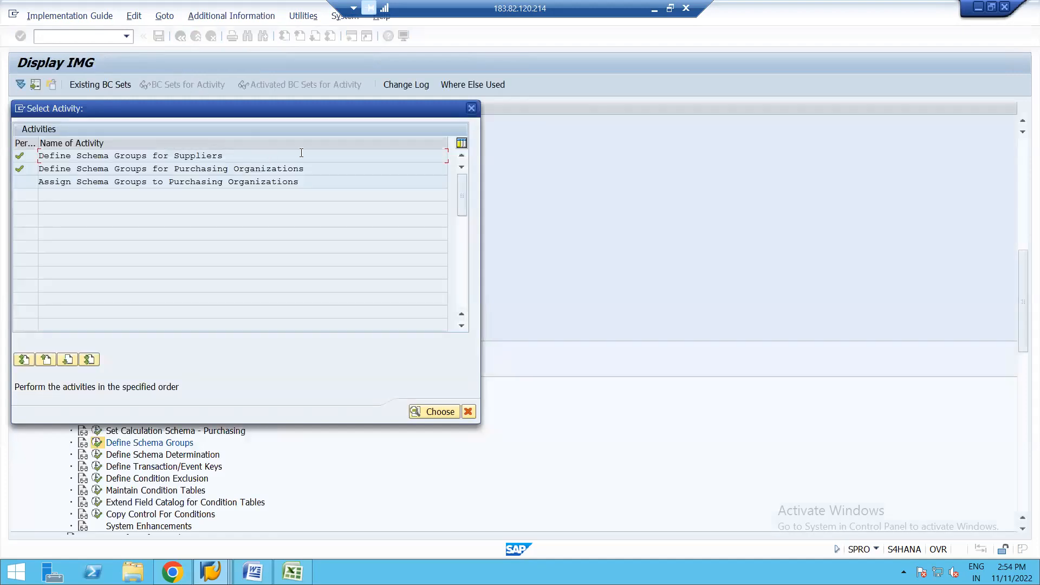
# Step: Create supplier schema group 07 with the description TEST SCHEMA GROUP and save it in the proposed customizing request
pyautogui.doubleClick(128, 155)
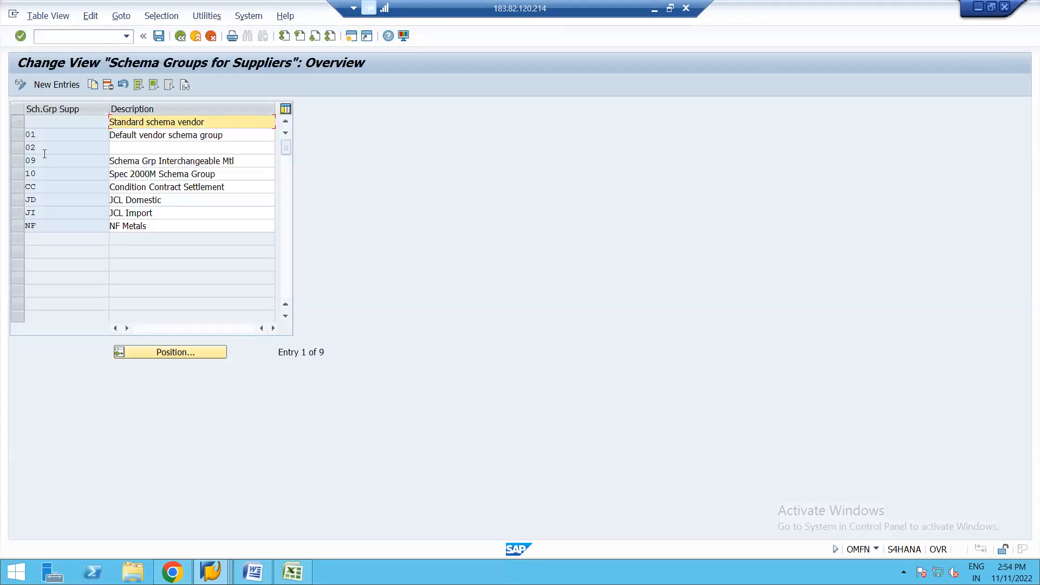
pyautogui.click(60, 85)
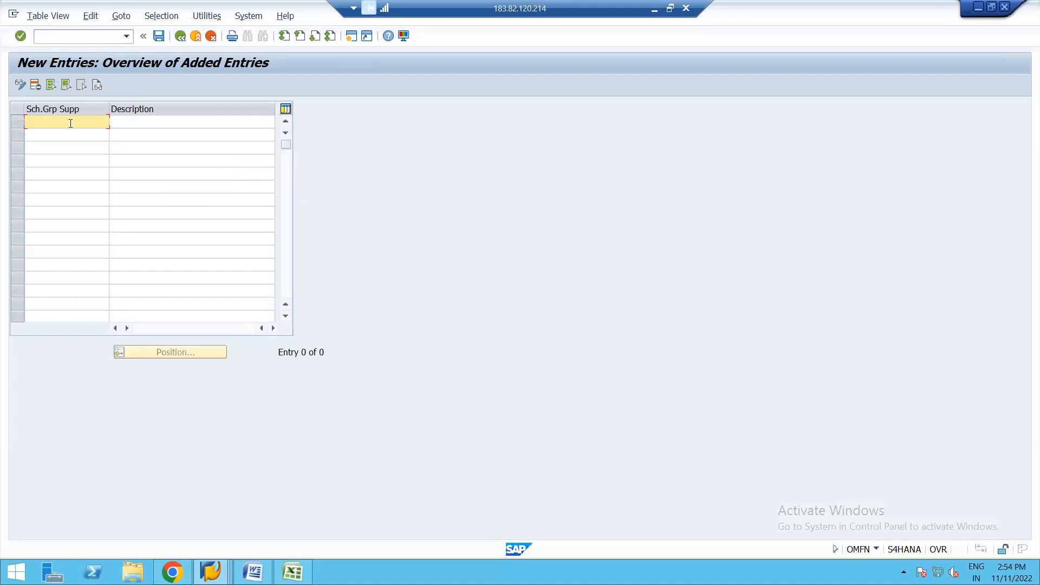
pyautogui.write('07')
pyautogui.click(143, 120)
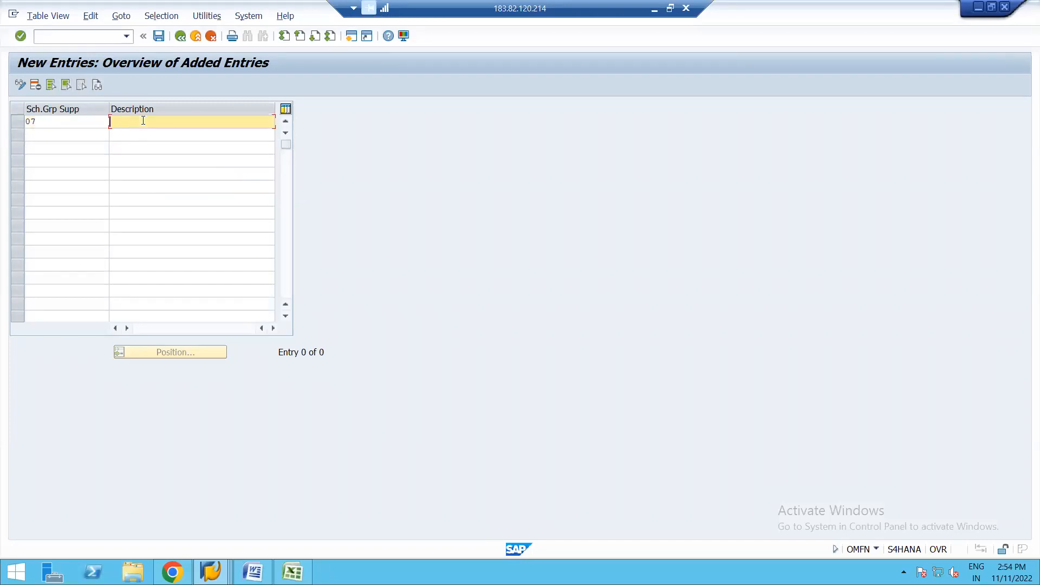
pyautogui.write('TEST SCHEMA GROUP')
pyautogui.press('BackSpace')
pyautogui.press('BackSpace')
pyautogui.write('UP')
pyautogui.click(164, 35)
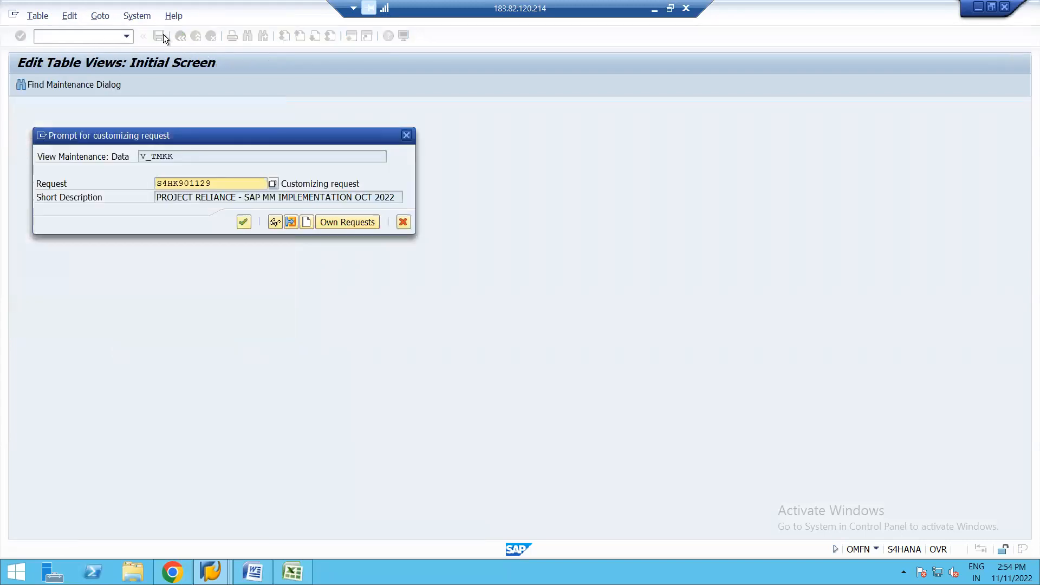
pyautogui.press('Return')
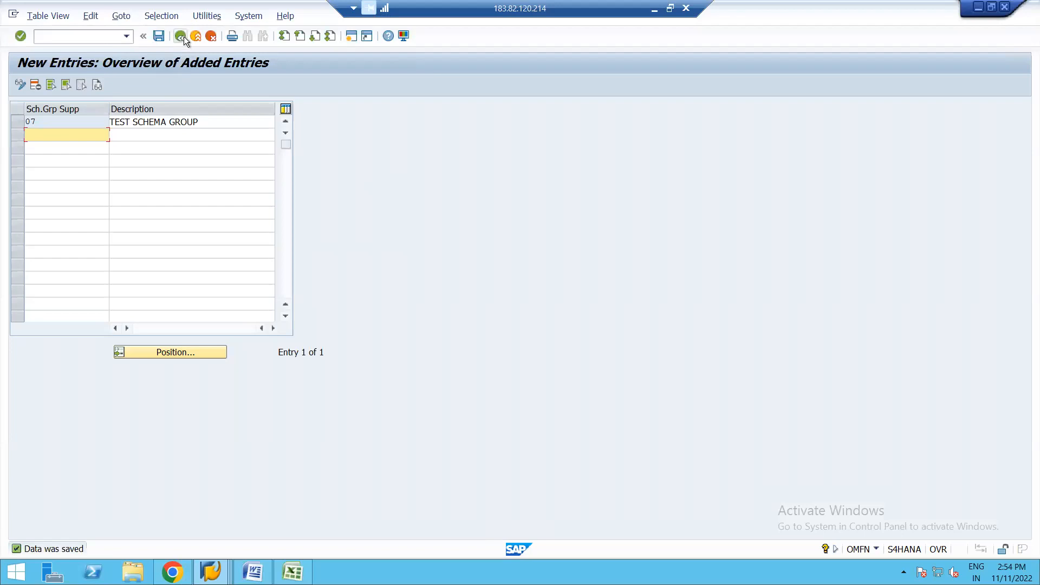
pyautogui.click(181, 37)
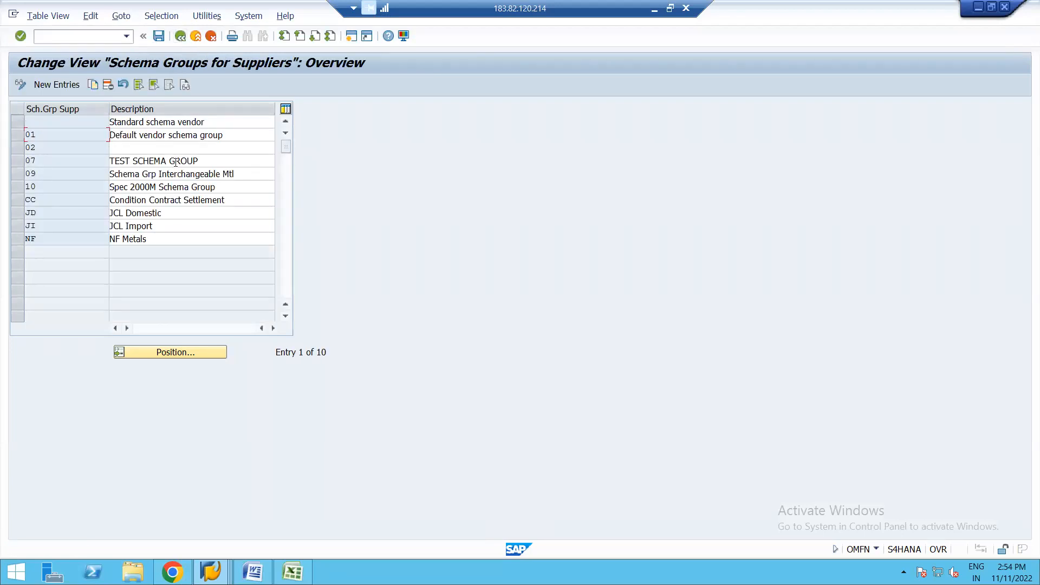
# Step: Extend the description of supplier schema group 07 to TEST SCHEMA GROUP VENDOR, save, and return to the activity selection
pyautogui.click(201, 160)
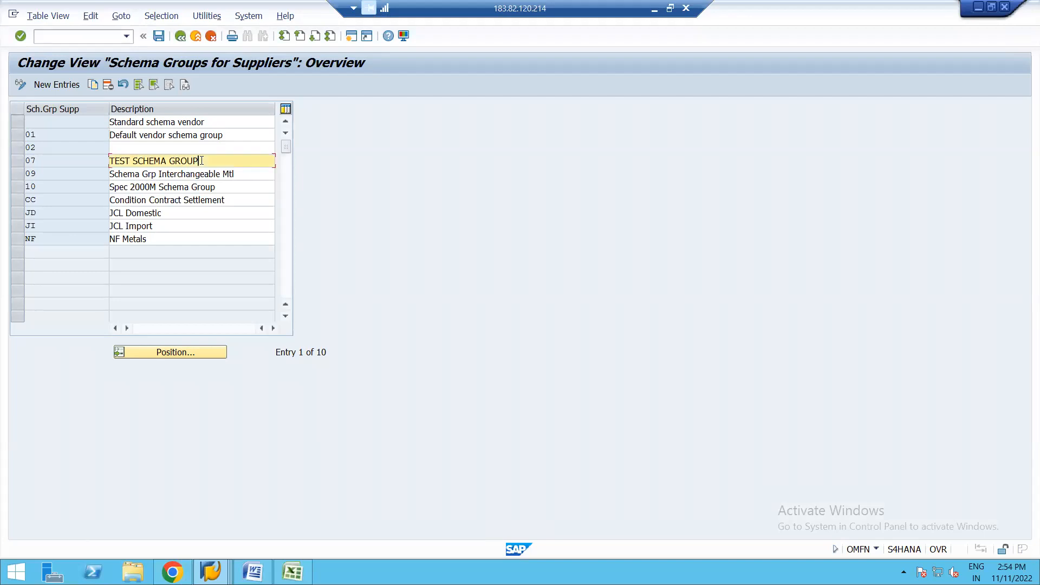
pyautogui.write('VENDOR')
pyautogui.click(158, 35)
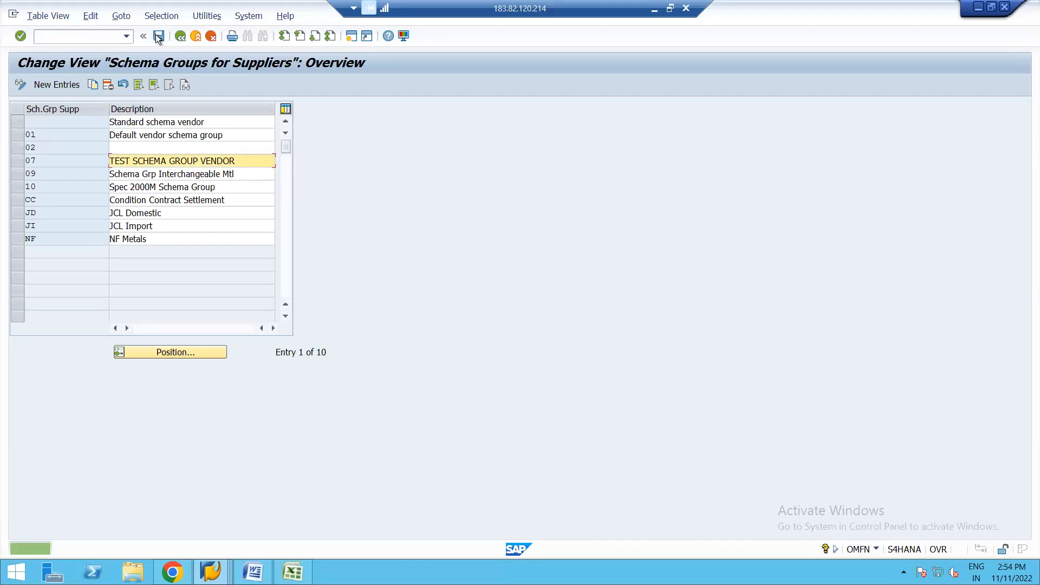
pyautogui.click(181, 38)
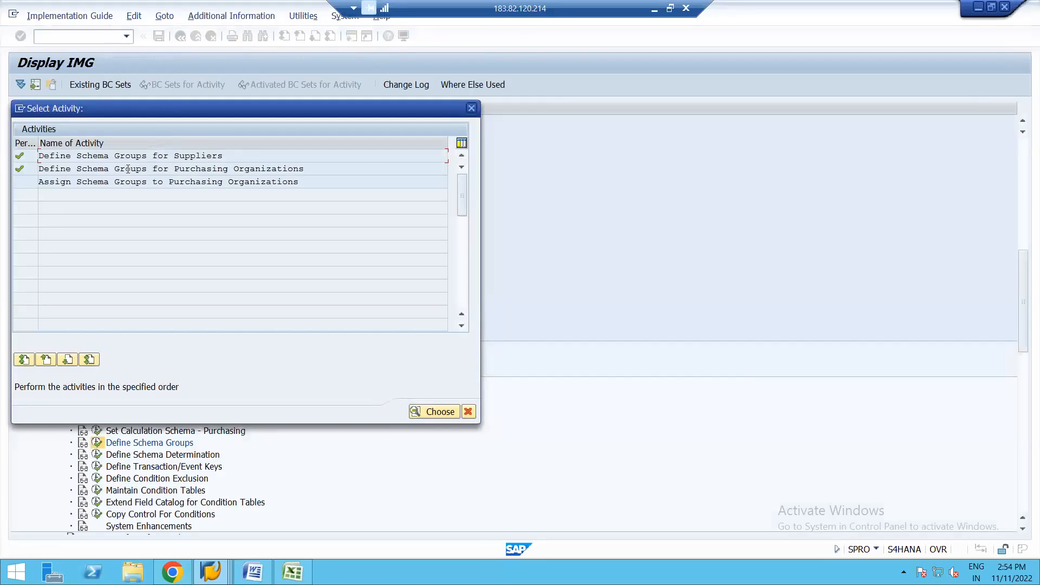
# Step: Review the purchasing organization schema groups, then assign Standard Schema to purchasing organization 1710, save, and leave the activity selection
pyautogui.doubleClick(128, 169)
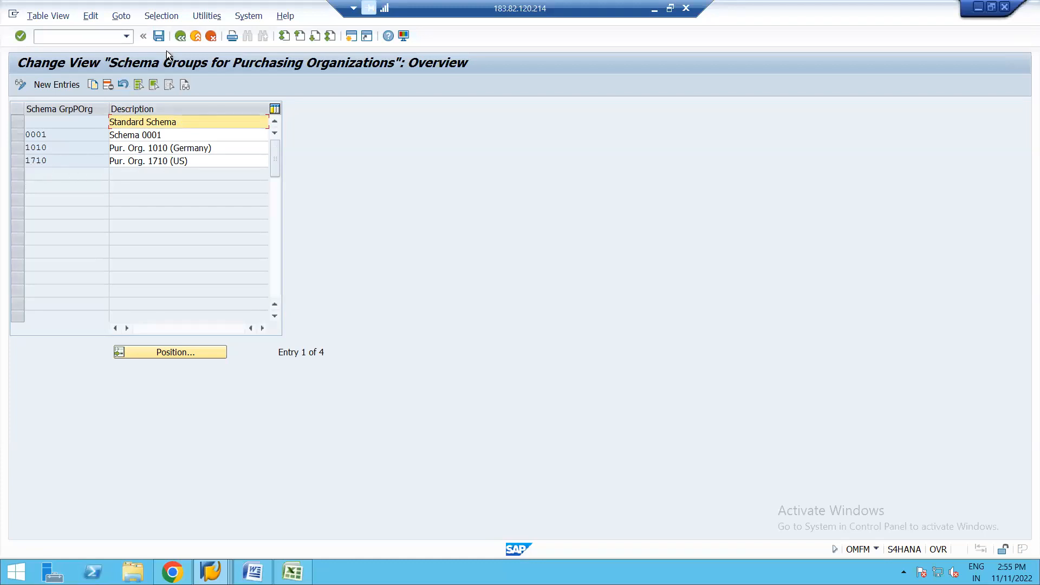
pyautogui.click(181, 37)
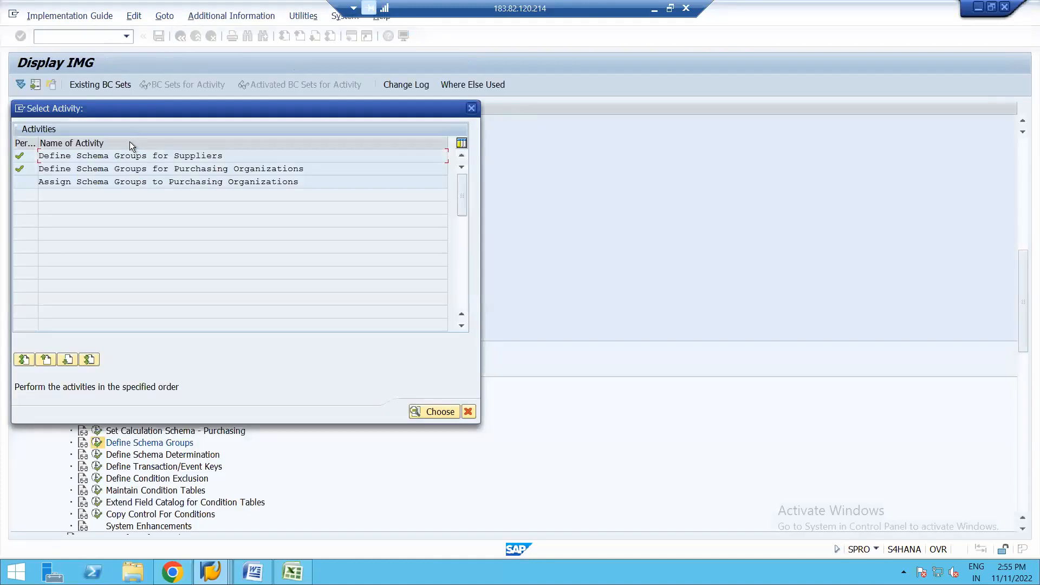
pyautogui.doubleClick(90, 181)
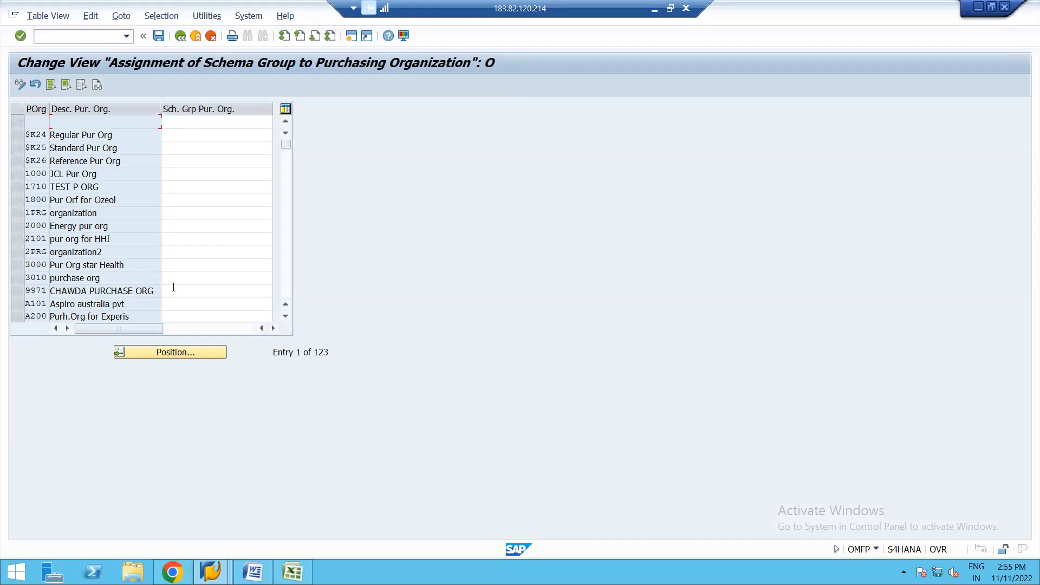
pyautogui.click(205, 189)
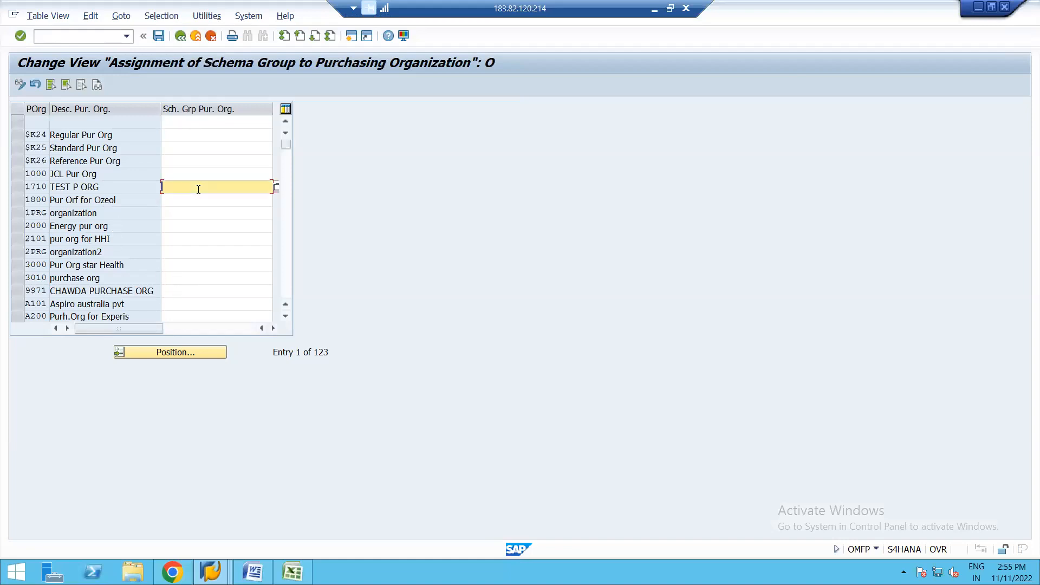
pyautogui.click(276, 186)
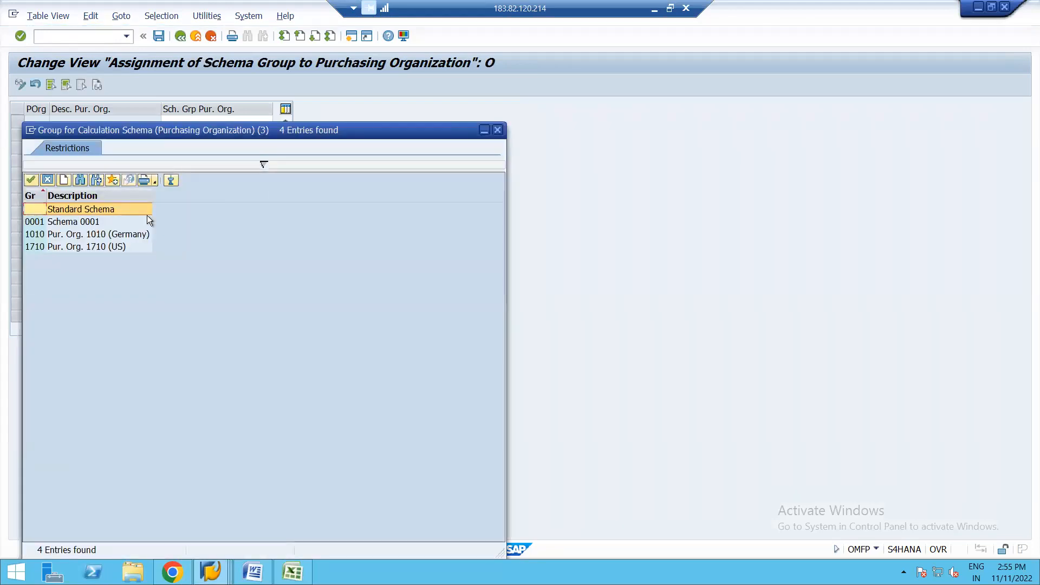
pyautogui.doubleClick(63, 213)
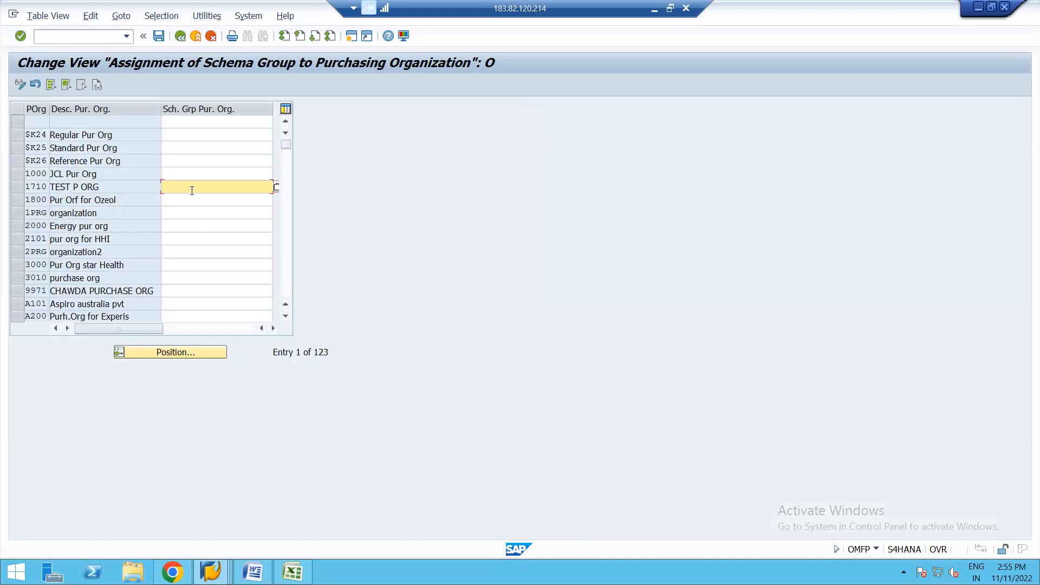
pyautogui.click(180, 37)
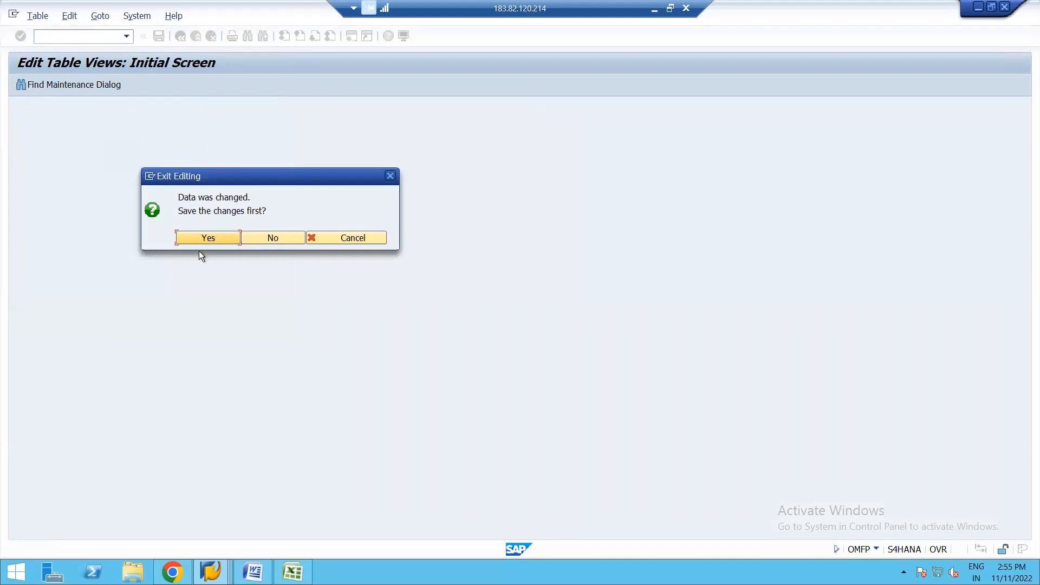
pyautogui.click(186, 242)
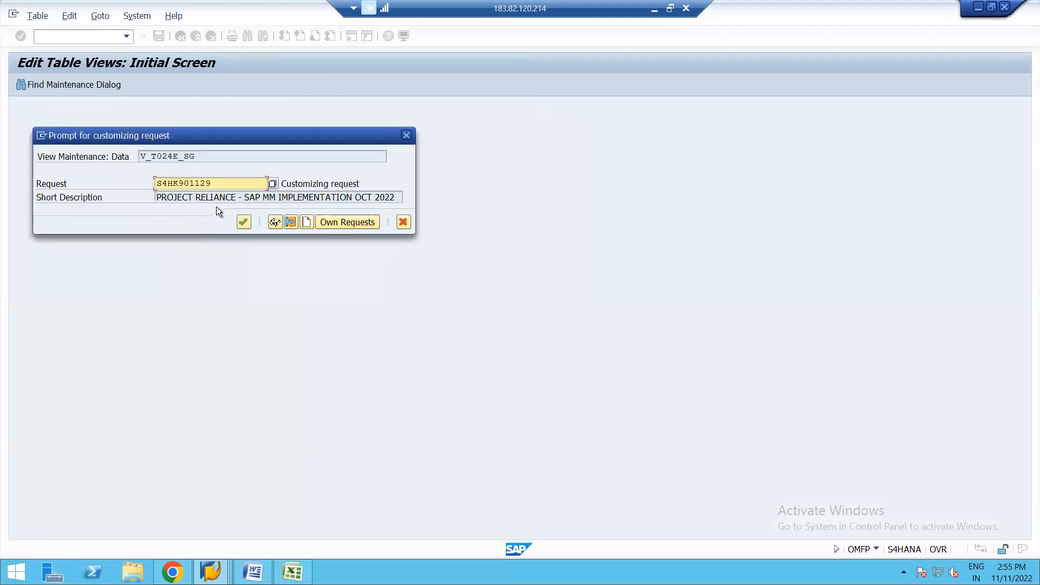
pyautogui.click(243, 223)
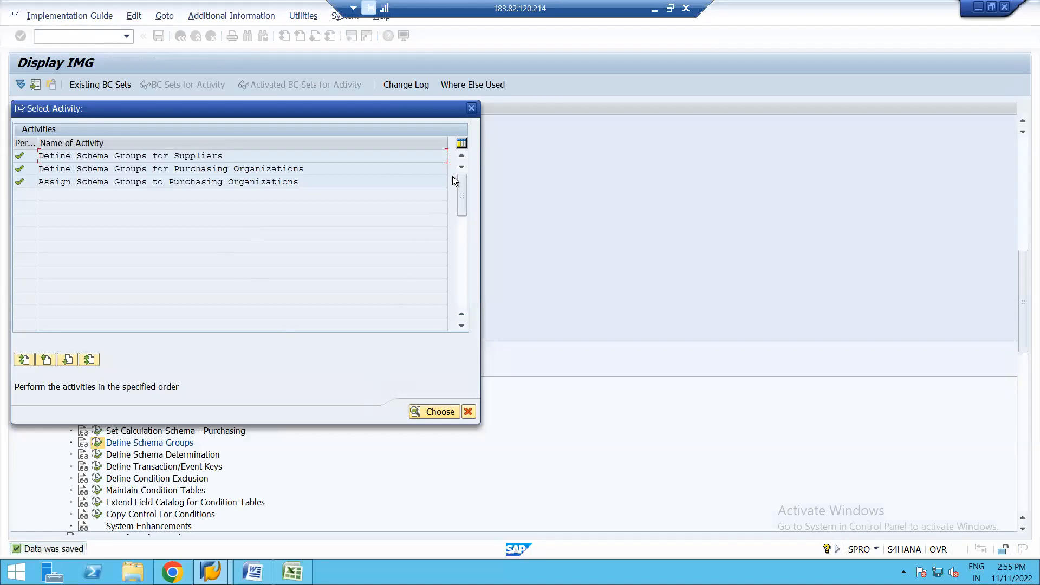
pyautogui.click(472, 108)
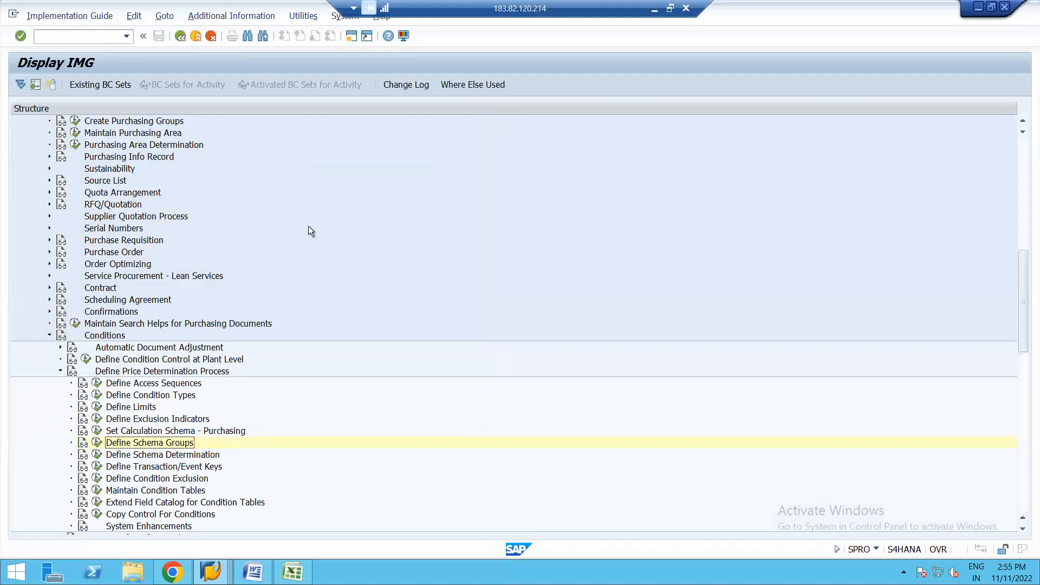
# Step: Open Set Calculation Schema - Purchasing and position the schema list at procedure RM1000
pyautogui.click(98, 437)
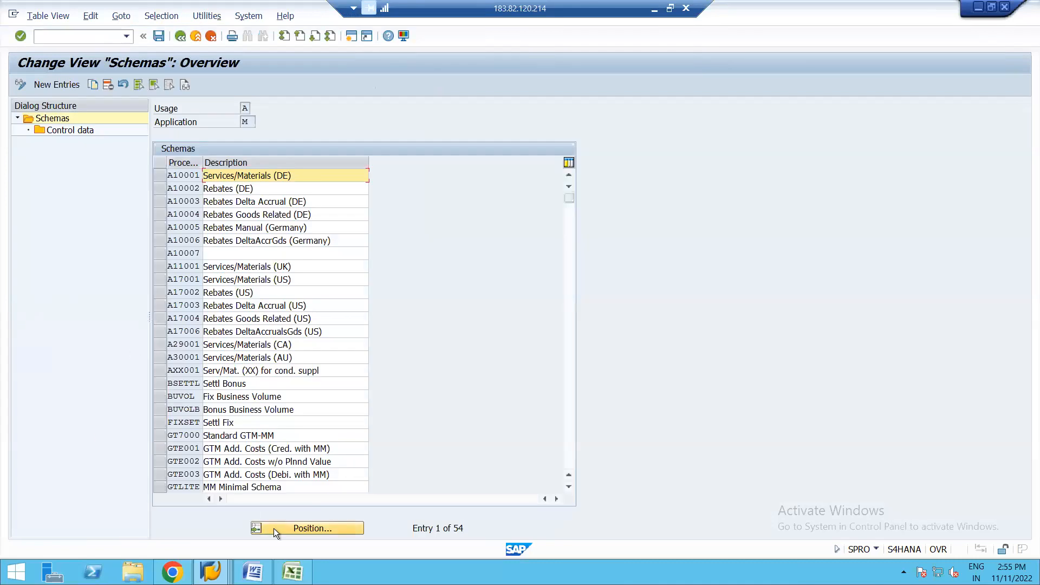
pyautogui.click(291, 533)
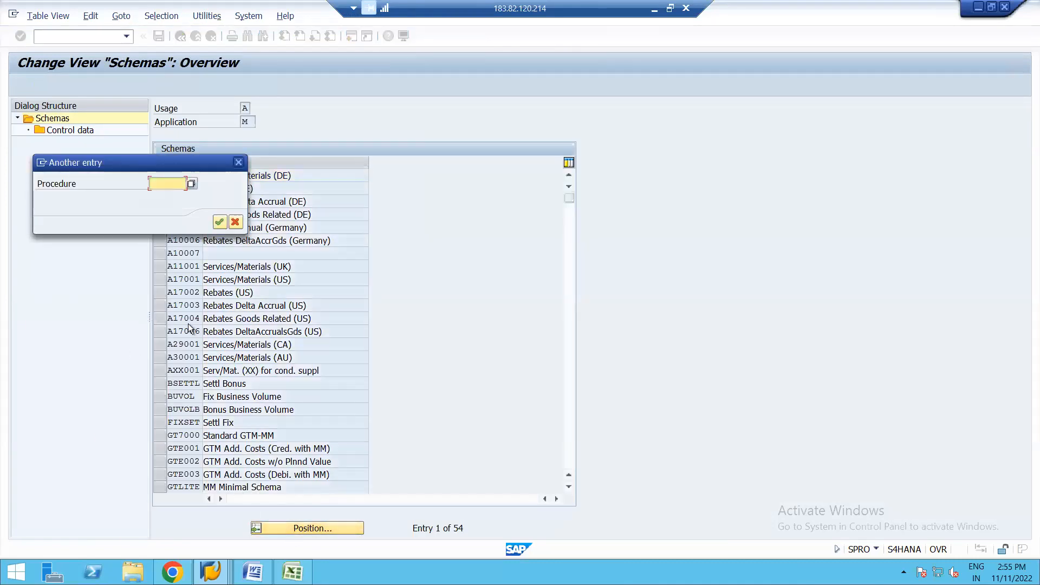
pyautogui.press('space')
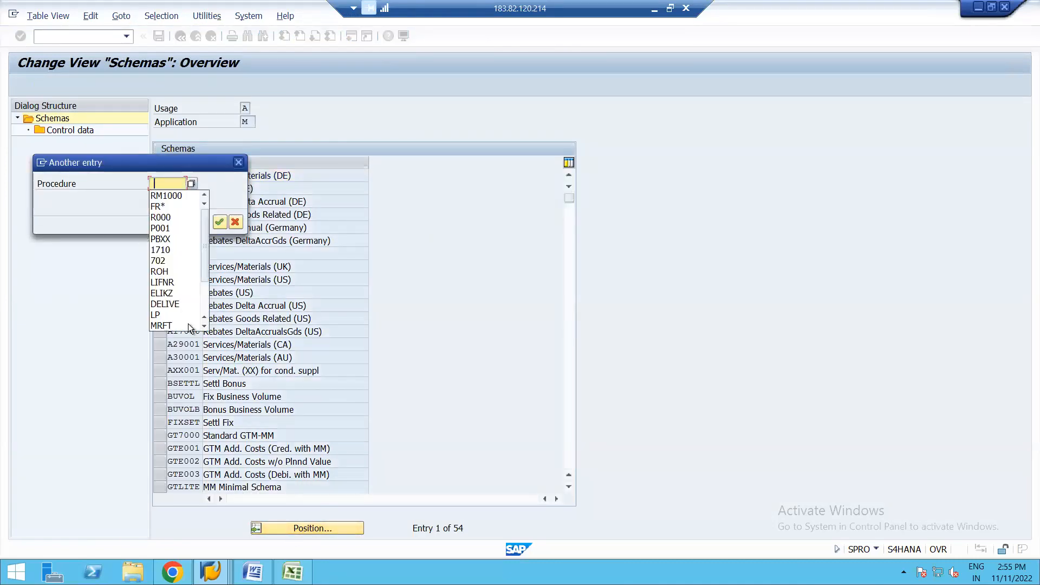
pyautogui.click(169, 195)
pyautogui.press('Return')
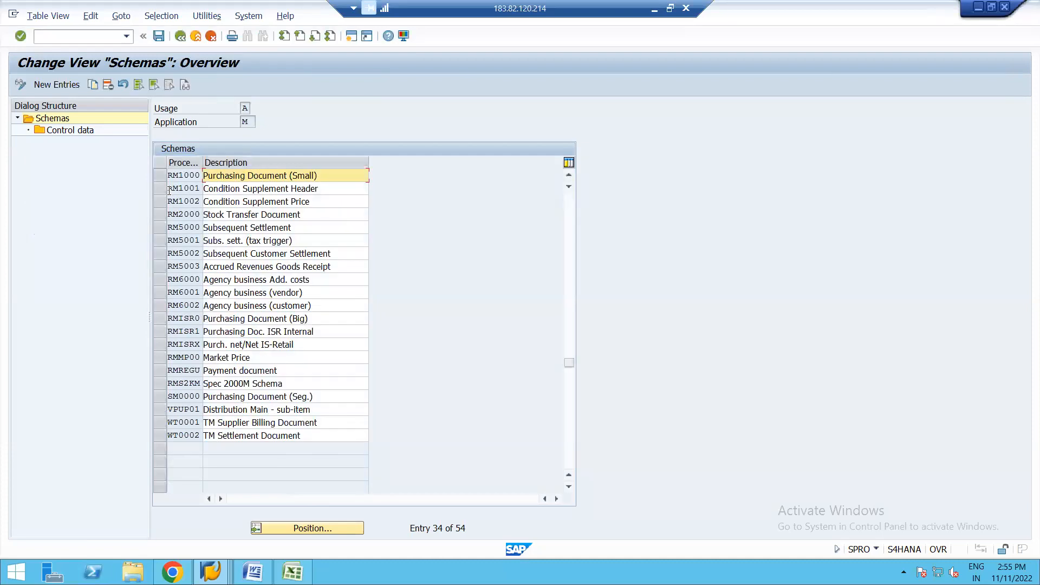
# Step: Start a copy of schema RM1000, Purchasing Document (Small), and name the new procedure ZPOTES
pyautogui.click(157, 174)
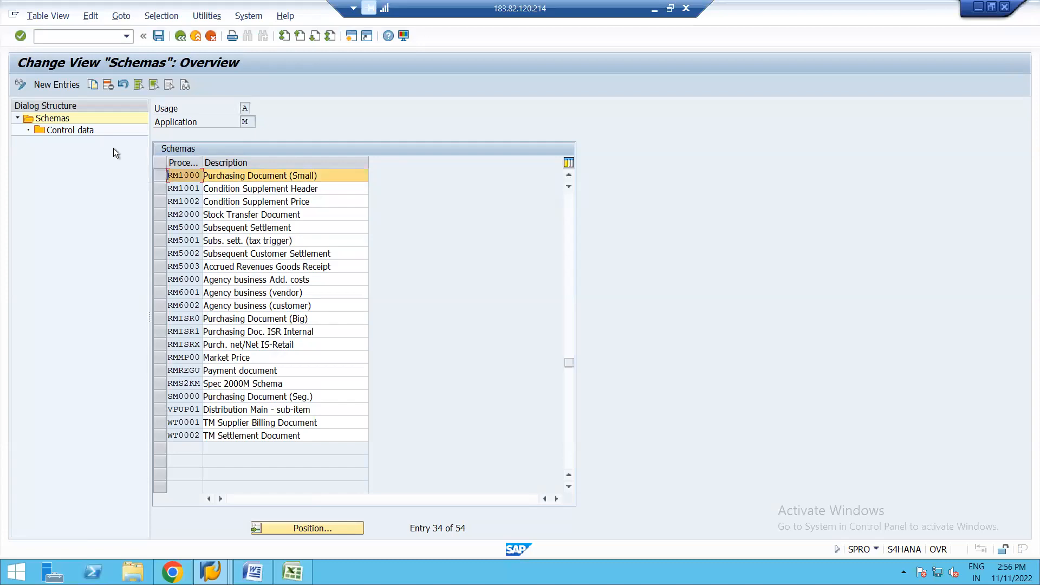
pyautogui.click(91, 85)
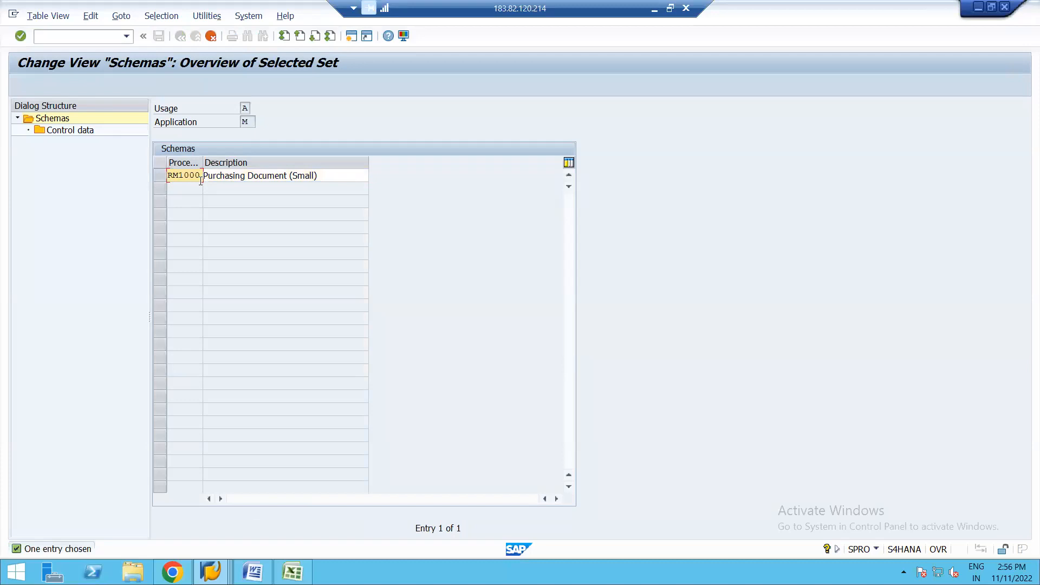
pyautogui.press('BackSpace')
pyautogui.press('BackSpace')
pyautogui.press('BackSpace')
pyautogui.press('BackSpace')
pyautogui.press('BackSpace')
pyautogui.press('BackSpace')
pyautogui.write('ZPOTES')
# Step: Describe schema ZPOTES as PROCEDURE FOR TRAINING MM, copy it with all dependent entries, and save
pyautogui.click(329, 179)
pyautogui.press('BackSpace')
pyautogui.press('BackSpace')
pyautogui.press('BackSpace')
pyautogui.press('BackSpace')
pyautogui.press('BackSpace')
pyautogui.press('BackSpace')
pyautogui.press('BackSpace')
pyautogui.press('BackSpace')
pyautogui.press('BackSpace')
pyautogui.press('BackSpace')
pyautogui.press('BackSpace')
pyautogui.press('BackSpace')
pyautogui.press('BackSpace')
pyautogui.press('BackSpace')
pyautogui.press('BackSpace')
pyautogui.press('BackSpace')
pyautogui.press('BackSpace')
pyautogui.press('BackSpace')
pyautogui.press('BackSpace')
pyautogui.press('BackSpace')
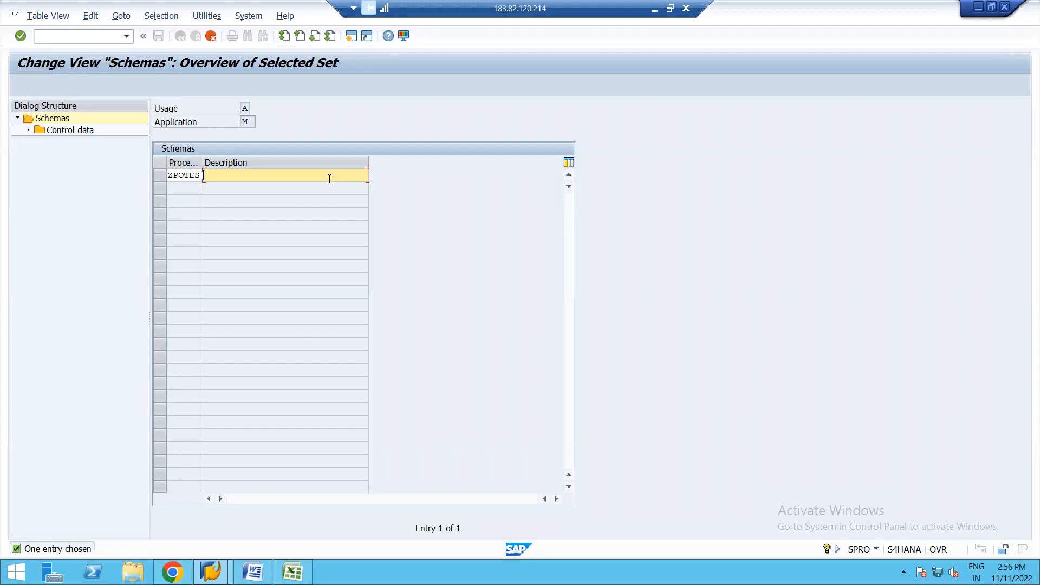
pyautogui.write('PROCEDURE FOR TRAINING MM')
pyautogui.press('Return')
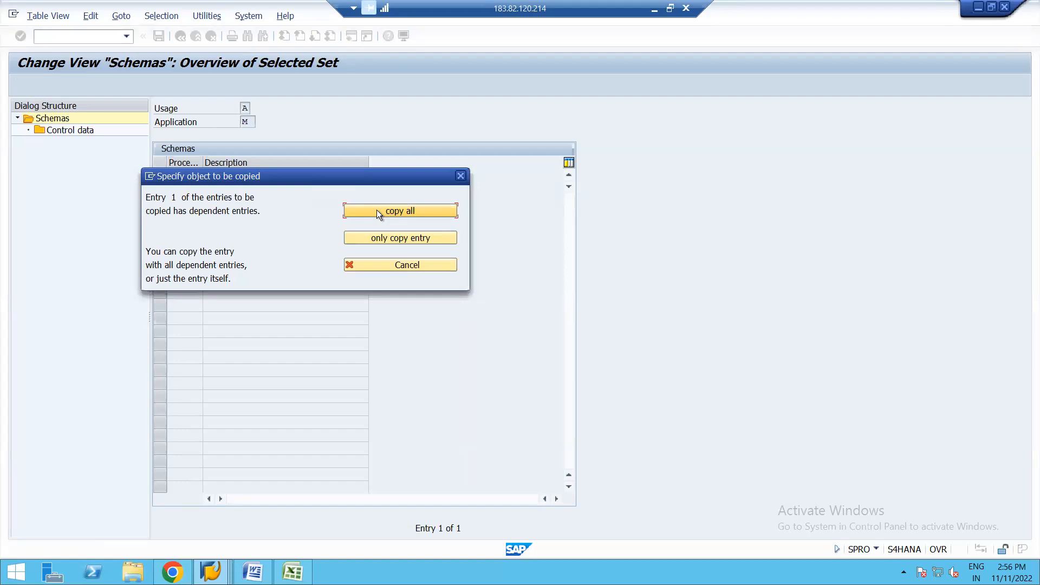
pyautogui.click(378, 211)
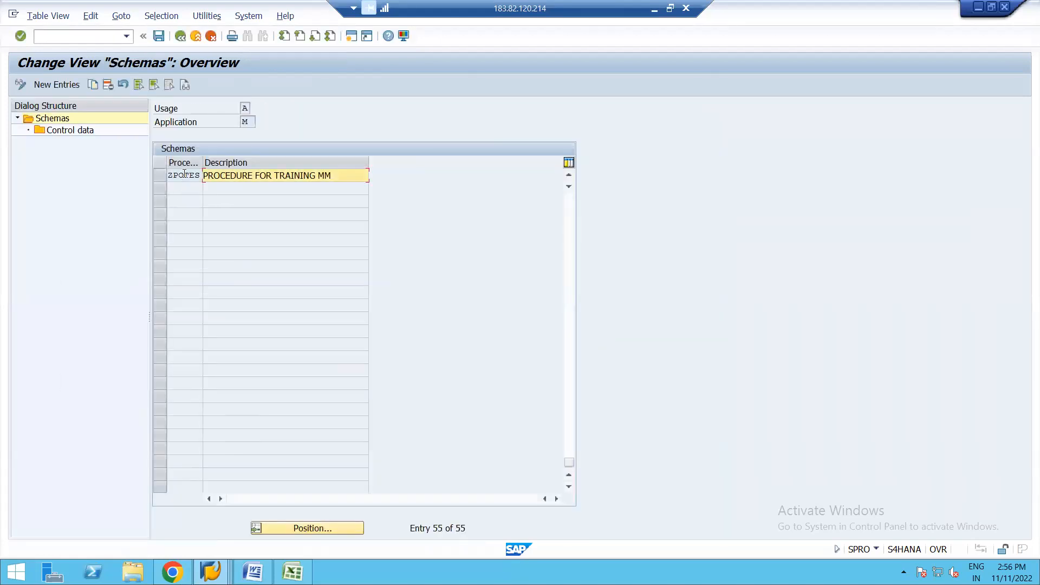
pyautogui.click(158, 35)
pyautogui.press('Return')
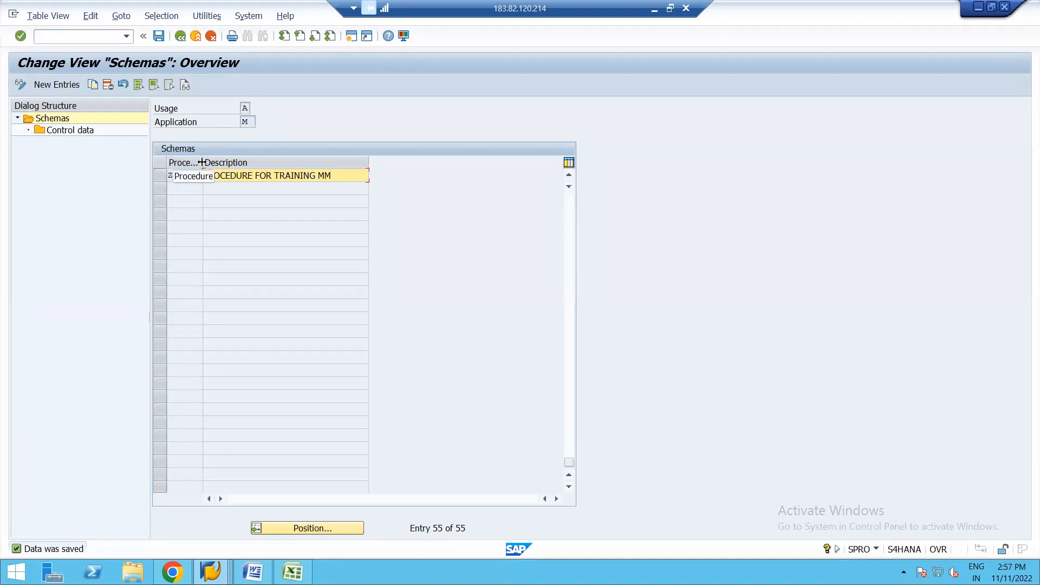
# Step: Widen the Procedure column and open the control data of schema ZPOTES
pyautogui.moveTo(205, 164); pyautogui.dragTo(323, 162)
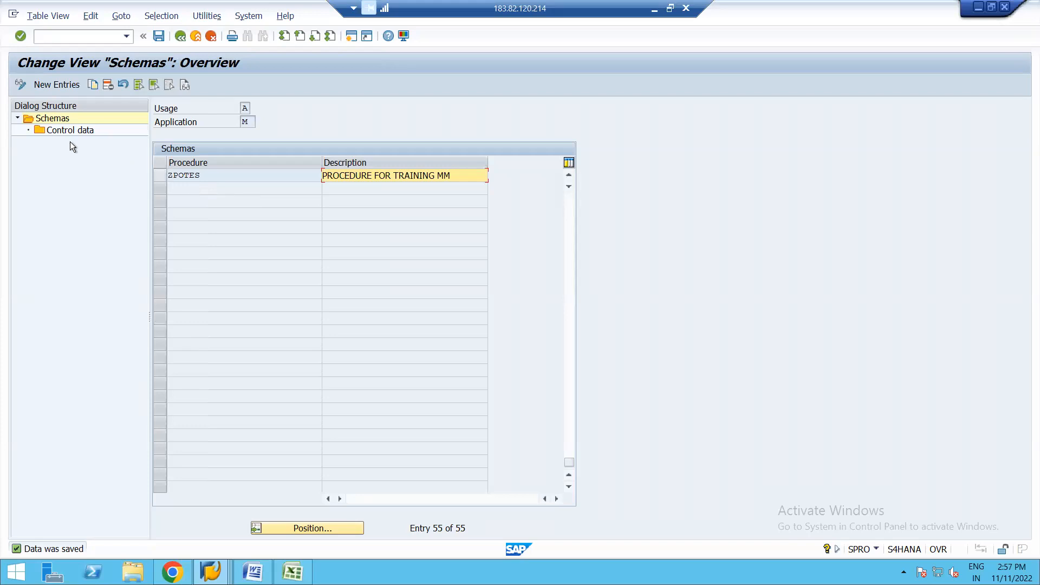
pyautogui.click(161, 174)
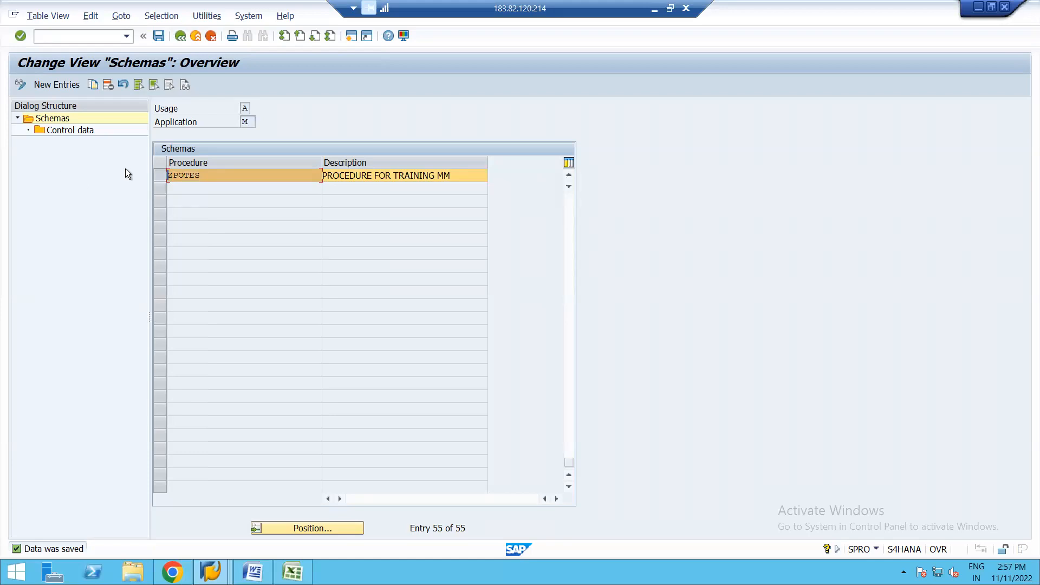
pyautogui.doubleClick(70, 132)
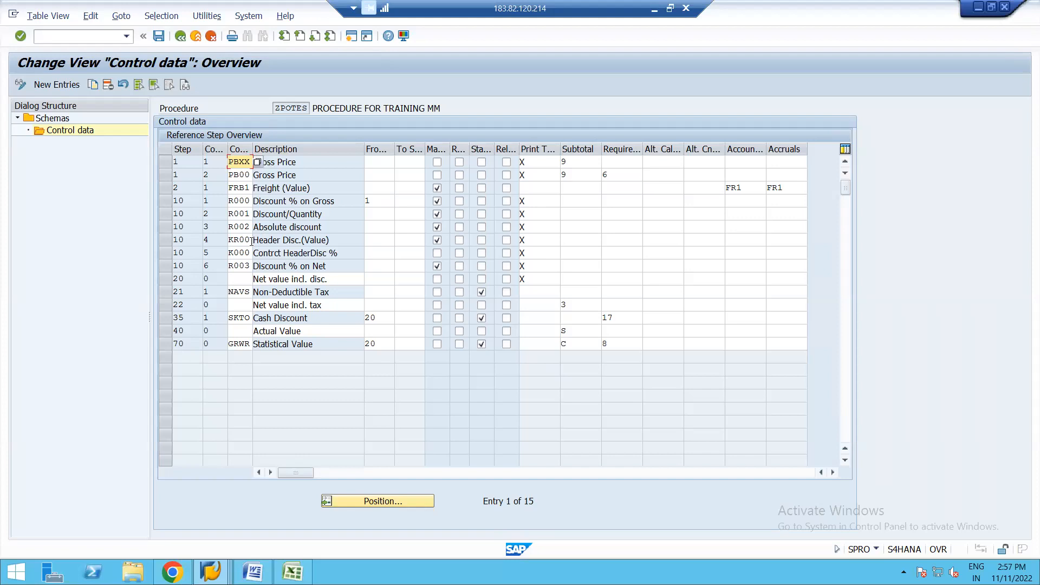
# Step: Delete the condition steps R002, KR00 and K000 from the control data of schema ZPOTES and save
pyautogui.click(161, 225)
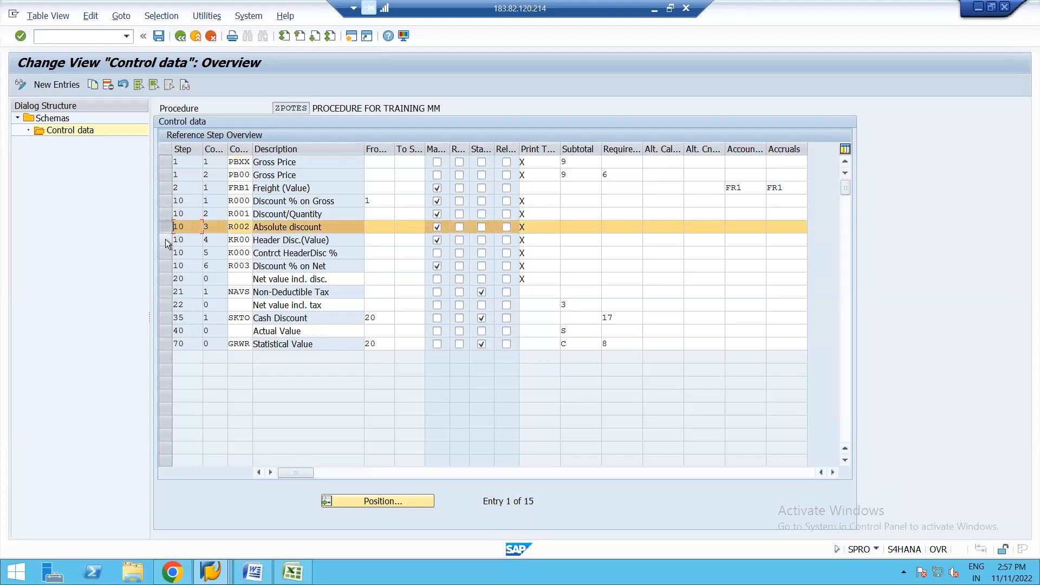
pyautogui.click(164, 239)
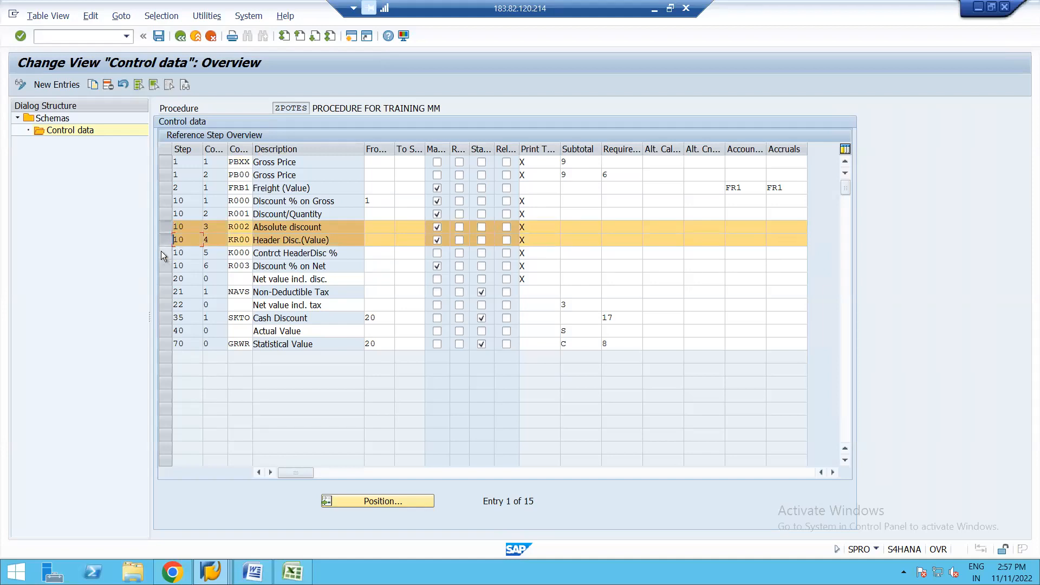
pyautogui.click(161, 252)
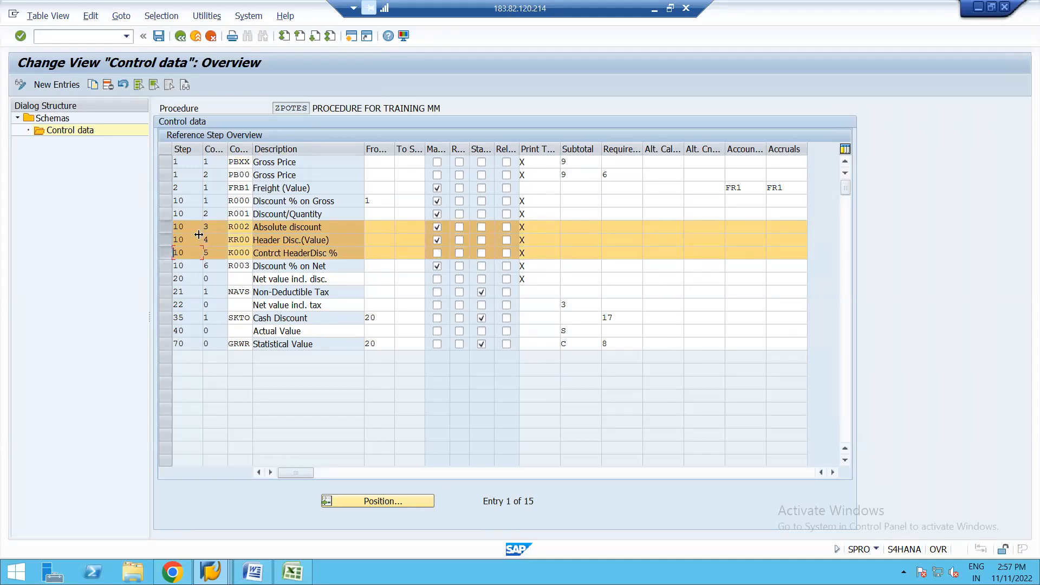
pyautogui.click(106, 83)
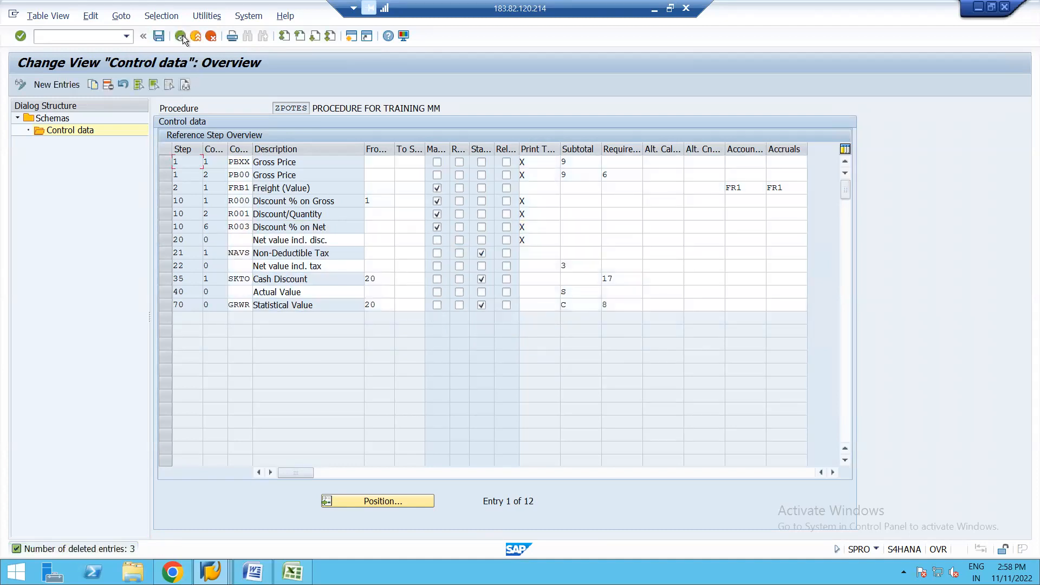
pyautogui.click(160, 35)
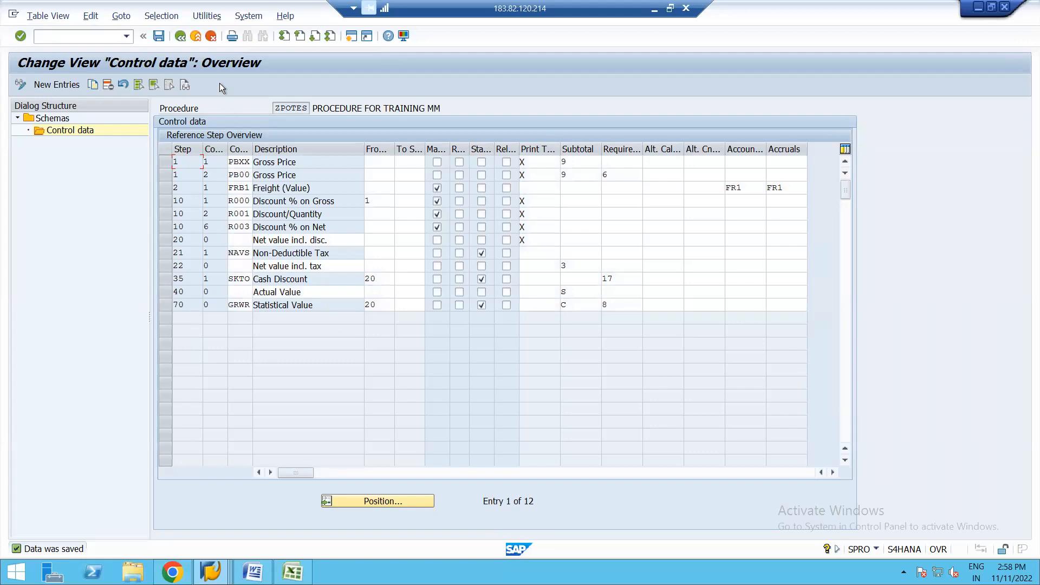
# Step: Return to the IMG structure and open Determine Calculation Schema for Standard Purchase Orders under Define Schema Determination
pyautogui.click(180, 36)
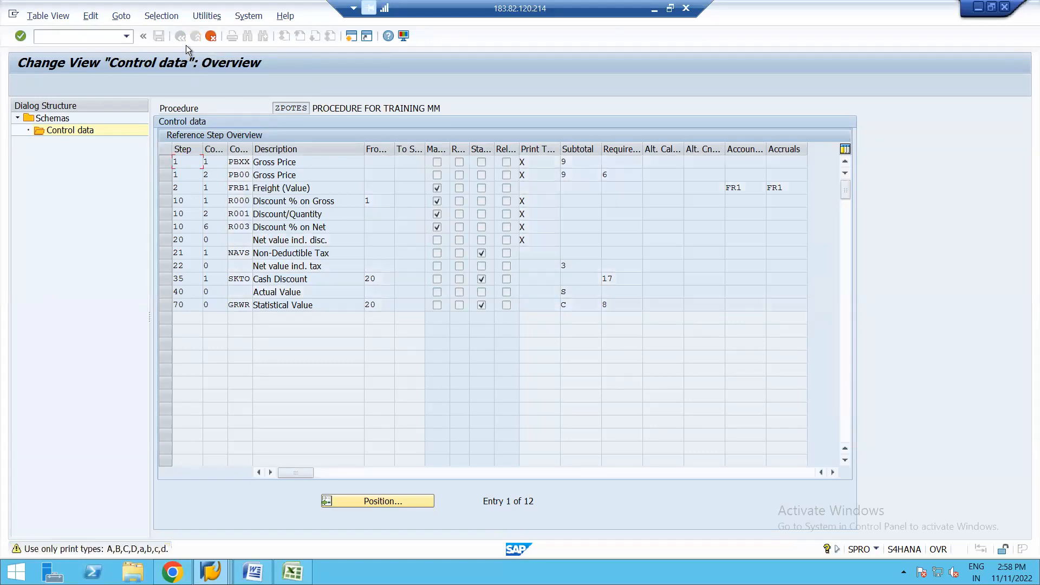
pyautogui.press('Return')
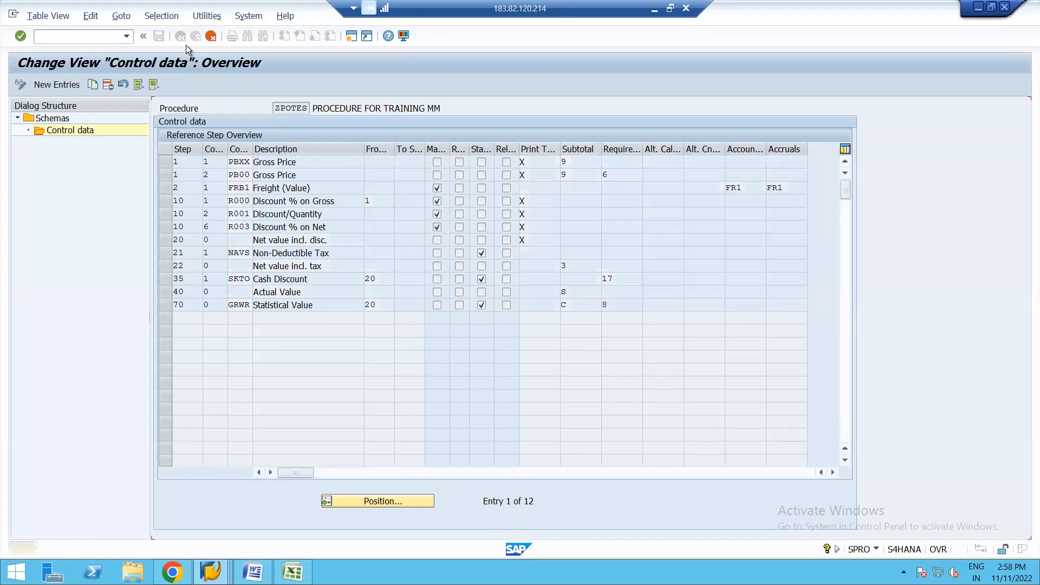
pyautogui.click(180, 36)
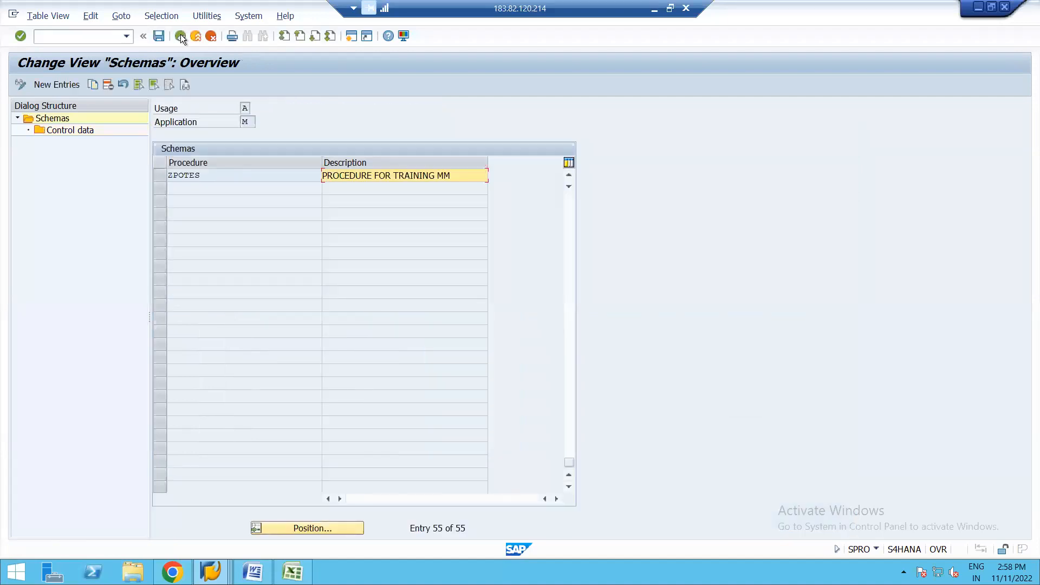
pyautogui.click(181, 36)
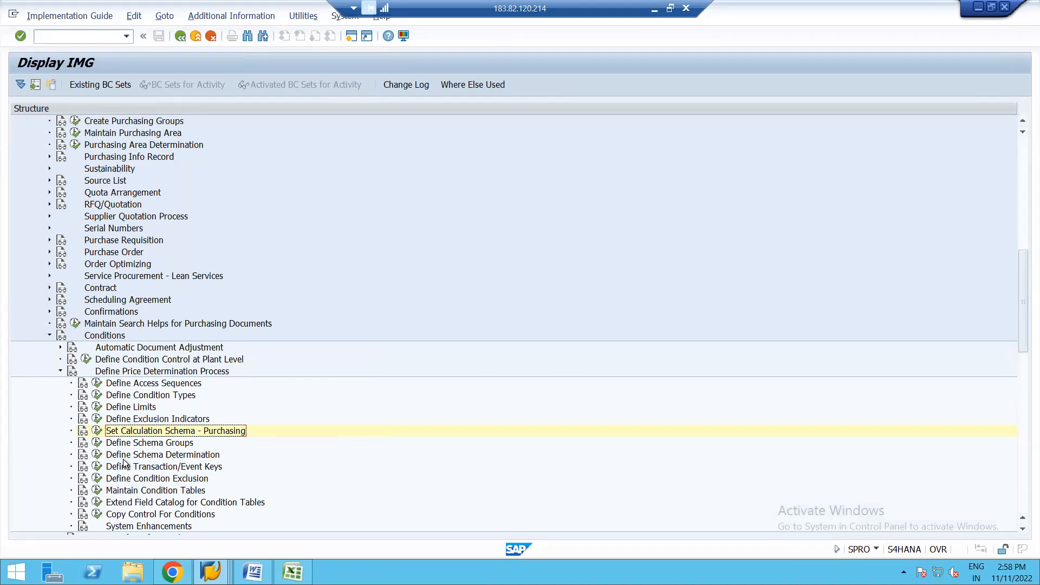
pyautogui.click(96, 456)
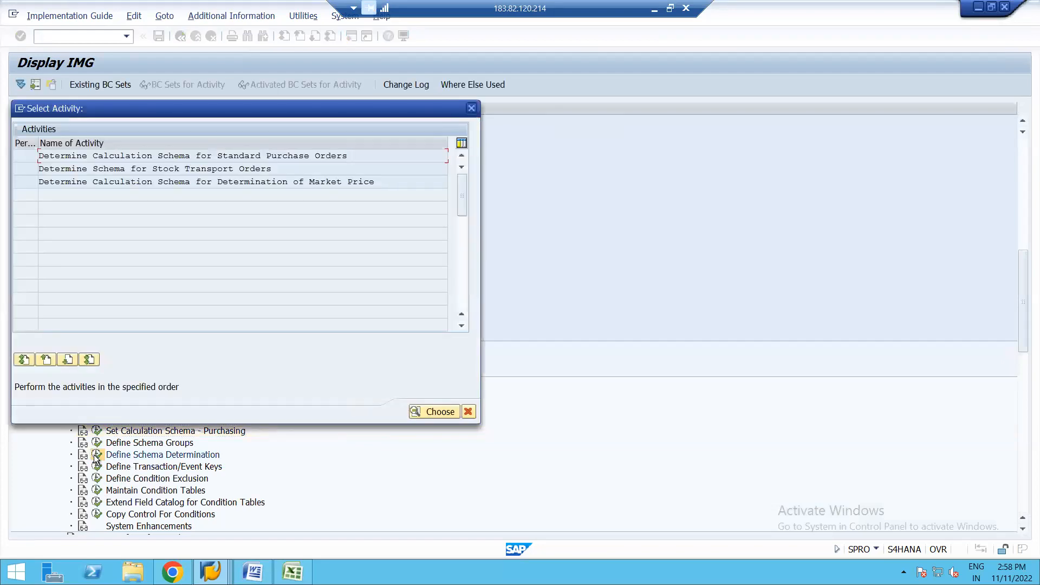
pyautogui.doubleClick(118, 157)
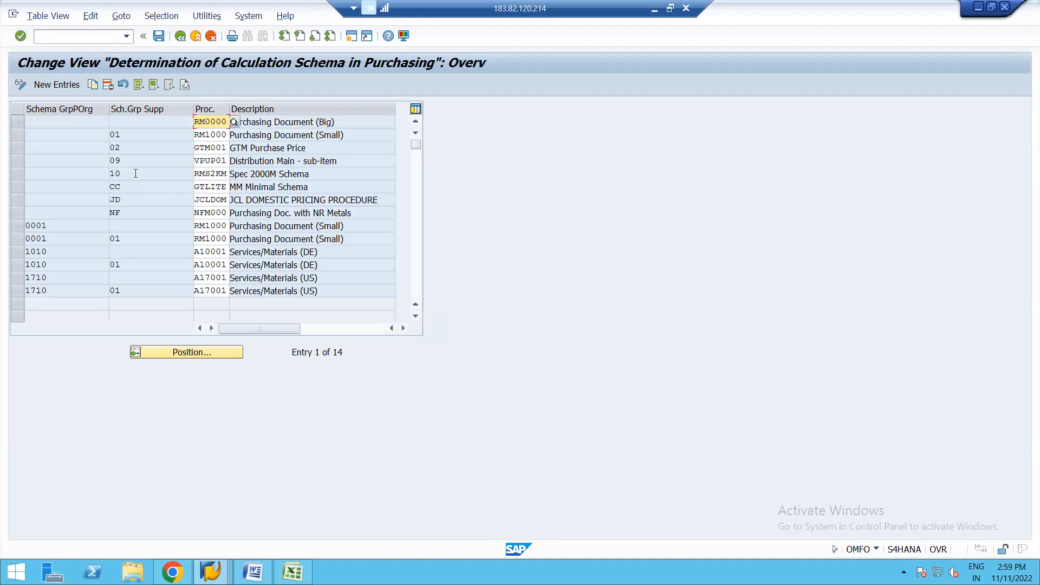
# Step: Look up the available supplier schema groups and find group 07, TEST SCHEMA GROUP VENDOR
pyautogui.click(142, 135)
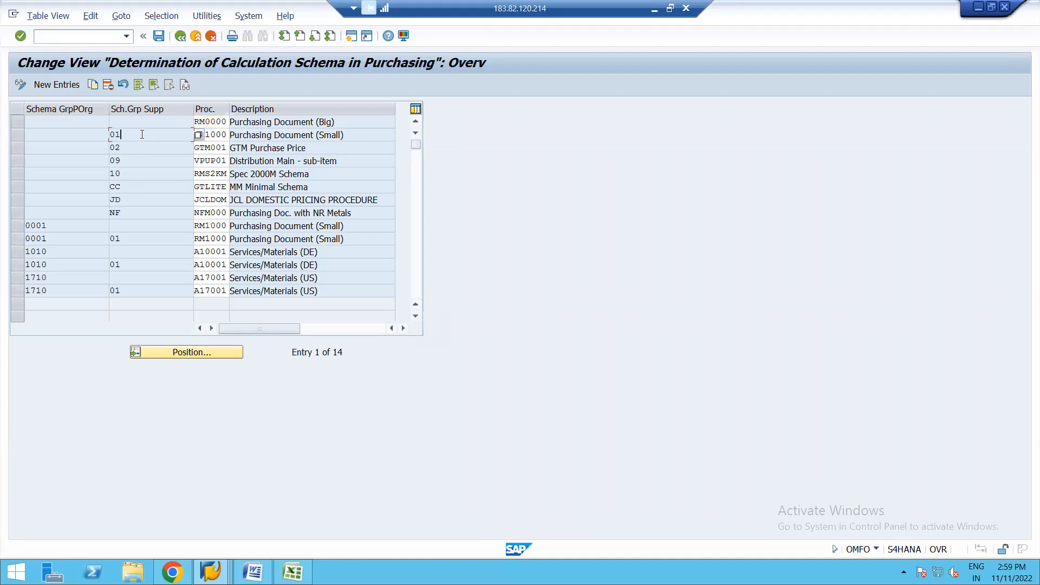
pyautogui.click(199, 135)
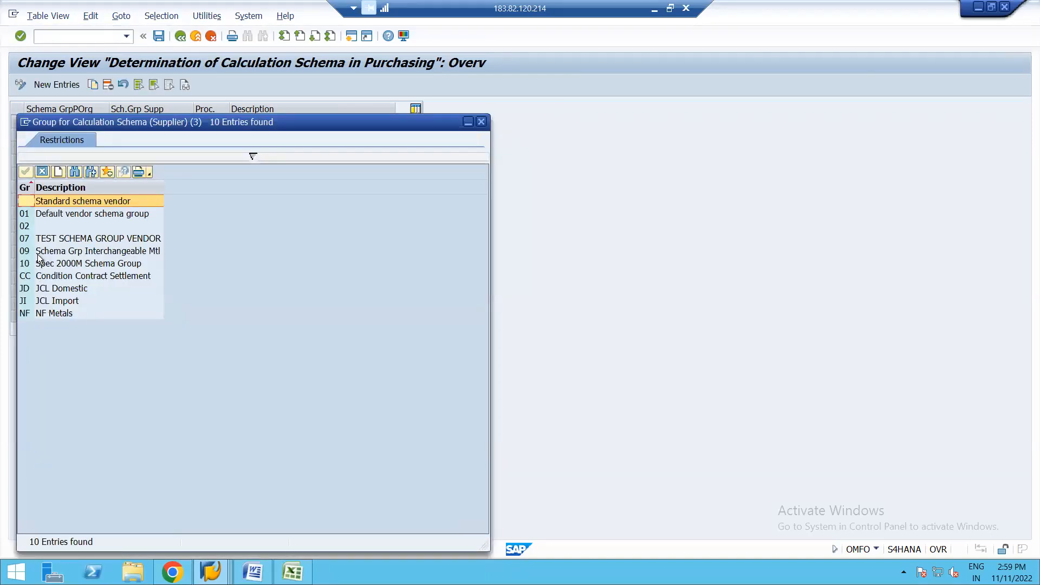
pyautogui.click(79, 240)
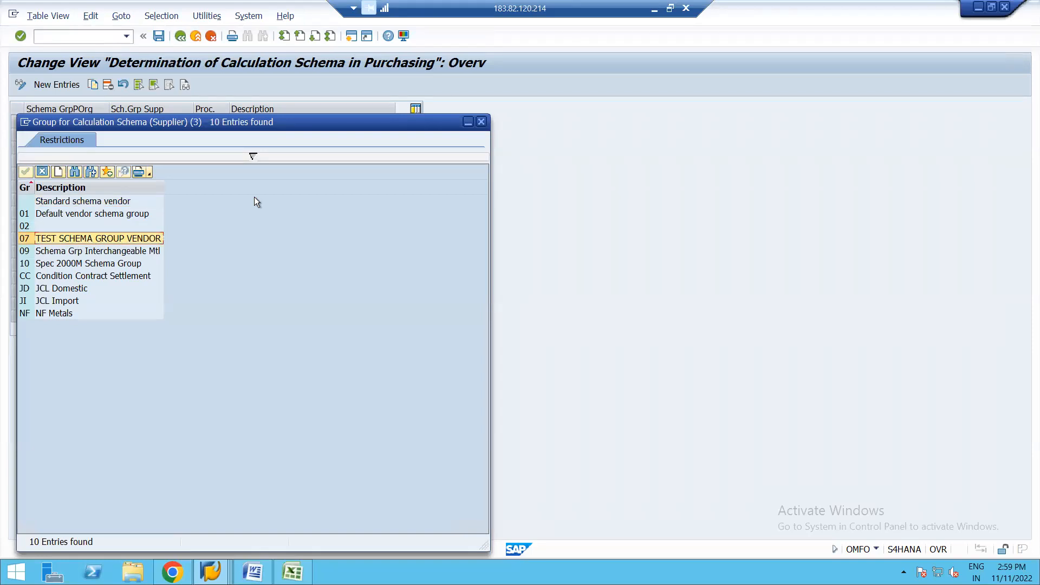
pyautogui.click(484, 122)
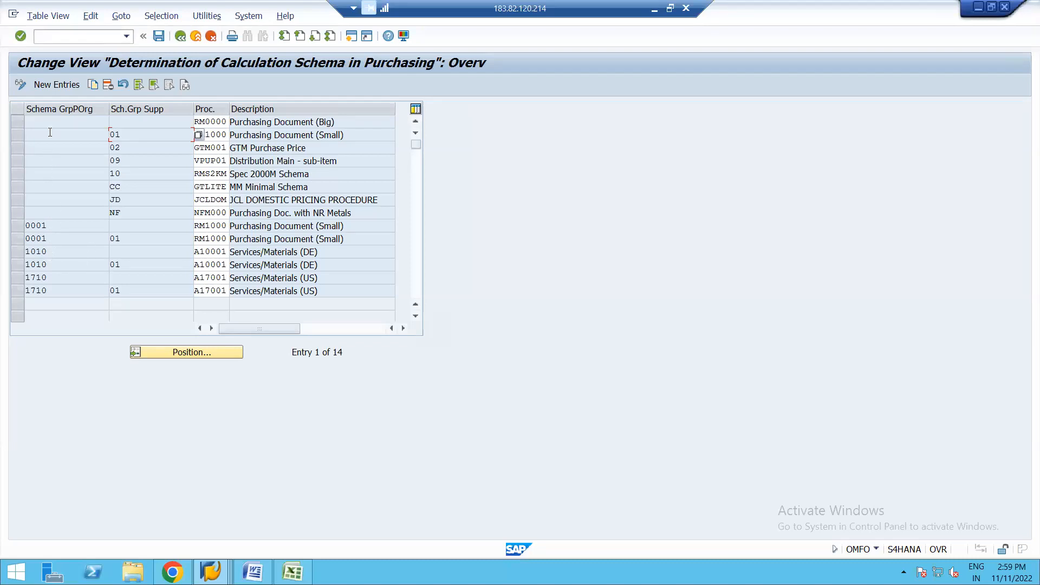
# Step: Start a new determination entry with purchasing organization schema group 1710 and supplier schema group 07
pyautogui.click(54, 82)
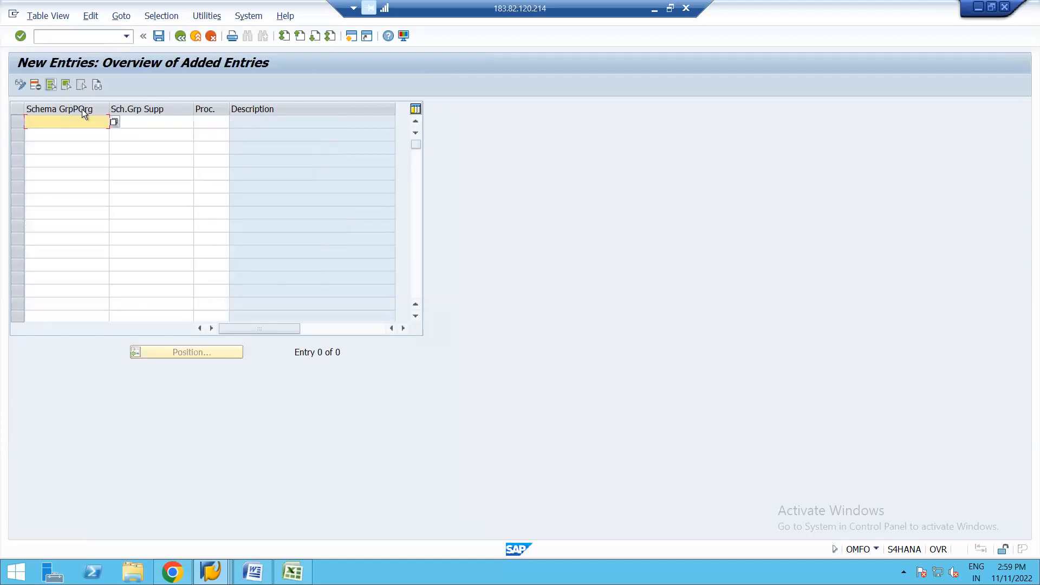
pyautogui.click(112, 124)
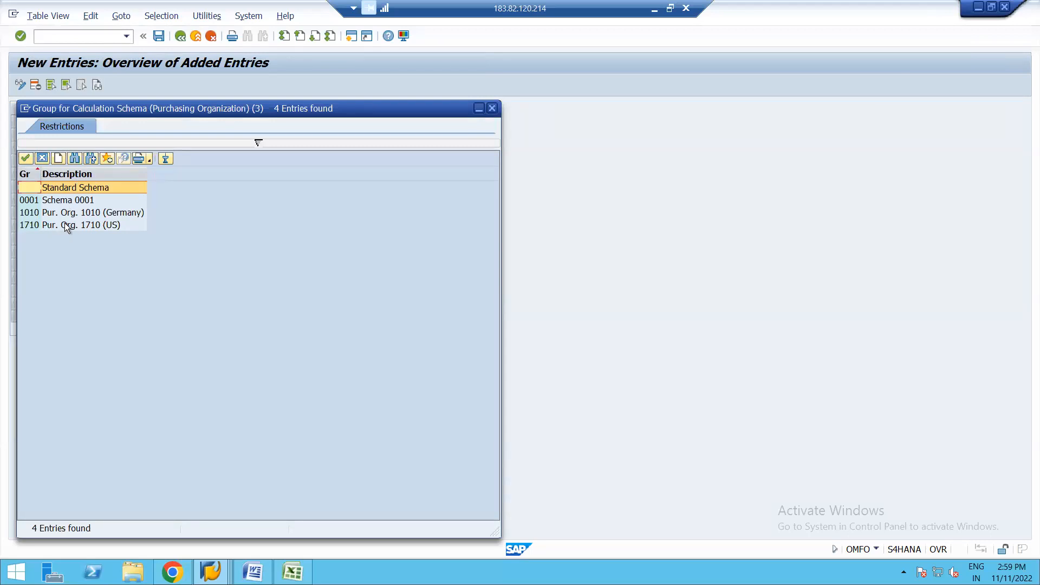
pyautogui.doubleClick(64, 223)
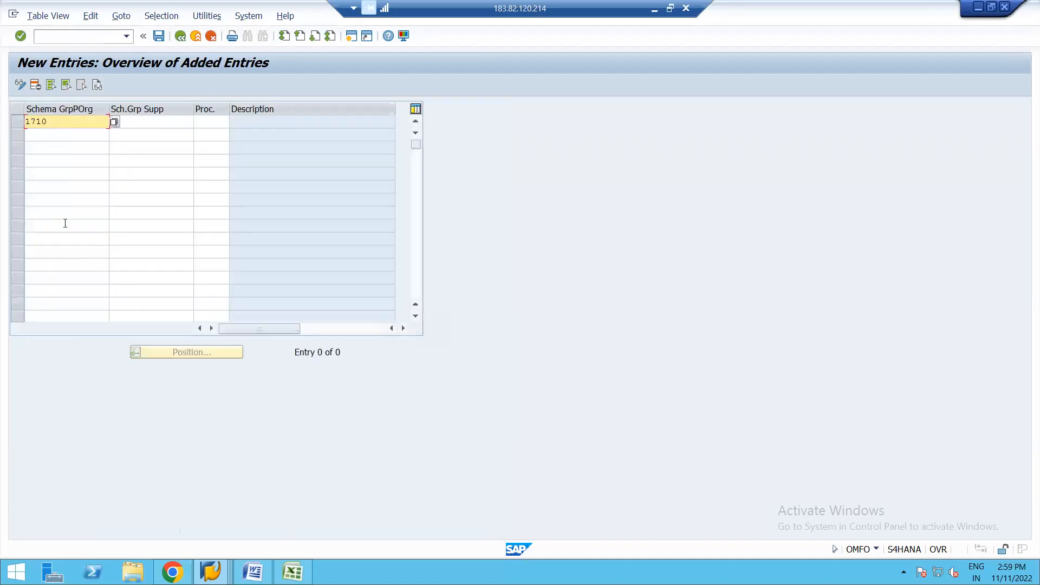
pyautogui.click(156, 122)
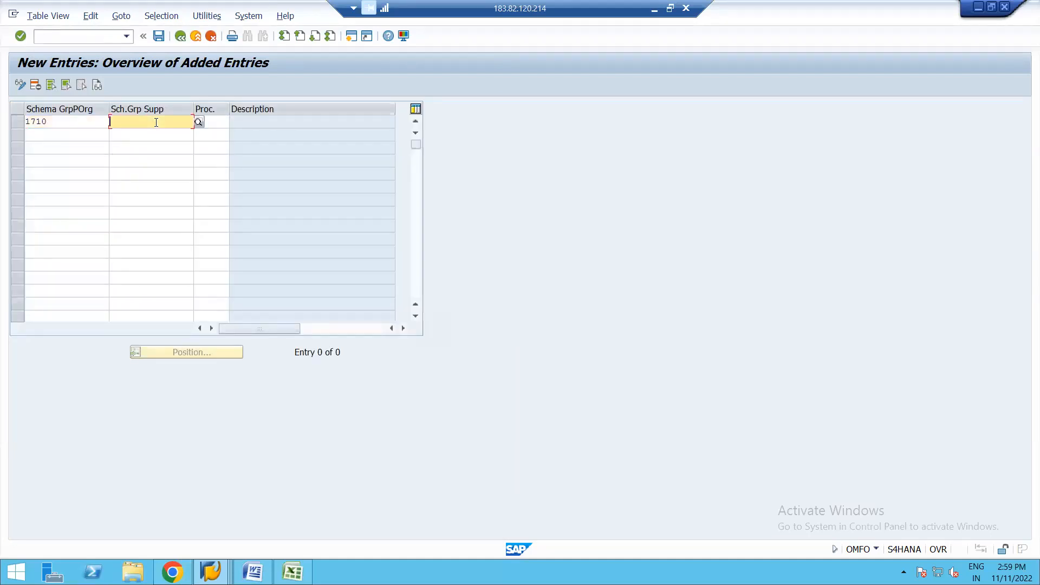
pyautogui.click(198, 123)
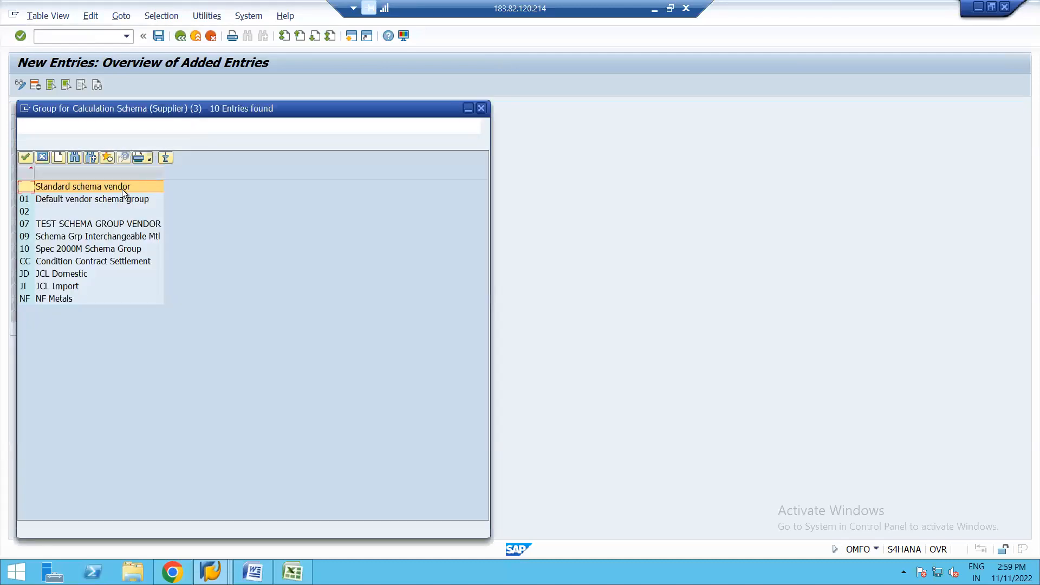
pyautogui.doubleClick(73, 224)
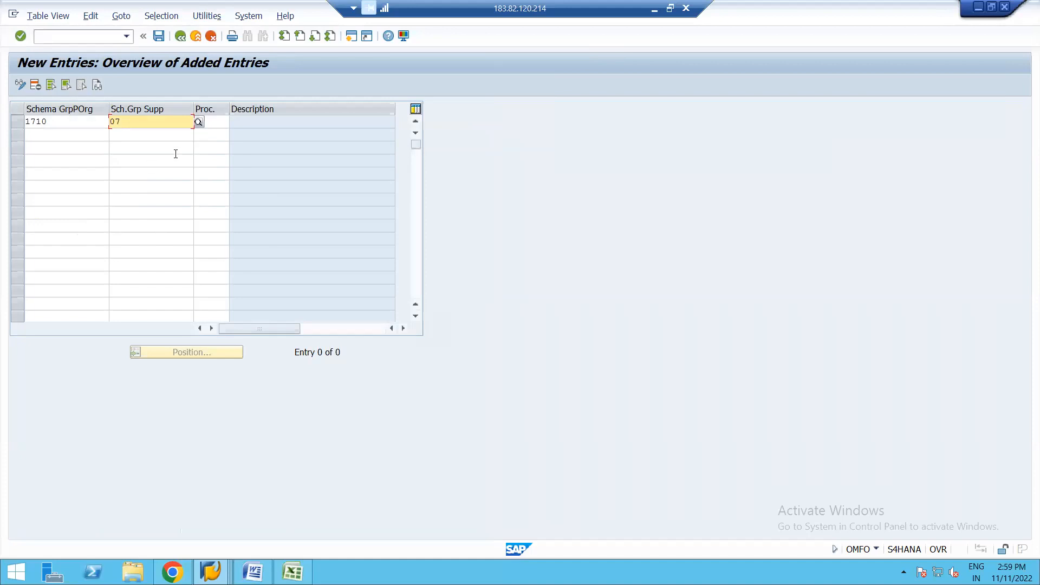
# Step: Assign procedure ZPOTES to the new entry, save it to the proposed customizing request, and return to the overview
pyautogui.click(227, 122)
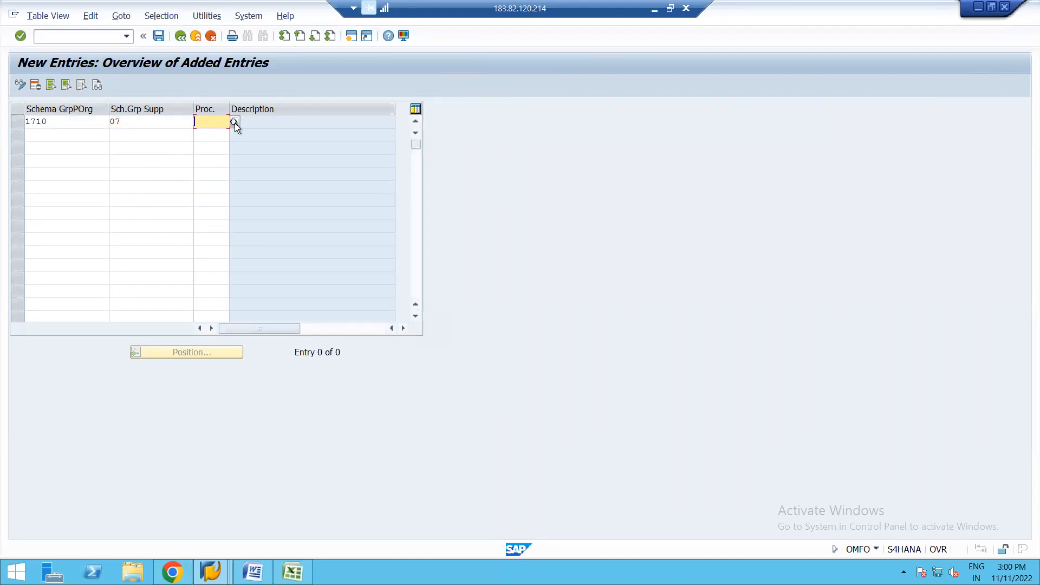
pyautogui.click(235, 123)
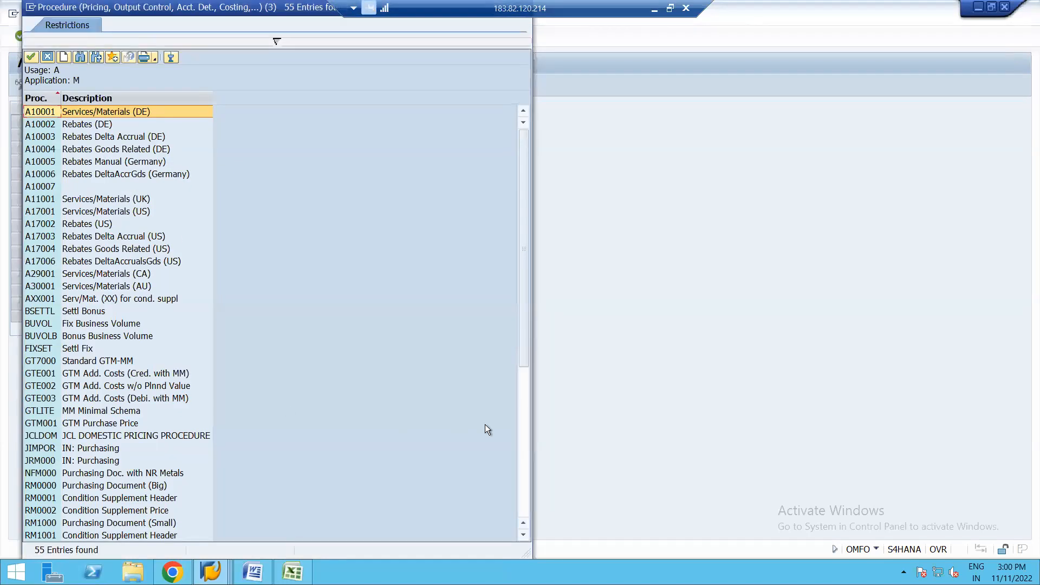
pyautogui.click(522, 500)
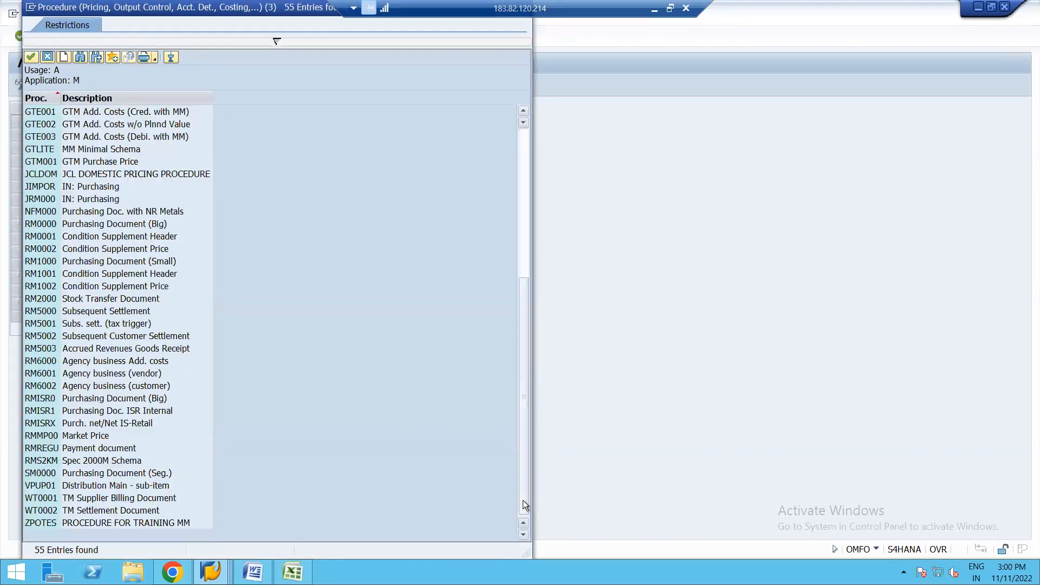
pyautogui.doubleClick(109, 521)
pyautogui.press('Return')
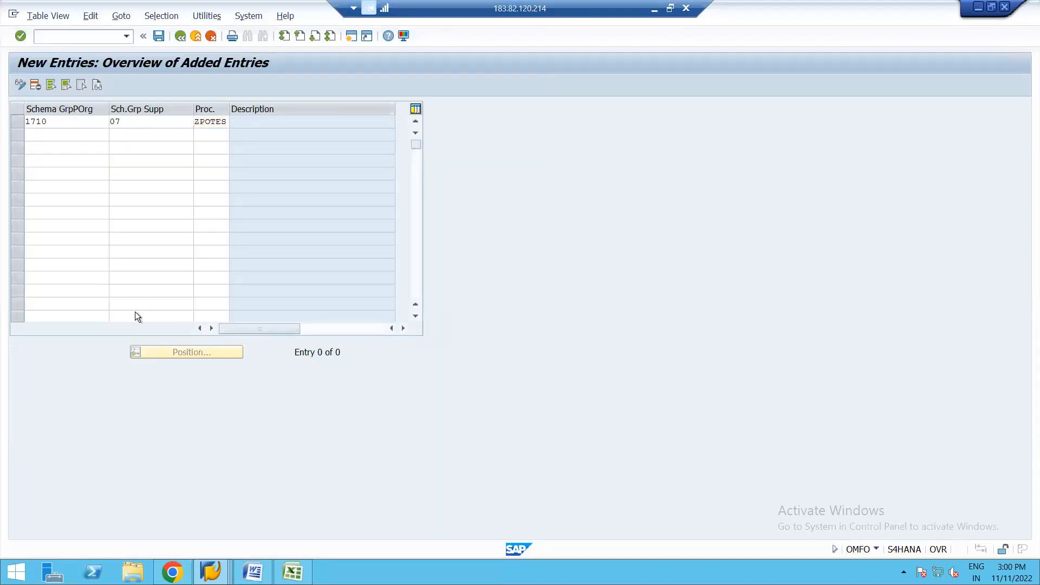
pyautogui.click(157, 39)
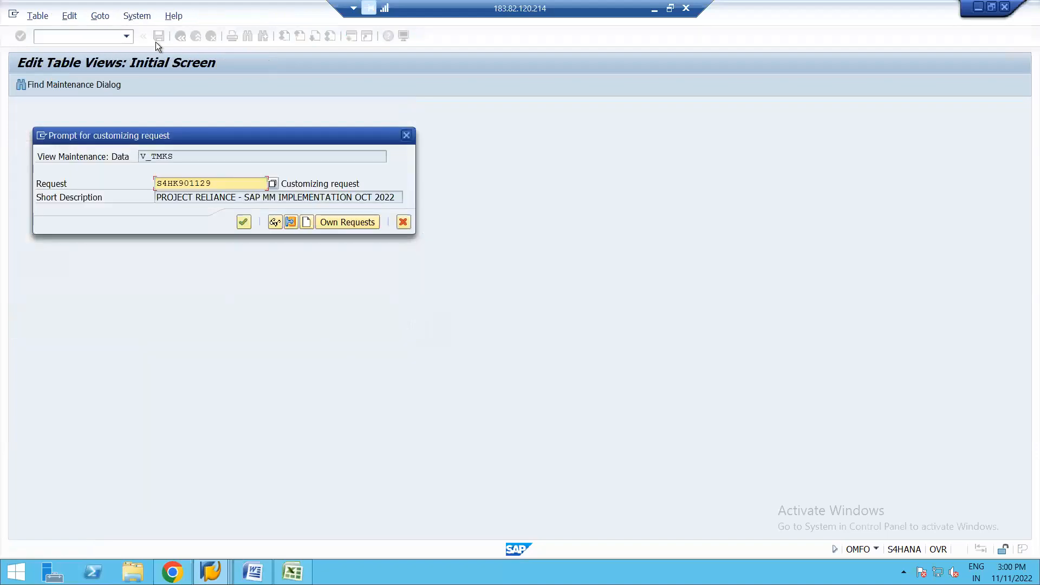
pyautogui.press('Return')
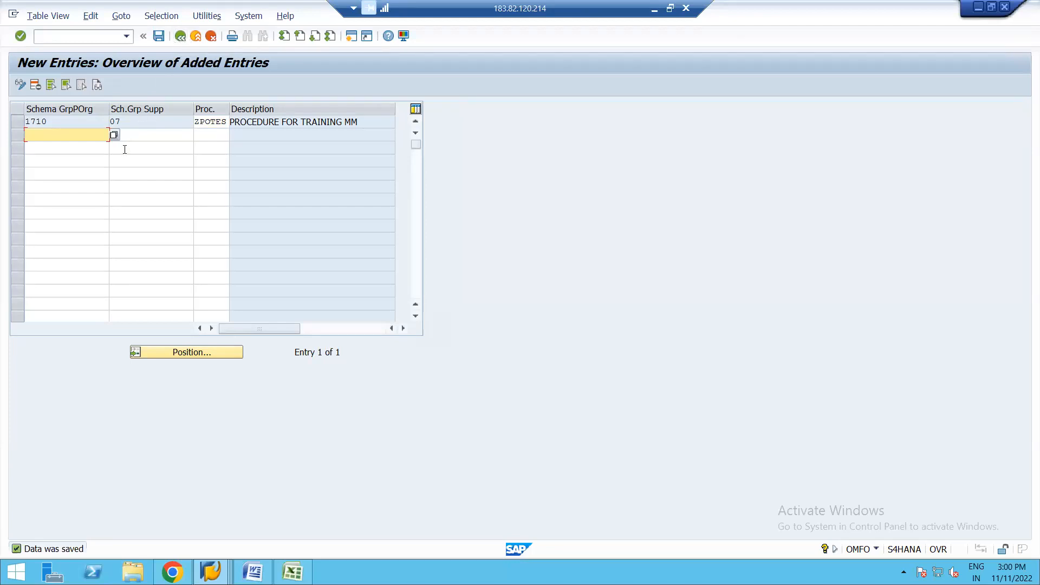
pyautogui.click(127, 122)
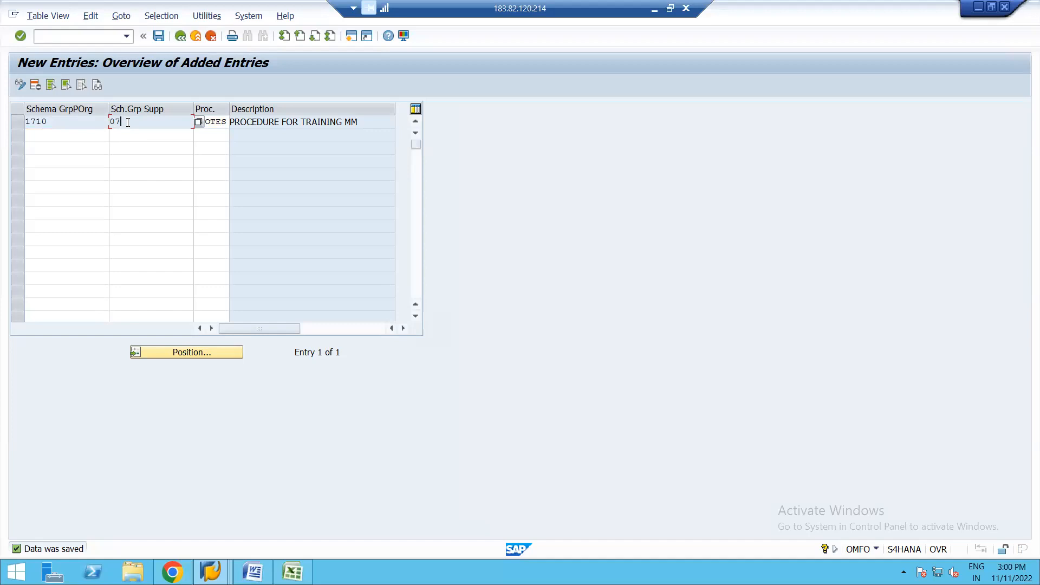
pyautogui.click(180, 37)
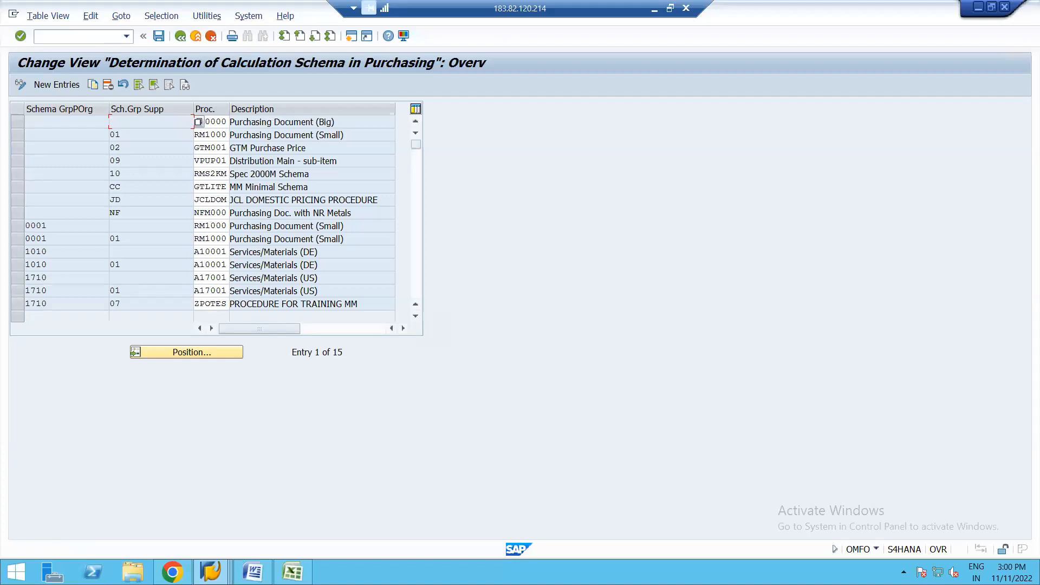
# Step: Switch to the SAP Easy Access session and start transaction BP to maintain business partners
pyautogui.click(211, 573)
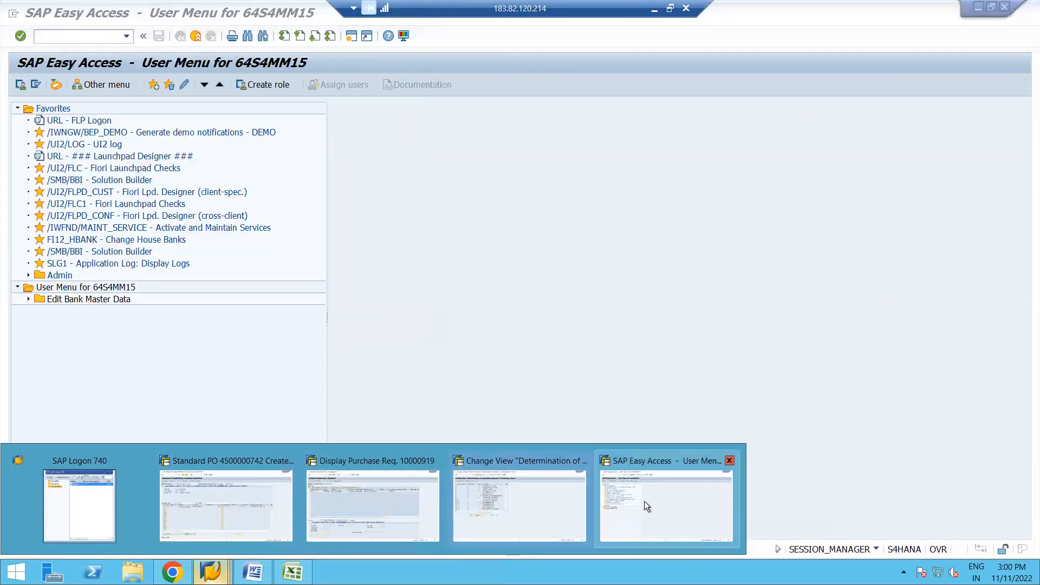
pyautogui.click(645, 502)
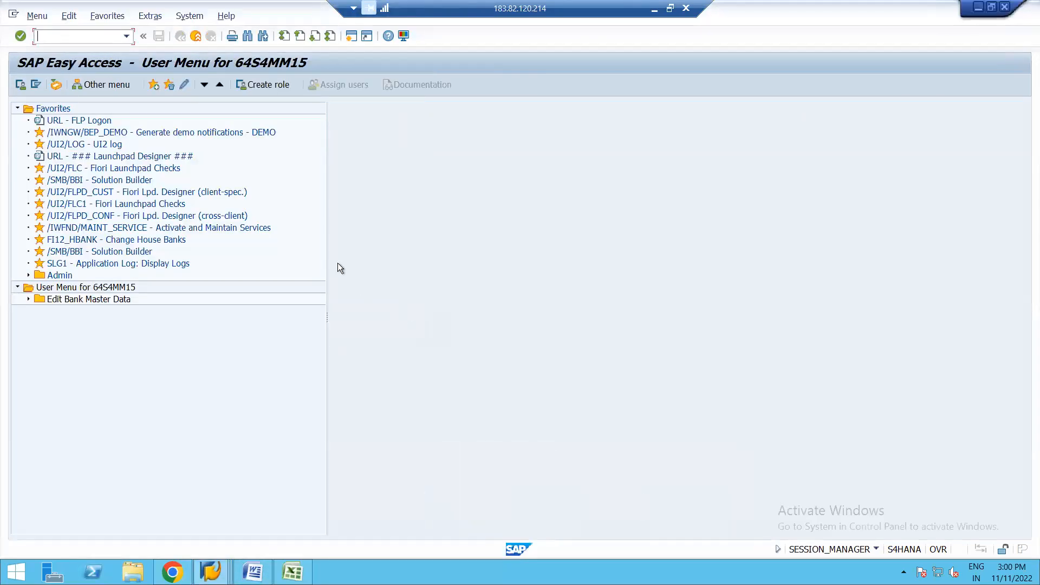
pyautogui.write('bp')
pyautogui.press('Return')
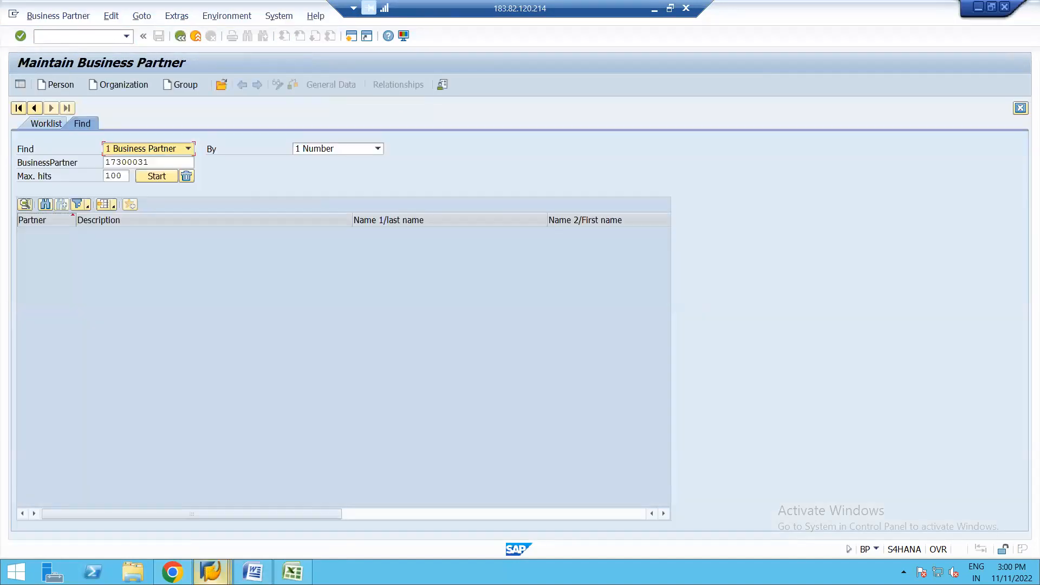
# Step: Switch to the standard purchase order session and expand the item detail to view the pricing conditions of SUGAR CRYSTALS
pyautogui.click(211, 572)
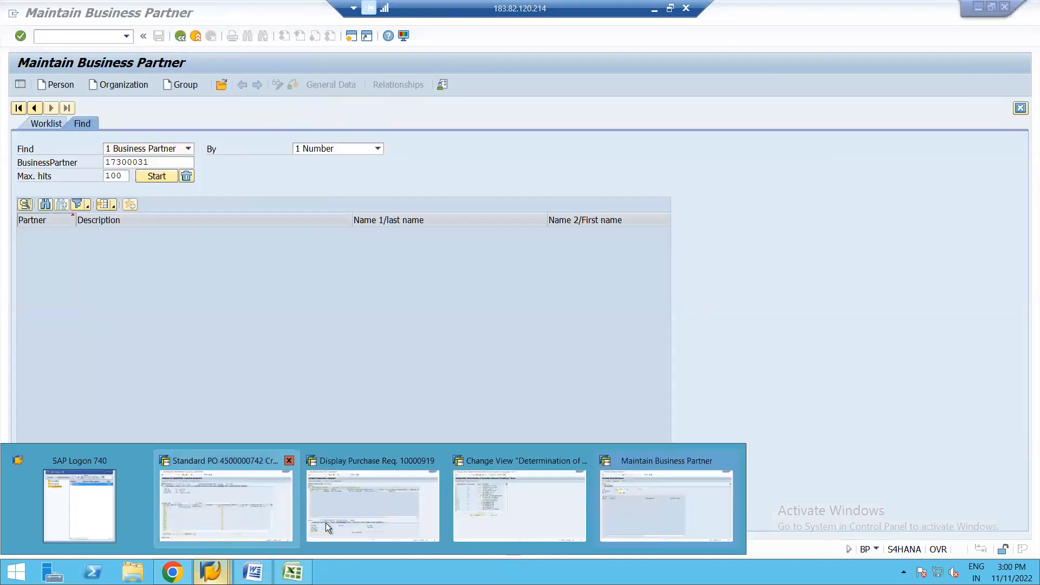
pyautogui.click(373, 499)
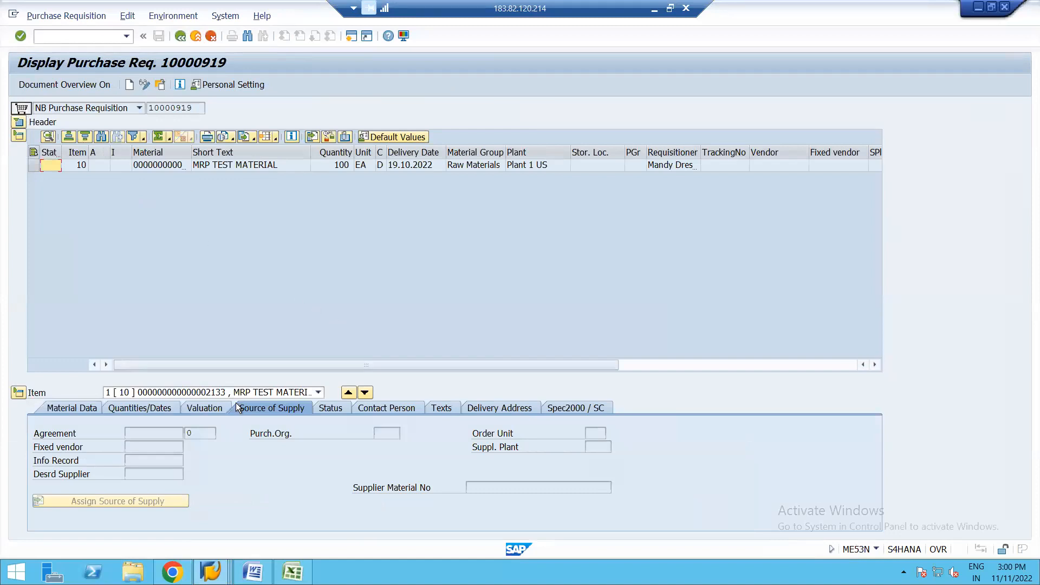
pyautogui.moveTo(211, 572)
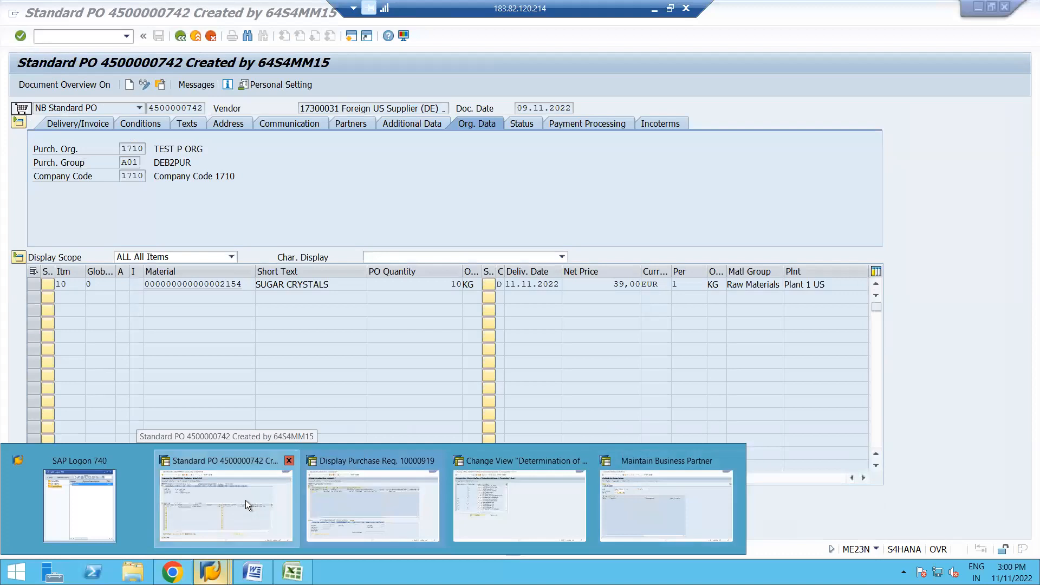
pyautogui.click(245, 499)
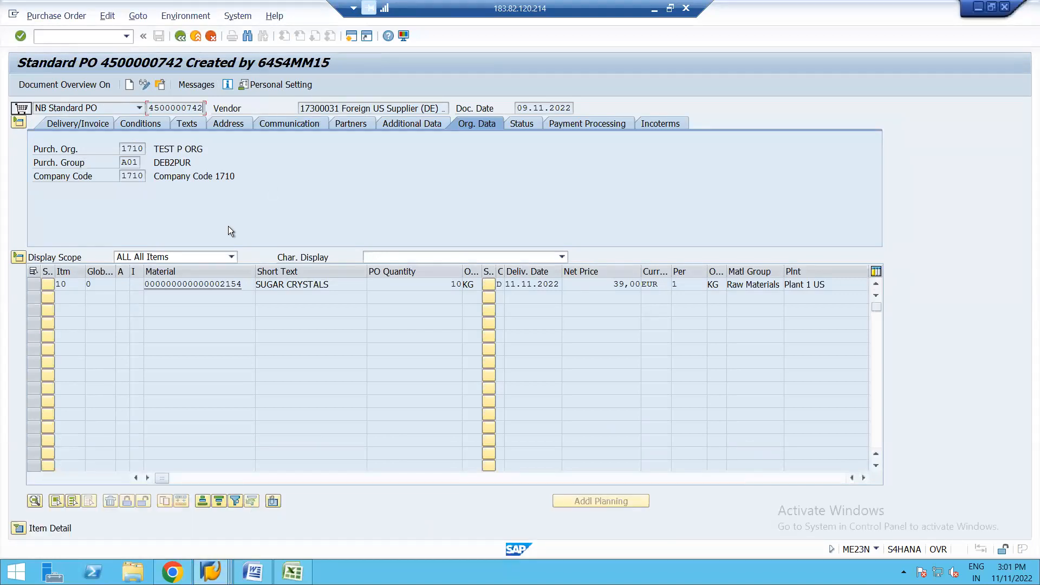
pyautogui.click(18, 530)
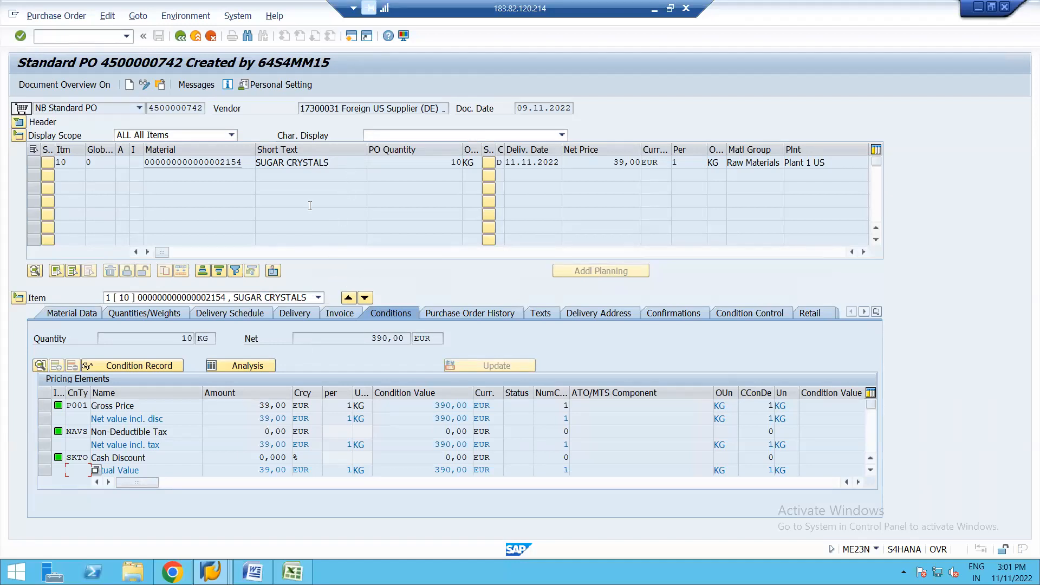
# Step: Display another purchase order by entering its document number and choosing the first suggested match, dated 11.11.2022
pyautogui.click(160, 85)
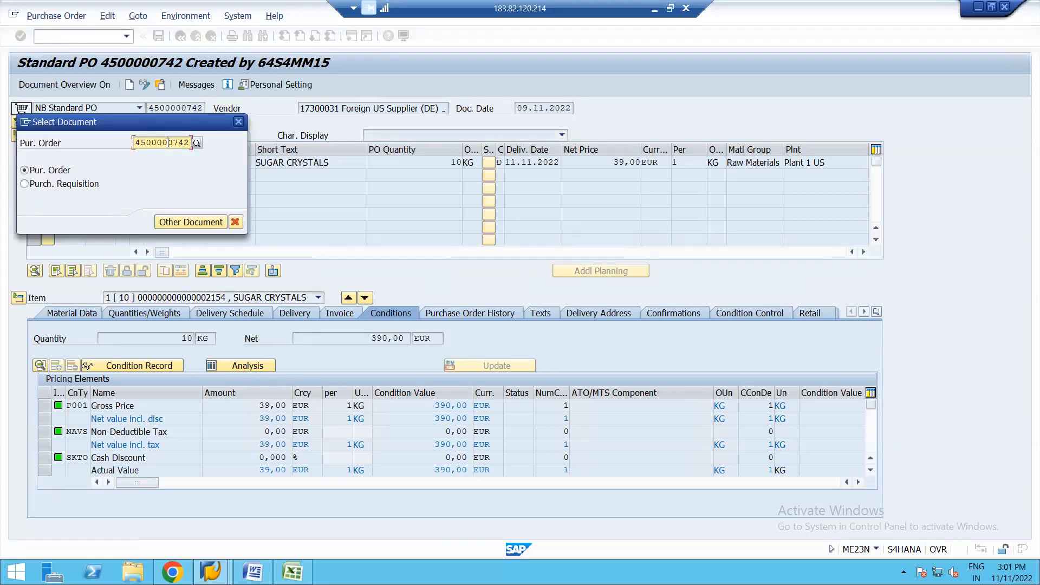
pyautogui.press('BackSpace')
pyautogui.press('BackSpace')
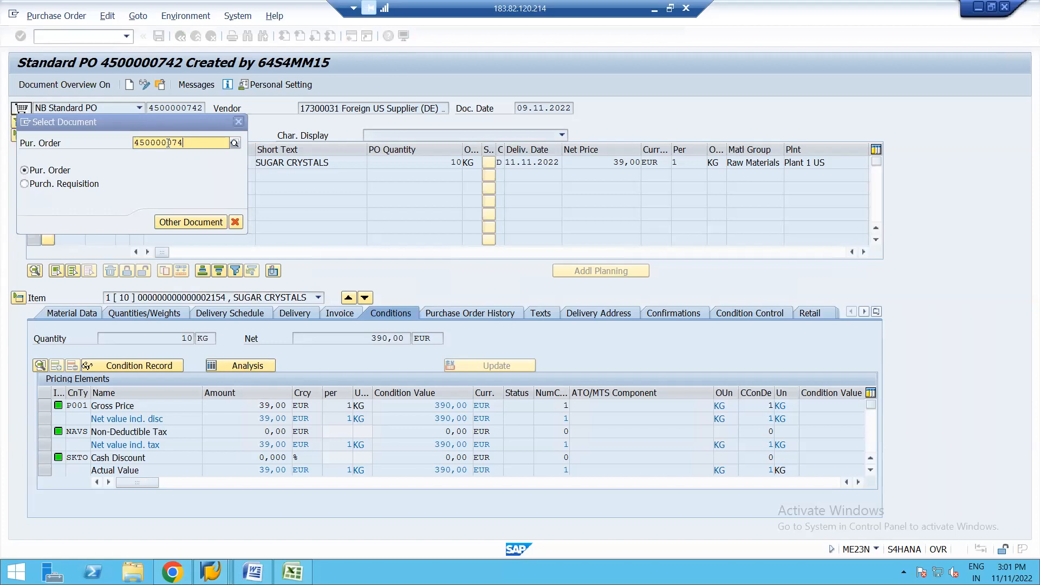
pyautogui.write('53')
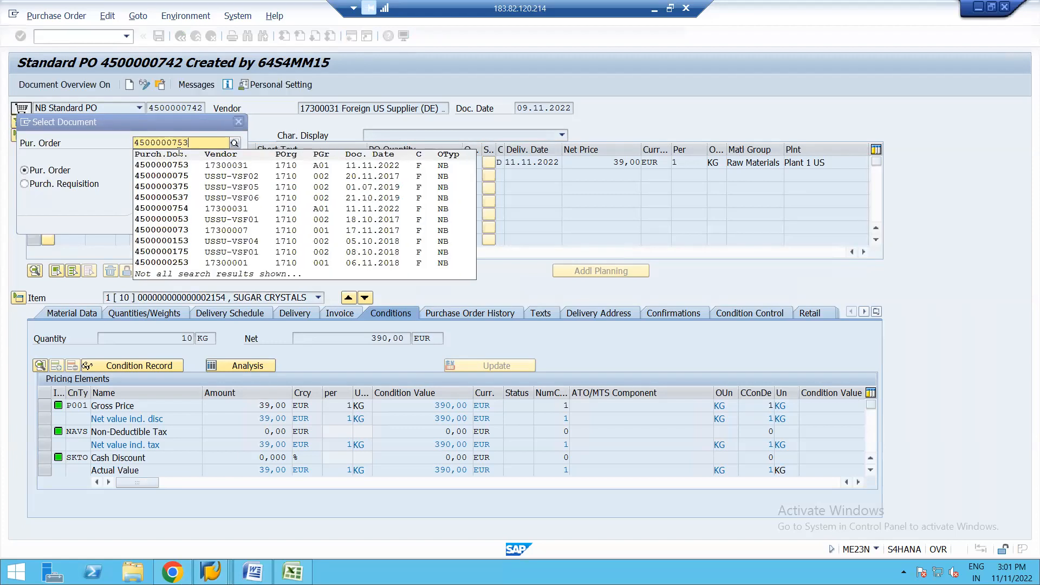
pyautogui.click(180, 165)
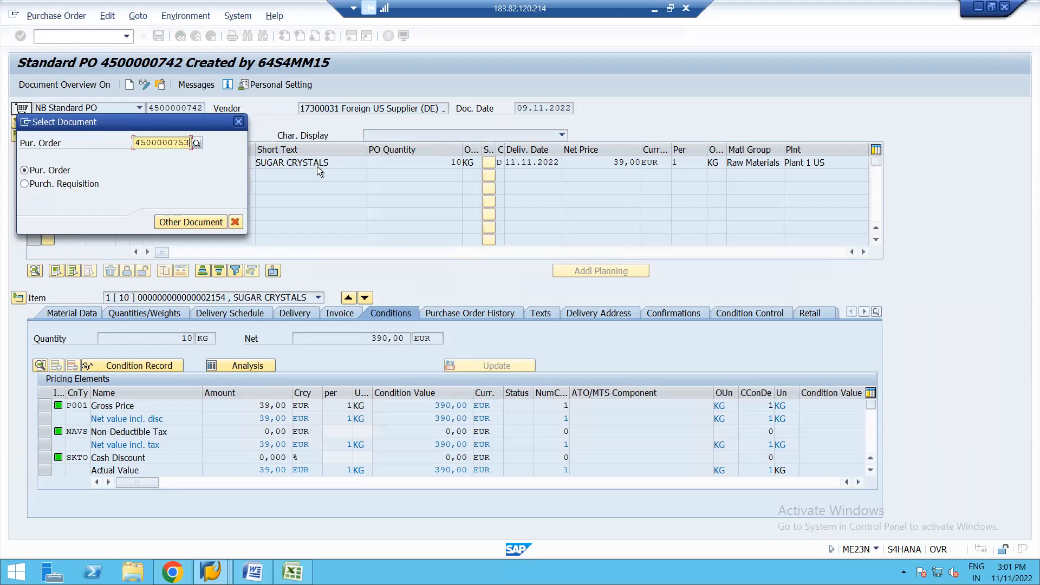
pyautogui.press('Return')
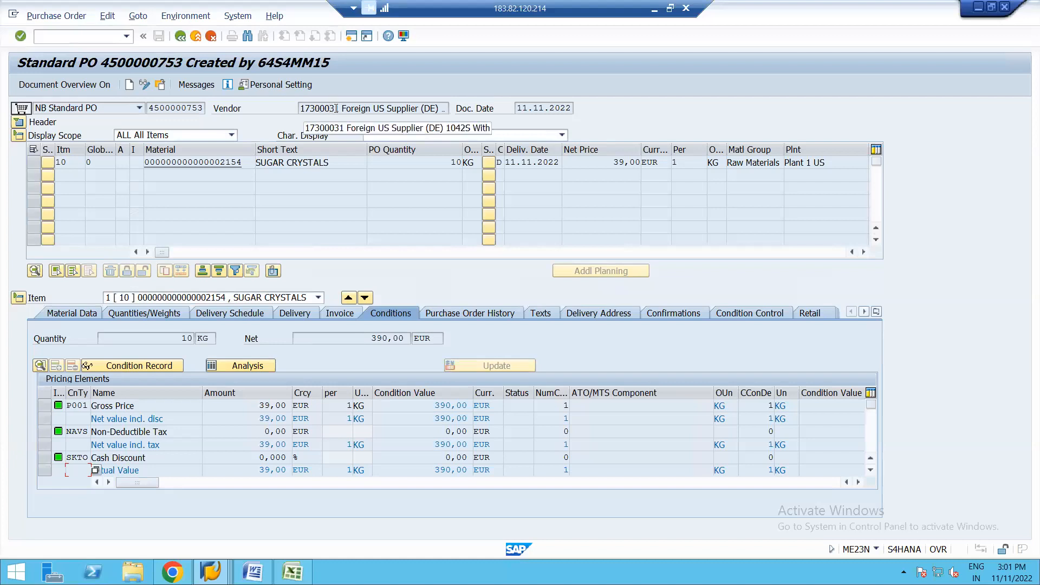
# Step: Copy the supplier number from the vendor field of the displayed purchase order
pyautogui.click(336, 109)
pyautogui.hotkey('shift', 'Left')
pyautogui.hotkey('shift', 'Left')
pyautogui.hotkey('shift', 'Left')
pyautogui.hotkey('shift', 'Left')
pyautogui.hotkey('shift', 'Left')
pyautogui.hotkey('shift', 'Left')
pyautogui.hotkey('shift', 'Left')
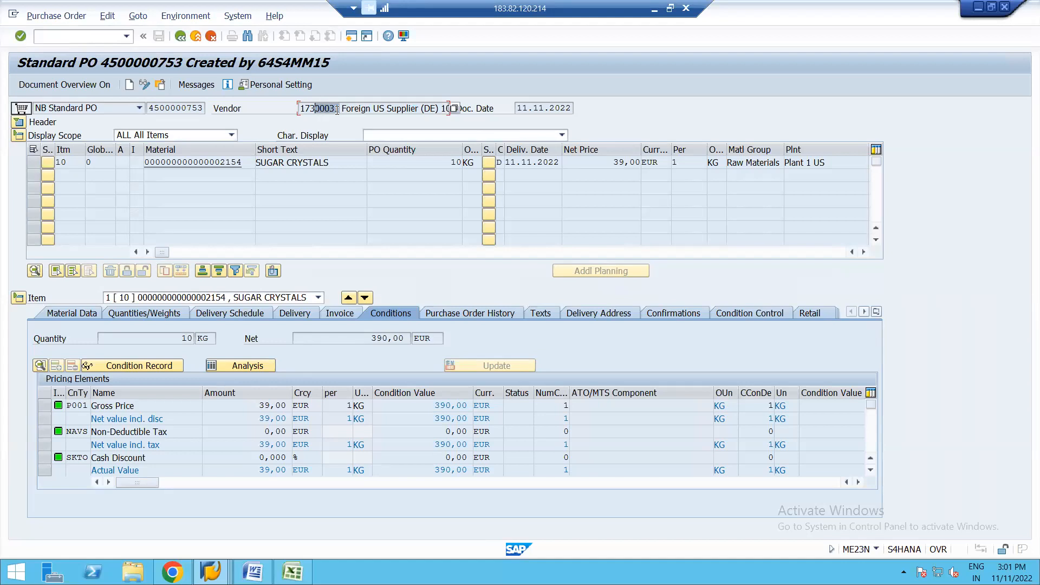
pyautogui.hotkey('ctrl', 'c')
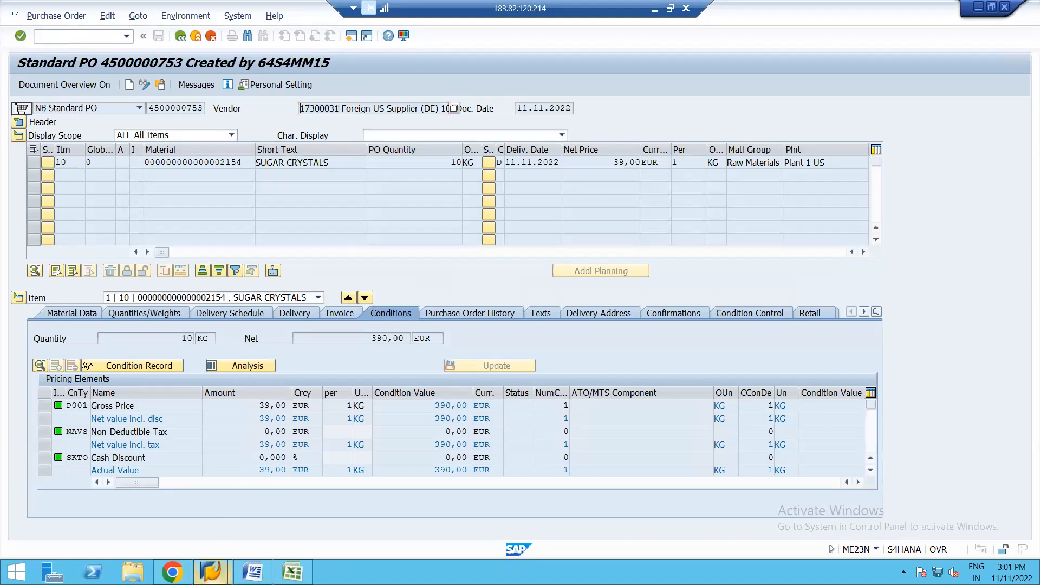
# Step: Switch to the business partner session, search for the supplier by number, open its record, and set it to change mode
pyautogui.click(211, 572)
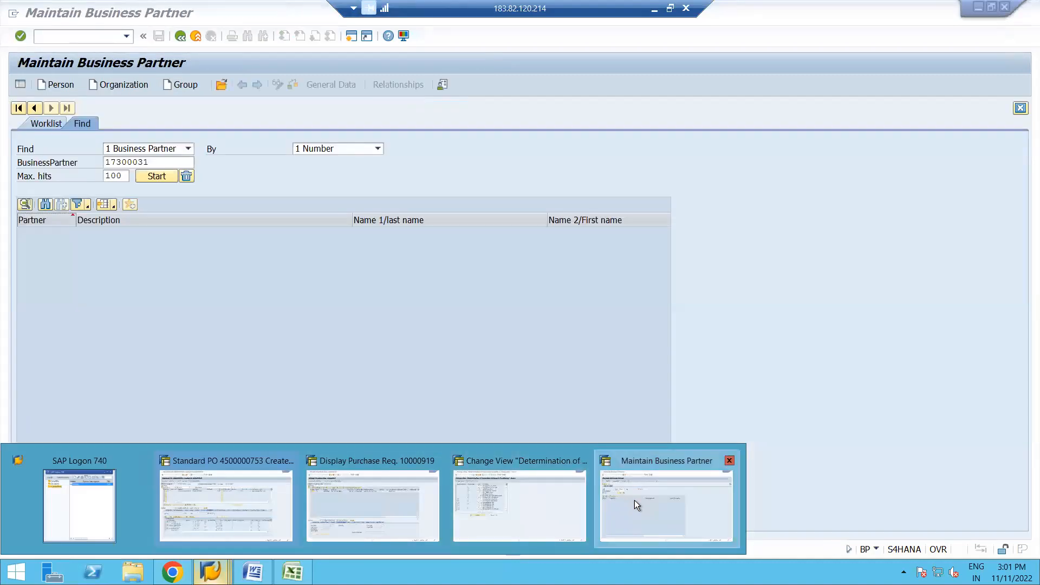
pyautogui.click(635, 500)
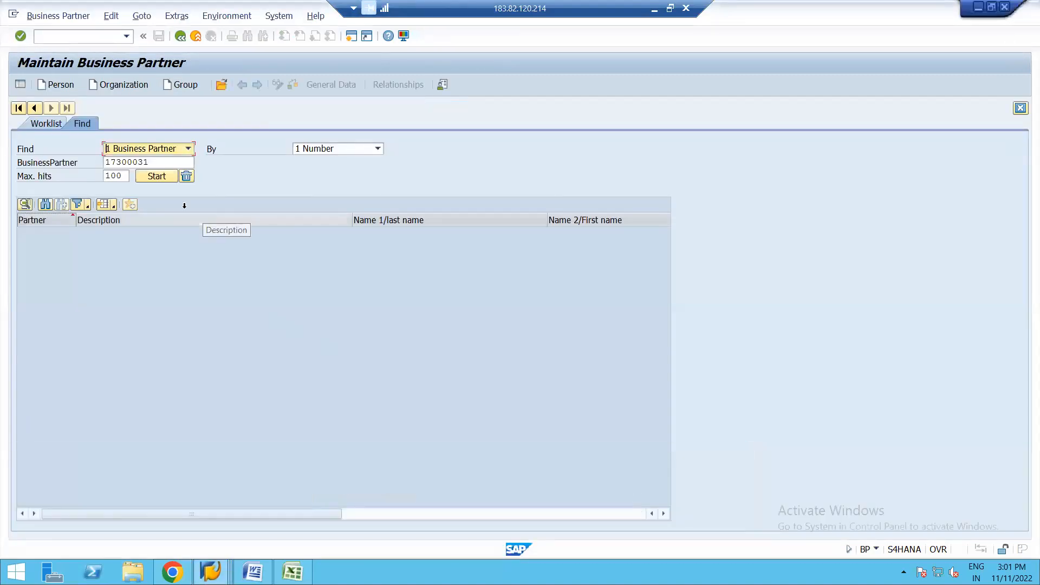
pyautogui.click(160, 176)
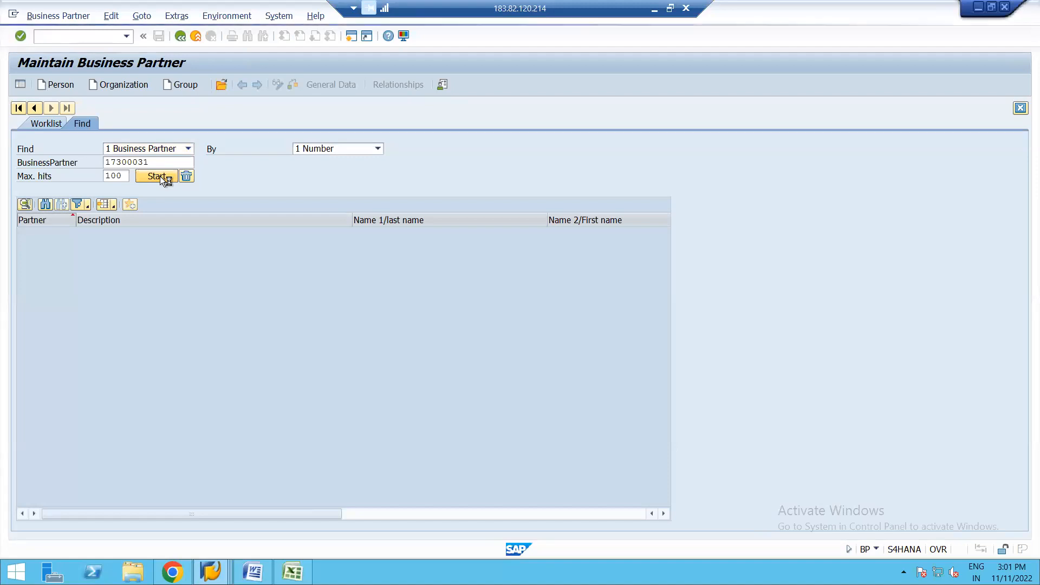
pyautogui.doubleClick(135, 233)
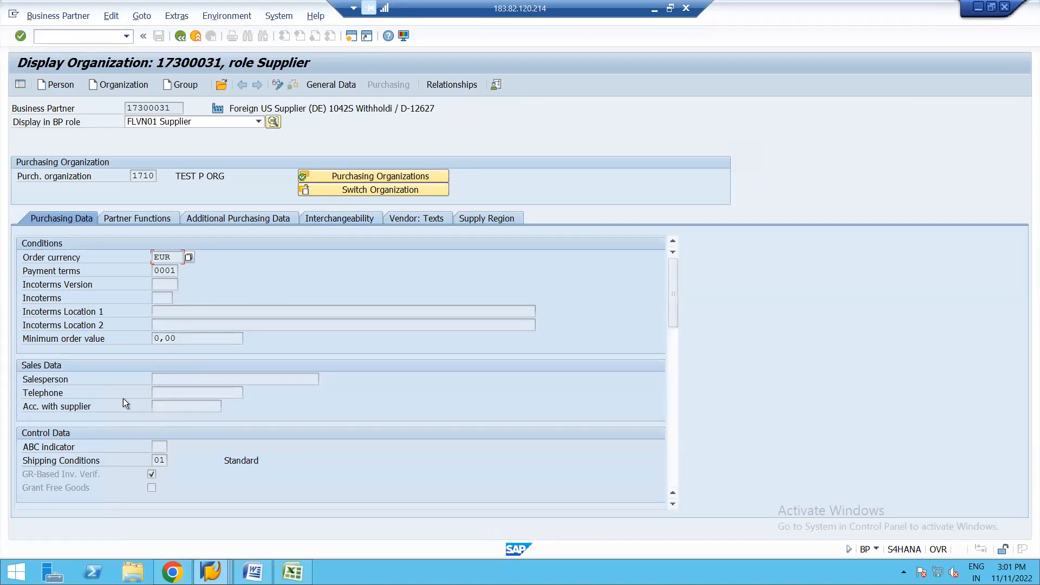
pyautogui.click(70, 15)
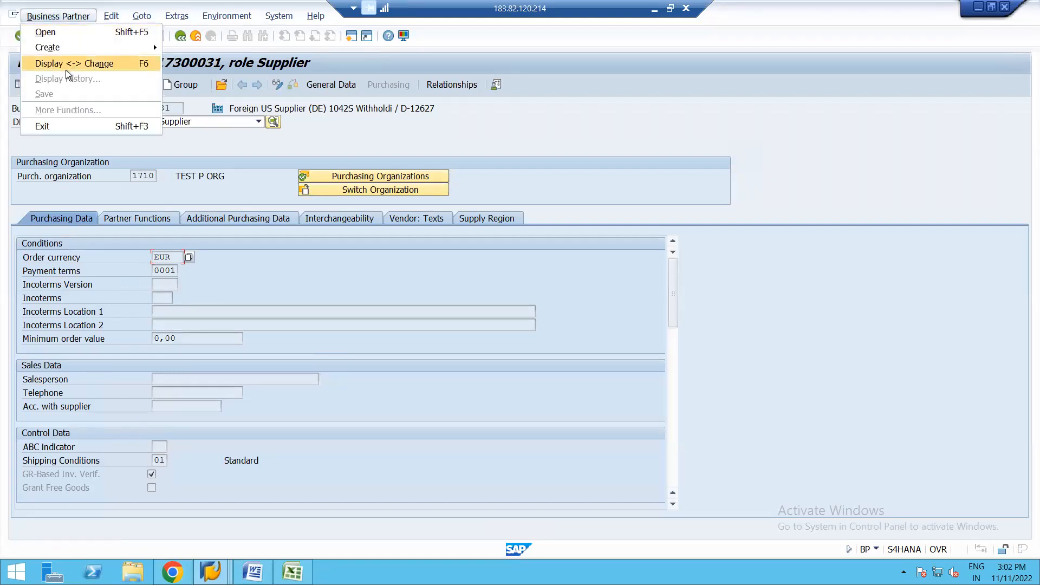
pyautogui.click(57, 64)
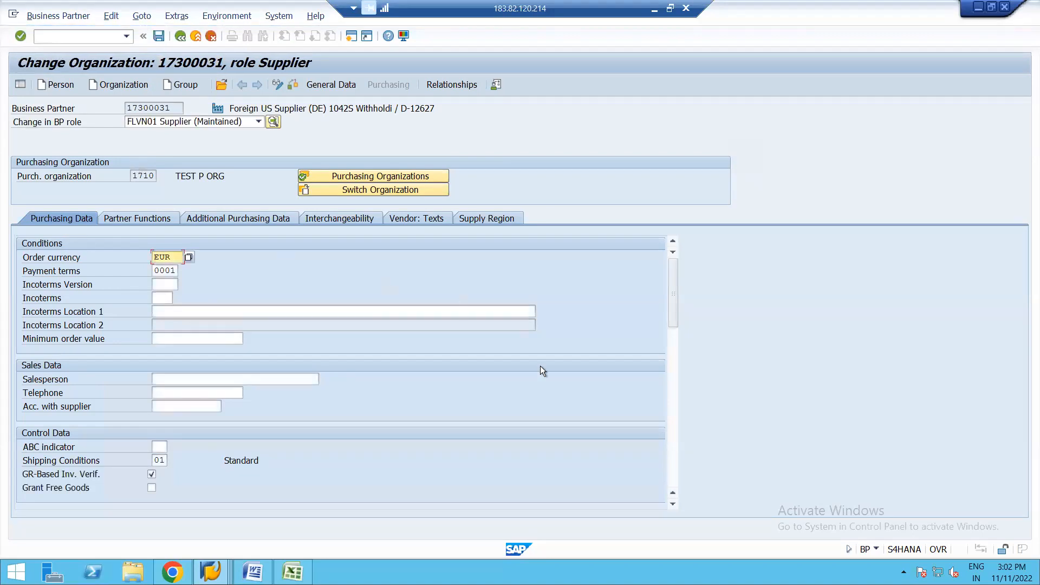
# Step: Examine the supplier's purchasing data for purchasing organization 1710 to find the Schema Grp Supp field under Additional Purchasing Data
pyautogui.click(673, 504)
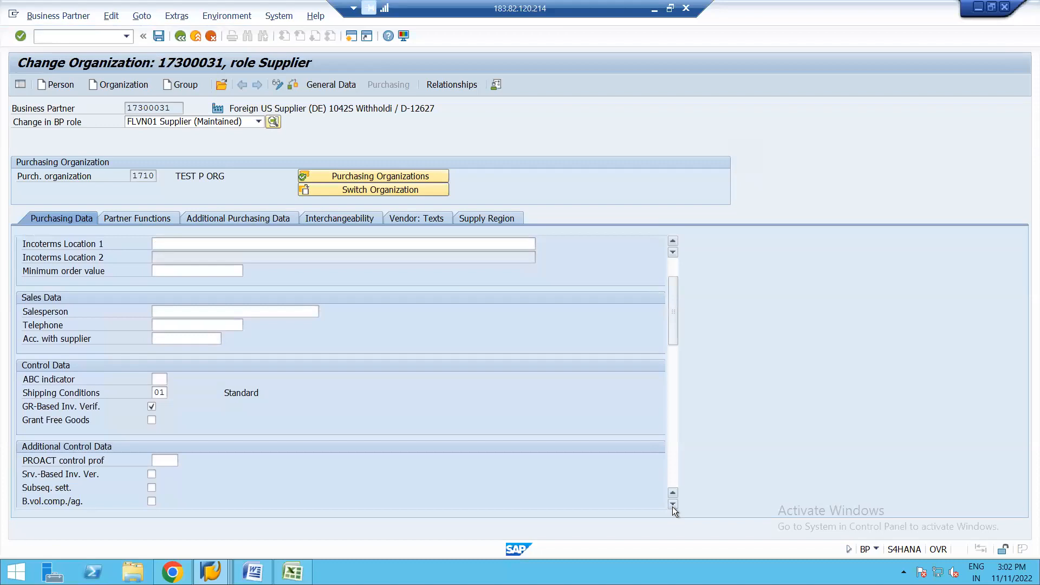
pyautogui.click(673, 504)
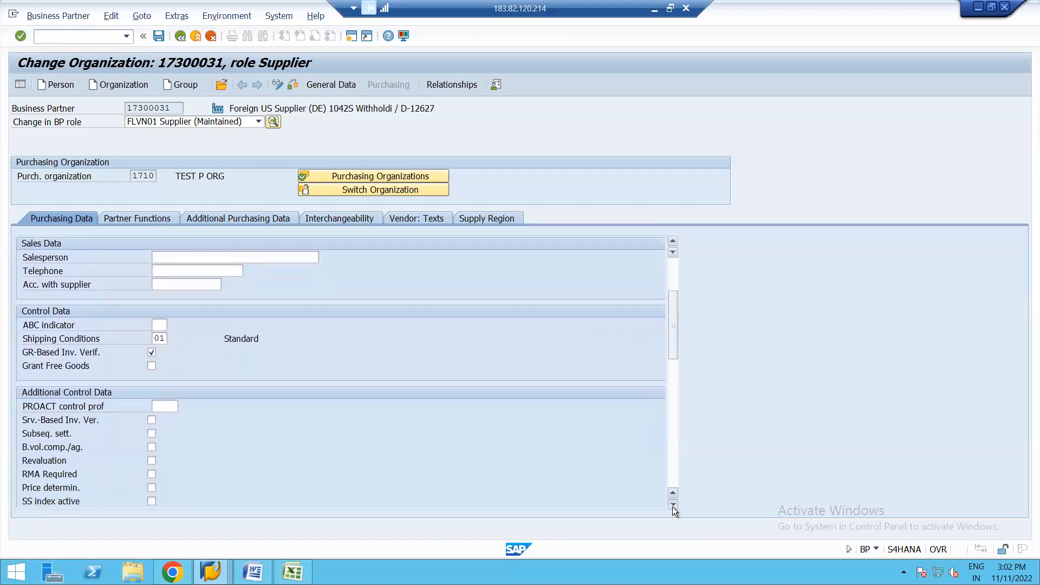
pyautogui.click(673, 505)
pyautogui.click(673, 505)
pyautogui.click(673, 504)
pyautogui.click(672, 504)
pyautogui.click(673, 504)
pyautogui.click(673, 504)
pyautogui.click(673, 505)
pyautogui.click(673, 505)
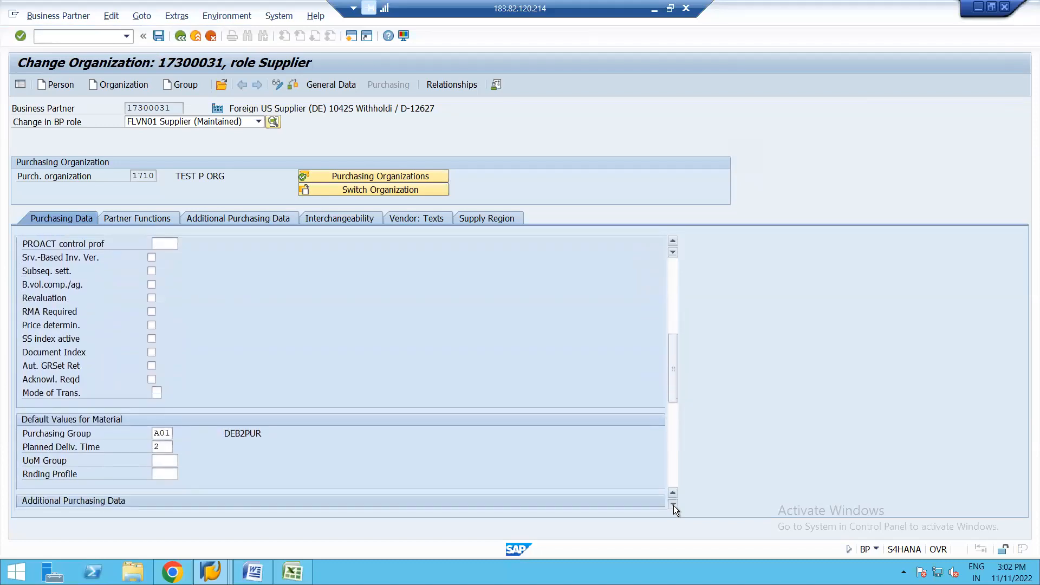
pyautogui.click(673, 504)
pyautogui.click(673, 504)
pyautogui.click(674, 506)
pyautogui.click(674, 505)
pyautogui.click(674, 505)
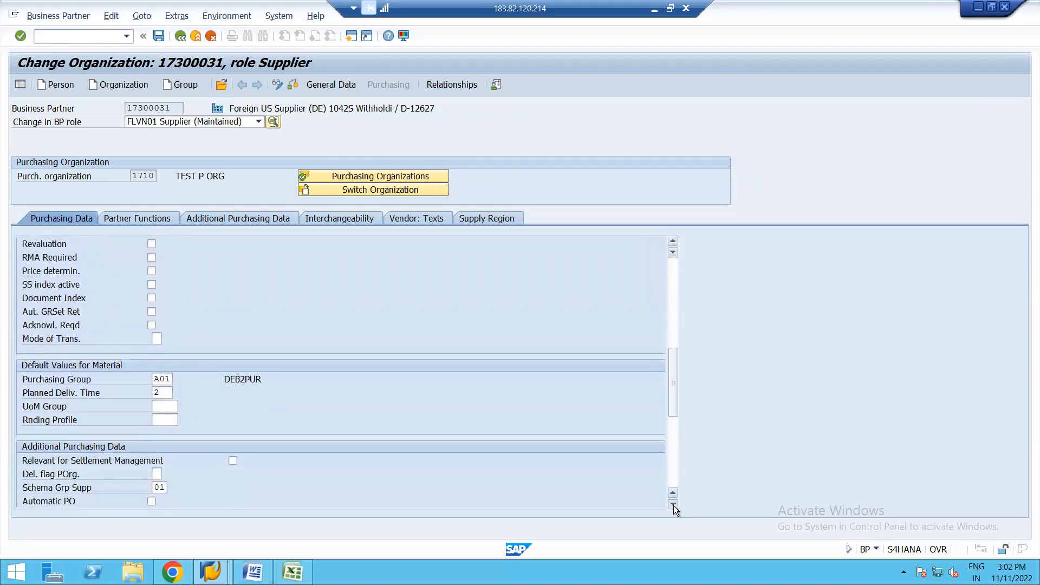
pyautogui.click(674, 505)
pyautogui.click(674, 506)
pyautogui.click(674, 505)
pyautogui.click(674, 505)
pyautogui.click(674, 505)
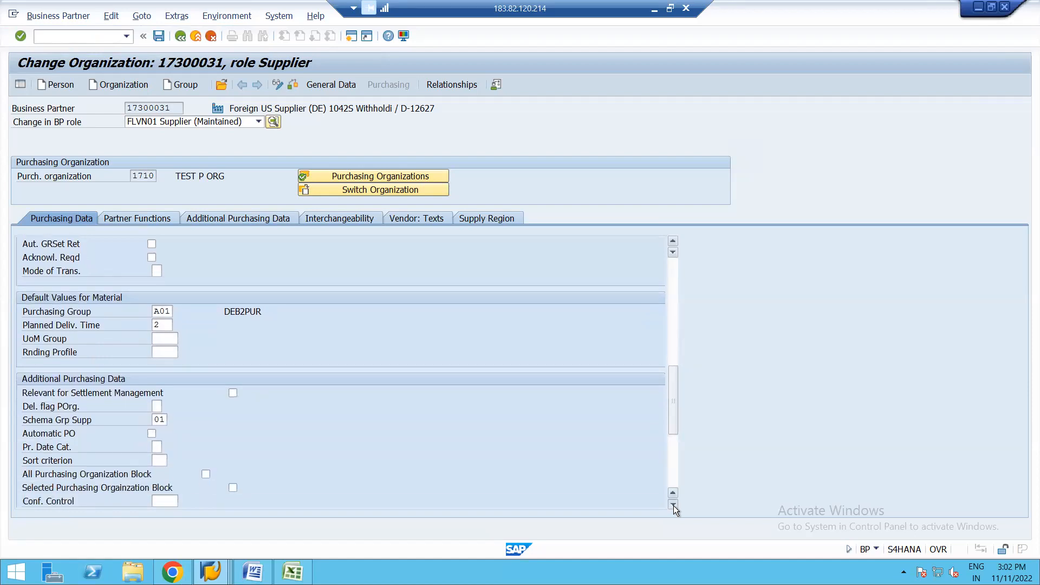
pyautogui.click(674, 505)
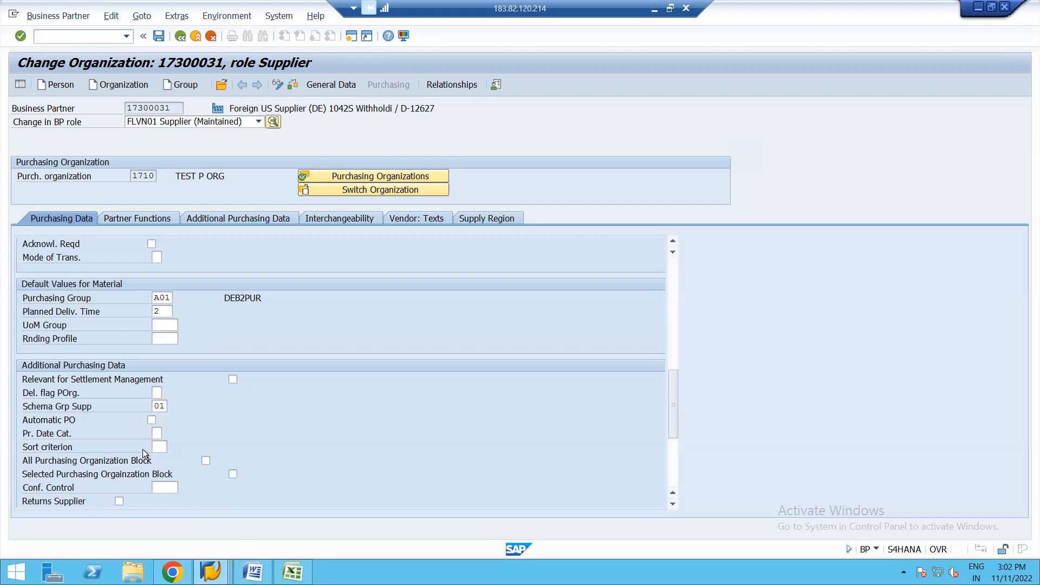
# Step: Switch to the calculation schema determination overview and check which procedure applies to schema group 1710 with supplier group 01
pyautogui.click(211, 570)
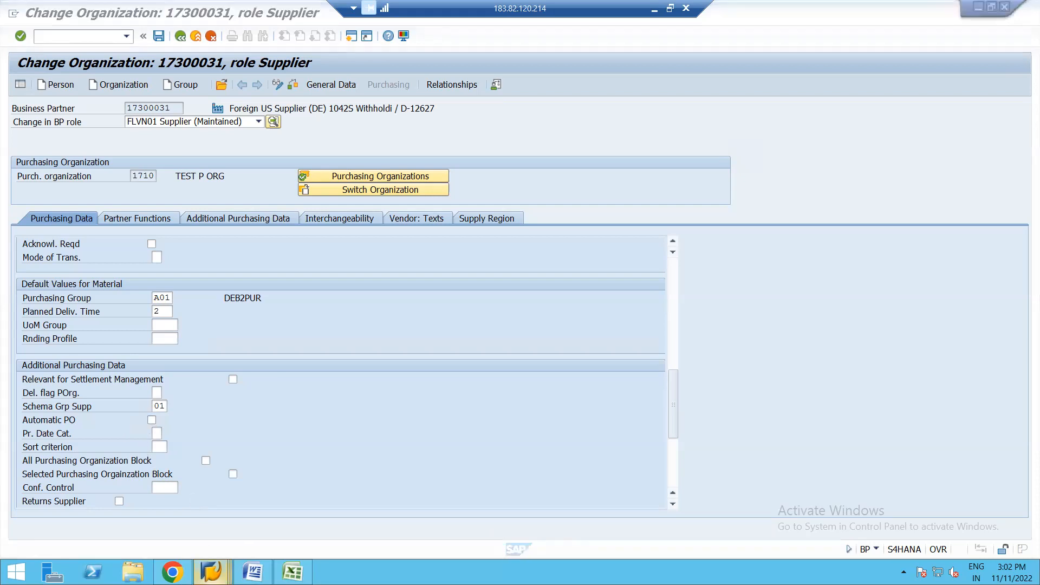
pyautogui.moveTo(527, 499)
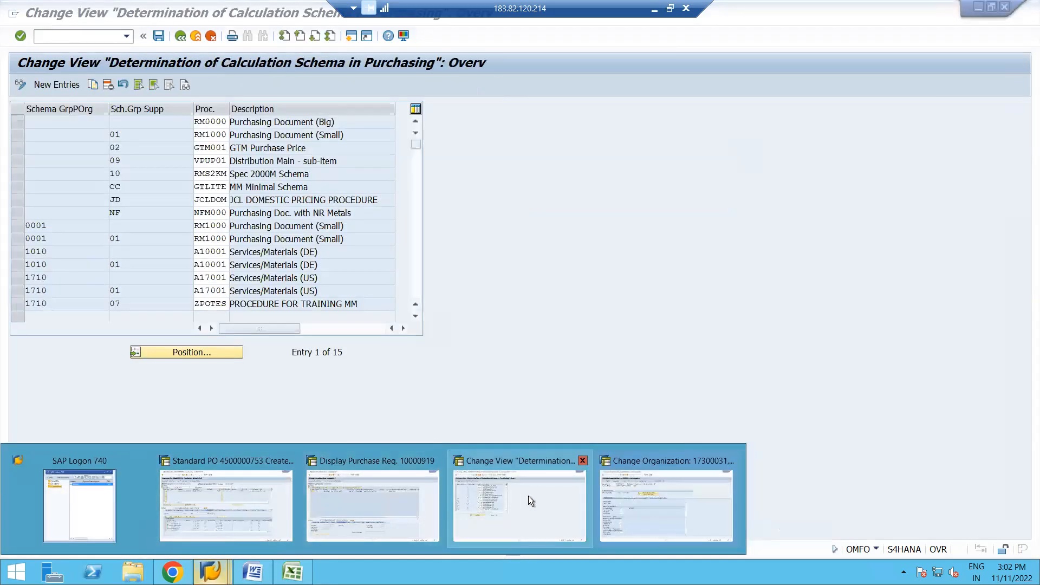
pyautogui.click(528, 495)
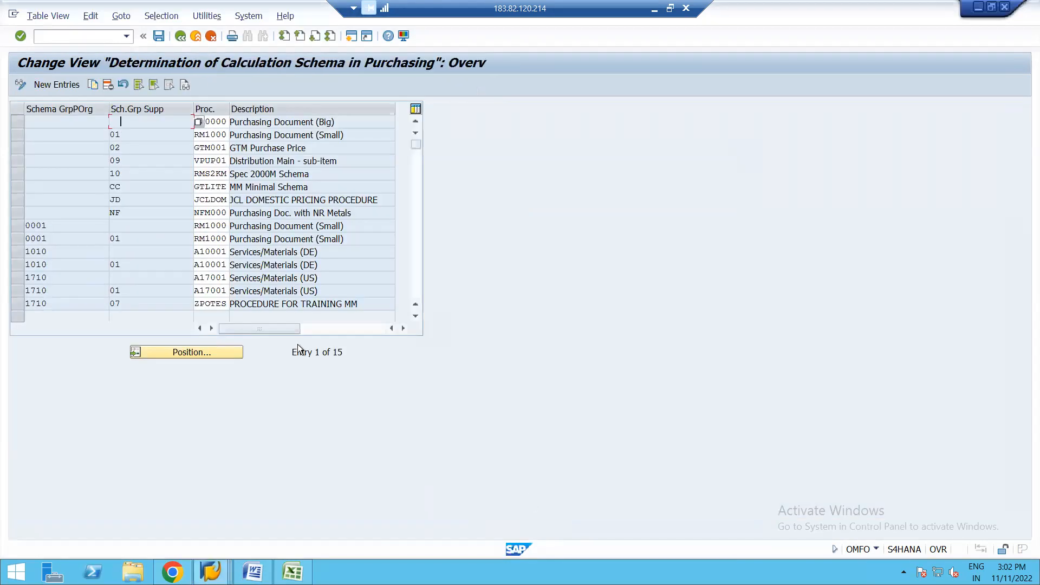
pyautogui.click(16, 291)
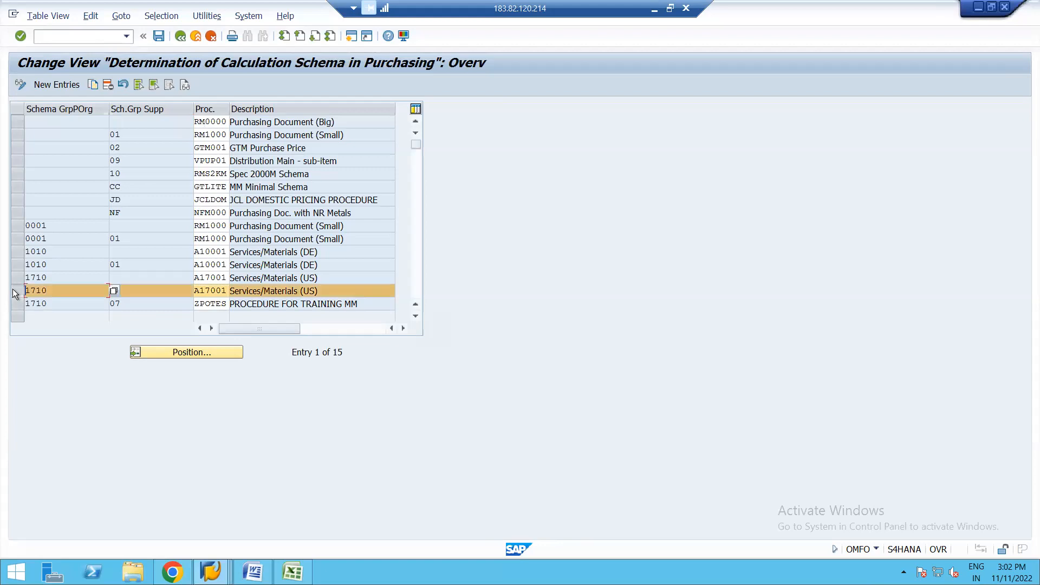
pyautogui.click(169, 289)
pyautogui.write('01')
pyautogui.click(264, 291)
pyautogui.click(14, 292)
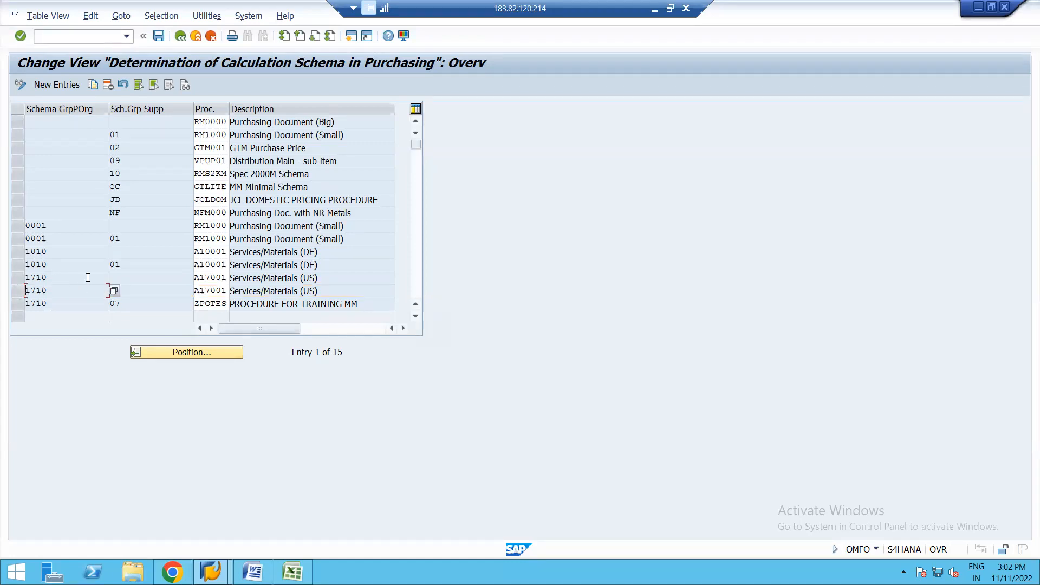
# Step: Check the procedure assigned to supplier schema group 01 where the purchasing organization schema group is blank
pyautogui.click(127, 136)
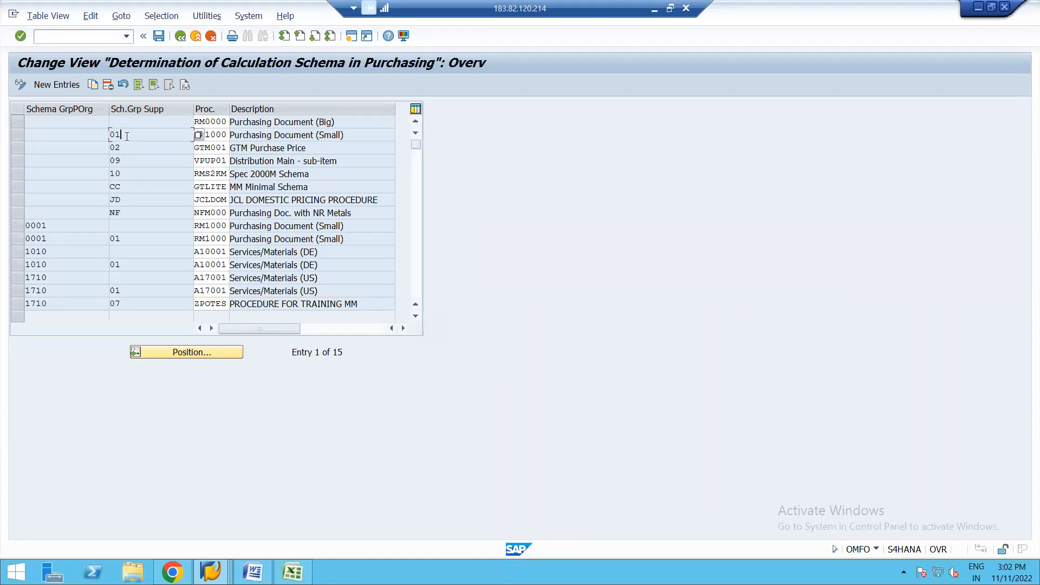
pyautogui.click(210, 134)
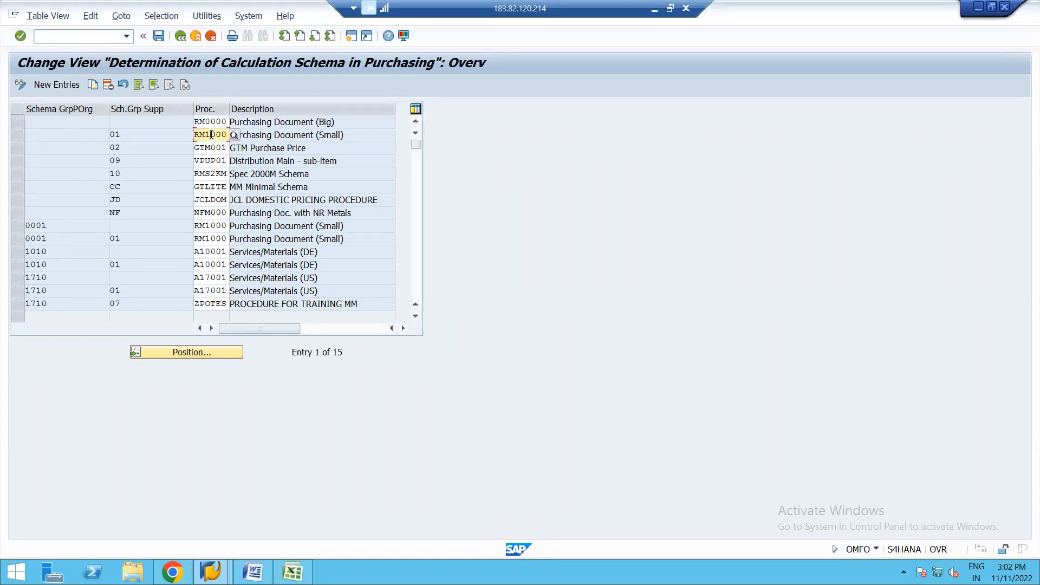
pyautogui.click(53, 136)
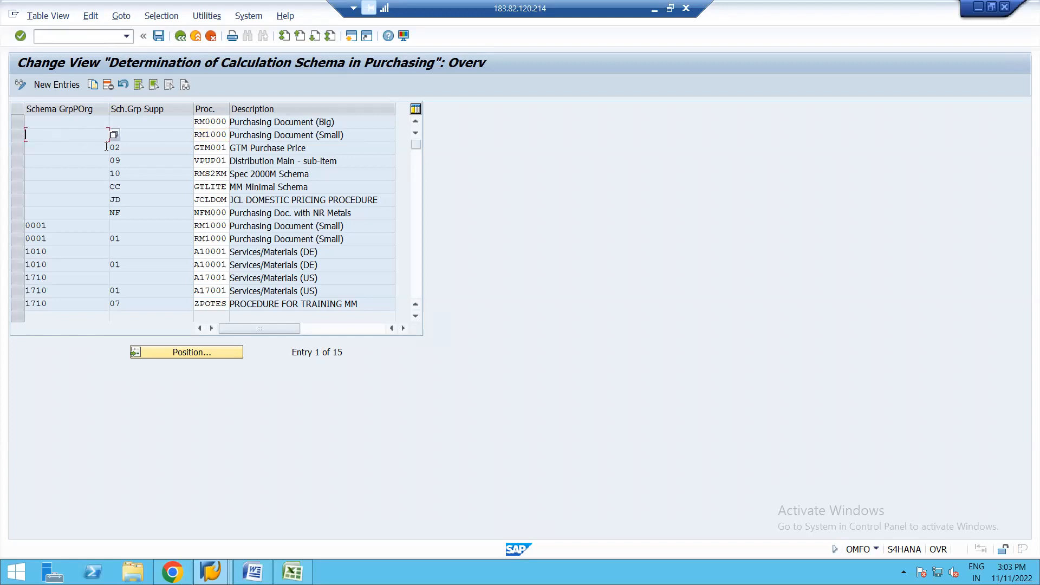
pyautogui.click(144, 139)
pyautogui.write('01')
pyautogui.click(222, 135)
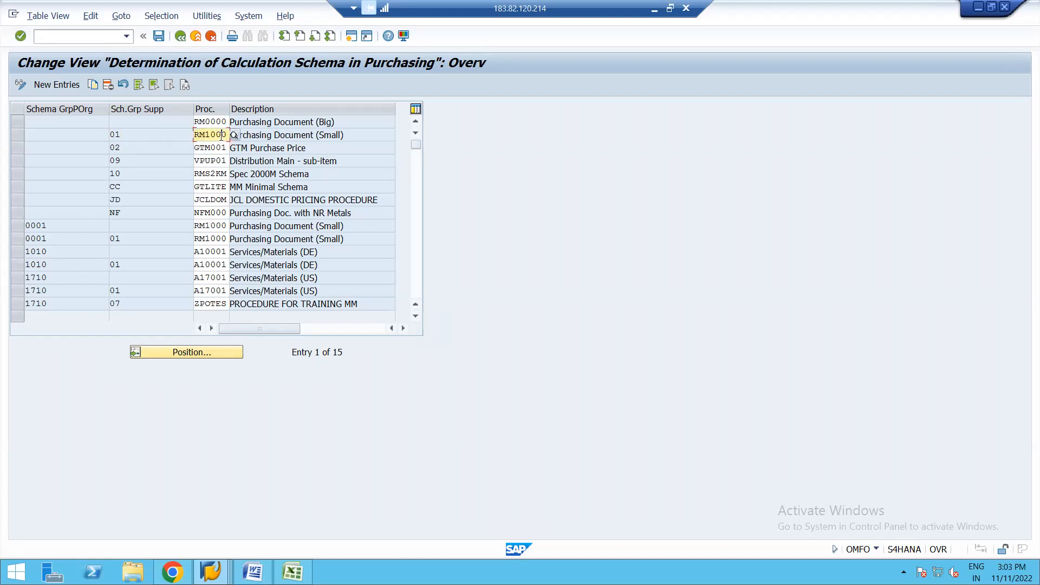
pyautogui.click(259, 136)
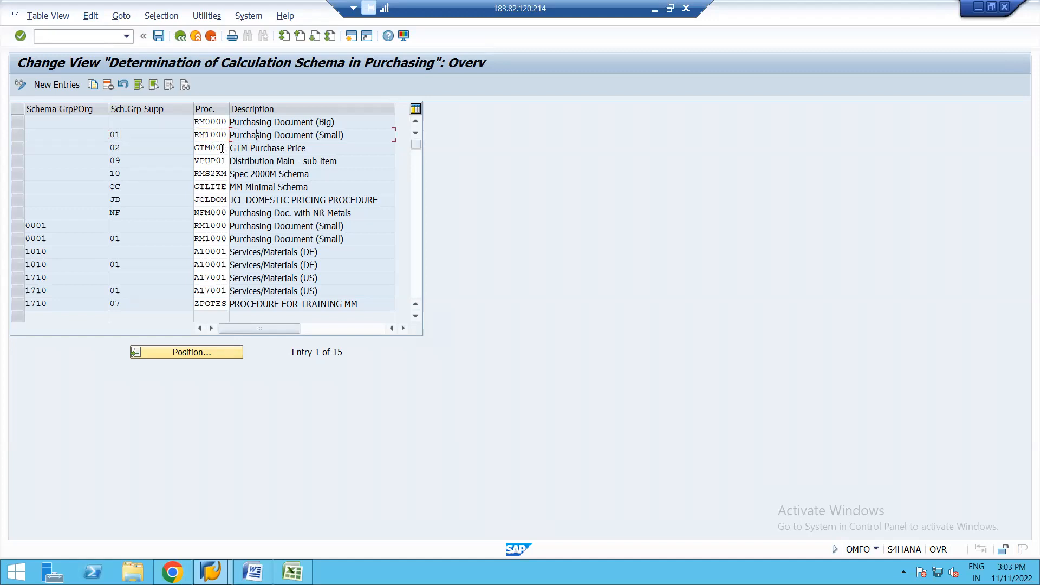
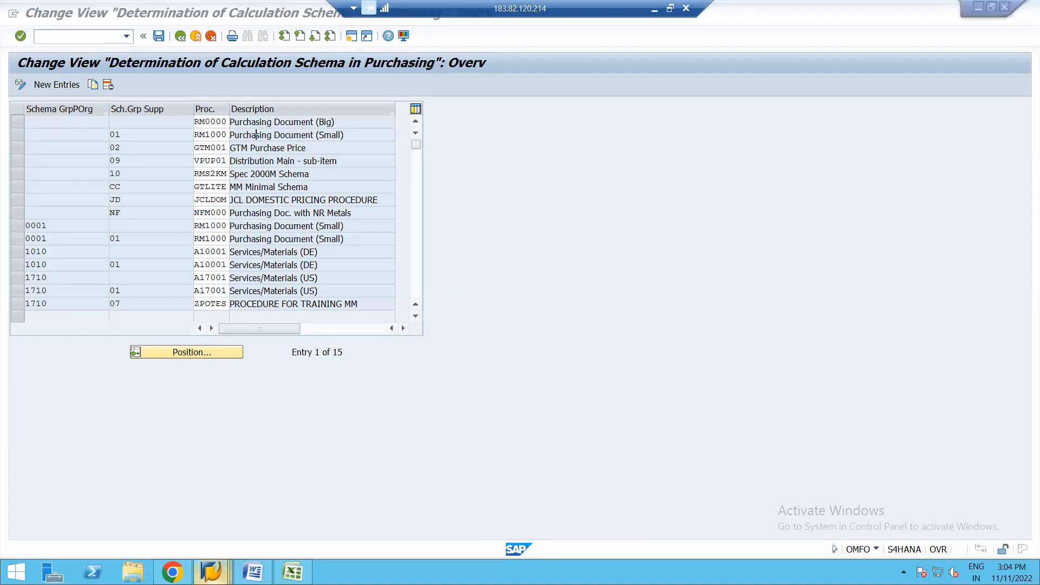
# Step: Switch to the supplier's business partner record, set Schema Grp Supp to 07 for purchasing organization 1710, and save
pyautogui.moveTo(212, 572)
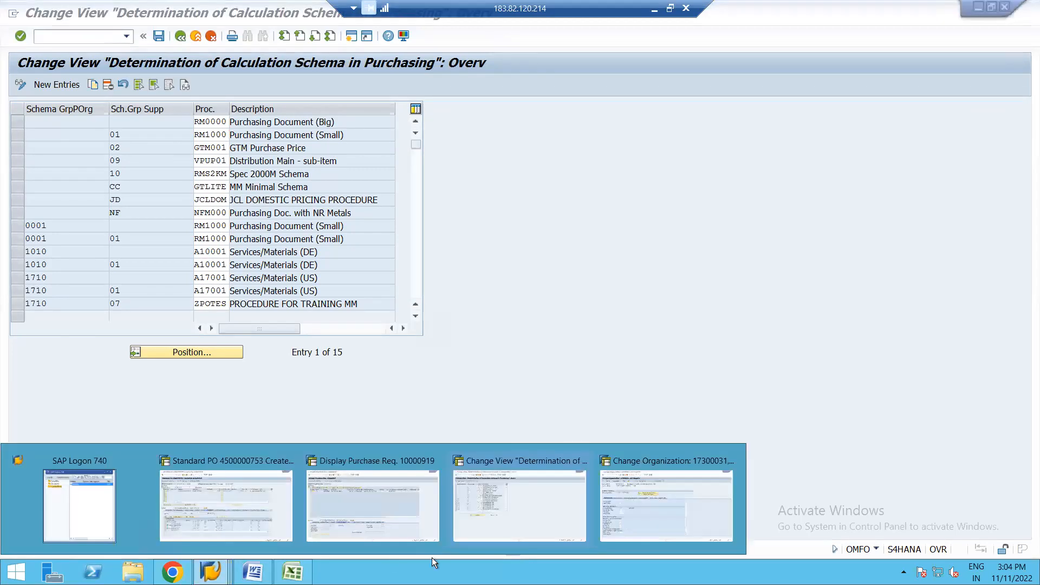
pyautogui.click(652, 508)
pyautogui.click(163, 407)
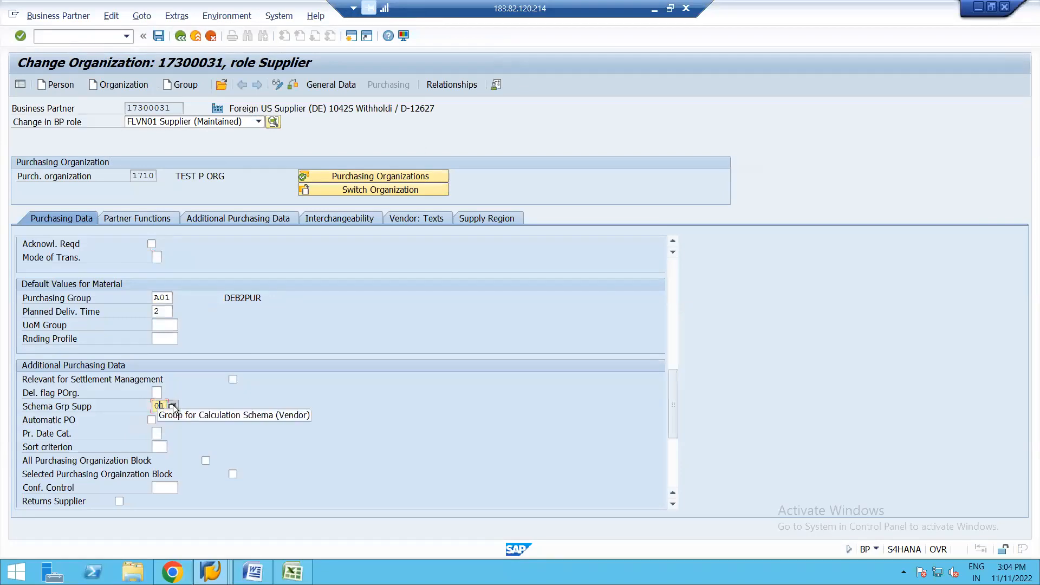
pyautogui.click(173, 406)
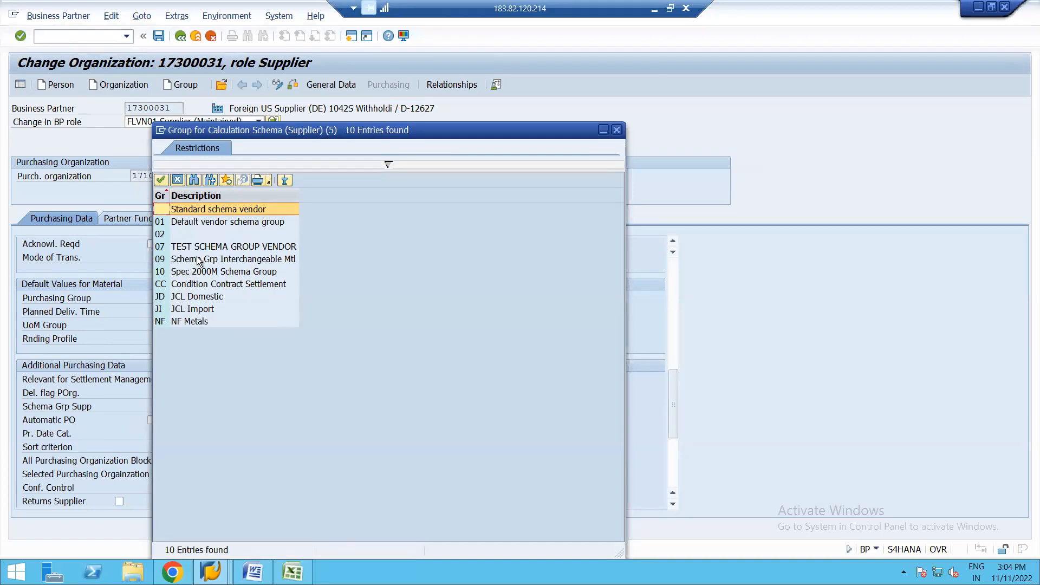
pyautogui.click(216, 248)
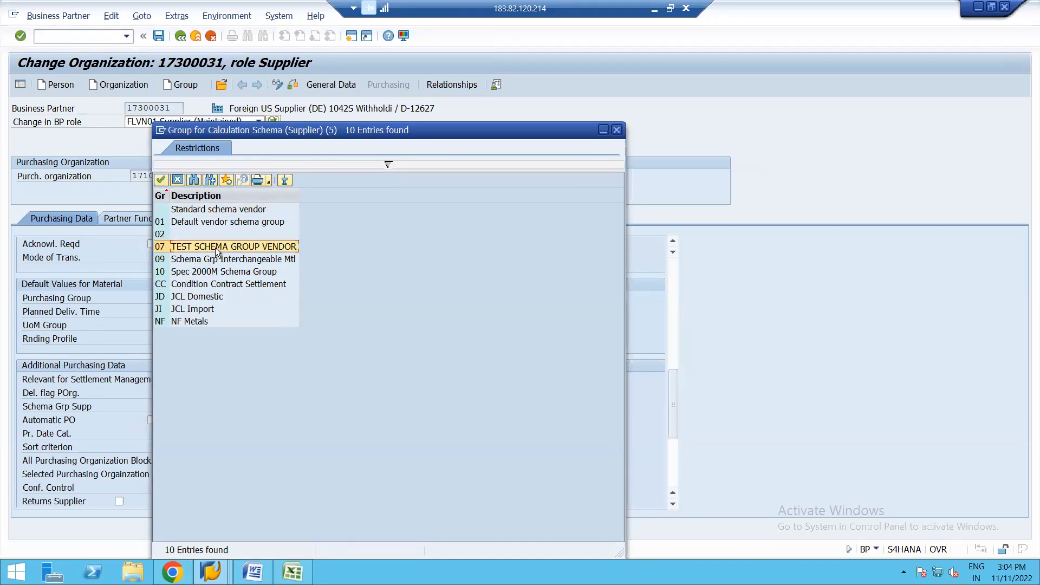
pyautogui.click(162, 179)
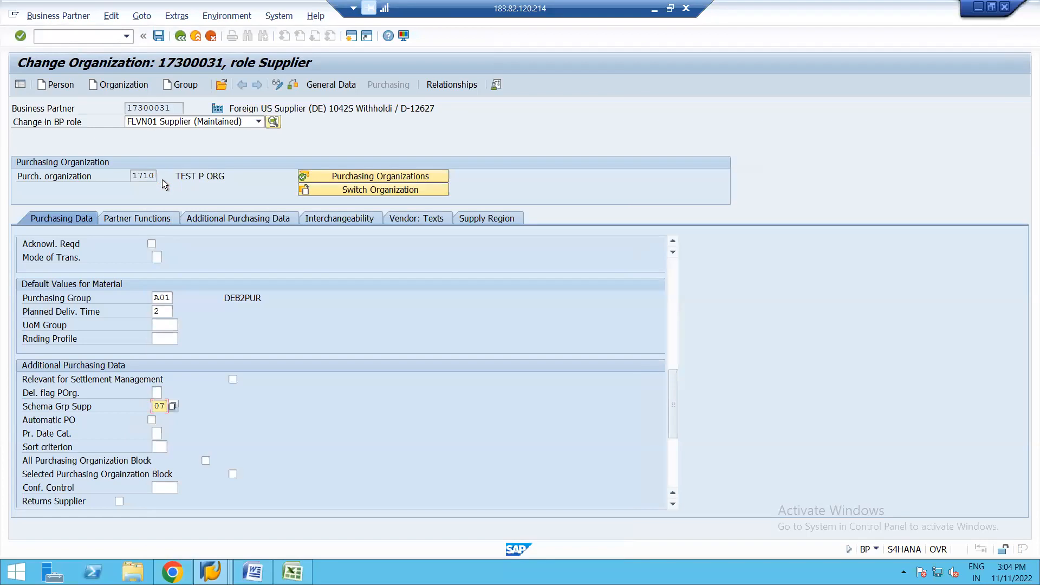
pyautogui.click(157, 37)
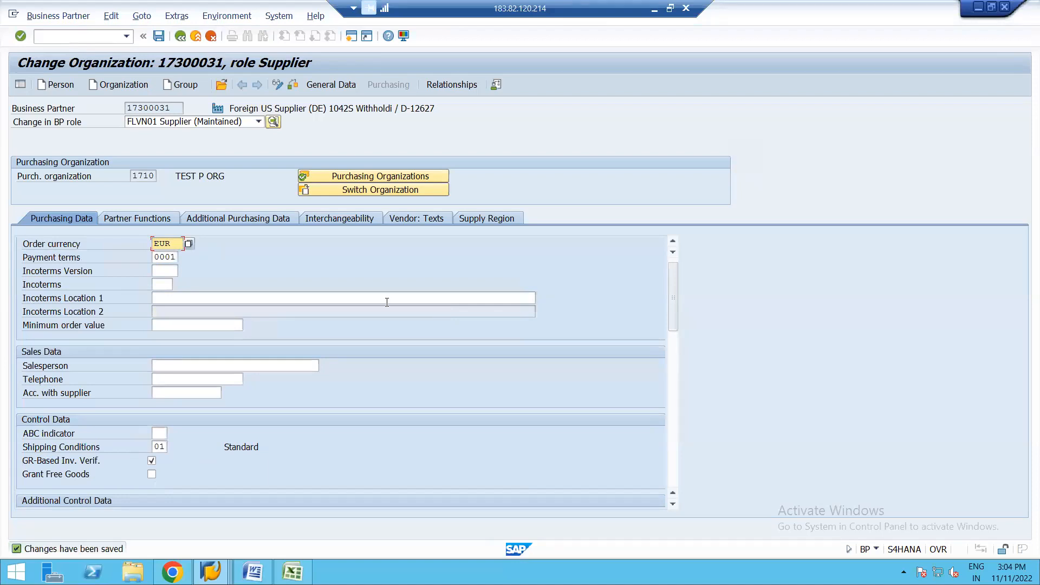
# Step: Leave the business partner record and start purchase order creation with transaction ME21N
pyautogui.click(180, 38)
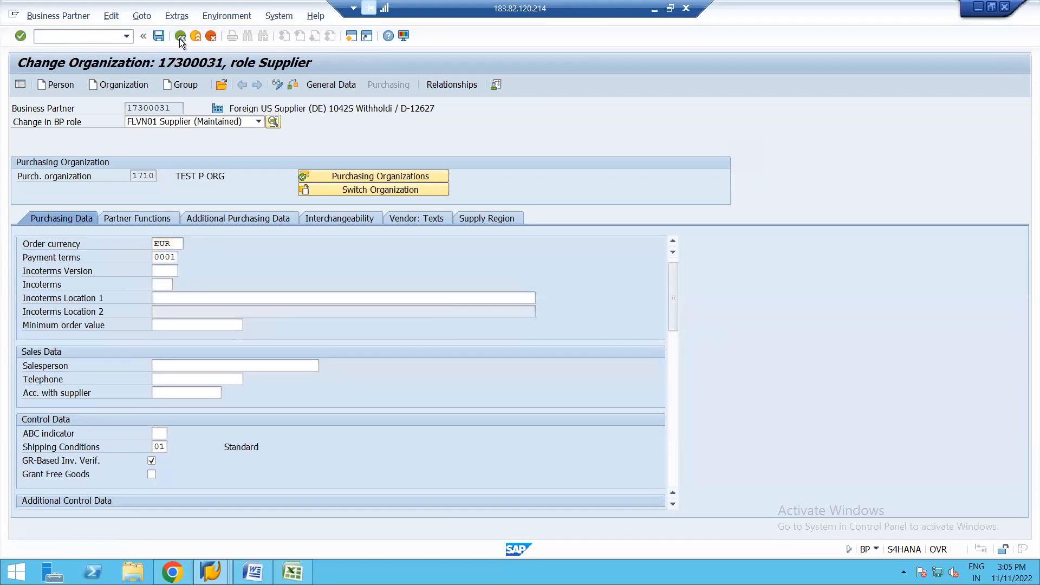
pyautogui.write('ME21N')
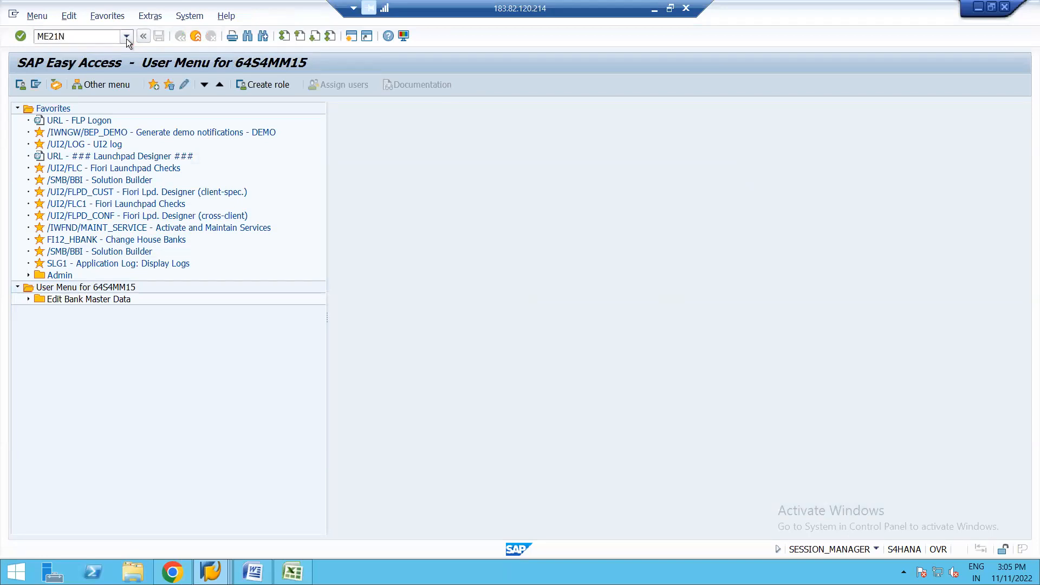
pyautogui.press('Return')
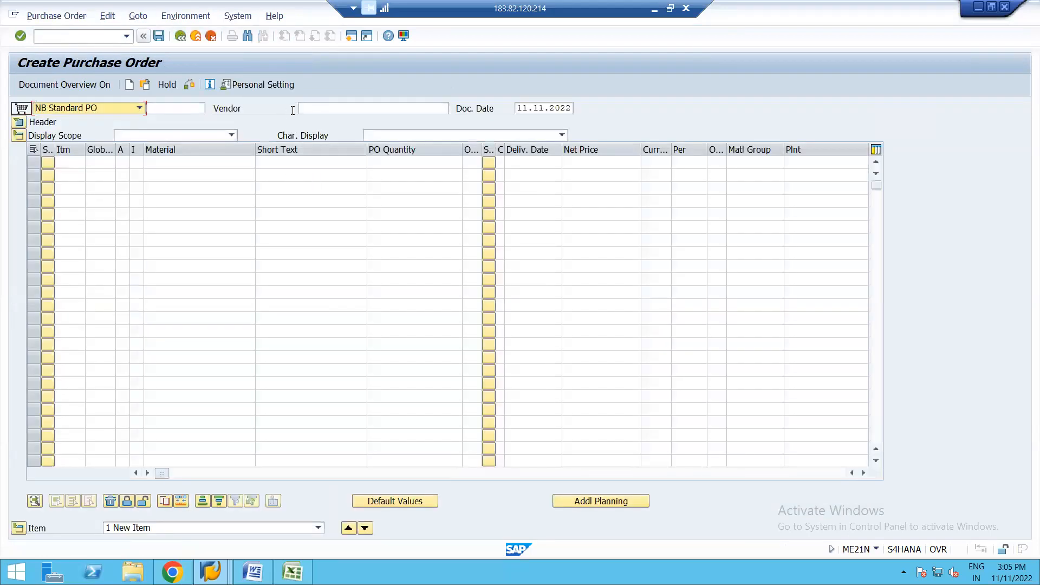
# Step: Enter the foreign US supplier as vendor and add an item for material 2154 at plant 1710
pyautogui.click(322, 111)
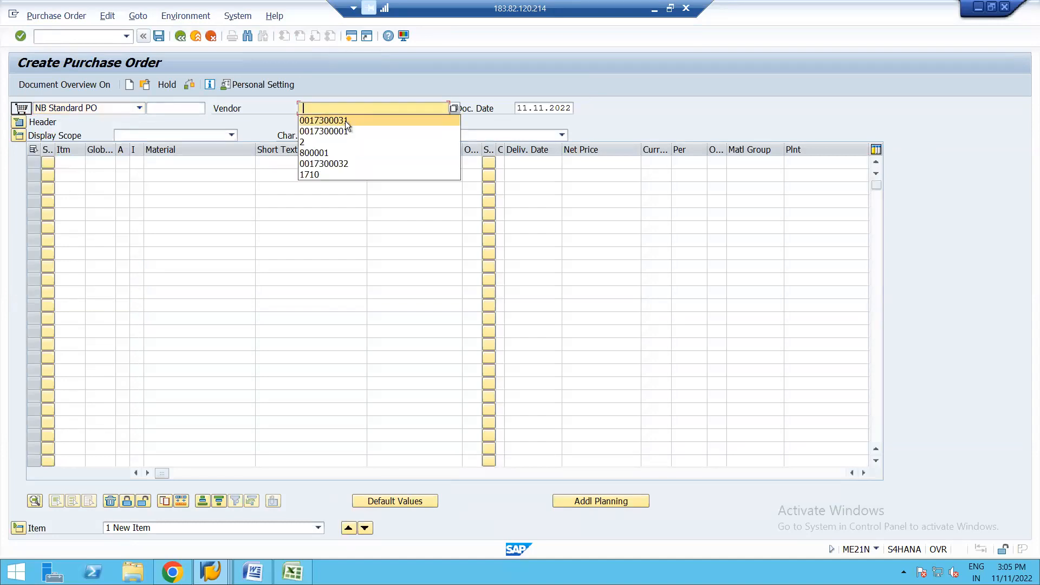
pyautogui.click(346, 122)
pyautogui.click(193, 164)
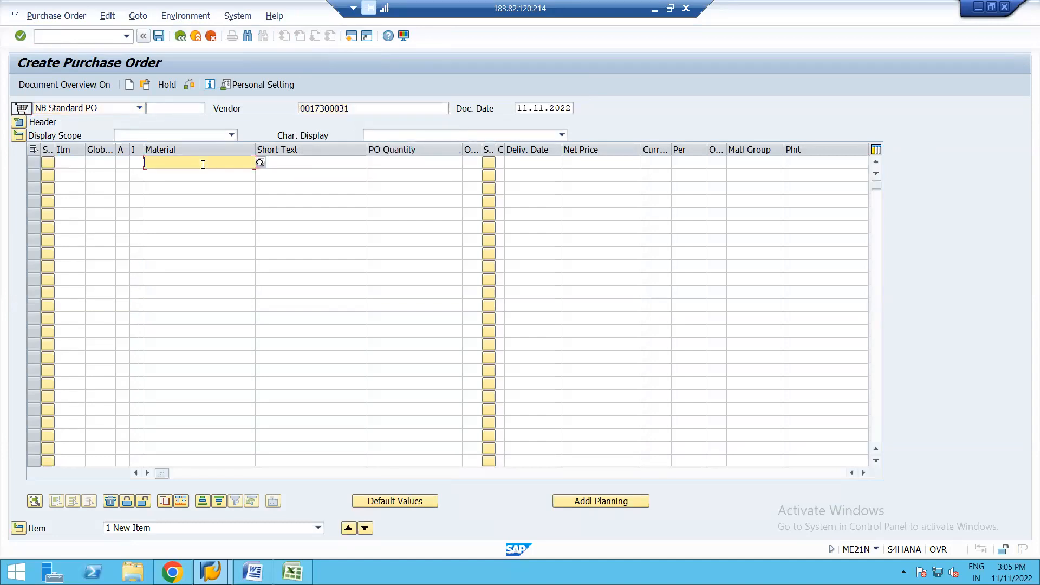
pyautogui.click(225, 174)
pyautogui.click(808, 161)
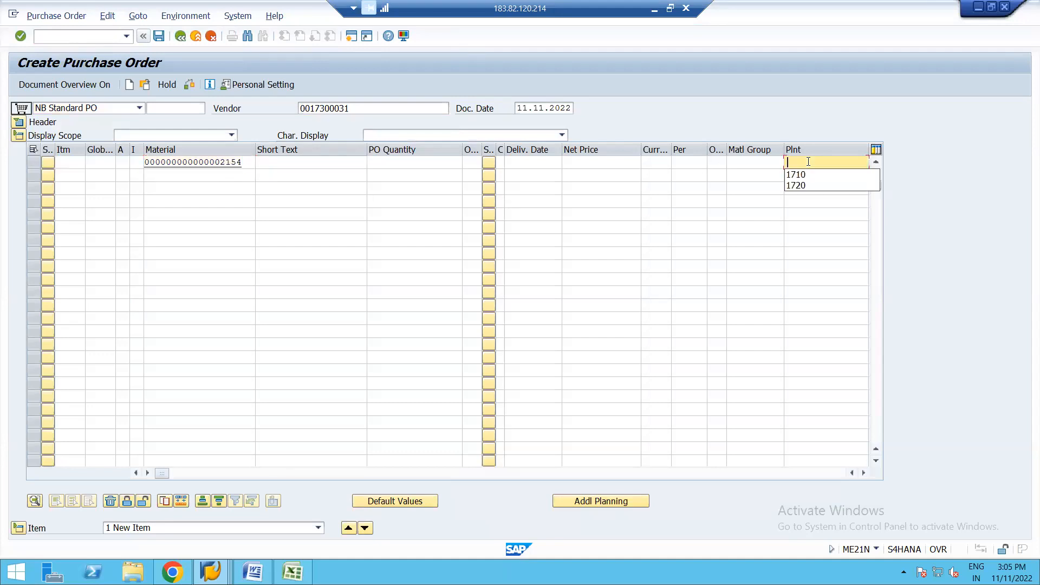
pyautogui.click(798, 176)
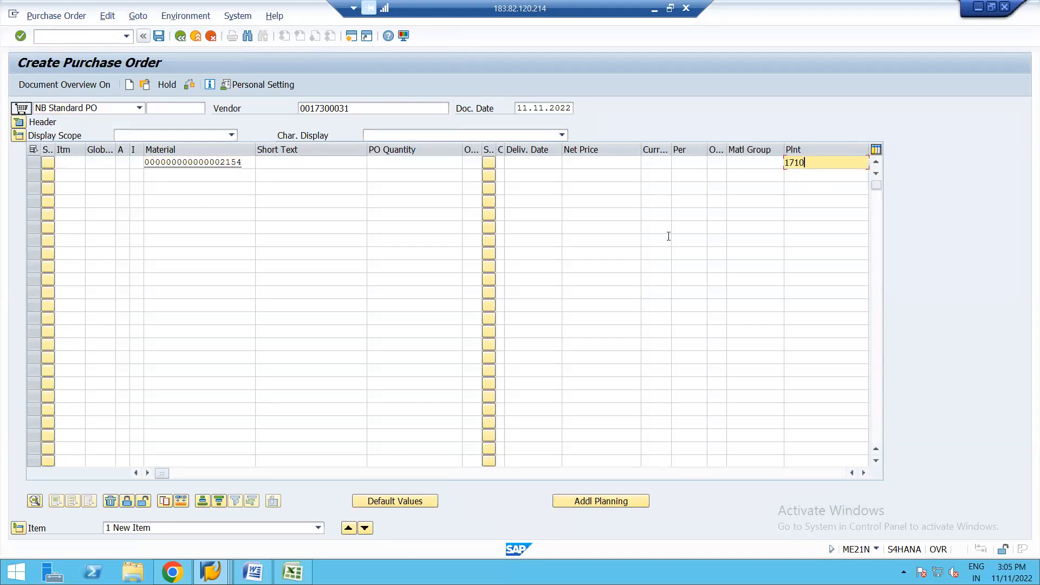
pyautogui.press('Return')
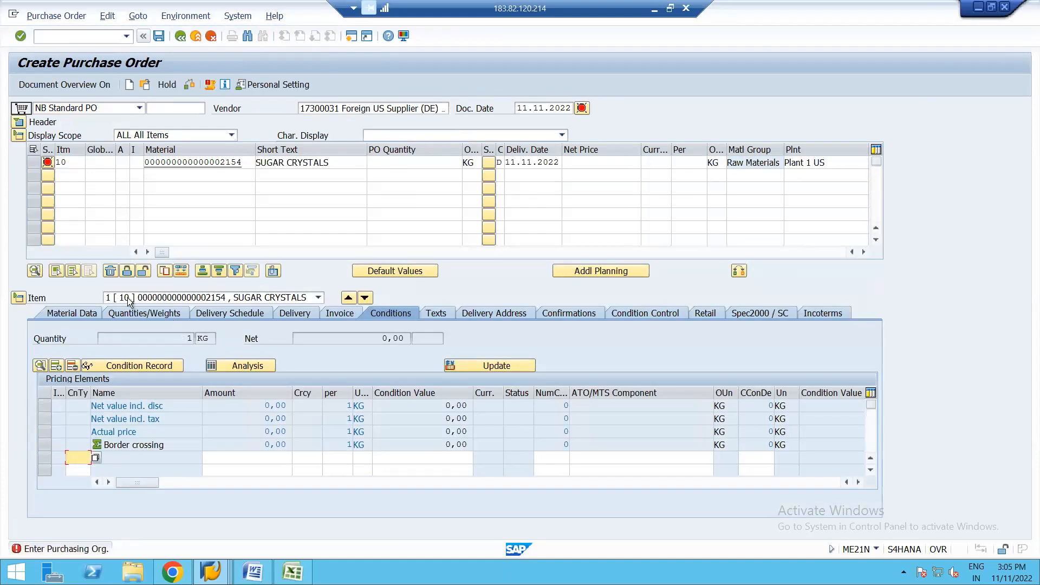
# Step: Fill in the purchase order's organizational data with purchasing group A01 and the purchasing organization
pyautogui.click(18, 122)
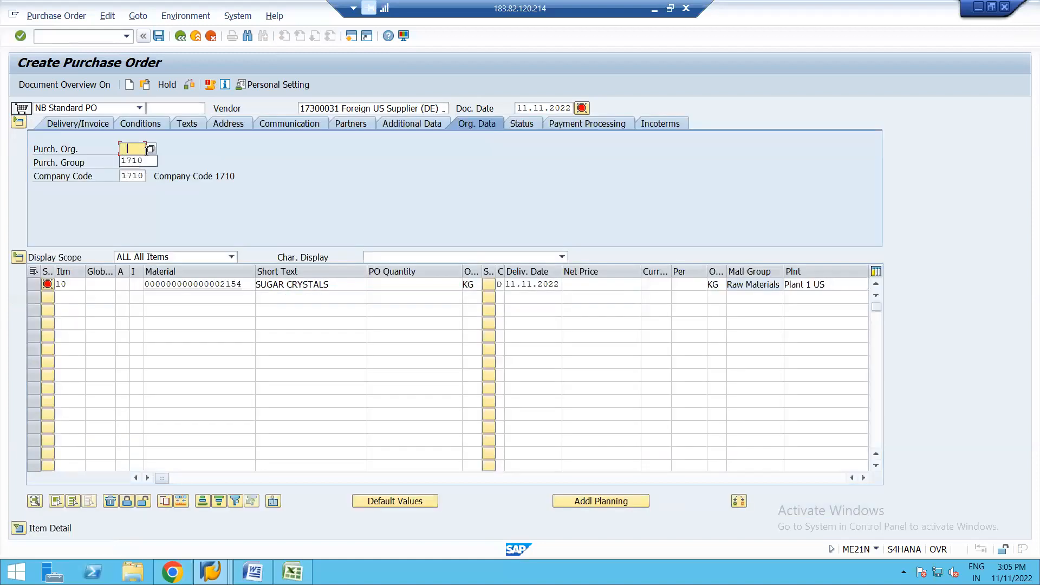
pyautogui.click(141, 159)
pyautogui.click(133, 148)
pyautogui.click(135, 162)
pyautogui.click(135, 161)
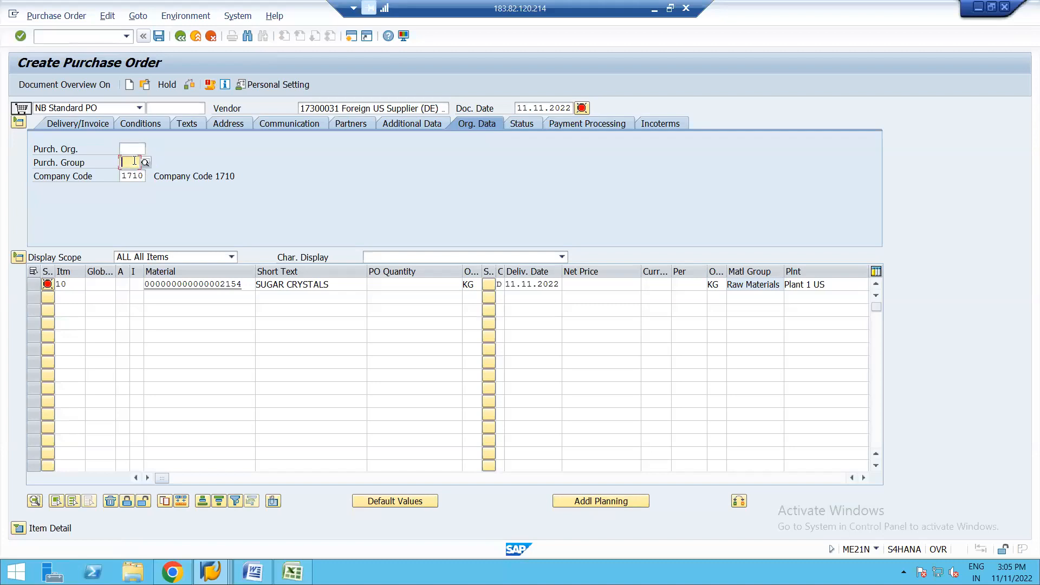
pyautogui.click(134, 161)
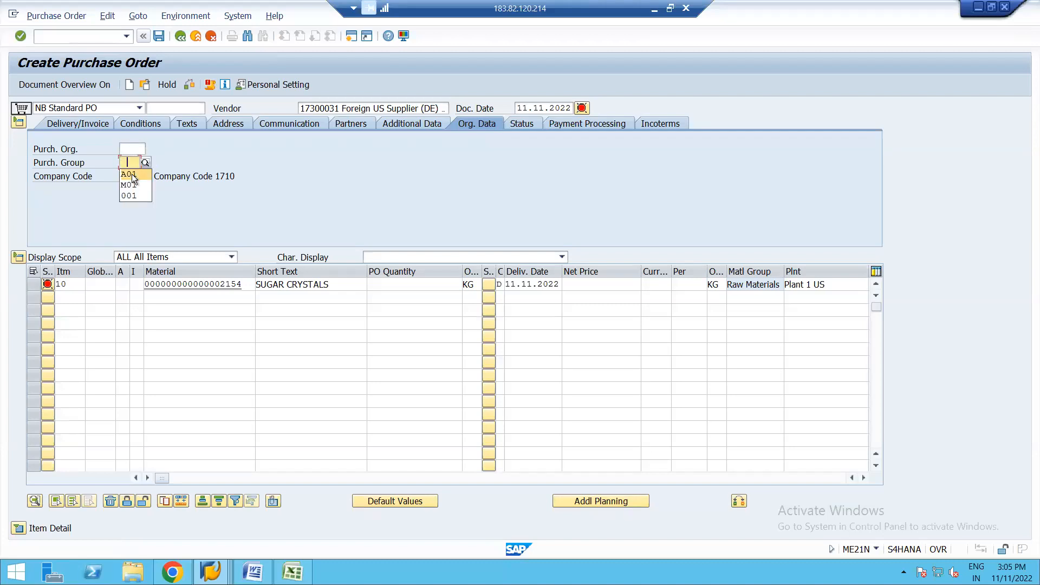
pyautogui.click(132, 178)
pyautogui.click(131, 149)
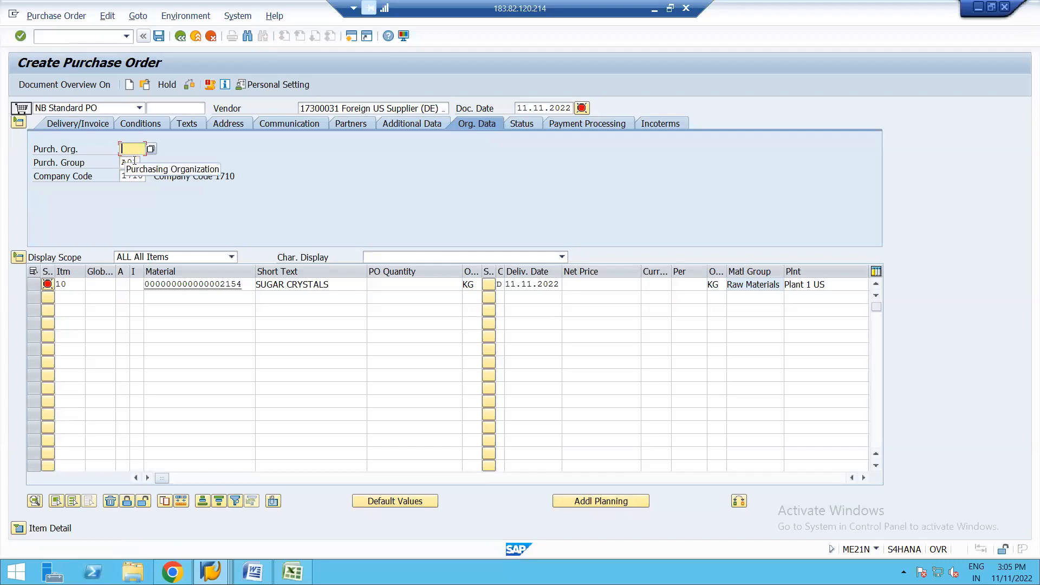
pyautogui.click(133, 150)
pyautogui.click(132, 165)
pyautogui.press('Return')
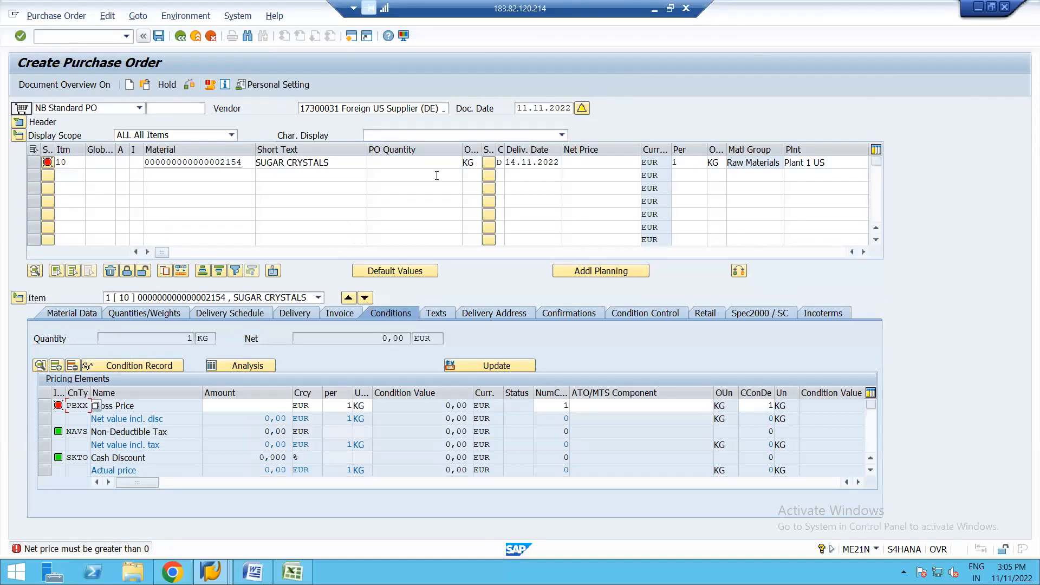
# Step: Set the sugar crystals item's net price to 50 EUR and its quantity to 5 KG, accepting the system messages
pyautogui.click(584, 163)
pyautogui.write('5-')
pyautogui.write('0')
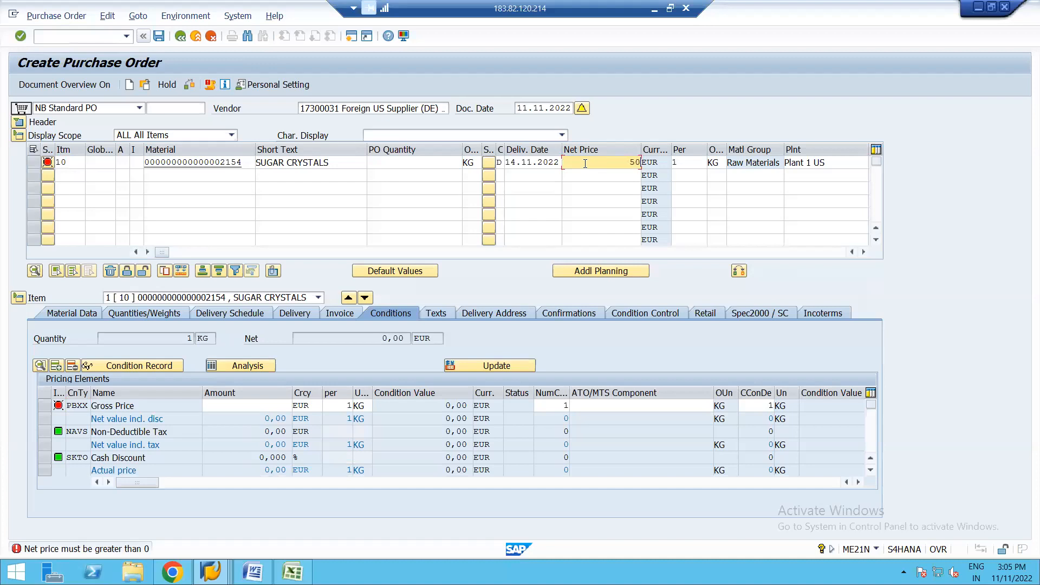
pyautogui.click(440, 163)
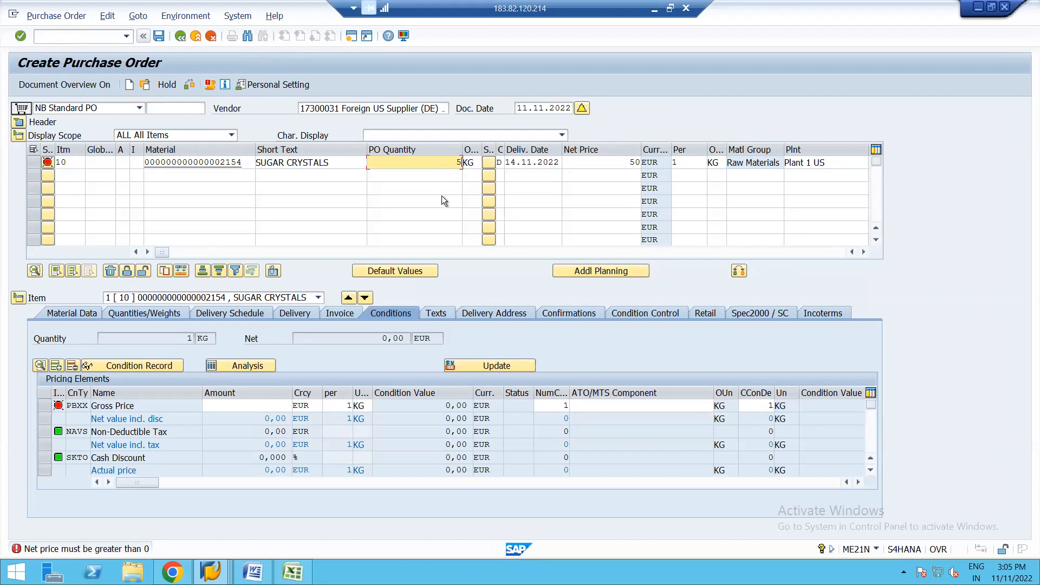
pyautogui.press('Return')
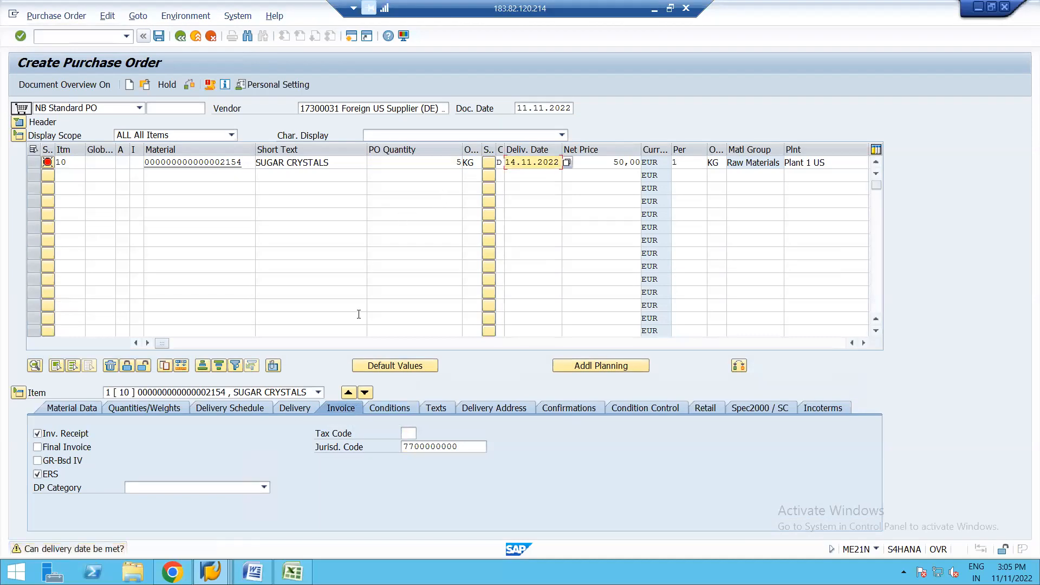
pyautogui.press('Return')
pyautogui.press('Return')
pyautogui.press('Return')
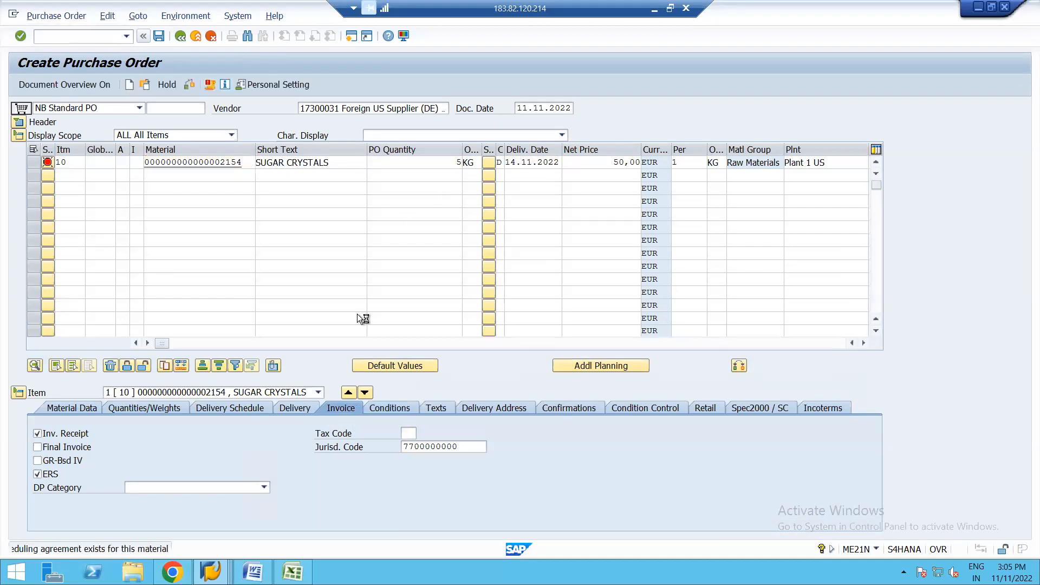
# Step: Examine the pricing analysis in the item's conditions to identify the applied procedure, and discard the purchase order without saving
pyautogui.click(392, 407)
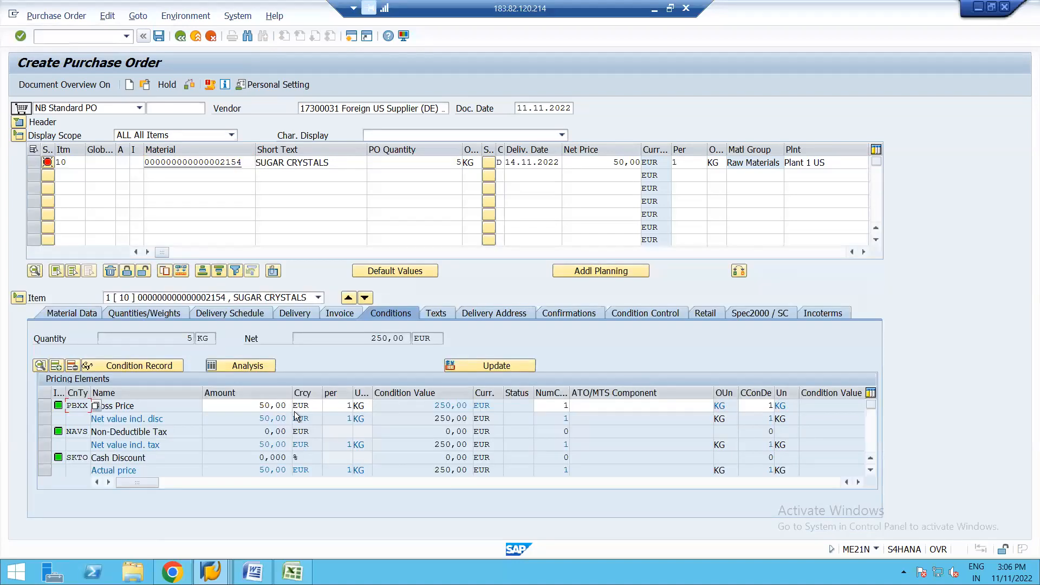
pyautogui.click(242, 366)
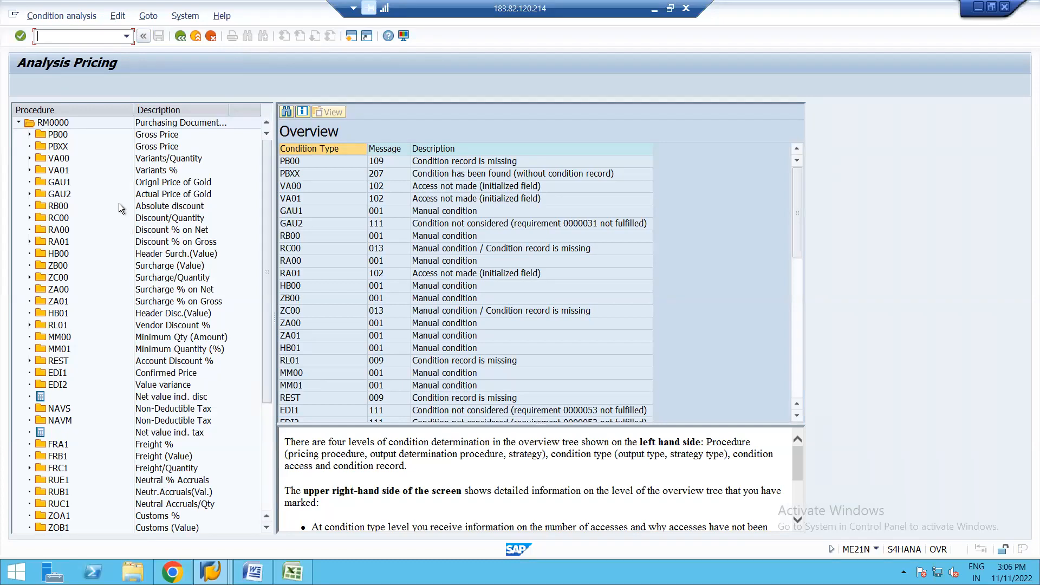
pyautogui.click(179, 36)
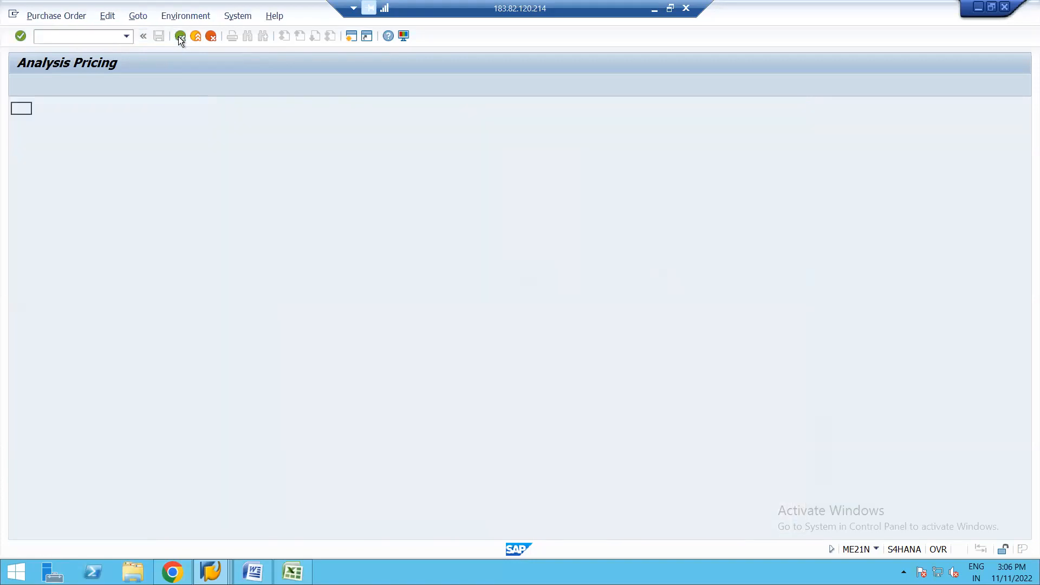
pyautogui.click(179, 37)
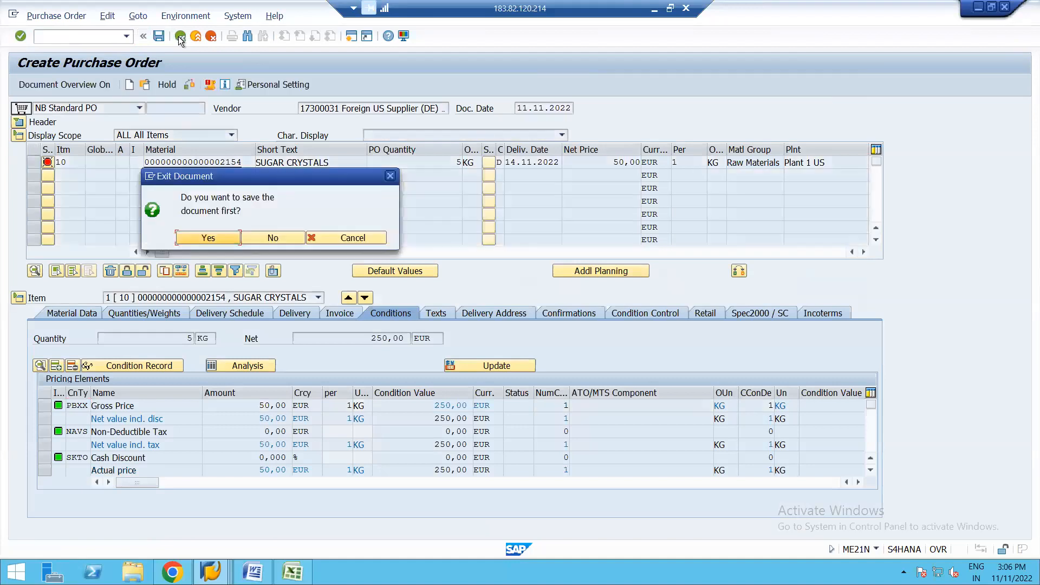
pyautogui.click(271, 237)
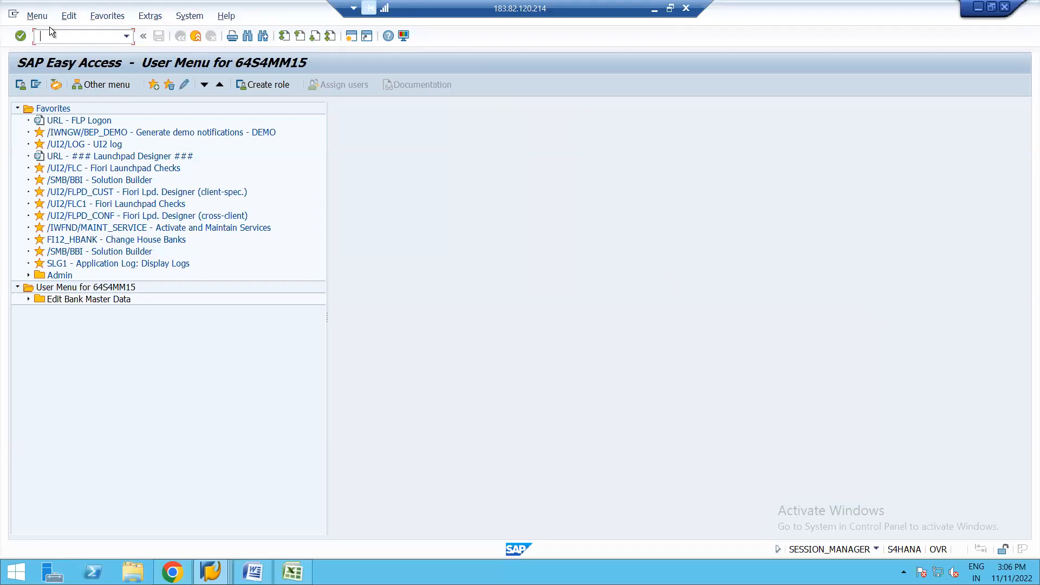
# Step: Start transaction BP and switch to the session with the calculation schema determination overview
pyautogui.write('BP')
pyautogui.press('Return')
pyautogui.hotkey('alt', 'Tab')
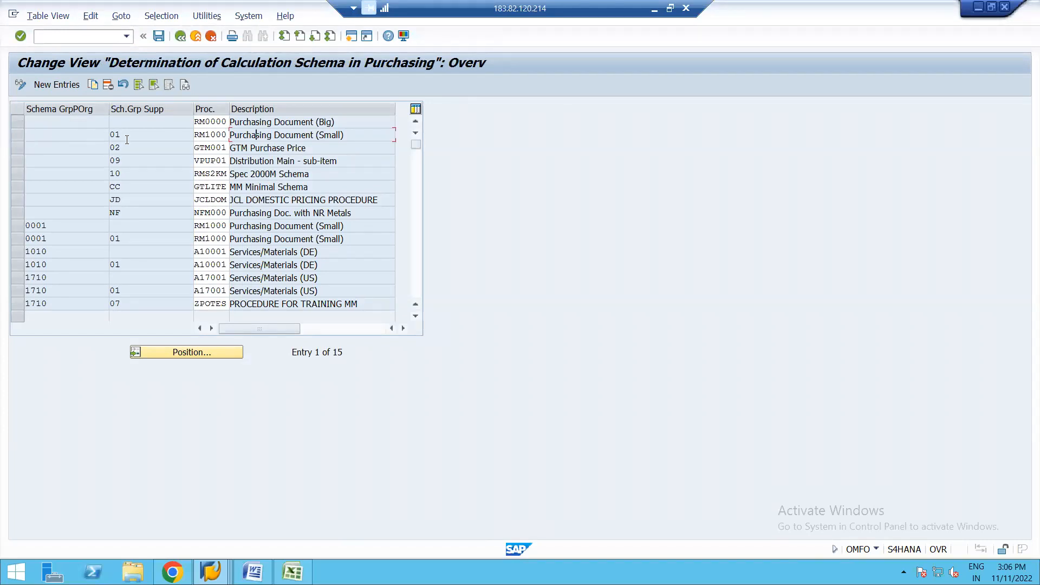
# Step: Delete the schema determination entries blank/01, 1710/blank and 1710/01, and save the table
pyautogui.click(16, 135)
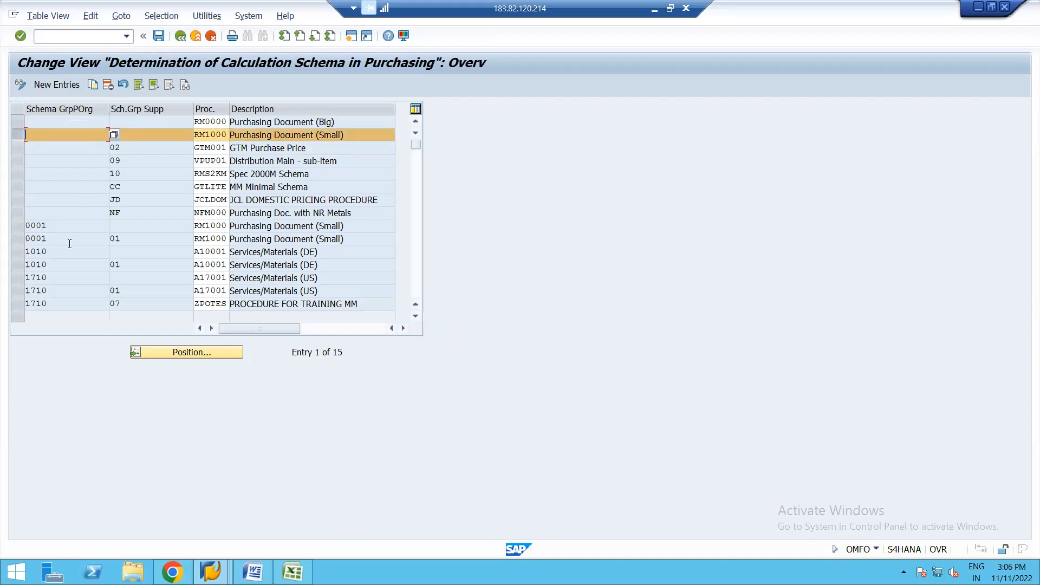
pyautogui.click(18, 291)
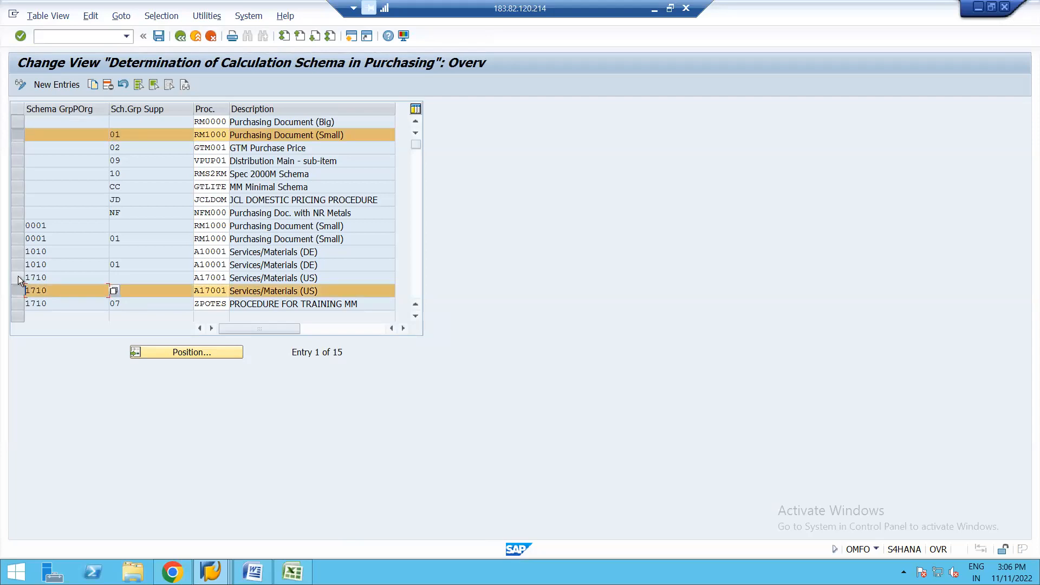
pyautogui.click(18, 277)
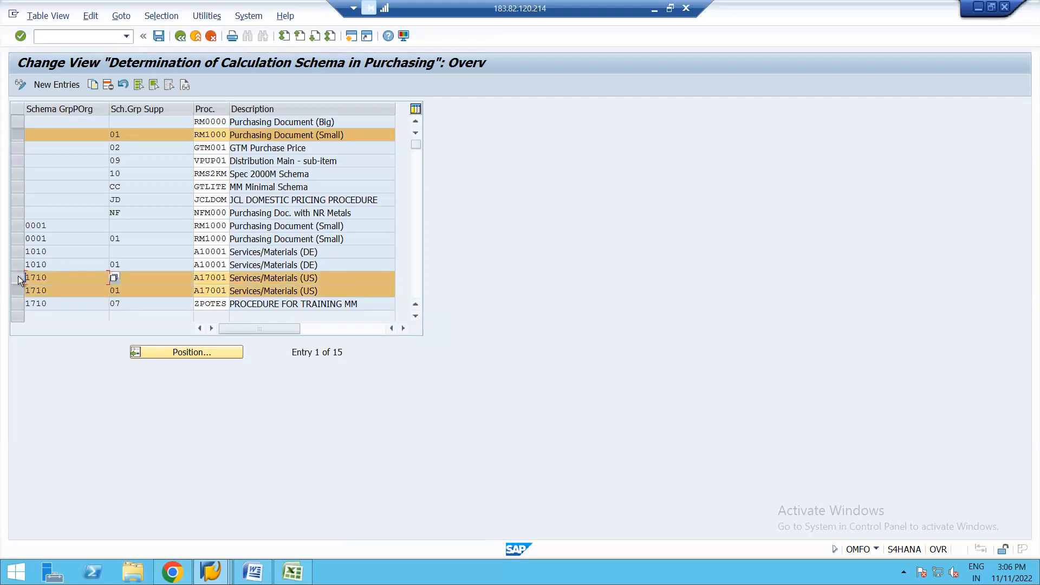
pyautogui.click(106, 84)
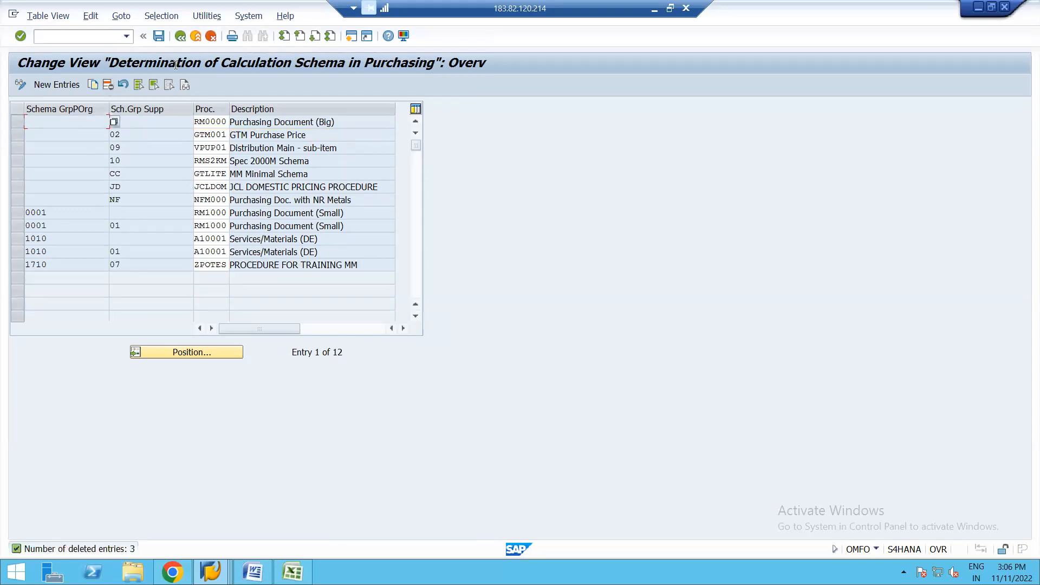
pyautogui.click(159, 37)
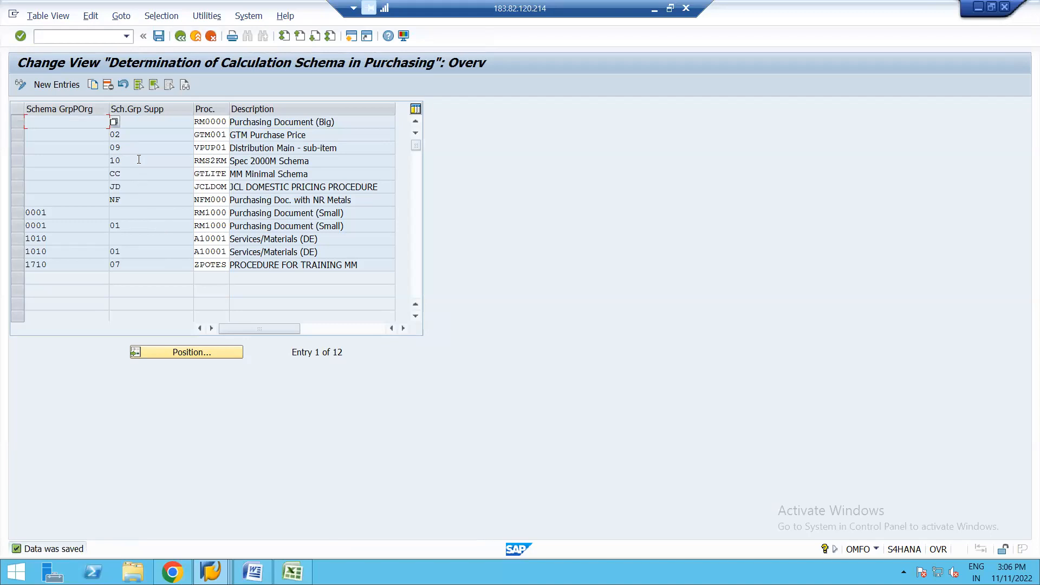
# Step: Leave the calculation schema determination table and start transaction ME21N in the other session
pyautogui.click(163, 120)
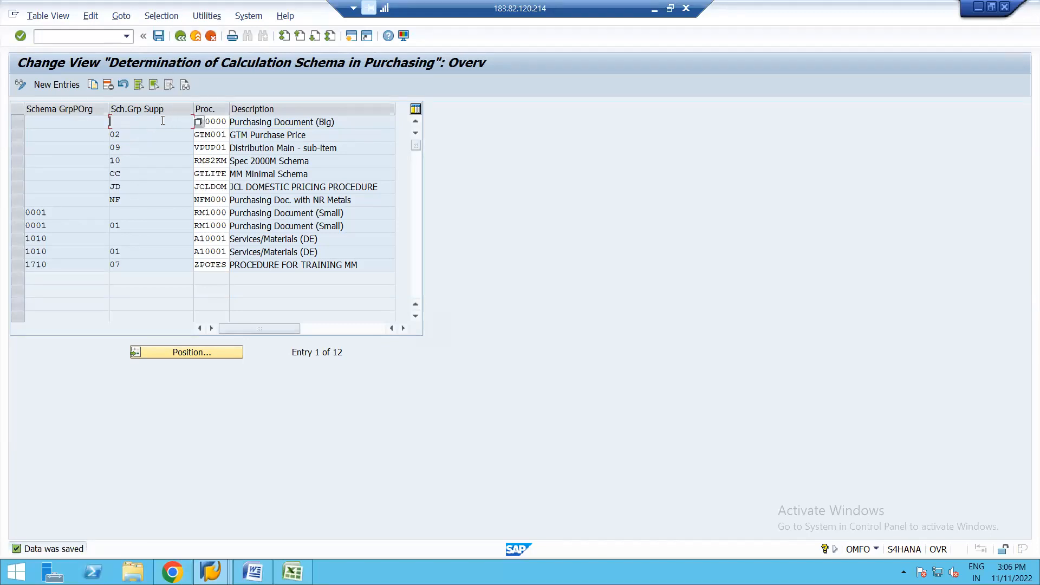
pyautogui.click(180, 37)
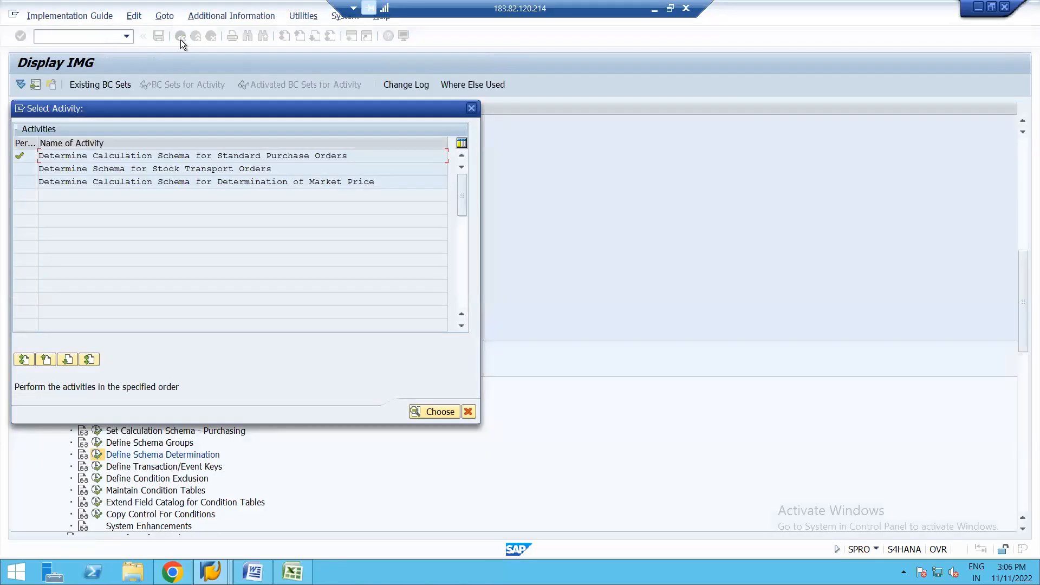
pyautogui.click(181, 40)
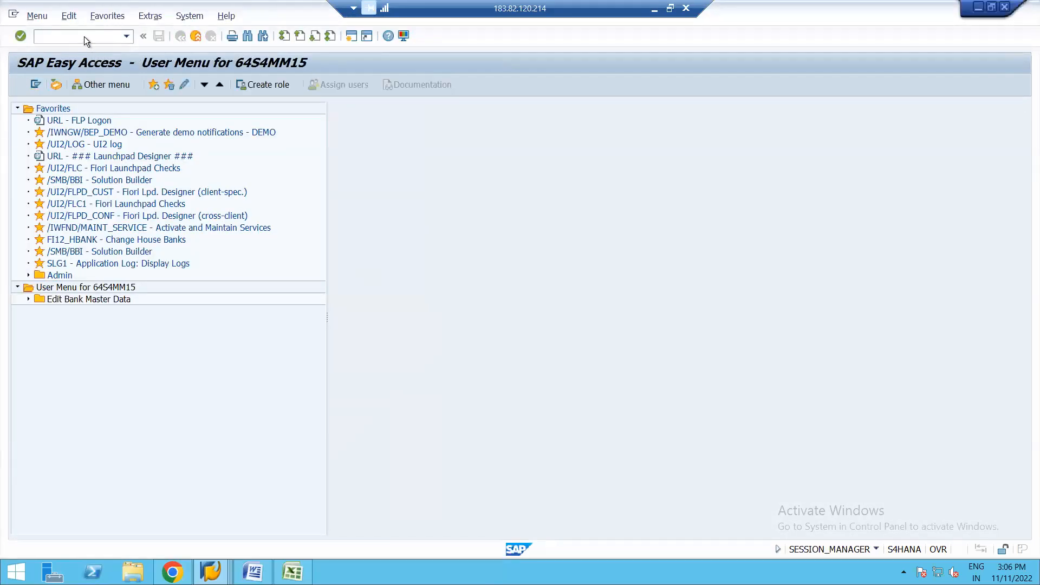
pyautogui.write('ME21N')
pyautogui.press('Return')
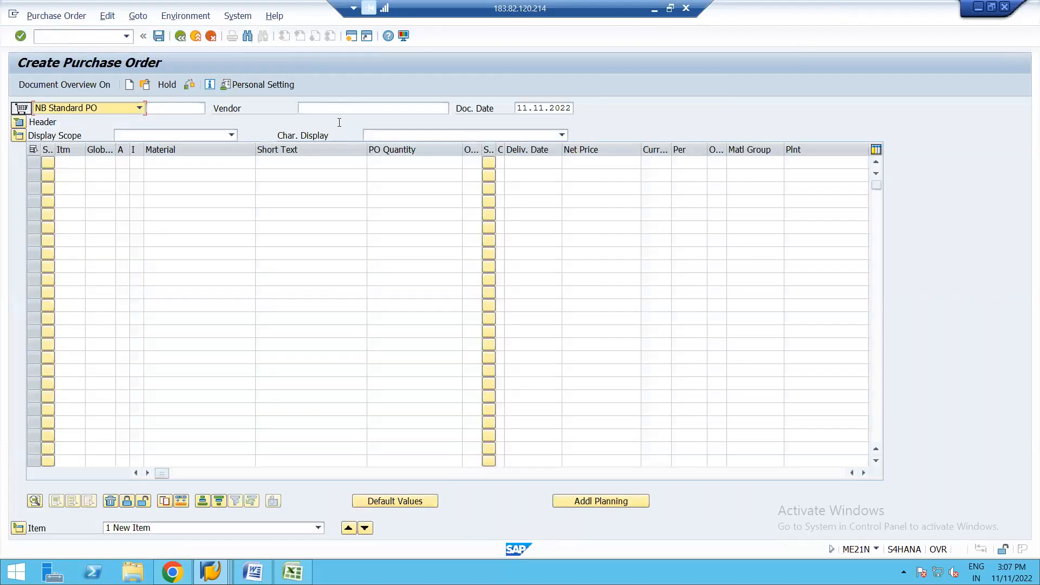
# Step: Set the foreign US supplier as the standard purchase order's vendor and add an item for material 2154
pyautogui.click(333, 109)
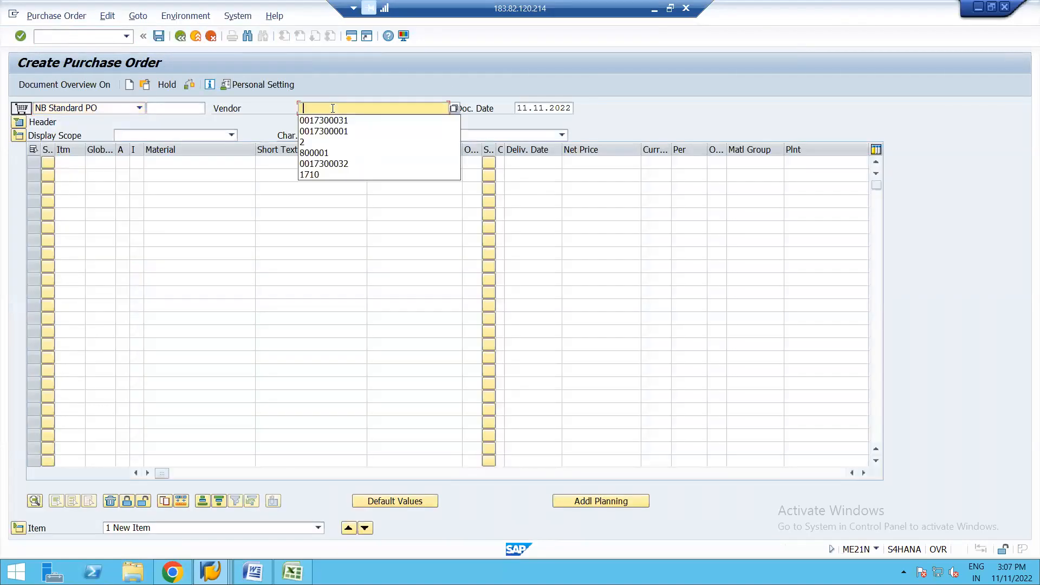
pyautogui.click(351, 122)
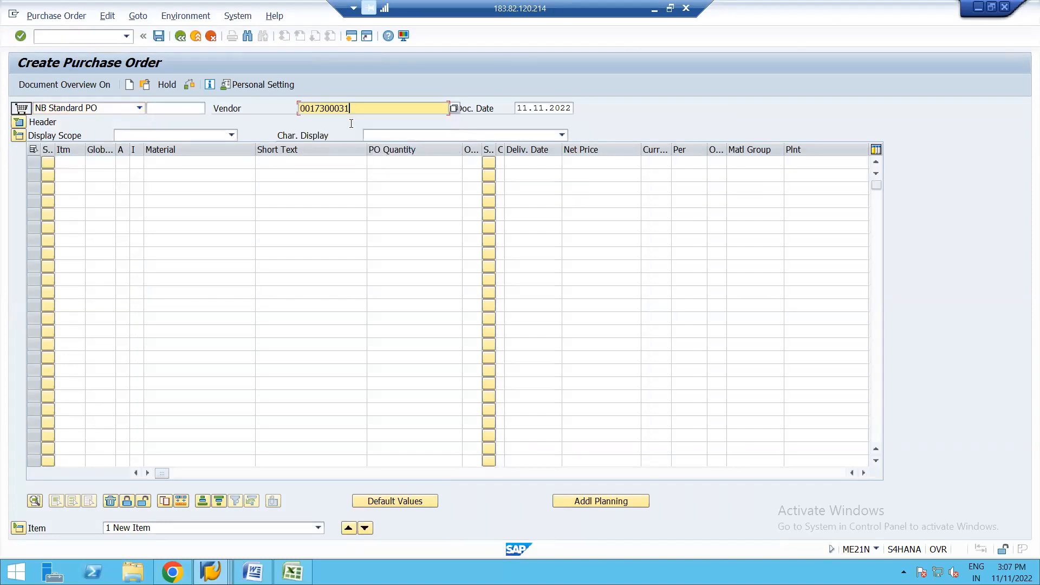
pyautogui.click(237, 161)
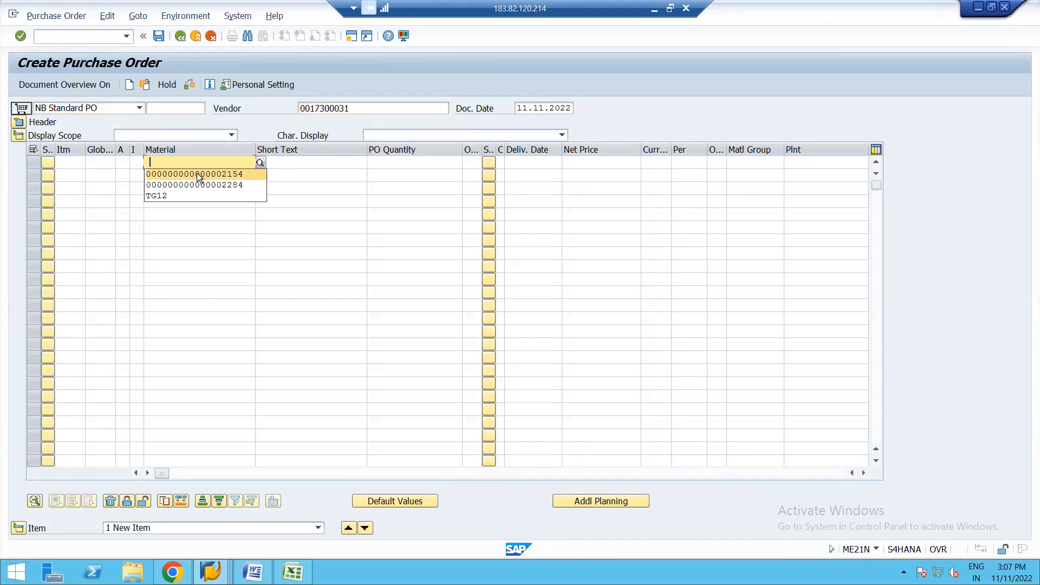
pyautogui.click(196, 174)
pyautogui.press('Return')
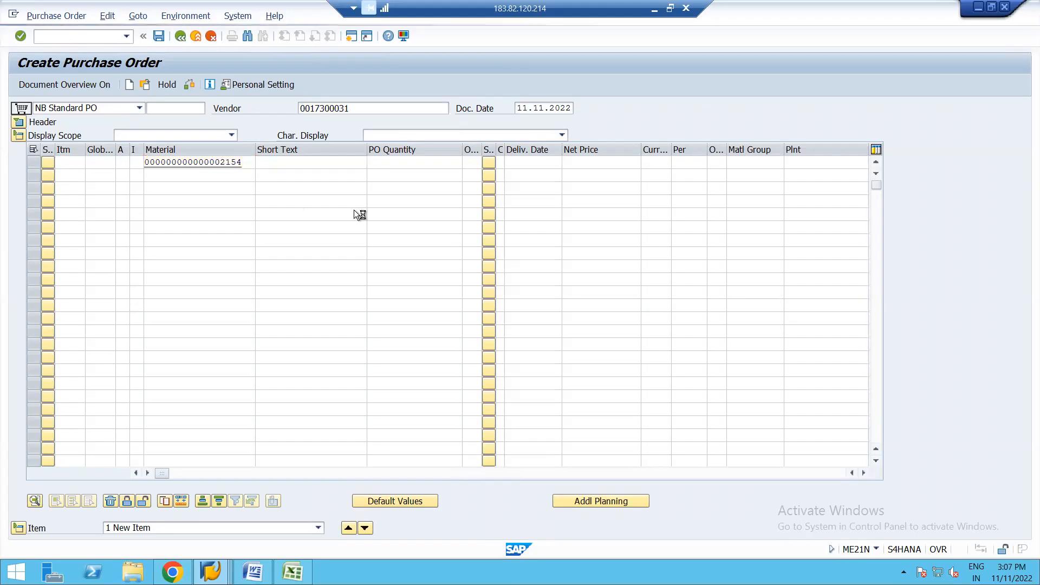
# Step: Assign plant 1710 to the sugar crystals item and set the purchasing organization to 1710
pyautogui.click(582, 164)
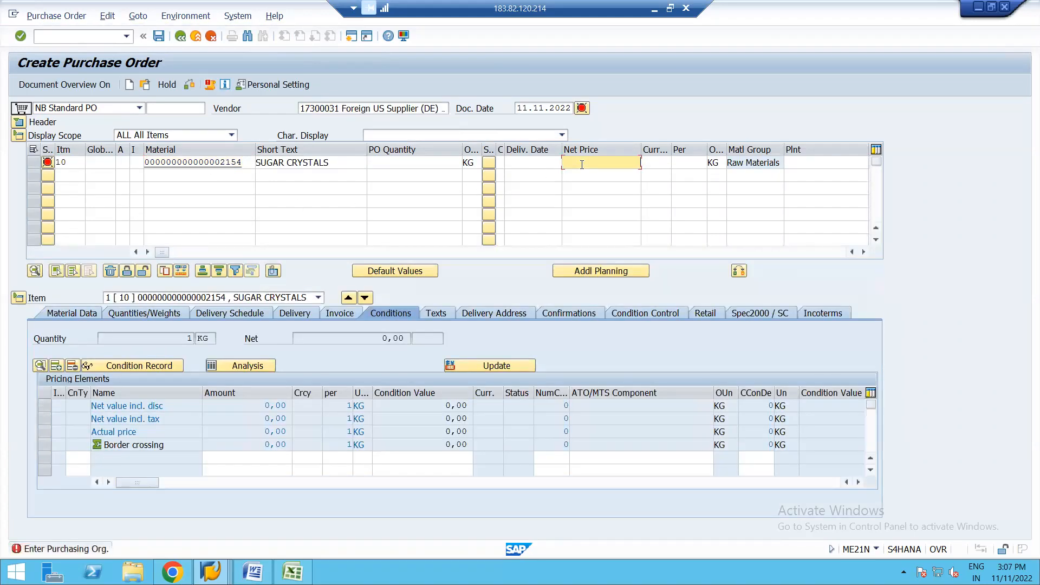
pyautogui.click(803, 163)
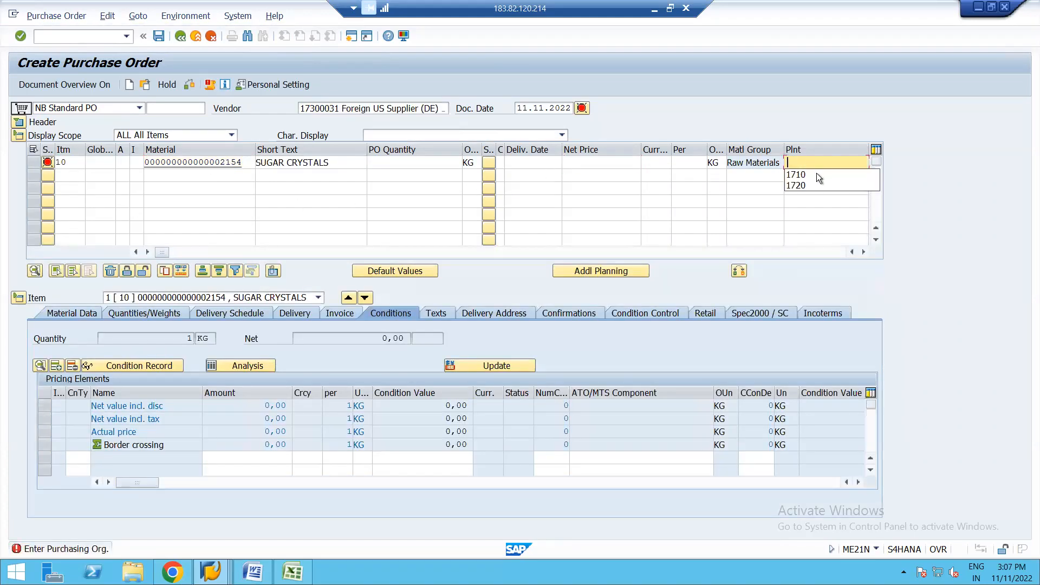
pyautogui.click(821, 175)
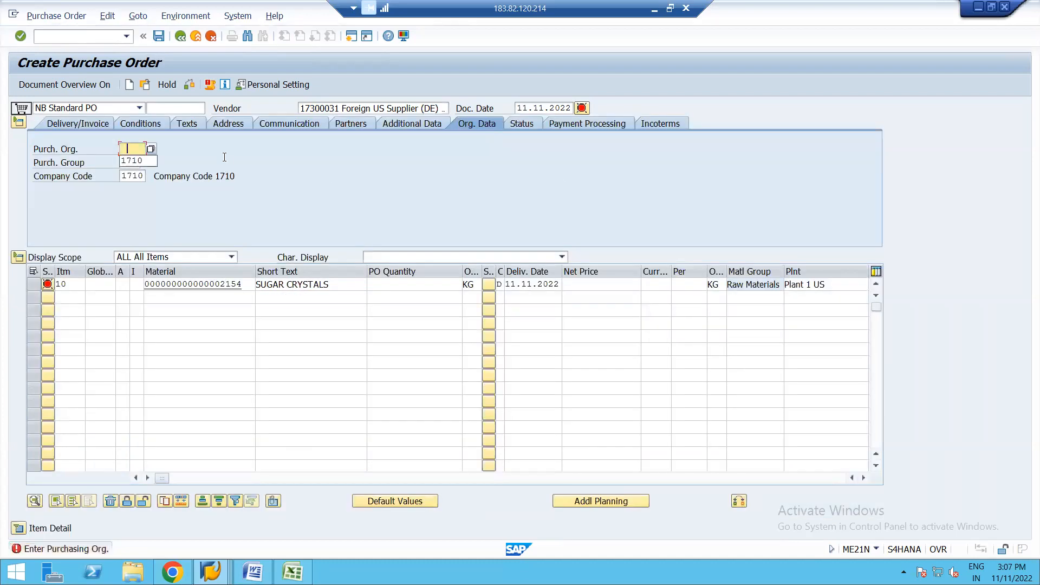
pyautogui.click(138, 161)
pyautogui.click(138, 162)
pyautogui.click(138, 174)
pyautogui.press('Return')
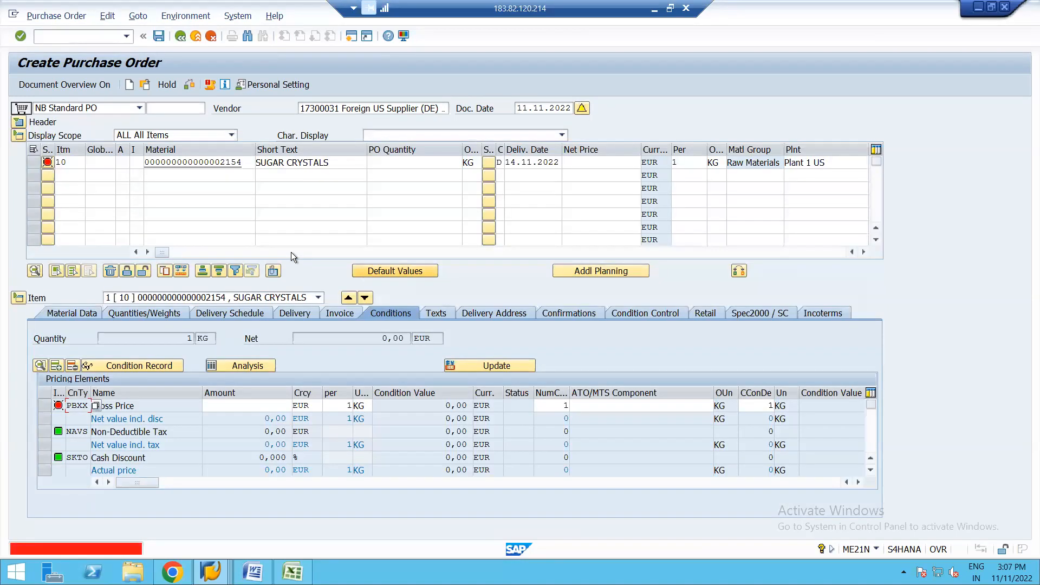
# Step: Set the sugar crystals item's net price to 40 EUR and its quantity to 5 KG, accepting the system messages
pyautogui.click(592, 163)
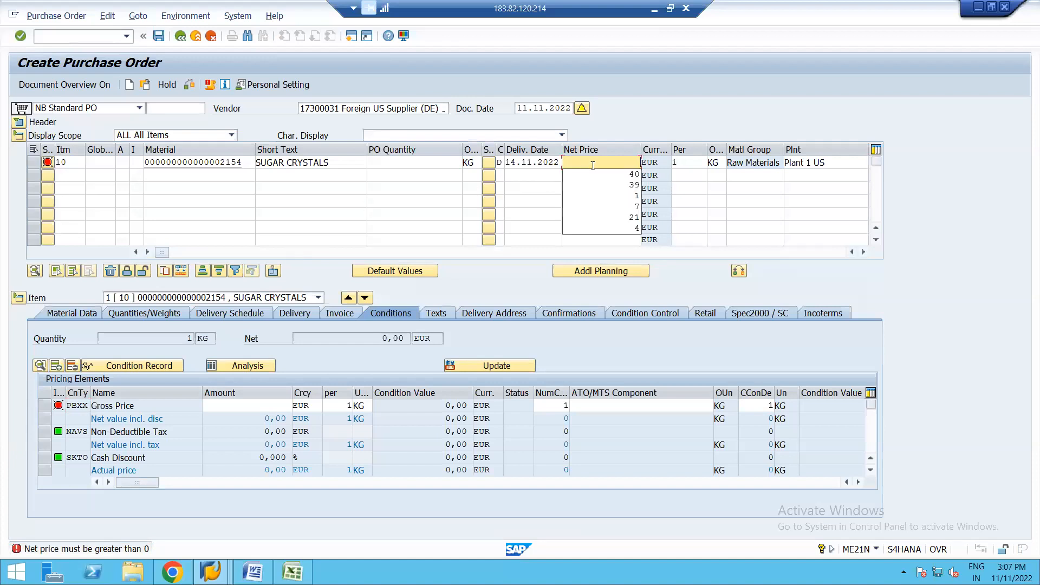
pyautogui.click(626, 175)
pyautogui.click(446, 163)
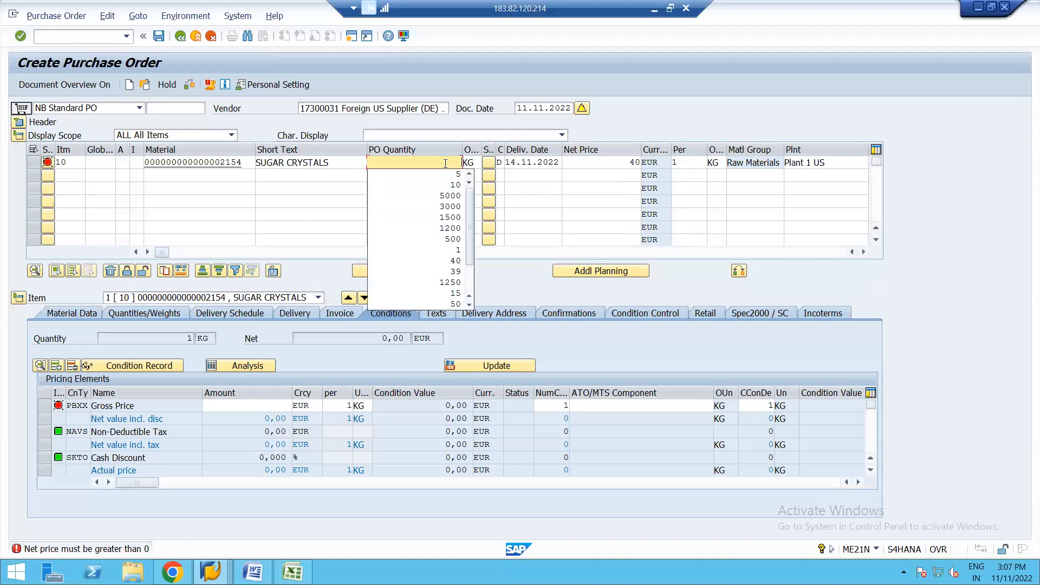
pyautogui.click(418, 174)
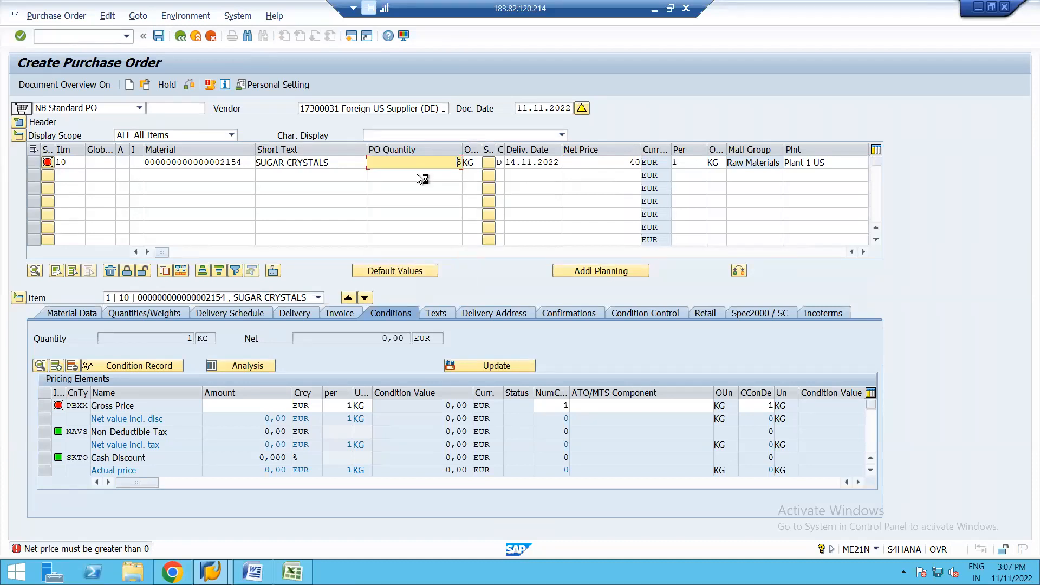
pyautogui.press('Return')
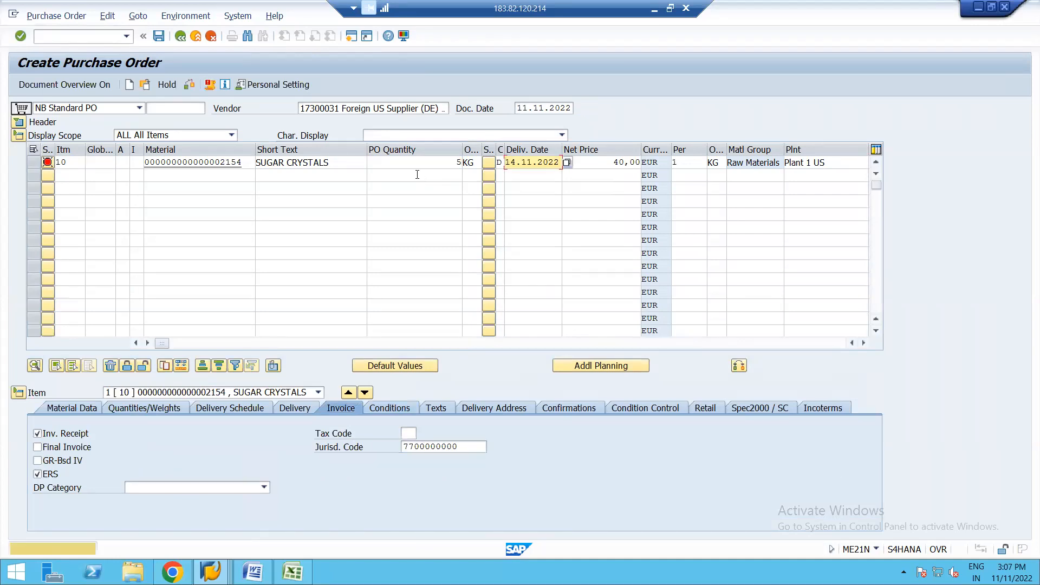
pyautogui.press('Return')
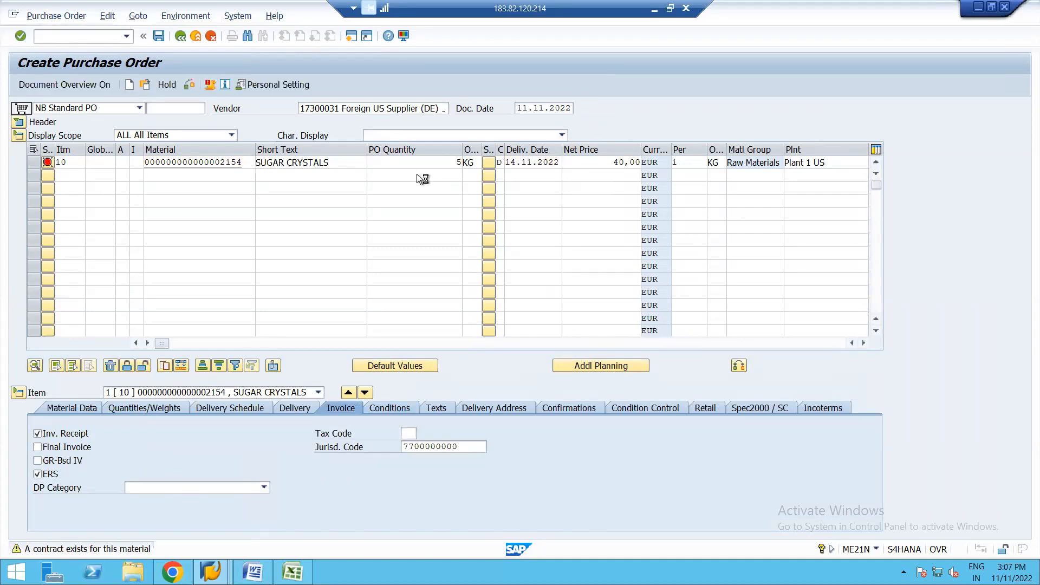
pyautogui.press('Return')
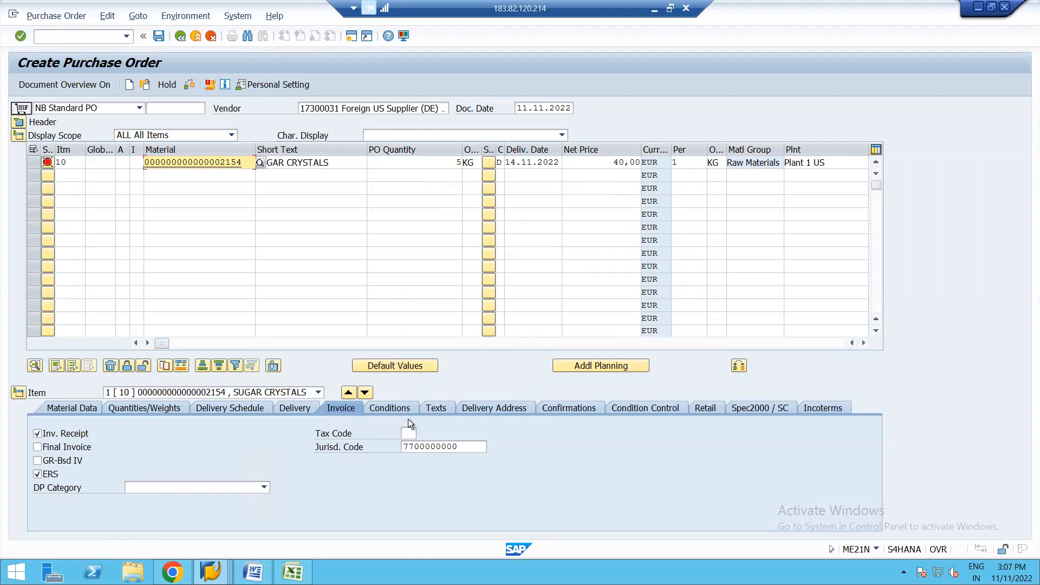
# Step: Examine the pricing analysis of the sugar crystals item to identify which calculation procedure is applied
pyautogui.click(388, 408)
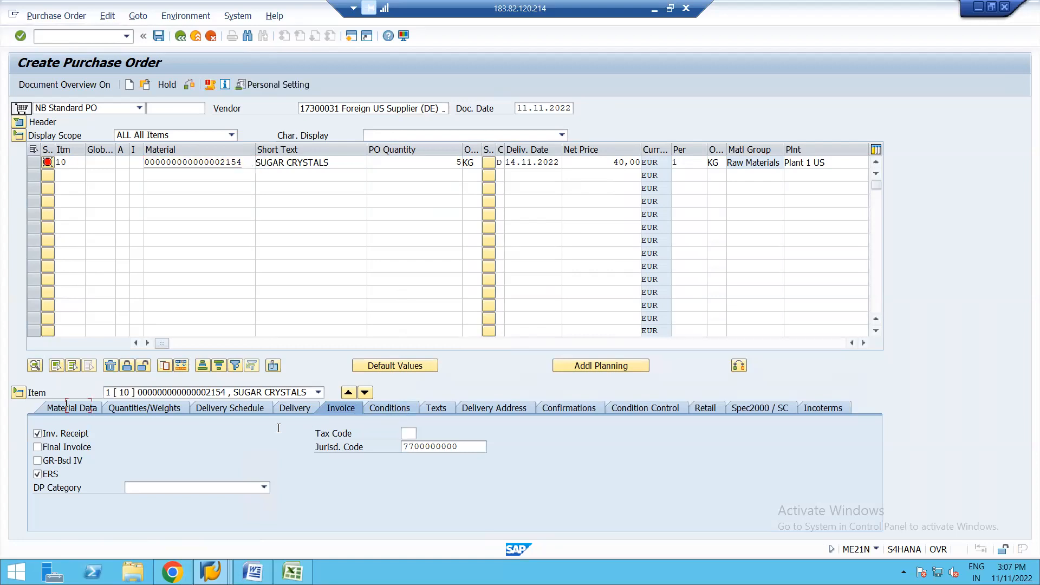
pyautogui.click(240, 365)
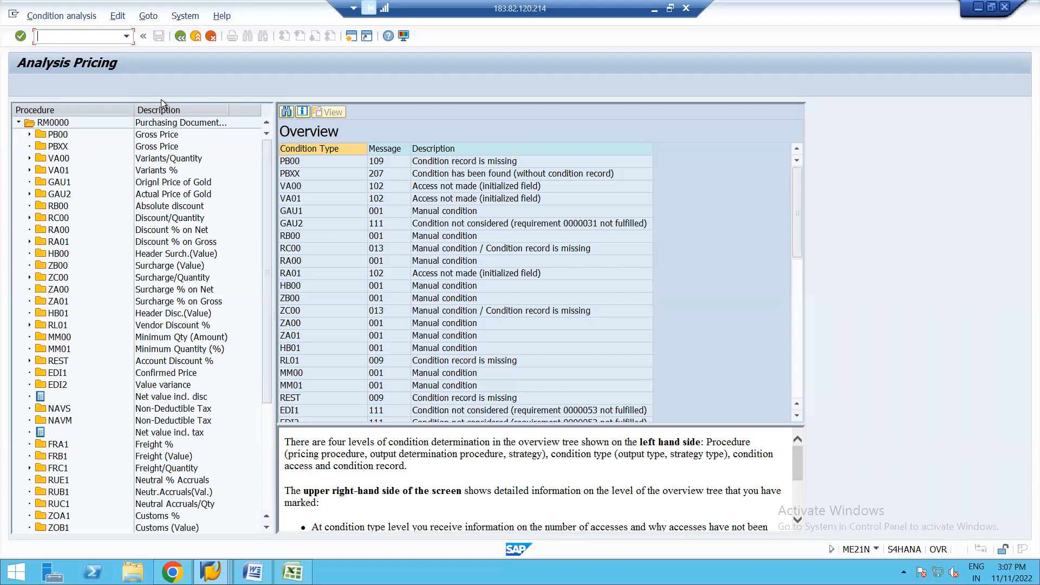
pyautogui.click(181, 36)
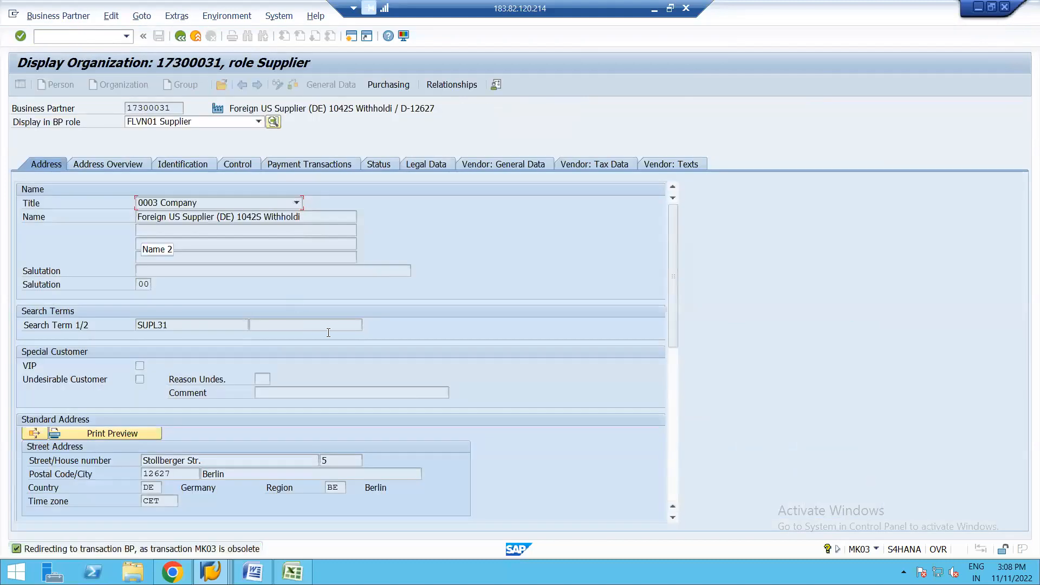
# Step: Check the supplier's schema group in its purchasing data, and discard the purchase order without saving
pyautogui.click(389, 84)
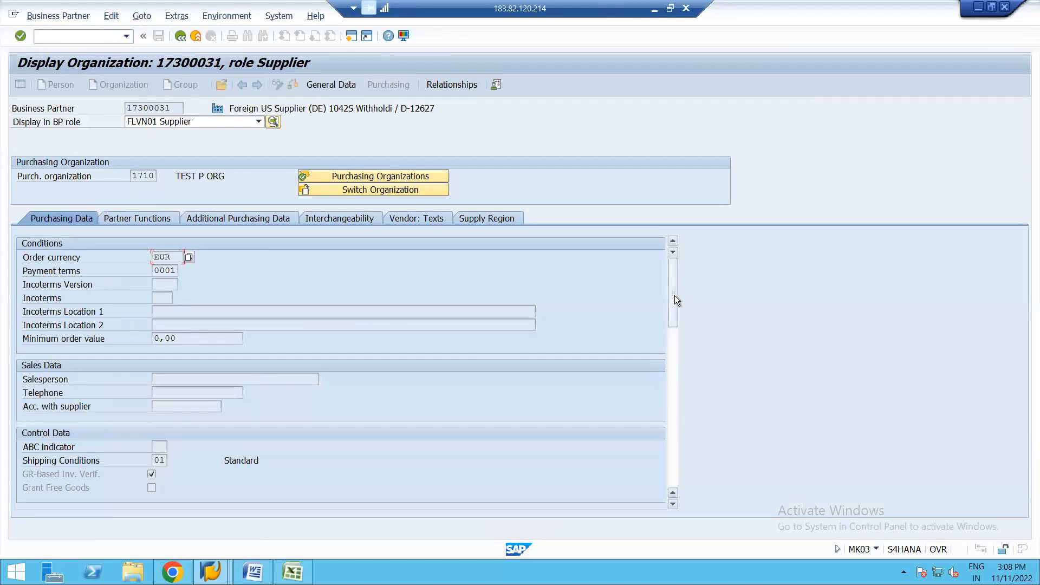
pyautogui.moveTo(675, 295); pyautogui.dragTo(677, 399)
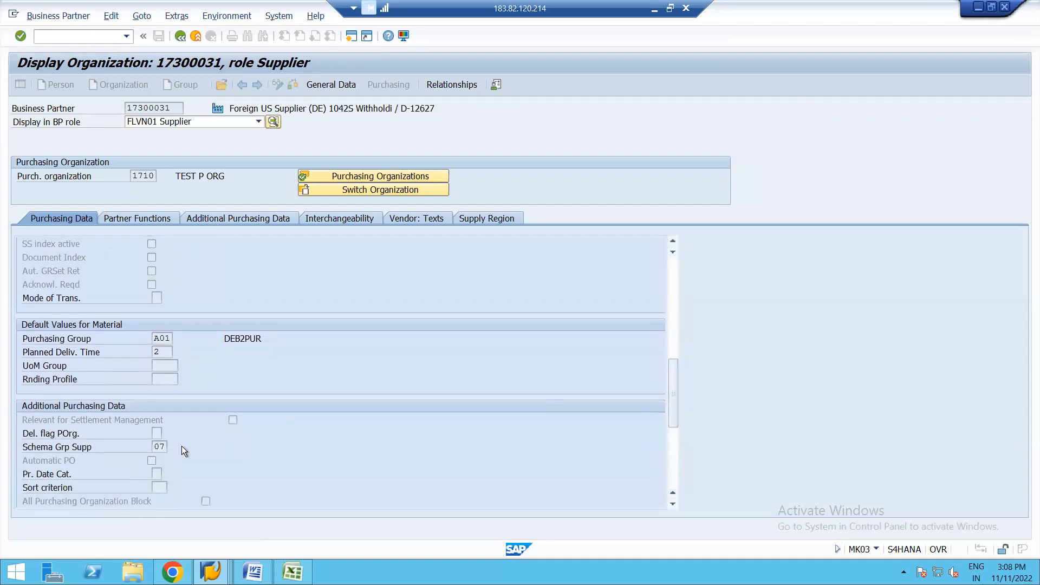
pyautogui.click(162, 448)
pyautogui.click(182, 38)
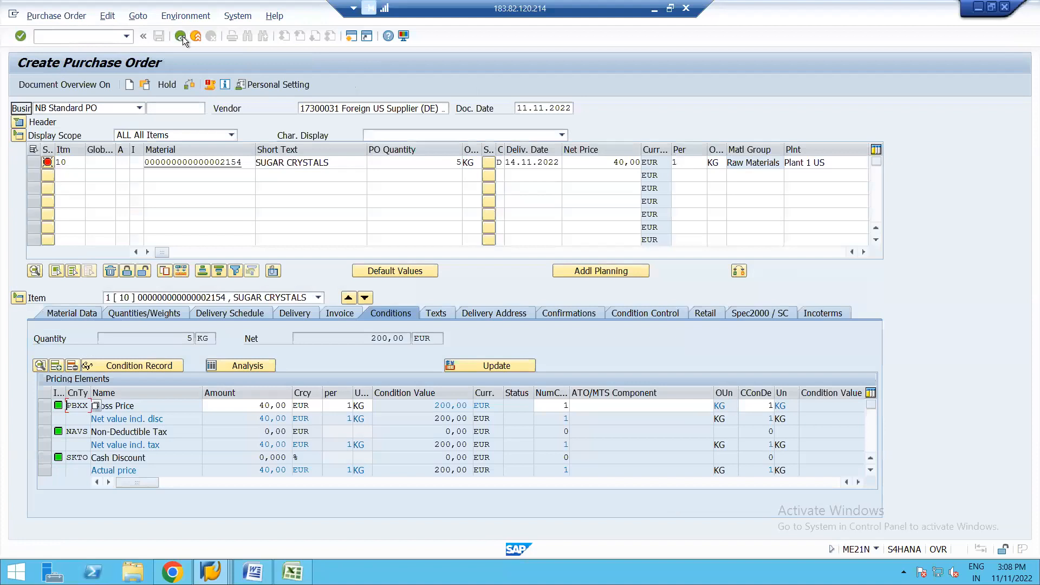
pyautogui.click(182, 37)
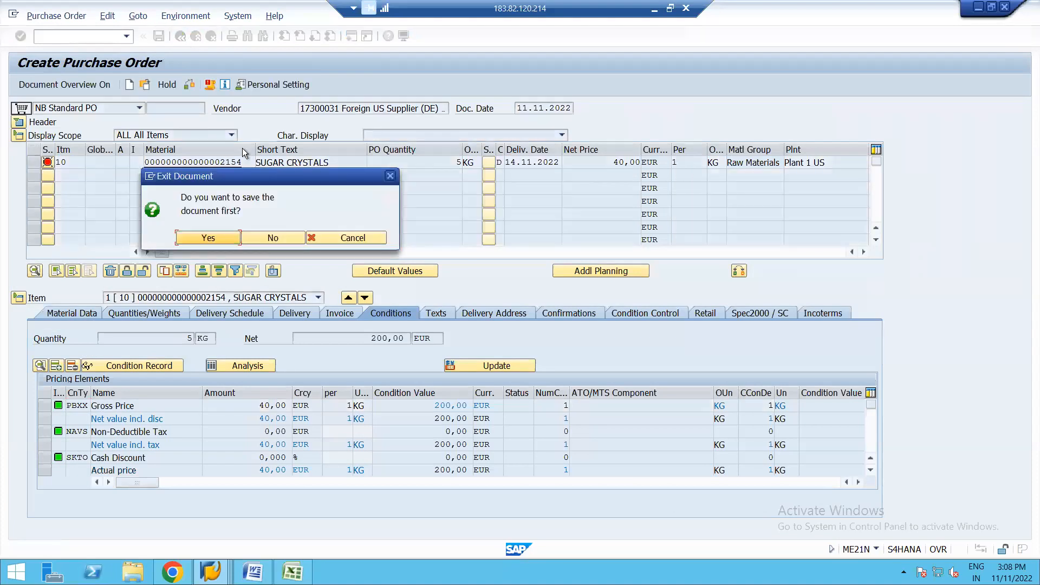
pyautogui.click(272, 238)
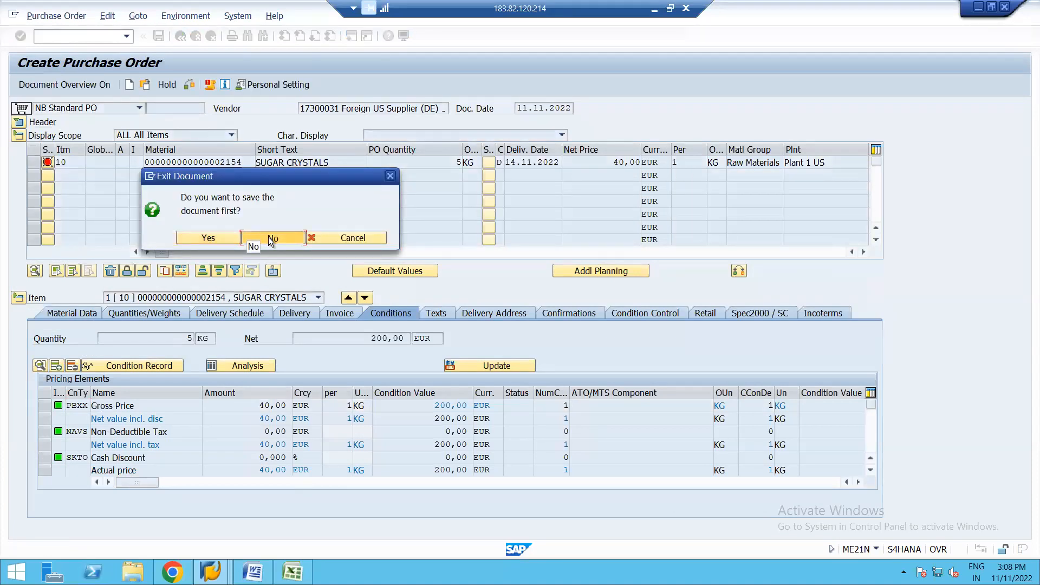
# Step: In the customizing session, review the calculation schema determination for standard purchase orders, and leave its activity list
pyautogui.click(211, 571)
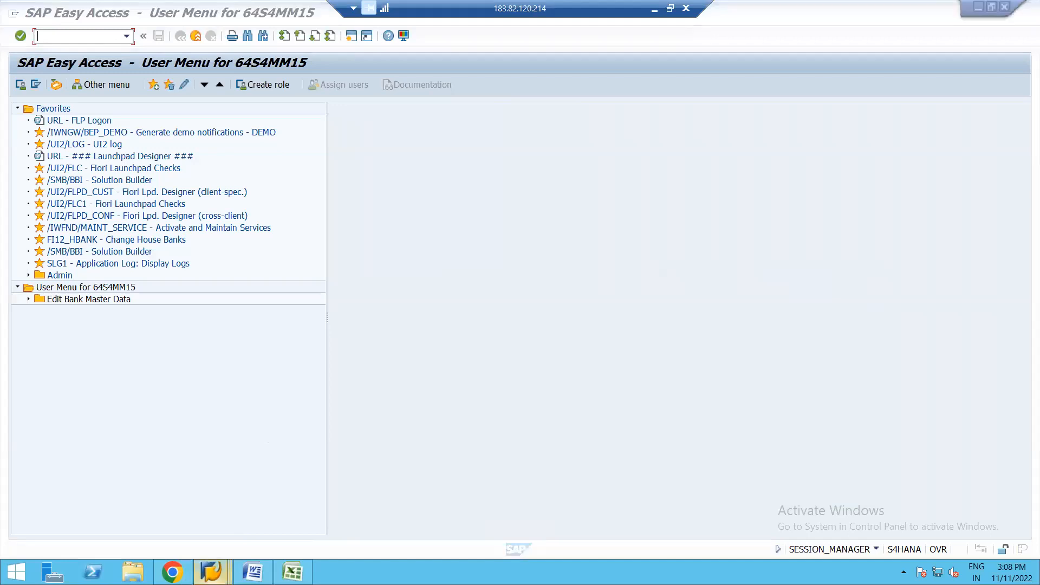
pyautogui.click(499, 487)
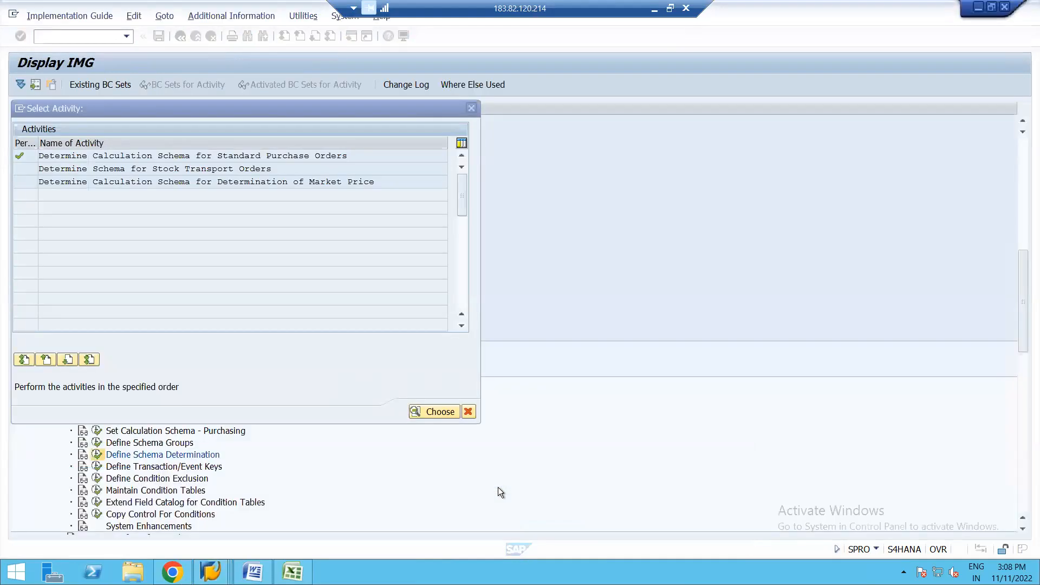
pyautogui.doubleClick(212, 155)
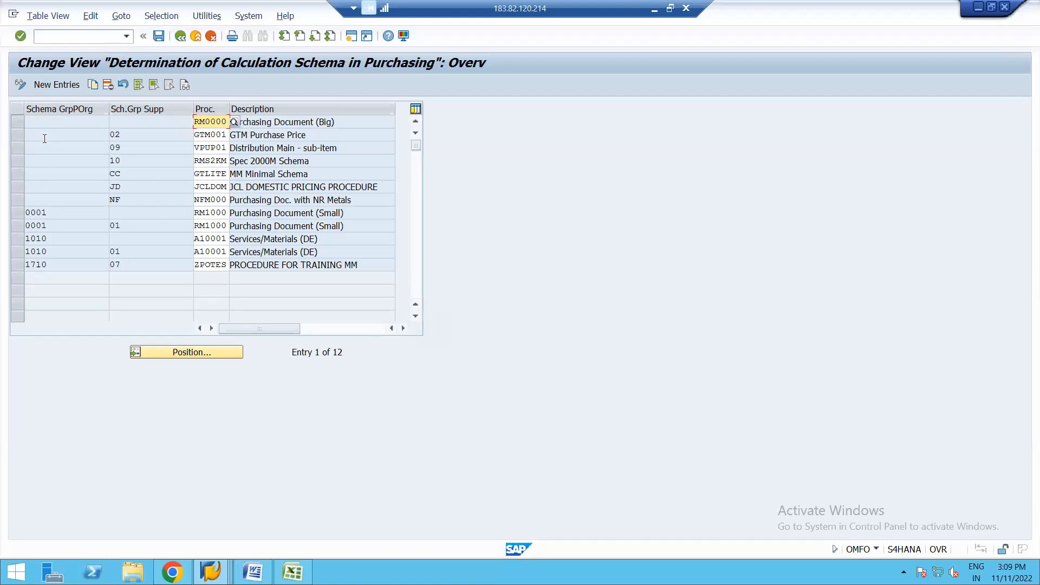
pyautogui.click(14, 120)
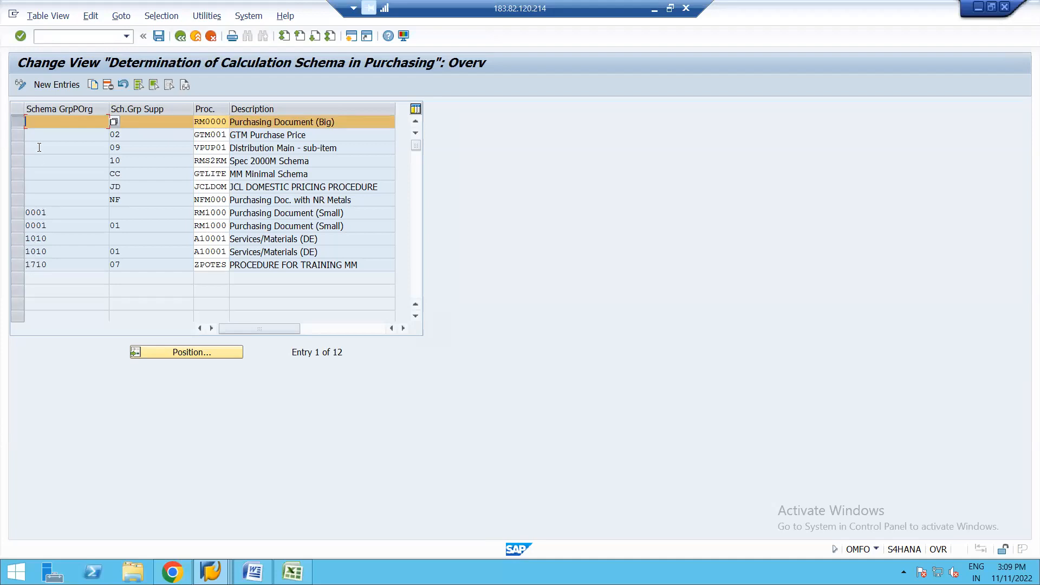
pyautogui.click(18, 119)
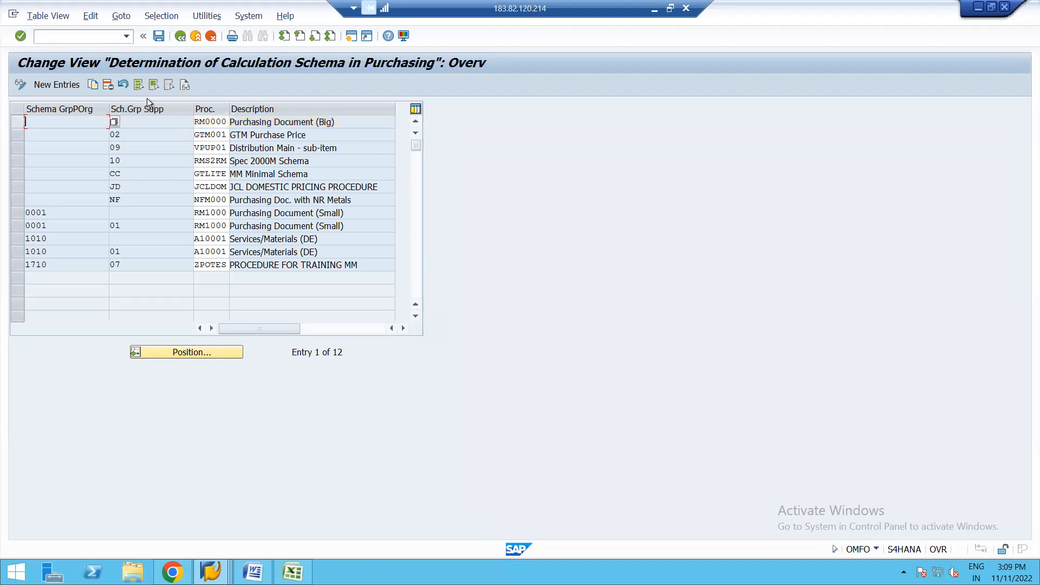
pyautogui.click(179, 37)
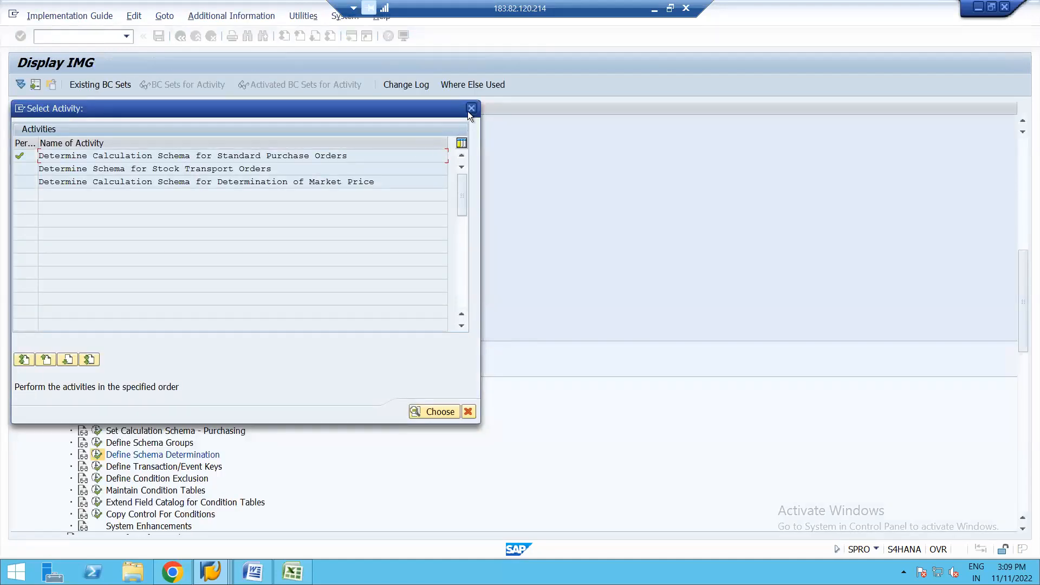
pyautogui.click(470, 108)
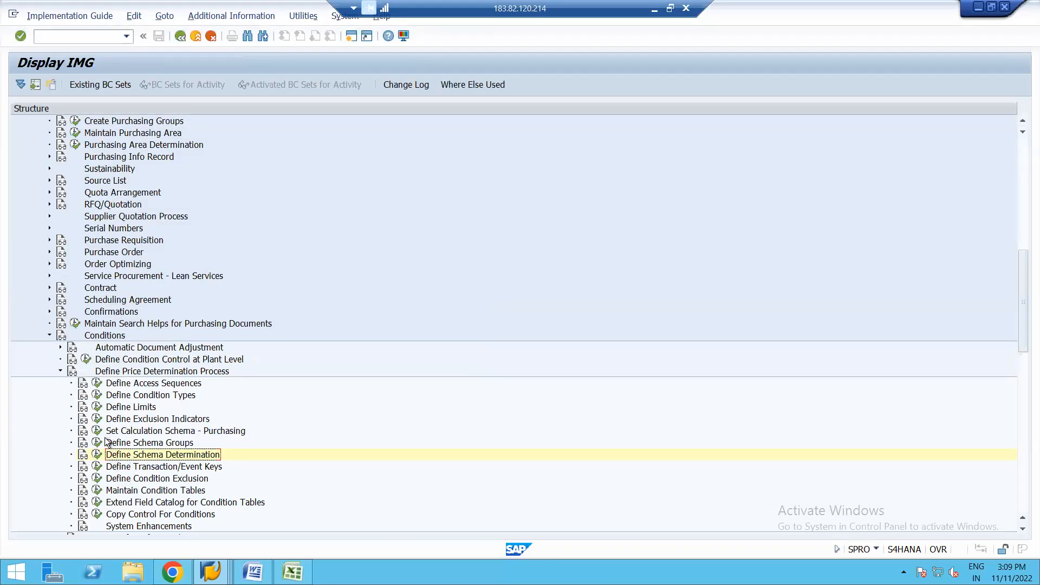
# Step: Review the schema groups defined for purchasing organizations and for suppliers, and leave the schema group activity list
pyautogui.click(98, 443)
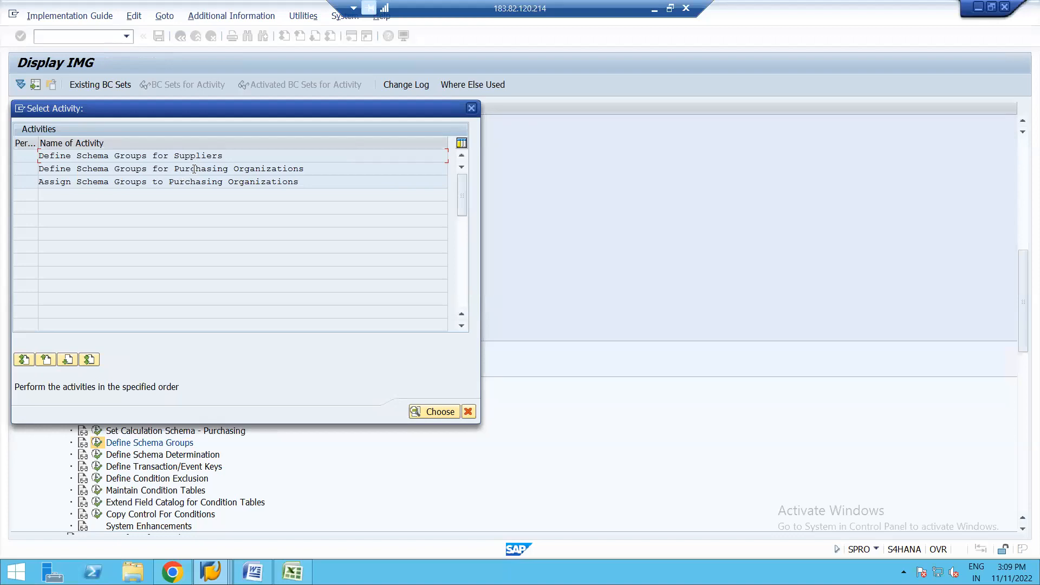
pyautogui.doubleClick(194, 168)
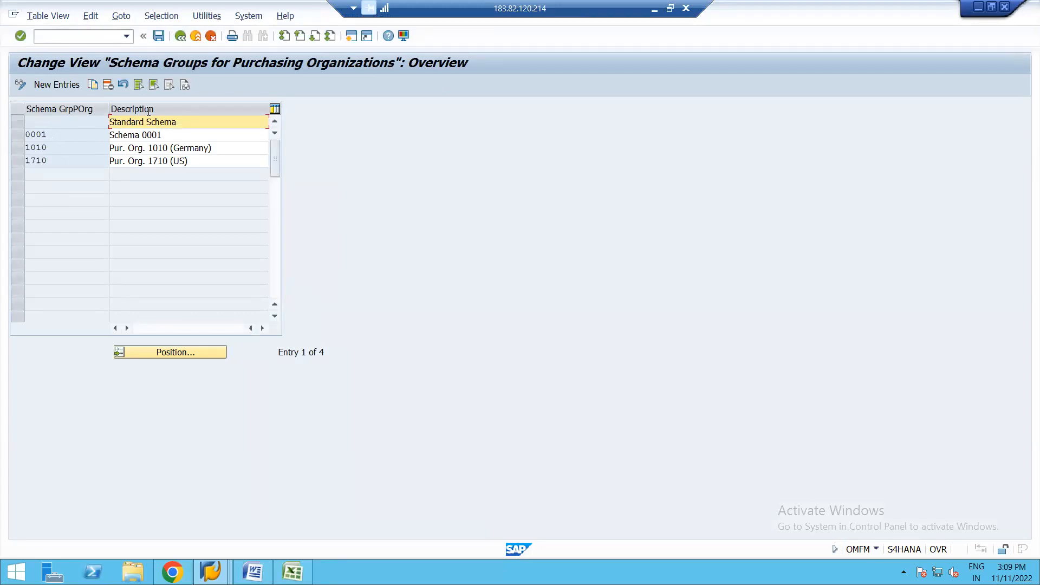
pyautogui.click(180, 36)
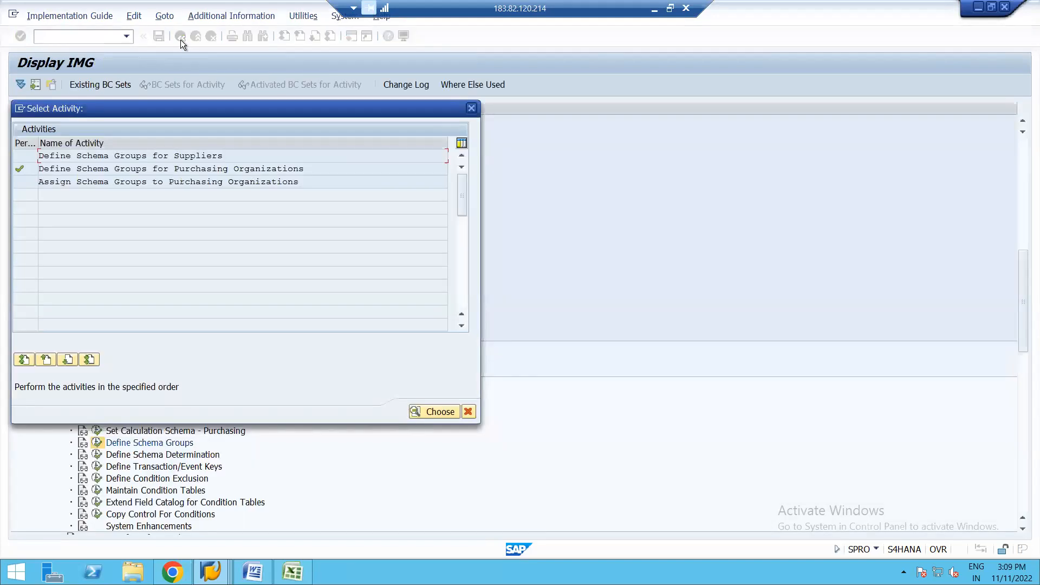
pyautogui.doubleClick(130, 155)
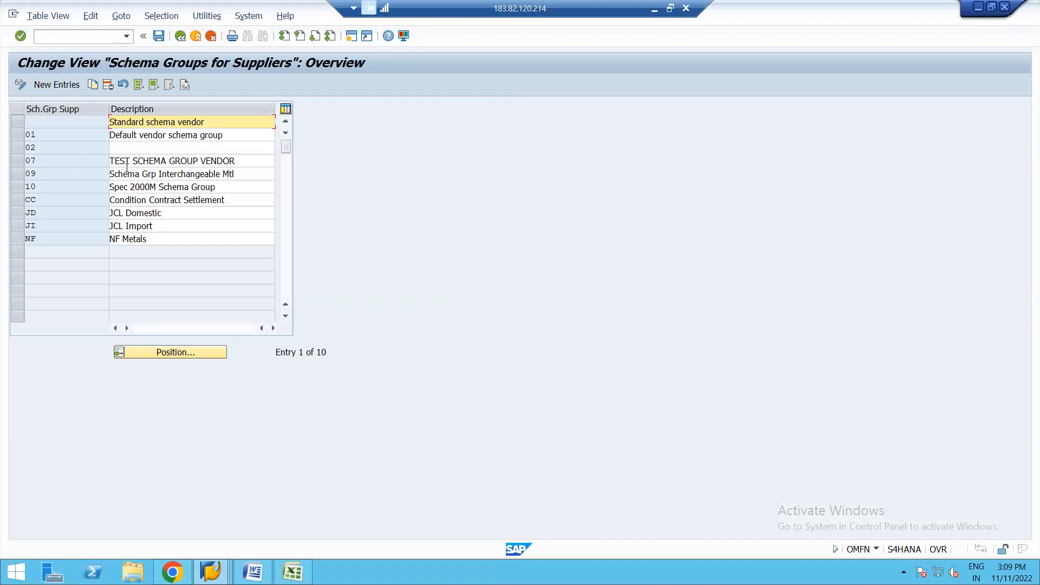
pyautogui.click(179, 40)
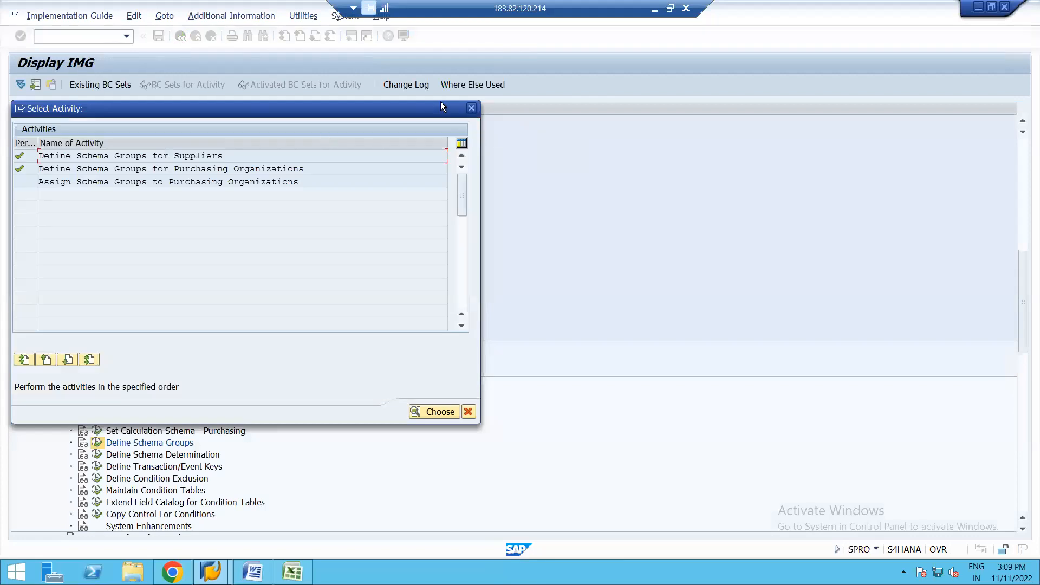
pyautogui.click(470, 109)
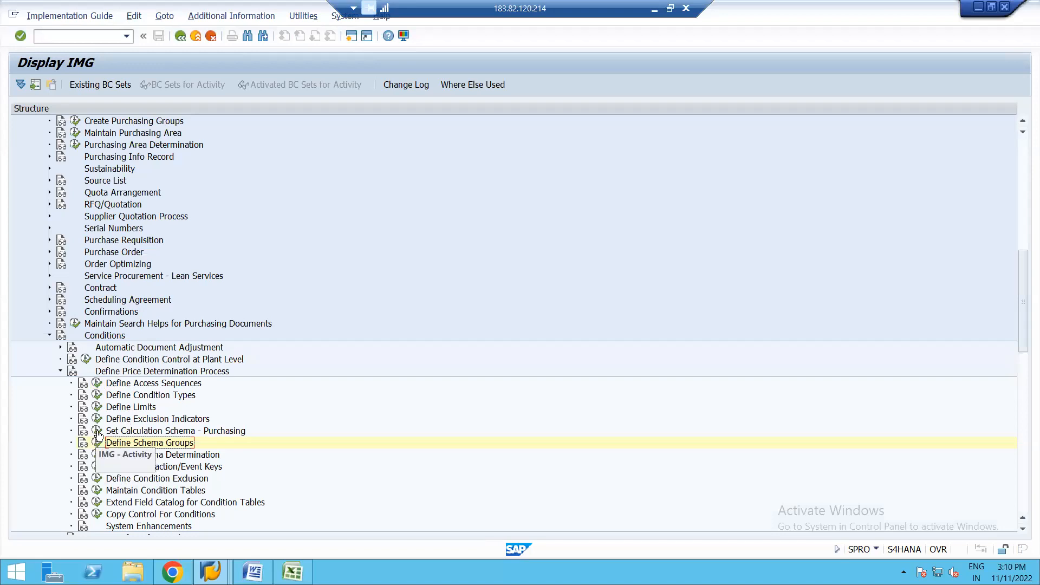
# Step: Locate calculation schema ZPOTES among the purchasing schemas, examine its control data, and return to the customizing structure
pyautogui.click(97, 432)
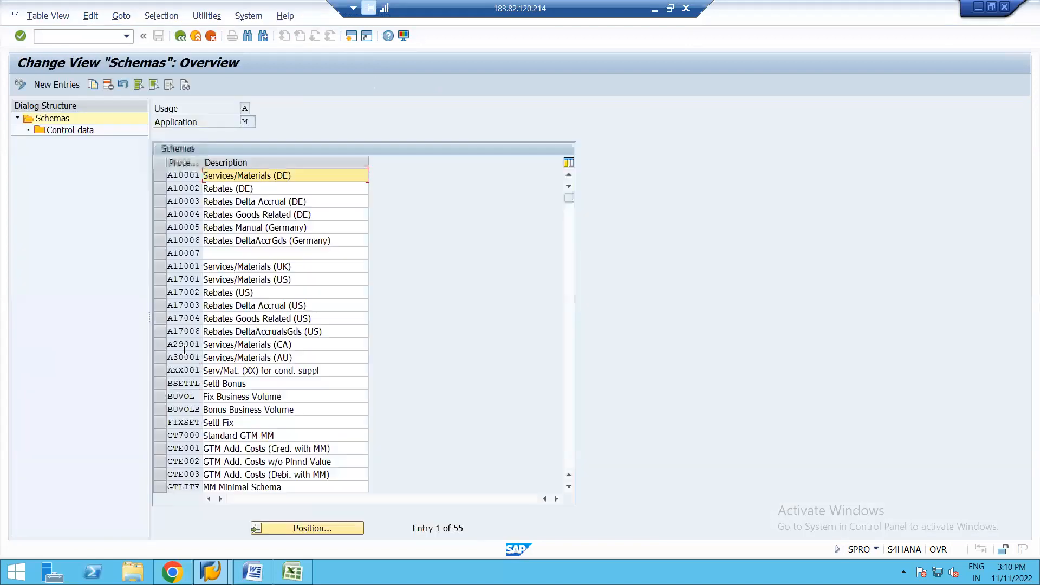
pyautogui.click(282, 528)
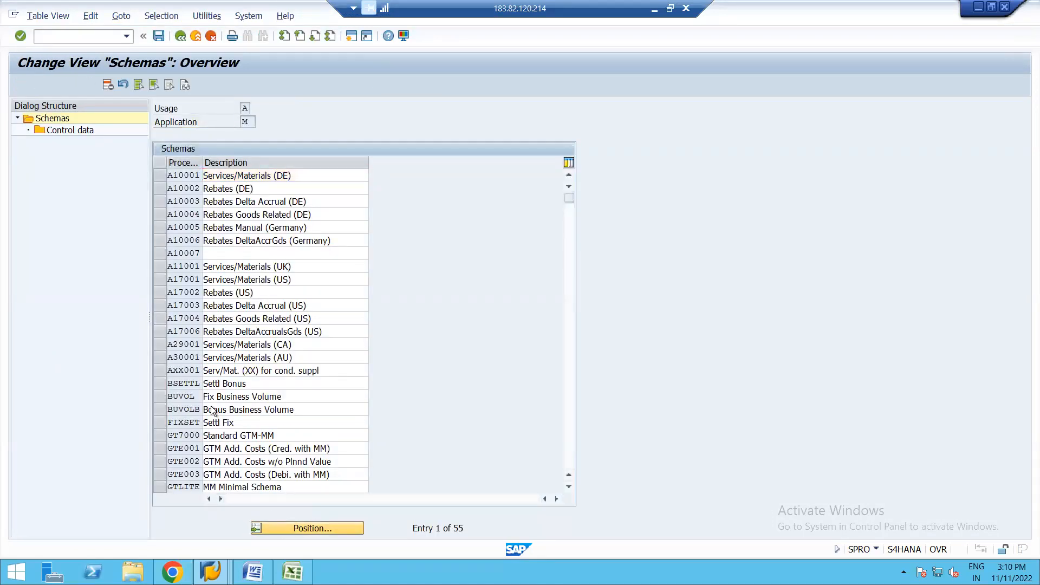
pyautogui.press('BackSpace')
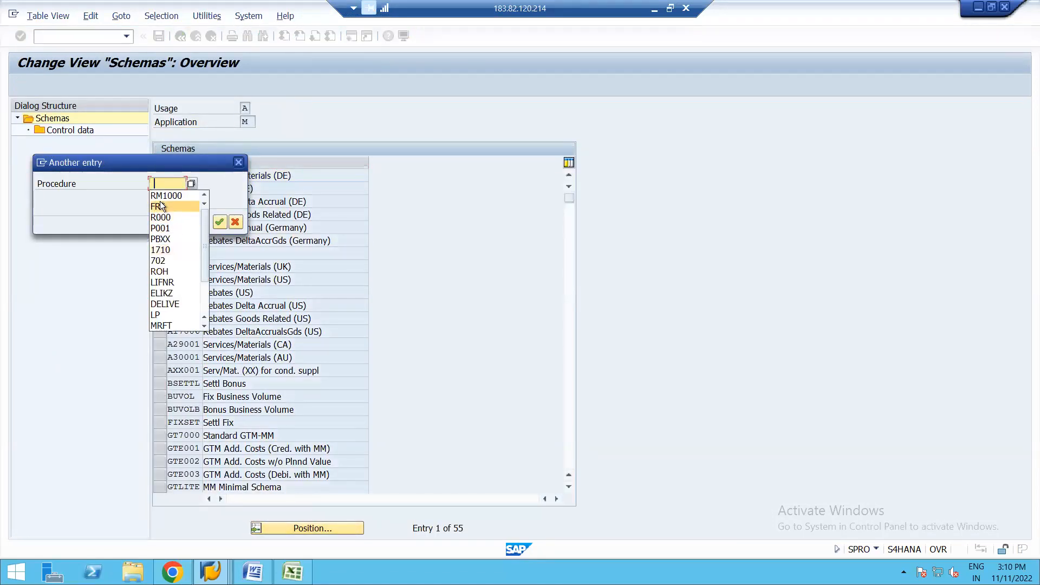
pyautogui.click(163, 186)
pyautogui.write('ZT*')
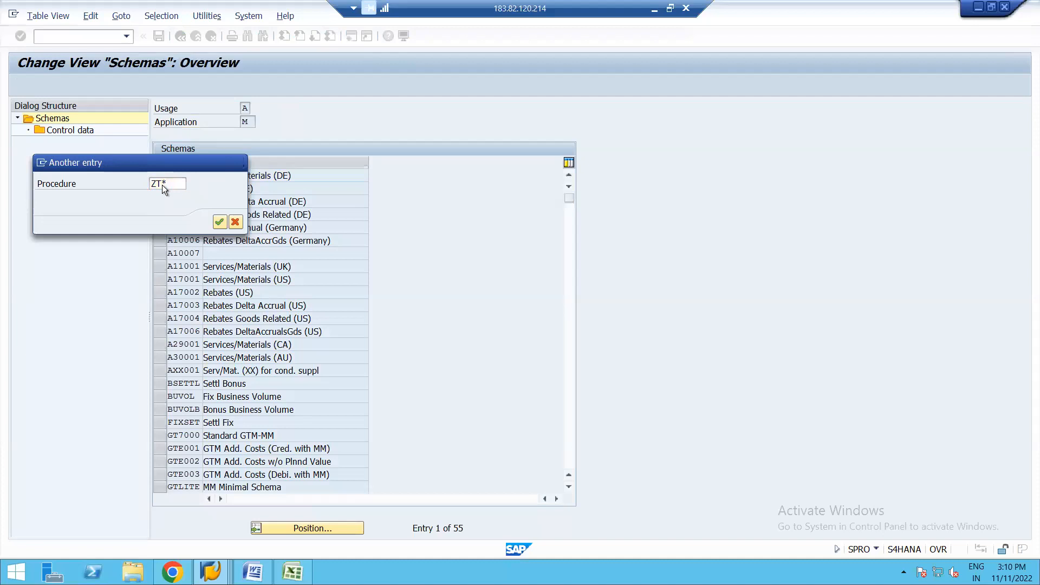
pyautogui.press('Return')
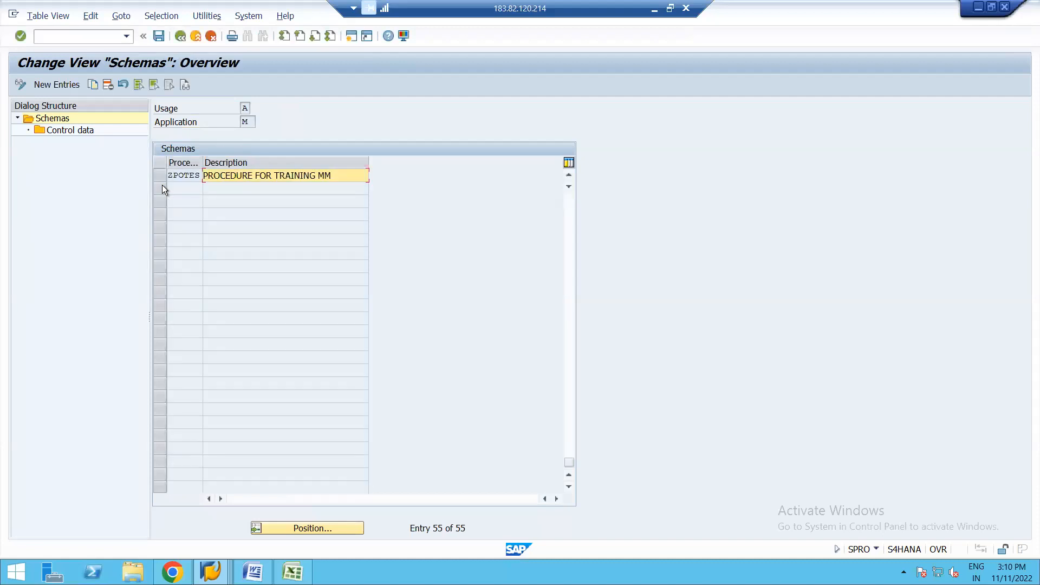
pyautogui.click(170, 173)
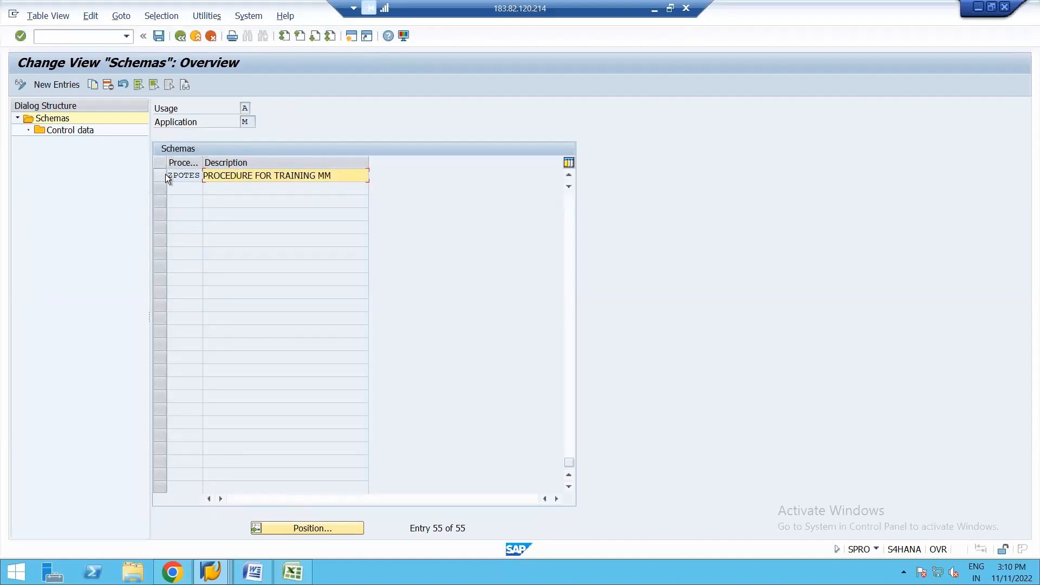
pyautogui.doubleClick(66, 128)
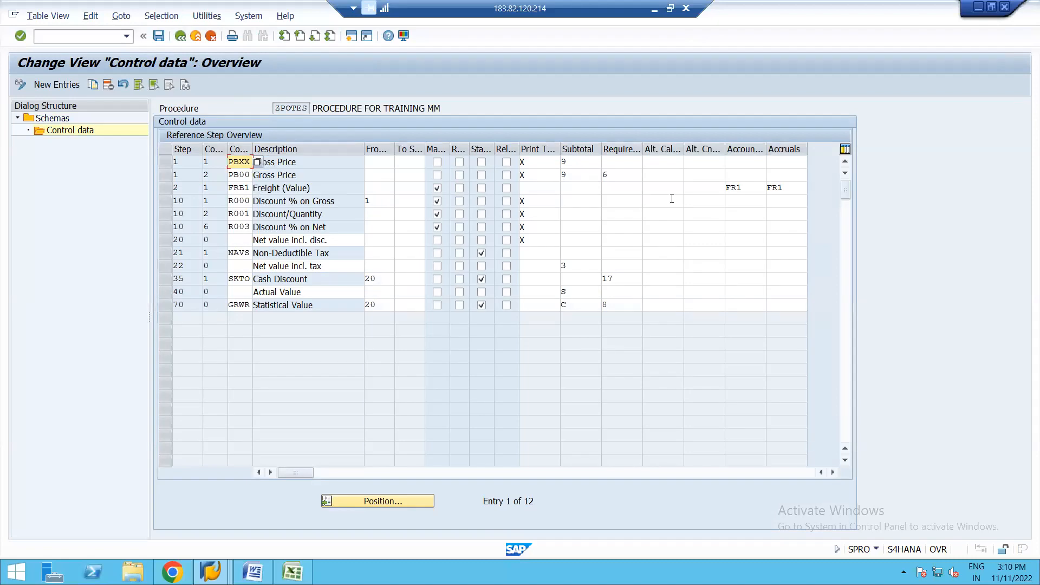
pyautogui.click(180, 37)
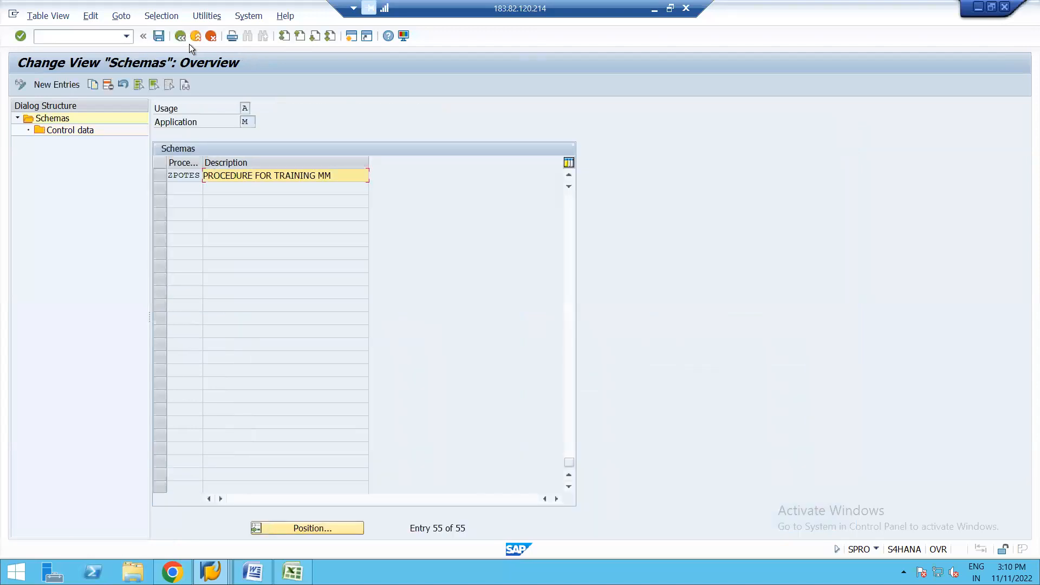
pyautogui.click(181, 41)
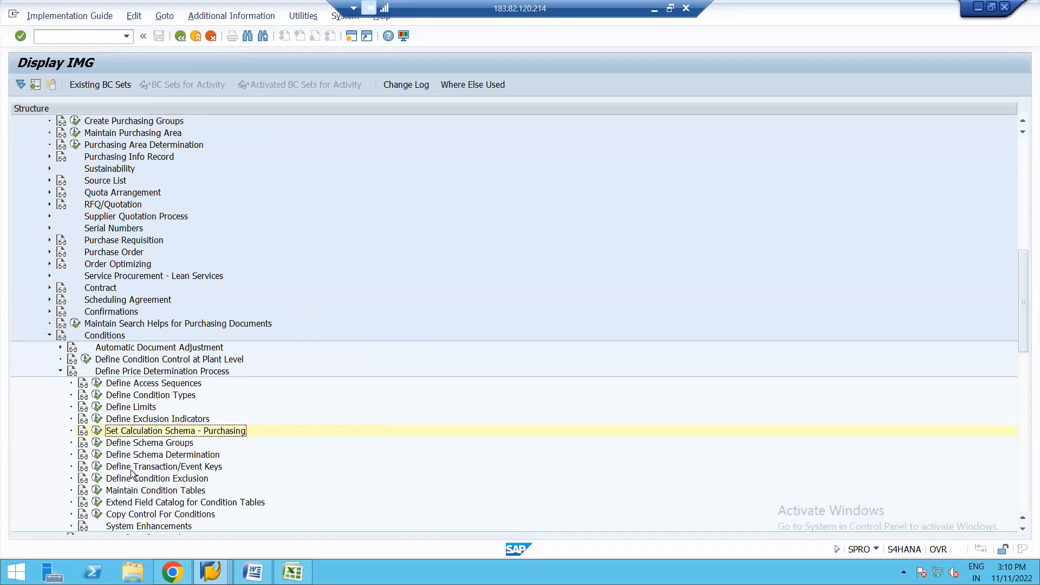
# Step: In the schema determination for standard purchase orders, delete the RM0000 entry with blank groups and the ZPOTES entry for 1710 and 07
pyautogui.click(98, 457)
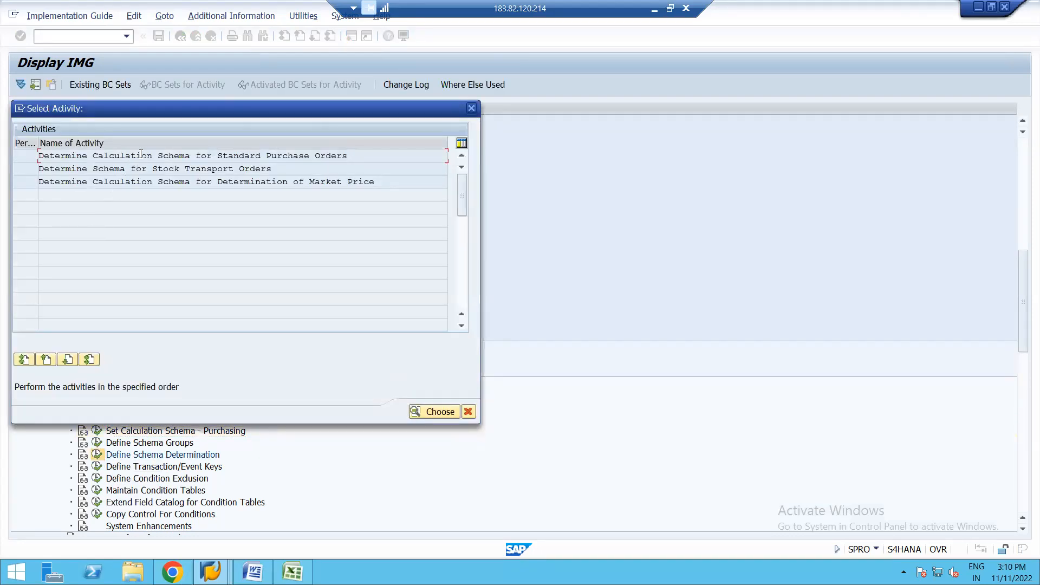
pyautogui.doubleClick(139, 155)
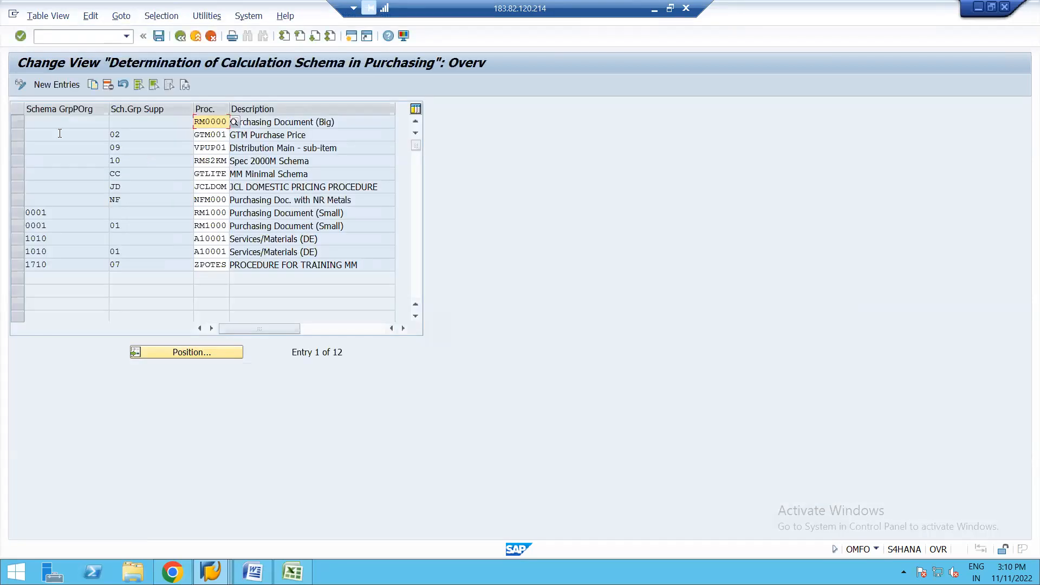
pyautogui.click(17, 122)
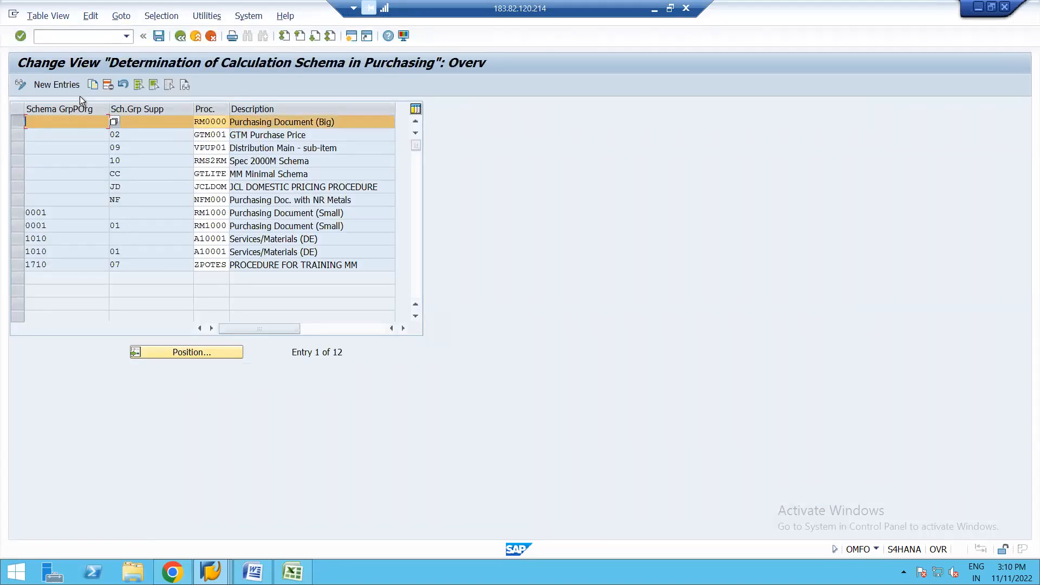
pyautogui.click(107, 85)
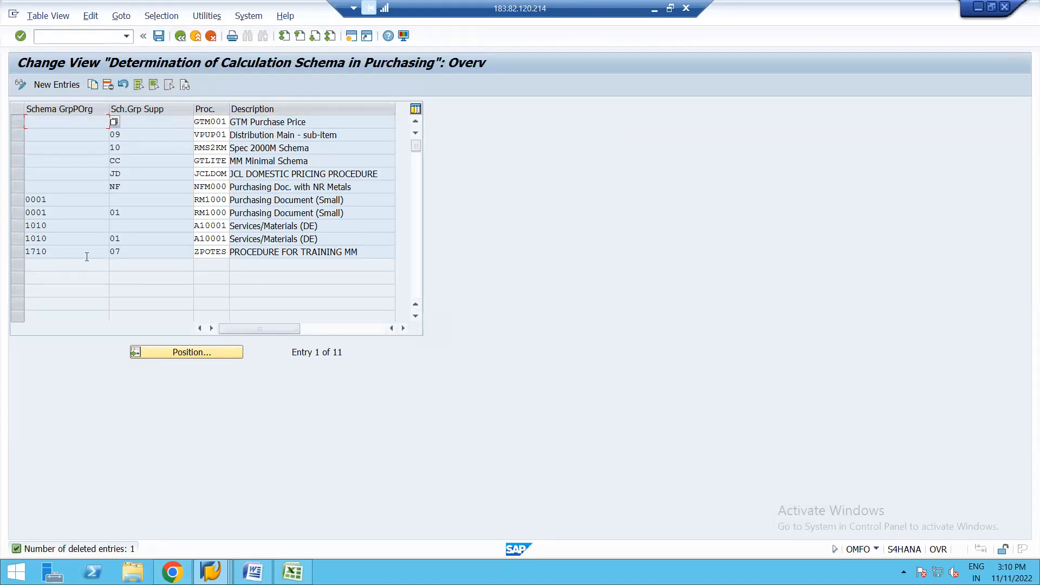
pyautogui.click(140, 121)
pyautogui.click(18, 252)
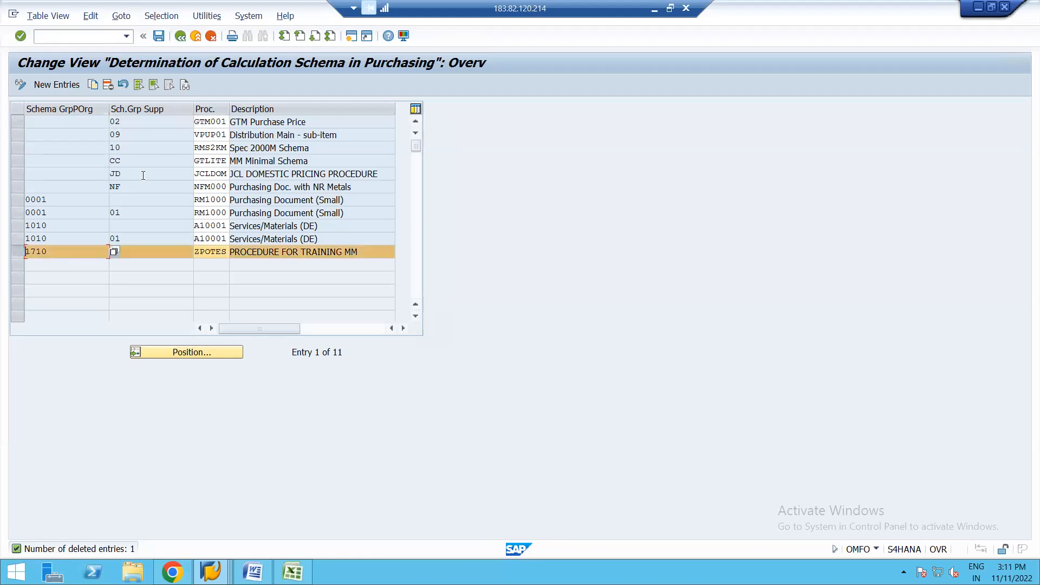
pyautogui.click(108, 85)
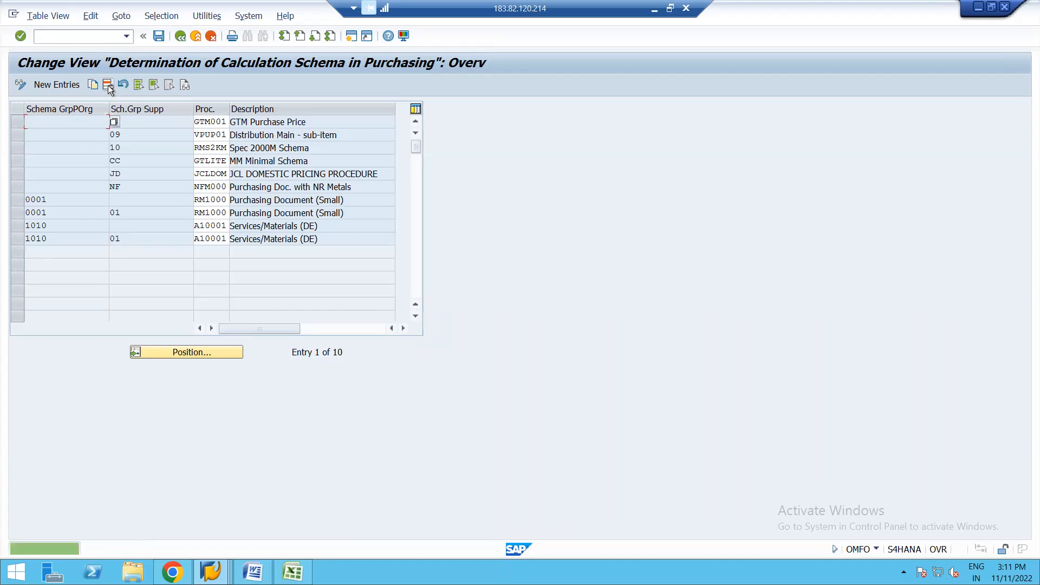
# Step: Add a determination entry with a blank purchasing organization group, supplier group 07 and procedure ZPOTES, and save it to the proposed customizing request
pyautogui.click(63, 85)
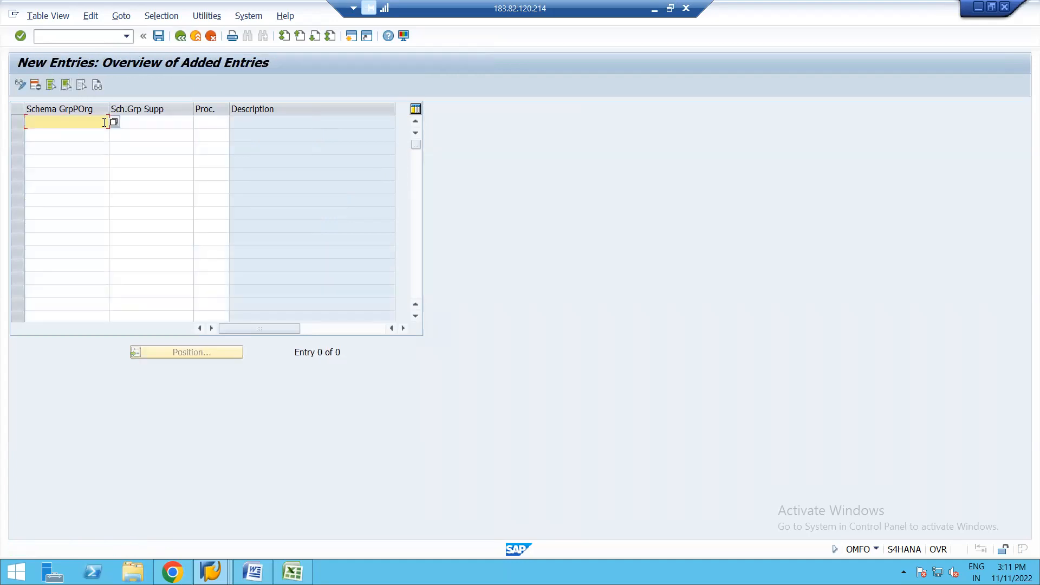
pyautogui.click(199, 122)
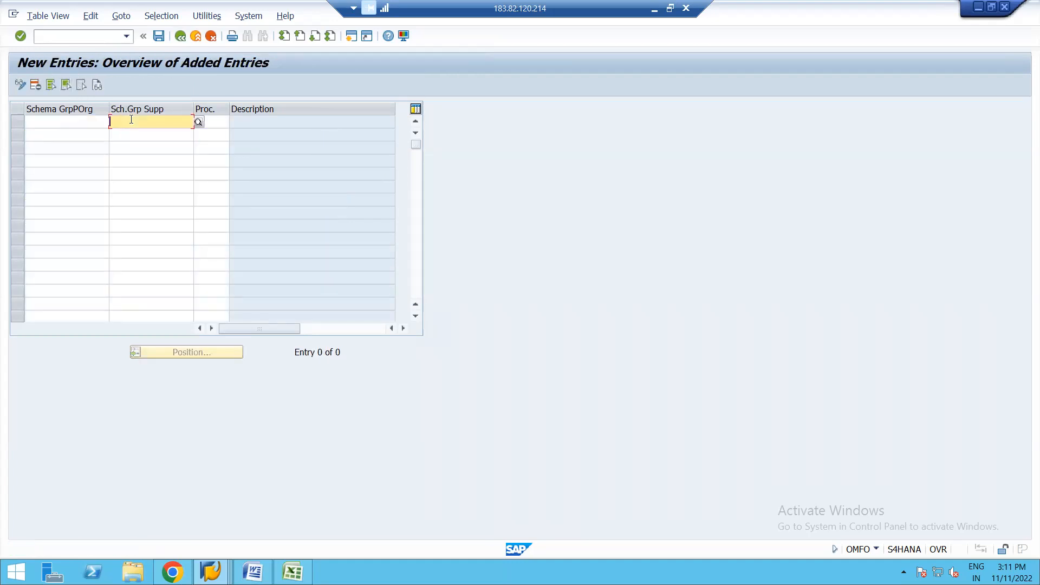
pyautogui.click(199, 122)
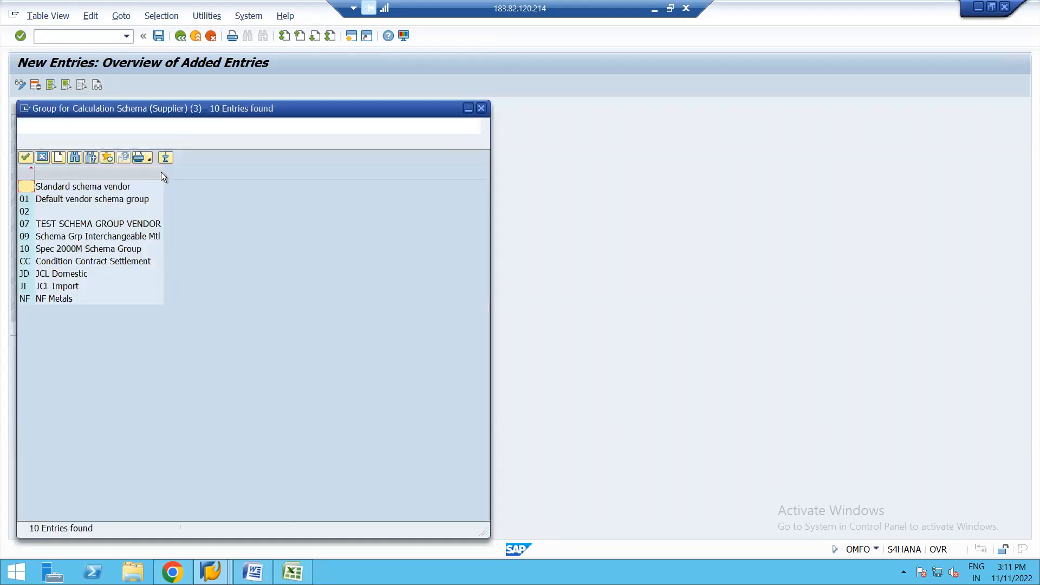
pyautogui.doubleClick(54, 224)
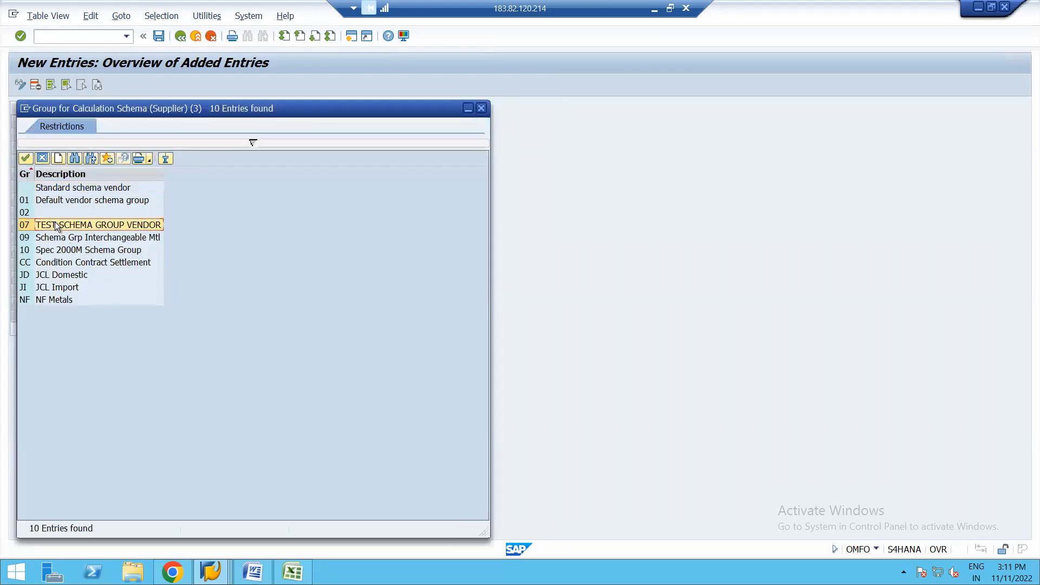
pyautogui.click(219, 124)
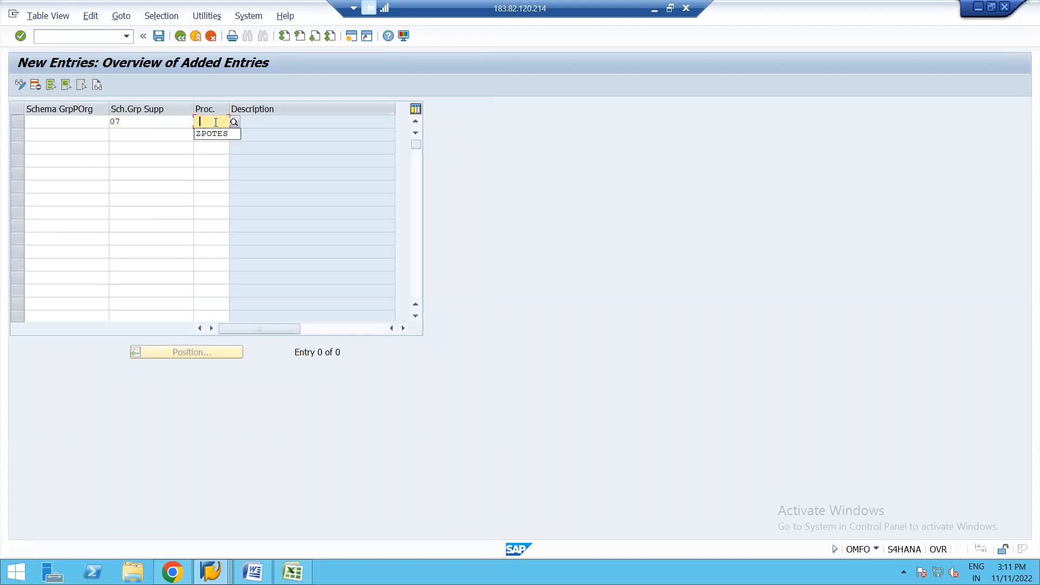
pyautogui.click(209, 135)
pyautogui.press('Return')
pyautogui.click(158, 37)
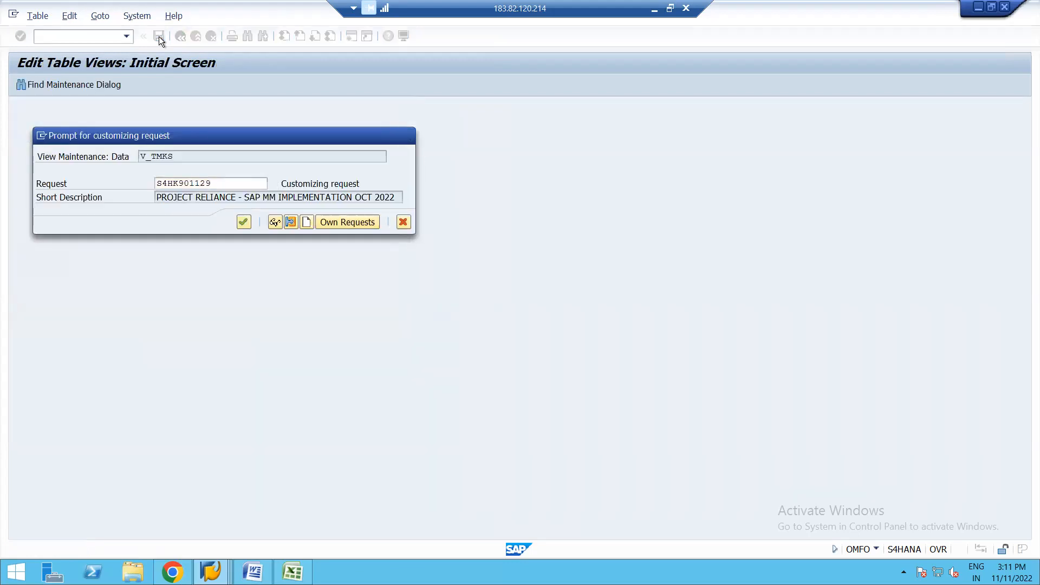
pyautogui.press('Return')
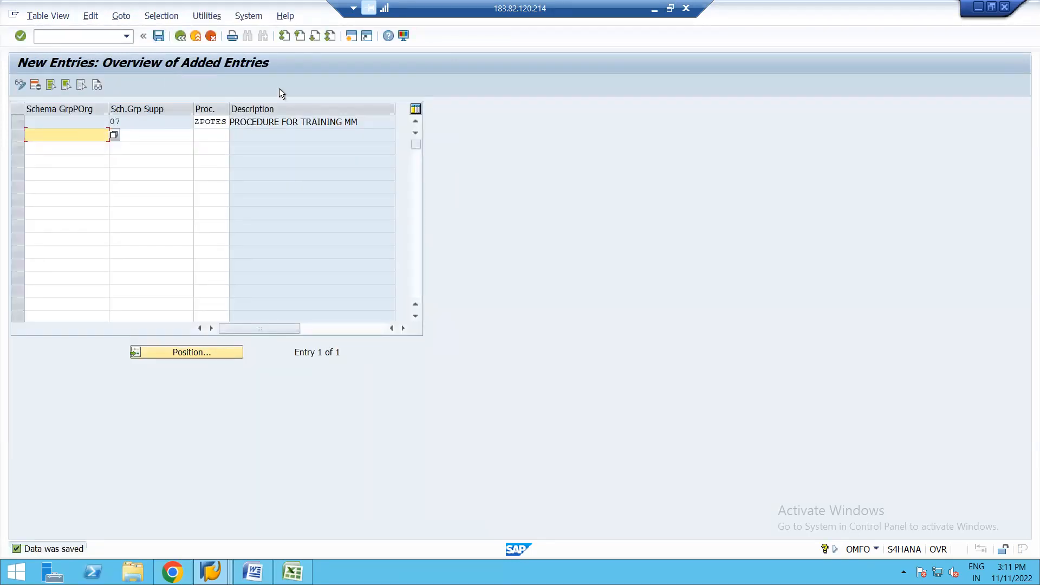
pyautogui.click(181, 37)
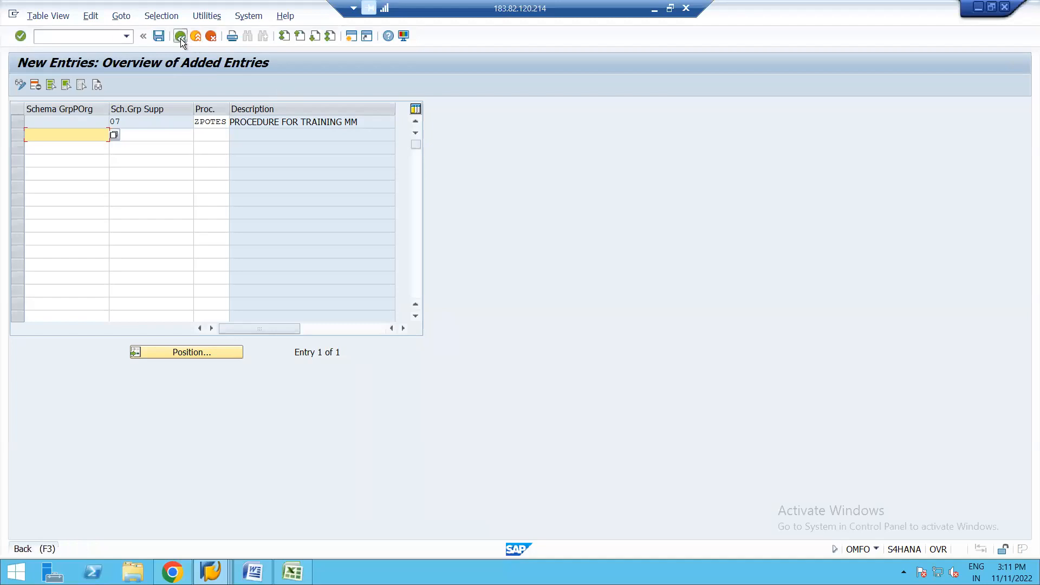
pyautogui.click(146, 134)
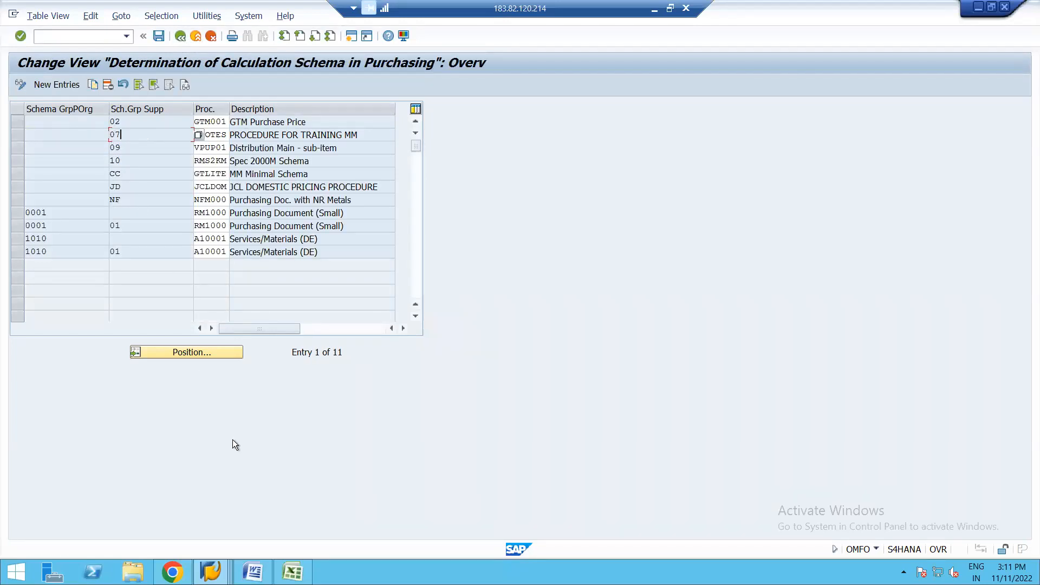
# Step: In the SAP Easy Access session, start a standard purchase order with ME21N and set the vendor to Foreign US Supplier (DE)
pyautogui.click(211, 572)
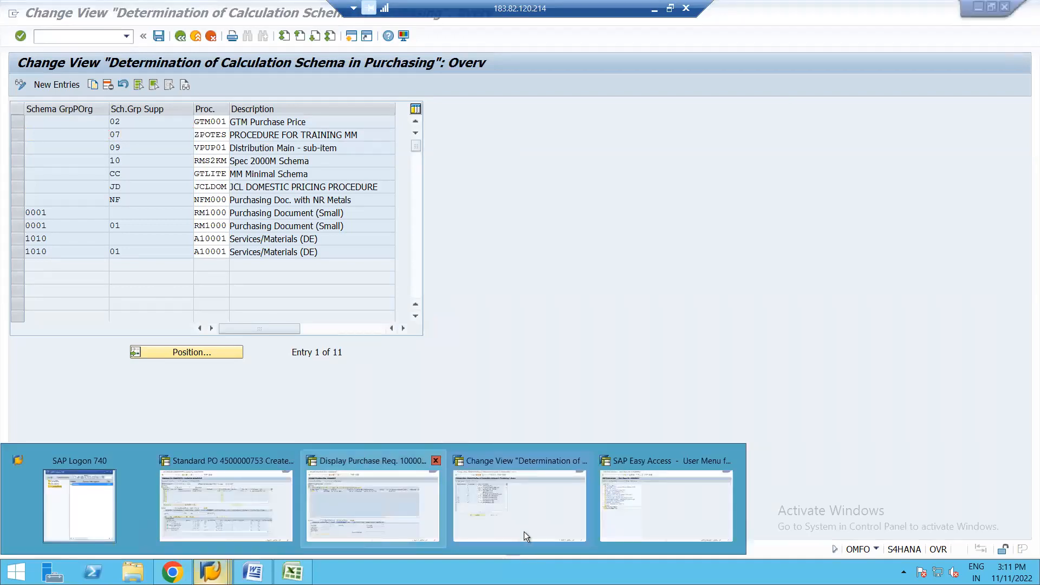
pyautogui.click(622, 517)
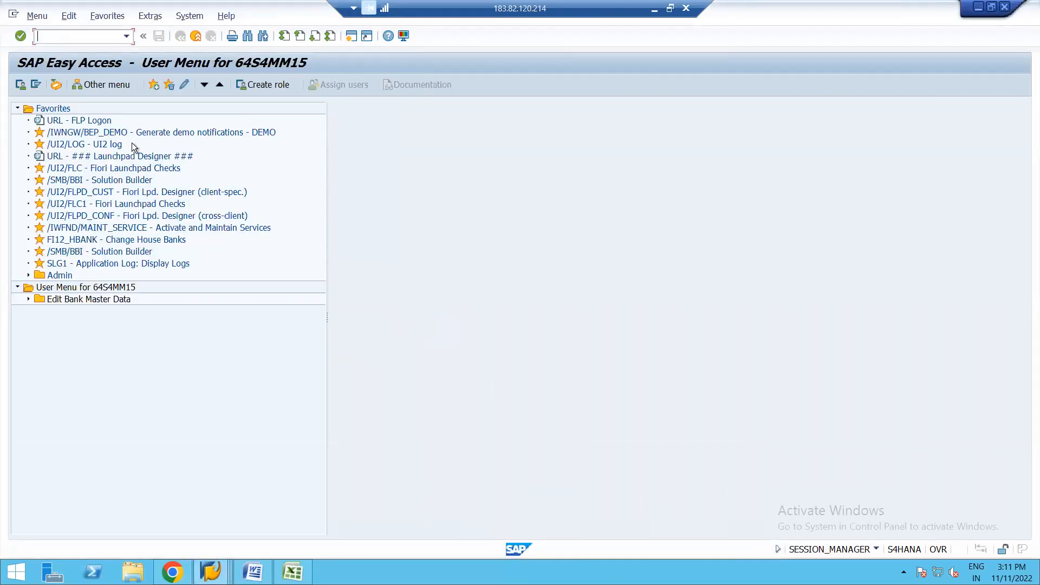
pyautogui.write('ME21N')
pyautogui.press('Return')
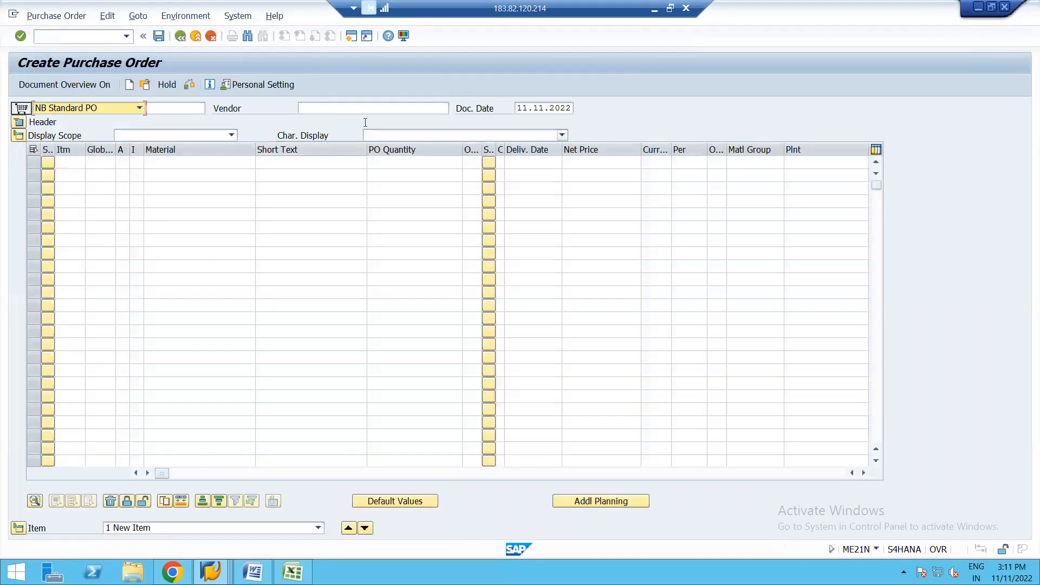
pyautogui.click(356, 111)
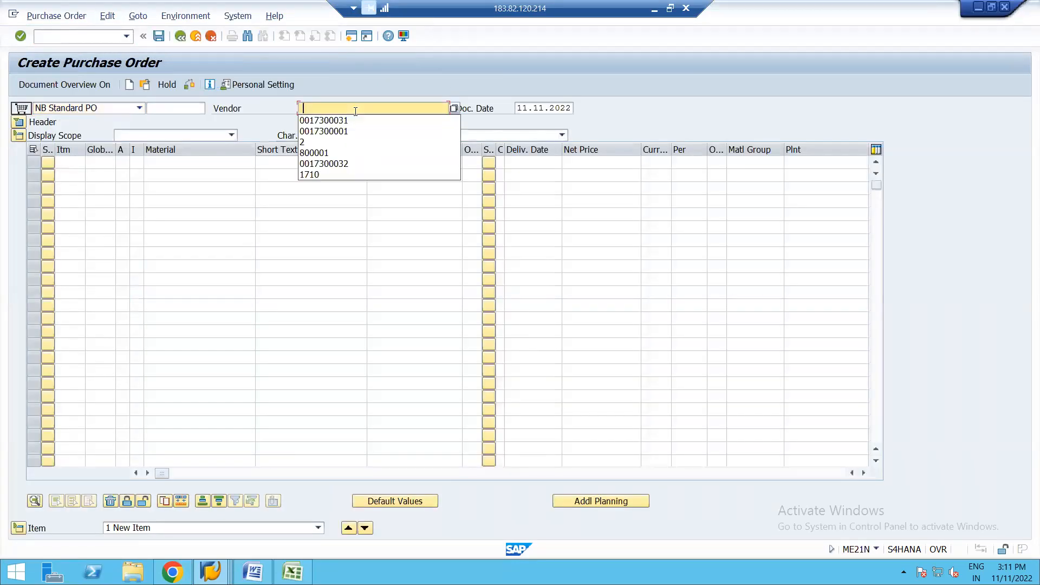
pyautogui.click(319, 120)
pyautogui.press('Return')
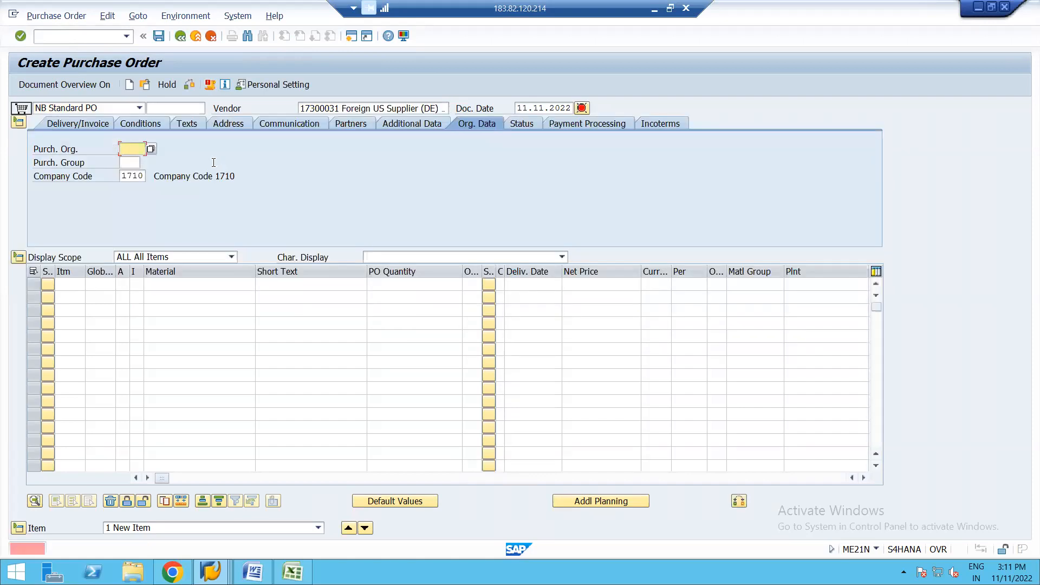
# Step: Set the purchase order's purchasing organization to 1710 and purchasing group to A01, and assign plant 1710 to the first item
pyautogui.click(135, 160)
pyautogui.click(126, 163)
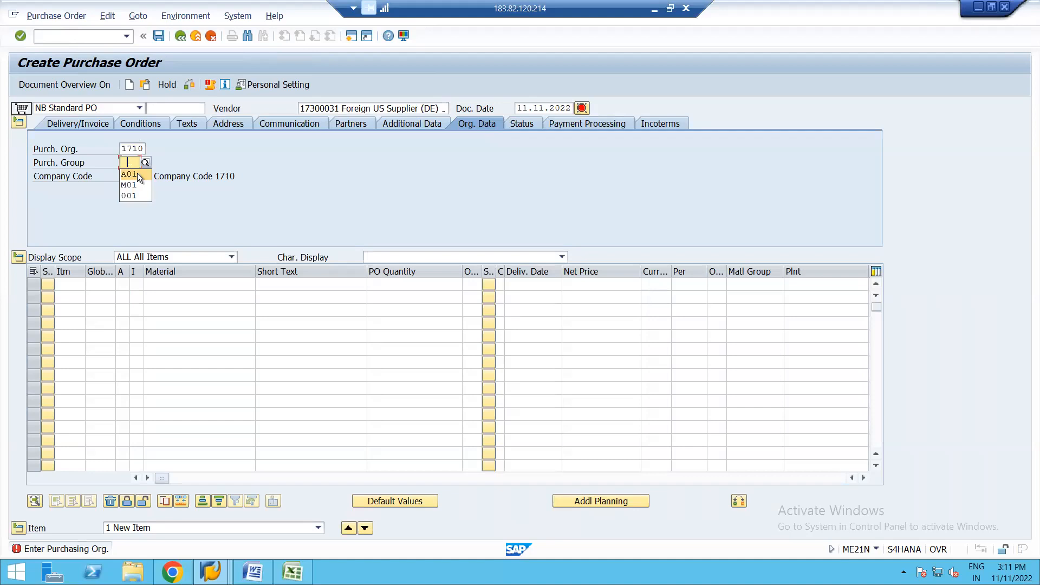
pyautogui.click(138, 174)
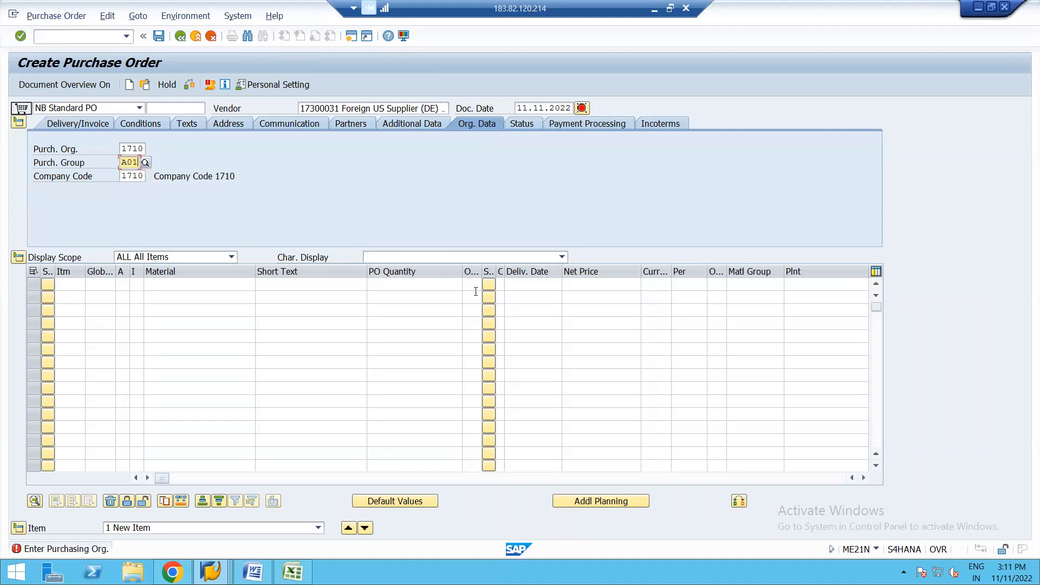
pyautogui.click(792, 284)
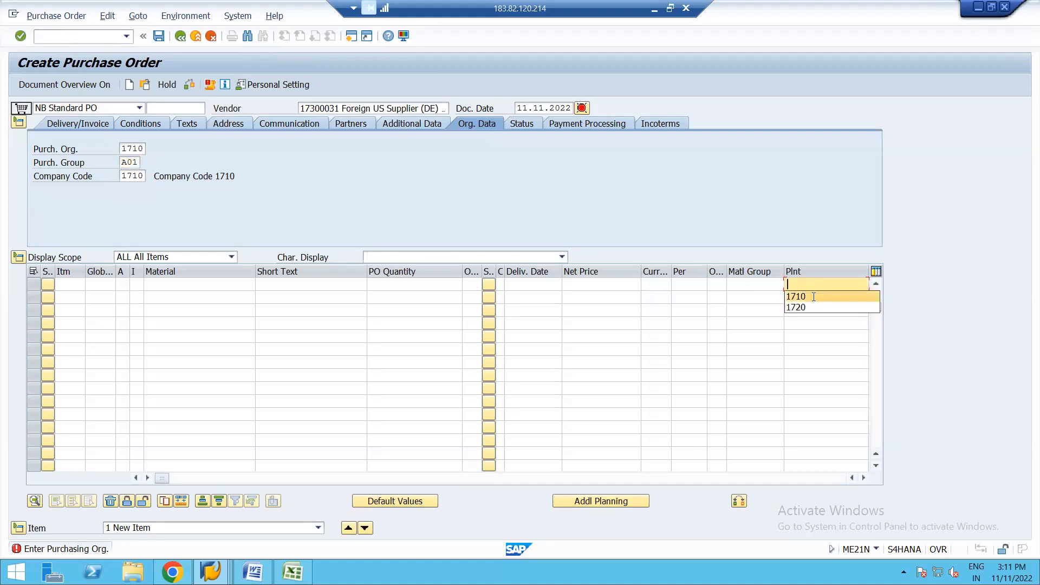
pyautogui.click(814, 297)
pyautogui.press('Return')
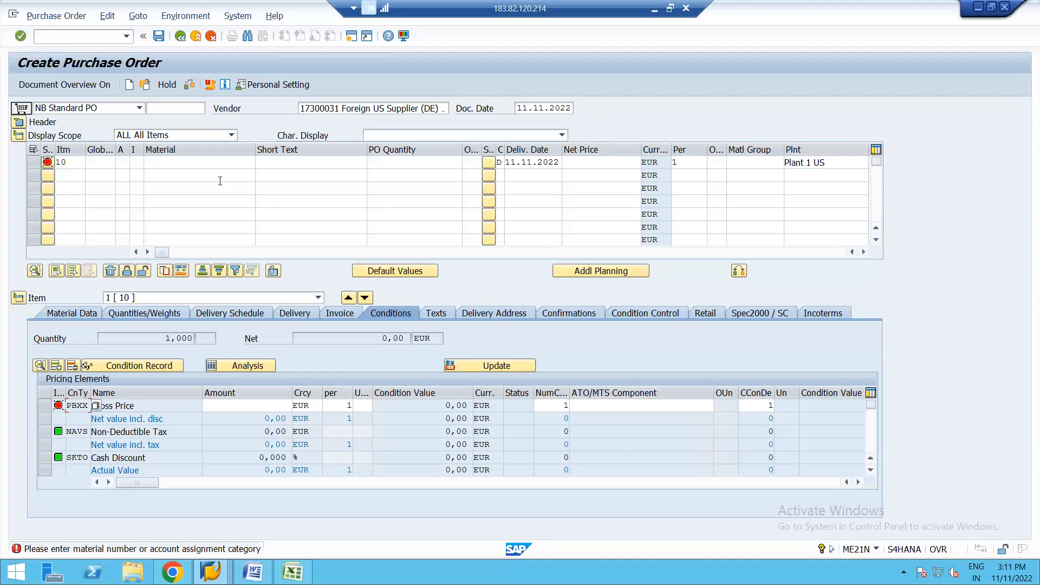
pyautogui.click(213, 163)
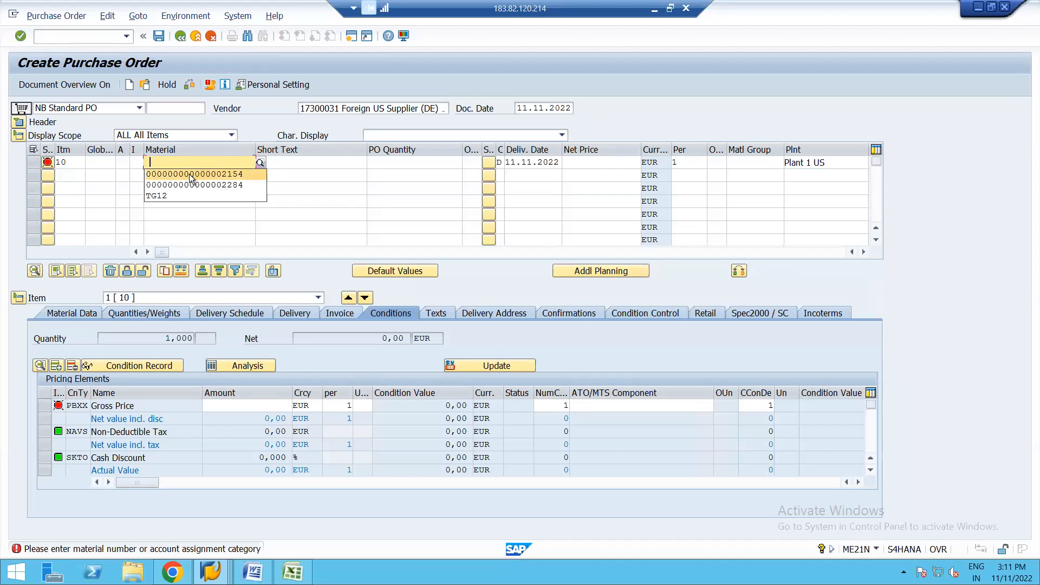
pyautogui.click(189, 175)
pyautogui.press('Return')
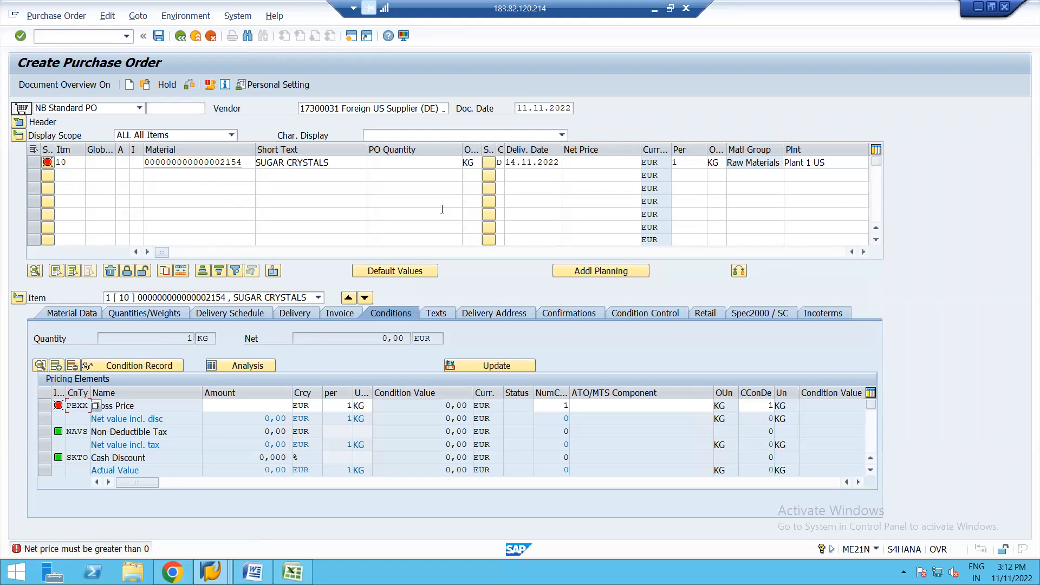
pyautogui.click(569, 163)
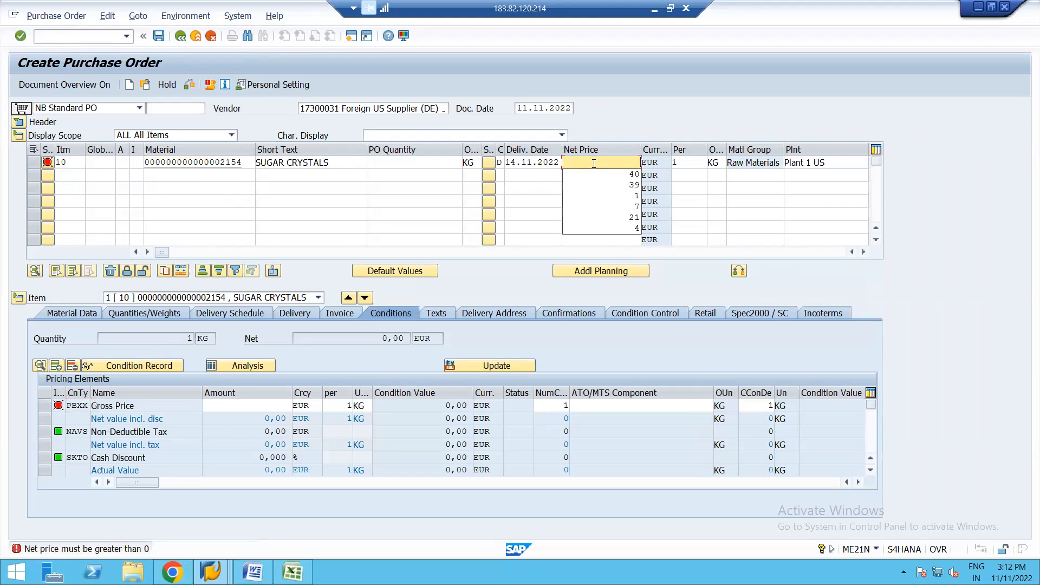
pyautogui.write('40')
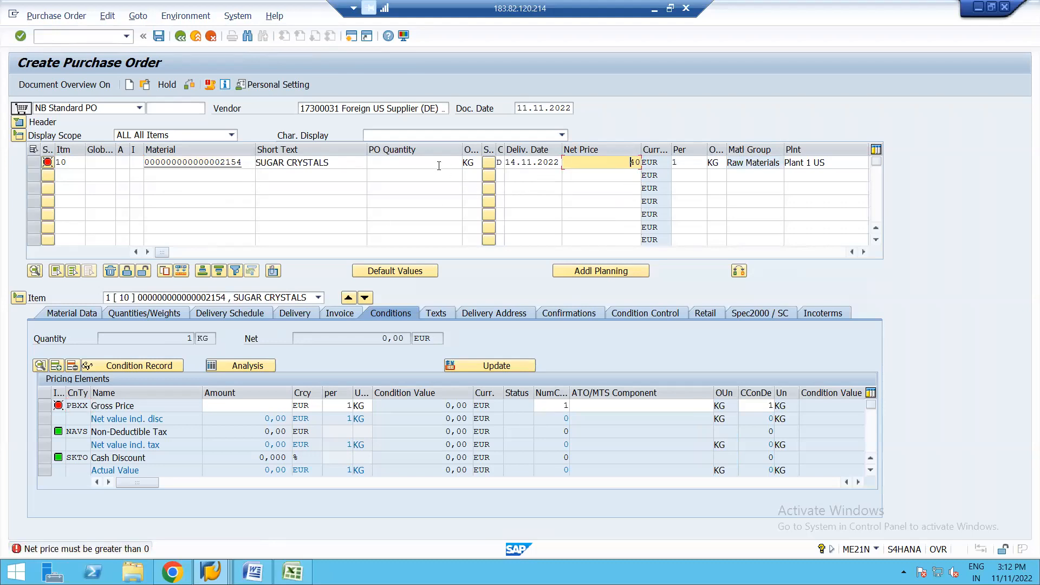
pyautogui.click(439, 165)
pyautogui.click(454, 177)
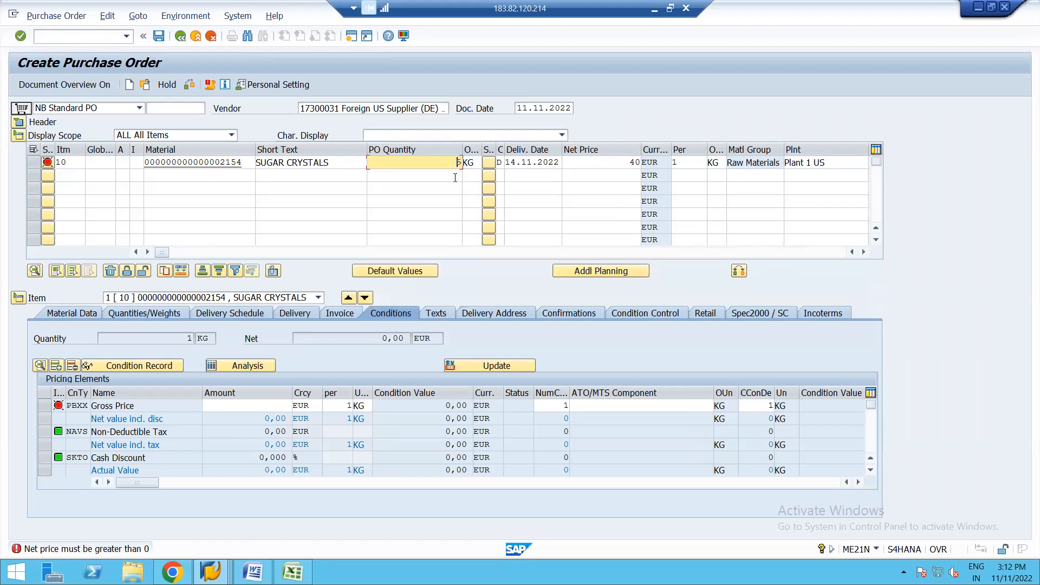
pyautogui.press('Return')
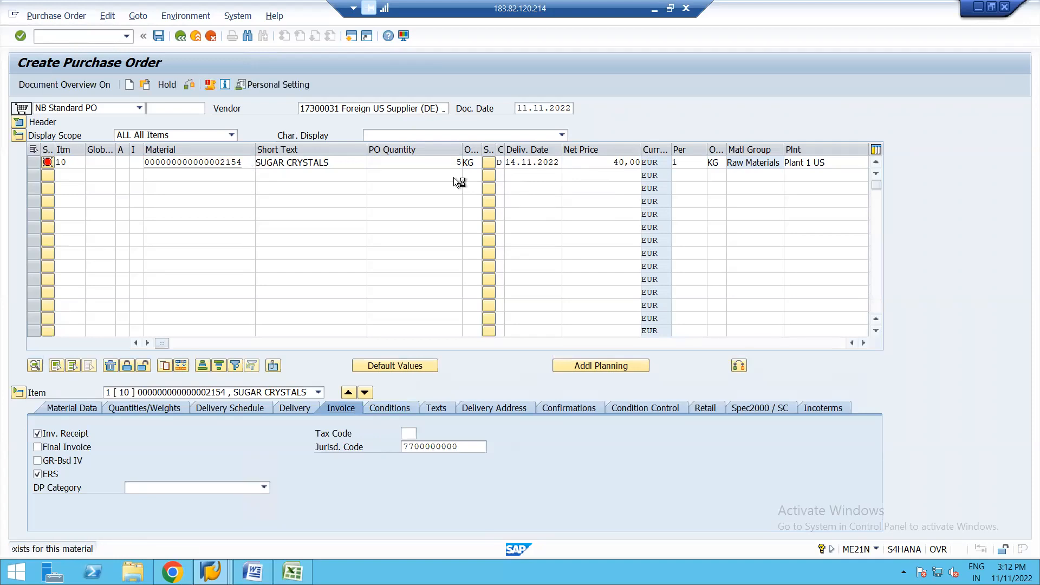
# Step: Run the pricing analysis on the item's conditions, and return to the schema determination session
pyautogui.click(389, 407)
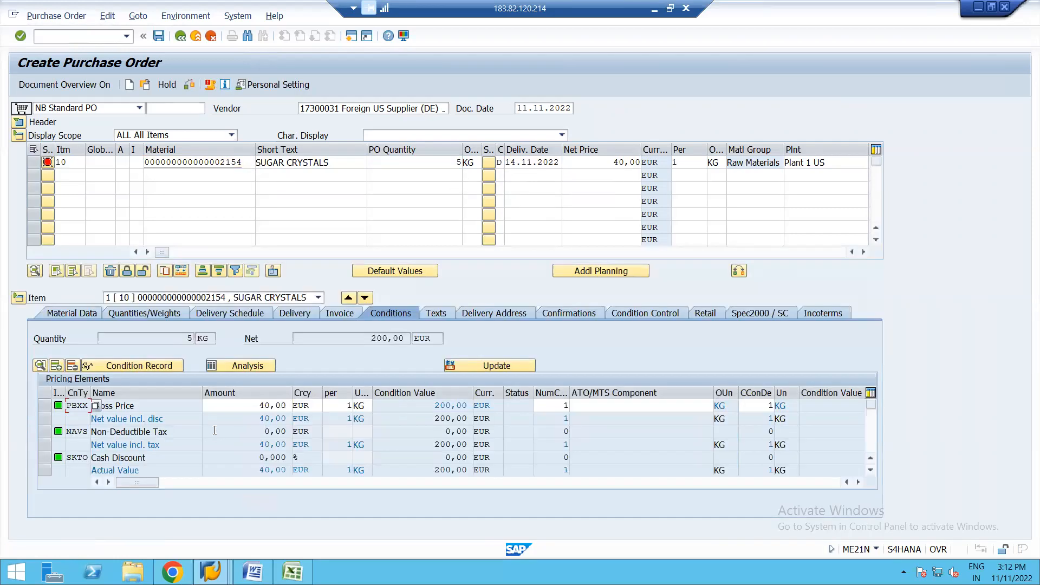
pyautogui.click(242, 366)
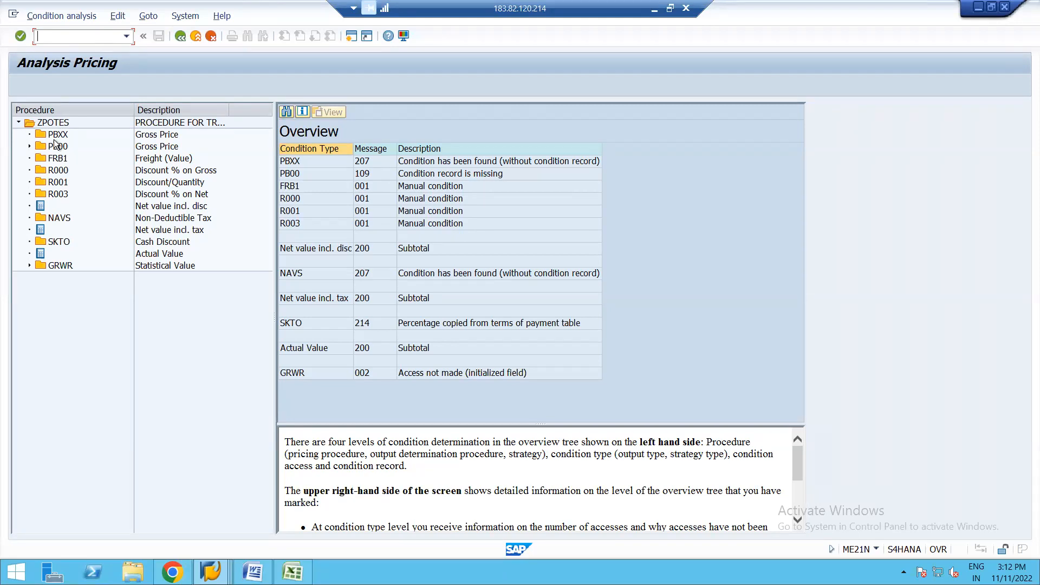
pyautogui.click(211, 570)
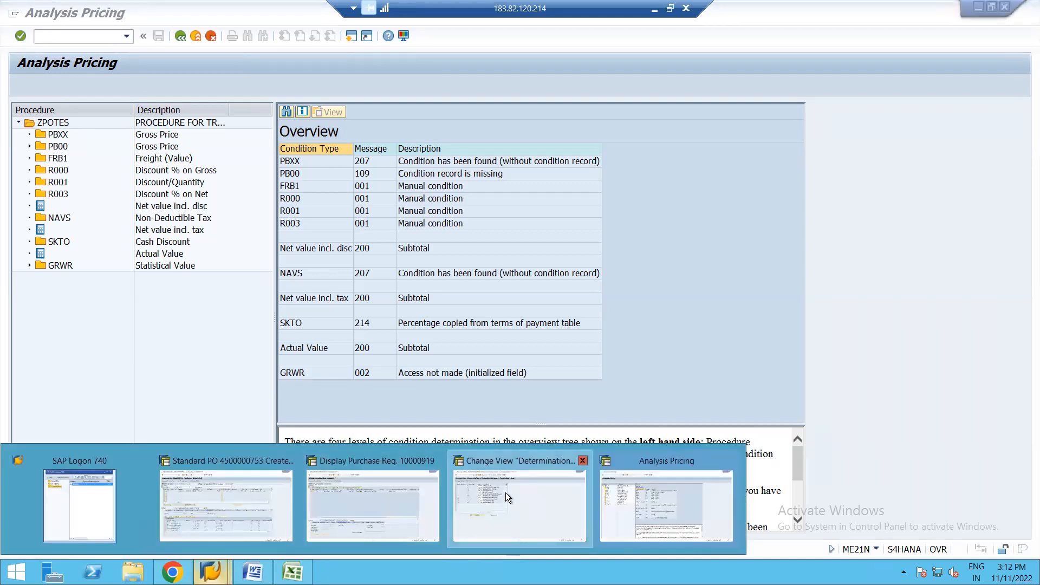
pyautogui.click(506, 492)
# Step: Examine the schema determination entries with blank purchasing organization groups, especially supplier group 07 and its procedure
pyautogui.click(58, 124)
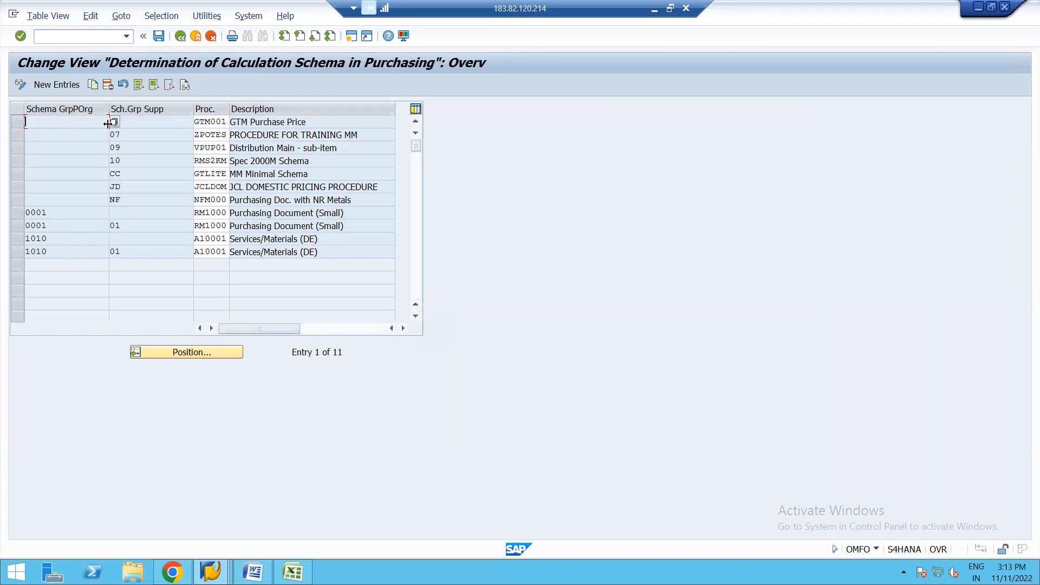
pyautogui.press('Tab')
pyautogui.write('02')
pyautogui.click(61, 135)
pyautogui.press('Tab')
pyautogui.write('07')
pyautogui.click(212, 134)
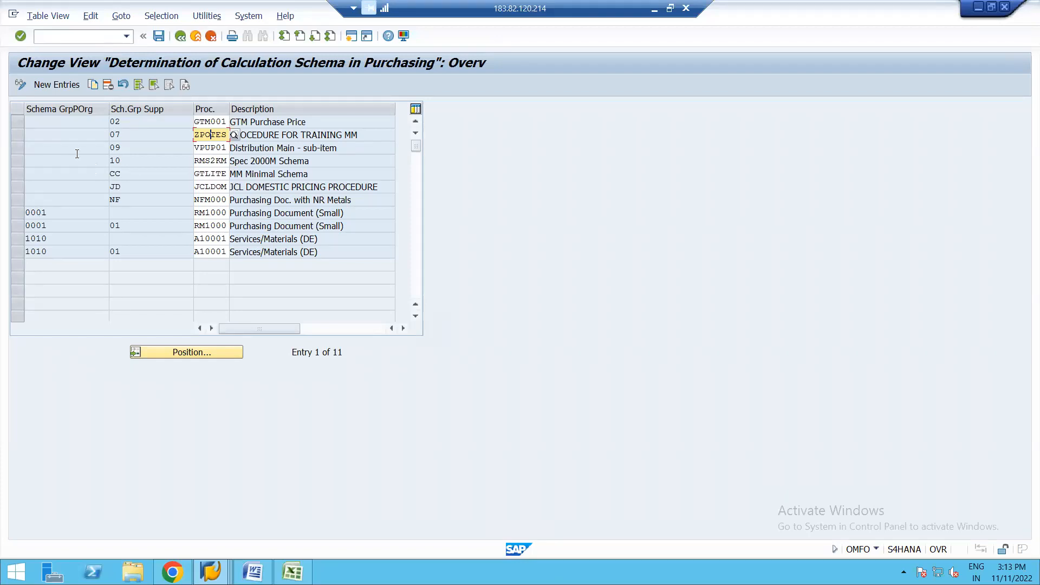
# Step: Add and save a determination entry with a blank purchasing organization group, supplier group 01 and procedure RM0000, and return to the customizing structure
pyautogui.click(61, 83)
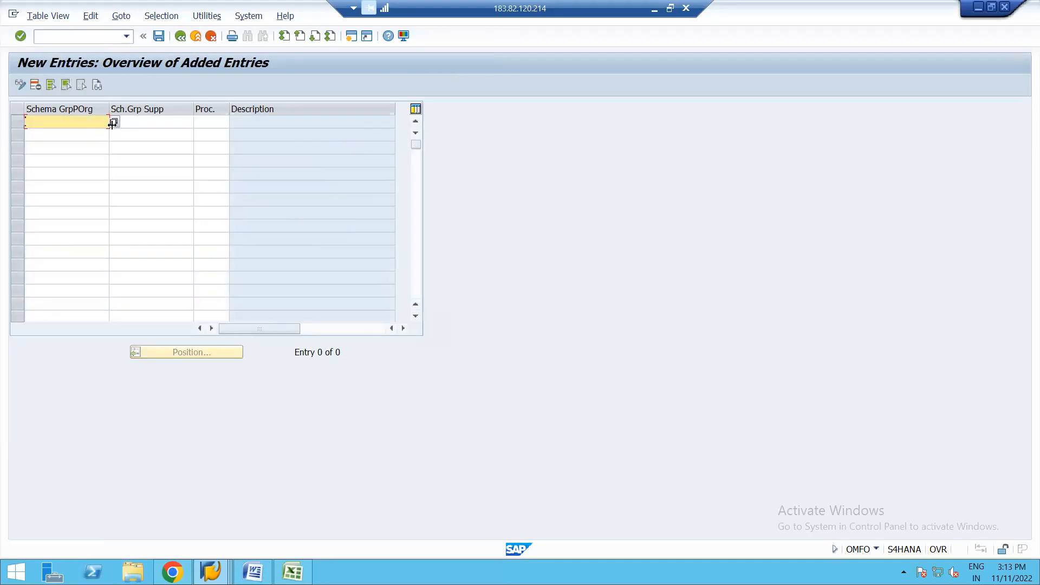
pyautogui.click(169, 128)
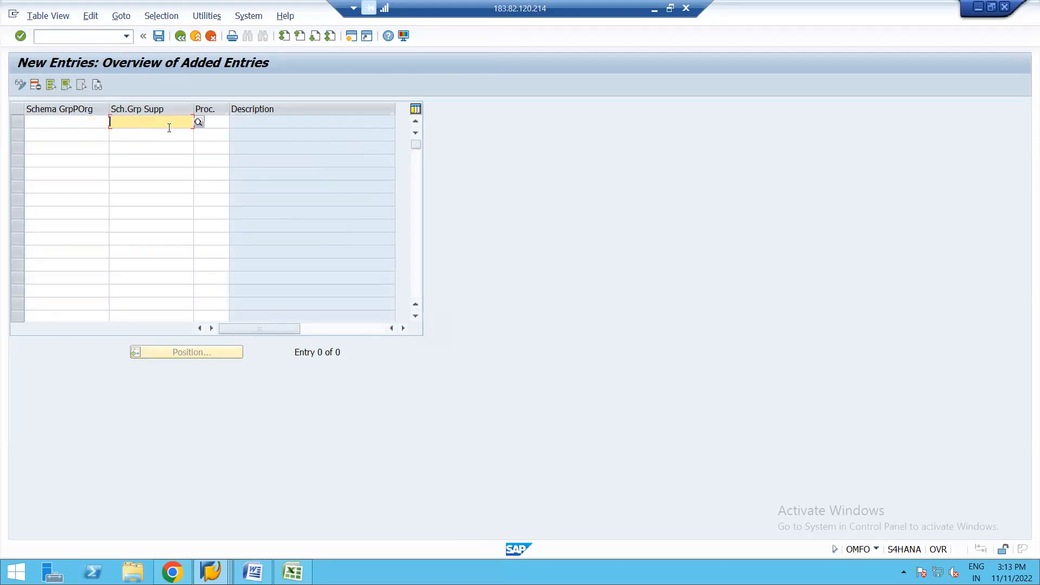
pyautogui.click(199, 122)
pyautogui.doubleClick(50, 200)
pyautogui.click(212, 125)
pyautogui.click(233, 122)
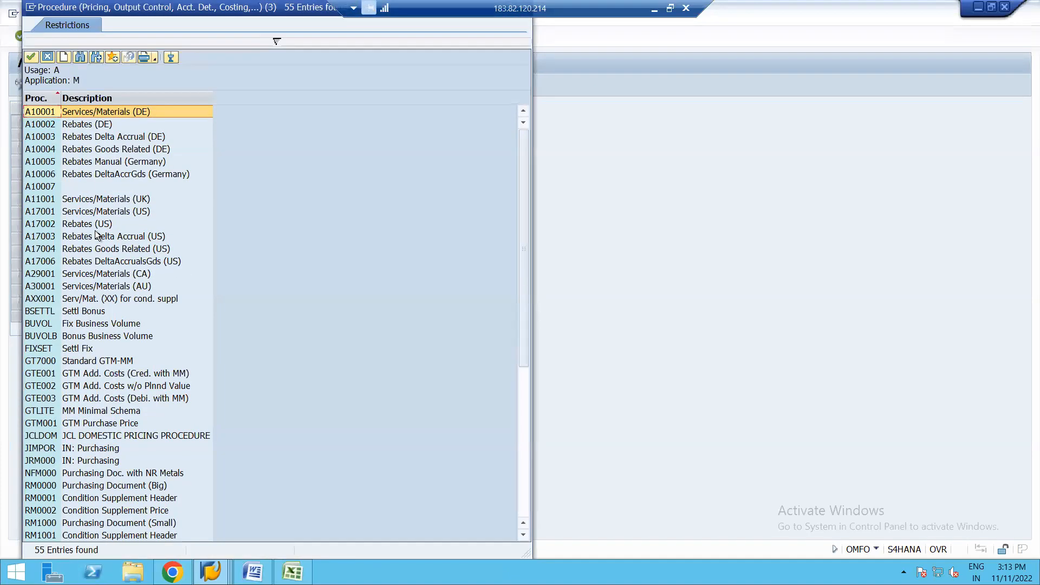
pyautogui.doubleClick(79, 488)
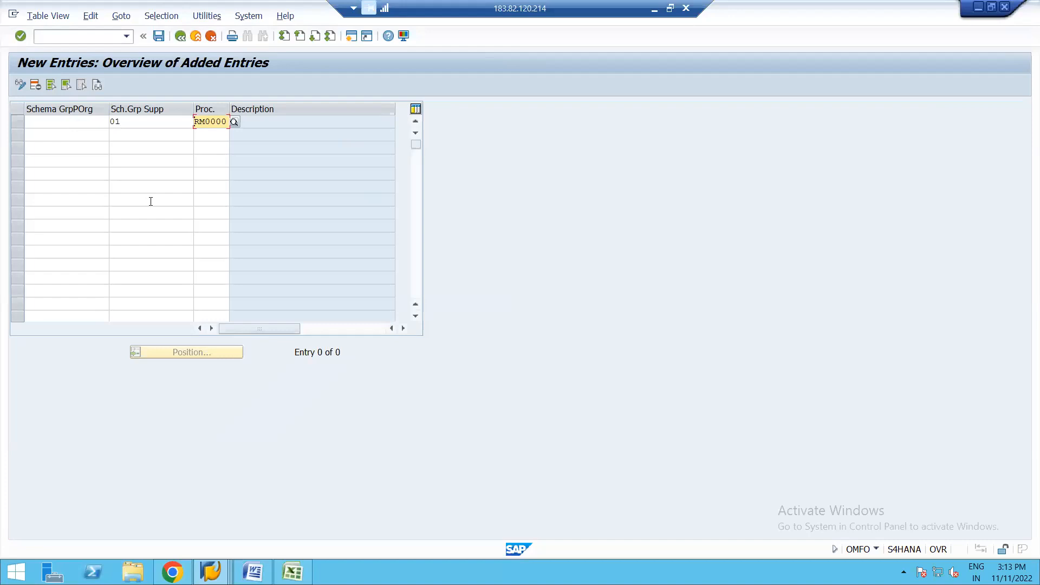
pyautogui.press('Return')
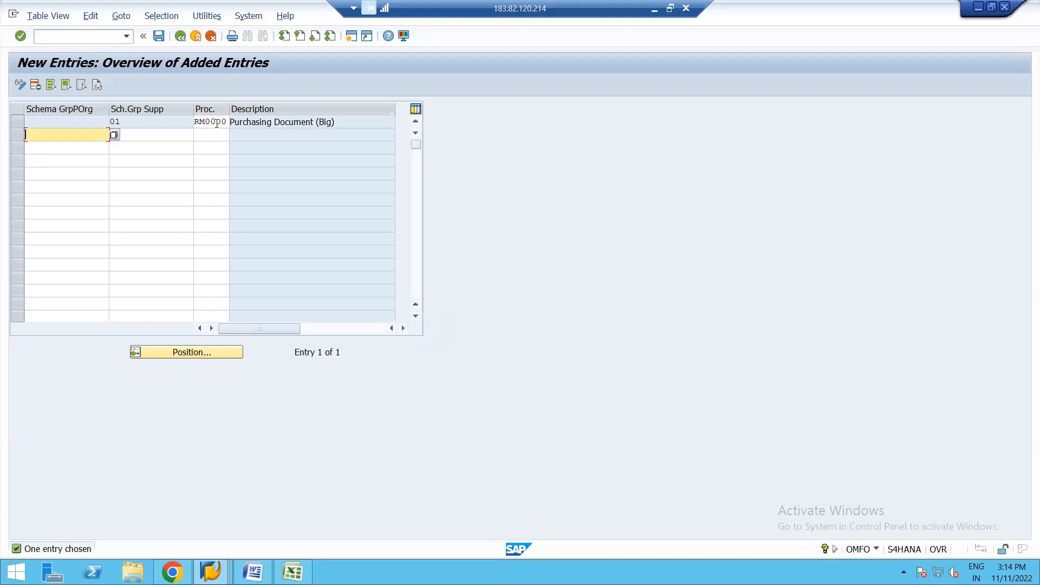
pyautogui.click(157, 35)
pyautogui.click(180, 36)
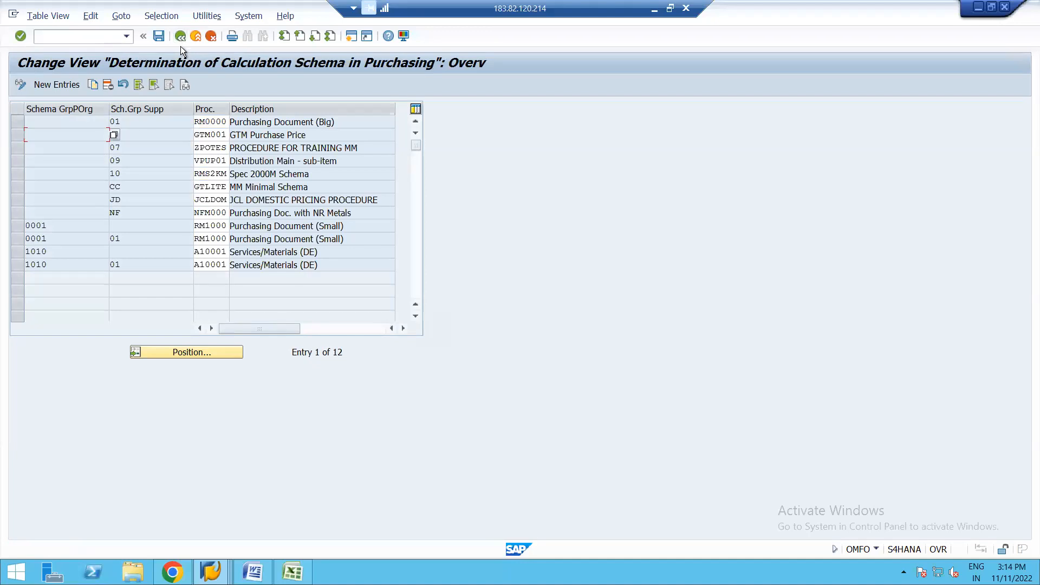
pyautogui.click(180, 36)
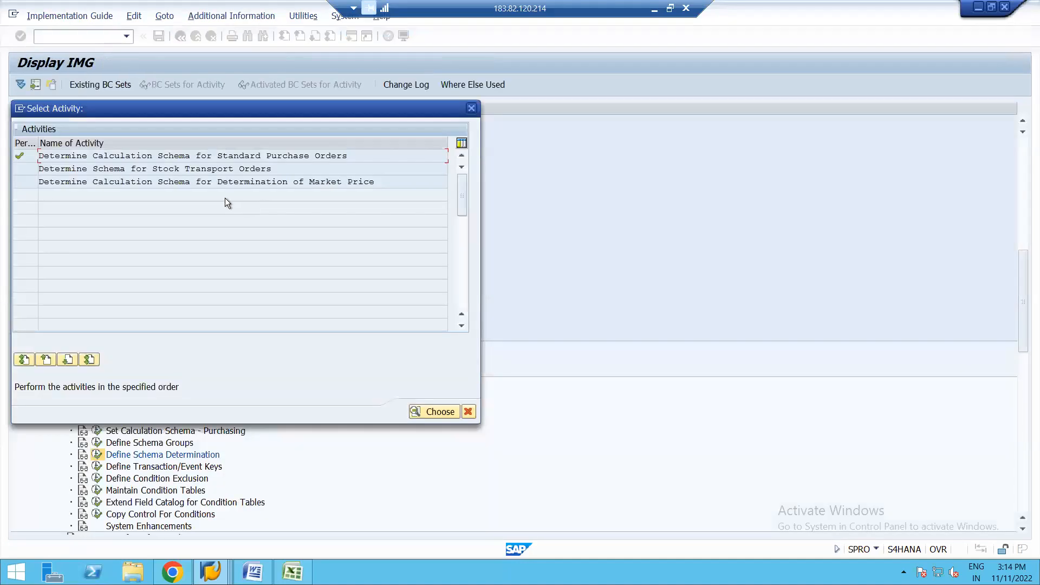
pyautogui.click(471, 108)
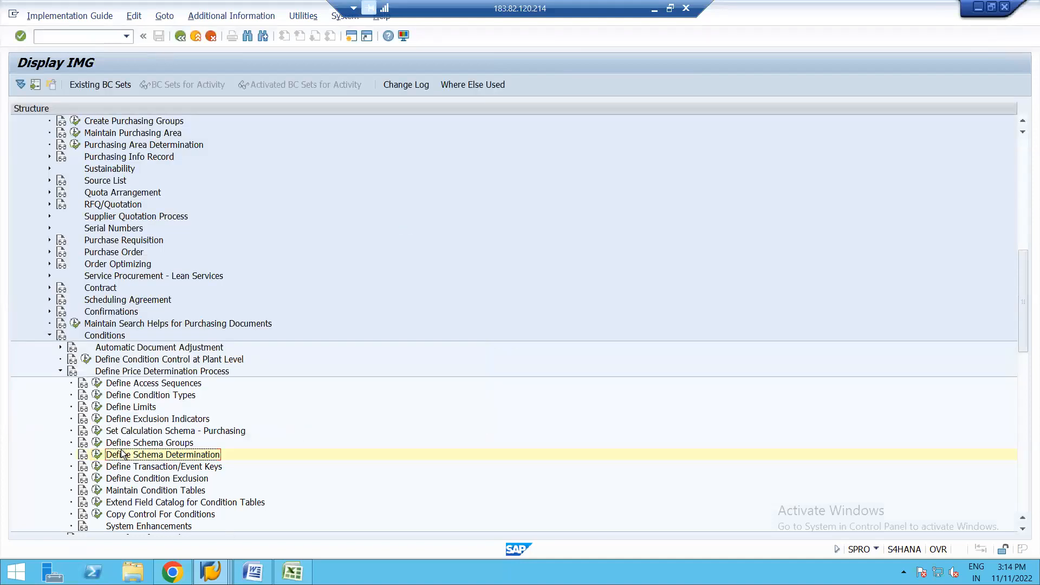
# Step: Locate calculation schema ZPOTES among the purchasing schemas and examine its control data
pyautogui.click(97, 431)
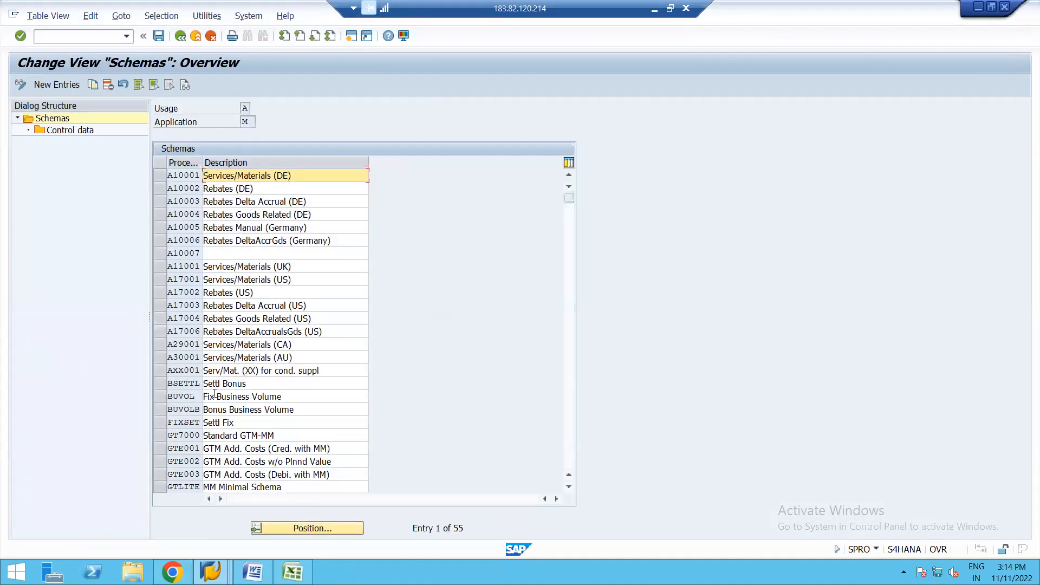
pyautogui.click(298, 529)
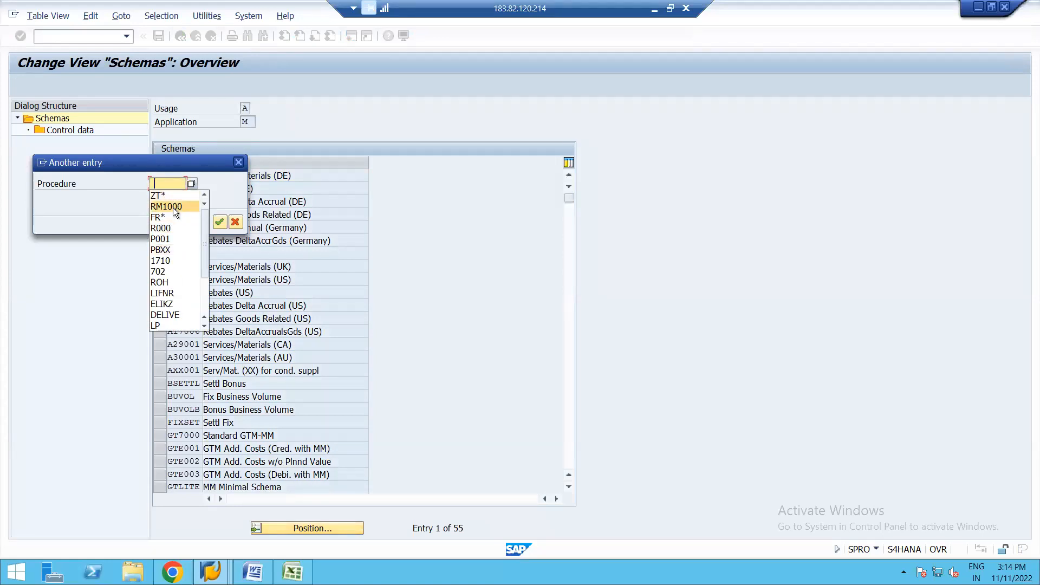
pyautogui.click(173, 207)
pyautogui.press('BackSpace')
pyautogui.press('BackSpace')
pyautogui.press('BackSpace')
pyautogui.write('ZPOTES')
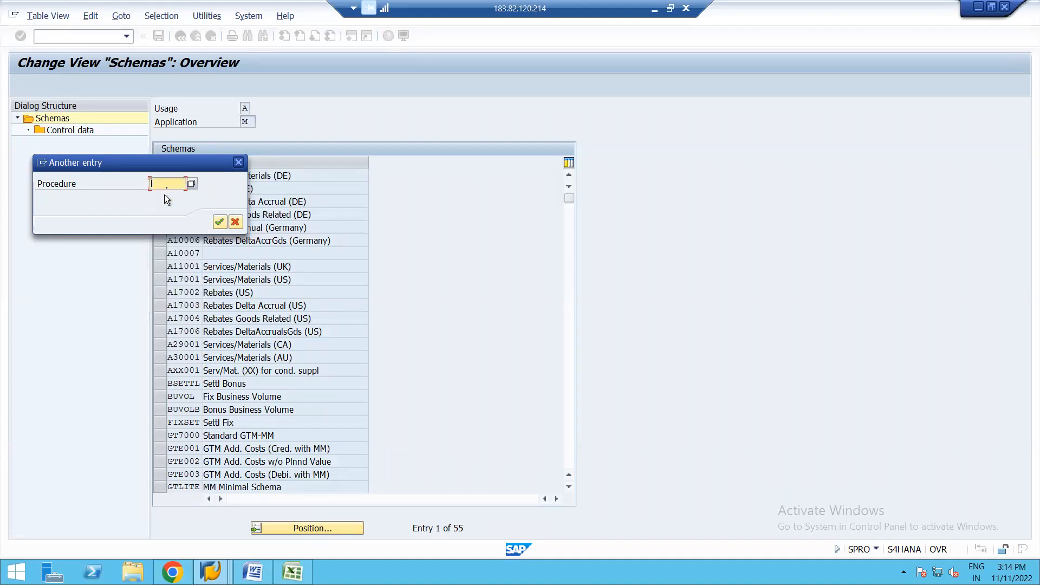
pyautogui.press('Return')
pyautogui.doubleClick(180, 173)
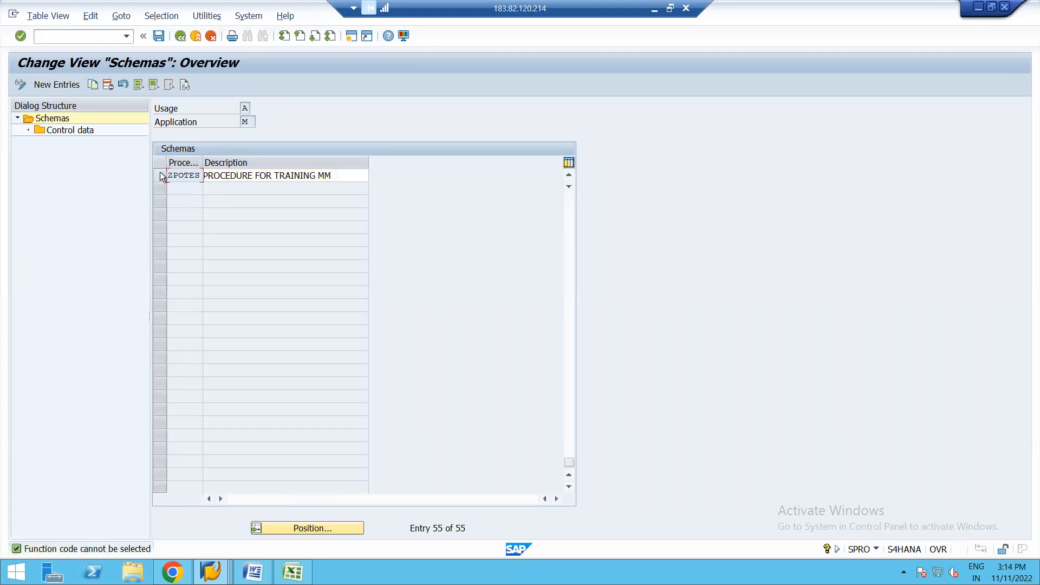
pyautogui.click(161, 173)
pyautogui.click(83, 130)
pyautogui.doubleClick(83, 130)
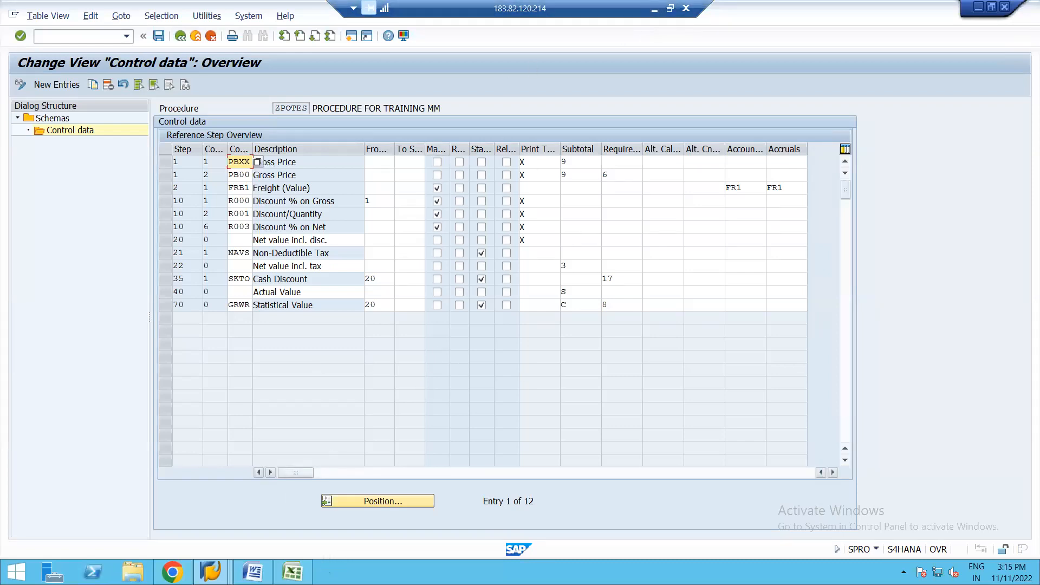
# Step: Switch to the Excel attendance workbook and copy the 12th attendance heading from cell L3 into M3
pyautogui.moveTo(293, 571)
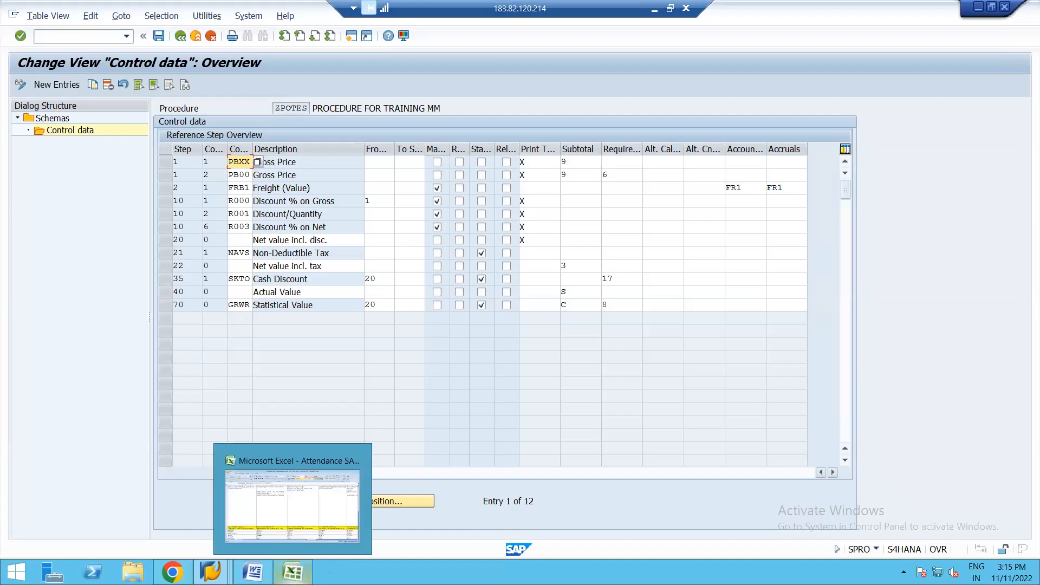
pyautogui.click(310, 503)
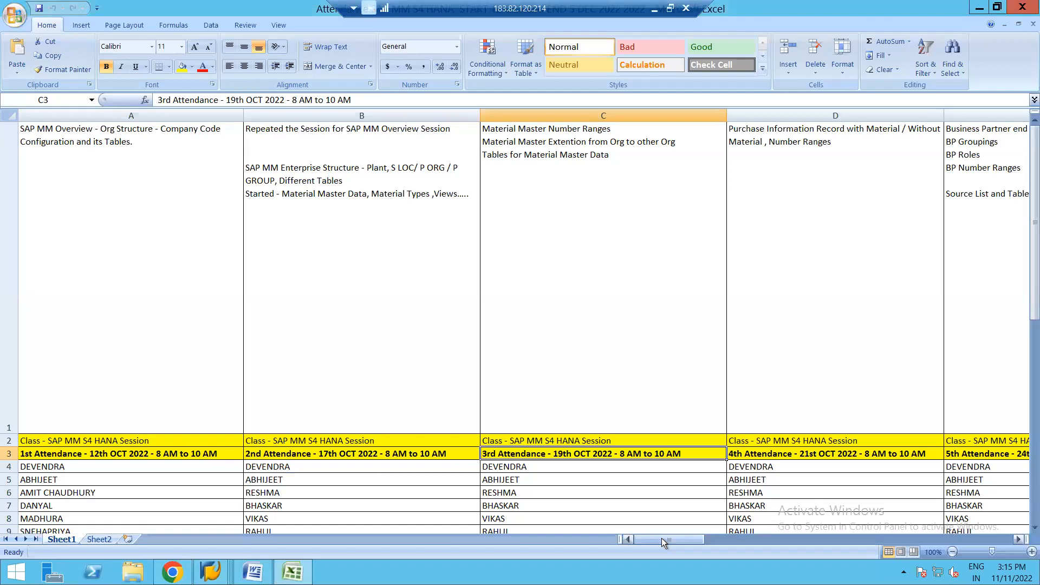
pyautogui.moveTo(664, 542); pyautogui.dragTo(762, 542)
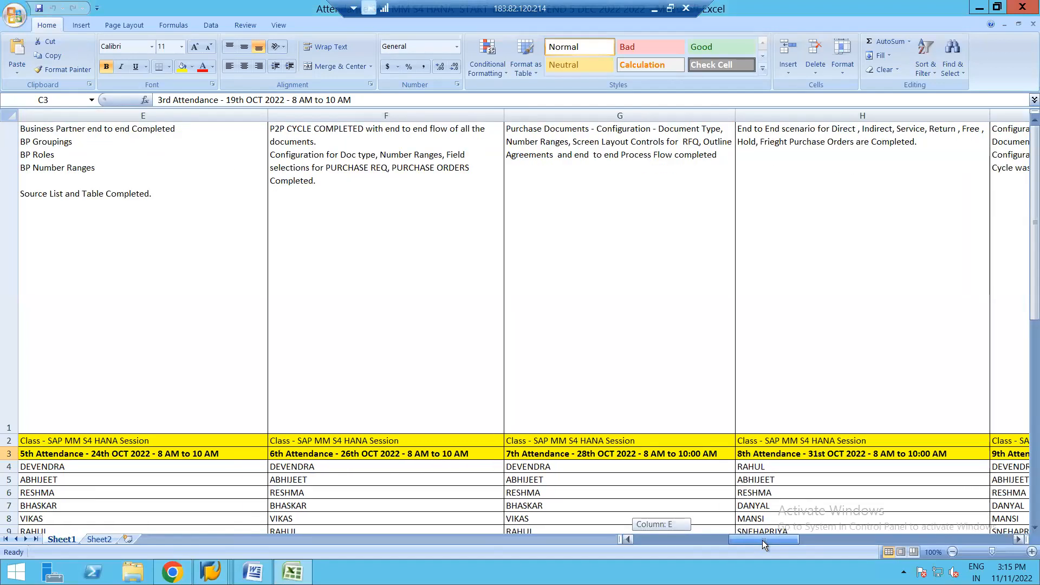
pyautogui.click(915, 541)
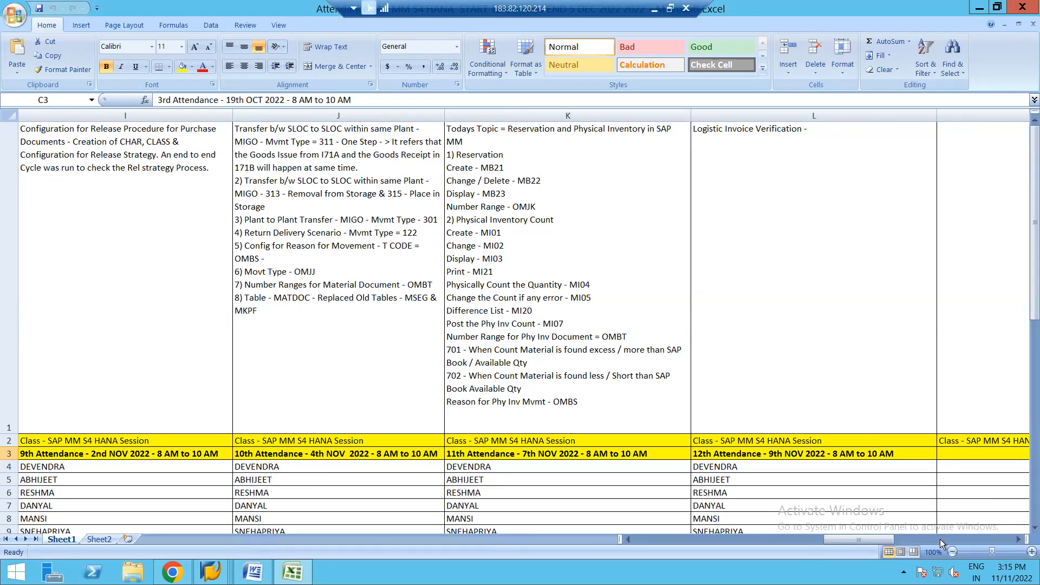
pyautogui.click(1020, 540)
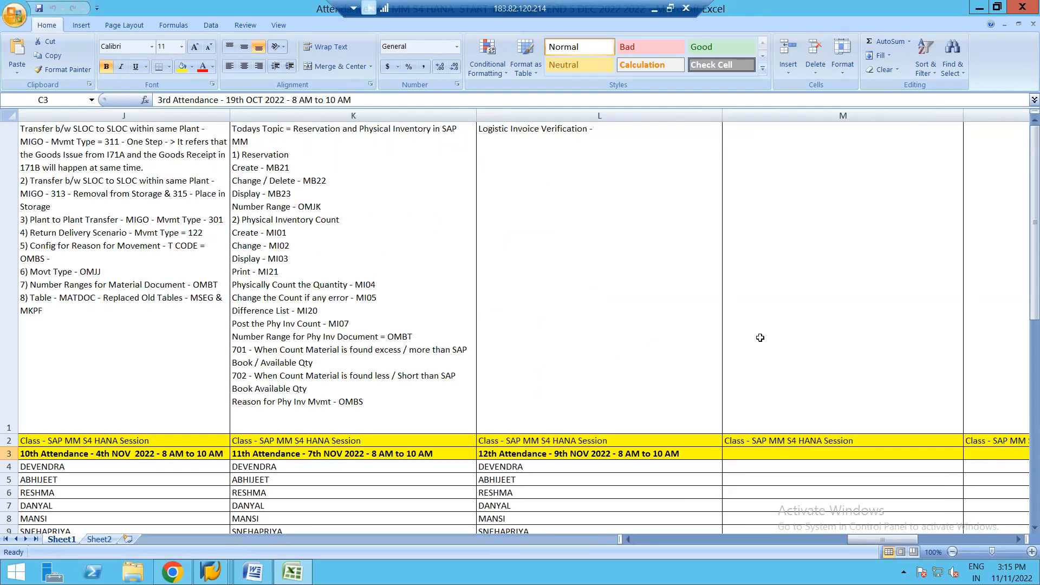
pyautogui.click(577, 453)
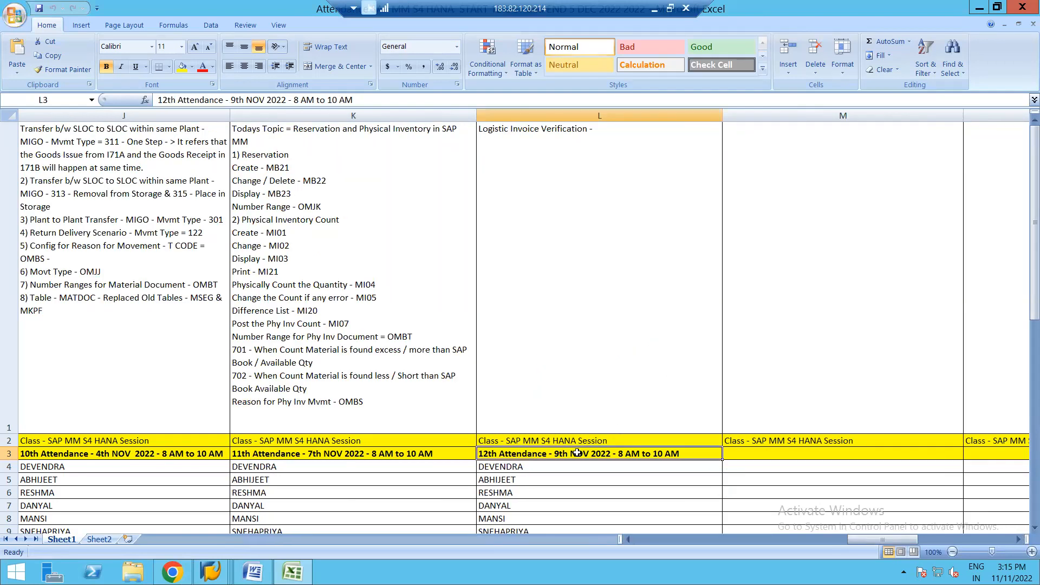
pyautogui.hotkey('ctrl', 'c')
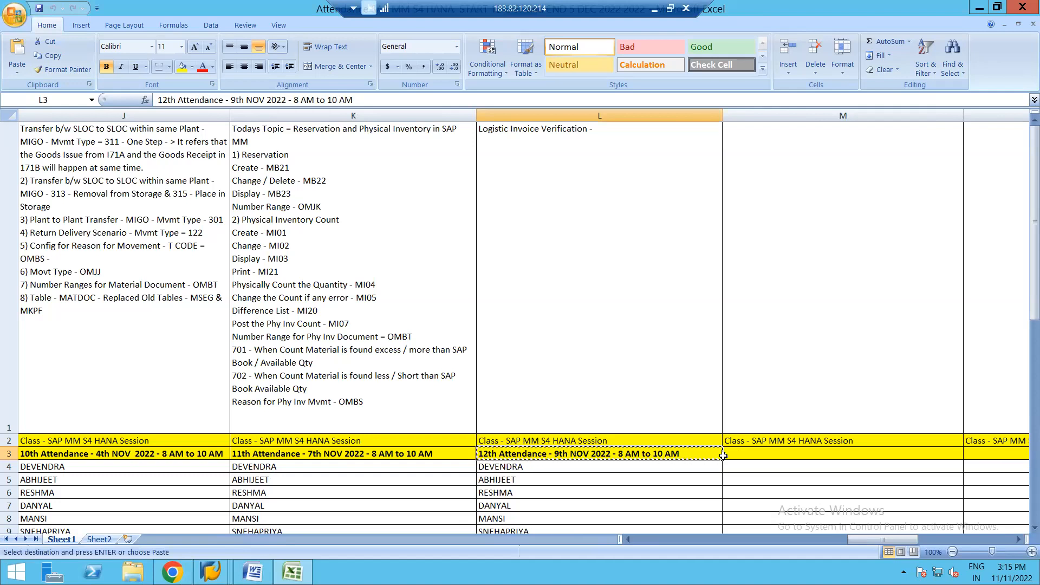
pyautogui.click(740, 454)
pyautogui.hotkey('ctrl', 'v')
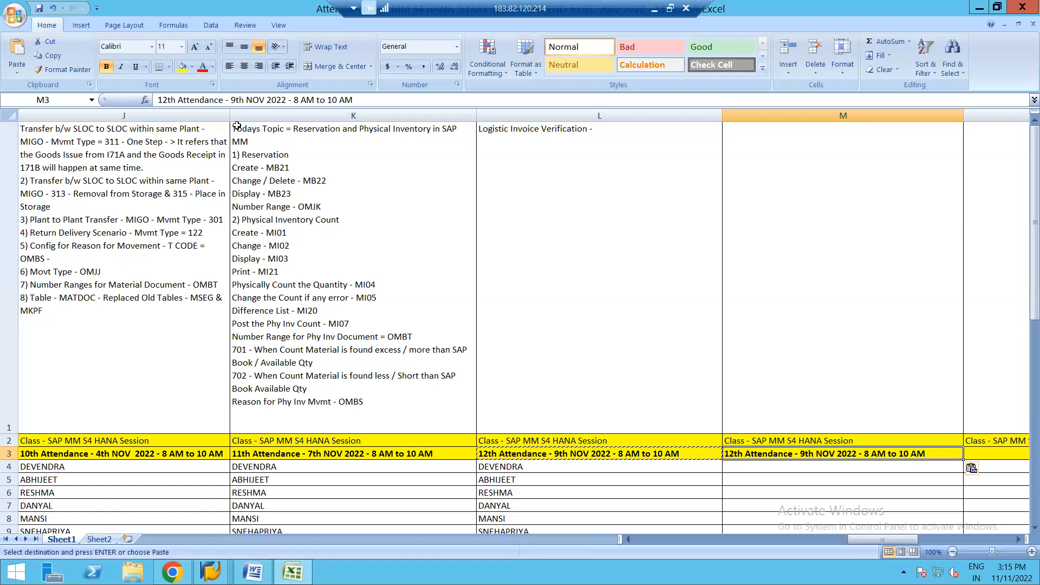
# Step: Change the copied heading in M3 to "13th Attendance - 11th NOV 2022 - 8 AM to 10 AM"
pyautogui.click(169, 101)
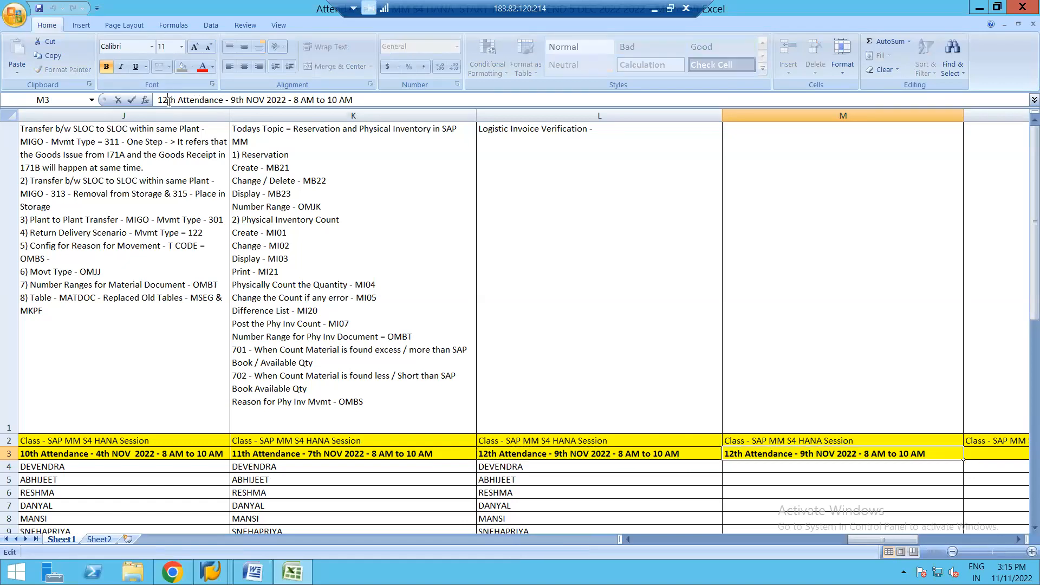
pyautogui.press('BackSpace')
pyautogui.write('3')
pyautogui.click(239, 101)
pyautogui.press('BackSpace')
pyautogui.write('11')
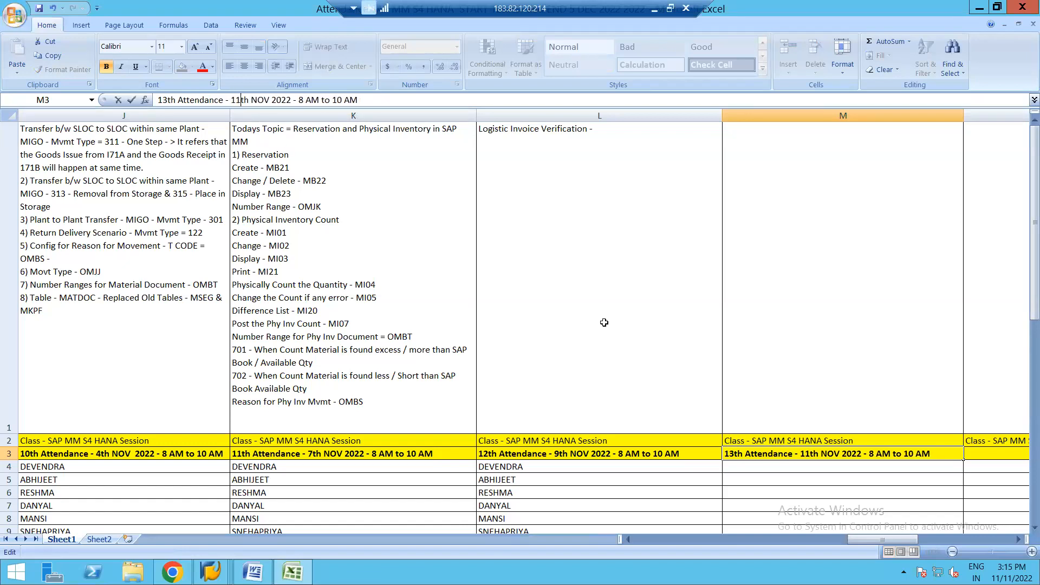
pyautogui.click(761, 325)
# Step: Begin the session topic in cell M1 with the text "Pricing Procedure - Conditon Types,"
pyautogui.doubleClick(746, 227)
pyautogui.write('P')
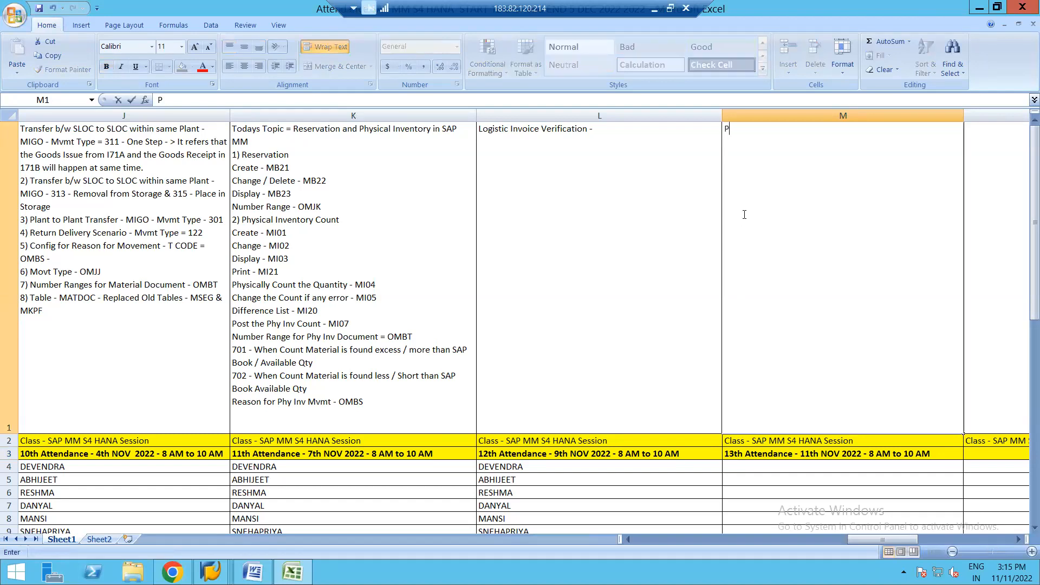
pyautogui.write('ricimg')
pyautogui.press('BackSpace')
pyautogui.press('BackSpace')
pyautogui.write('ng ')
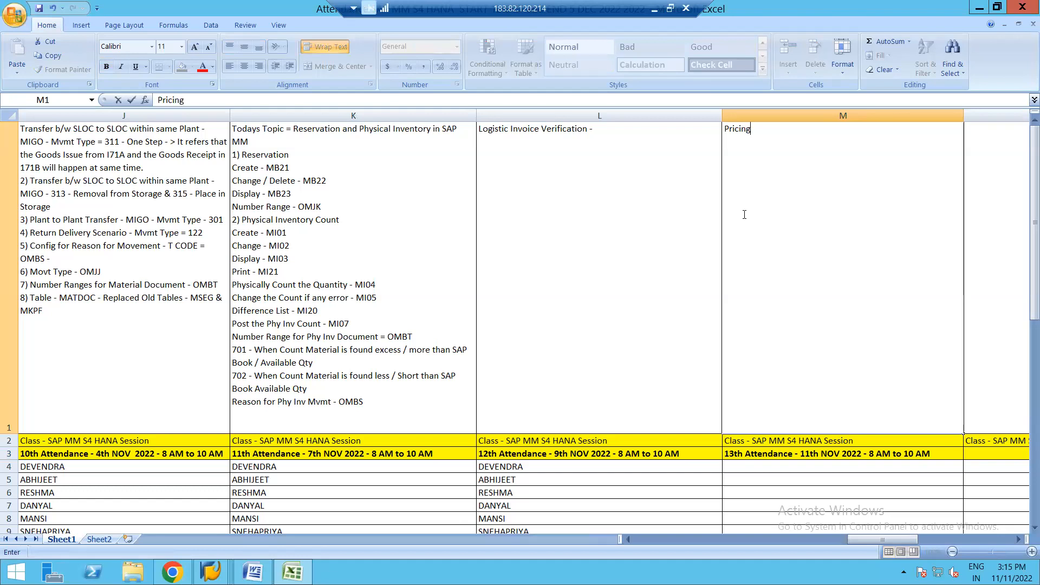
pyautogui.write('Procedure - Conditon Typd')
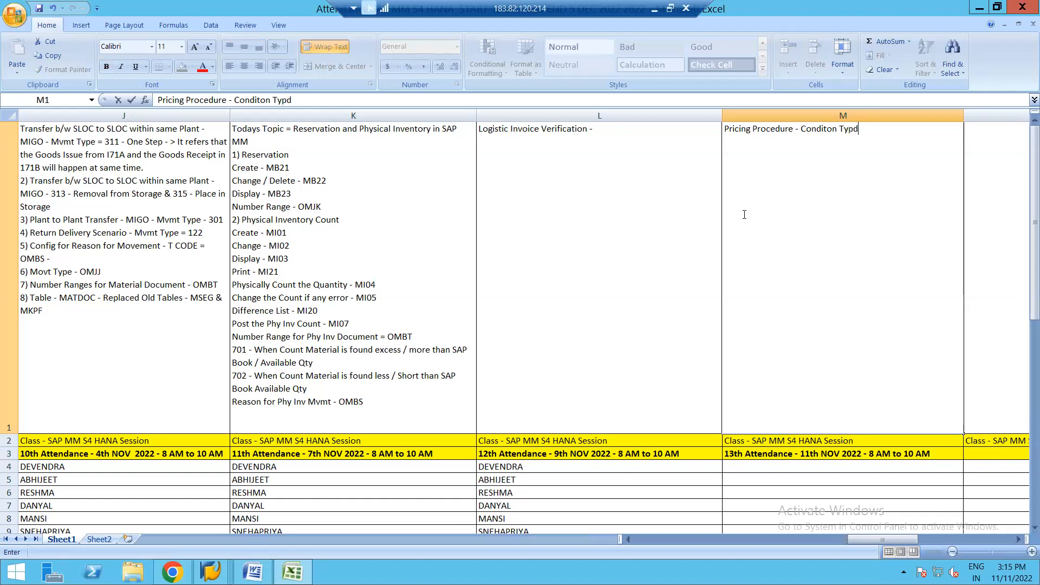
pyautogui.press('BackSpace')
pyautogui.write('es, ')
pyautogui.write('Pr')
pyautogui.write('icing P')
pyautogui.write('rocedure')
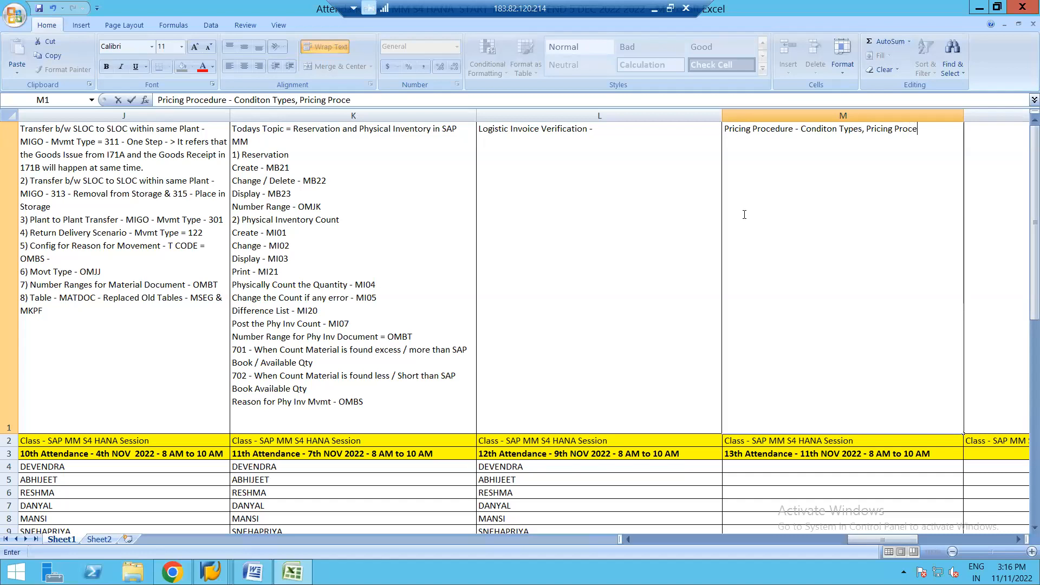
pyautogui.write(',')
pyautogui.write(' Deter')
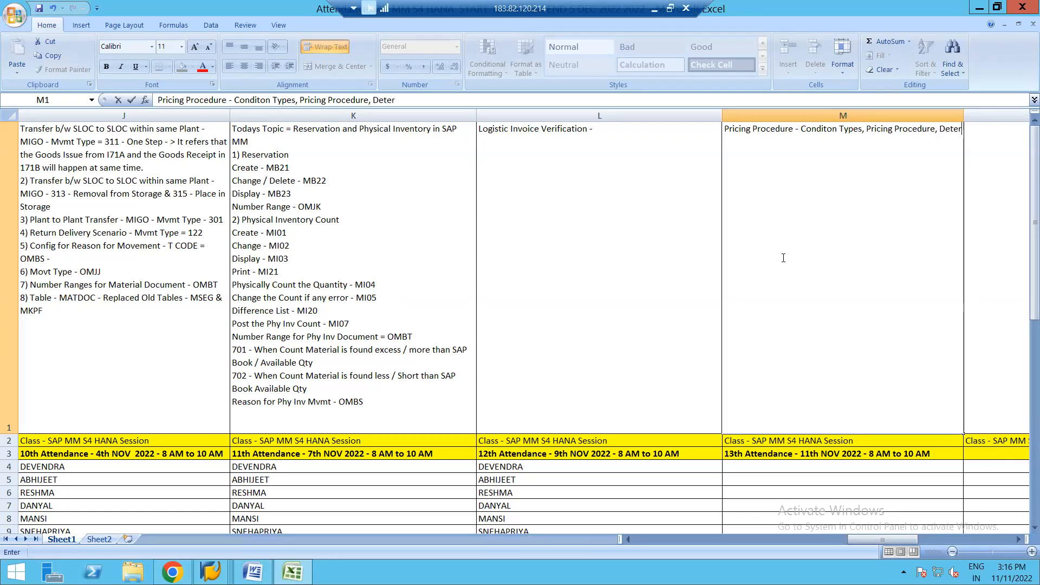
pyautogui.write('mination of ')
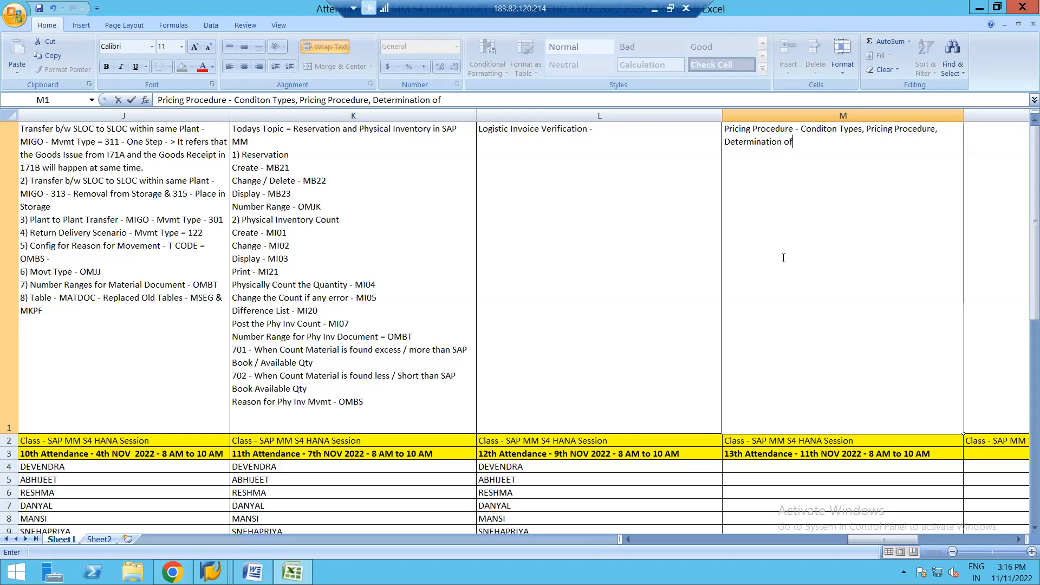
pyautogui.write('Calculation schema')
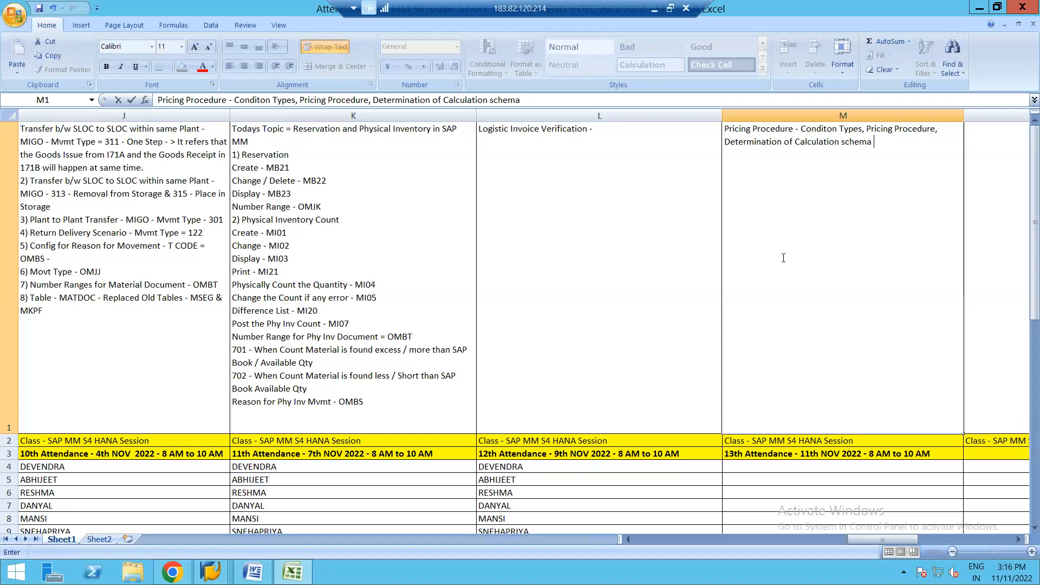
# Step: Extend the M1 topic text with "Understanding of Discounts and Freight calculstion"
pyautogui.write('Understanding of Dis')
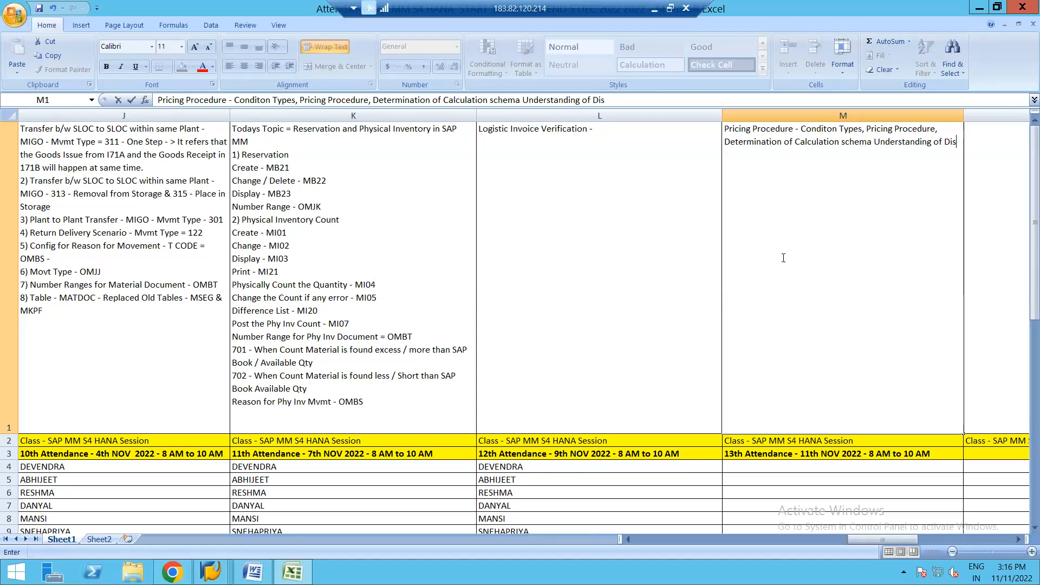
pyautogui.write('counts and ')
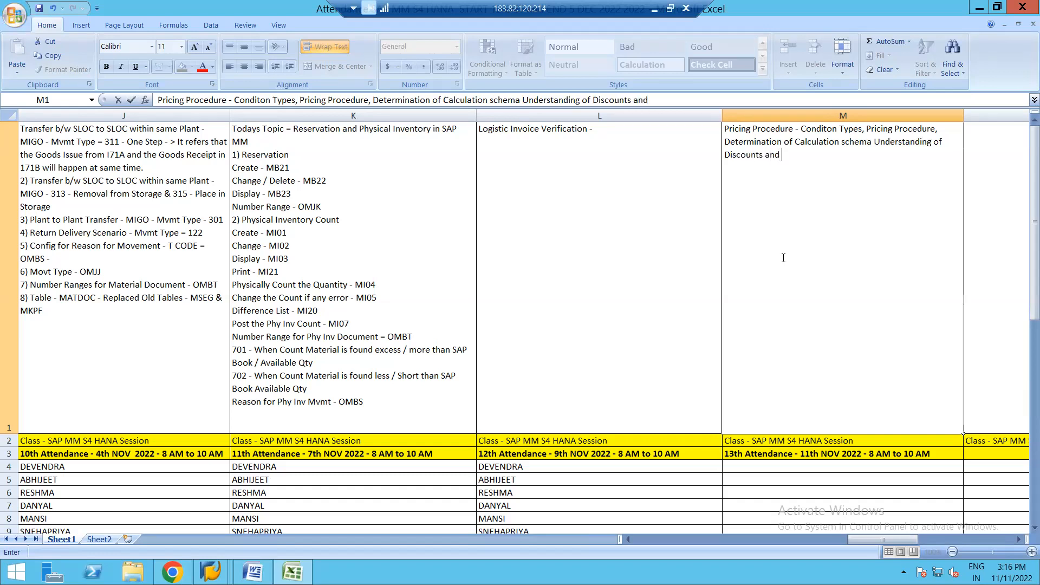
pyautogui.write('Freight calculstion')
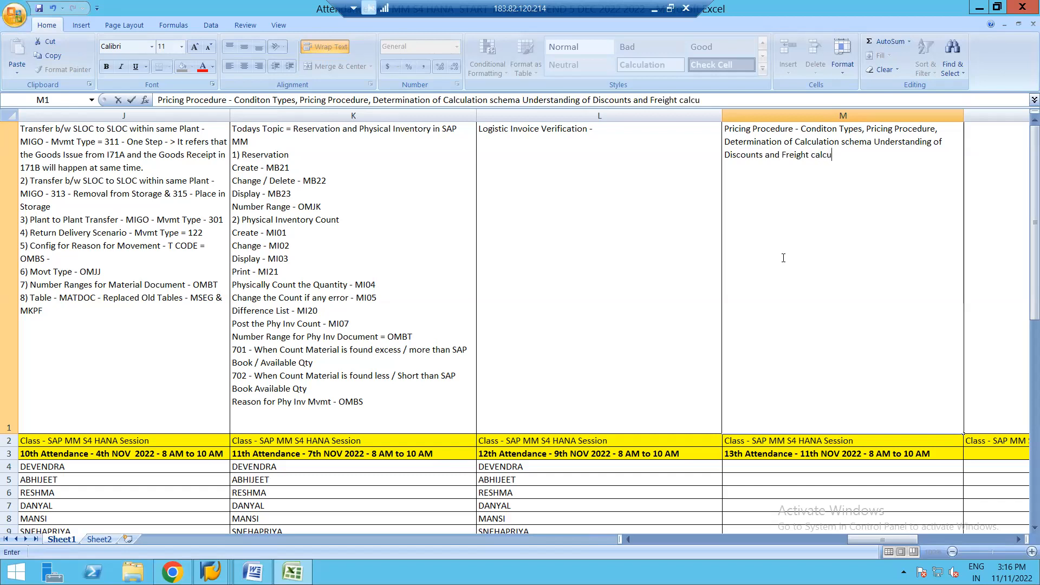
pyautogui.write(' com')
# Step: Finish the M1 topic text with "with all configuration completed." and commit the cell
pyautogui.press('BackSpace')
pyautogui.press('BackSpace')
pyautogui.press('BackSpace')
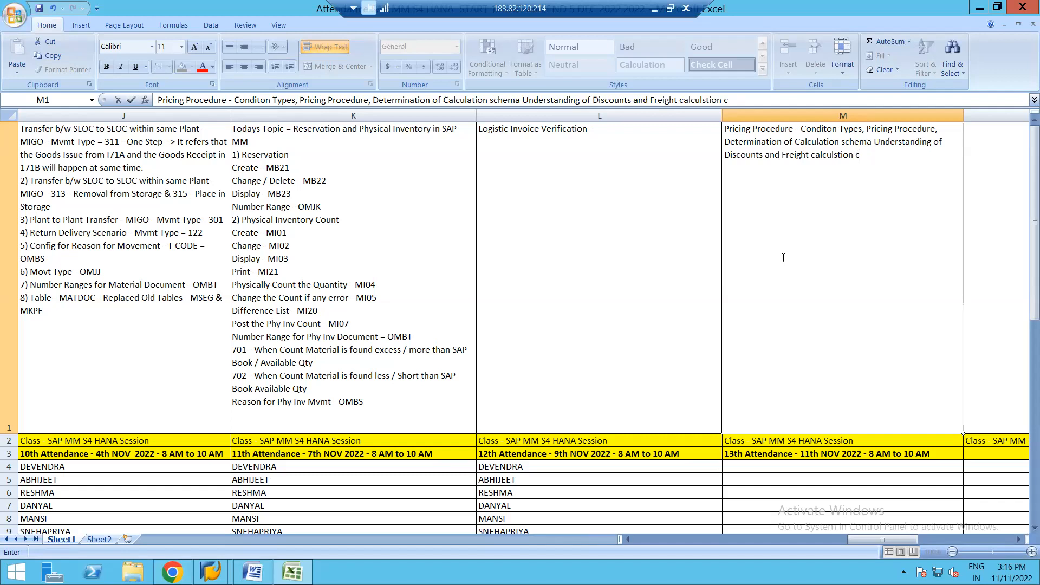
pyautogui.write('with all configuration comp')
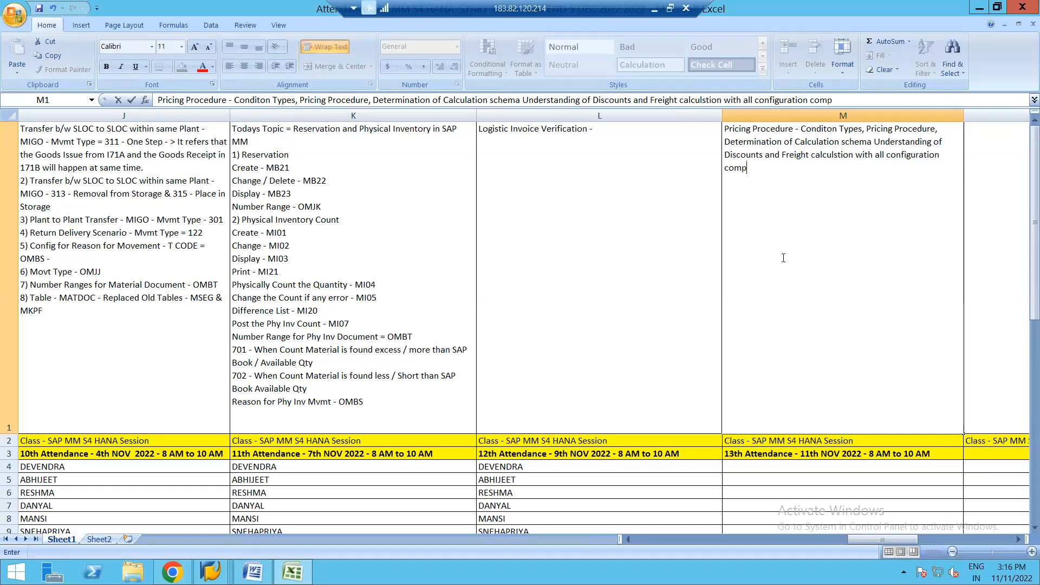
pyautogui.write('leted.')
pyautogui.hotkey('ctrl', 'Return')
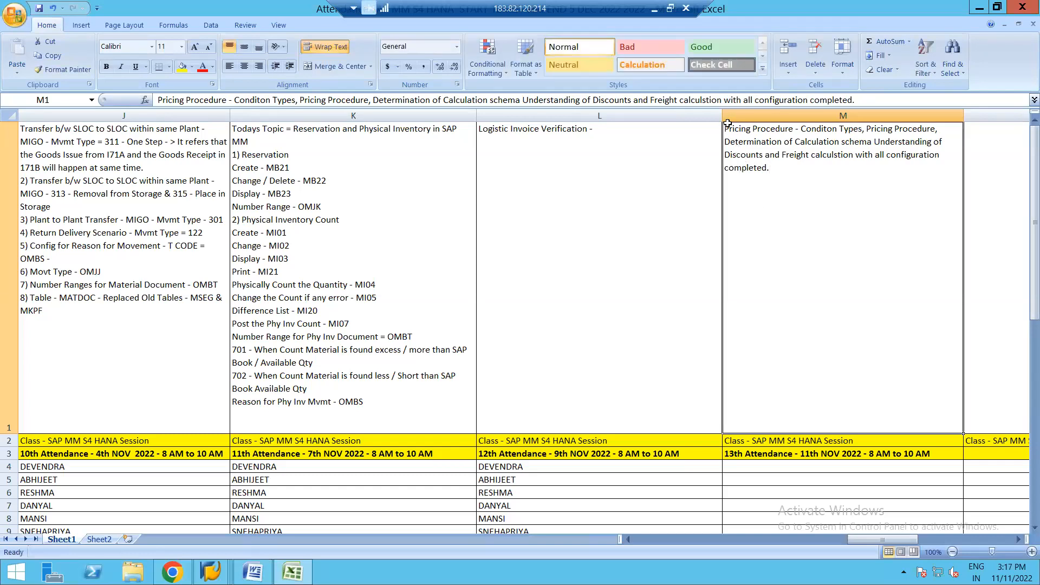
# Step: Insert several blank lines above the pricing procedure text inside cell M1
pyautogui.doubleClick(726, 128)
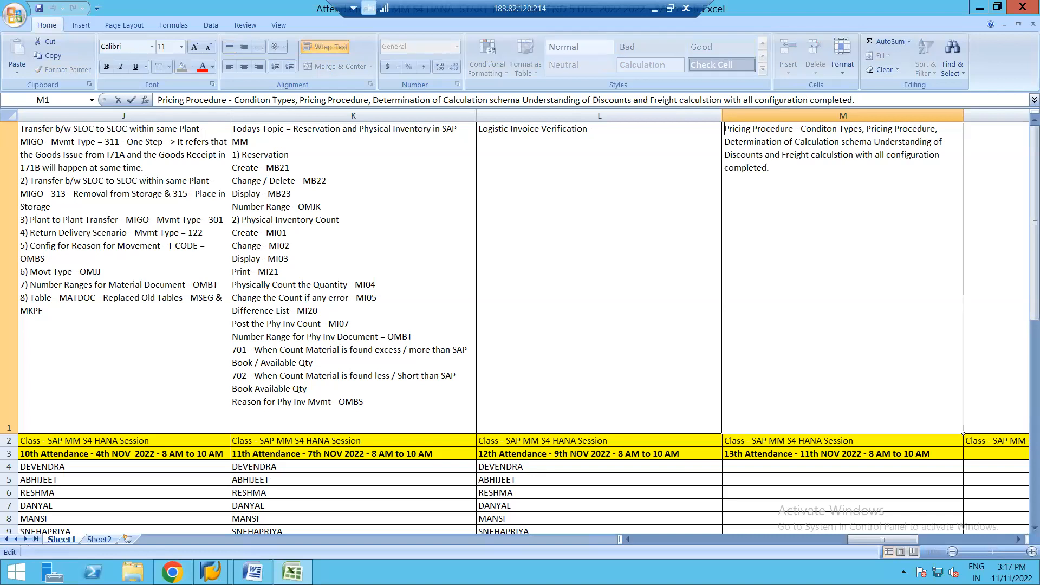
pyautogui.hotkey('alt', 'Return')
pyautogui.hotkey('alt', 'Return')
pyautogui.hotkey('alt', 'Return')
pyautogui.hotkey('alt', 'Return')
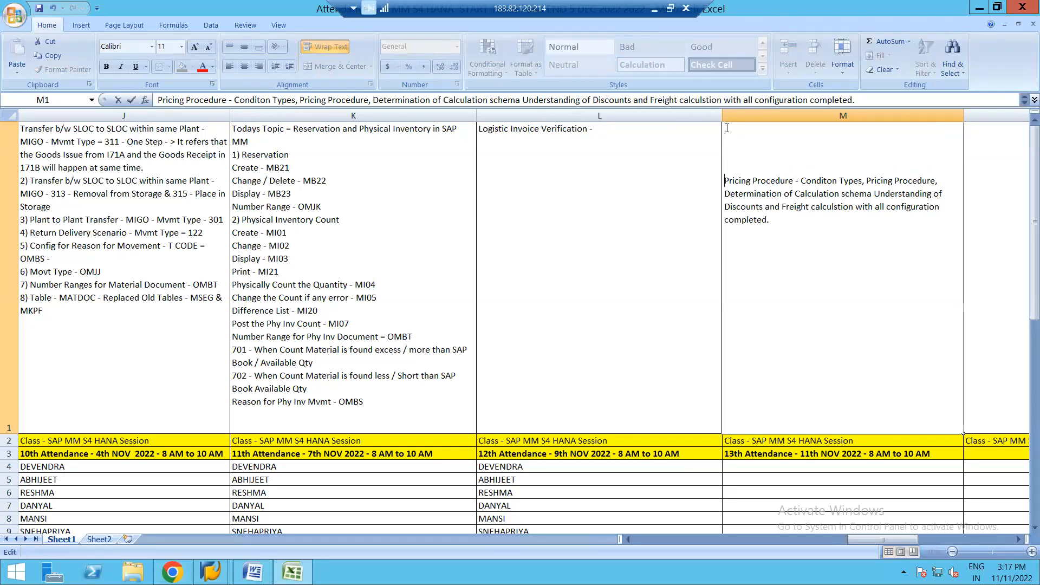
pyautogui.hotkey('alt', 'Return')
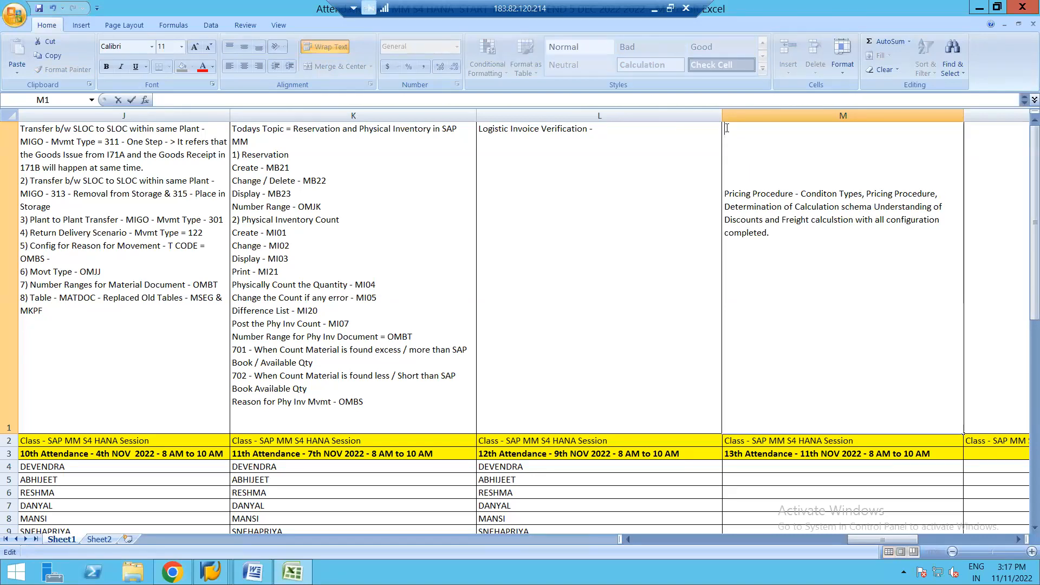
# Step: Enter "LIV - Unplanned and Planned Delivery Cost" as the first line of cell M1 and commit it
pyautogui.write('LIV - Unplanned a')
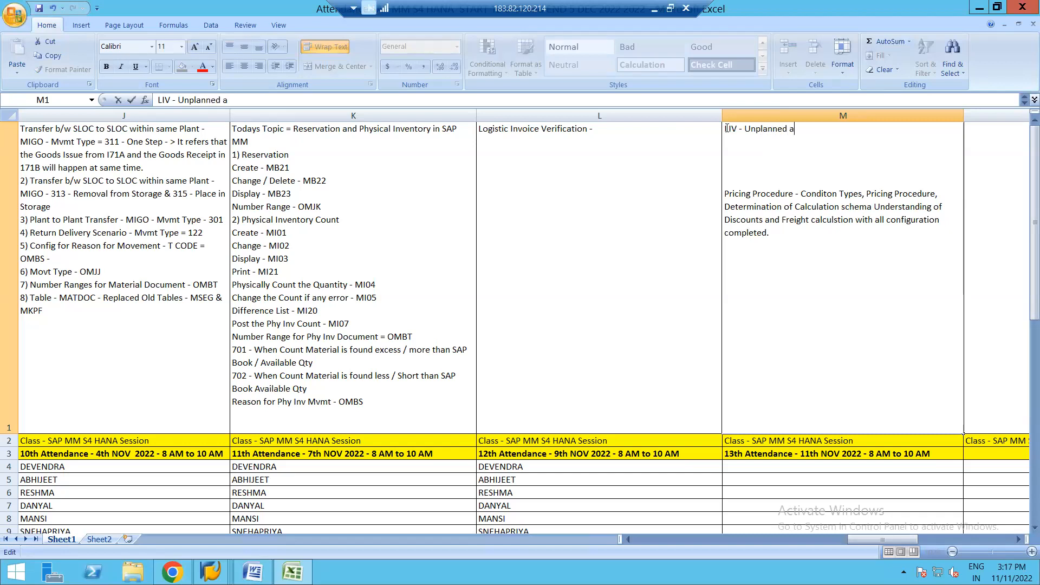
pyautogui.write('nd Plann')
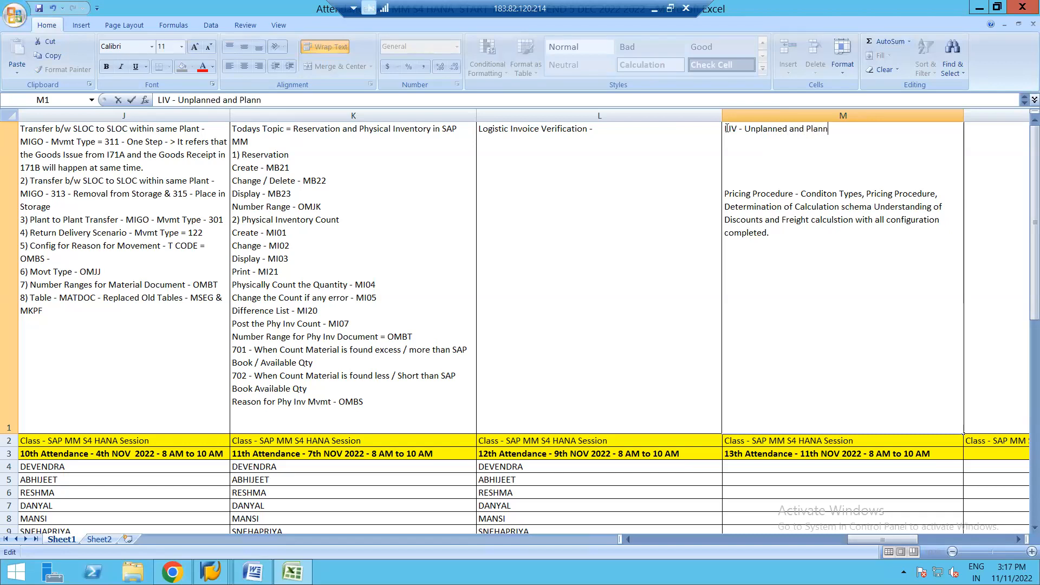
pyautogui.write('ed Delivery')
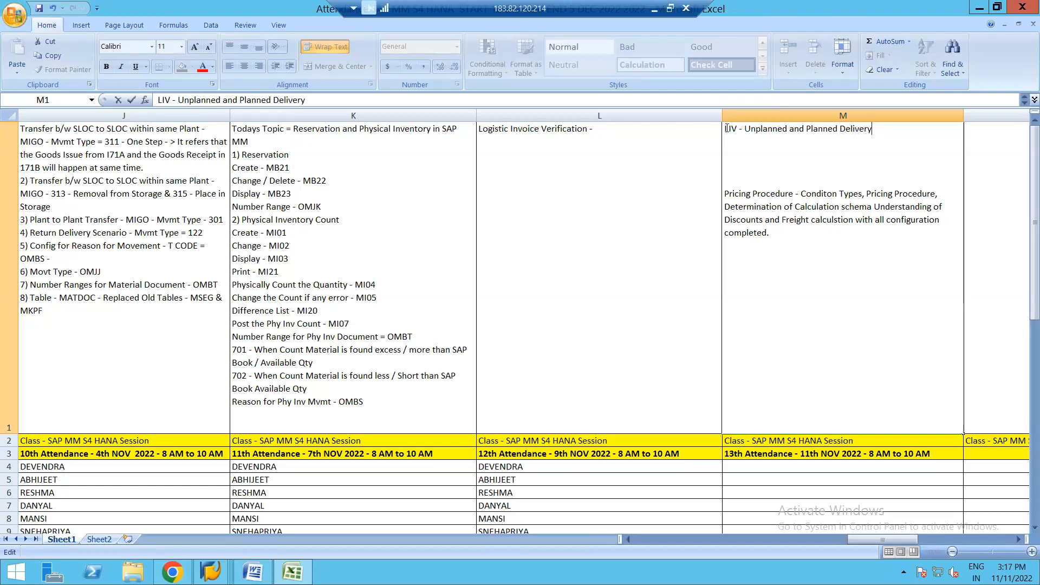
pyautogui.write(' Cosr')
pyautogui.press('BackSpace')
pyautogui.write('t')
pyautogui.hotkey('ctrl', 'Return')
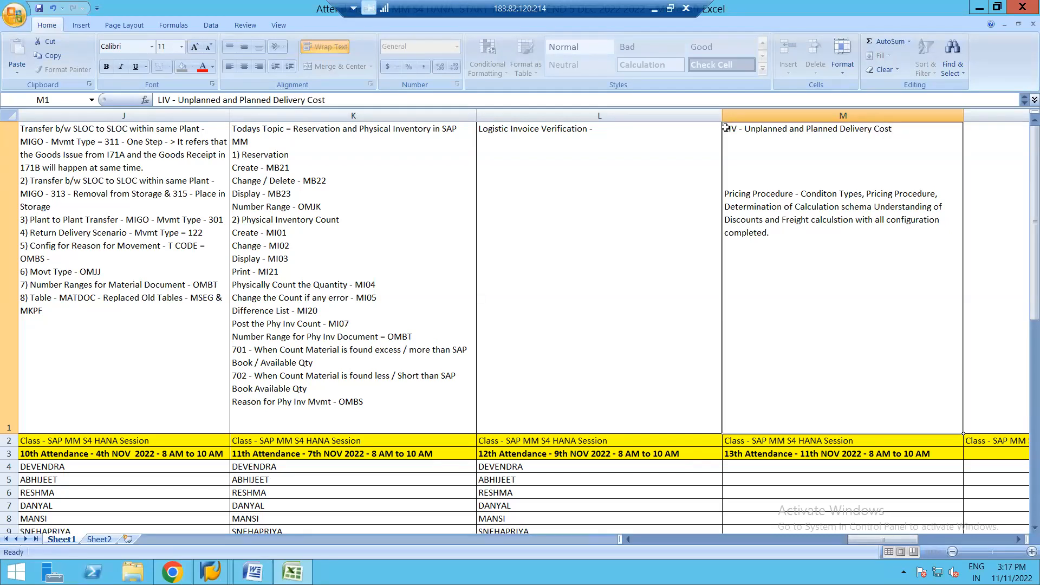
# Step: Remove the surplus blank lines in M1, leaving one between the LIV line and the pricing procedure text
pyautogui.doubleClick(898, 129)
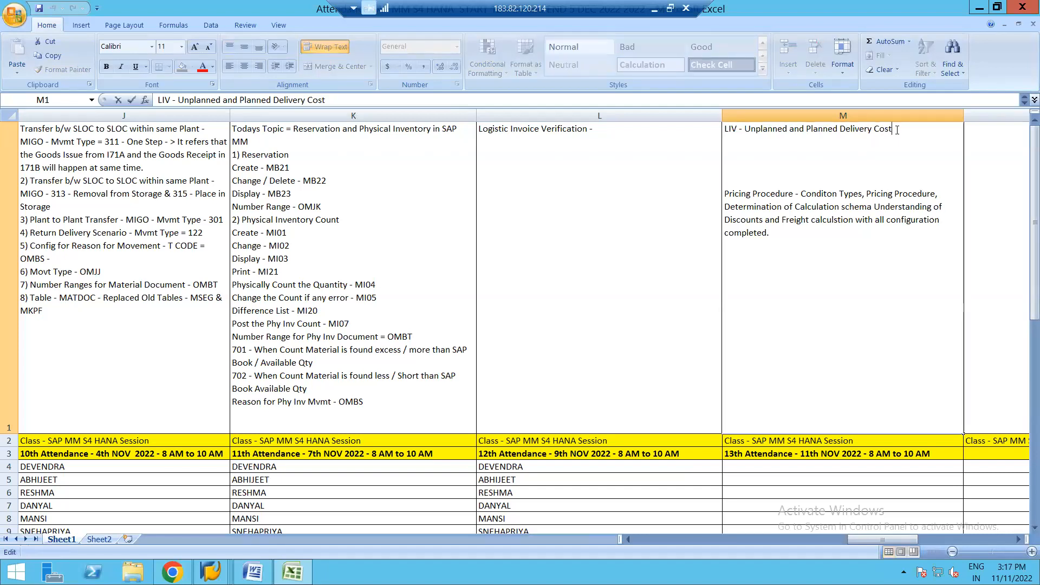
pyautogui.press('Delete')
pyautogui.press('Delete')
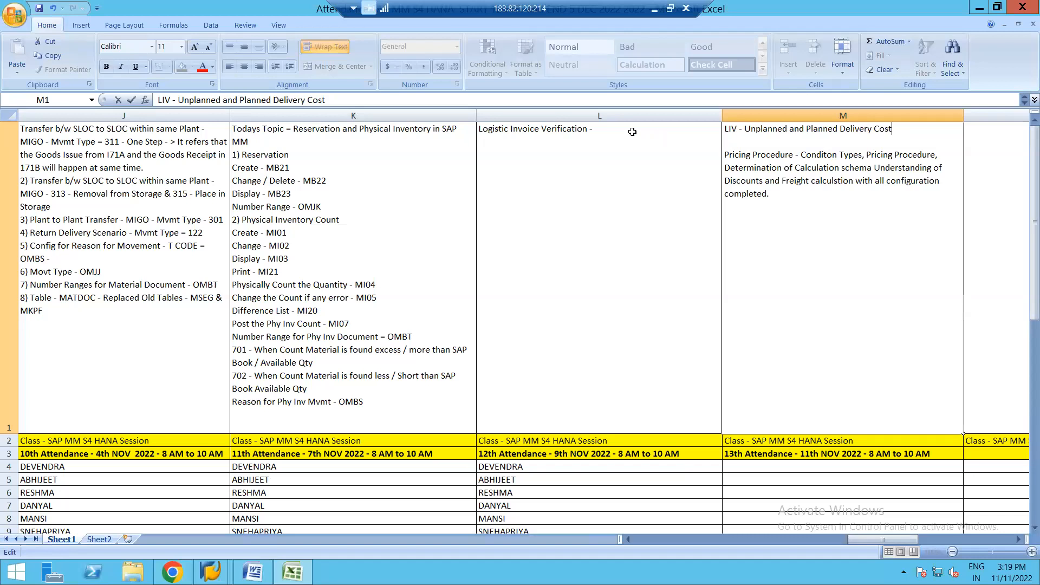
pyautogui.click(608, 128)
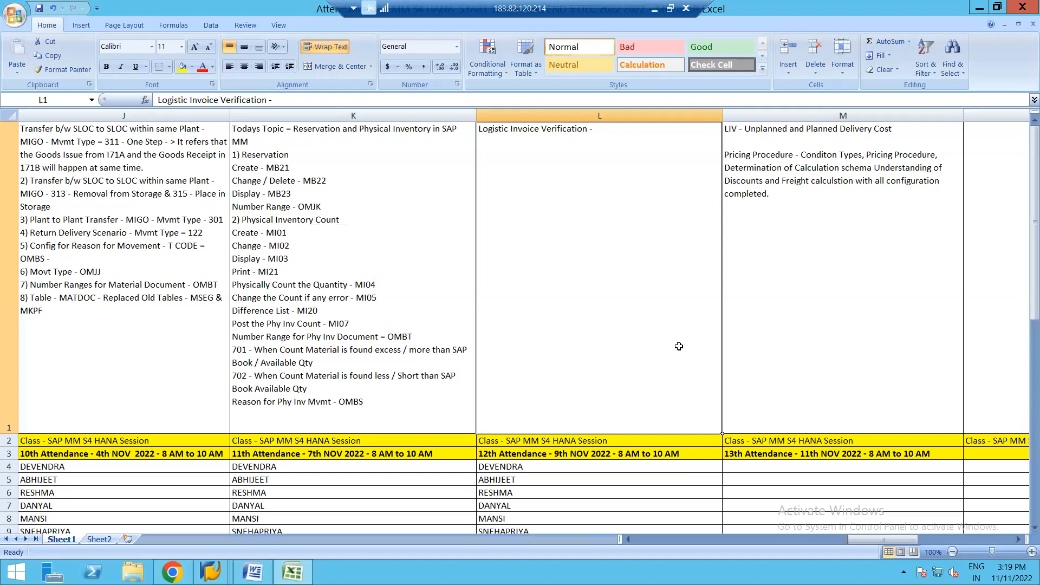
# Step: Copy the 12th session's attendee names from L4:L20 into M4:M20 under the 13th attendance heading
pyautogui.click(605, 475)
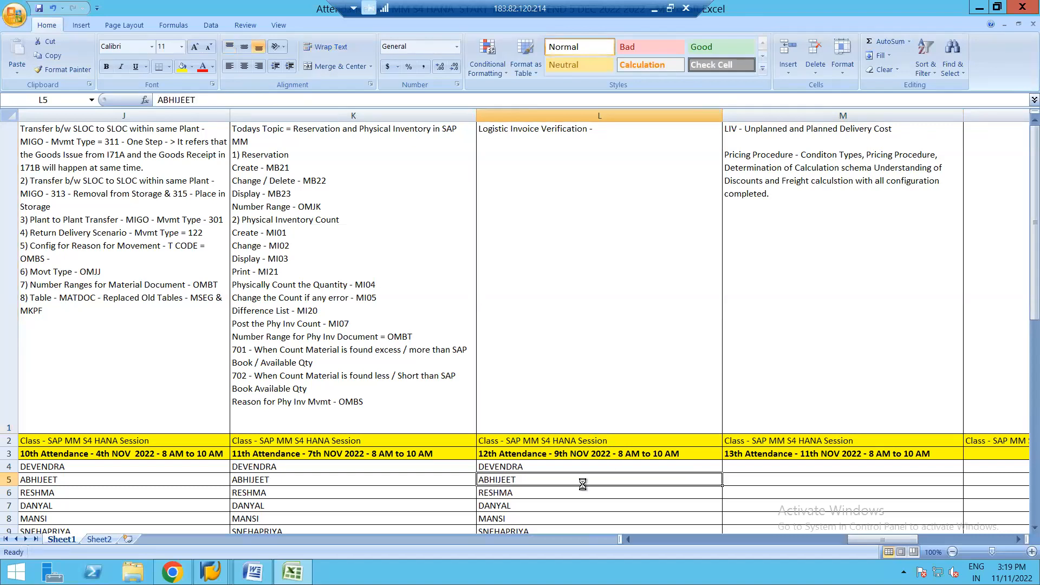
pyautogui.press('Down')
pyautogui.press('Down')
pyautogui.press('Down')
pyautogui.press('Down')
pyautogui.press('Down')
pyautogui.press('Down')
pyautogui.press('Down')
pyautogui.press('Down')
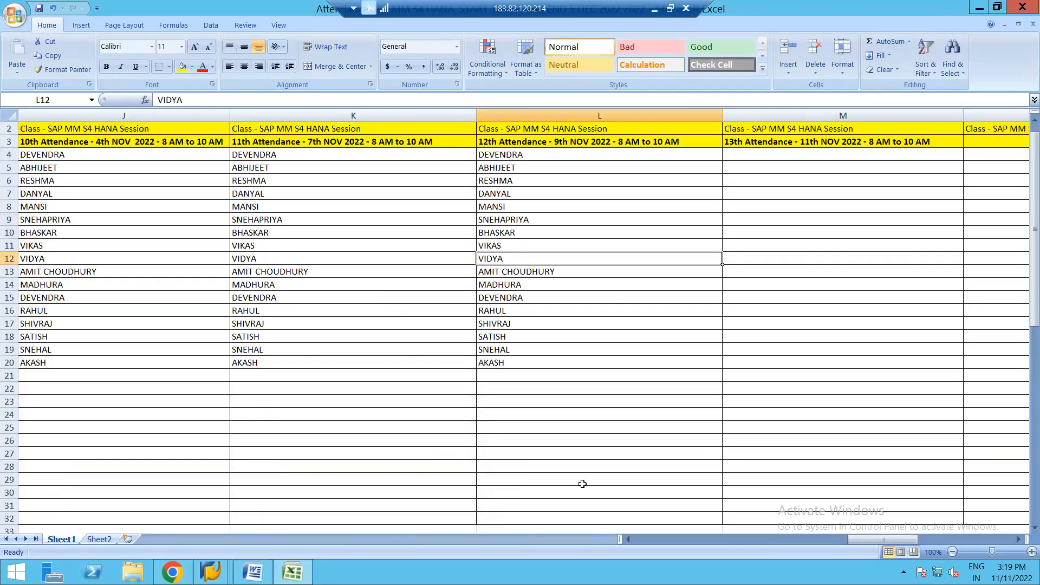
pyautogui.click(495, 157)
pyautogui.hotkey('shift', 'Down')
pyautogui.hotkey('shift', 'Down')
pyautogui.hotkey('shift', 'Down')
pyautogui.hotkey('shift', 'Down')
pyautogui.hotkey('shift', 'Down')
pyautogui.hotkey('shift', 'Down')
pyautogui.hotkey('shift', 'Down')
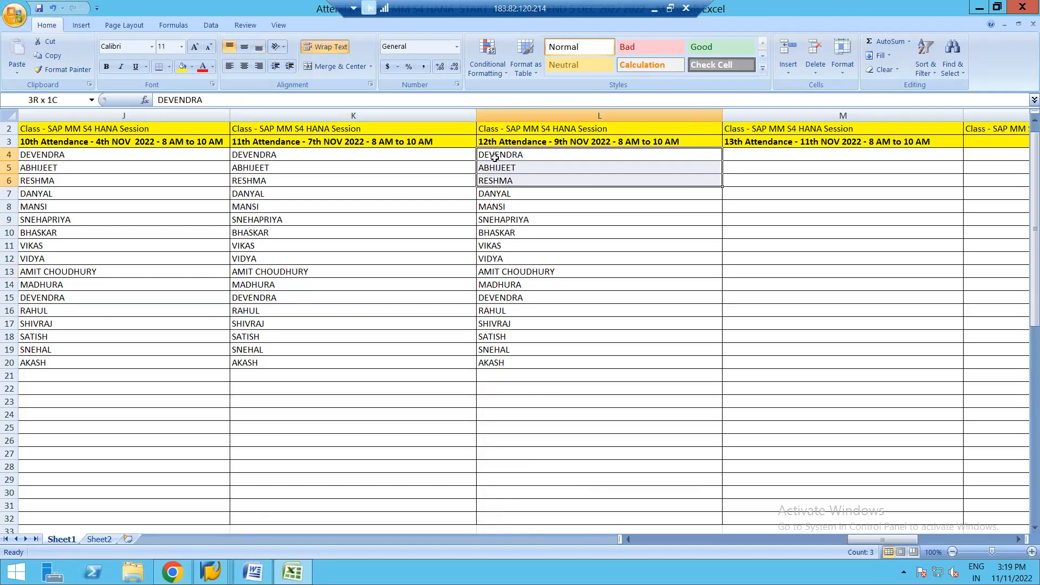
pyautogui.hotkey('shift', 'Down')
pyautogui.hotkey('shift', 'Down')
pyautogui.hotkey('shift', 'Down')
pyautogui.hotkey('shift', 'Down')
pyautogui.hotkey('shift', 'Down')
pyautogui.hotkey('shift', 'Down')
pyautogui.hotkey('shift', 'Down')
pyautogui.hotkey('shift', 'Down')
pyautogui.hotkey('shift', 'Down')
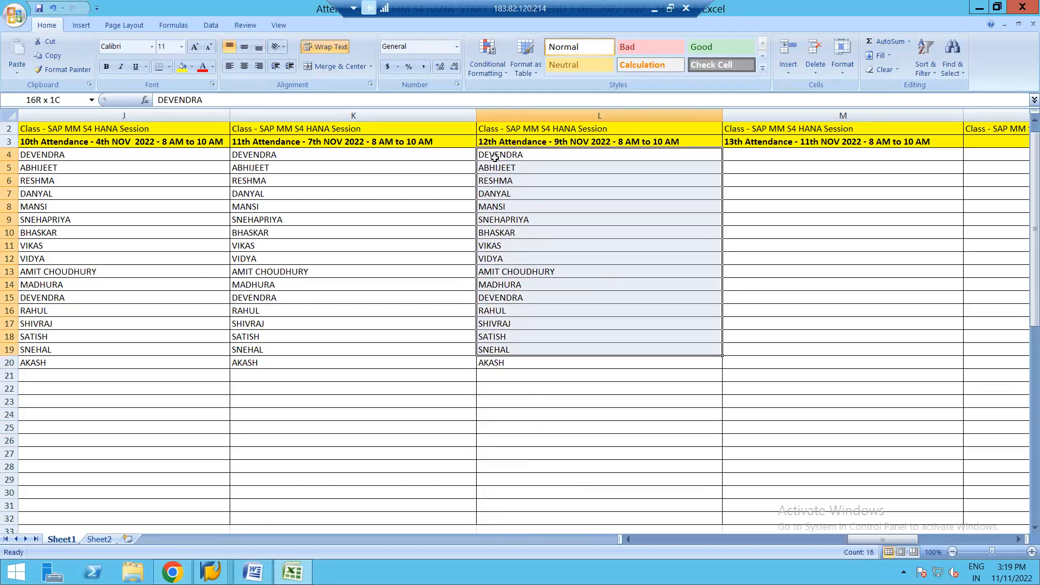
pyautogui.hotkey('ctrl', 'c')
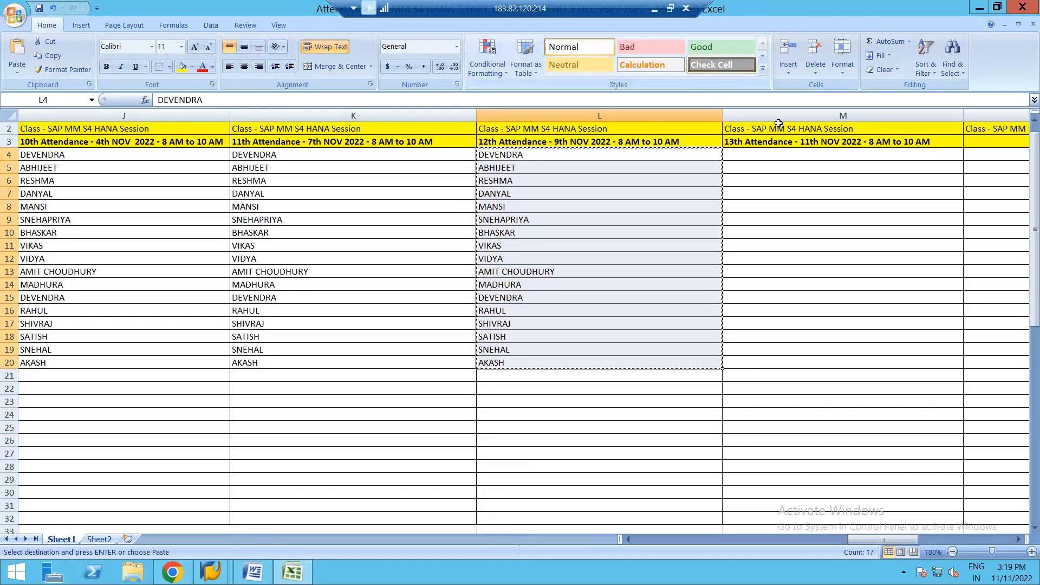
pyautogui.click(748, 154)
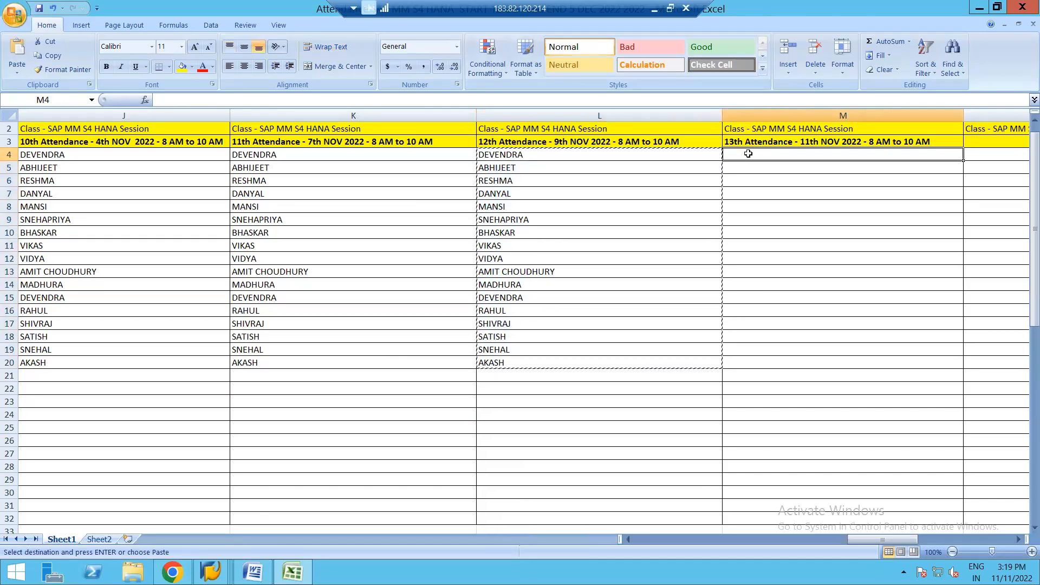
pyautogui.hotkey('ctrl', 'v')
pyautogui.press('Escape')
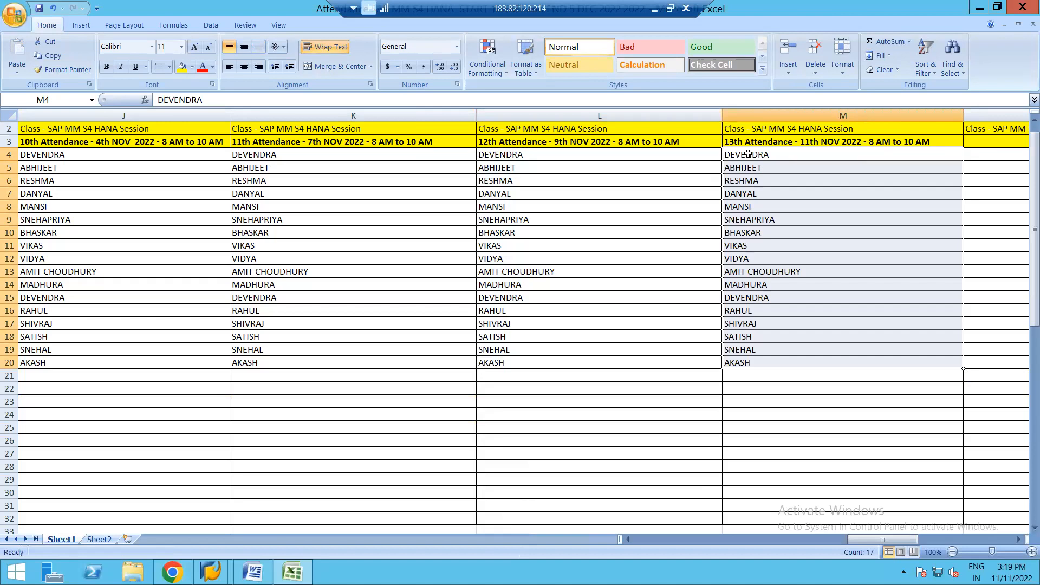
# Step: Go back to the topic cell L1 and switch to the SAP MM S4 HANA training syllabus PDF in Chrome
pyautogui.click(681, 236)
pyautogui.press('Up')
pyautogui.press('Up')
pyautogui.press('Up')
pyautogui.press('Up')
pyautogui.press('Up')
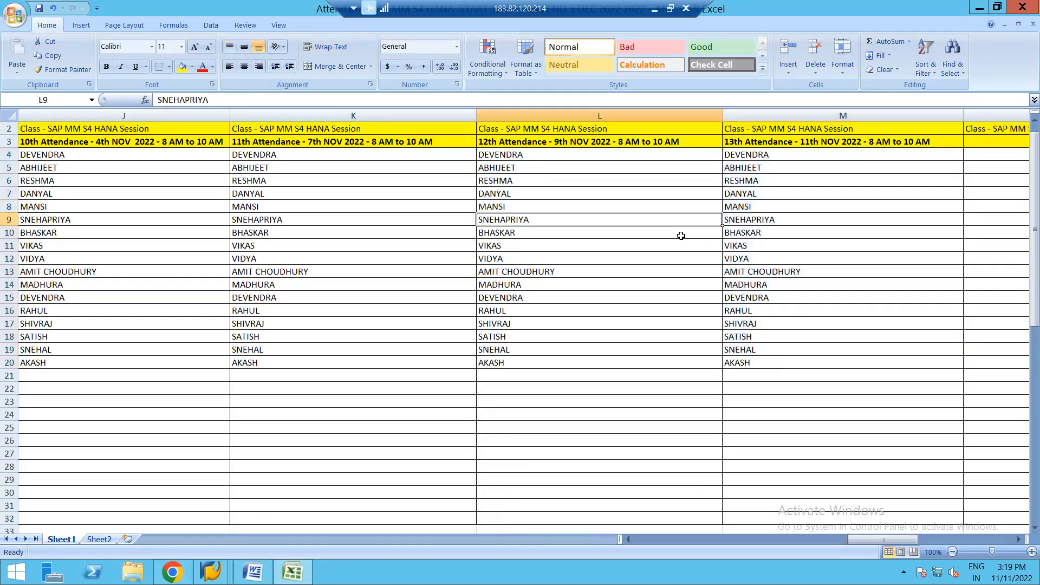
pyautogui.press('Up')
pyautogui.press('Up')
pyautogui.press('Up')
pyautogui.press('Up')
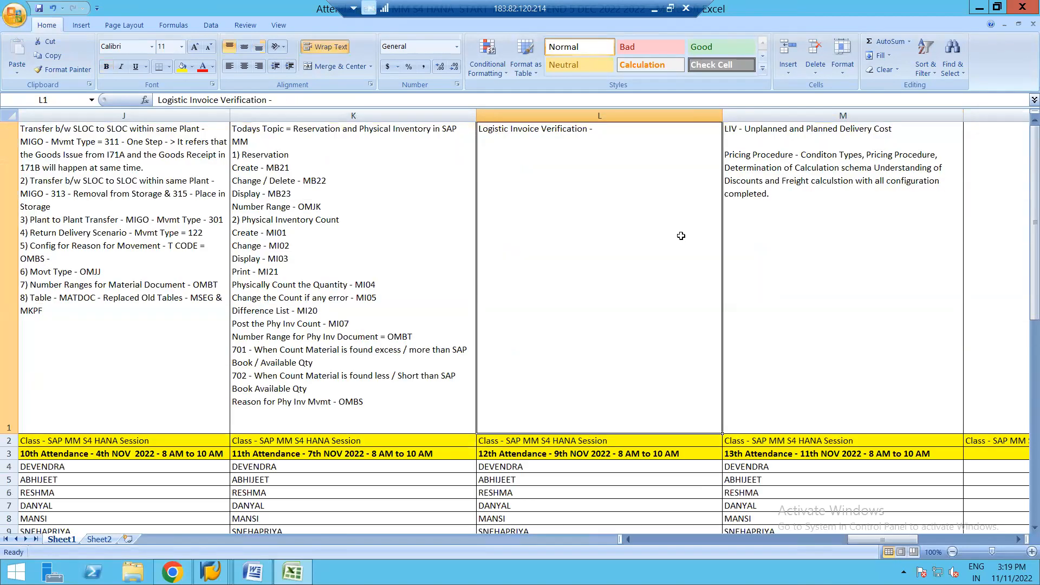
pyautogui.click(172, 572)
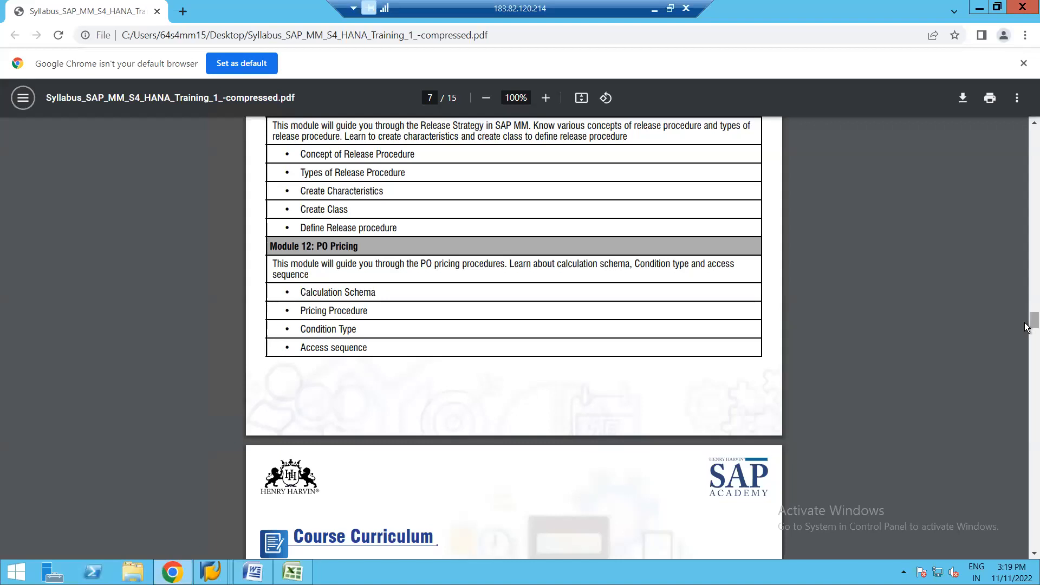
# Step: Look through modules 10 to 14 of the syllabus and return to the attendance workbook in Excel
pyautogui.scroll(4, 1026, 327)
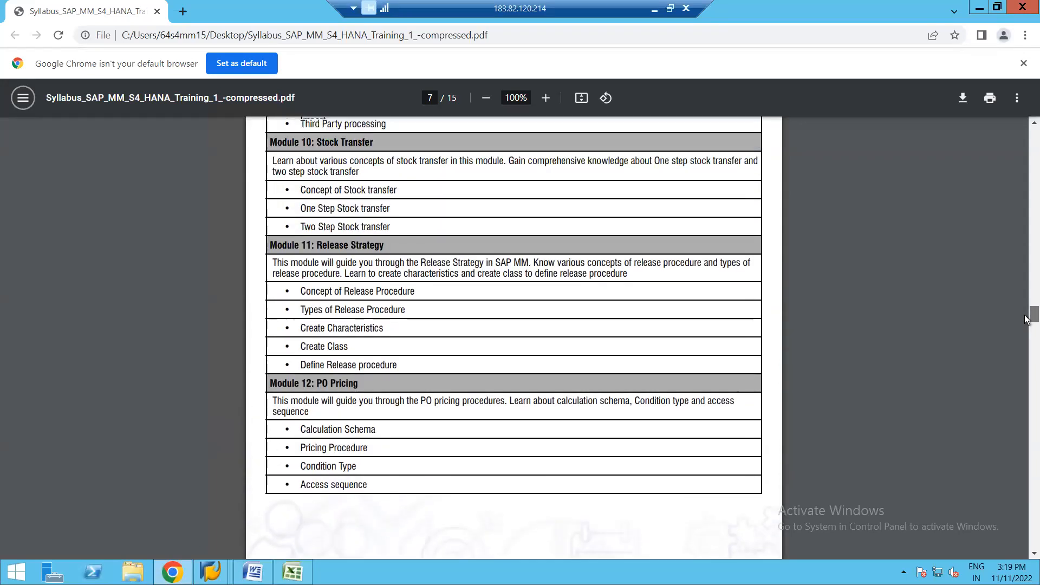
pyautogui.scroll(-10, 1025, 327)
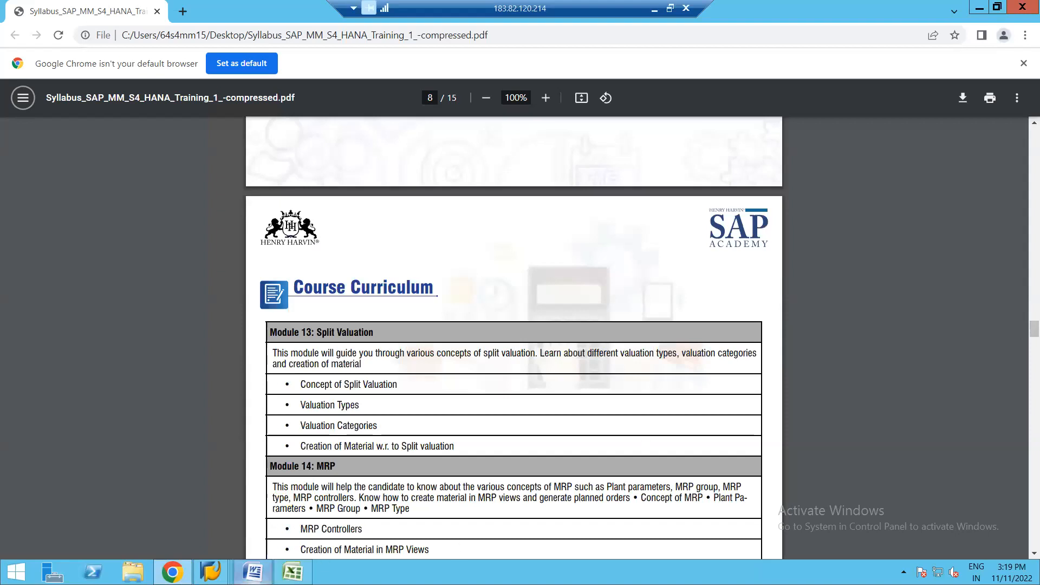
pyautogui.click(293, 572)
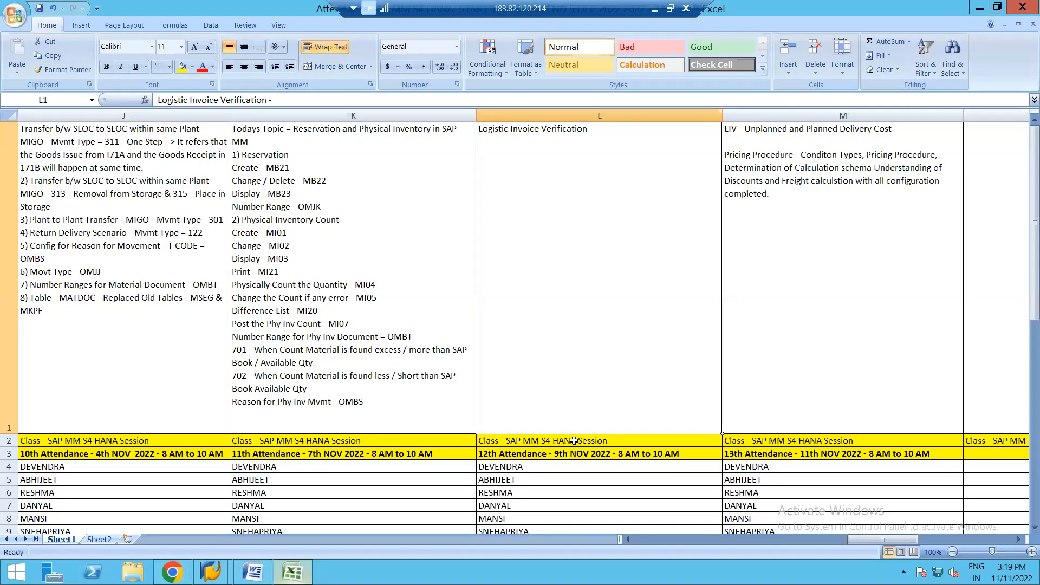
# Step: Copy the last attendee's name in D15 under the 4th attendance heading
pyautogui.click(772, 491)
pyautogui.press('Down')
pyautogui.press('Down')
pyautogui.press('Down')
pyautogui.press('Down')
pyautogui.press('Down')
pyautogui.press('Down')
pyautogui.press('Down')
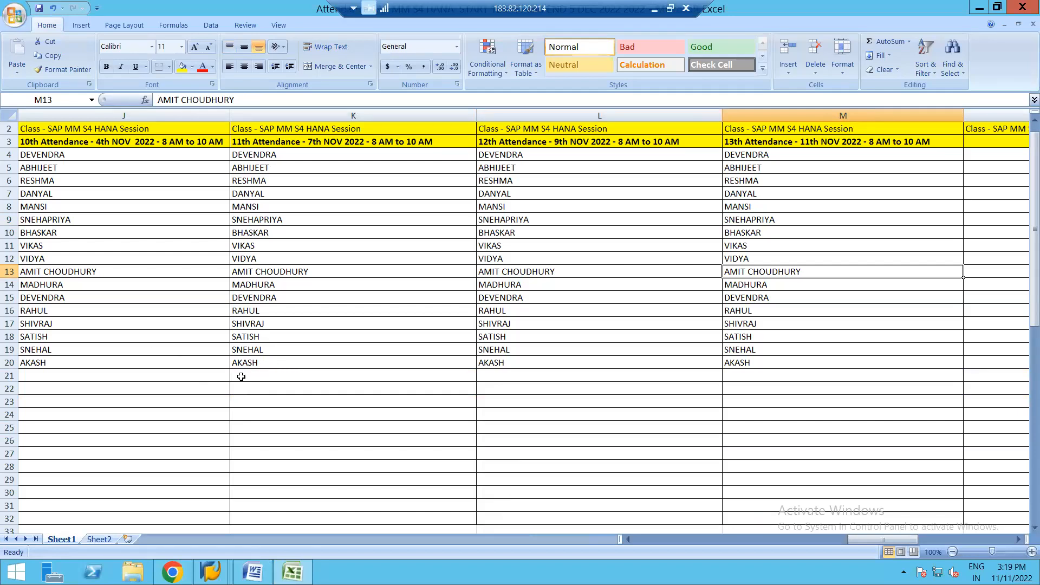
pyautogui.click(210, 375)
pyautogui.press('Left')
pyautogui.press('Left')
pyautogui.press('Left')
pyautogui.press('Left')
pyautogui.press('Left')
pyautogui.press('Left')
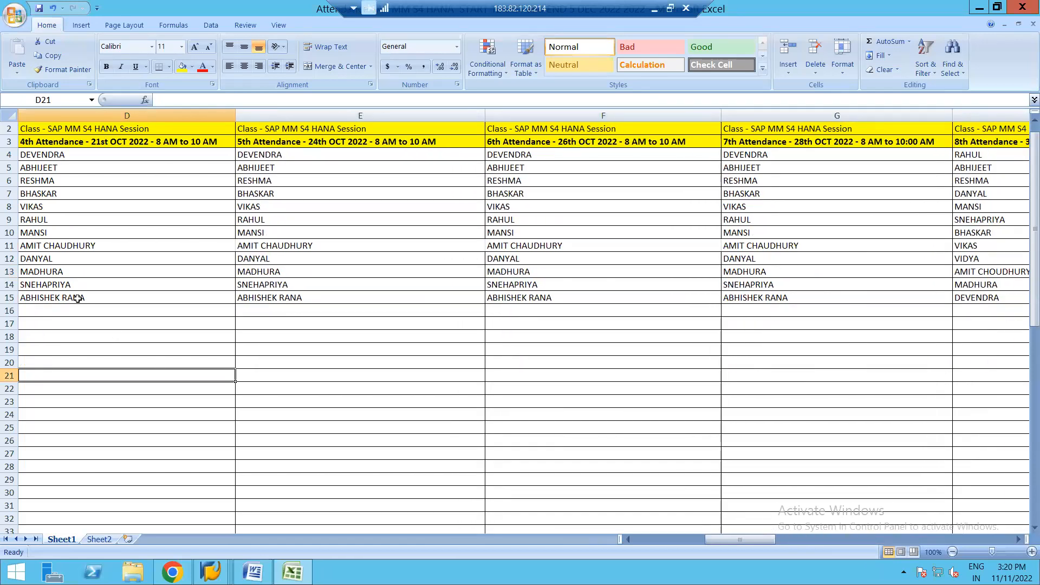
pyautogui.click(78, 298)
pyautogui.hotkey('ctrl', 'c')
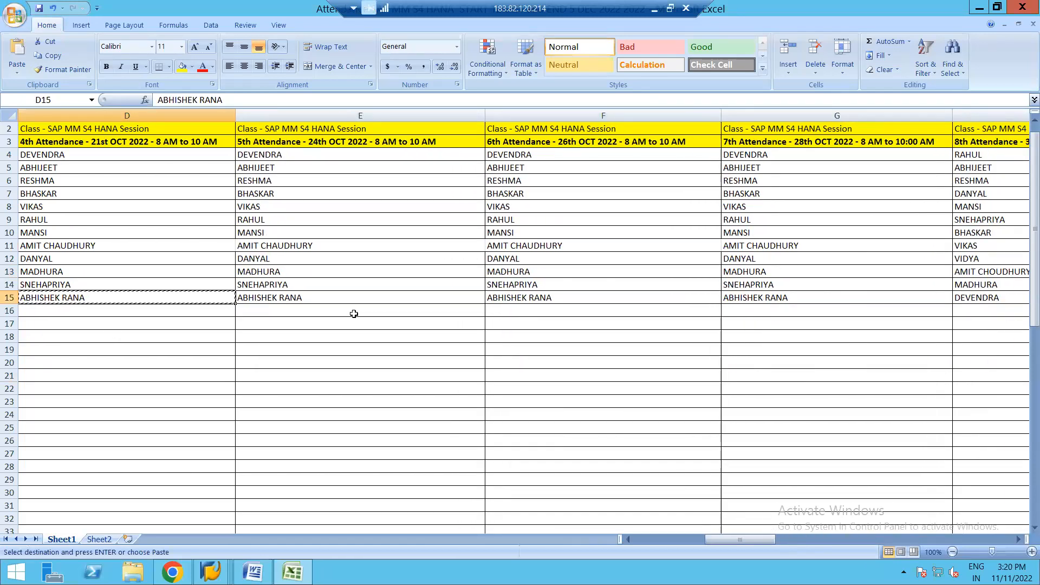
# Step: Paste the copied attendee name below the 8th, 9th and 10th attendance lists, in H16, I17 and J21
pyautogui.click(803, 298)
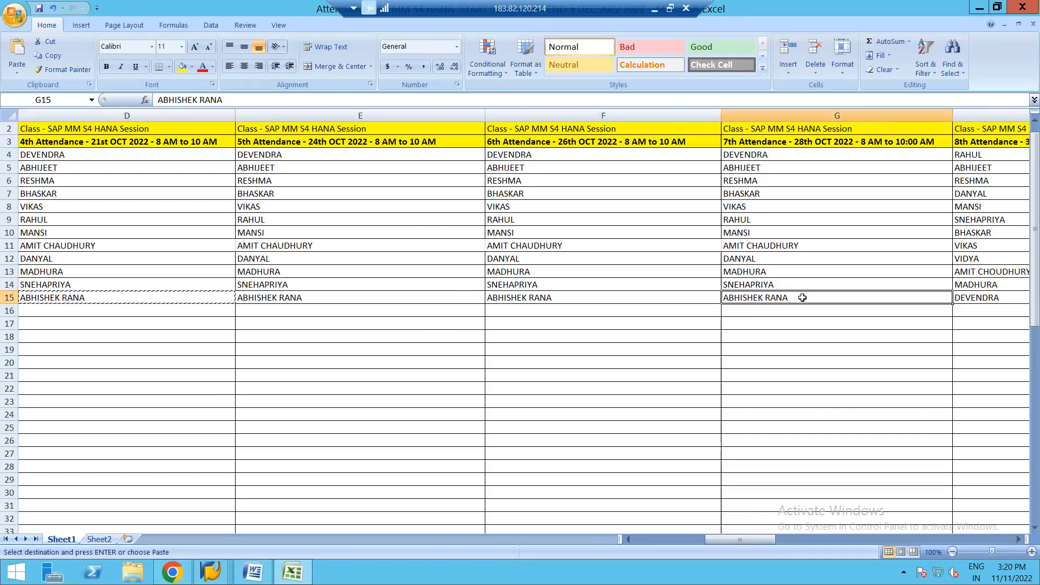
pyautogui.press('Right')
pyautogui.press('Right')
pyautogui.press('Right')
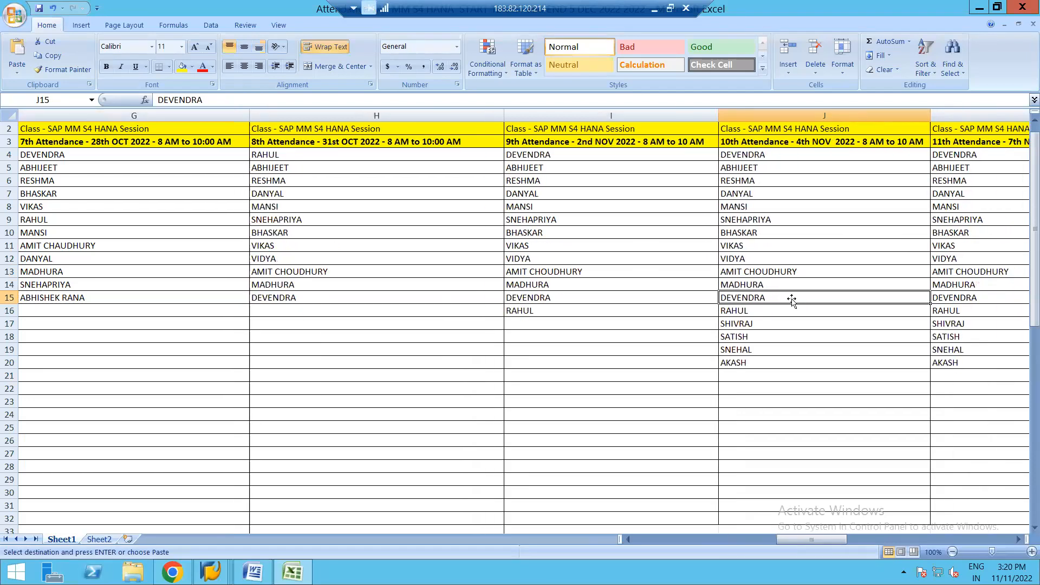
pyautogui.click(278, 312)
pyautogui.hotkey('ctrl', 'v')
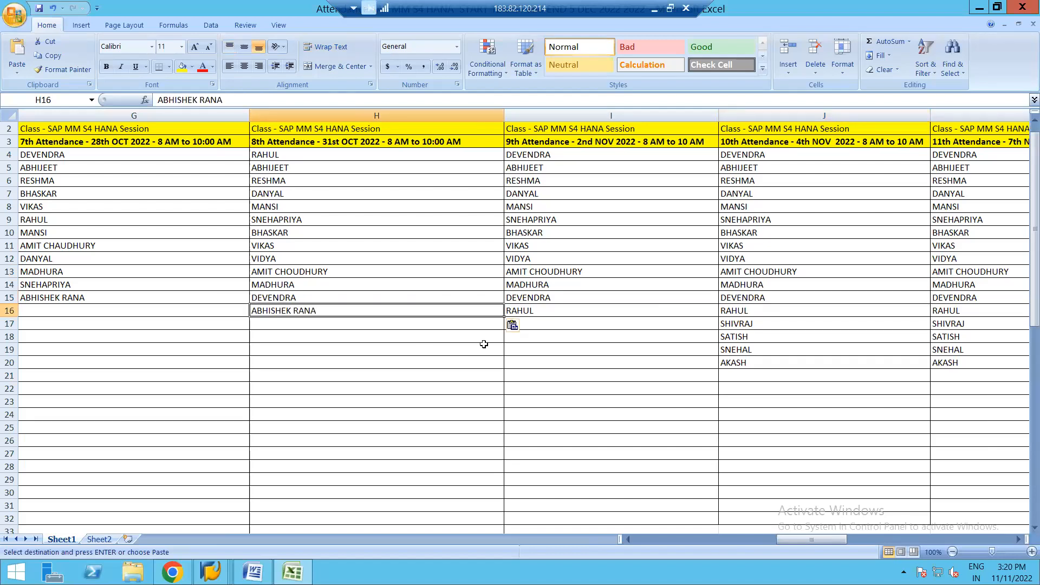
pyautogui.click(547, 325)
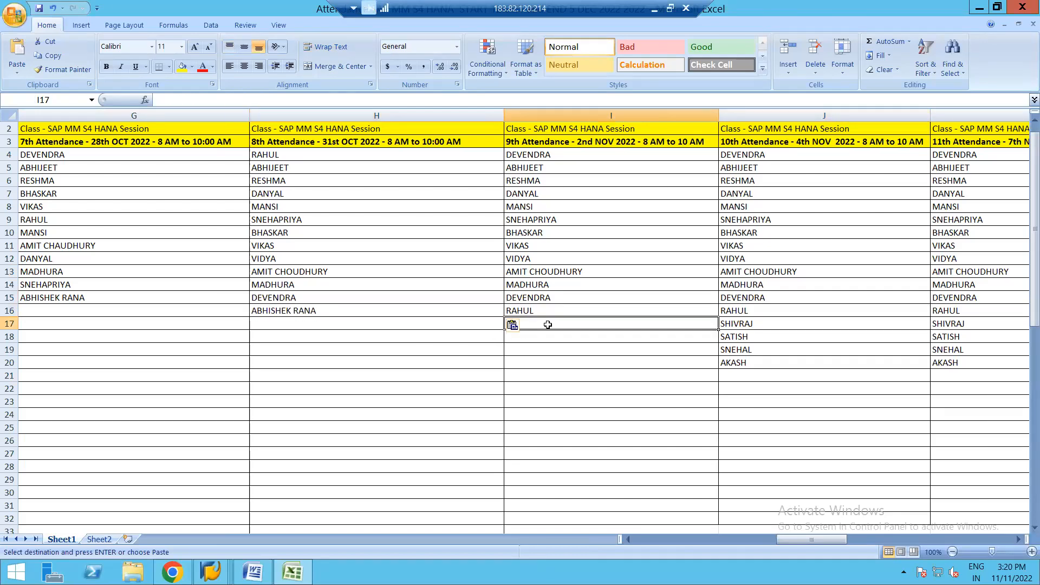
pyautogui.hotkey('ctrl', 'v')
pyautogui.click(742, 378)
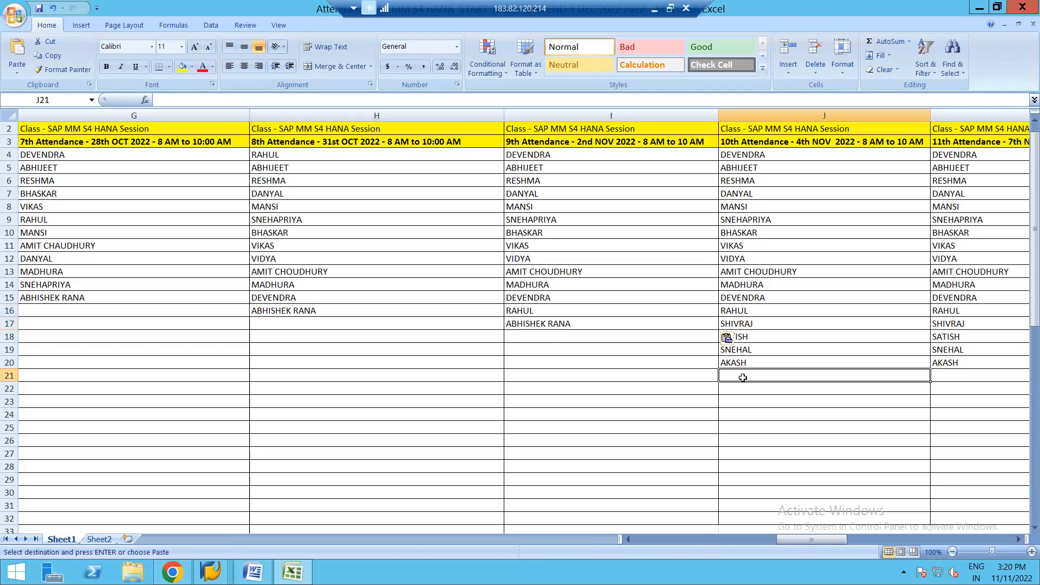
pyautogui.hotkey('ctrl', 'v')
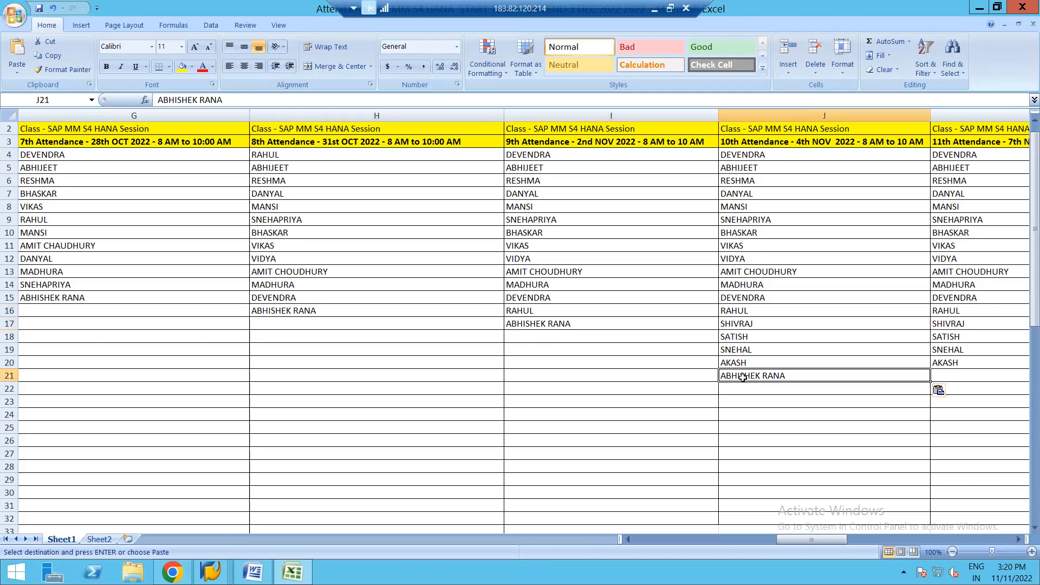
# Step: Paste the same attendee name into K21, L21 and M21 for the 11th to 13th sessions and clear the copy selection
pyautogui.click(948, 376)
pyautogui.hotkey('ctrl', 'v')
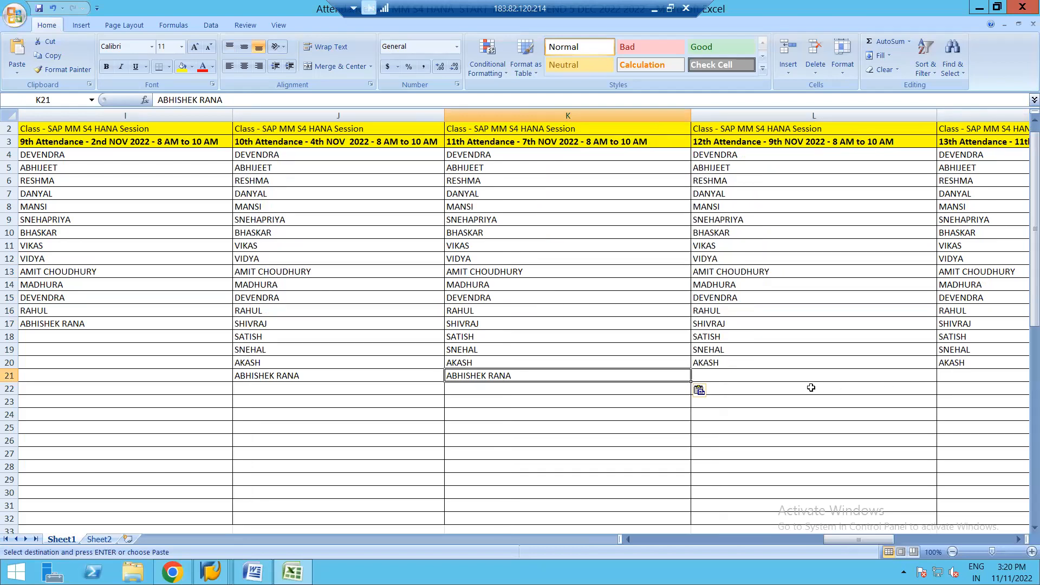
pyautogui.click(786, 376)
pyautogui.hotkey('ctrl', 'v')
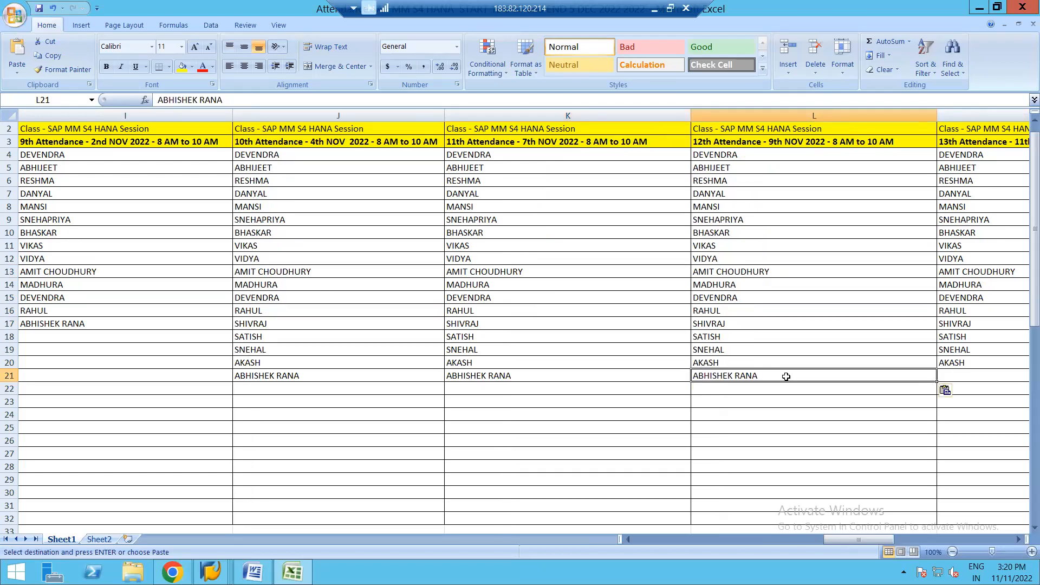
pyautogui.click(961, 377)
pyautogui.hotkey('ctrl', 'v')
pyautogui.press('Escape')
# Step: Go back to topic cell M1, and switch to the syllabus PDF in Chrome to review modules 6 to 8
pyautogui.click(651, 262)
pyautogui.press('Up')
pyautogui.press('Up')
pyautogui.press('Up')
pyautogui.press('Up')
pyautogui.press('Up')
pyautogui.press('Up')
pyautogui.press('Up')
pyautogui.press('Up')
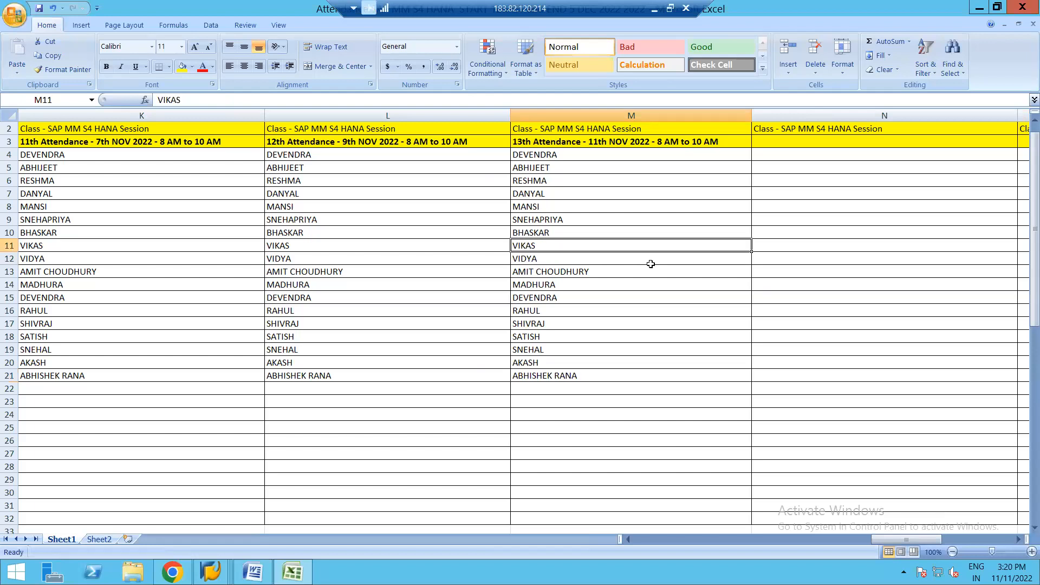
pyautogui.press('Up')
pyautogui.press('Up')
pyautogui.press('Up')
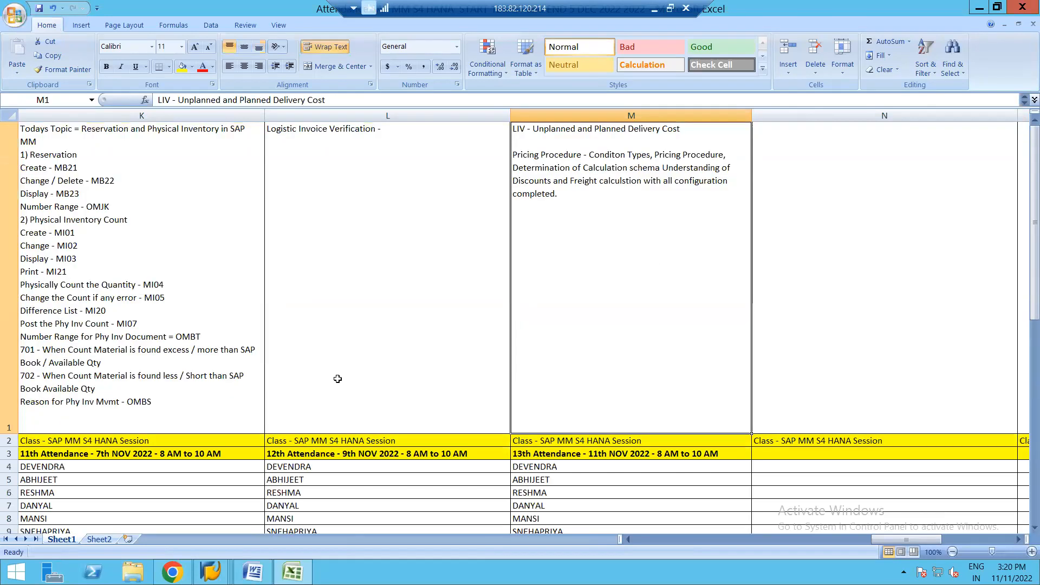
pyautogui.click(184, 569)
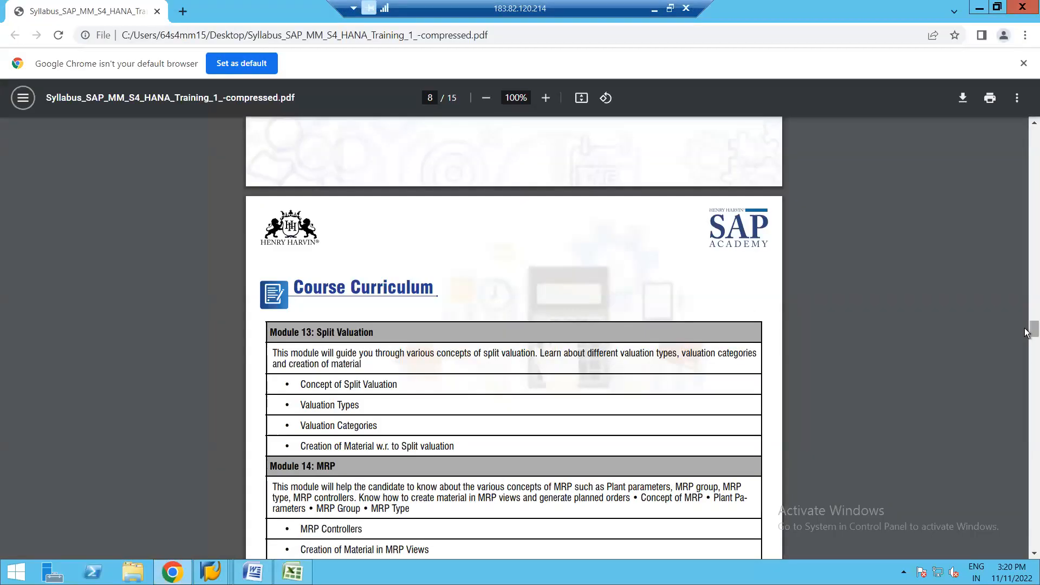
pyautogui.moveTo(1027, 332); pyautogui.dragTo(1027, 286)
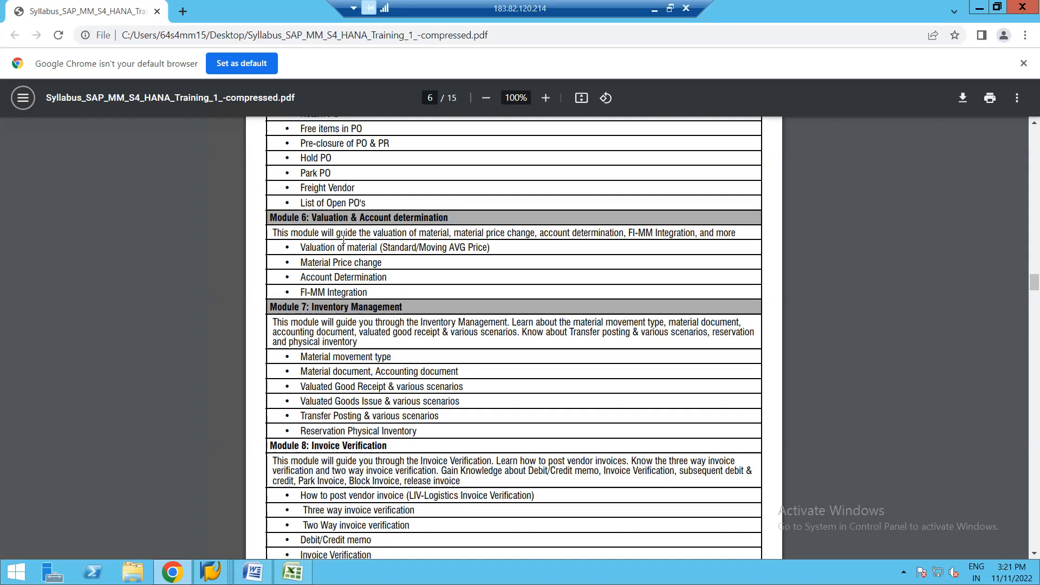
# Step: Switch to the SAP standard purchase order for SUGAR CRYSTALS and display the item's purchase order history
pyautogui.click(211, 572)
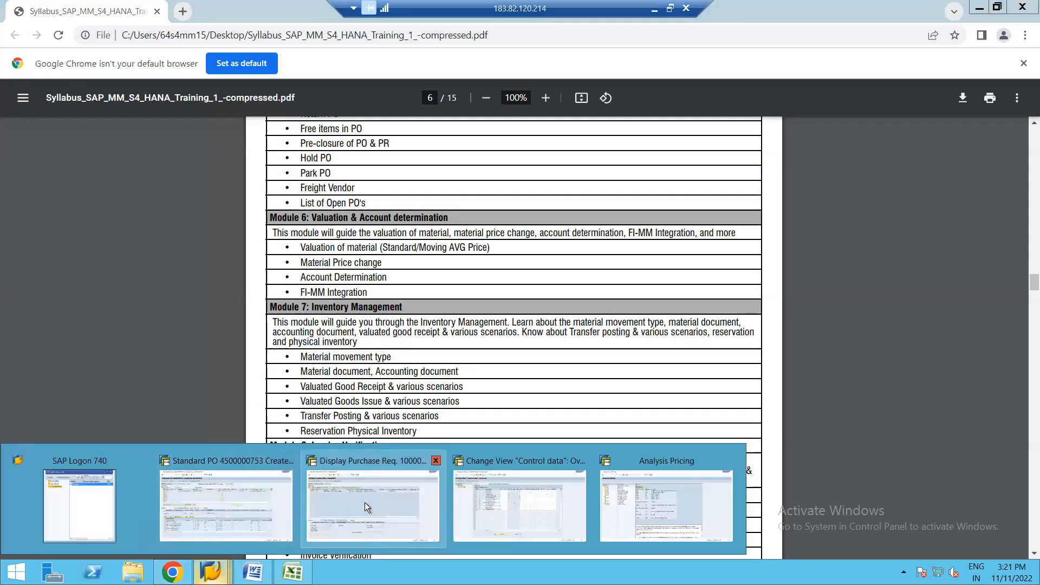
pyautogui.click(251, 505)
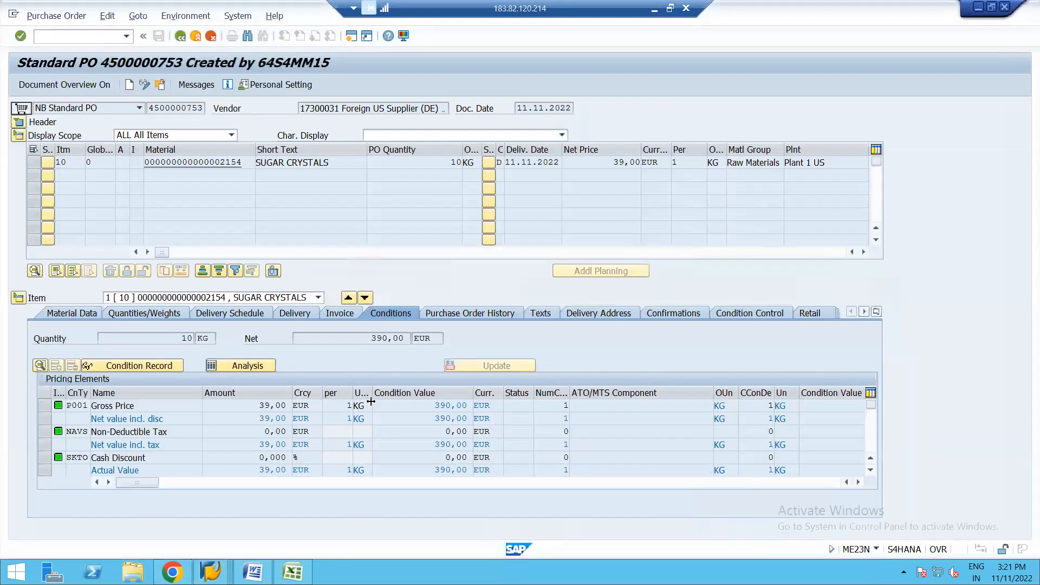
pyautogui.click(466, 313)
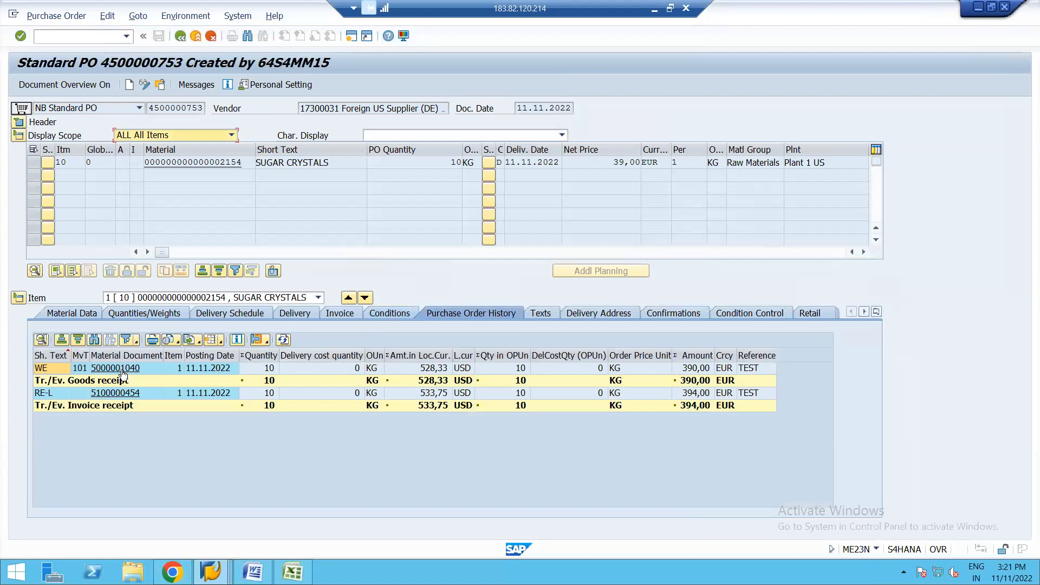
# Step: Open the goods receipt's material document from the history and display its accounting document
pyautogui.click(115, 368)
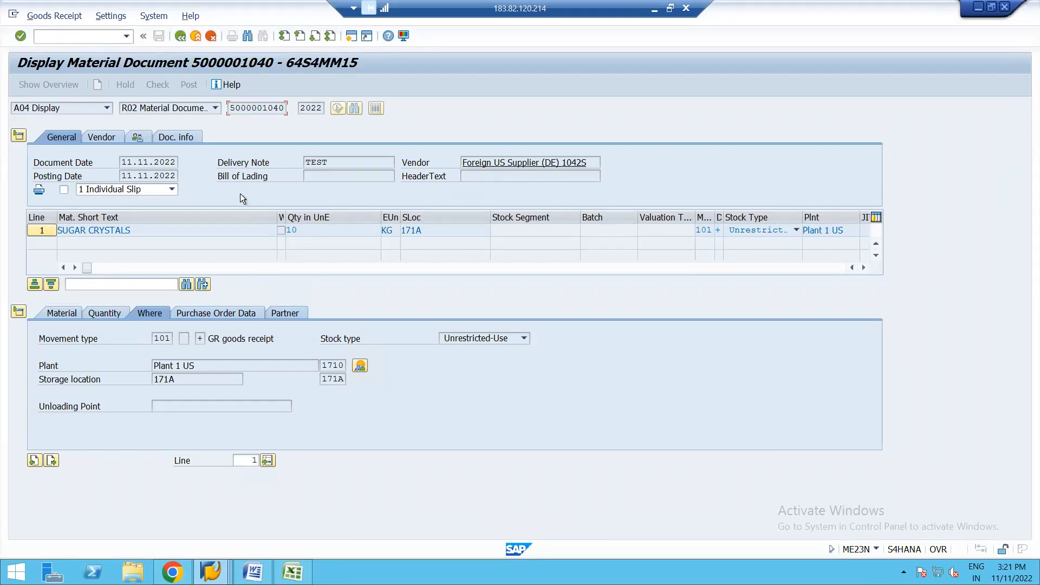
pyautogui.click(188, 139)
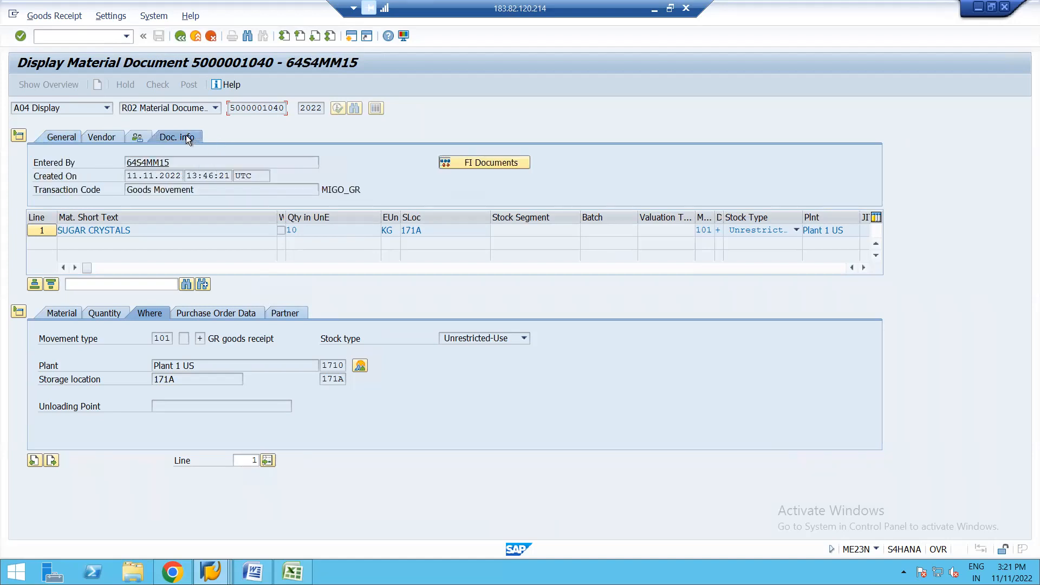
pyautogui.click(463, 162)
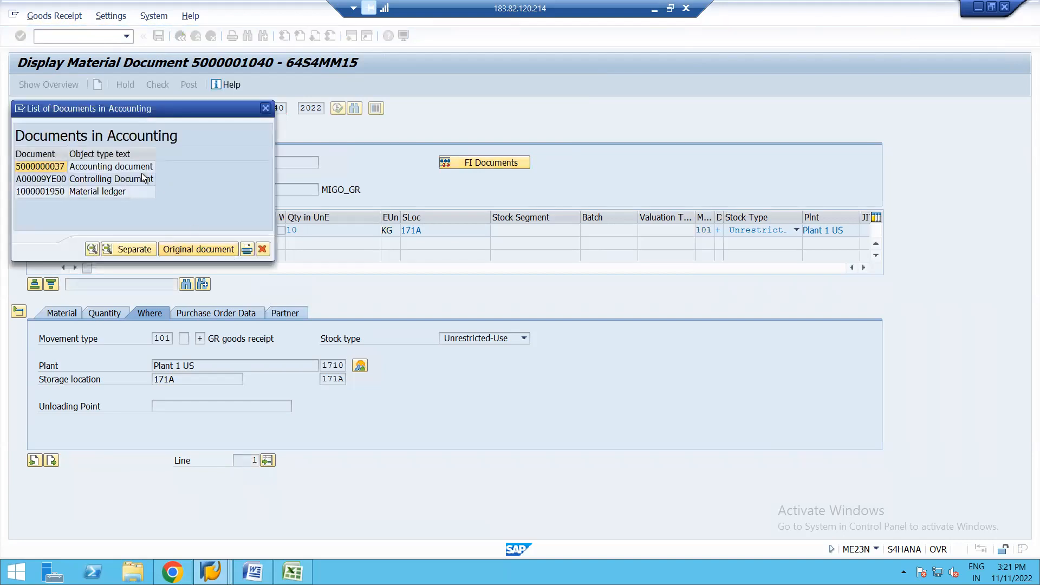
pyautogui.doubleClick(131, 167)
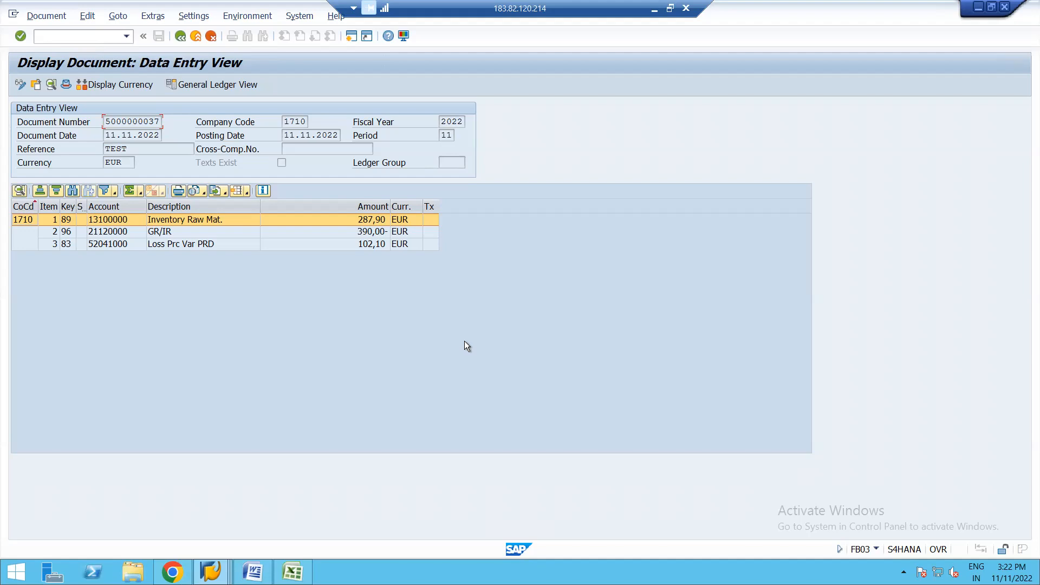
# Step: End all SAP sessions with the /nex command
pyautogui.click(172, 572)
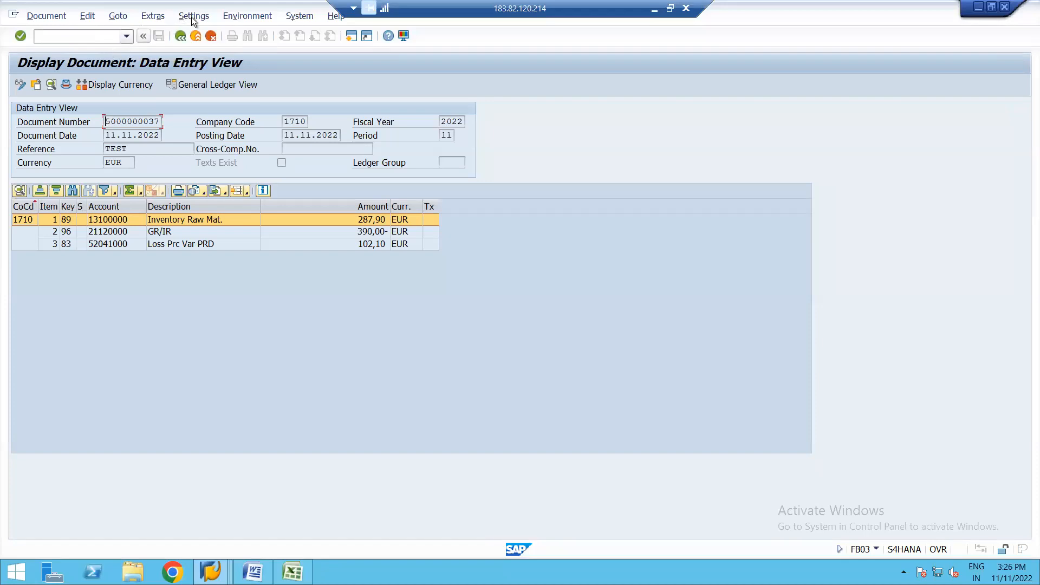
pyautogui.click(84, 37)
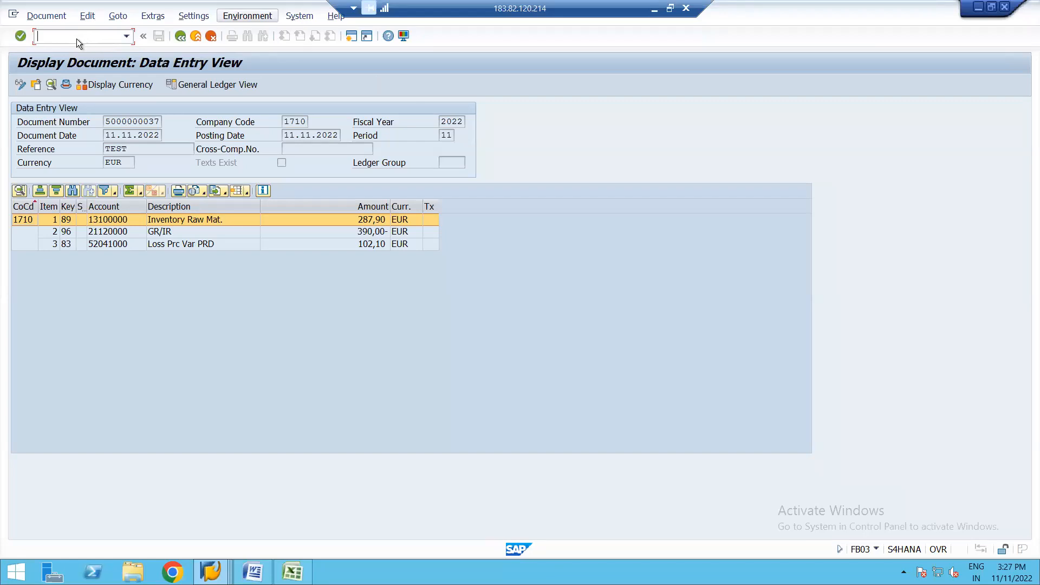
pyautogui.write('/nex')
pyautogui.press('Return')
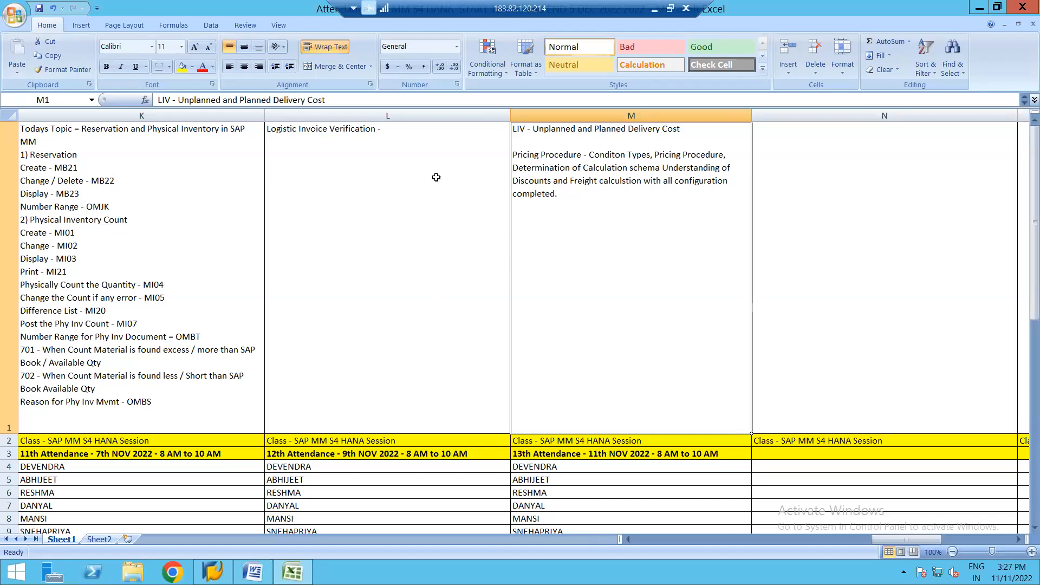
# Step: Open the 12th session's topic cell L1 for editing and switch to Chrome
pyautogui.doubleClick(402, 128)
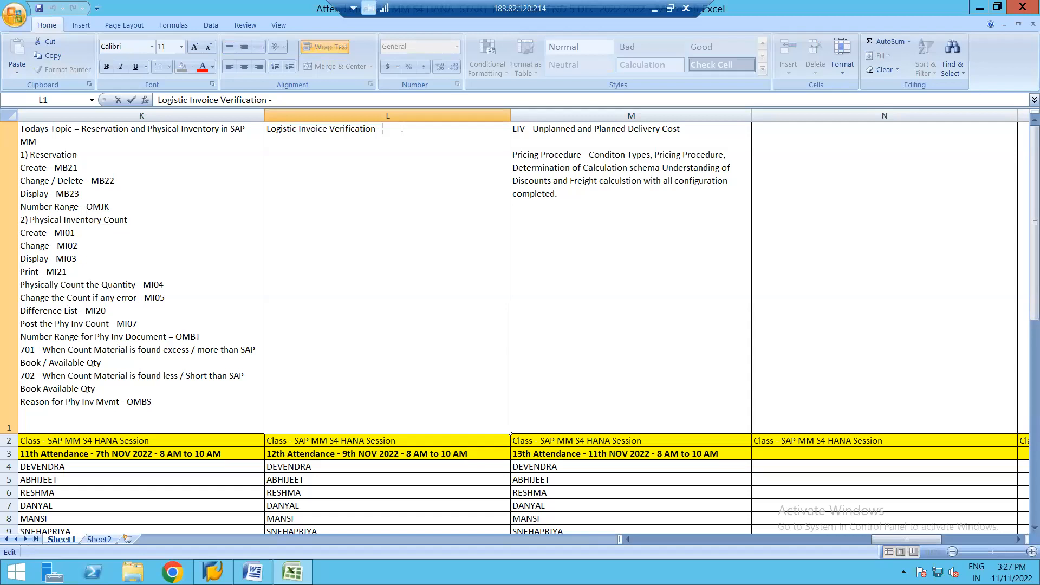
pyautogui.click(173, 572)
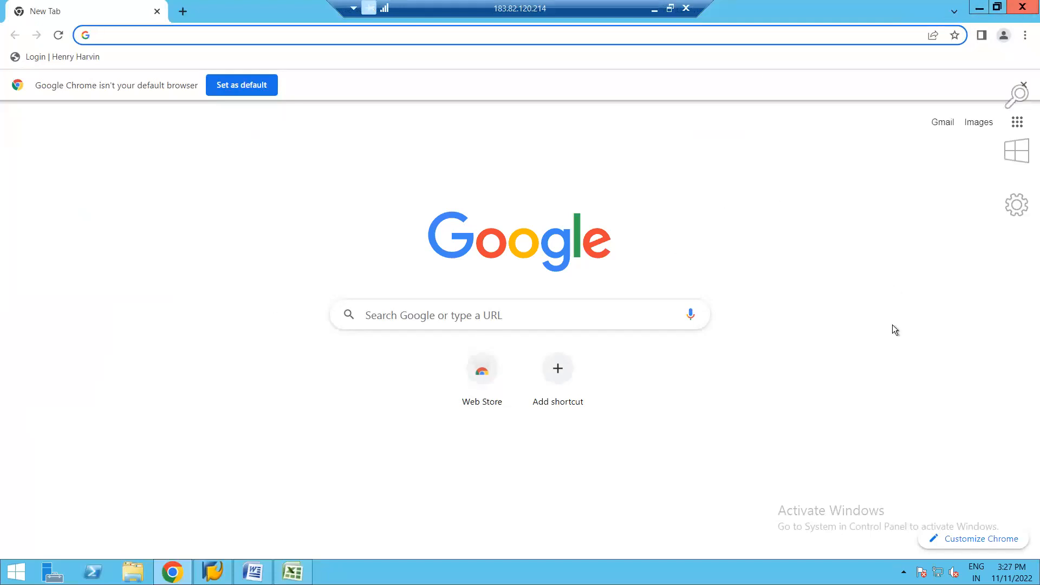
pyautogui.moveTo(1039, 584)
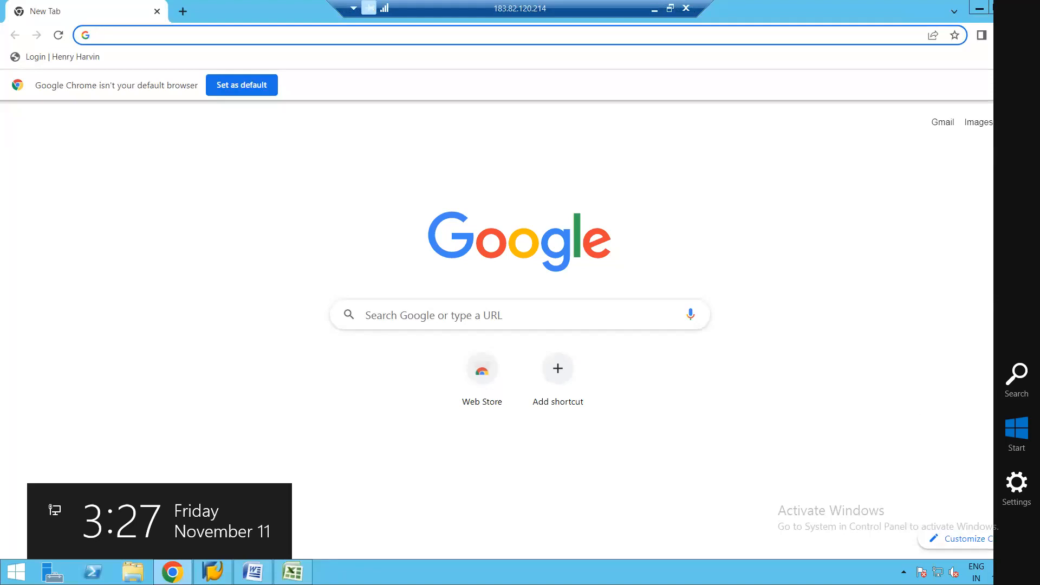
# Step: Minimize the Chrome and Excel windows, and cancel an attempt to close the Word session notes document
pyautogui.click(980, 8)
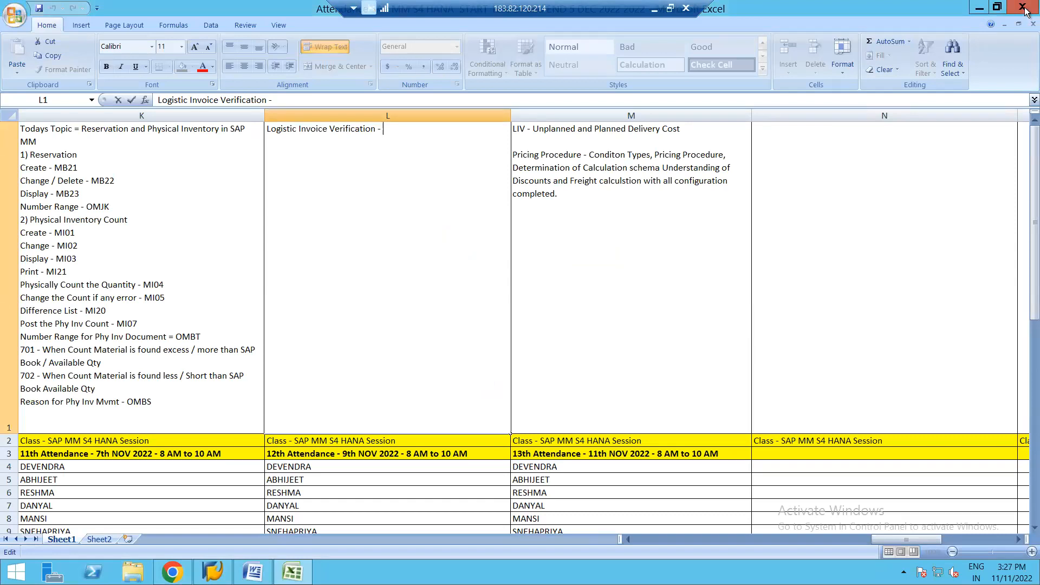
pyautogui.click(978, 10)
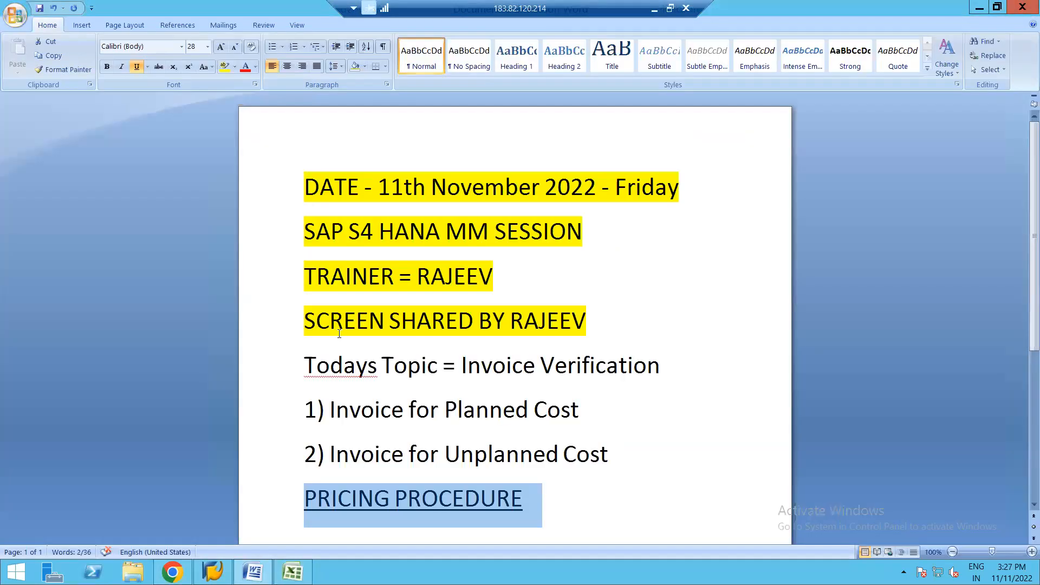
pyautogui.click(1023, 7)
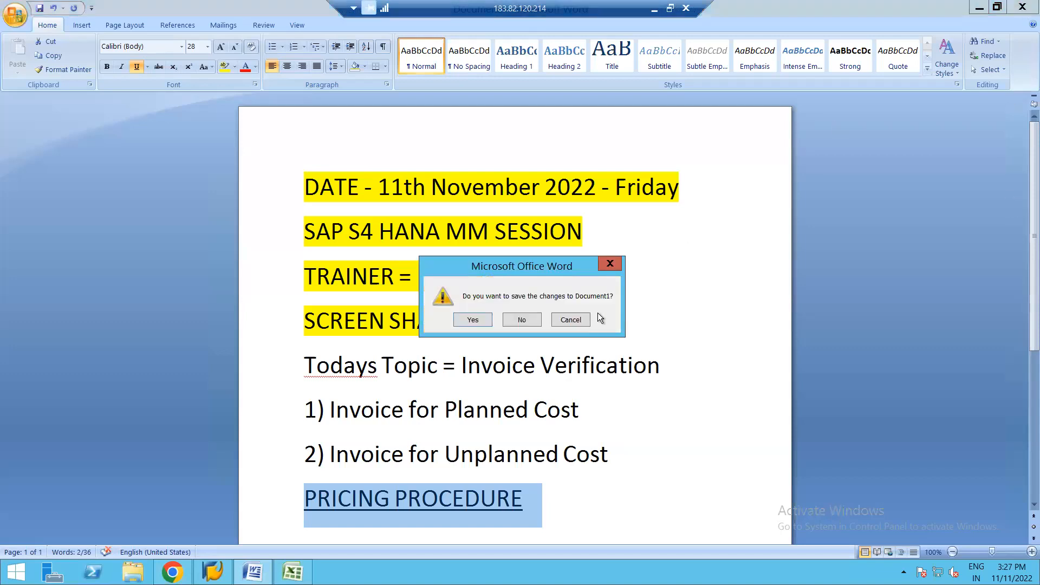
pyautogui.click(579, 319)
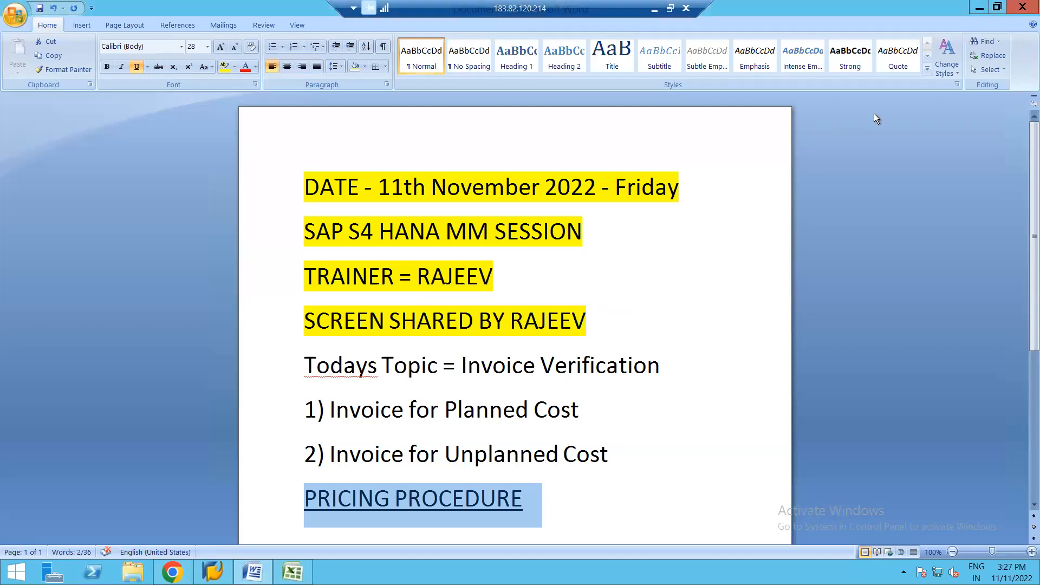
# Step: Minimize the Word document, open the SAP MM syllabus PDF from the desktop, and go to Module 8: Invoice Verification on page 6
pyautogui.click(980, 10)
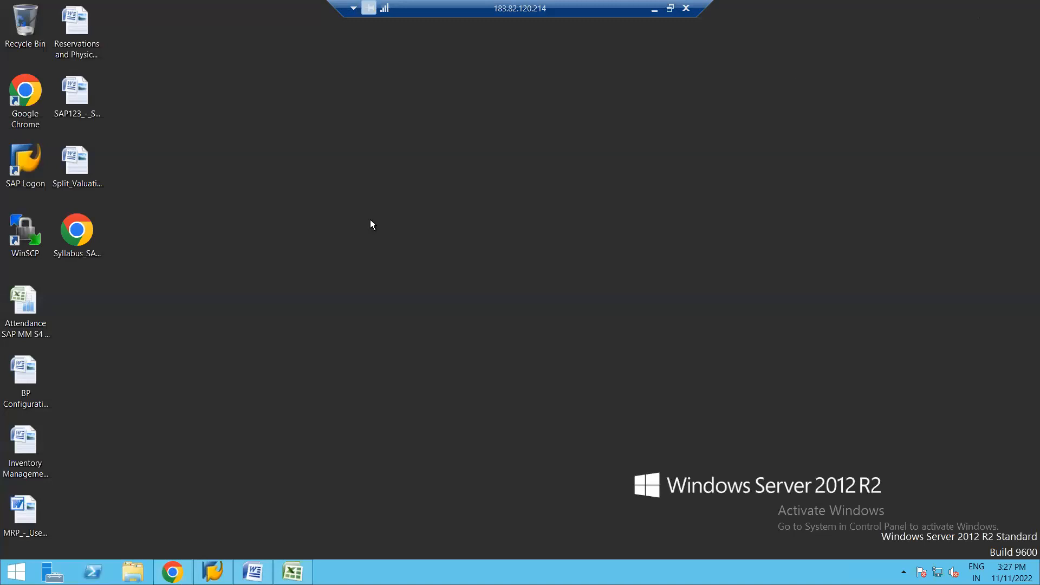
pyautogui.doubleClick(87, 238)
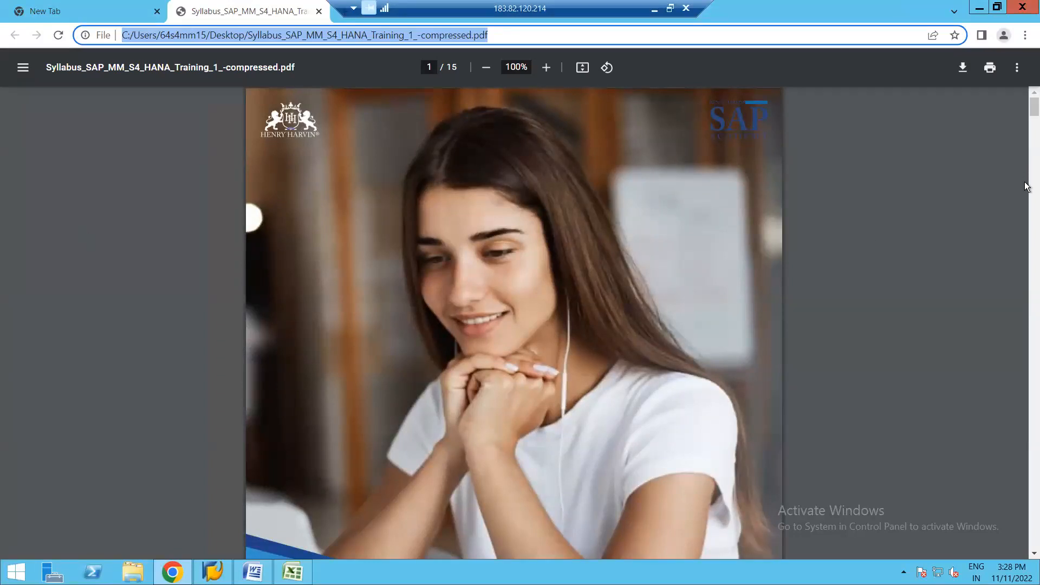
pyautogui.click(1026, 214)
pyautogui.click(1026, 219)
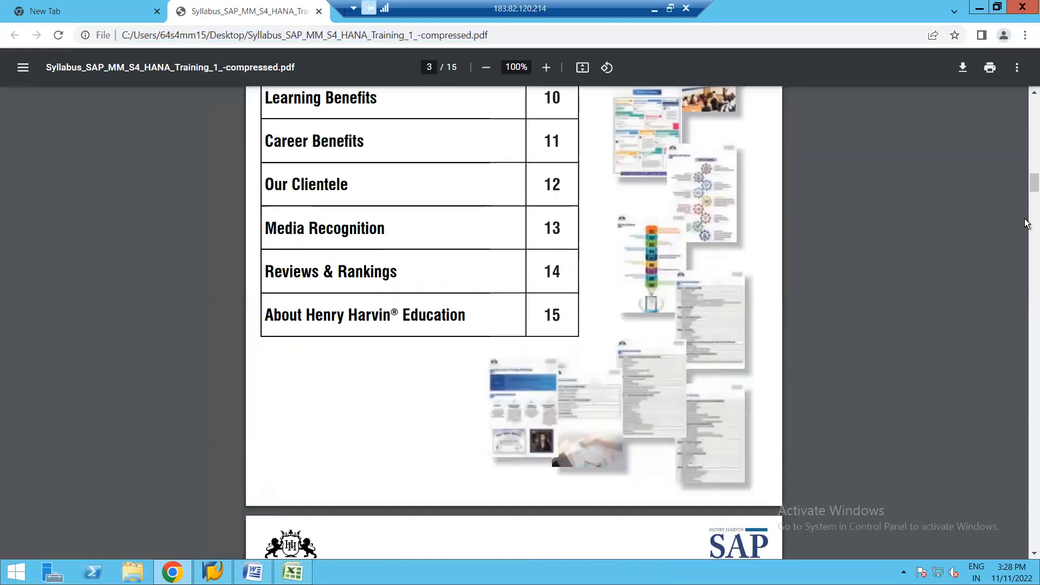
pyautogui.click(1027, 267)
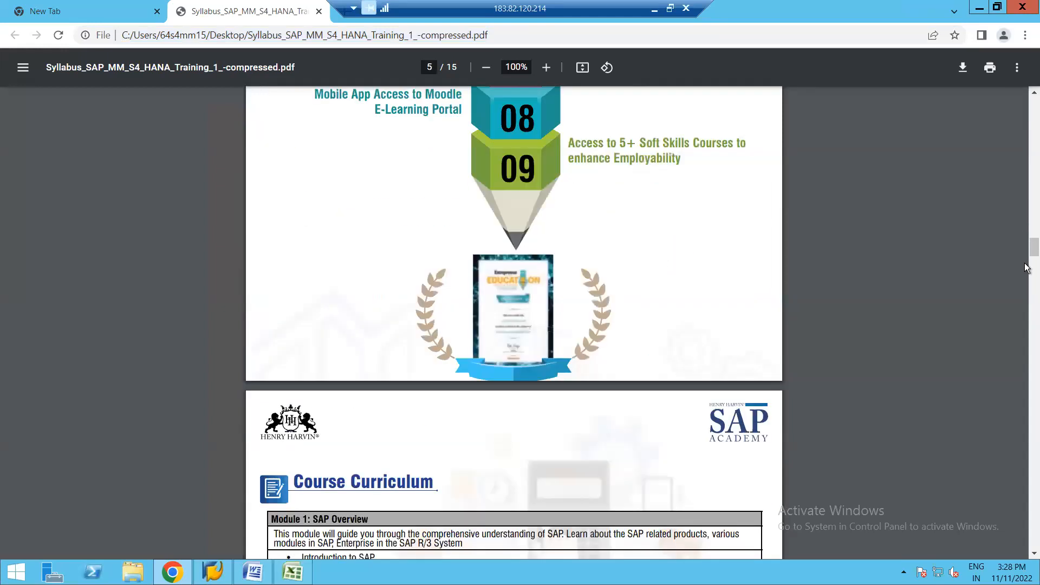
pyautogui.click(1027, 267)
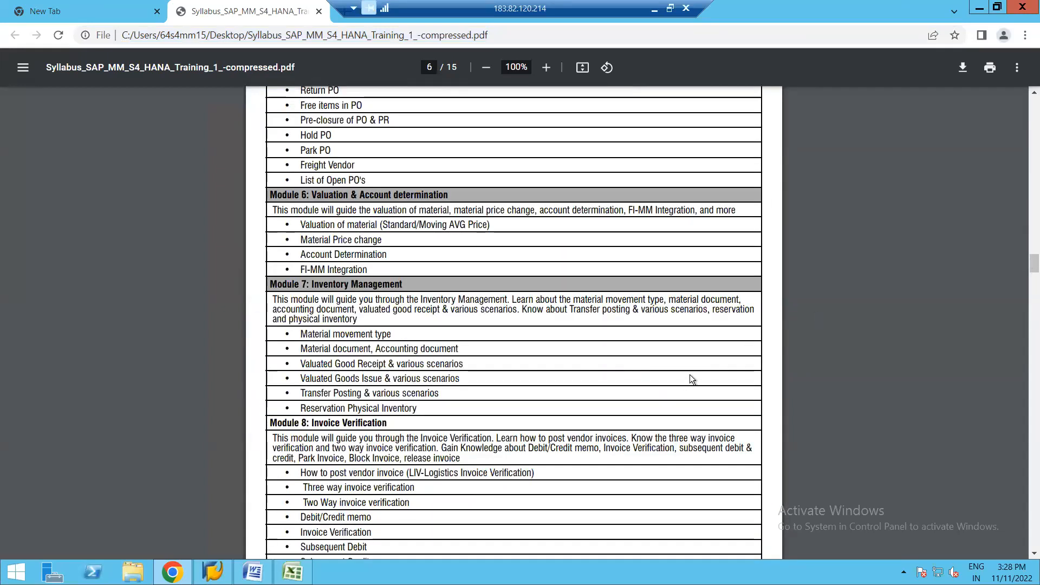
pyautogui.scroll(-3, 529, 484)
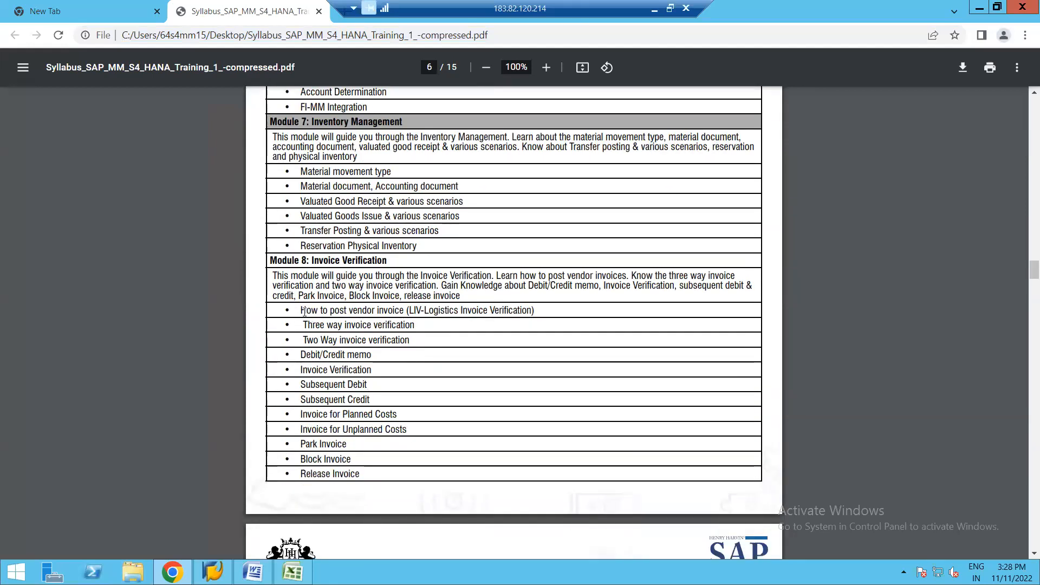
pyautogui.moveTo(301, 309); pyautogui.dragTo(413, 341)
pyautogui.moveTo(414, 430); pyautogui.dragTo(401, 462)
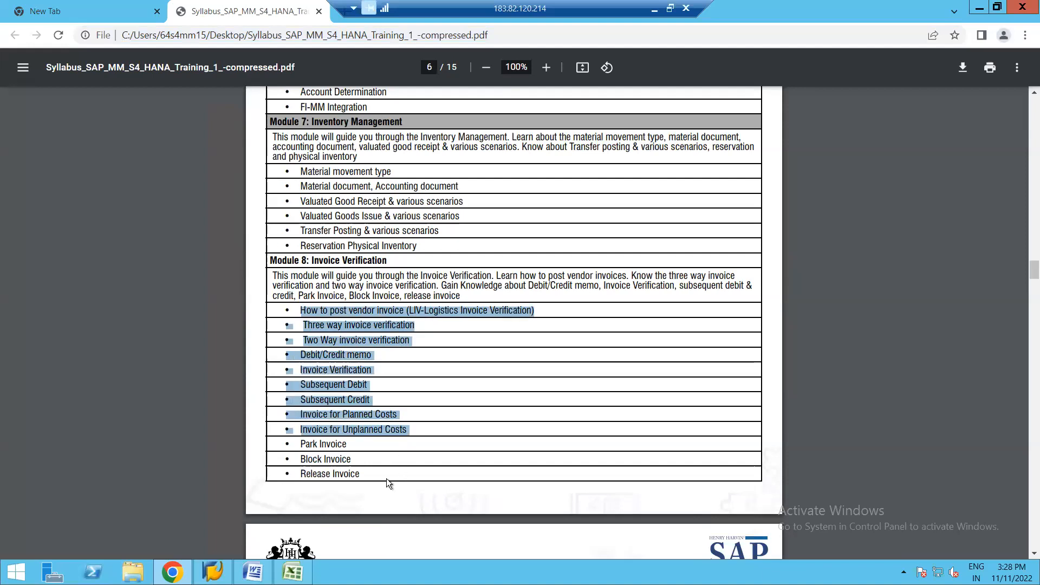
pyautogui.click(366, 455)
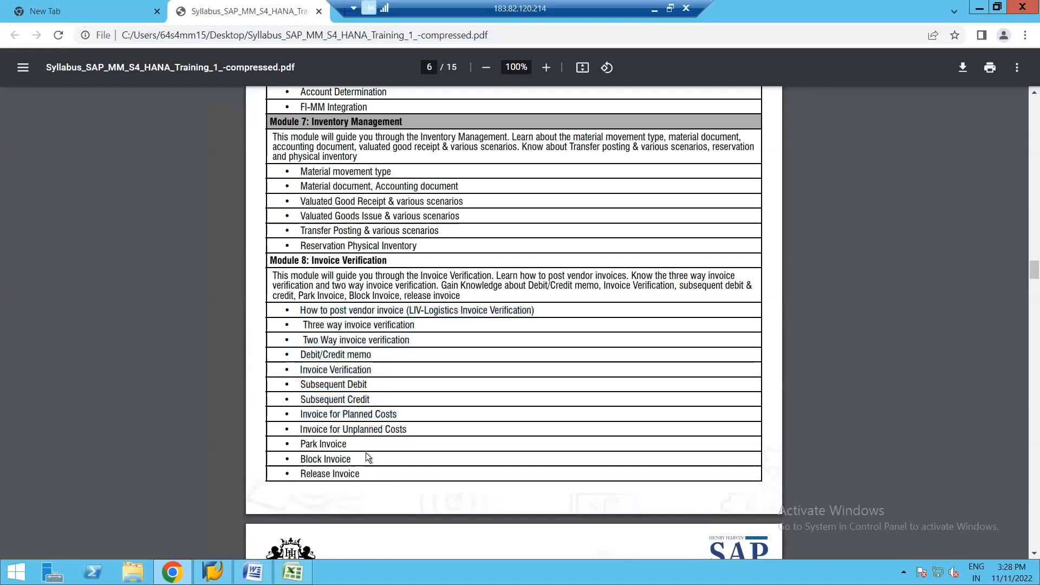
pyautogui.moveTo(302, 317); pyautogui.dragTo(382, 477)
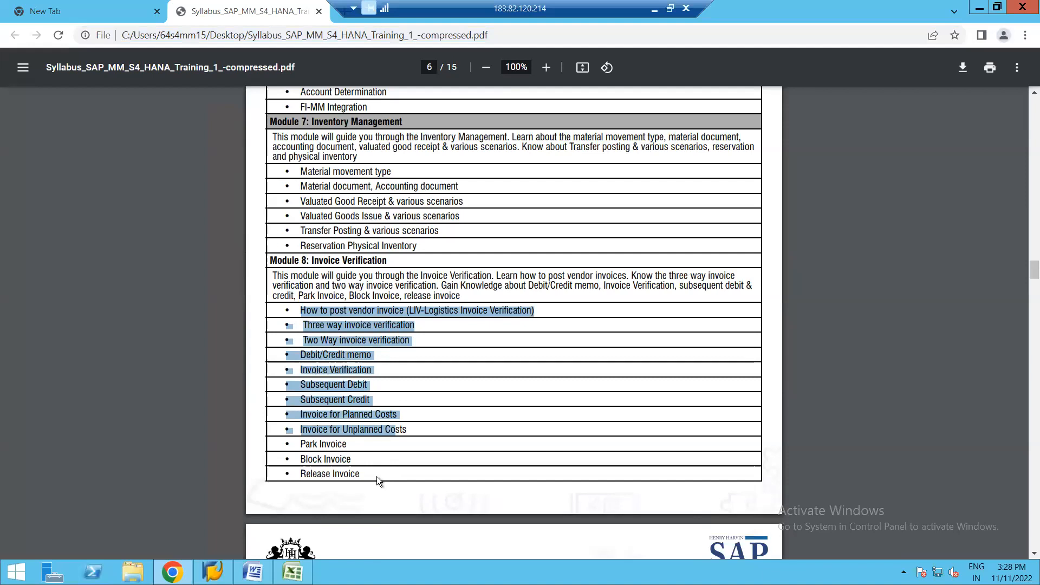
pyautogui.click(413, 432)
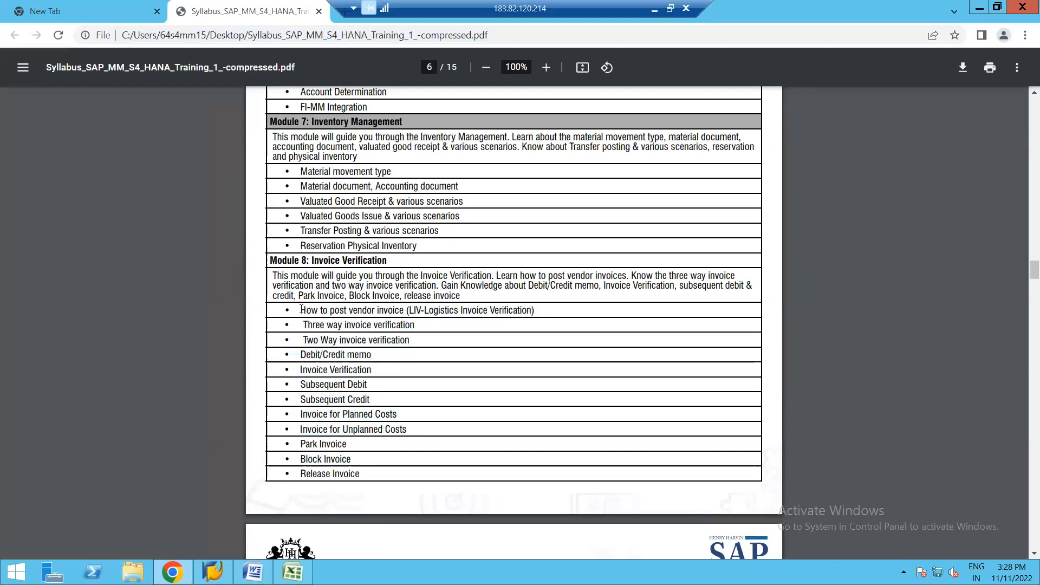
pyautogui.moveTo(302, 312); pyautogui.dragTo(518, 312)
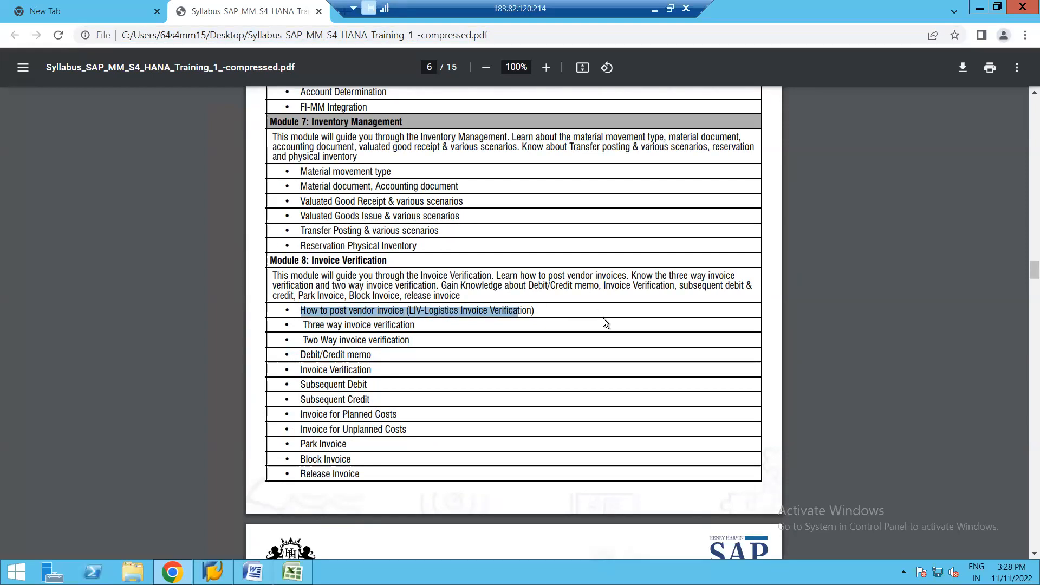
pyautogui.click(436, 346)
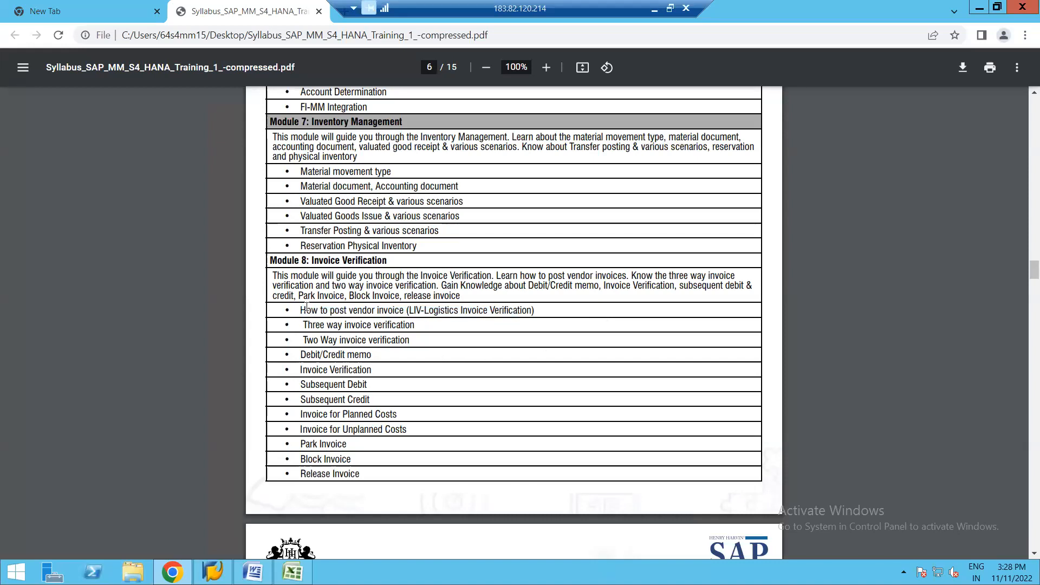
# Step: Copy the Module 8 topics from "How to post vendor invoice" through "Release Invoice" into Excel cell L1, one blank line below its heading
pyautogui.moveTo(301, 310); pyautogui.dragTo(472, 331)
pyautogui.moveTo(578, 315); pyautogui.dragTo(578, 315)
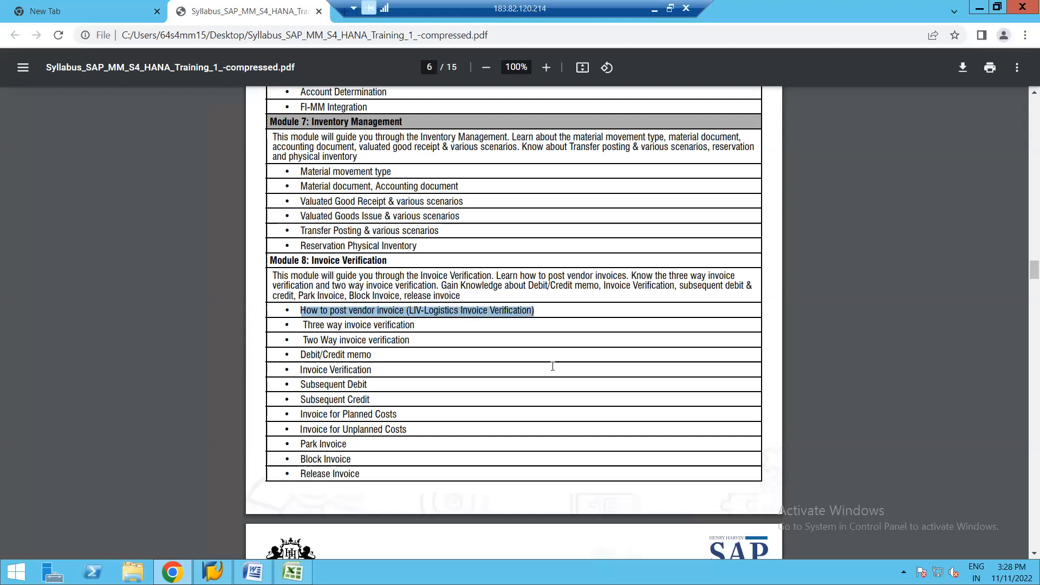
pyautogui.moveTo(372, 451); pyautogui.dragTo(365, 475)
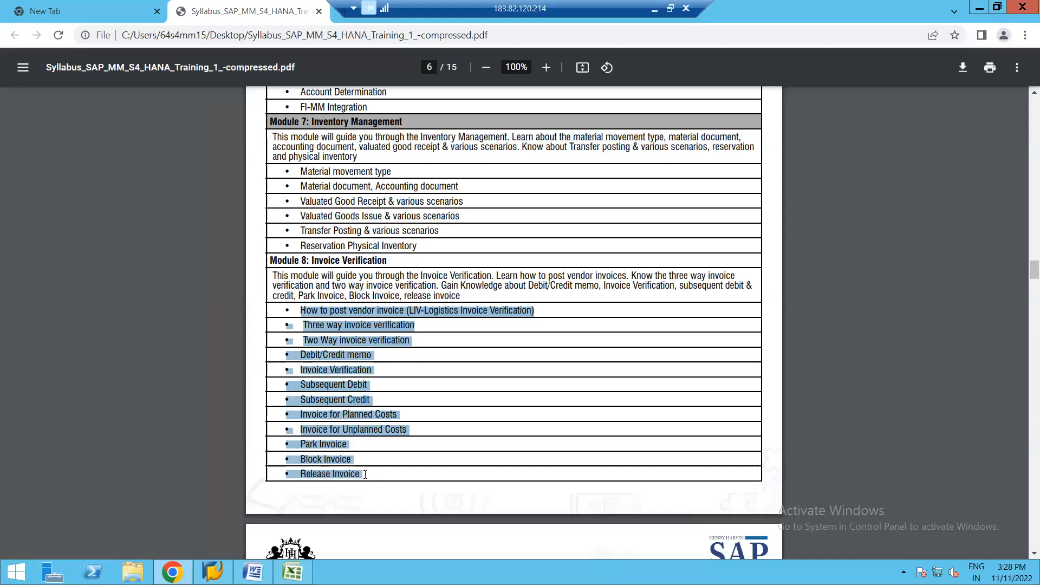
pyautogui.click(292, 572)
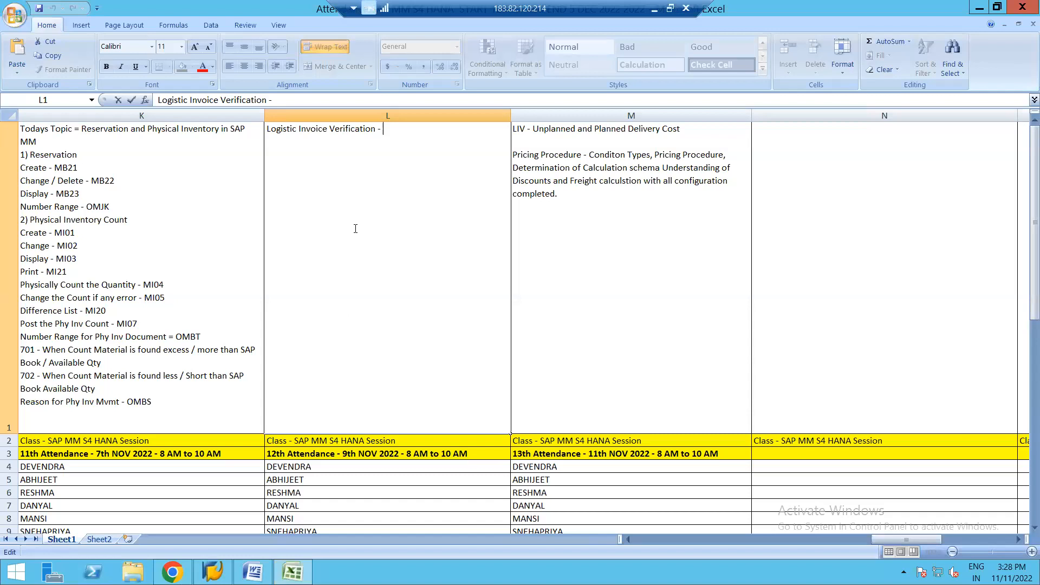
pyautogui.hotkey('alt', 'Return')
pyautogui.hotkey('alt', 'Return')
pyautogui.write('How to post vendor invoice (LIV-Logistics Invoice Verifi cation) • Three way invoice verifi cation • Two Way invoice verifi cation • Debit/Credit memo • Invoice Verifi cation • Subsequent Debit • Subsequent Credit • Invoice for Planned Costs • Invoice for Unplanned Costs • Park Invoice • Block Invoice • Release Invoice')
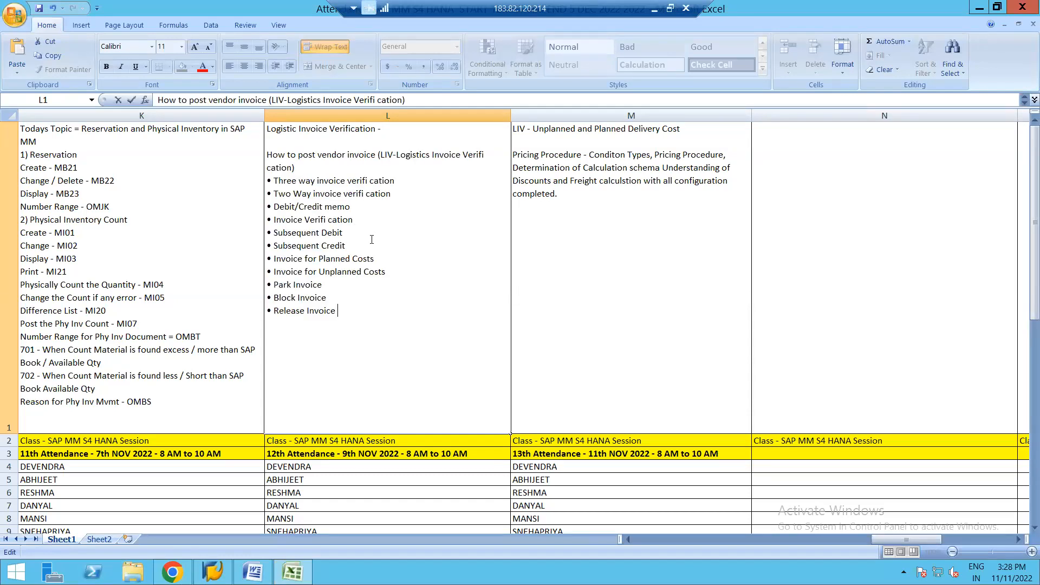
# Step: Add "Completed" to the end of the "Logistic Invoice Verification -" line in L1 and commit the cell
pyautogui.click(390, 131)
pyautogui.write('Co')
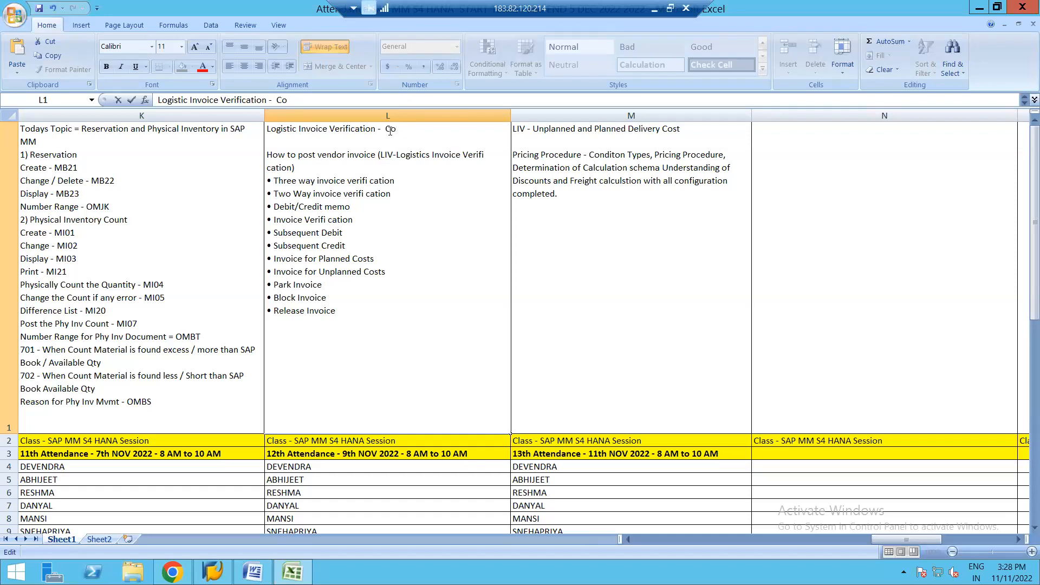
pyautogui.write('mpleted')
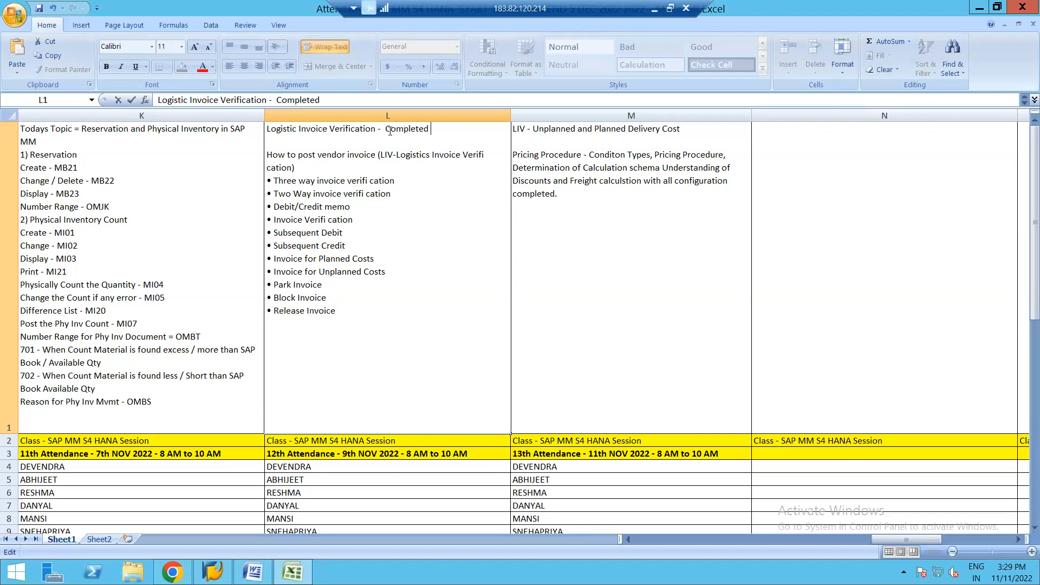
pyautogui.click(544, 214)
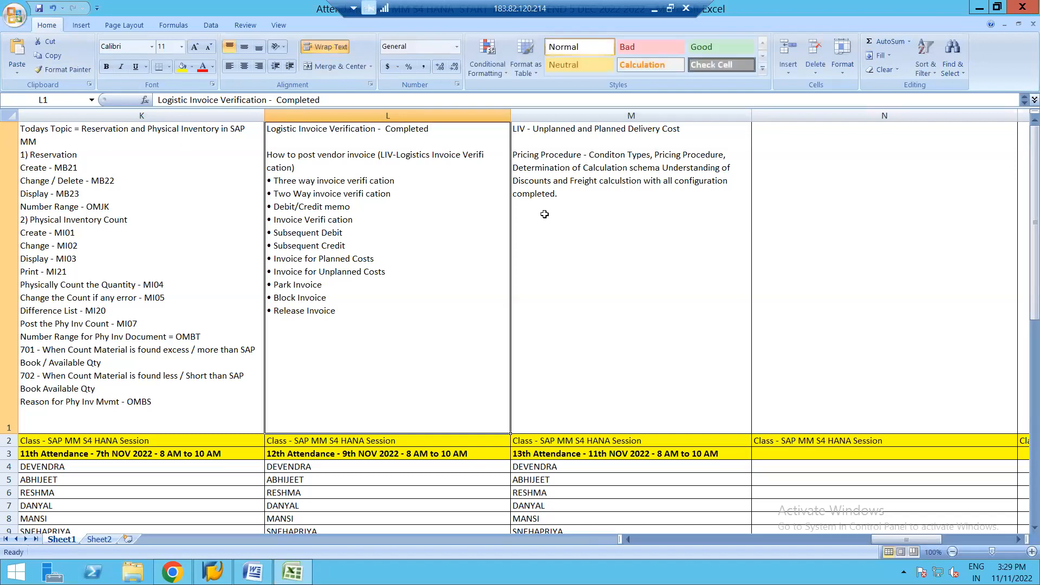
# Step: Copy the 13th Attendance heading from M3 to N3 and change the copy's session number to 14th
pyautogui.click(571, 453)
pyautogui.hotkey('ctrl', 'c')
pyautogui.click(766, 455)
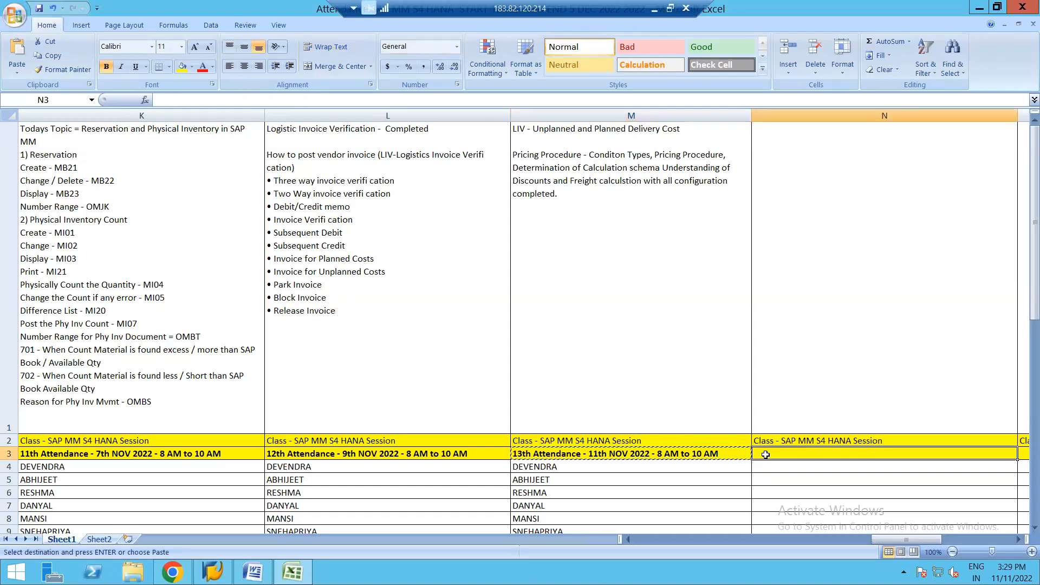
pyautogui.hotkey('ctrl', 'v')
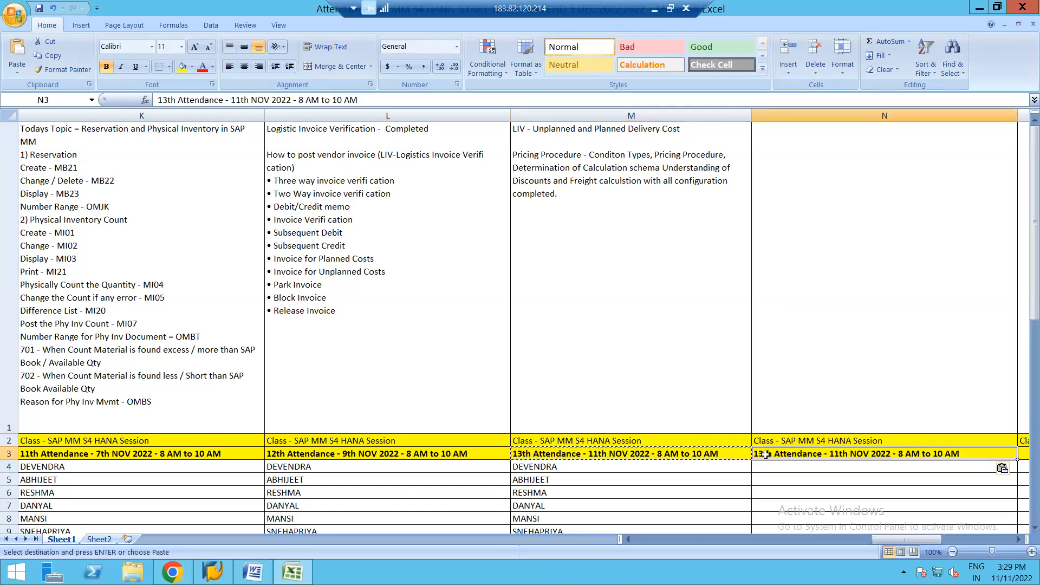
pyautogui.click(168, 100)
pyautogui.press('BackSpace')
pyautogui.write('4')
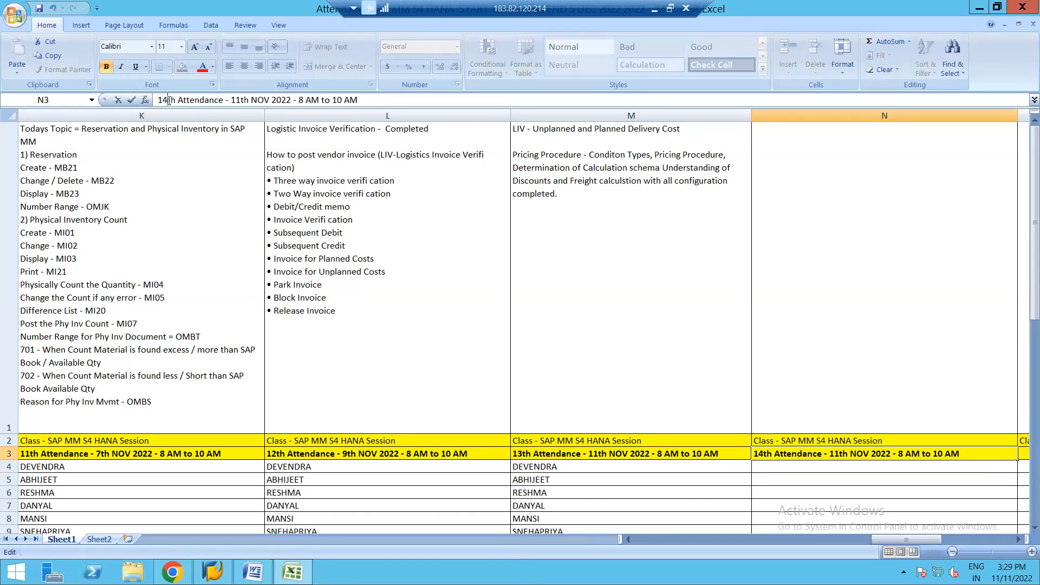
pyautogui.click(367, 231)
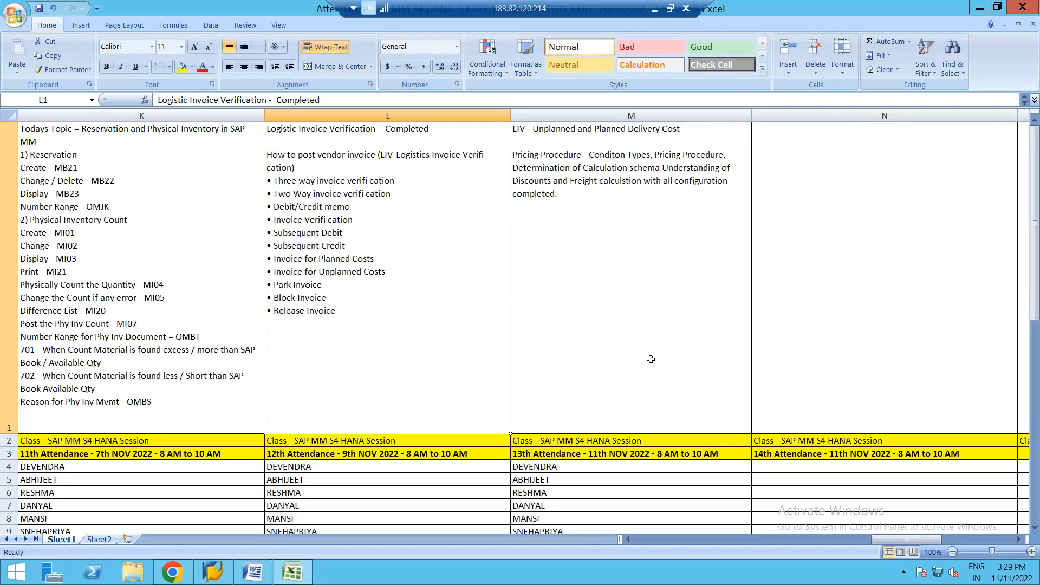
# Step: Change the date in the 14th Attendance heading in N3 to 14th NOV 2022
pyautogui.click(808, 453)
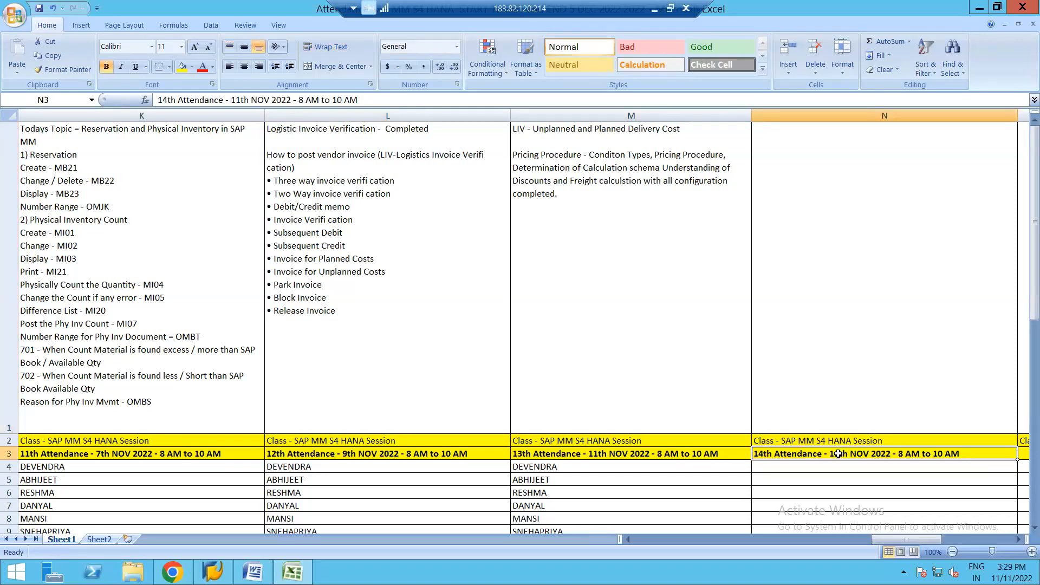
pyautogui.click(242, 102)
pyautogui.press('BackSpace')
pyautogui.write('4')
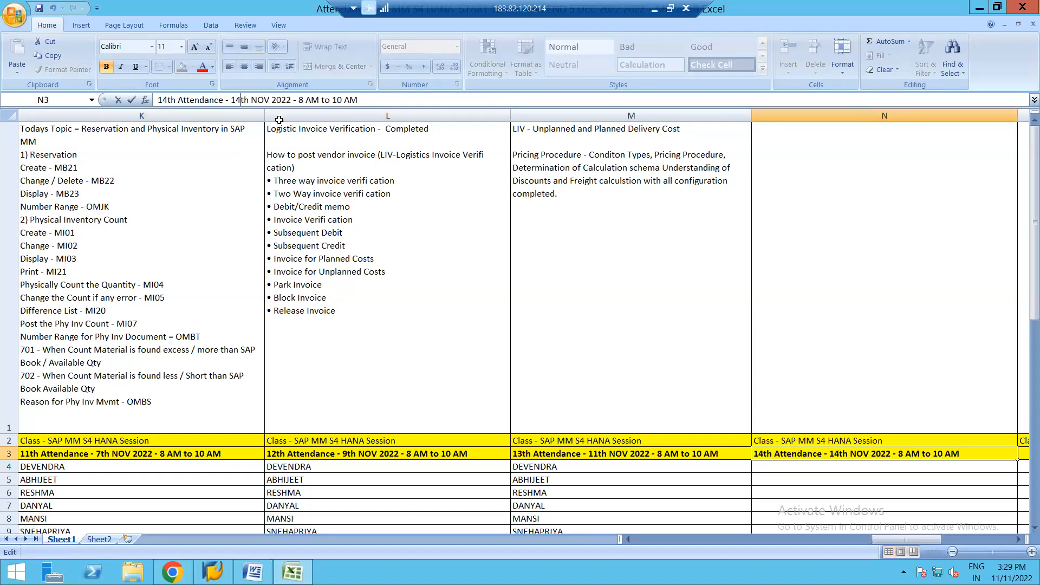
pyautogui.click(602, 221)
# Step: Copy the Module 6 topic "Valuation of material (Standard/Moving AVG Price)" from the syllabus PDF in Chrome into Excel cell N1
pyautogui.doubleClick(768, 143)
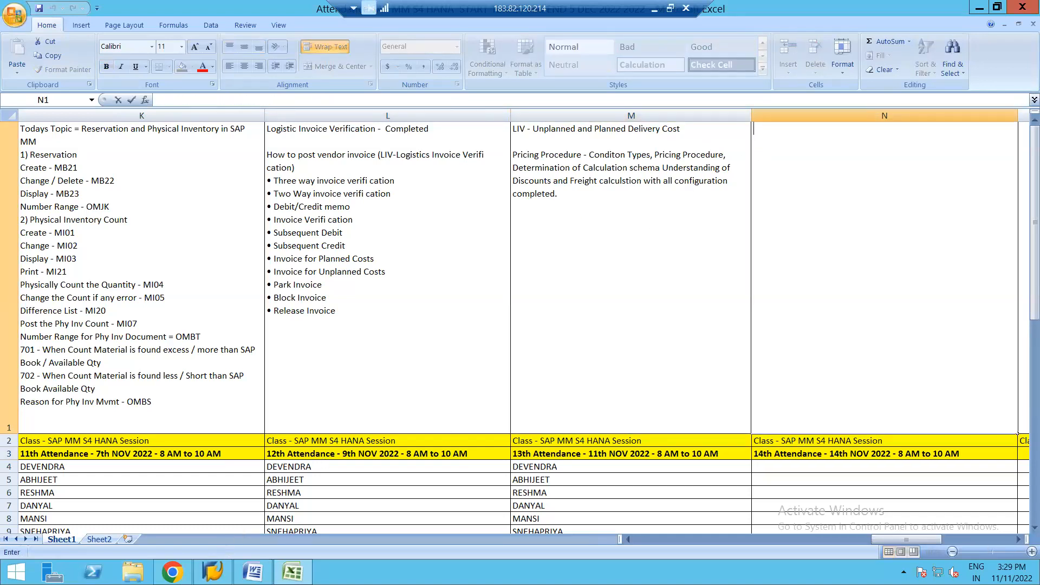
pyautogui.click(172, 572)
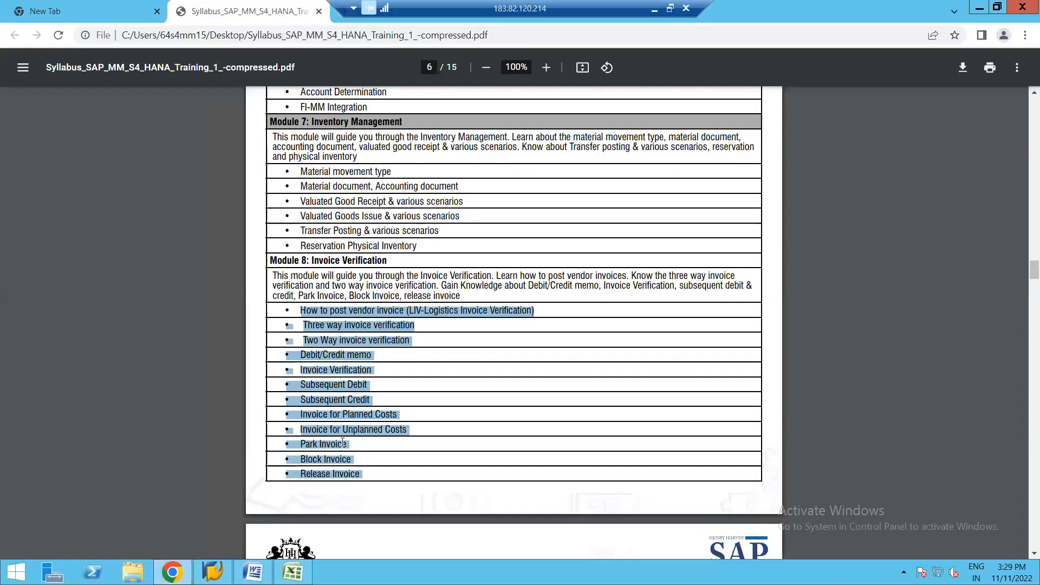
pyautogui.click(342, 442)
pyautogui.scroll(3, 378, 193)
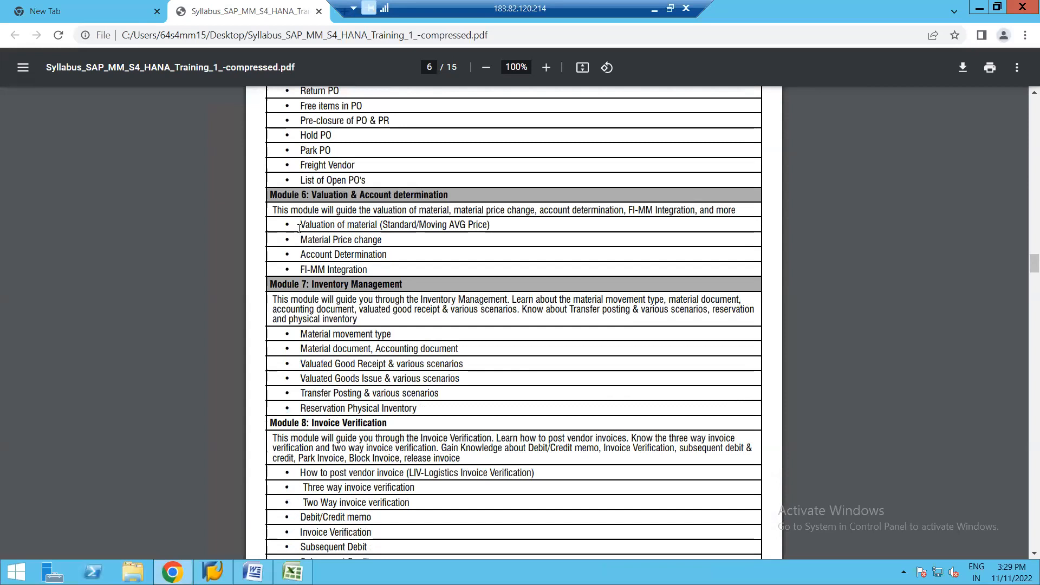
pyautogui.moveTo(300, 224); pyautogui.dragTo(383, 225)
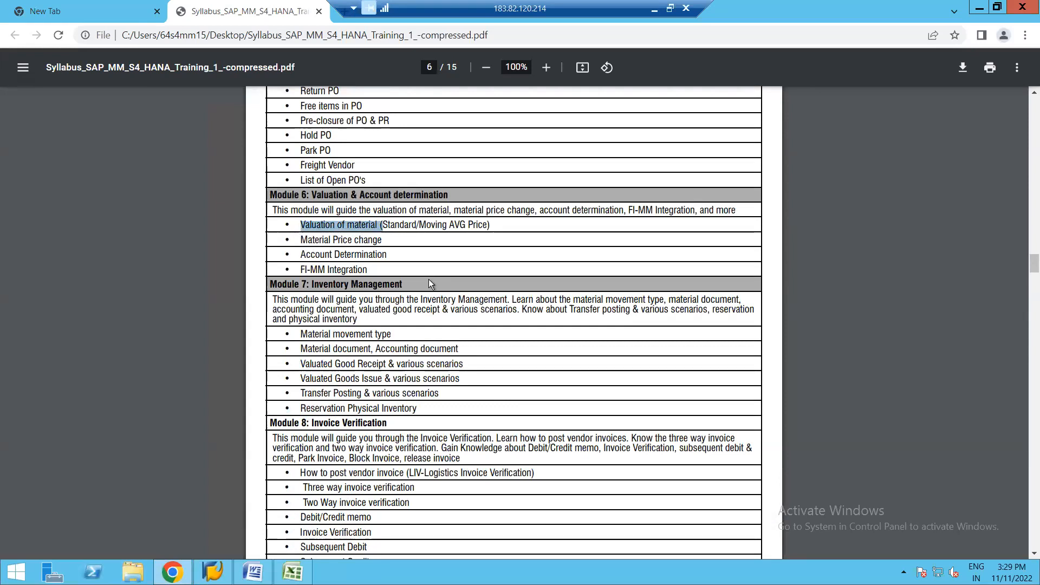
pyautogui.click(410, 250)
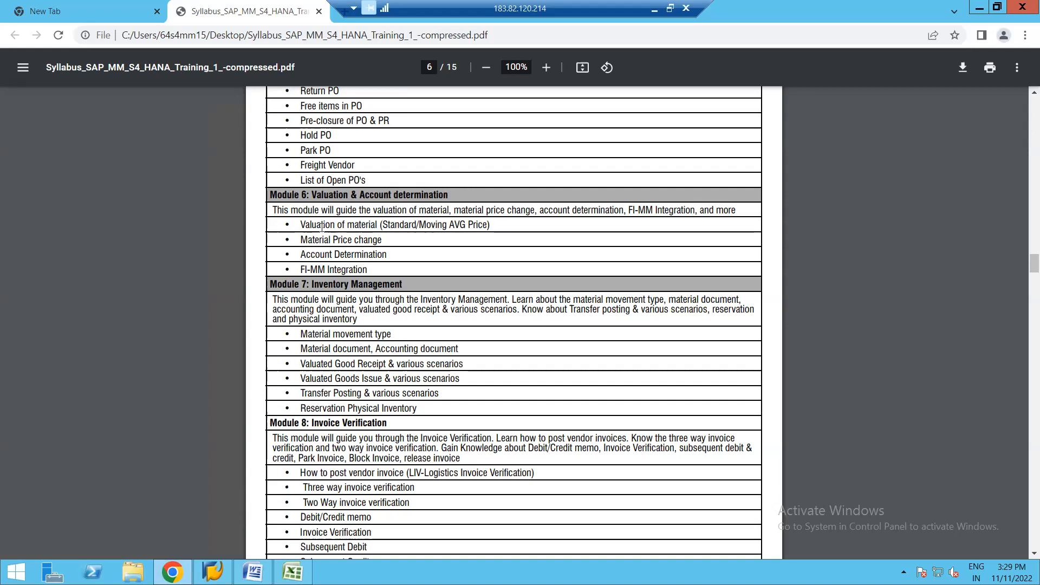
pyautogui.moveTo(381, 226); pyautogui.dragTo(522, 232)
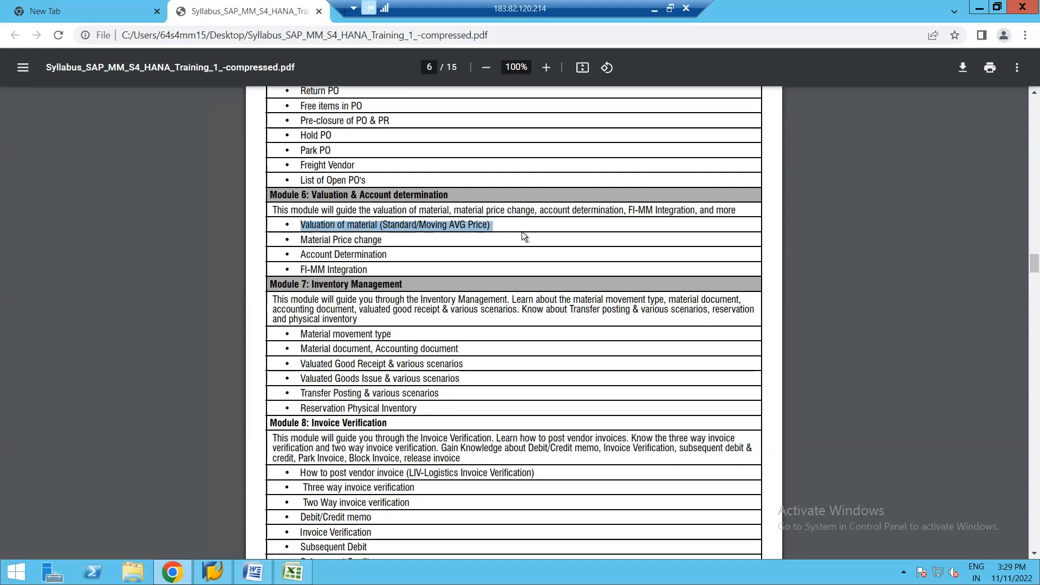
pyautogui.click(410, 237)
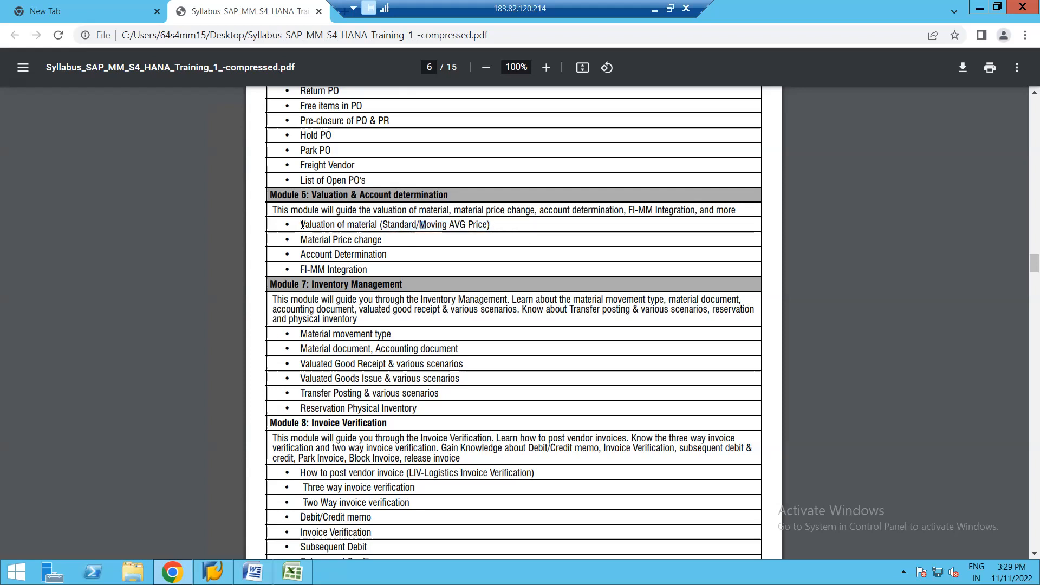
pyautogui.moveTo(302, 224); pyautogui.dragTo(533, 225)
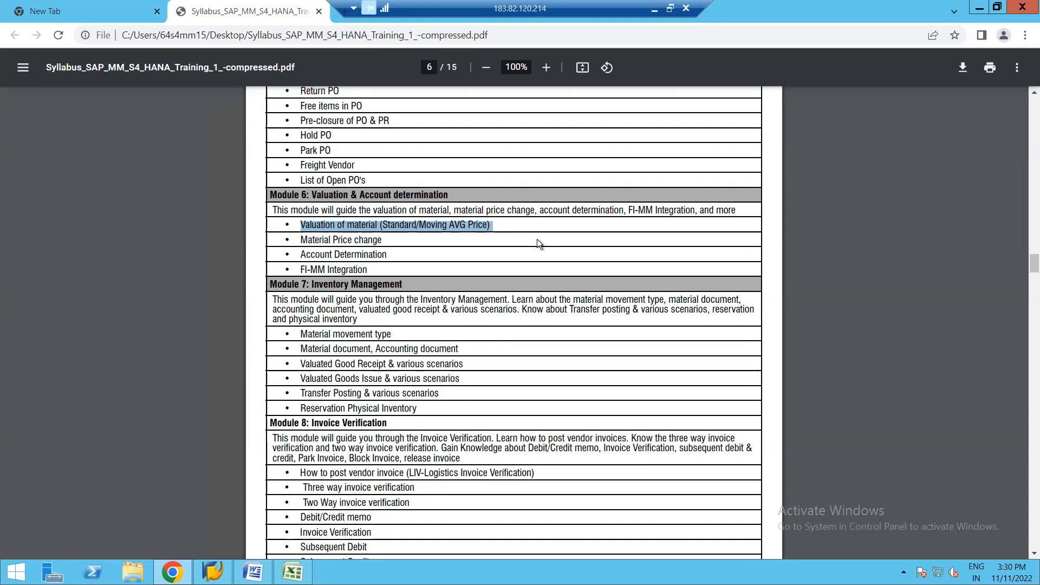
pyautogui.hotkey('alt', 'Tab')
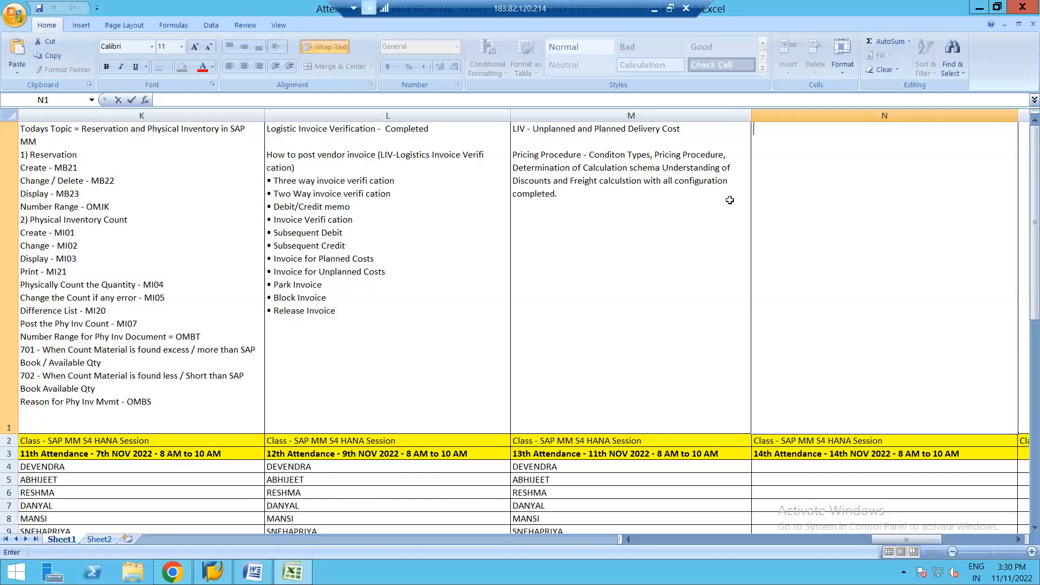
pyautogui.hotkey('ctrl', 'v')
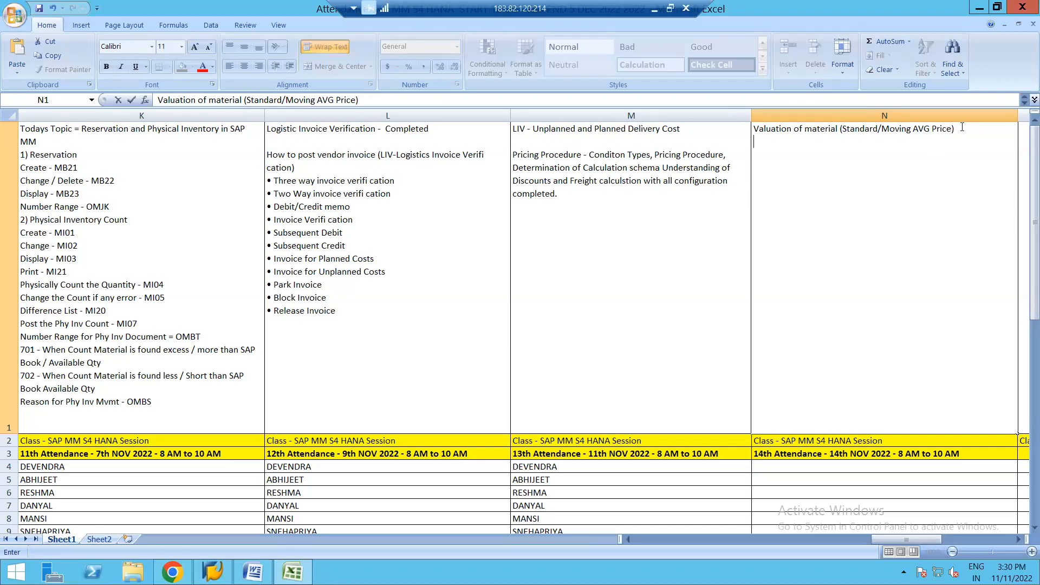
# Step: Trim the topic in N1 to "Valuation of material -" by removing the parenthesised price types, and commit the cell
pyautogui.press('BackSpace')
pyautogui.press('BackSpace')
pyautogui.press('BackSpace')
pyautogui.press('BackSpace')
pyautogui.press('BackSpace')
pyautogui.press('BackSpace')
pyautogui.press('BackSpace')
pyautogui.press('BackSpace')
pyautogui.press('BackSpace')
pyautogui.press('BackSpace')
pyautogui.press('BackSpace')
pyautogui.press('BackSpace')
pyautogui.press('BackSpace')
pyautogui.press('BackSpace')
pyautogui.press('BackSpace')
pyautogui.press('BackSpace')
pyautogui.press('BackSpace')
pyautogui.press('BackSpace')
pyautogui.press('BackSpace')
pyautogui.press('BackSpace')
pyautogui.press('BackSpace')
pyautogui.press('BackSpace')
pyautogui.press('BackSpace')
pyautogui.press('BackSpace')
pyautogui.press('BackSpace')
pyautogui.press('BackSpace')
pyautogui.press('BackSpace')
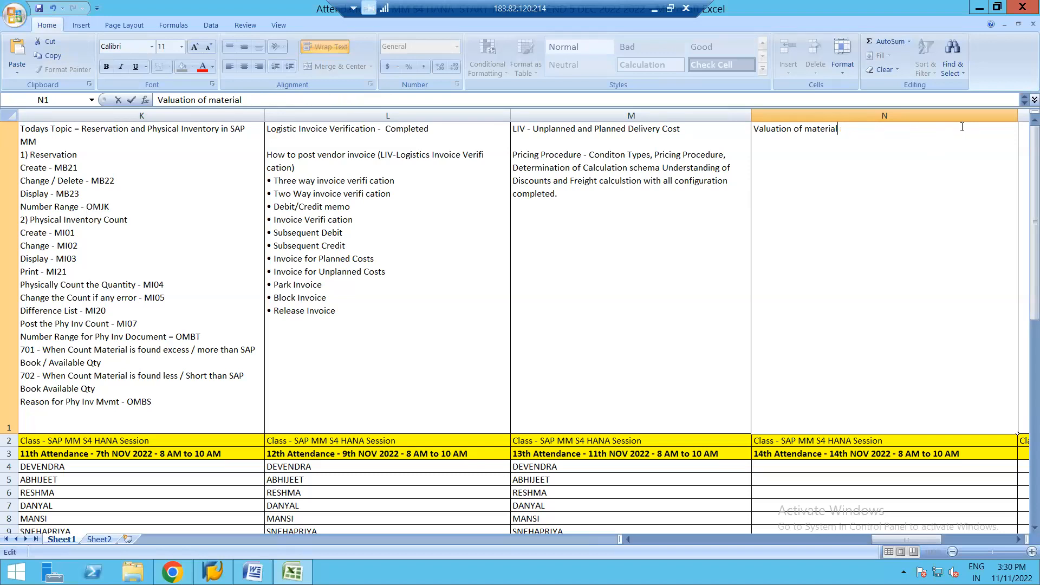
pyautogui.write('-')
pyautogui.hotkey('ctrl', 'Return')
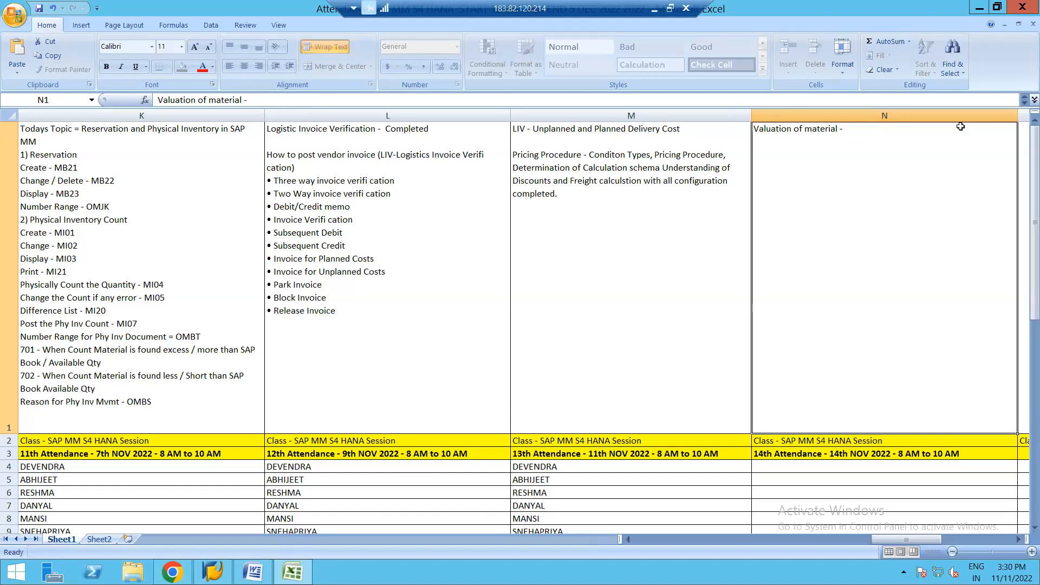
pyautogui.click(694, 480)
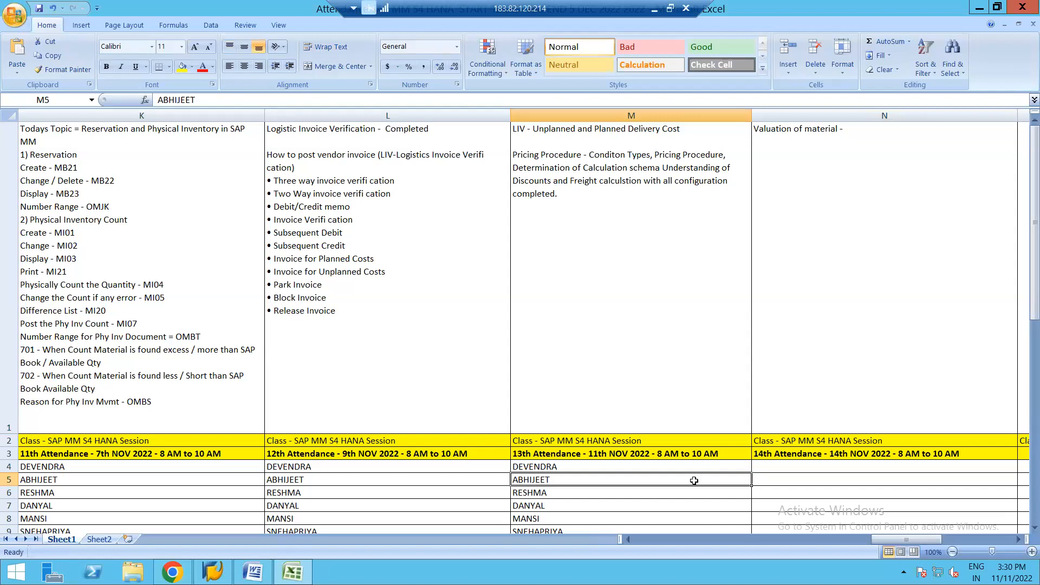
# Step: Close the attendance workbook and the syllabus PDF window, and start disconnecting the remote desktop session
pyautogui.click(1024, 8)
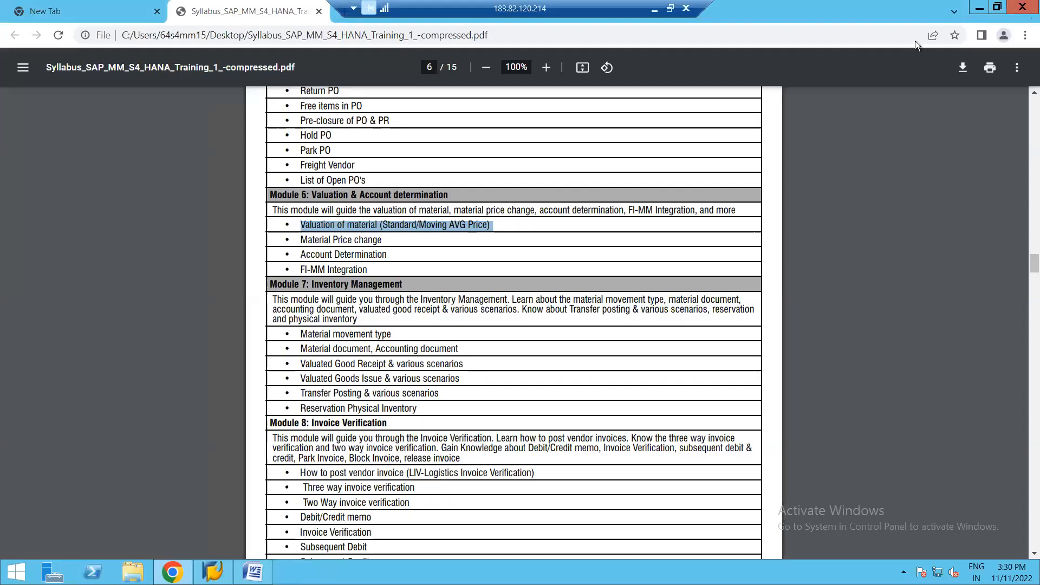
pyautogui.click(1024, 8)
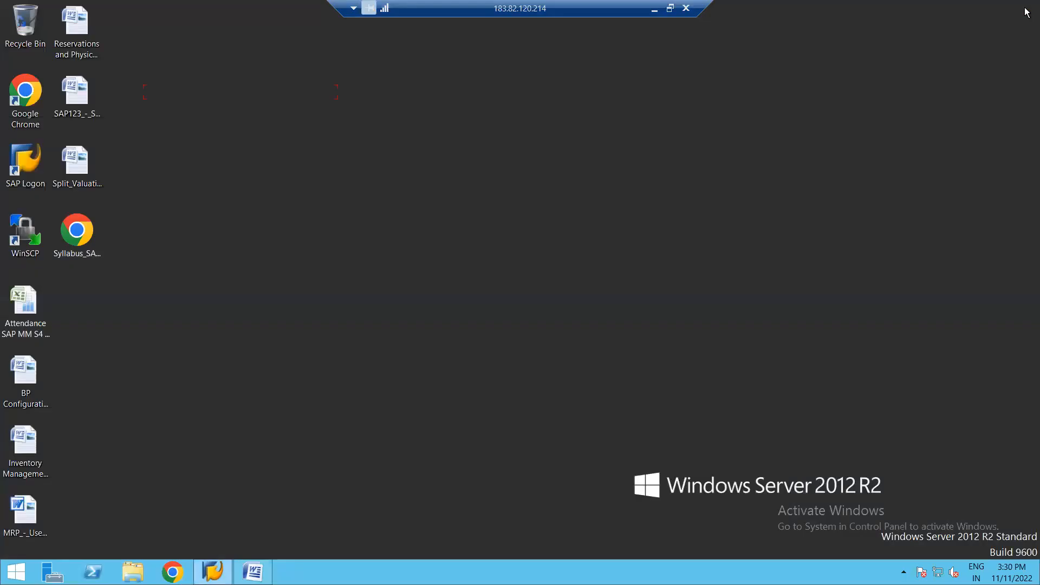
pyautogui.click(685, 9)
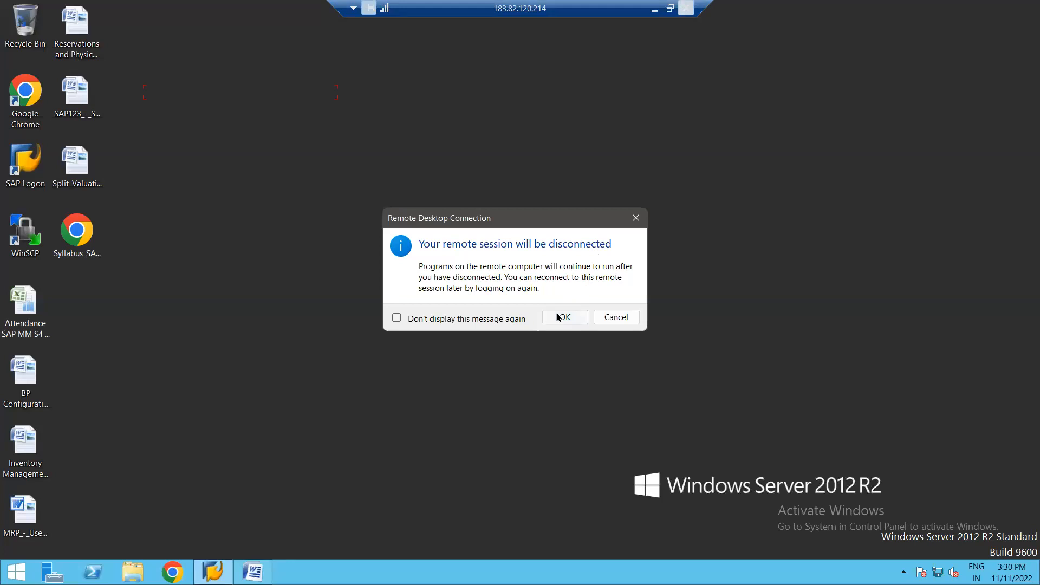